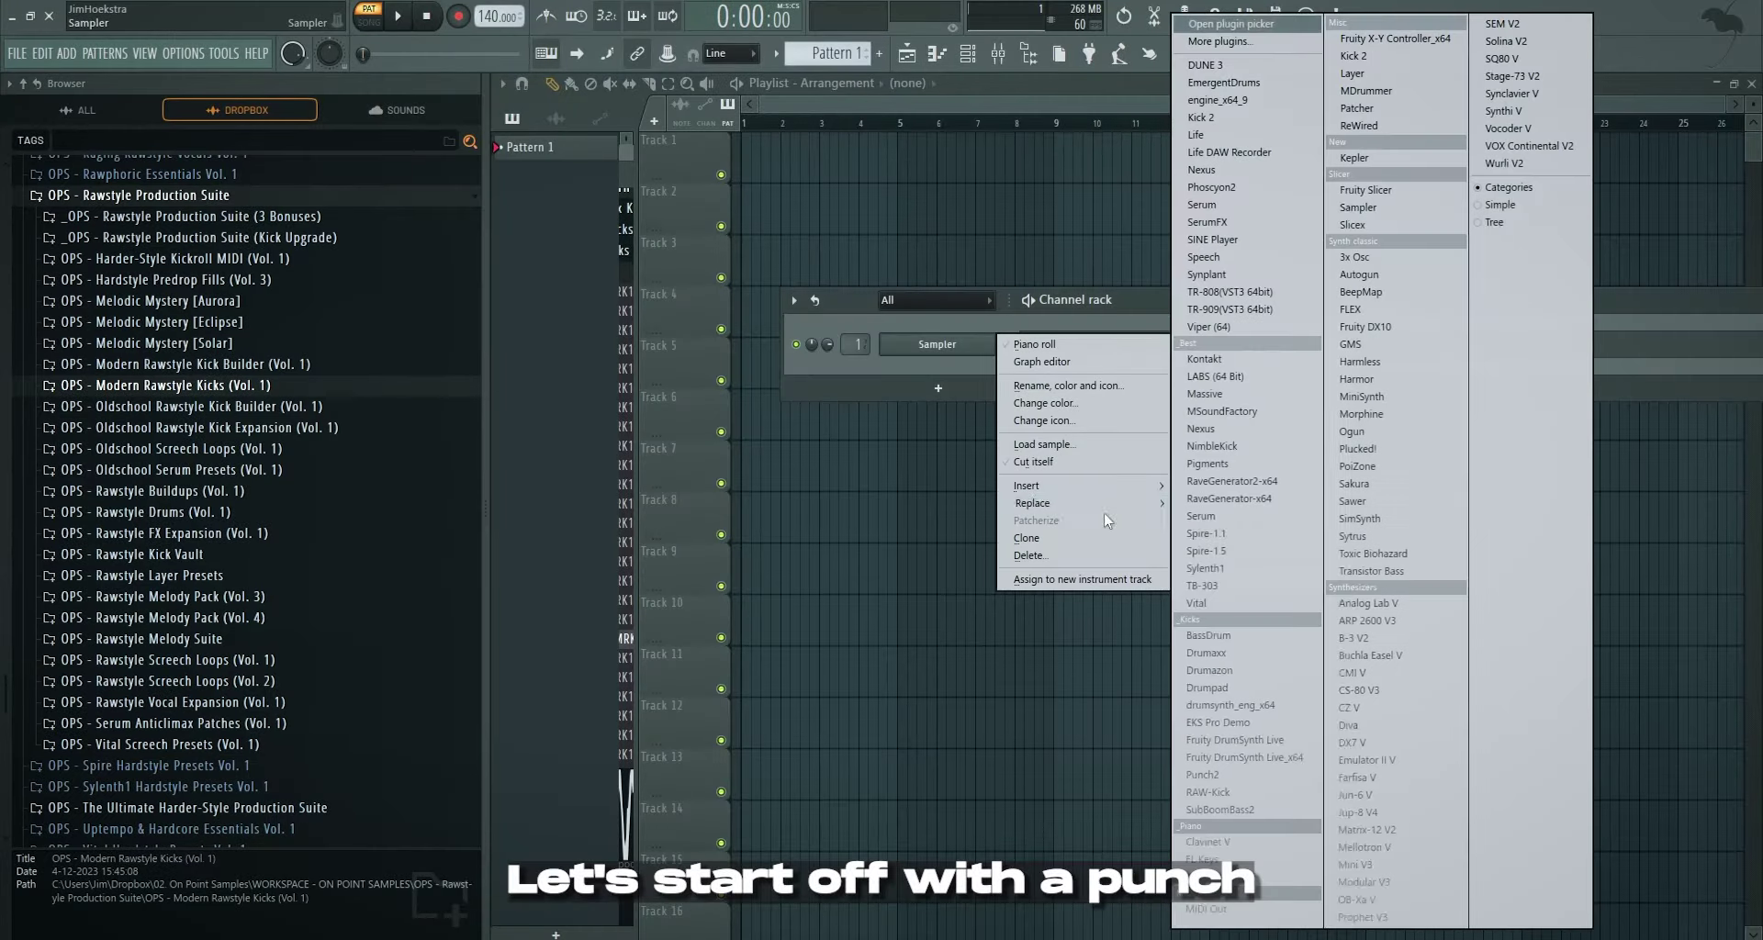
- Replace the Sampler channel with Serum, shape a fast-decaying envelope with zero sustain, and set oscillator A one octave down
{"action": "left_click", "coordinate": [1206, 517]}
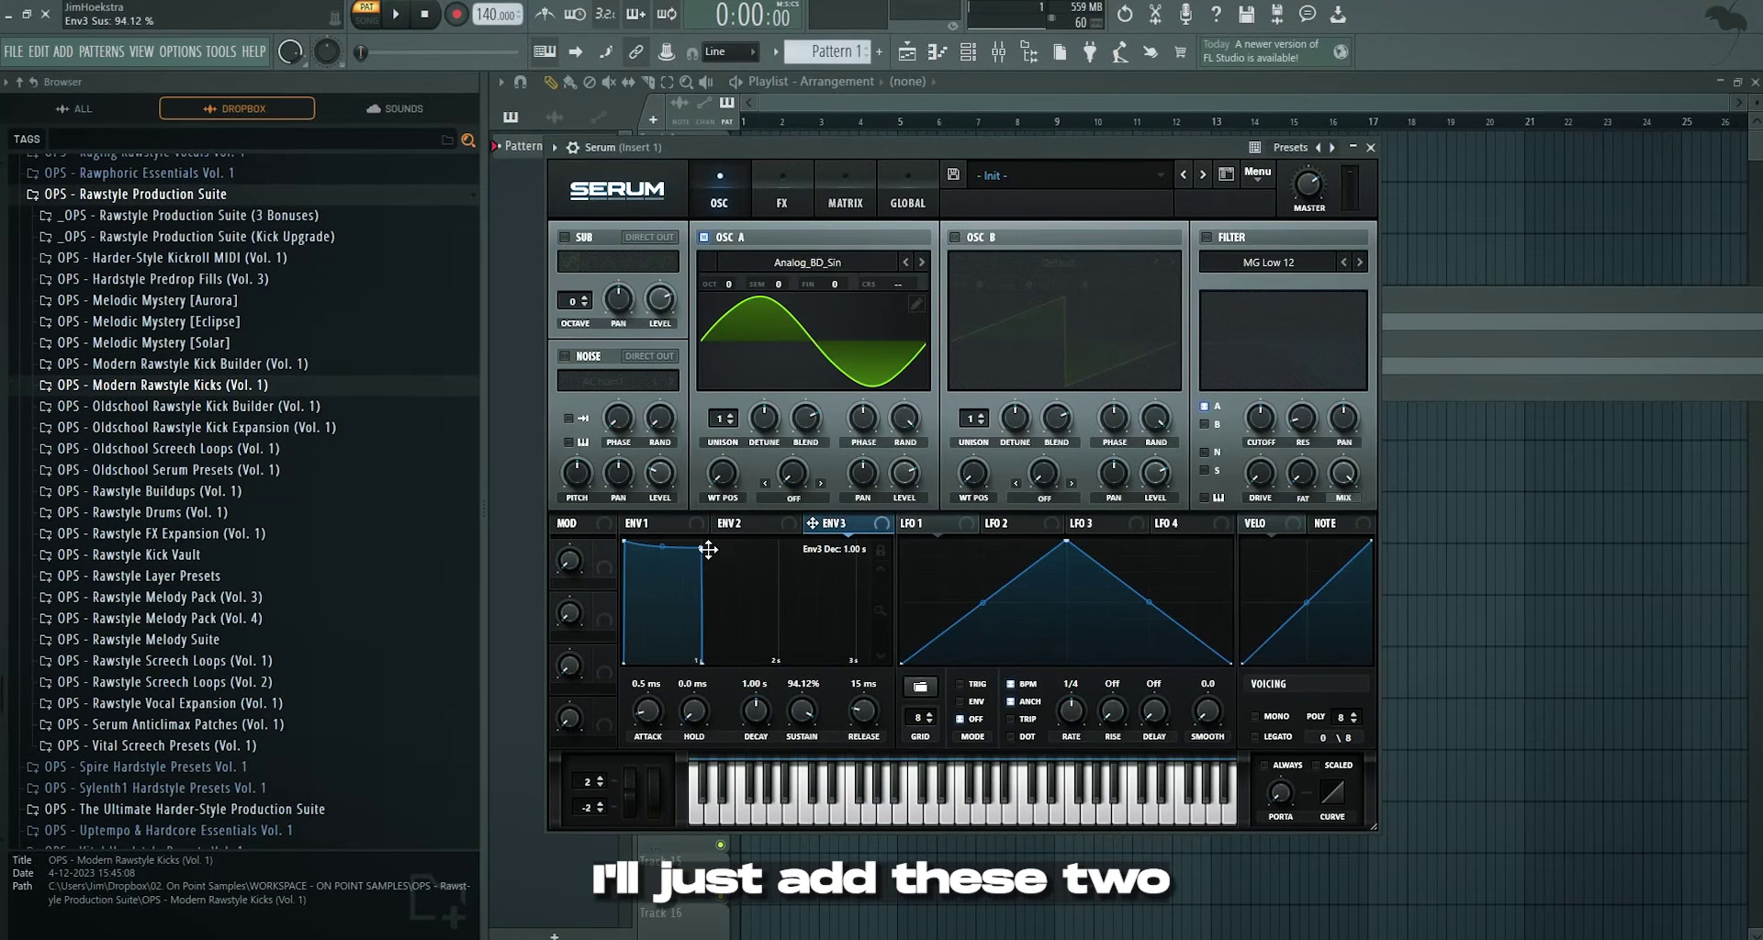
{"action": "left_click_drag", "start_coordinate": [700, 542], "coordinate": [690, 663]}
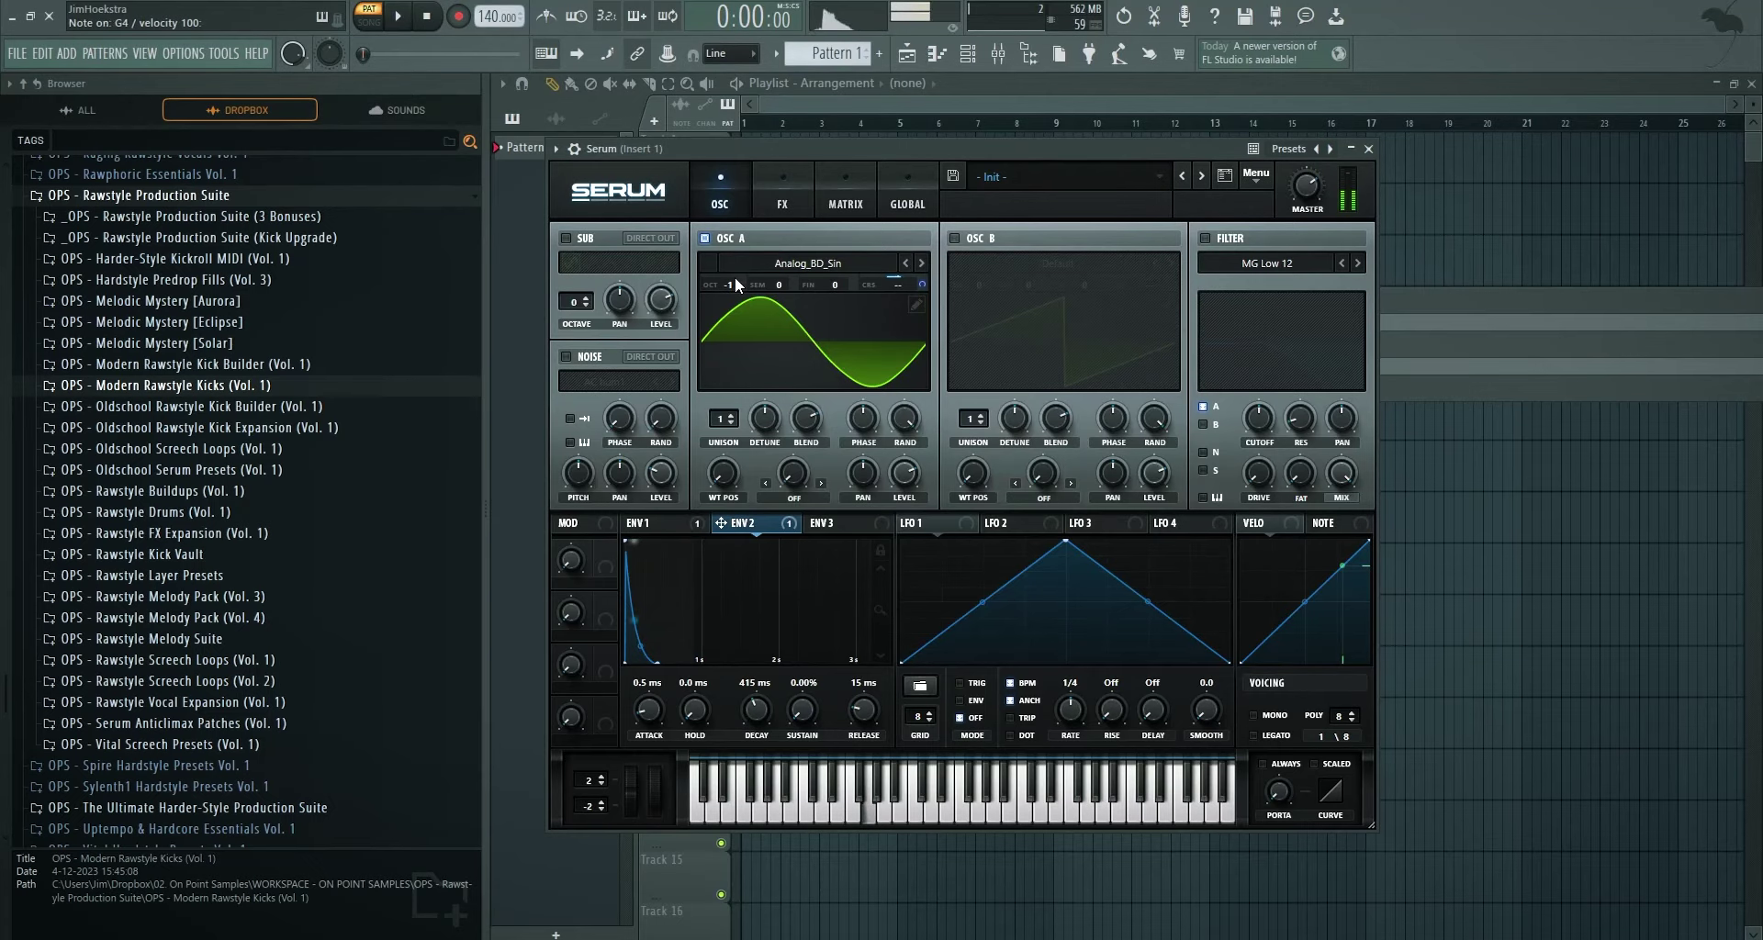
{"action": "left_click_drag", "start_coordinate": [735, 278], "coordinate": [735, 292]}
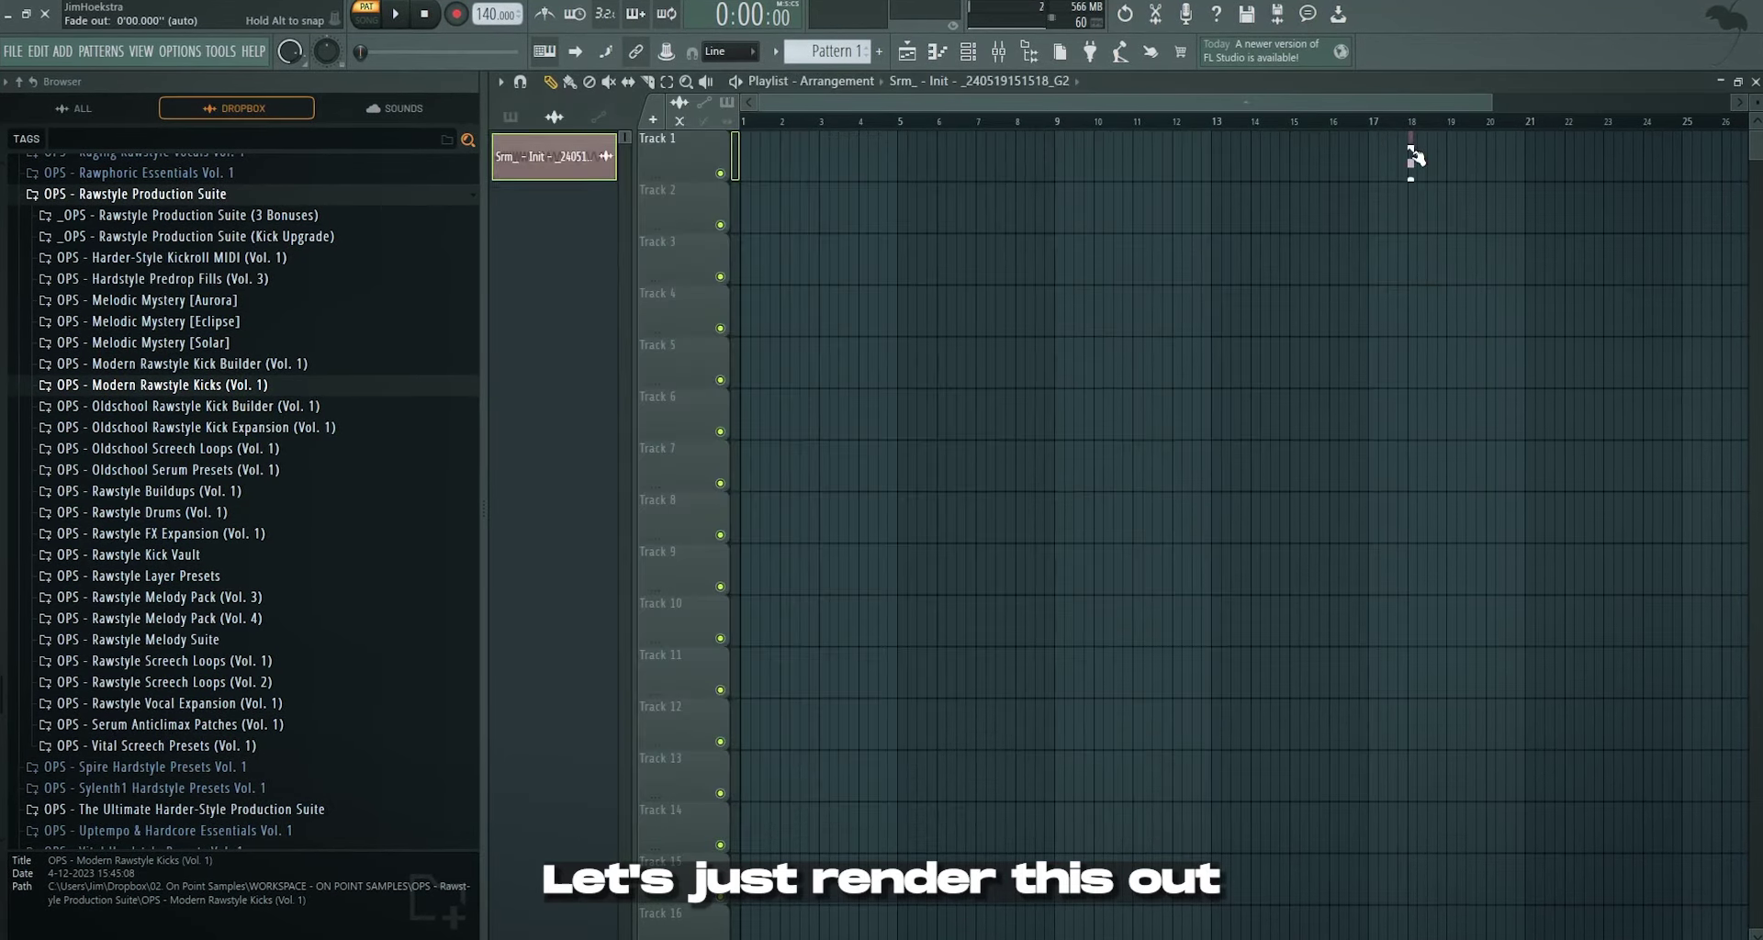
- Open the rendered punch clip's channel settings, give it a negative Pogo effect, and audition it
{"action": "double_click", "coordinate": [781, 156]}
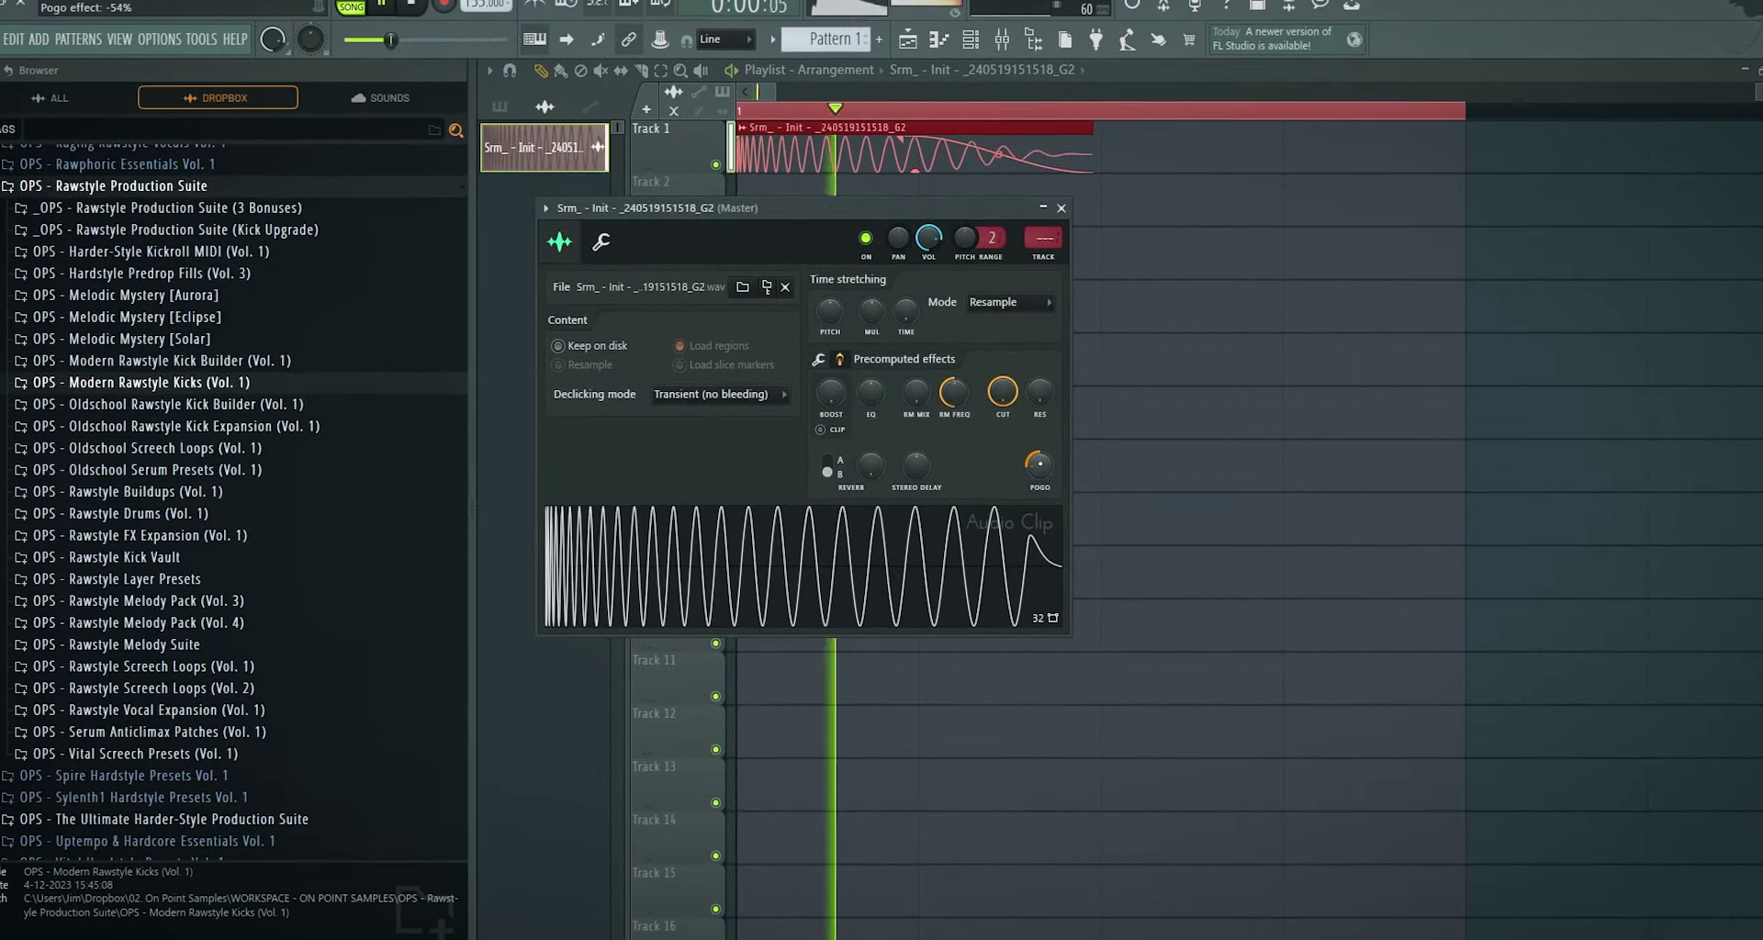
{"action": "left_click_drag", "start_coordinate": [1040, 467], "coordinate": [1041, 496]}
{"action": "key", "text": "space"}
- Open the channel rack and set its display filter to All
{"action": "left_click", "coordinate": [972, 39]}
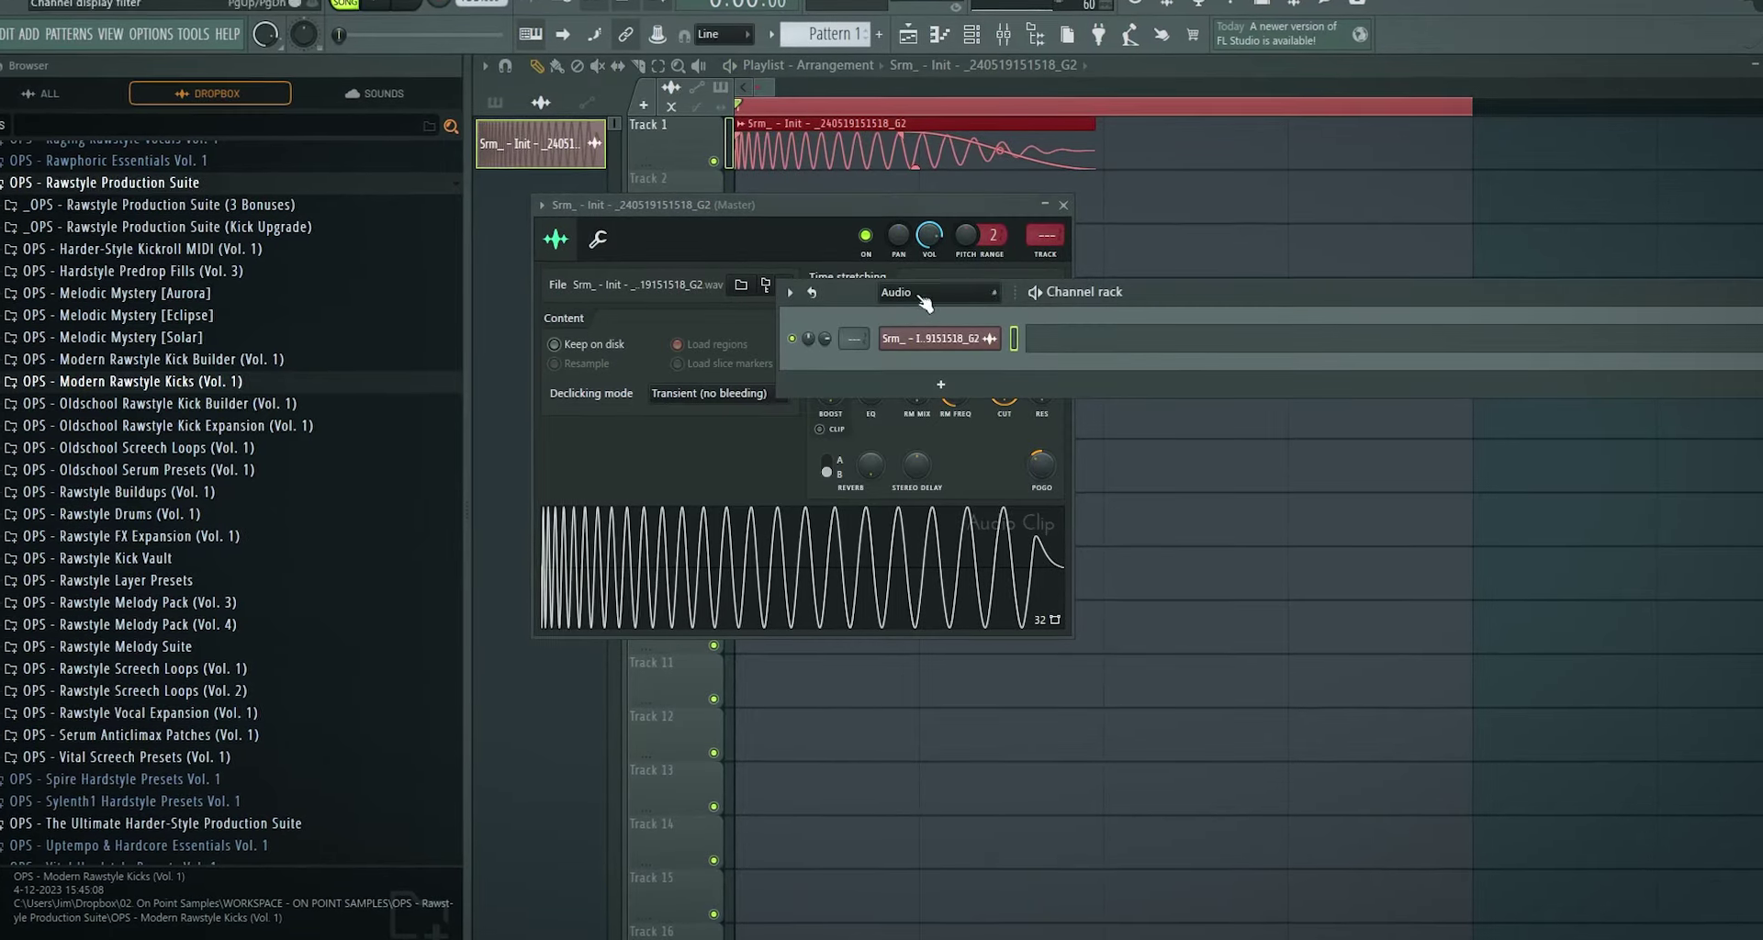
{"action": "left_click", "coordinate": [926, 295]}
{"action": "left_click", "coordinate": [923, 315]}
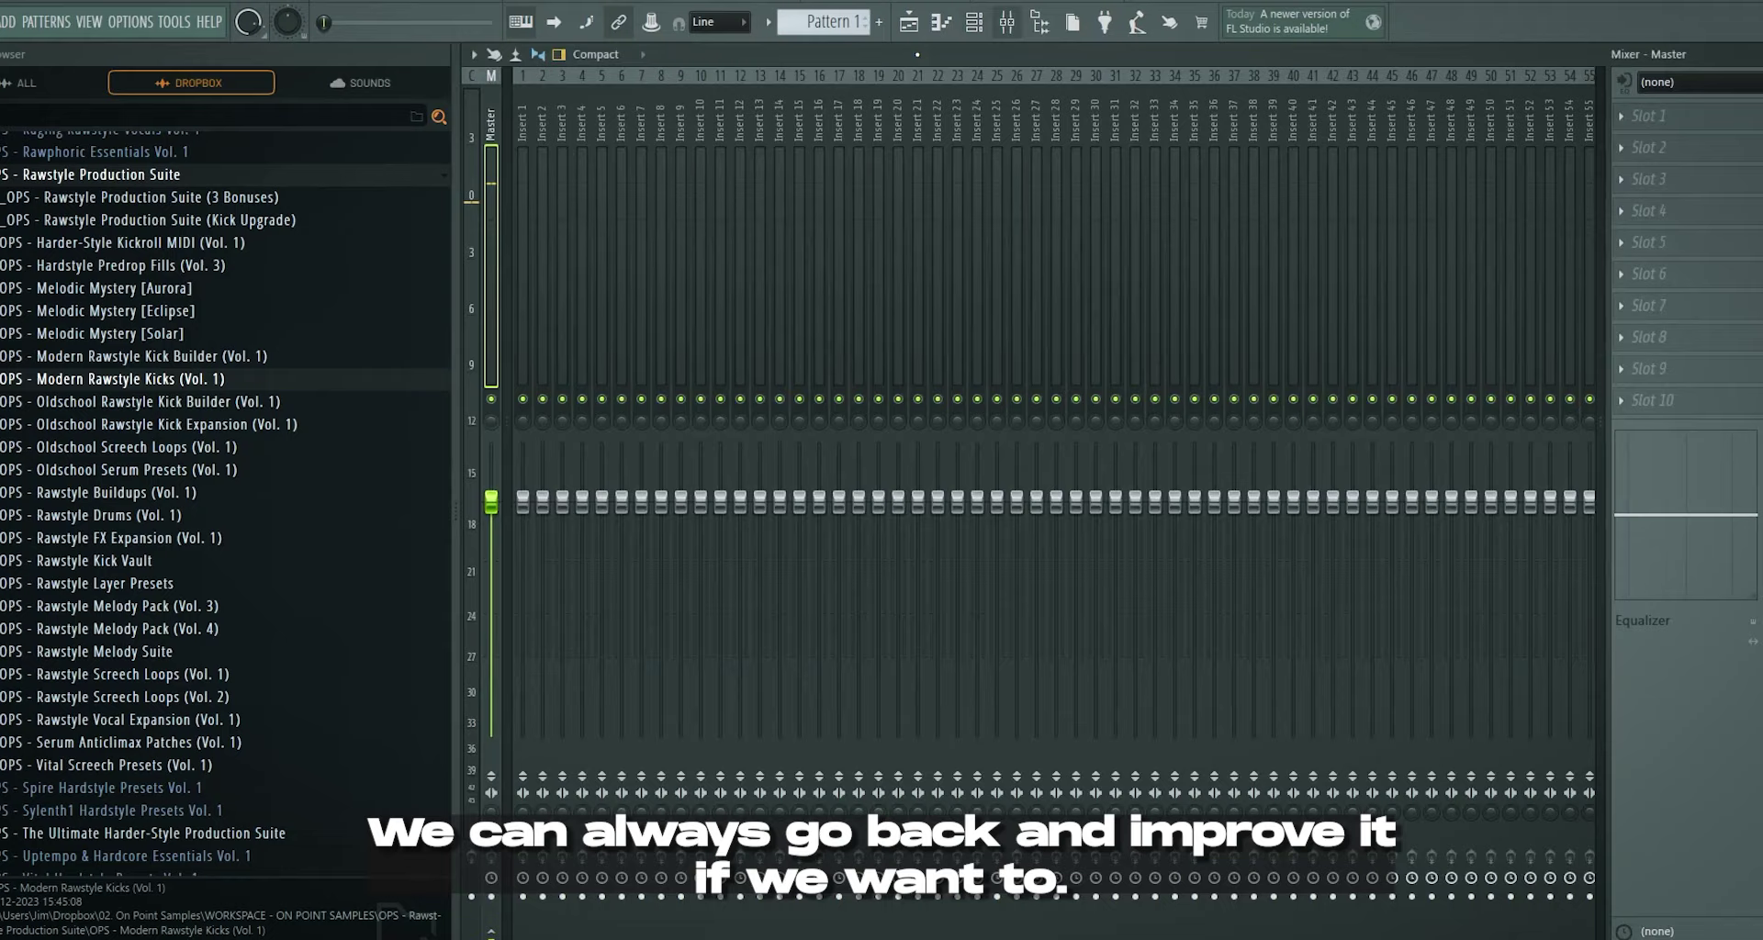
- Route the rendered punch clip to mixer insert 1 and lower that track's volume slightly
{"action": "right_click", "coordinate": [530, 73]}
{"action": "mouse_move", "coordinate": [715, 294]}
{"action": "left_click", "coordinate": [785, 293]}
{"action": "left_click_drag", "start_coordinate": [537, 542], "coordinate": [519, 549]}
- Insert a NimbleKick channel and try out its Pogo control
{"action": "left_click", "coordinate": [976, 12]}
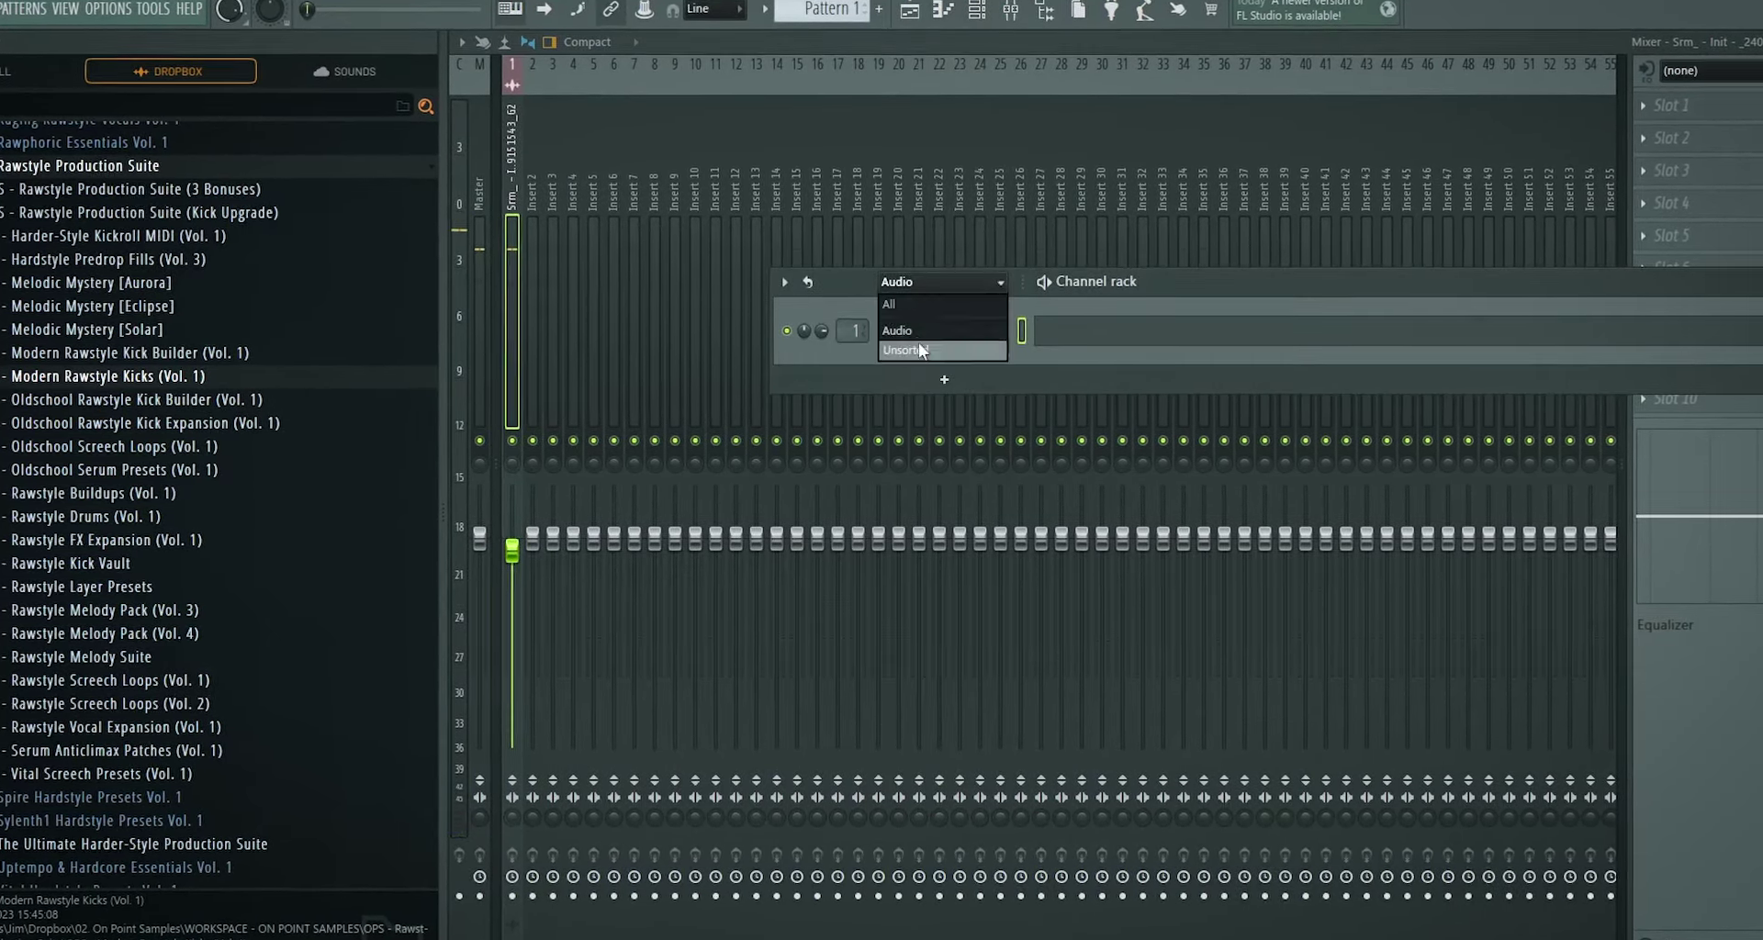
{"action": "right_click", "coordinate": [929, 338]}
{"action": "mouse_move", "coordinate": [1048, 465]}
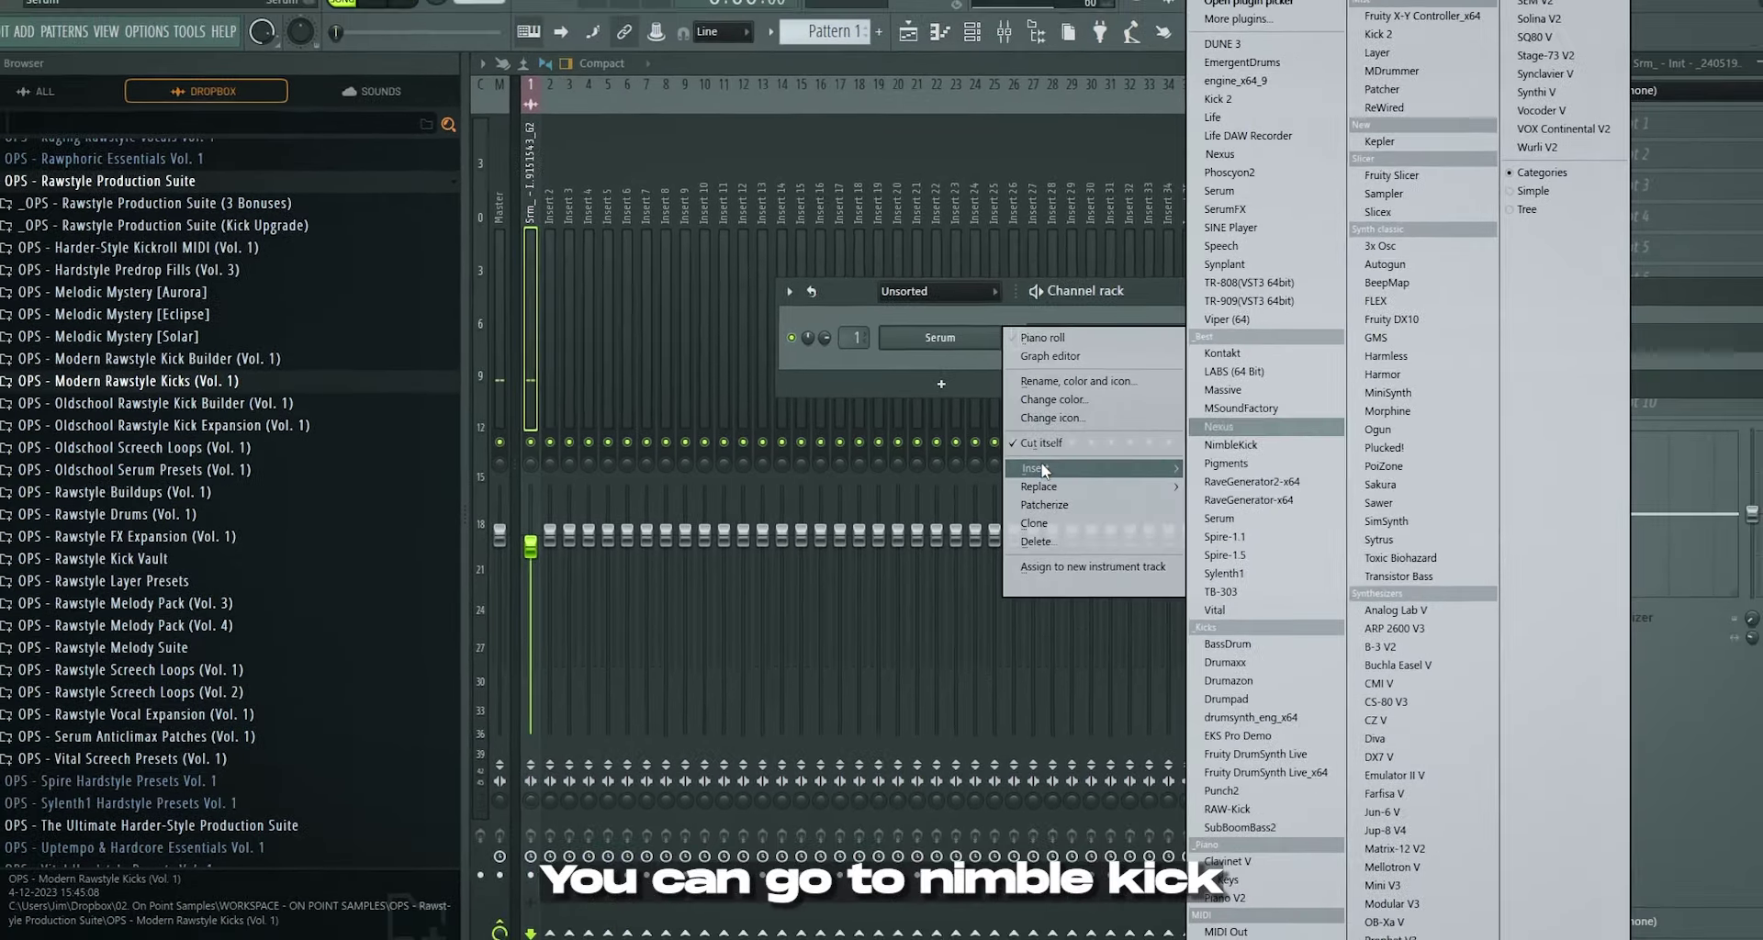
{"action": "left_click", "coordinate": [1249, 443]}
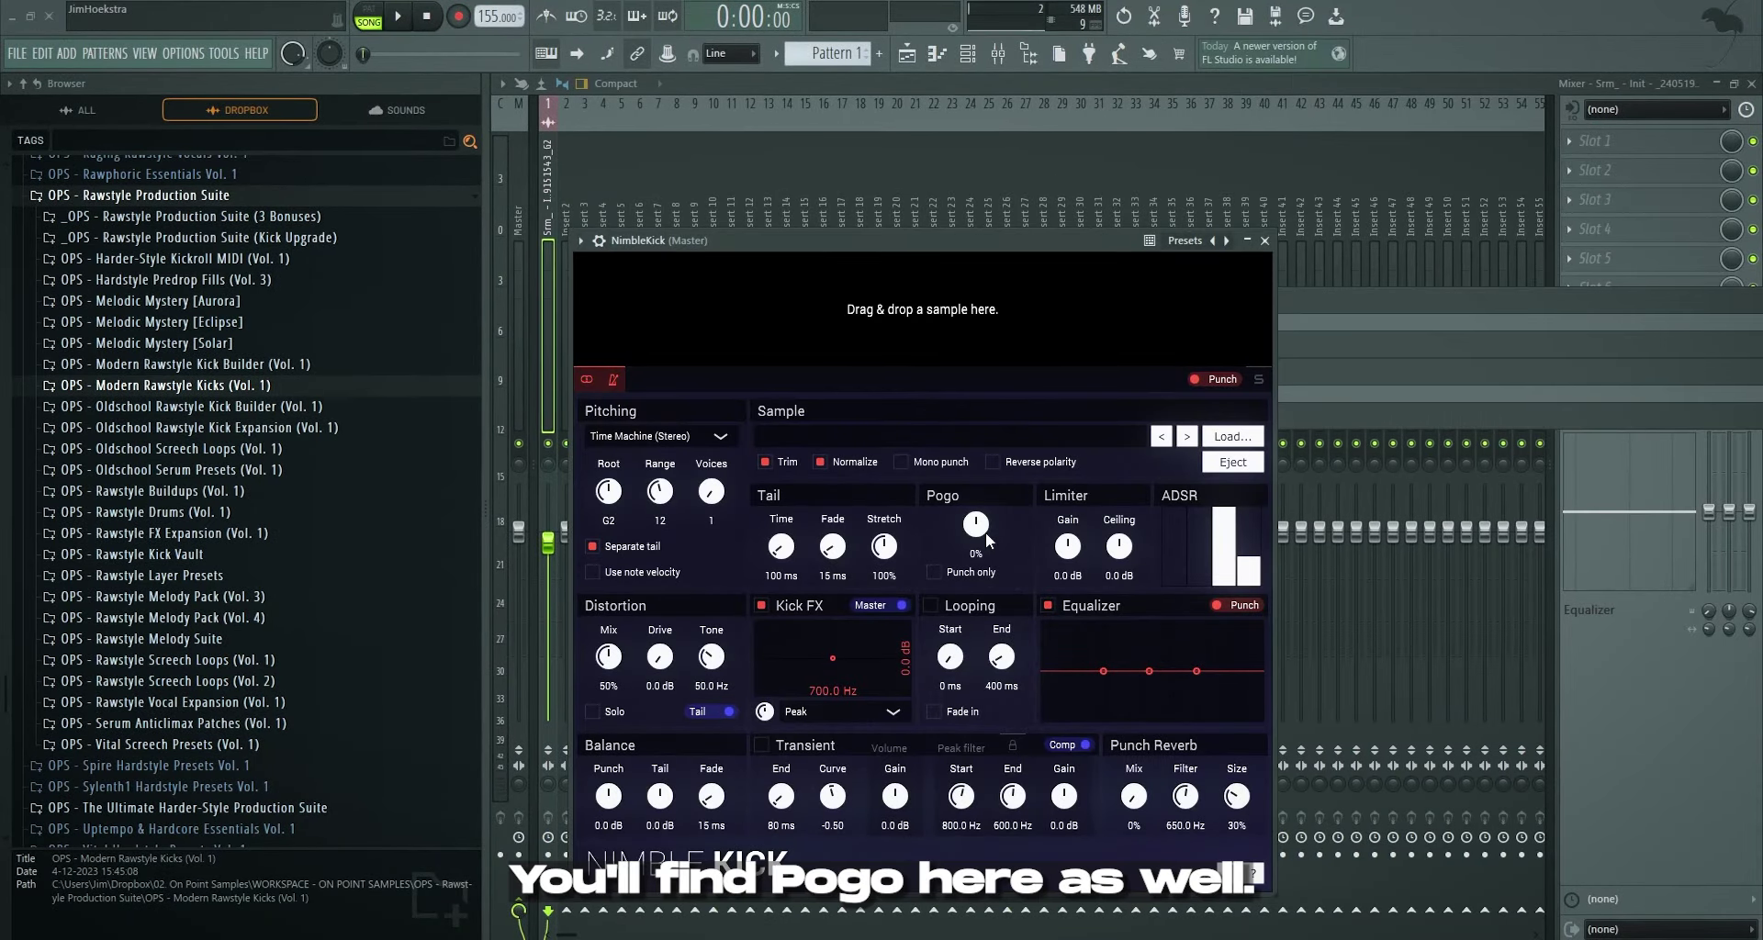
{"action": "left_click_drag", "start_coordinate": [983, 533], "coordinate": [983, 544]}
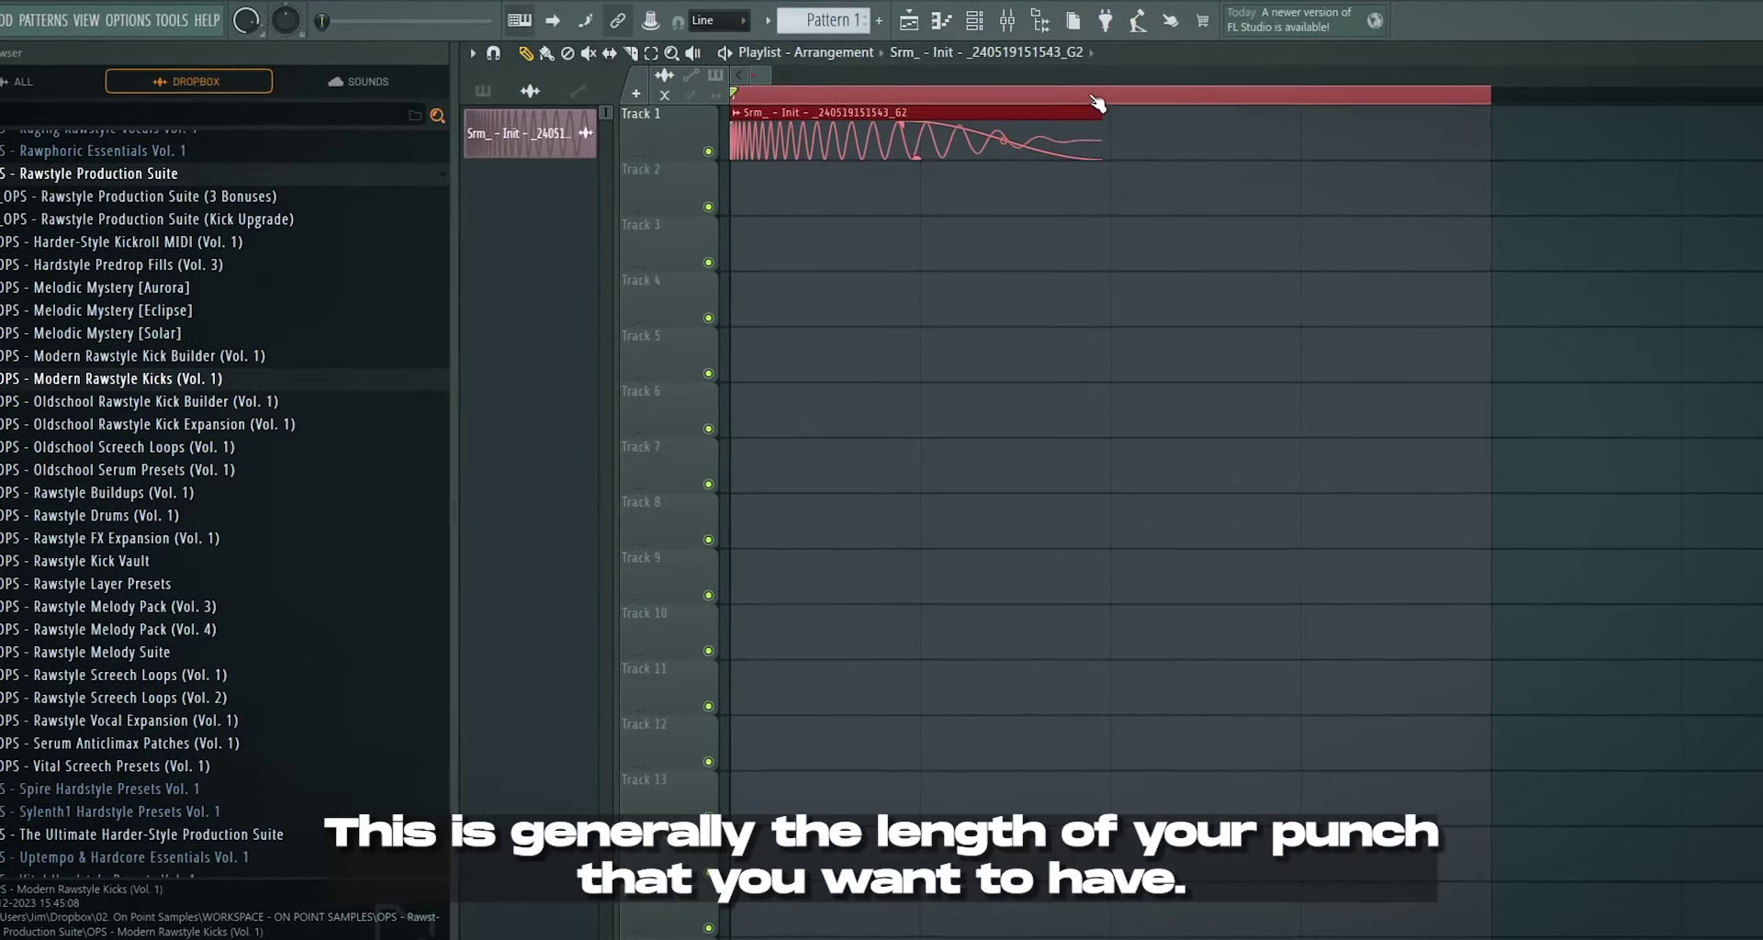
- Shorten the punch clip on Track 1
{"action": "left_click_drag", "start_coordinate": [1093, 120], "coordinate": [935, 110]}
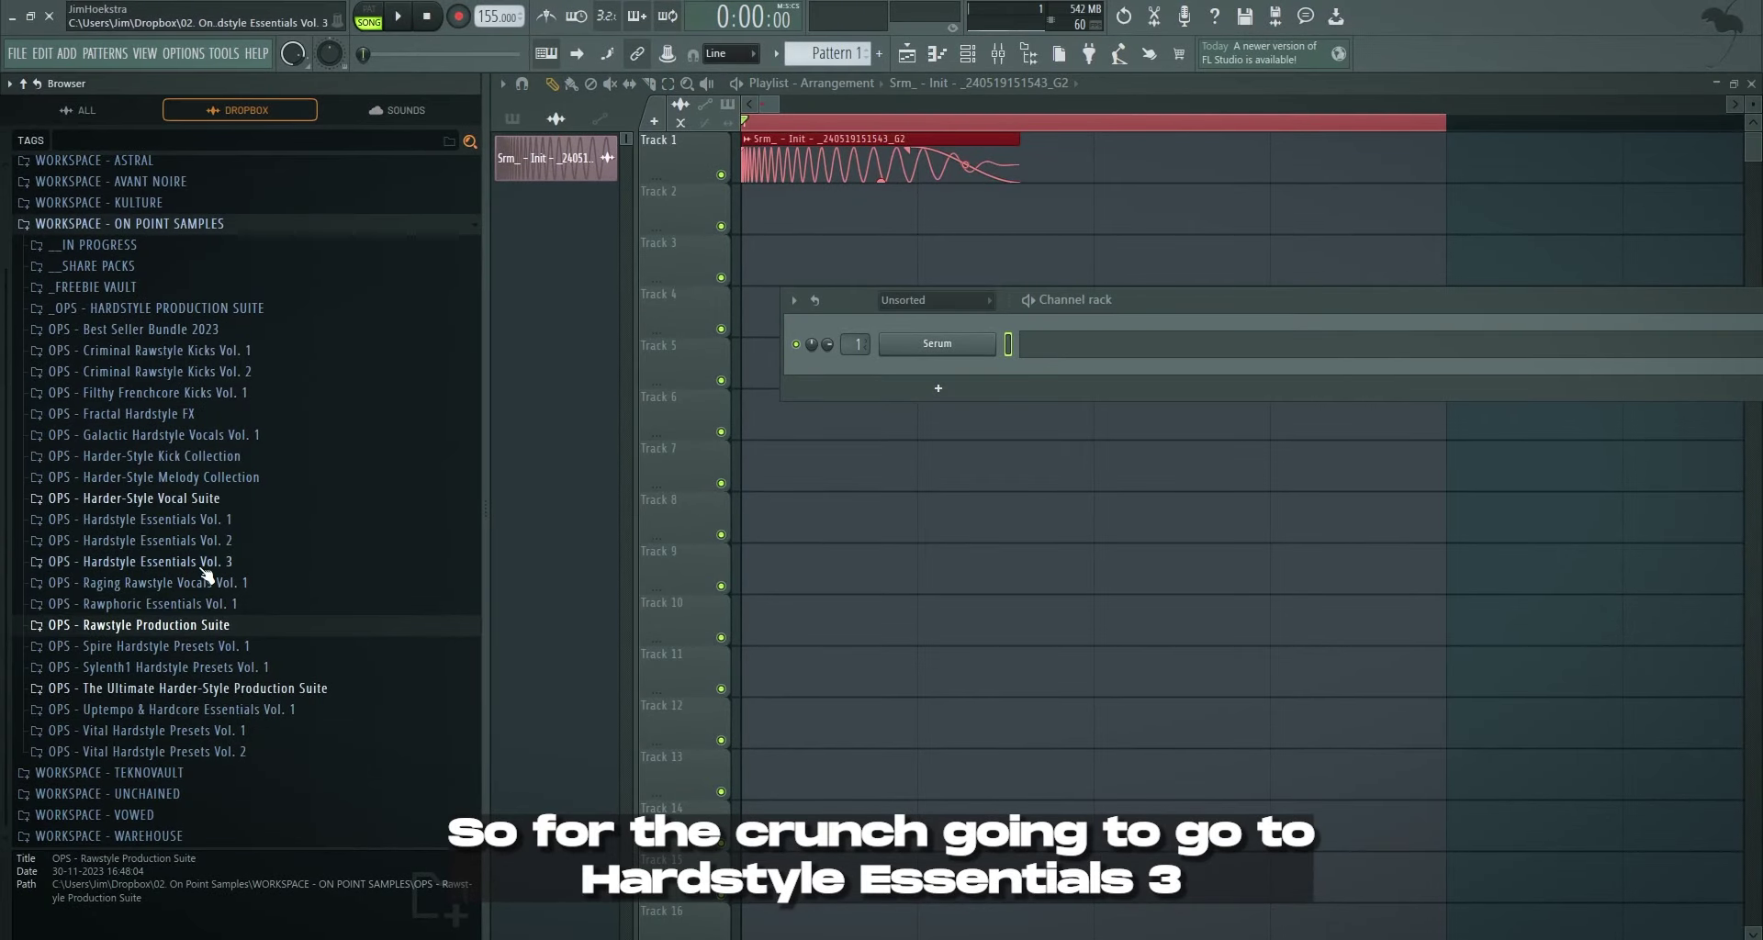
- Browse OPS - Hardstyle Essentials Vol. 3, Kick Builder, Crunches (Normal) and preview its crunch samples
{"action": "left_click", "coordinate": [203, 564]}
{"action": "left_click", "coordinate": [96, 713]}
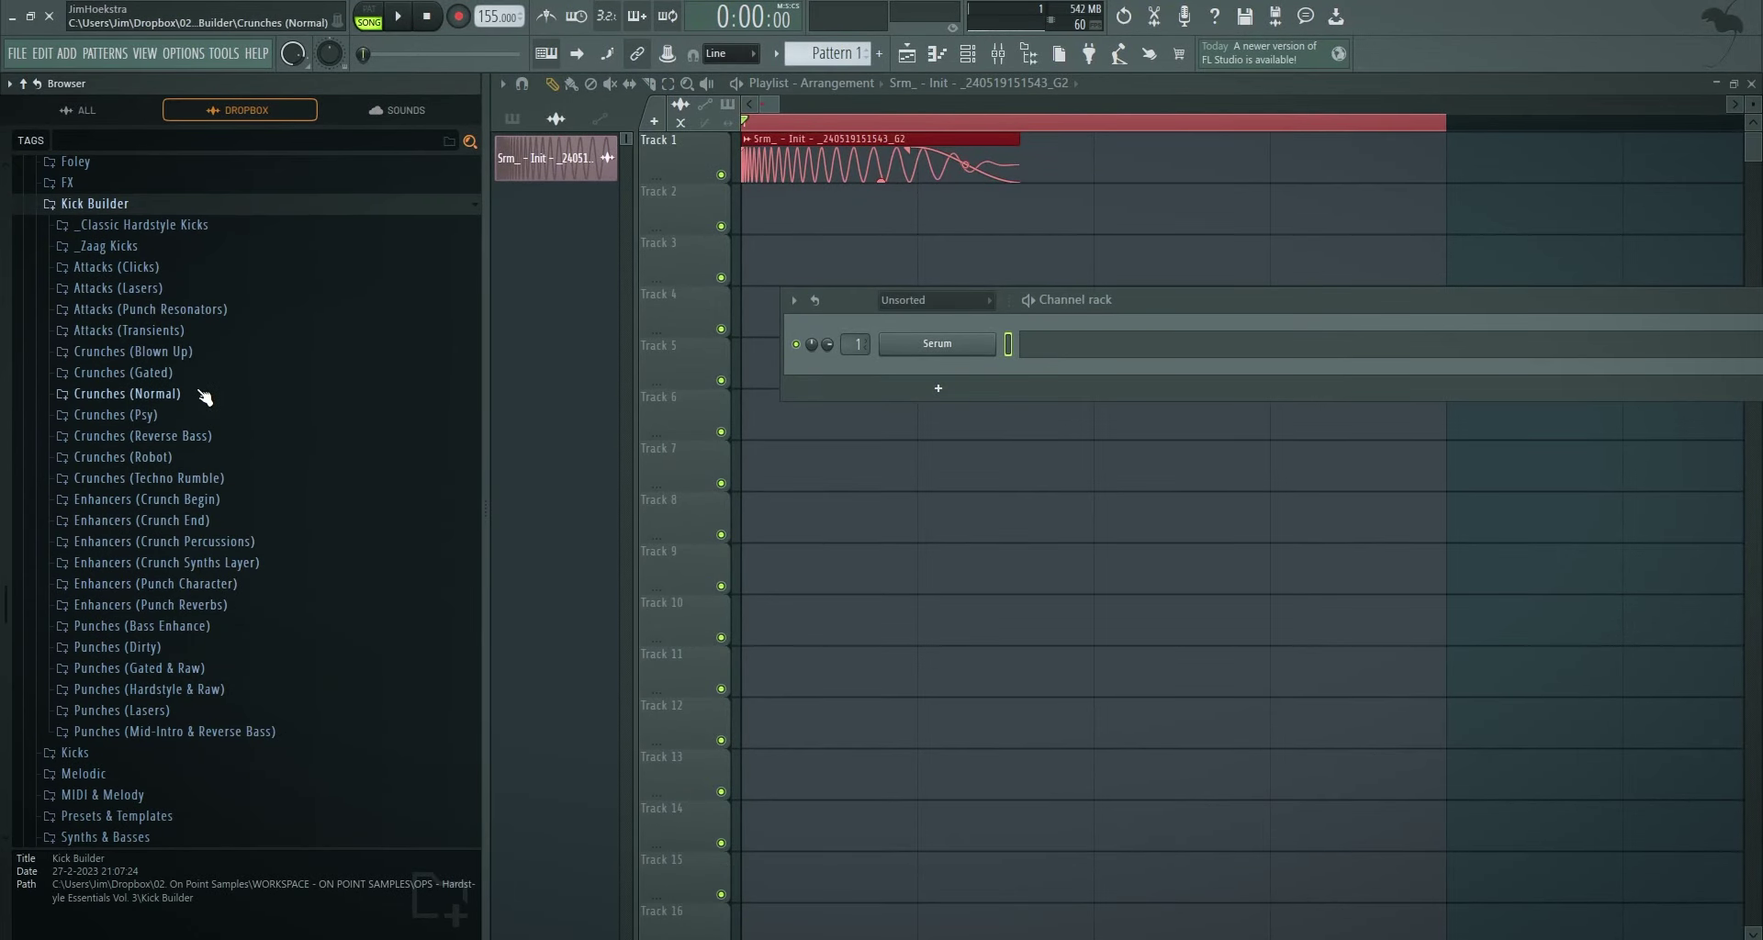
{"action": "left_click", "coordinate": [156, 394]}
{"action": "left_click", "coordinate": [226, 493]}
{"action": "left_click", "coordinate": [249, 591]}
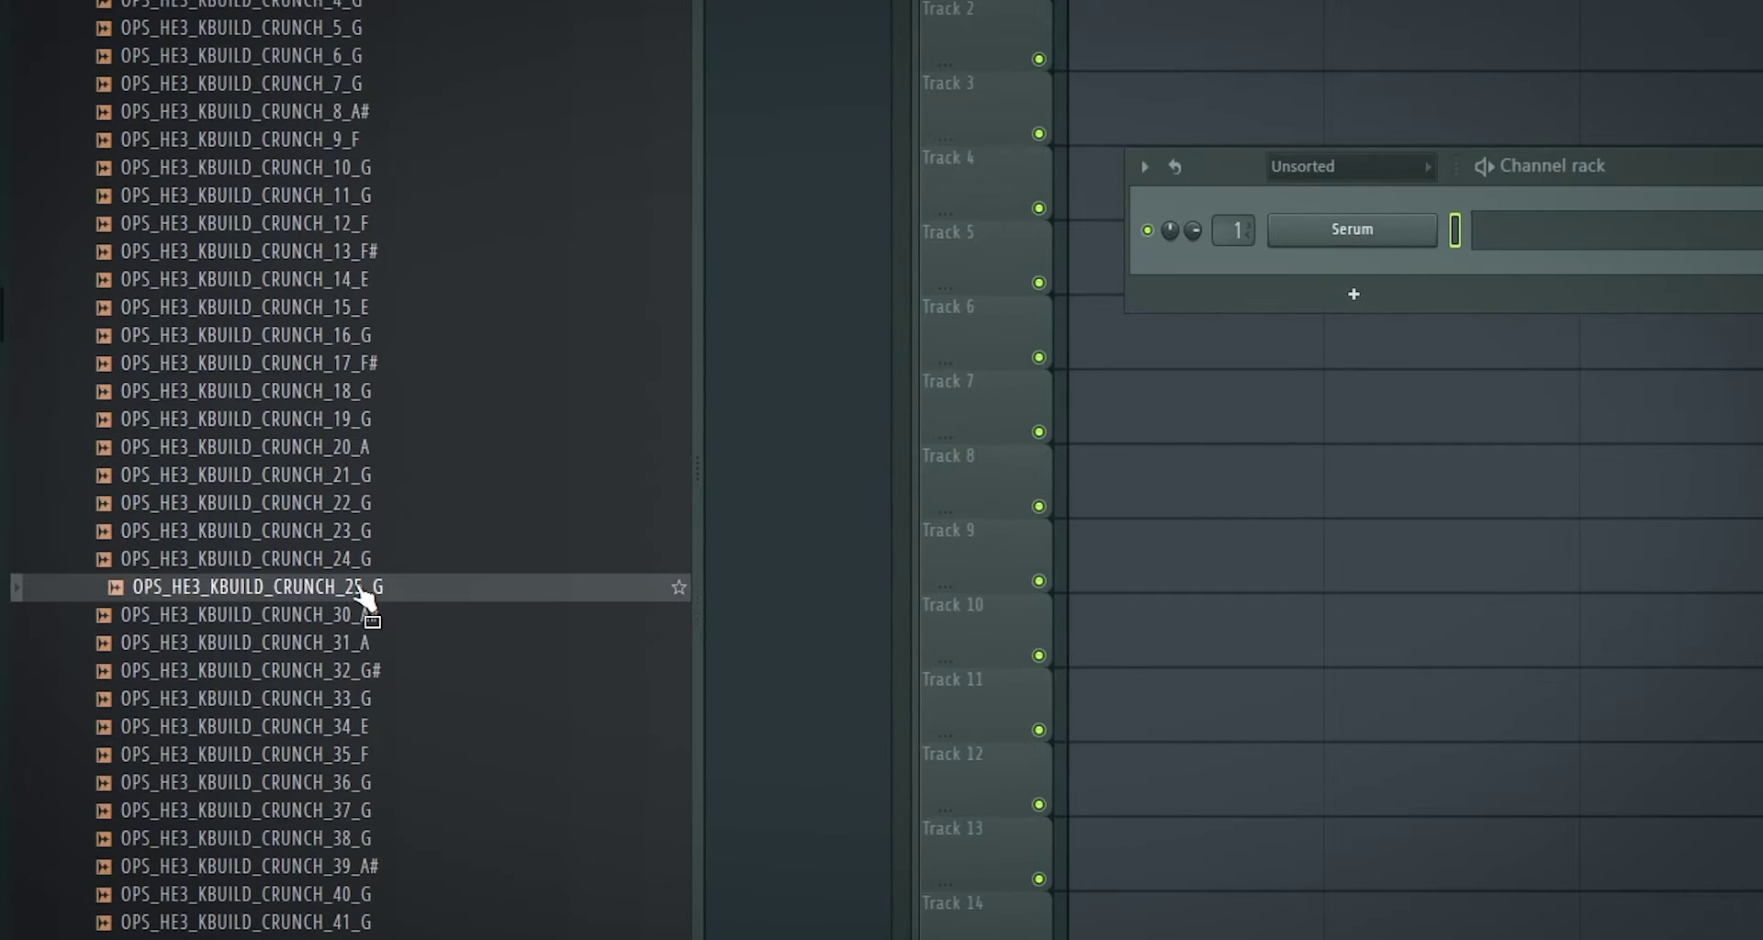
{"action": "scroll", "coordinate": [363, 586], "scroll_direction": "down", "scroll_amount": 4}
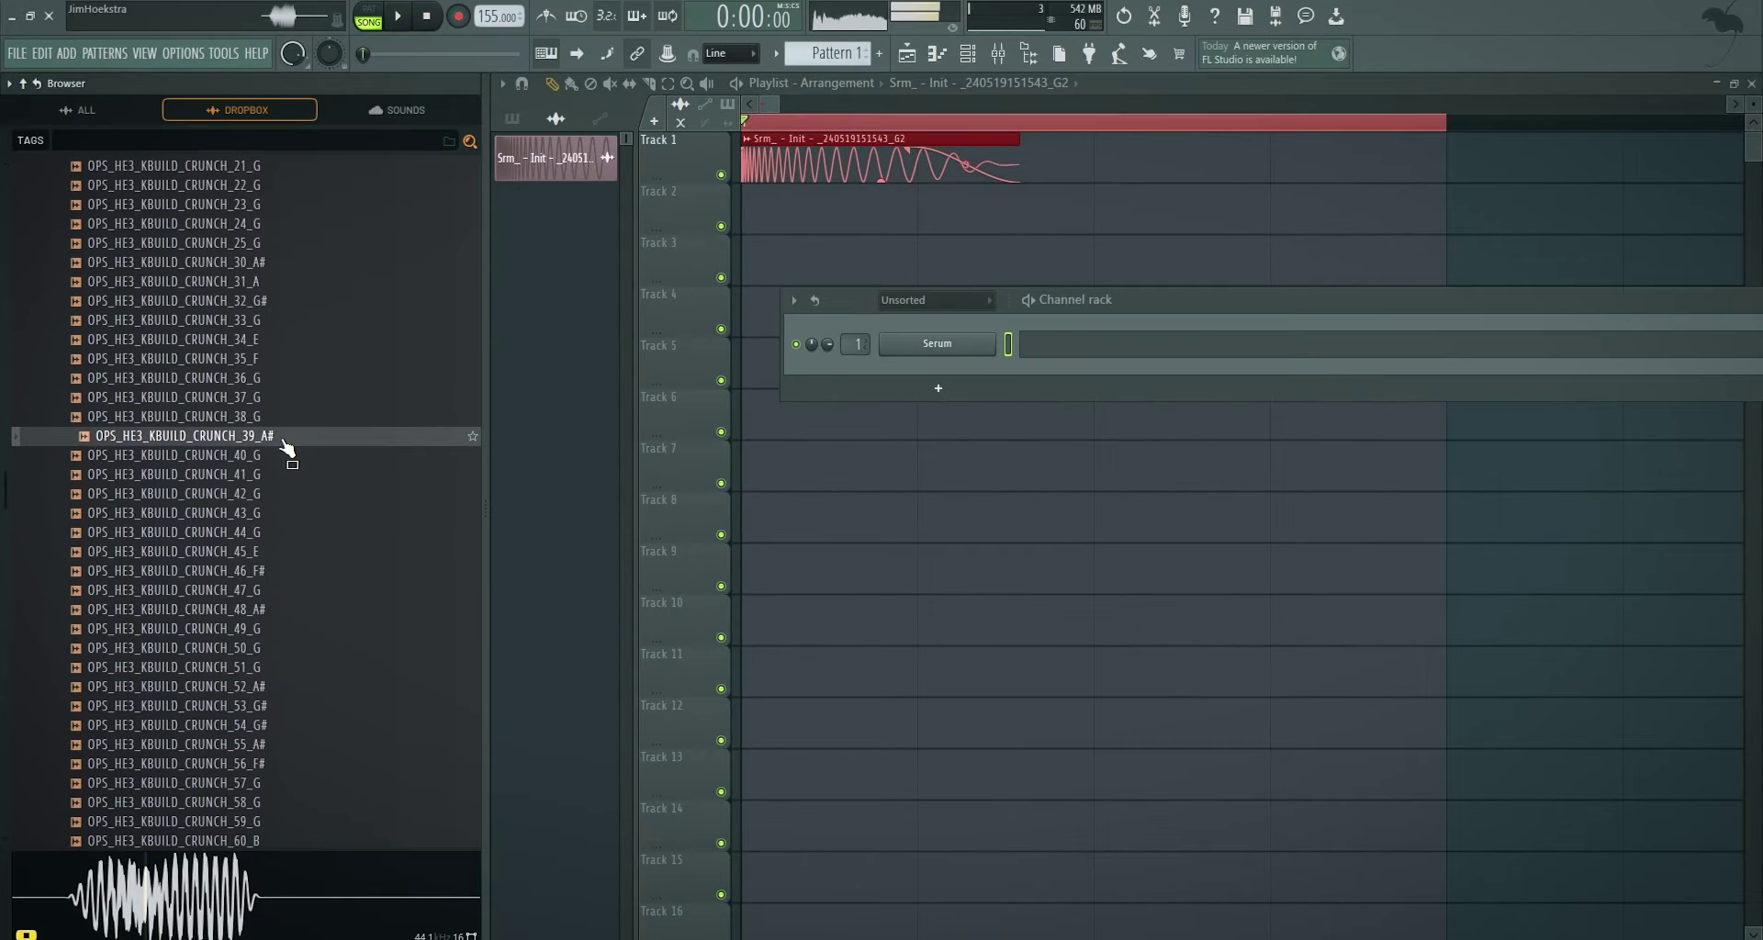
- Place OPS_HE3_KBUILD_CRUNCH_39_A# at the start of Track 2, trim it to one beat, and play it back
{"action": "left_click_drag", "start_coordinate": [283, 442], "coordinate": [907, 218]}
{"action": "left_click_drag", "start_coordinate": [1047, 220], "coordinate": [902, 218]}
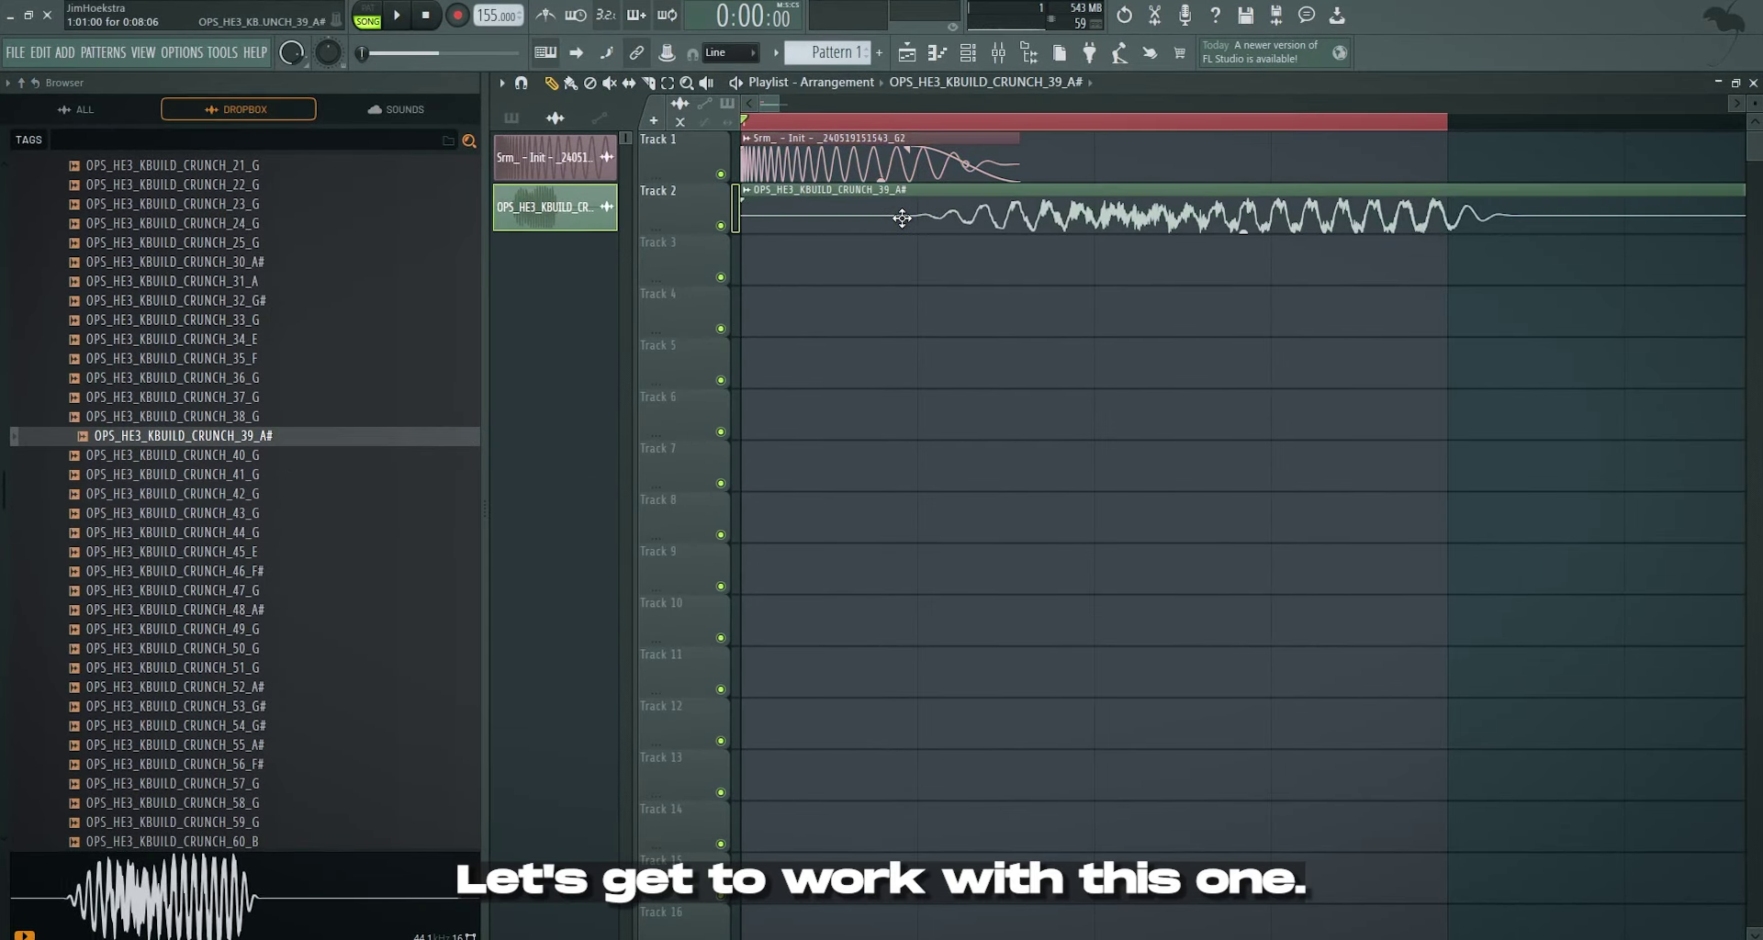
{"action": "scroll", "coordinate": [877, 341], "scroll_direction": "down", "scroll_amount": 3}
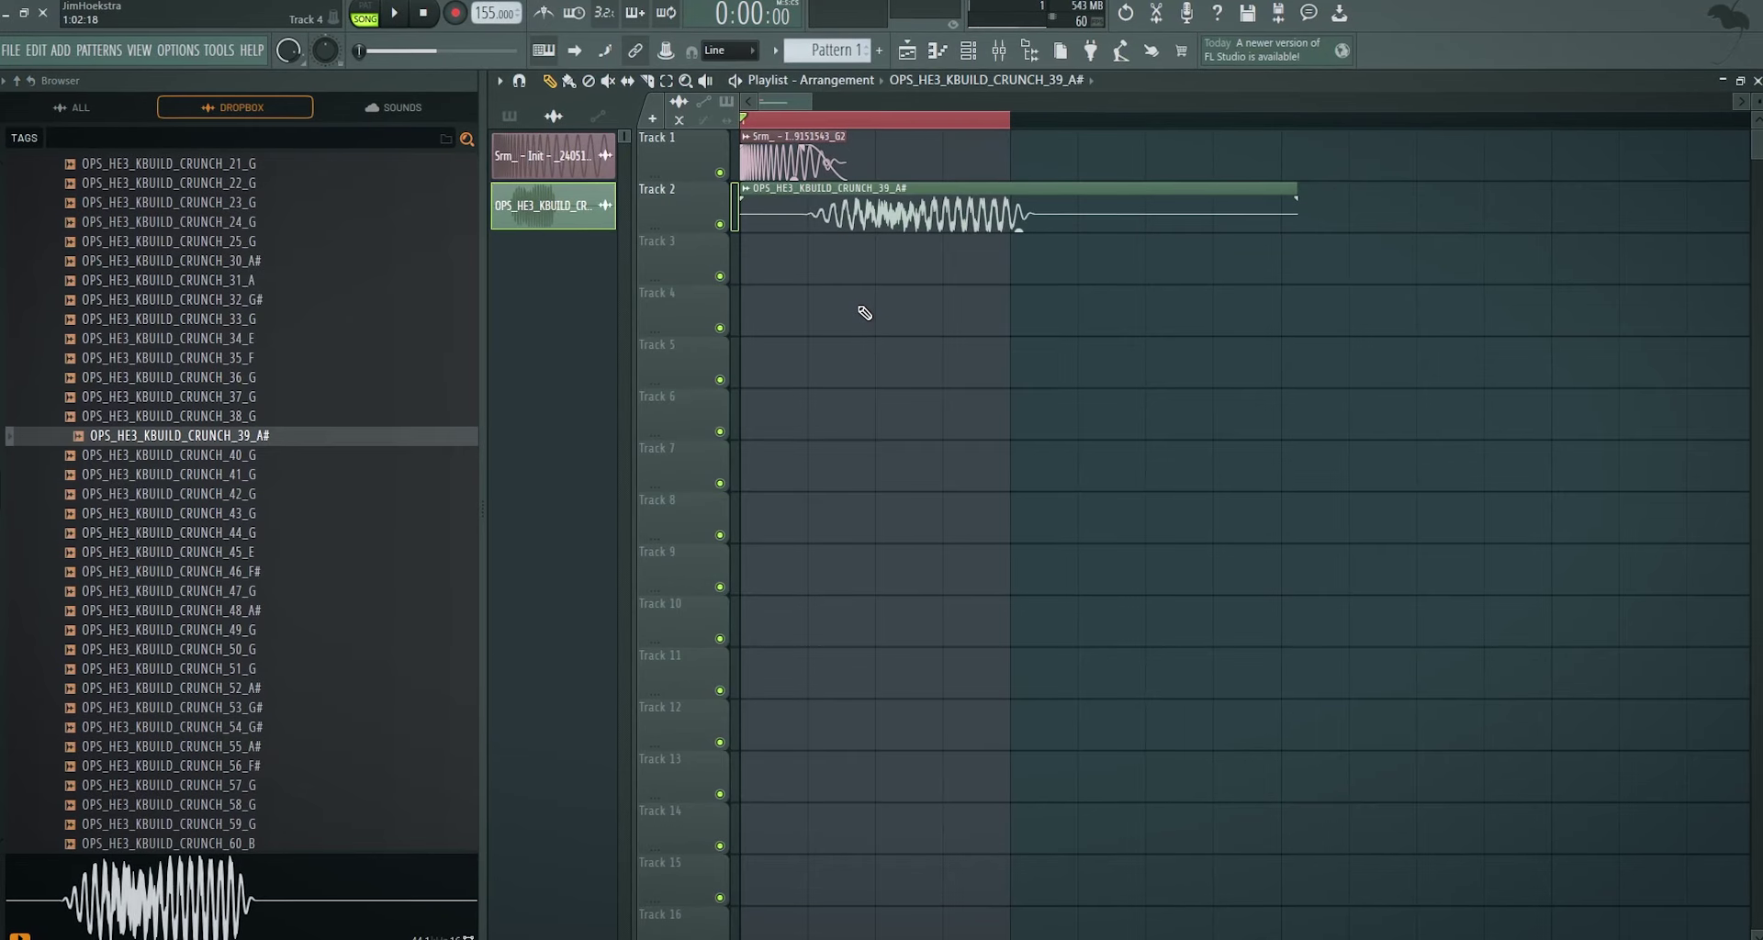
{"action": "scroll", "coordinate": [864, 312], "scroll_direction": "up", "scroll_amount": 2}
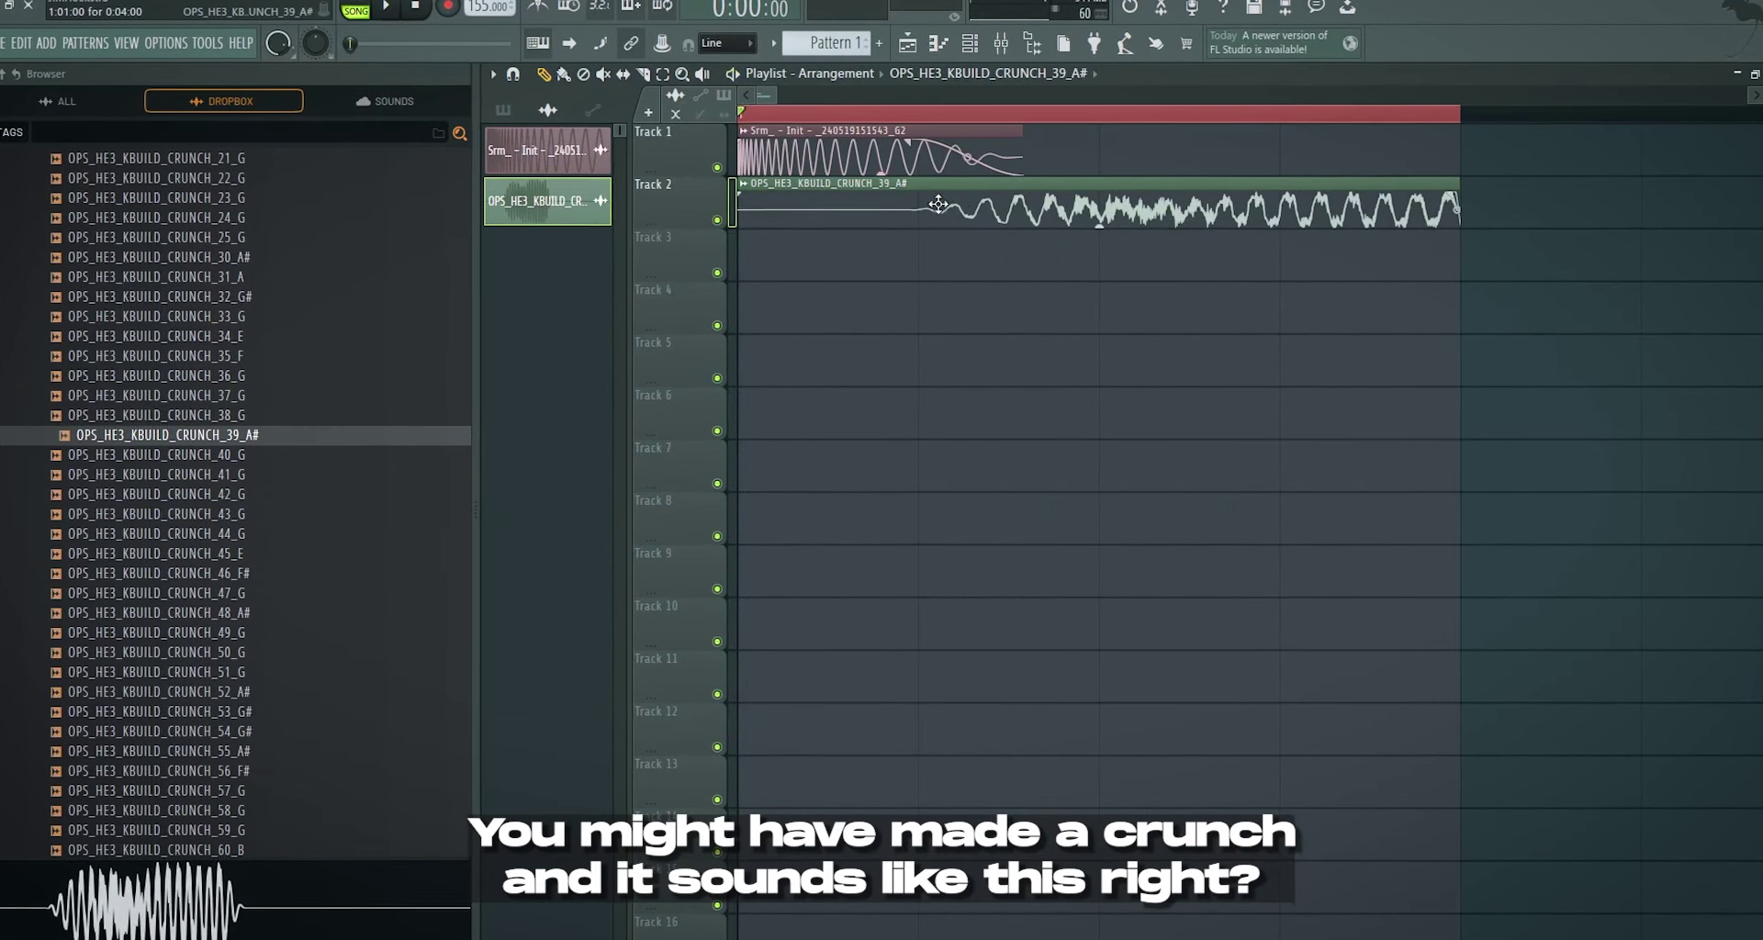
{"action": "key", "text": "space"}
{"action": "key", "text": "space"}
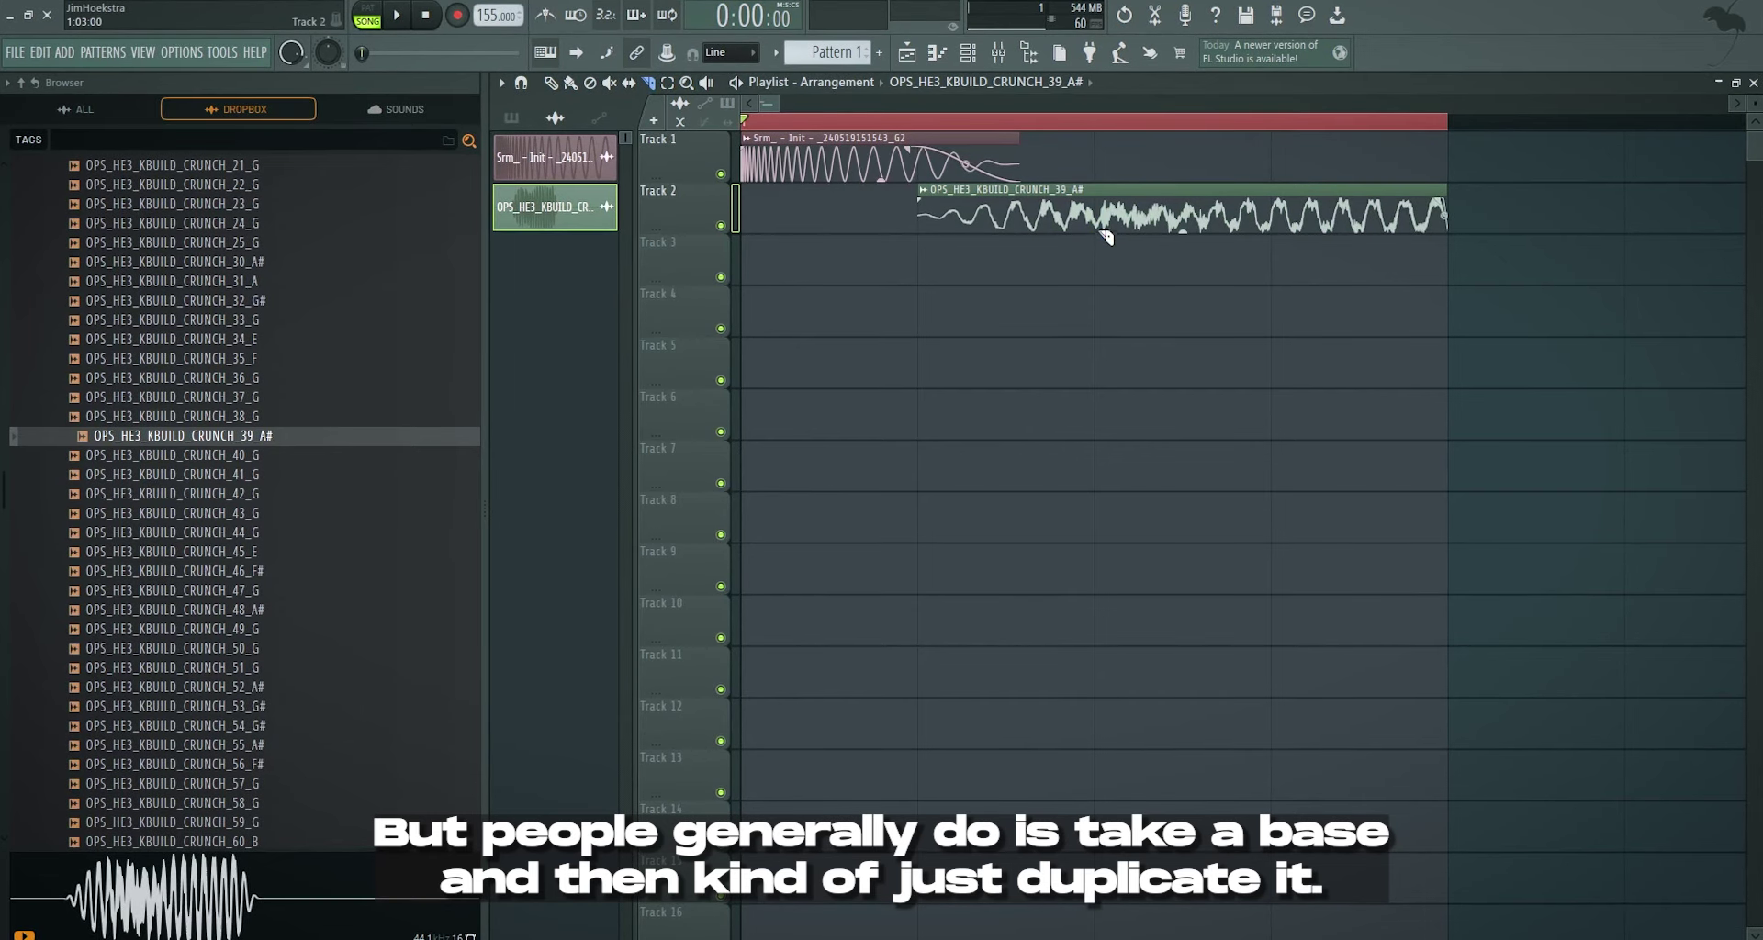
- Slice the crunch clip on Track 2 into one-step pieces and audition an arrangement of the slices
{"action": "left_click_drag", "start_coordinate": [1272, 184], "coordinate": [1273, 244]}
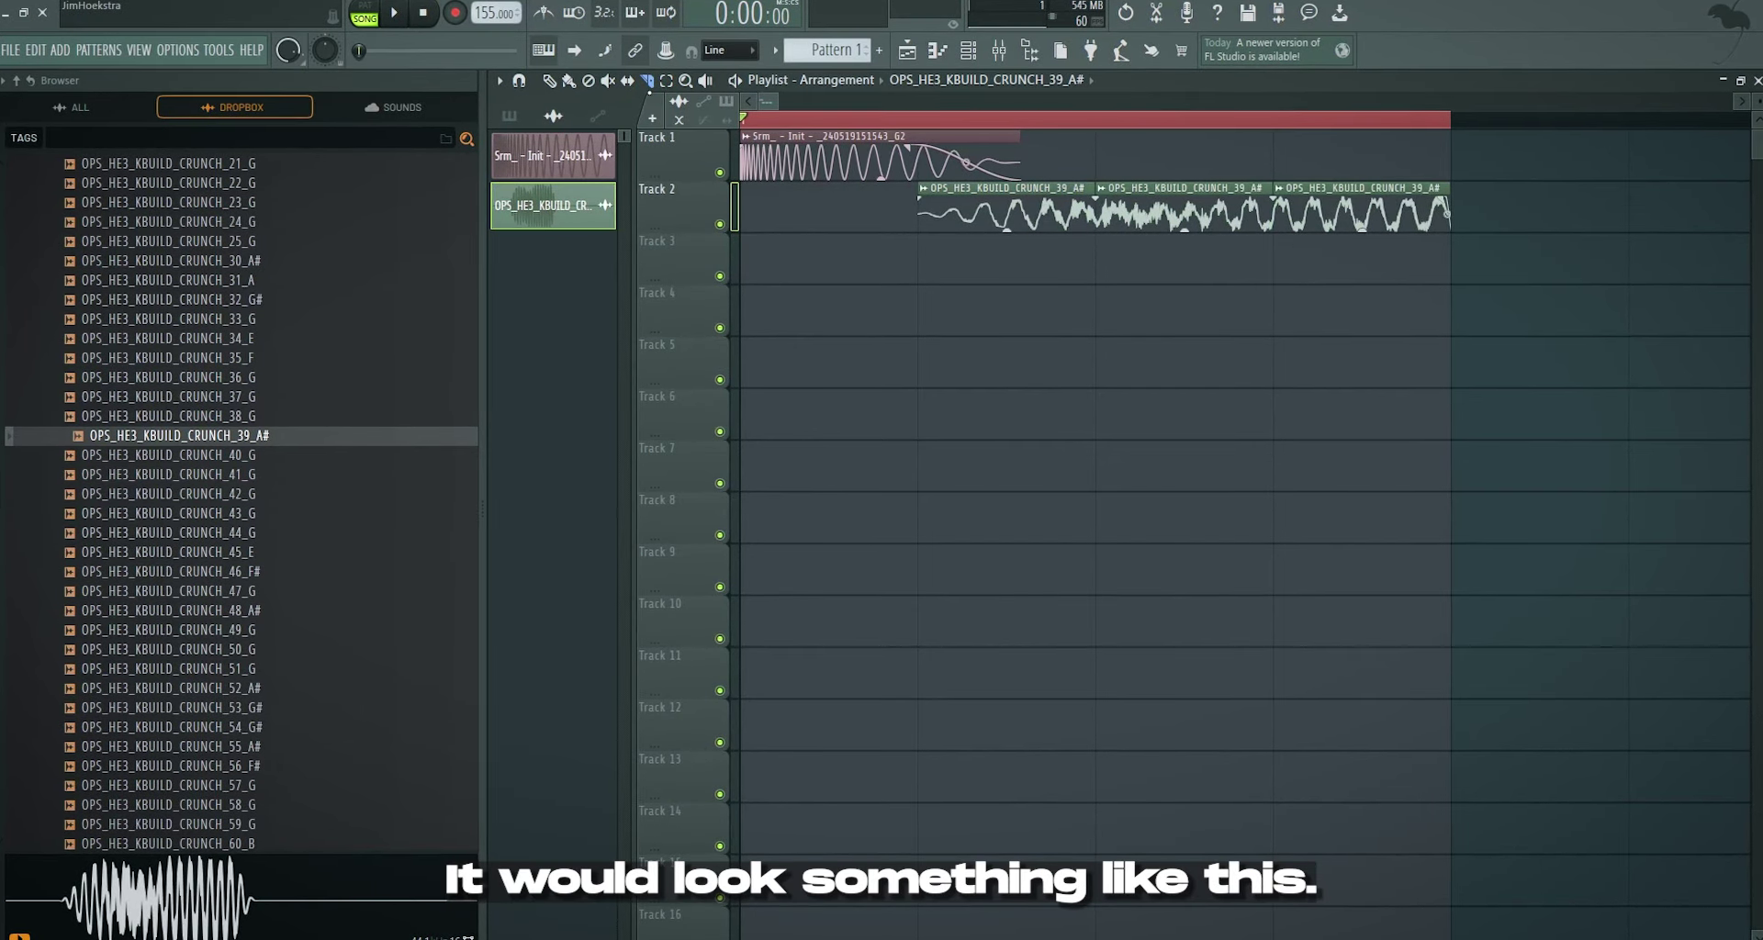
{"action": "left_click", "coordinate": [550, 80]}
{"action": "scroll", "coordinate": [839, 224], "scroll_direction": "down", "scroll_amount": 2}
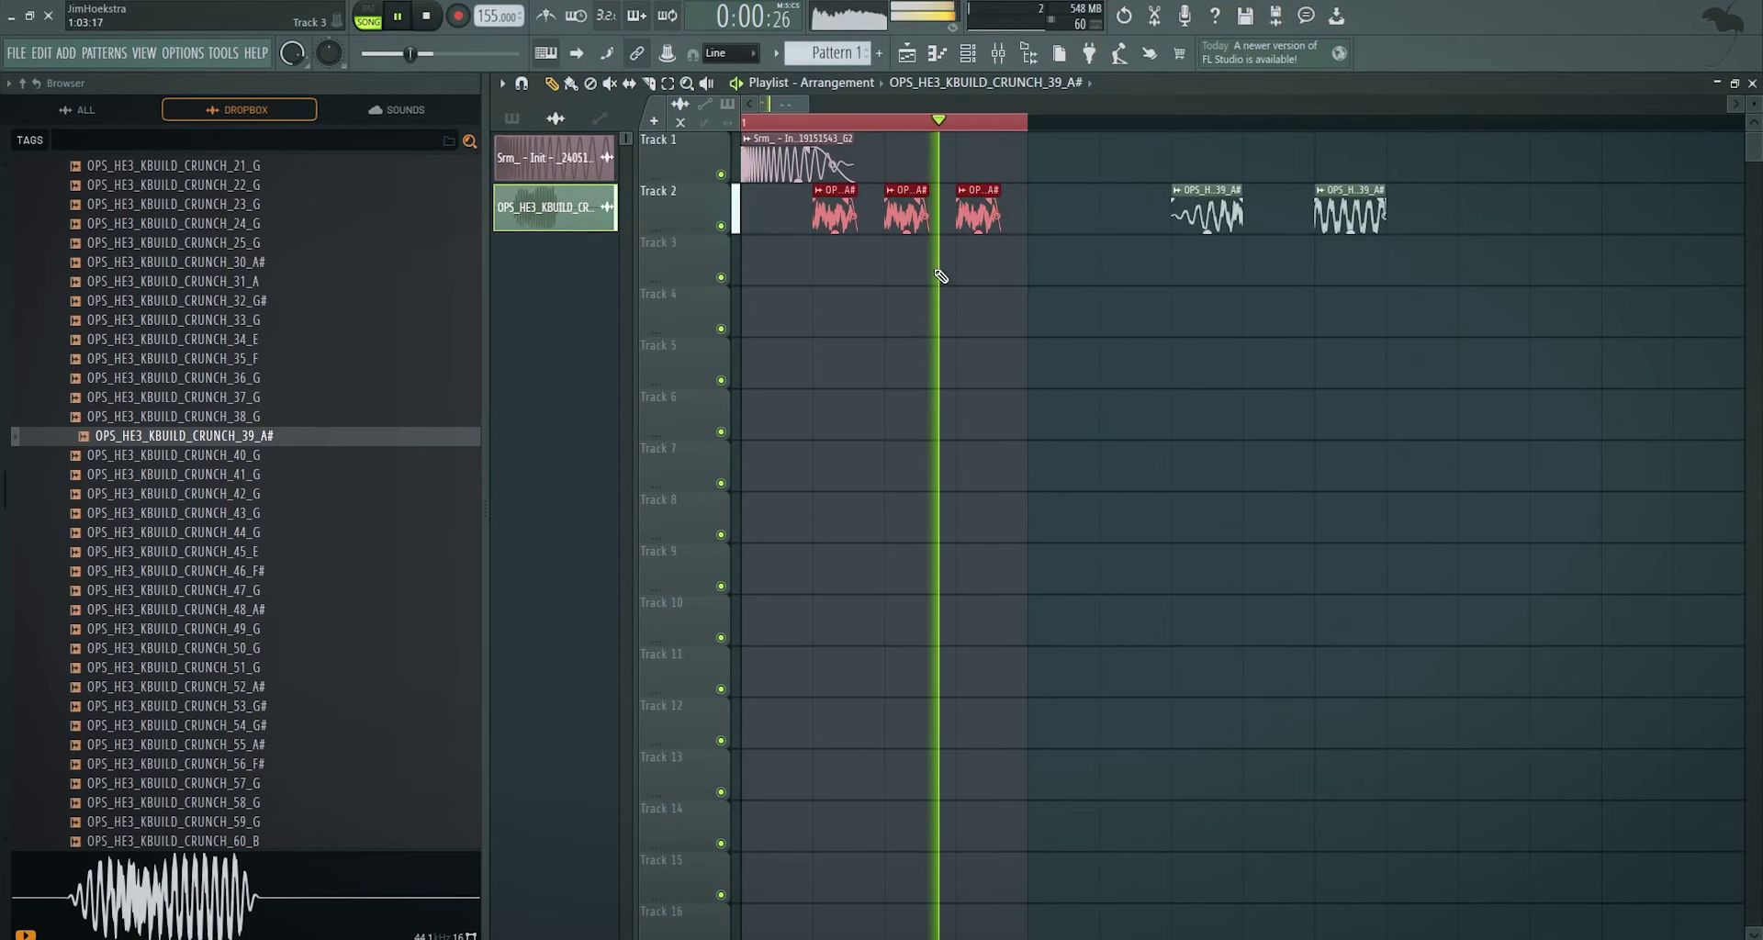
{"action": "key", "text": "space"}
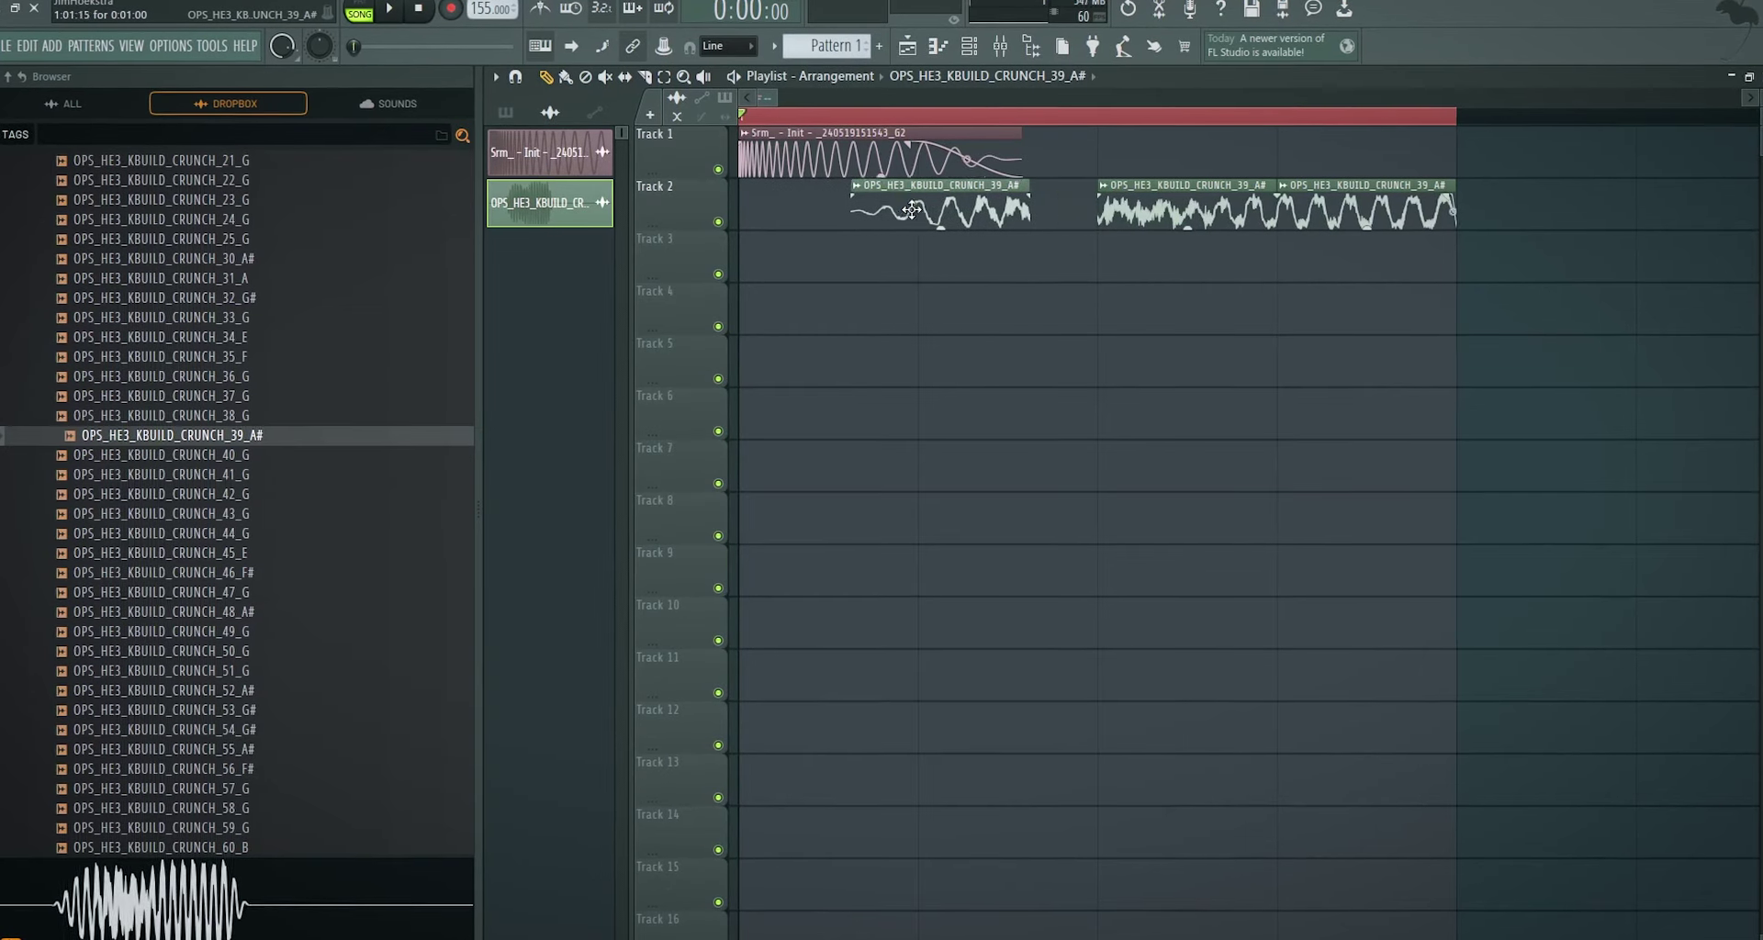
- Move a copy of the first crunch slice to the start of Track 2 and give it a long fade-in
{"action": "left_click_drag", "start_coordinate": [982, 212], "coordinate": [852, 202]}
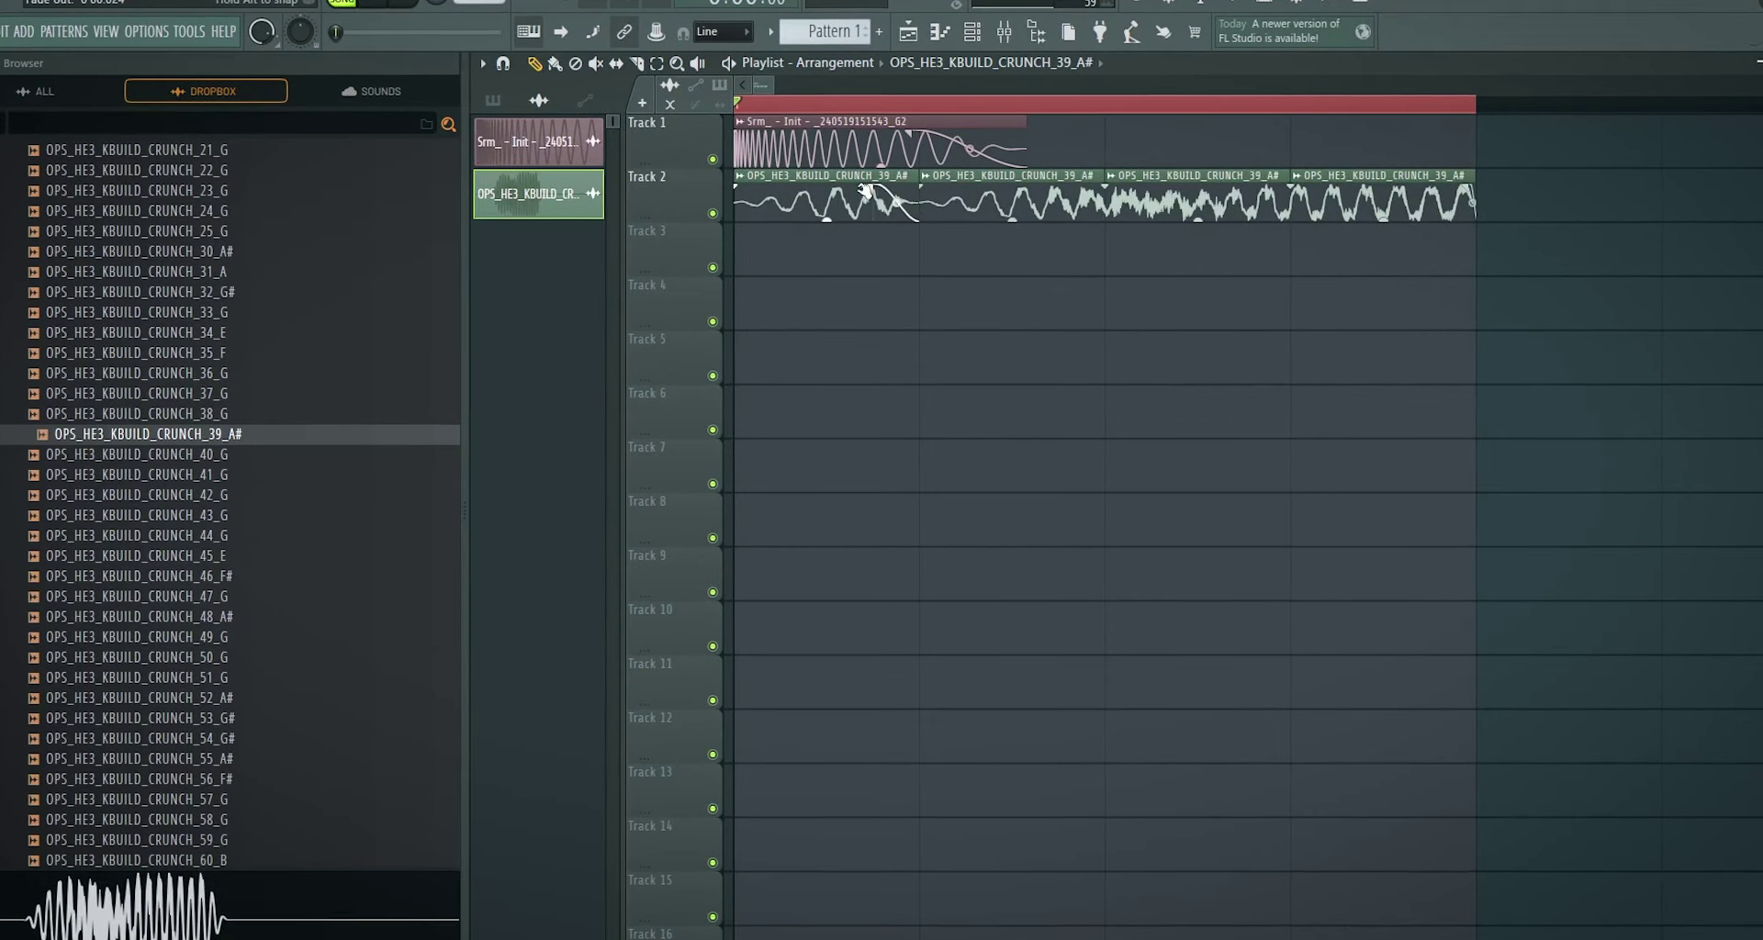
{"action": "left_click_drag", "start_coordinate": [771, 175], "coordinate": [857, 215]}
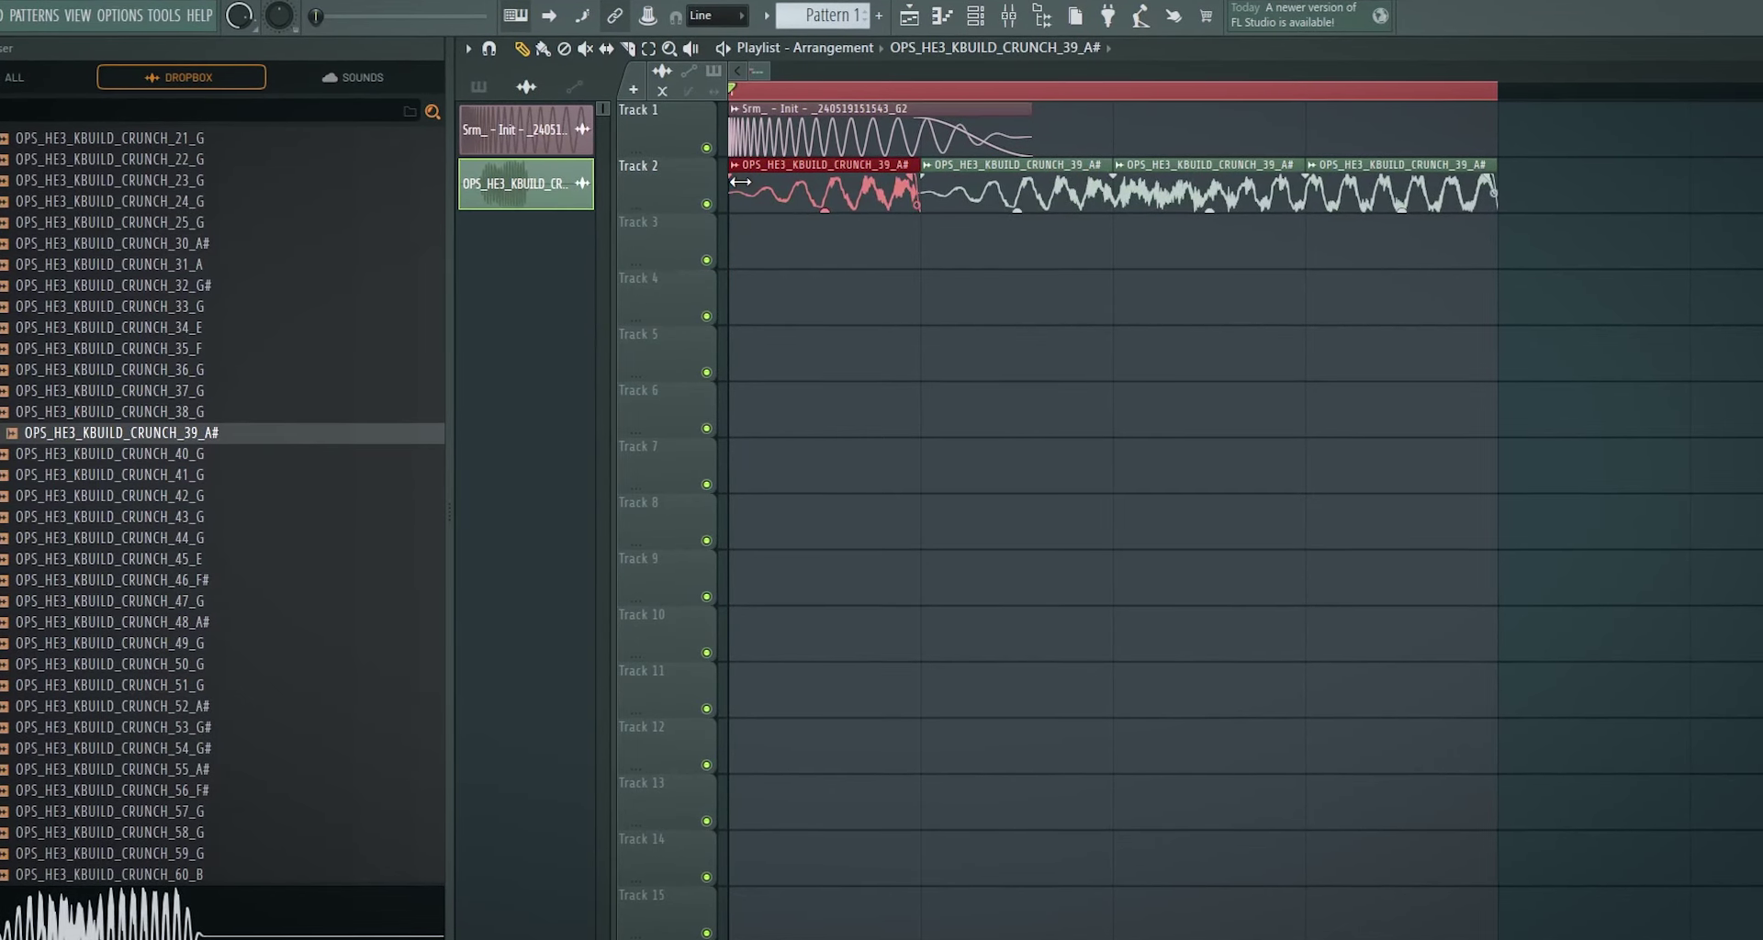
{"action": "left_click_drag", "start_coordinate": [740, 182], "coordinate": [816, 198]}
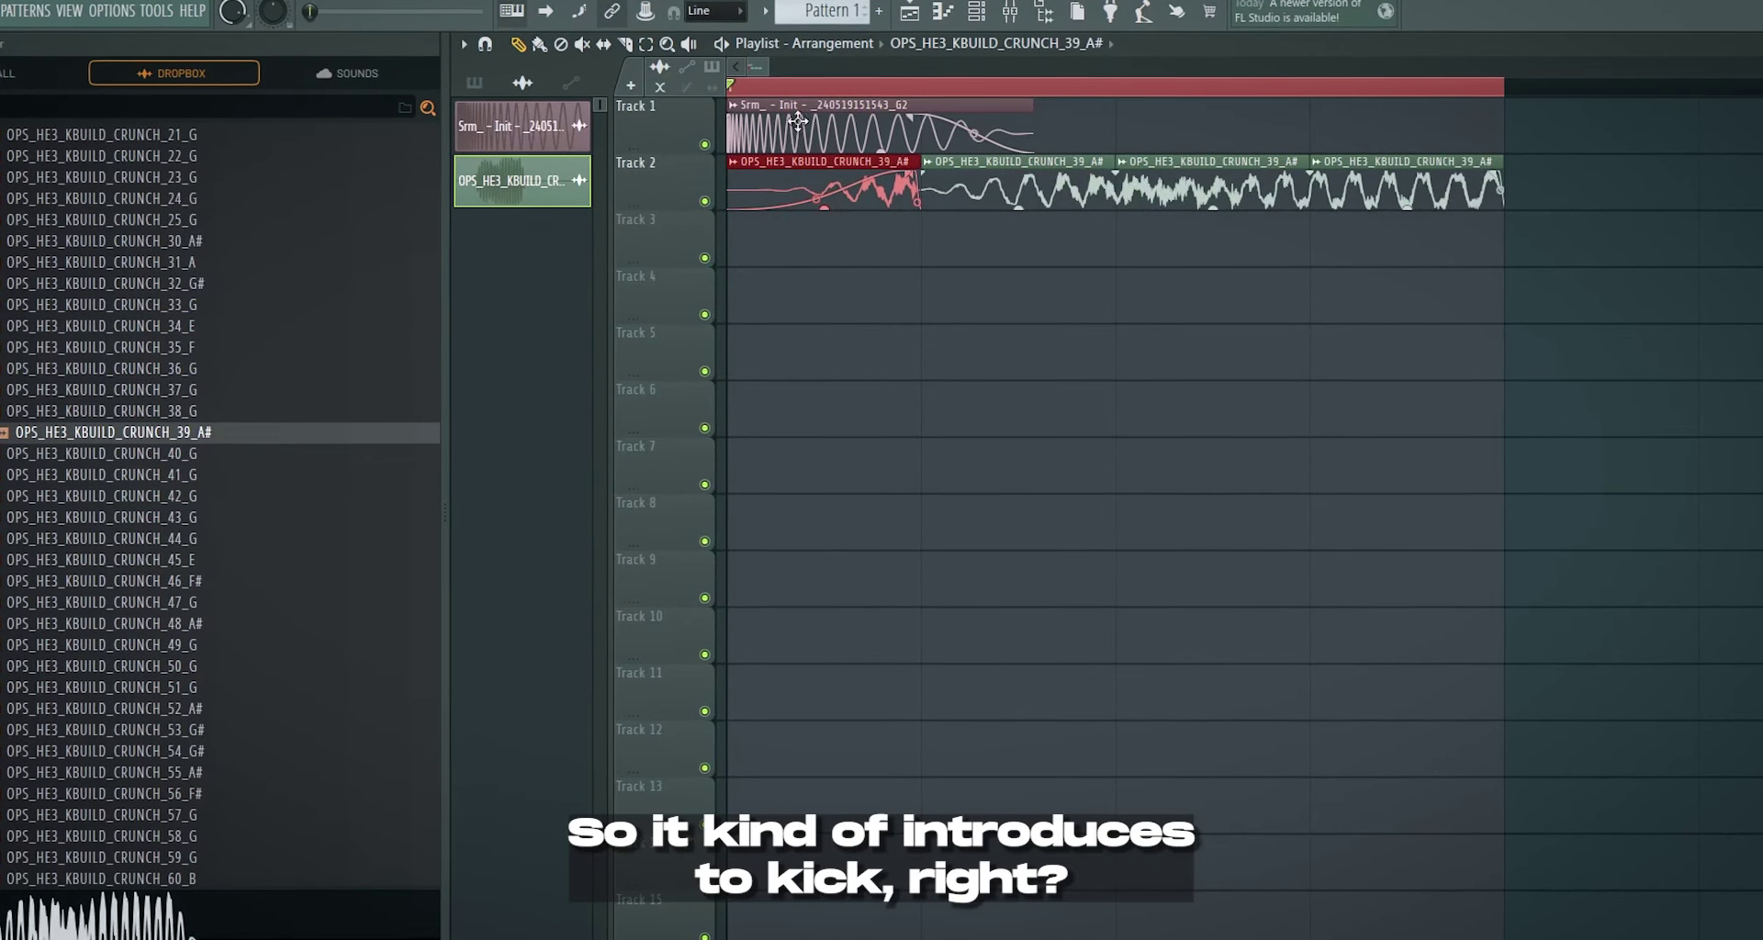
- Add a long fade-out to the second crunch slice on Track 2 and audition the kick
{"action": "mouse_move", "coordinate": [960, 181]}
{"action": "left_mouse_down"}
{"action": "mouse_move", "coordinate": [1350, 205]}
{"action": "mouse_move", "coordinate": [1707, 188]}
{"action": "mouse_move", "coordinate": [991, 183]}
{"action": "left_mouse_up"}
{"action": "key", "text": "space"}
{"action": "key", "text": "space"}
{"action": "left_click", "coordinate": [989, 158]}
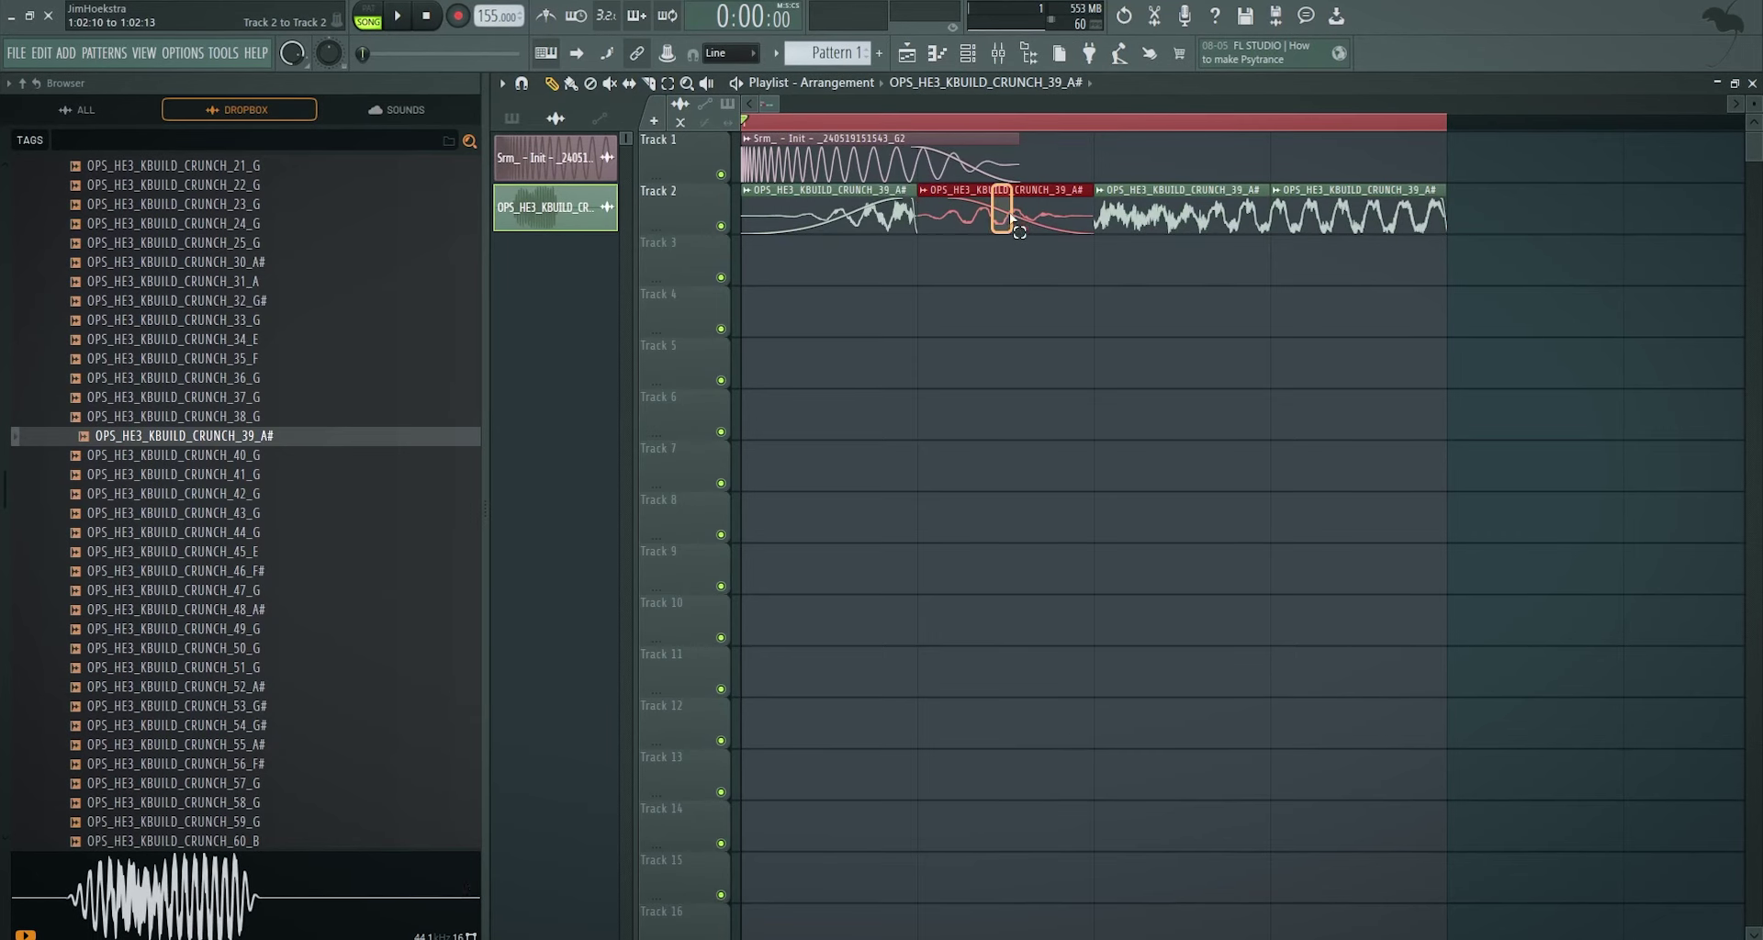
{"action": "key", "text": "space"}
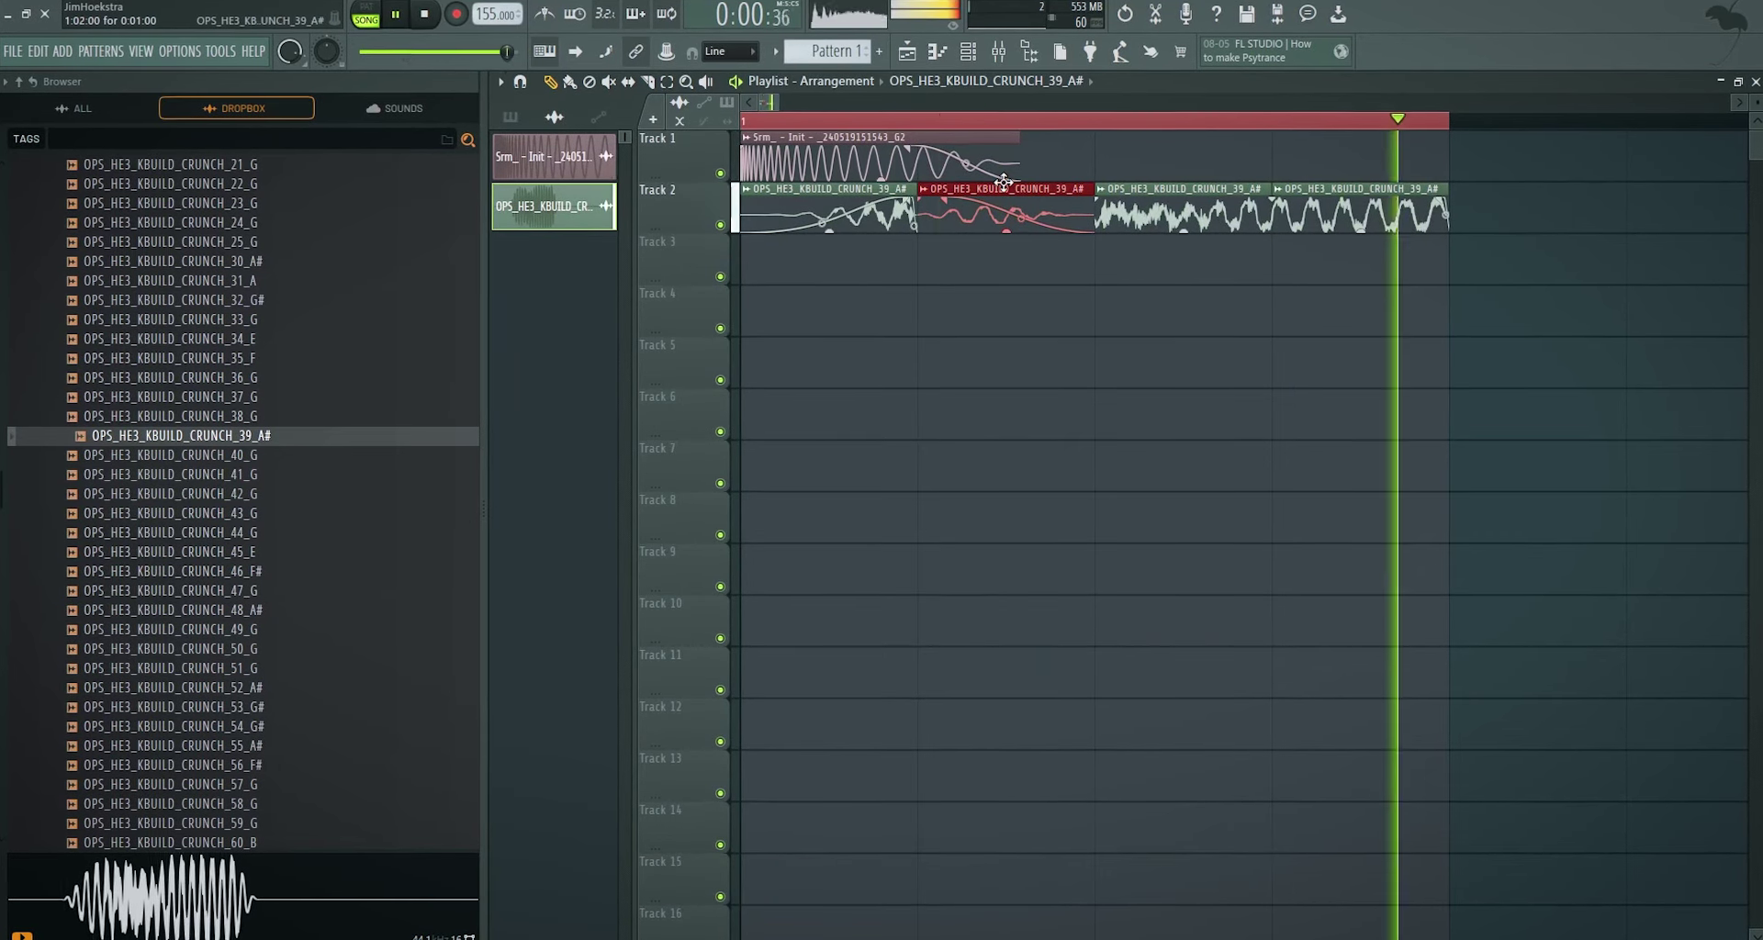
- Add fade-outs to the third and fourth crunch slices on Track 2 and audition the kick
{"action": "left_click_drag", "start_coordinate": [1267, 200], "coordinate": [1174, 202]}
{"action": "key", "text": "space"}
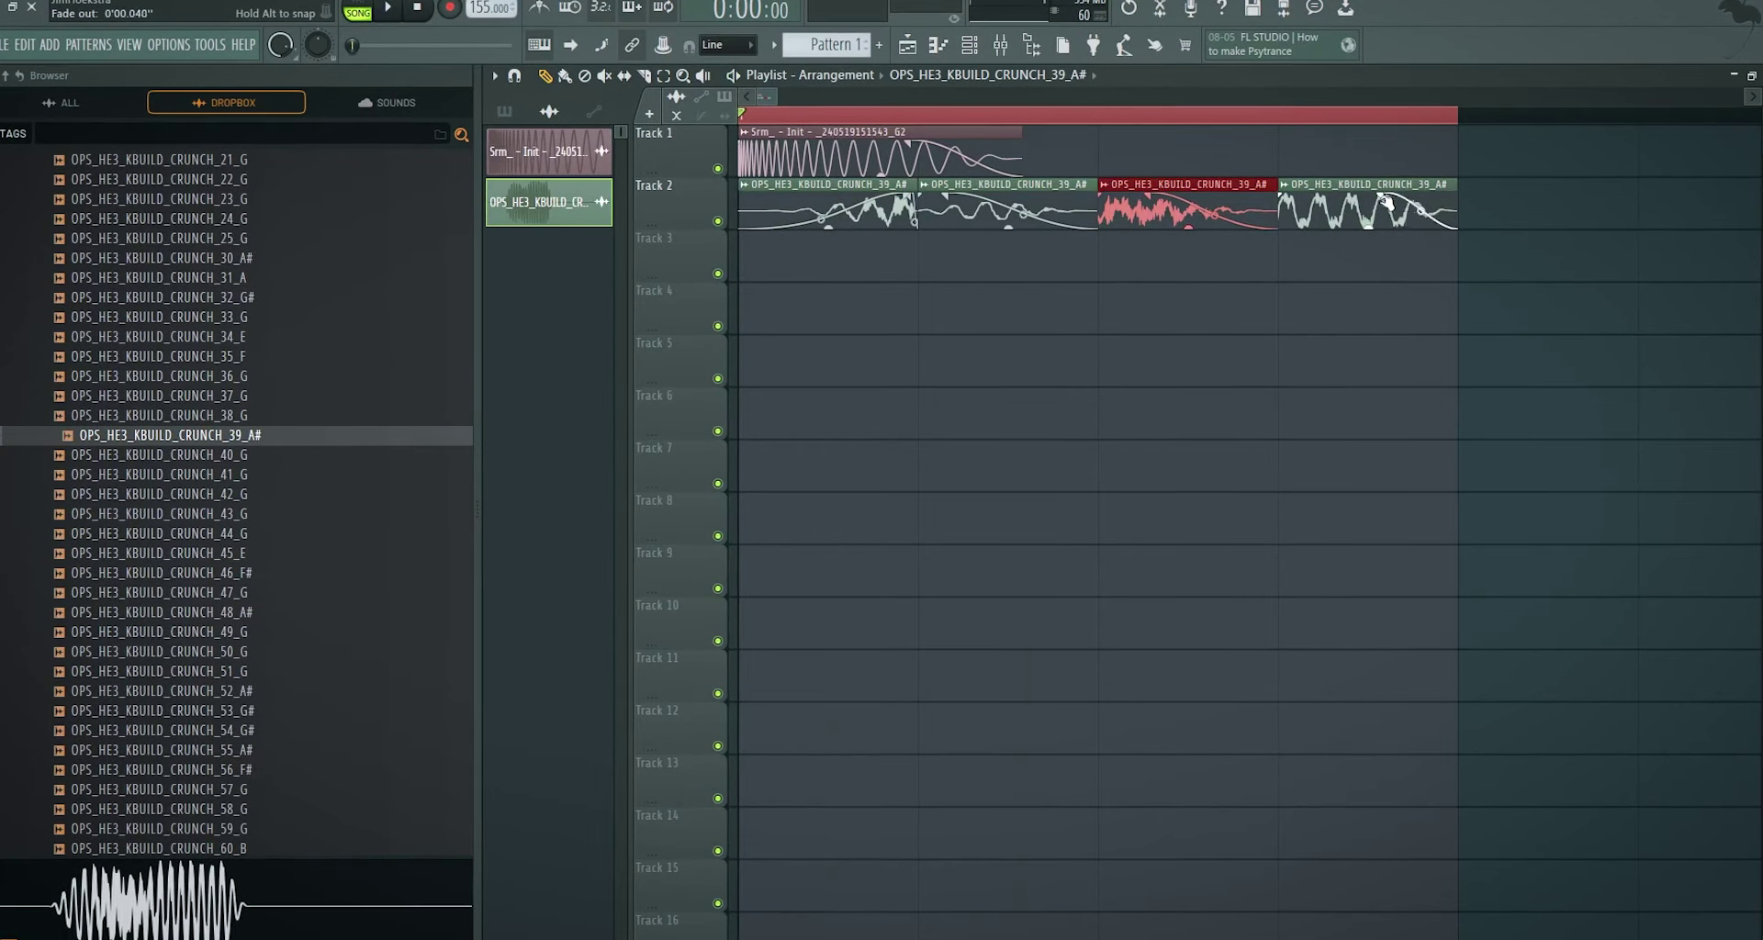
{"action": "key", "text": "space"}
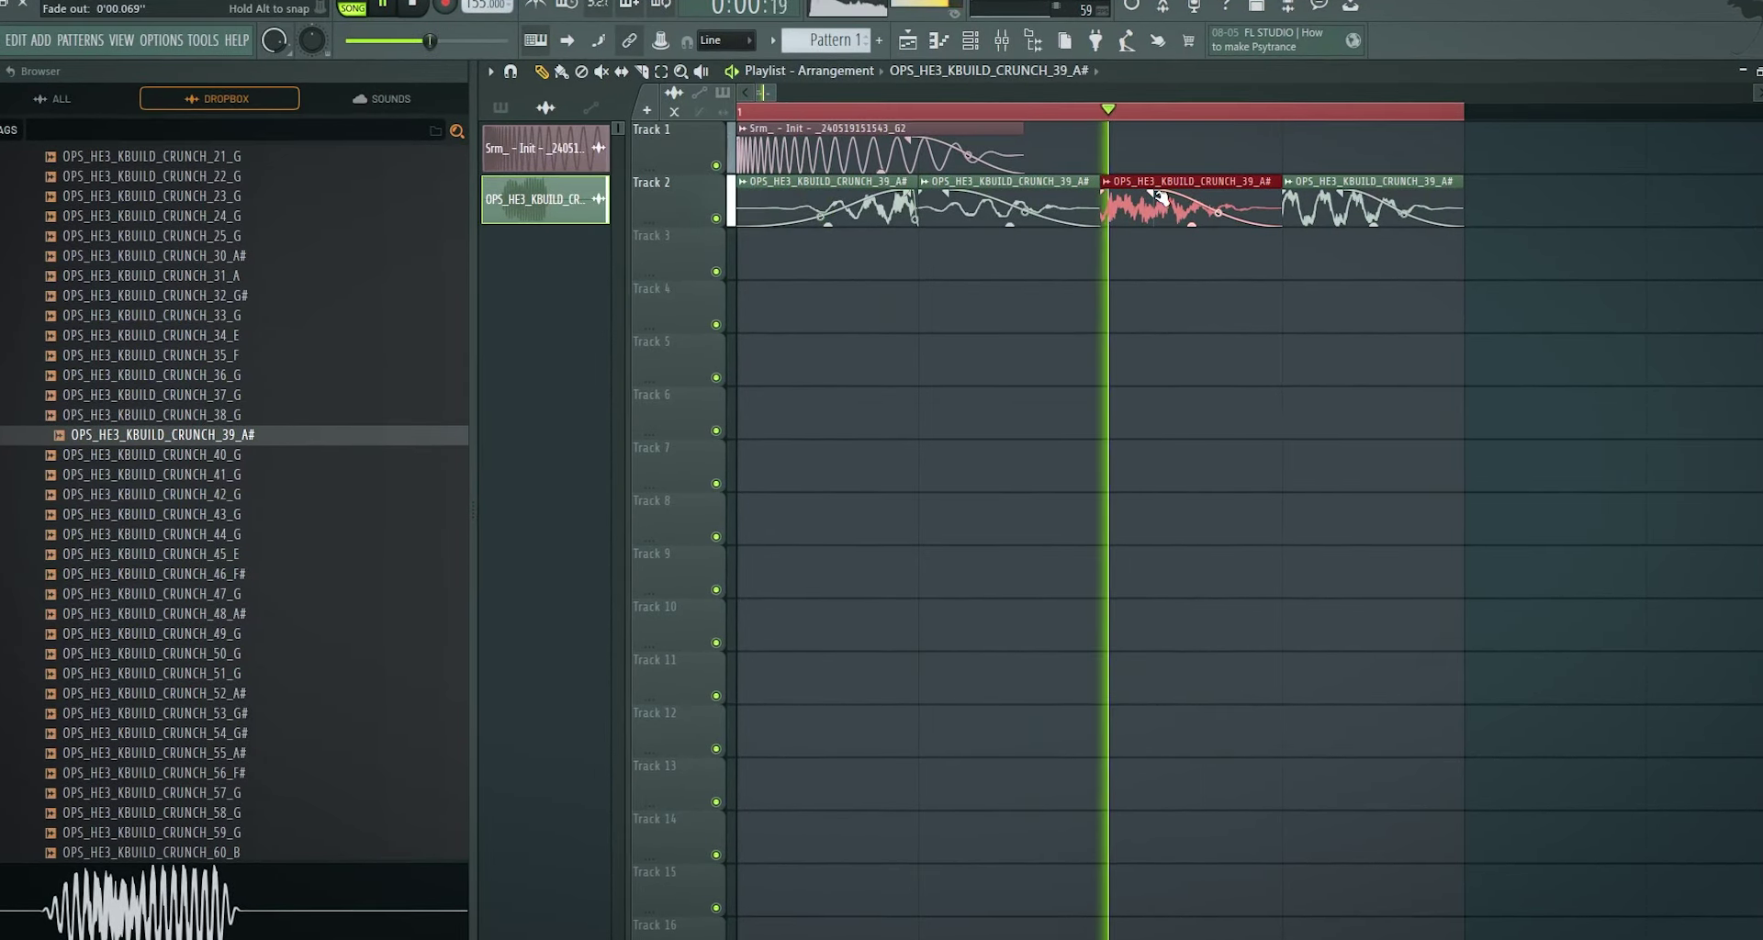
{"action": "key", "text": "space"}
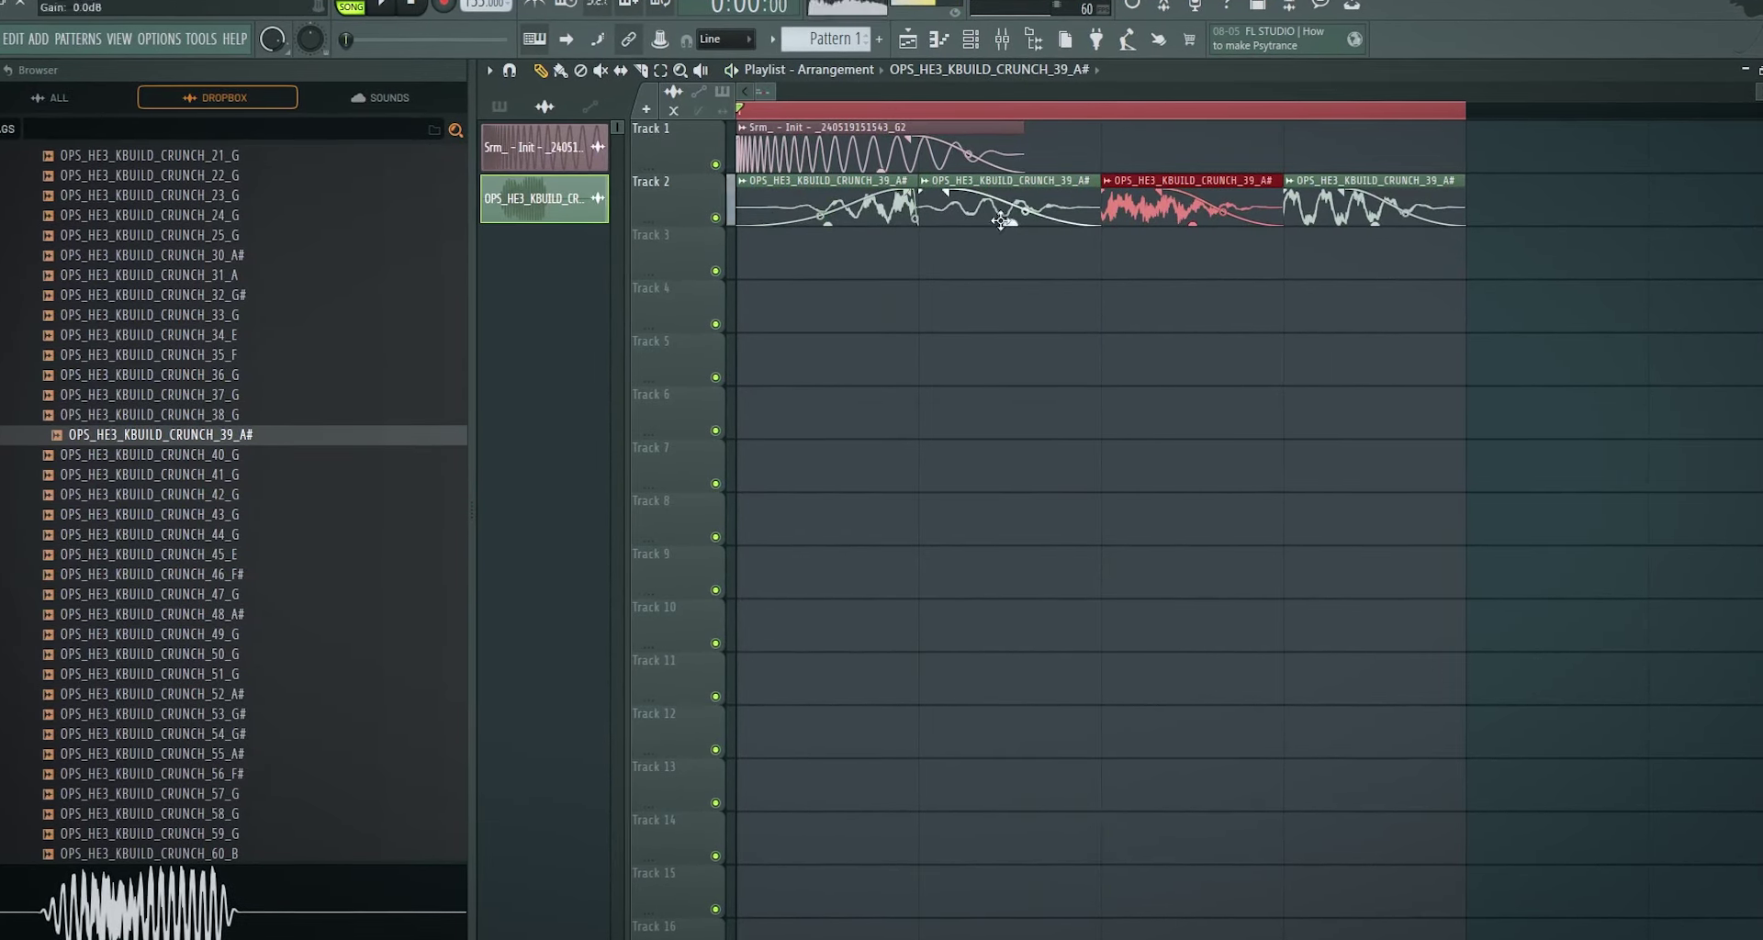
- Shorten the last three crunch slices, lengthen the third again with a new fade-out, and play the result
{"action": "left_click_drag", "start_coordinate": [843, 204], "coordinate": [953, 184]}
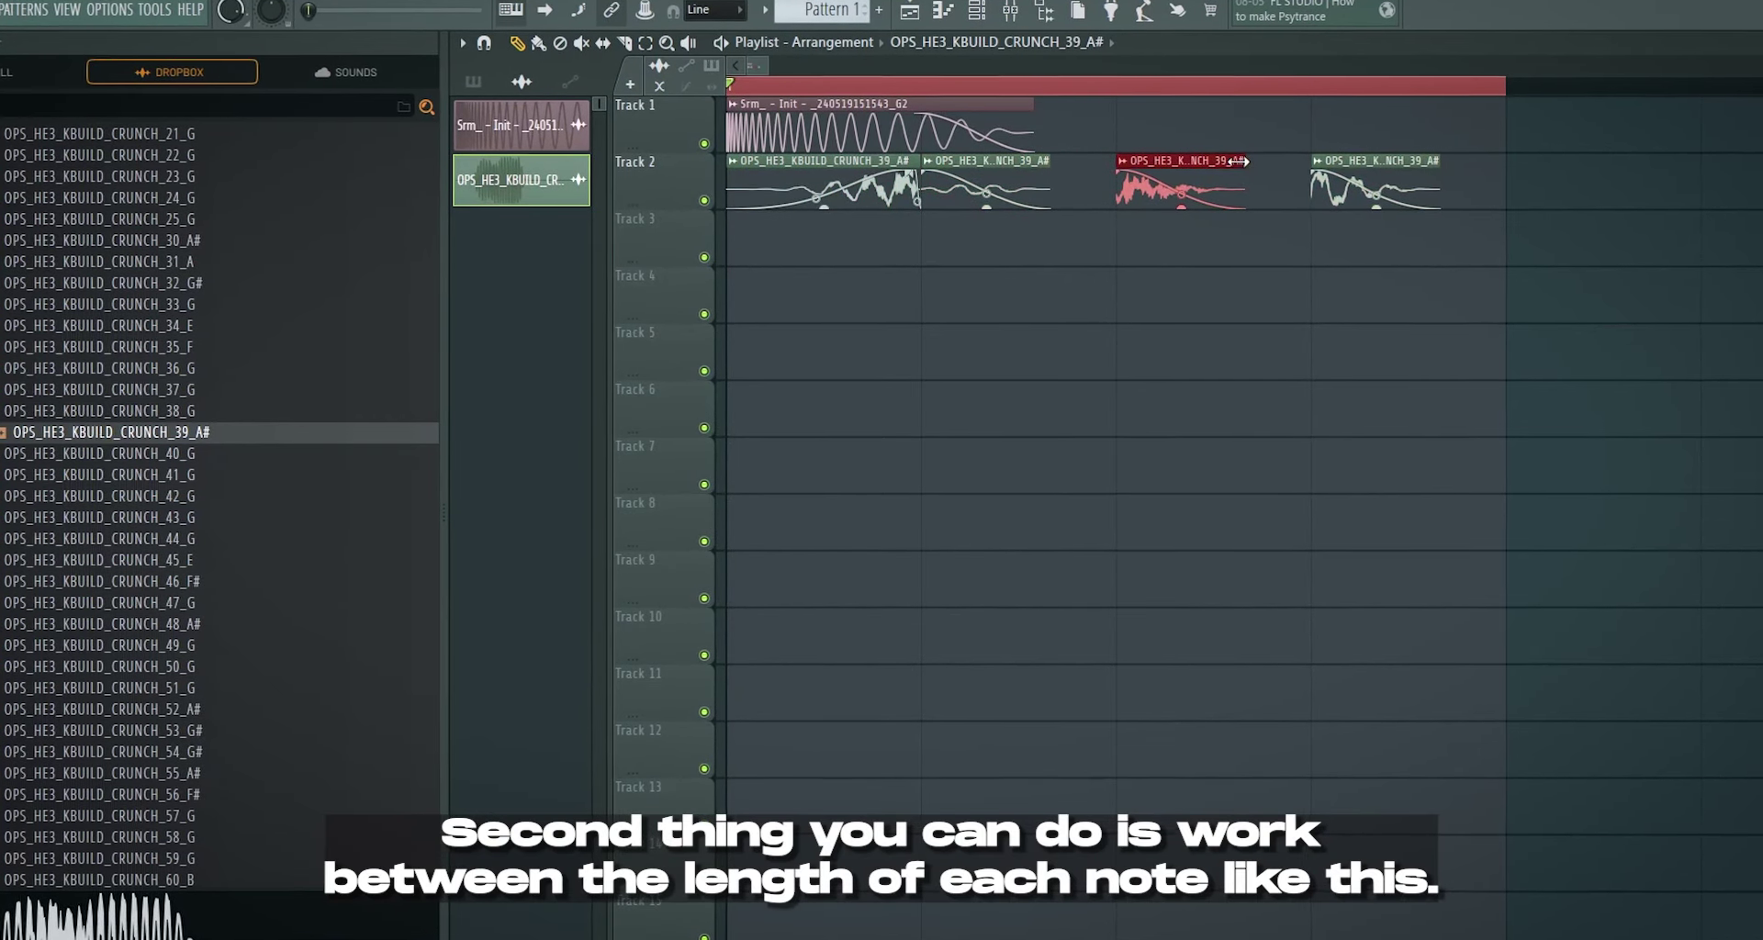
{"action": "left_click_drag", "start_coordinate": [1238, 160], "coordinate": [1299, 167]}
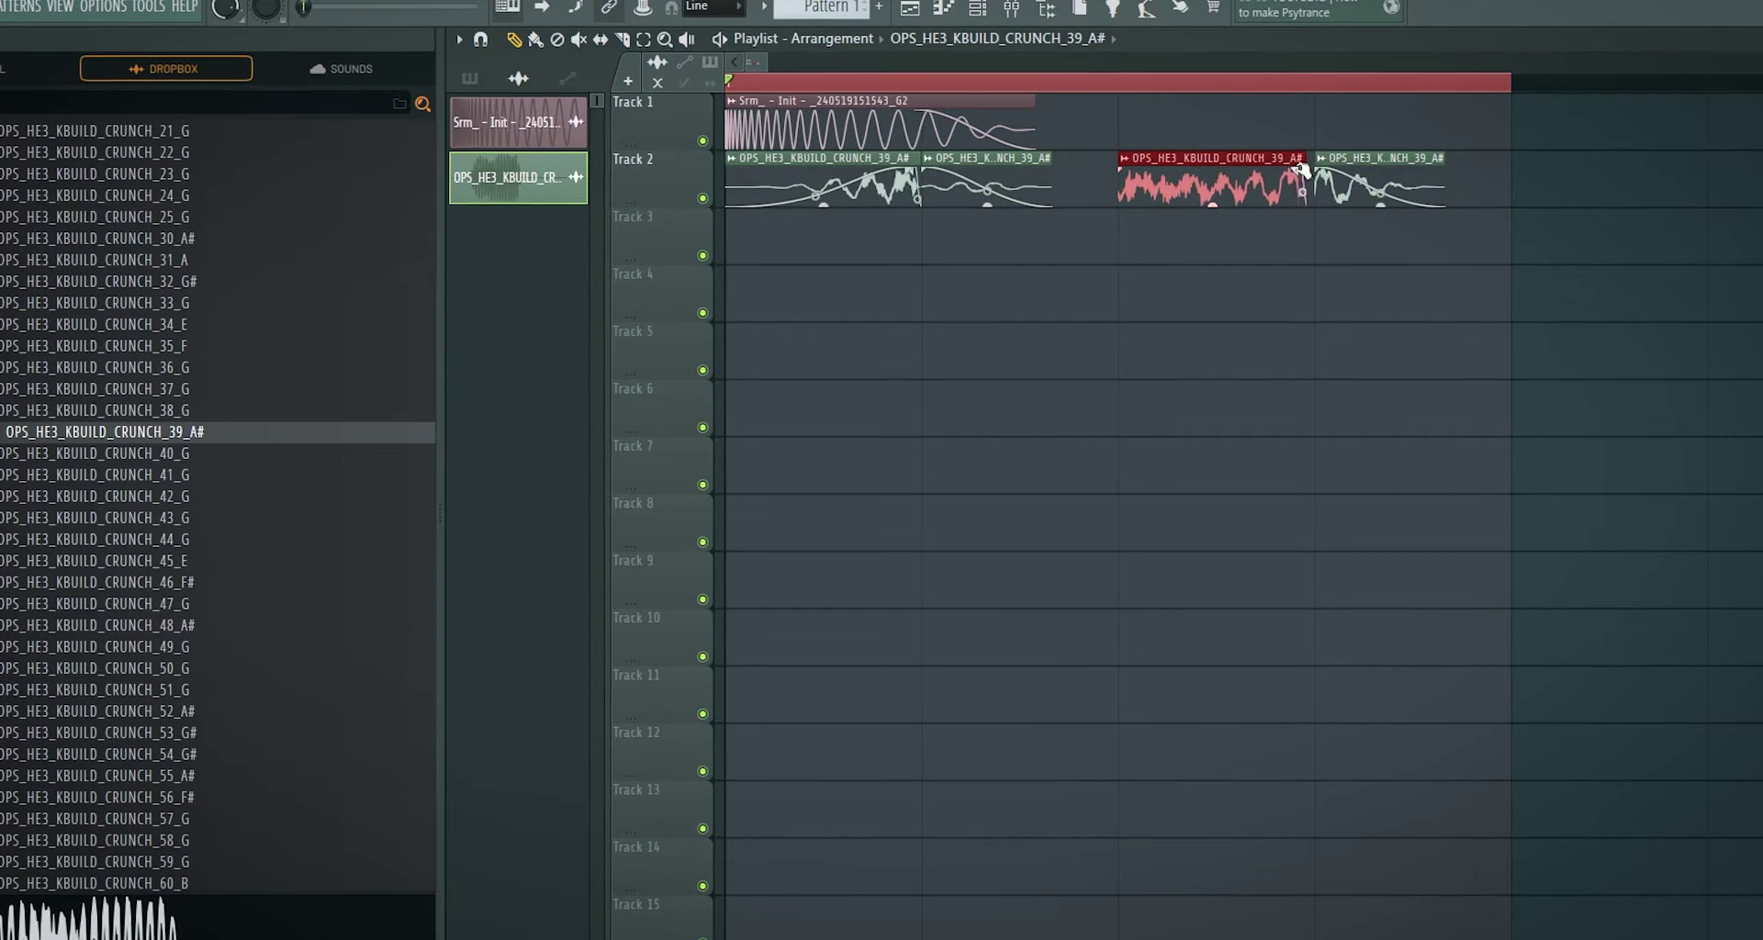
{"action": "key", "text": "space"}
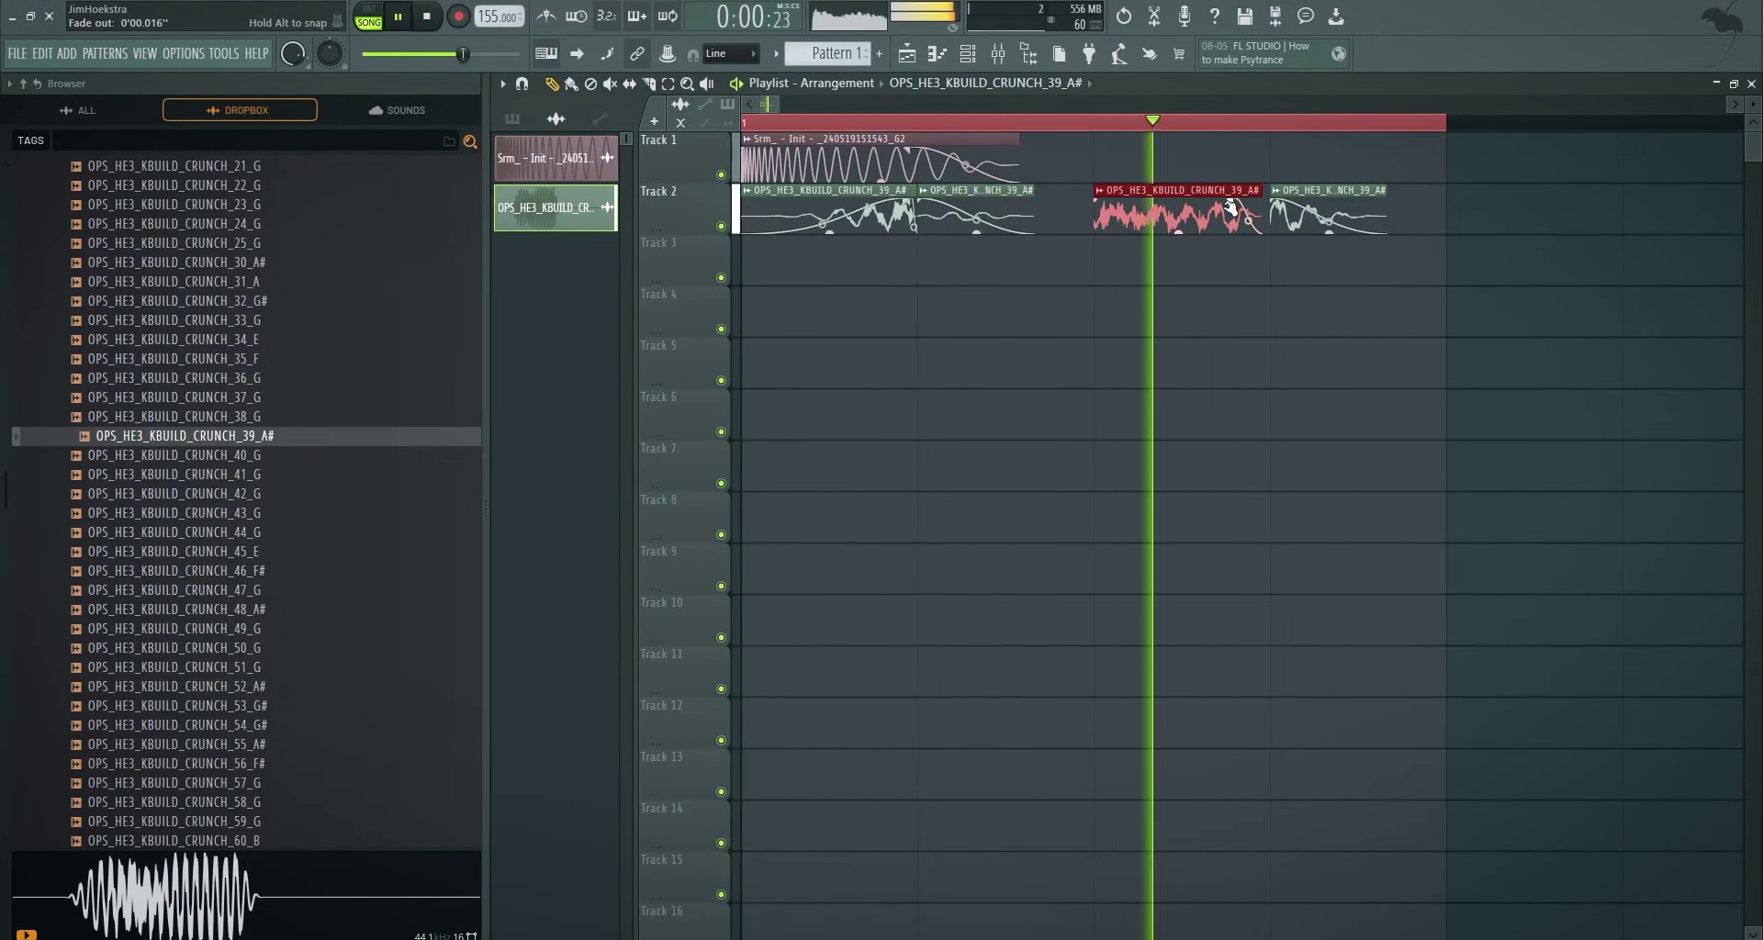
- Extend the third and fourth crunch slices to fill their steps, then select all crunch slices on Track 2
{"action": "left_click_drag", "start_coordinate": [1386, 195], "coordinate": [1460, 194]}
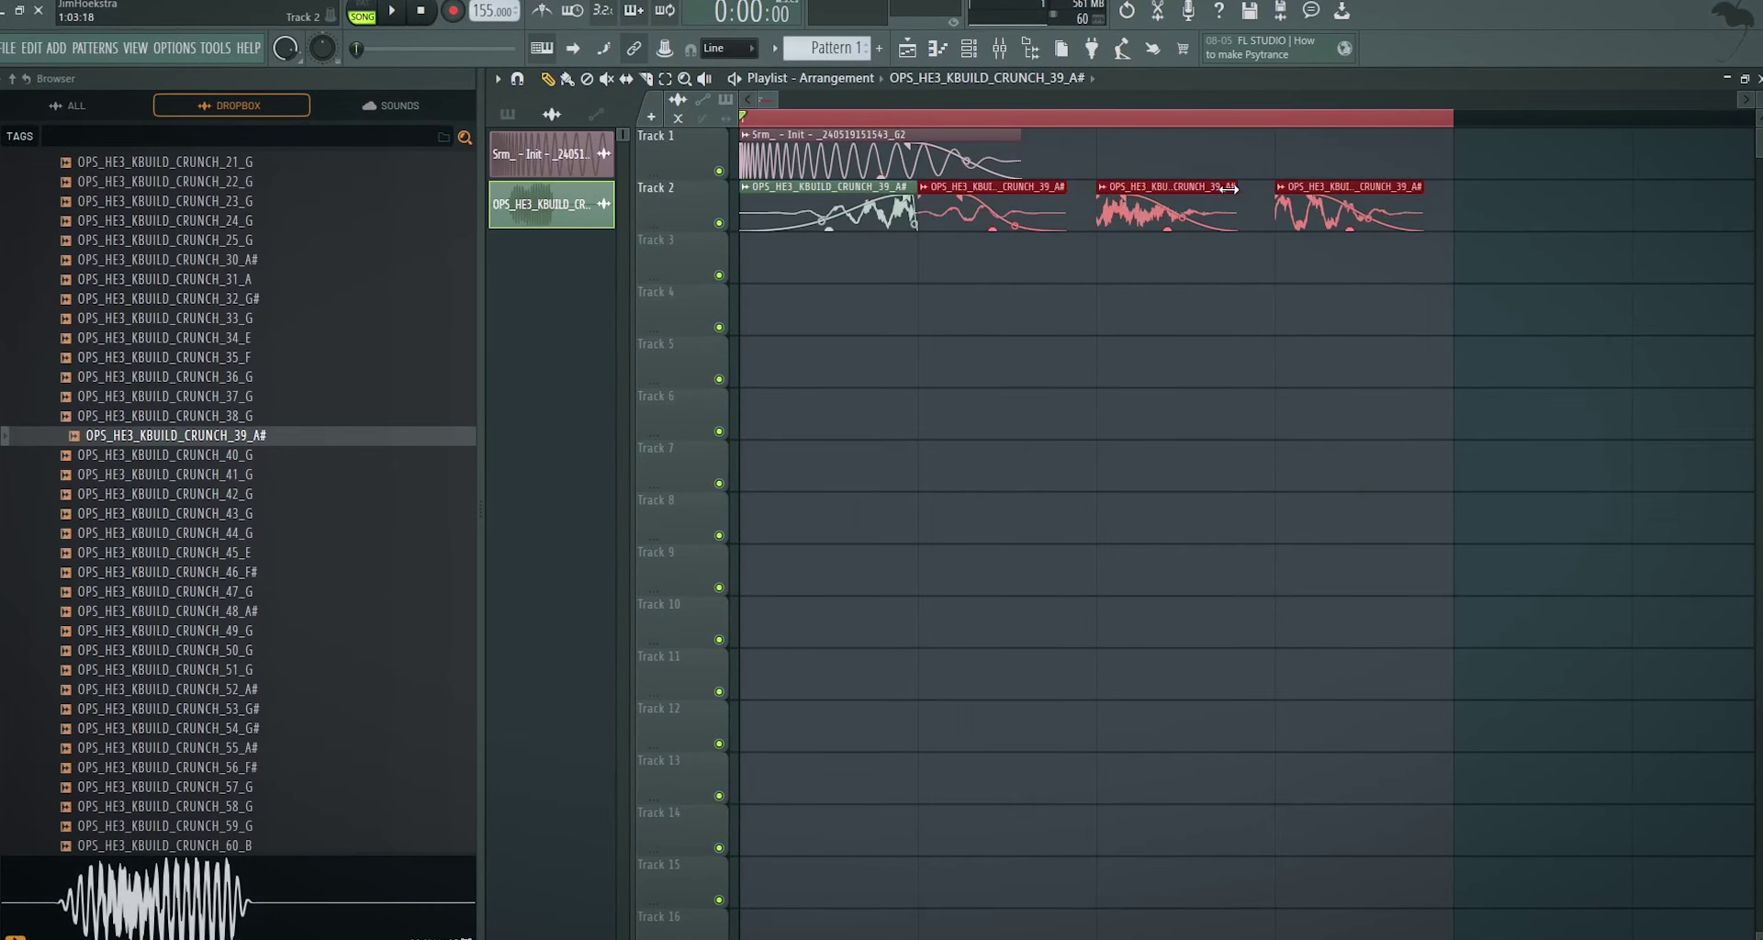
{"action": "left_click", "coordinate": [1415, 191]}
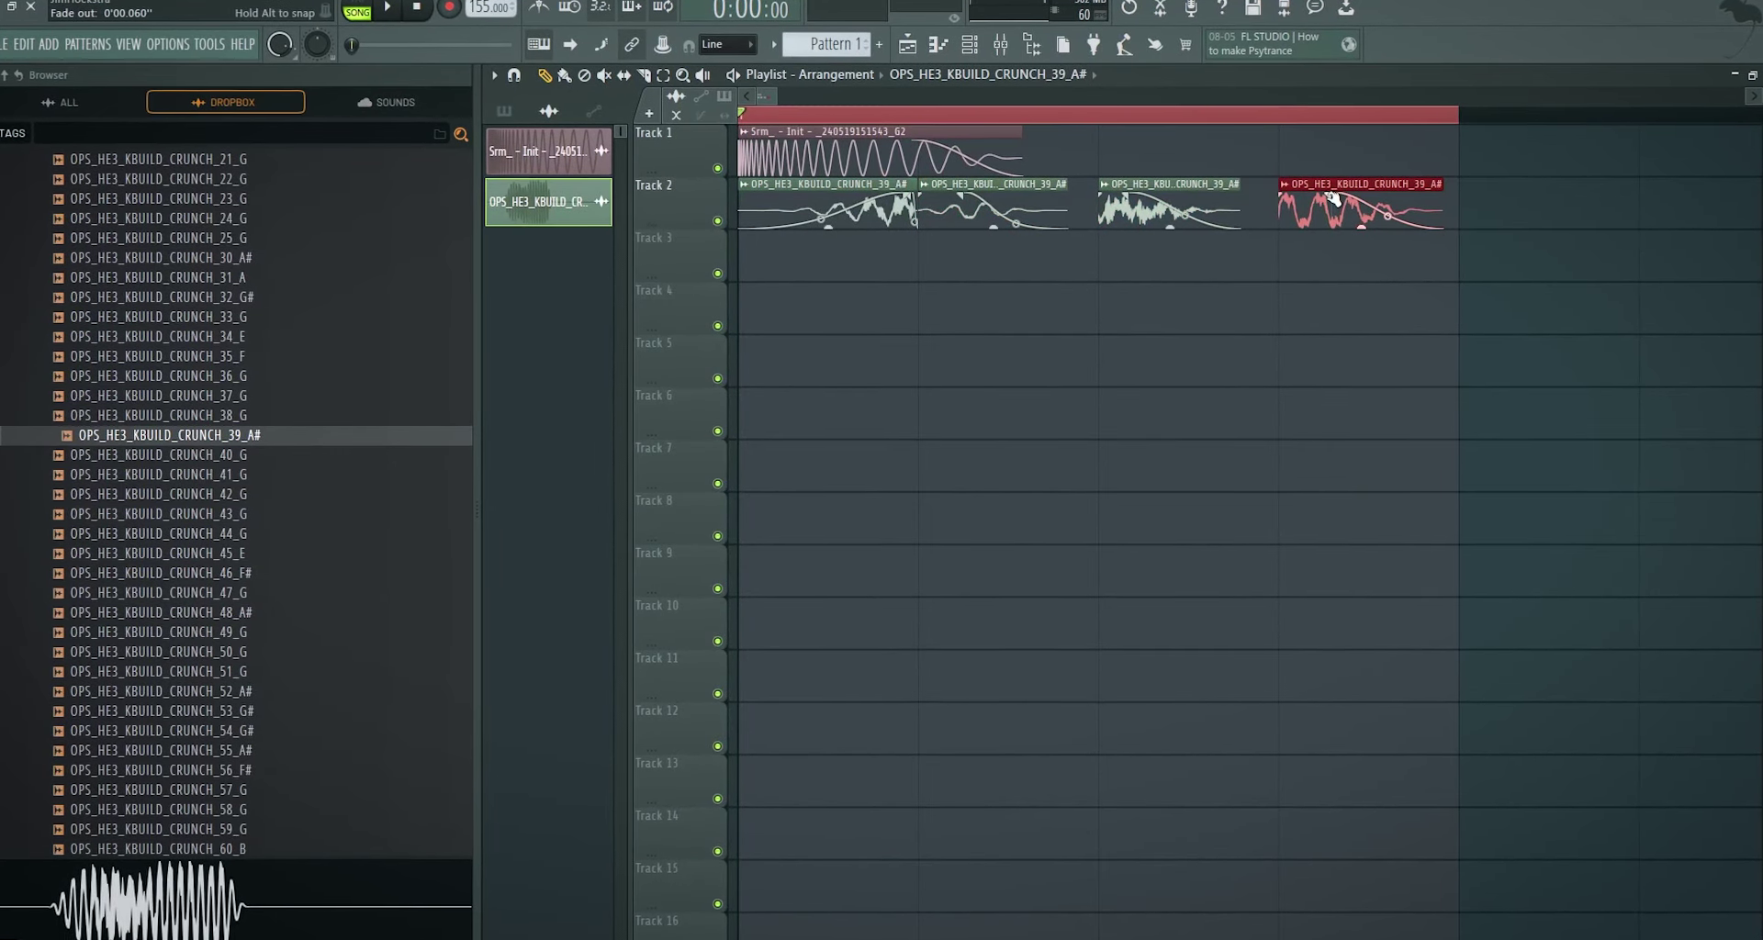
{"action": "left_click_drag", "start_coordinate": [1502, 206], "coordinate": [738, 206]}
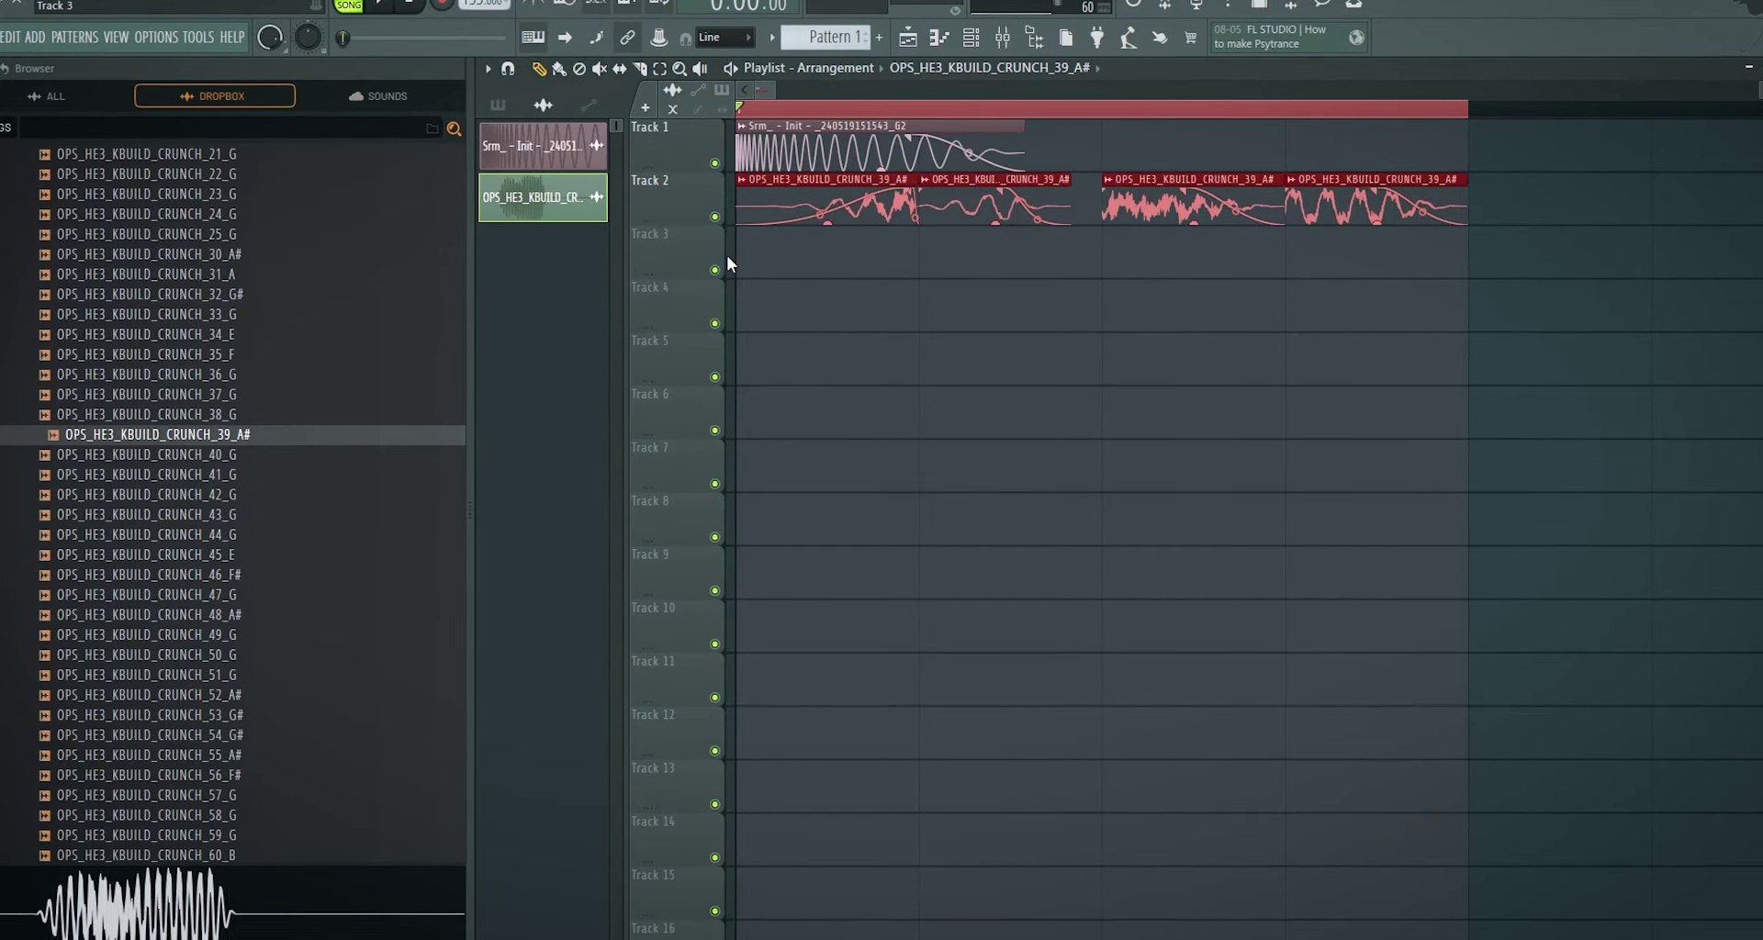
- Audition the kick, then shift the second crunch slice on Track 2 slightly later, leaving a gap after the first slice
{"action": "key", "text": "space"}
{"action": "key", "text": "space"}
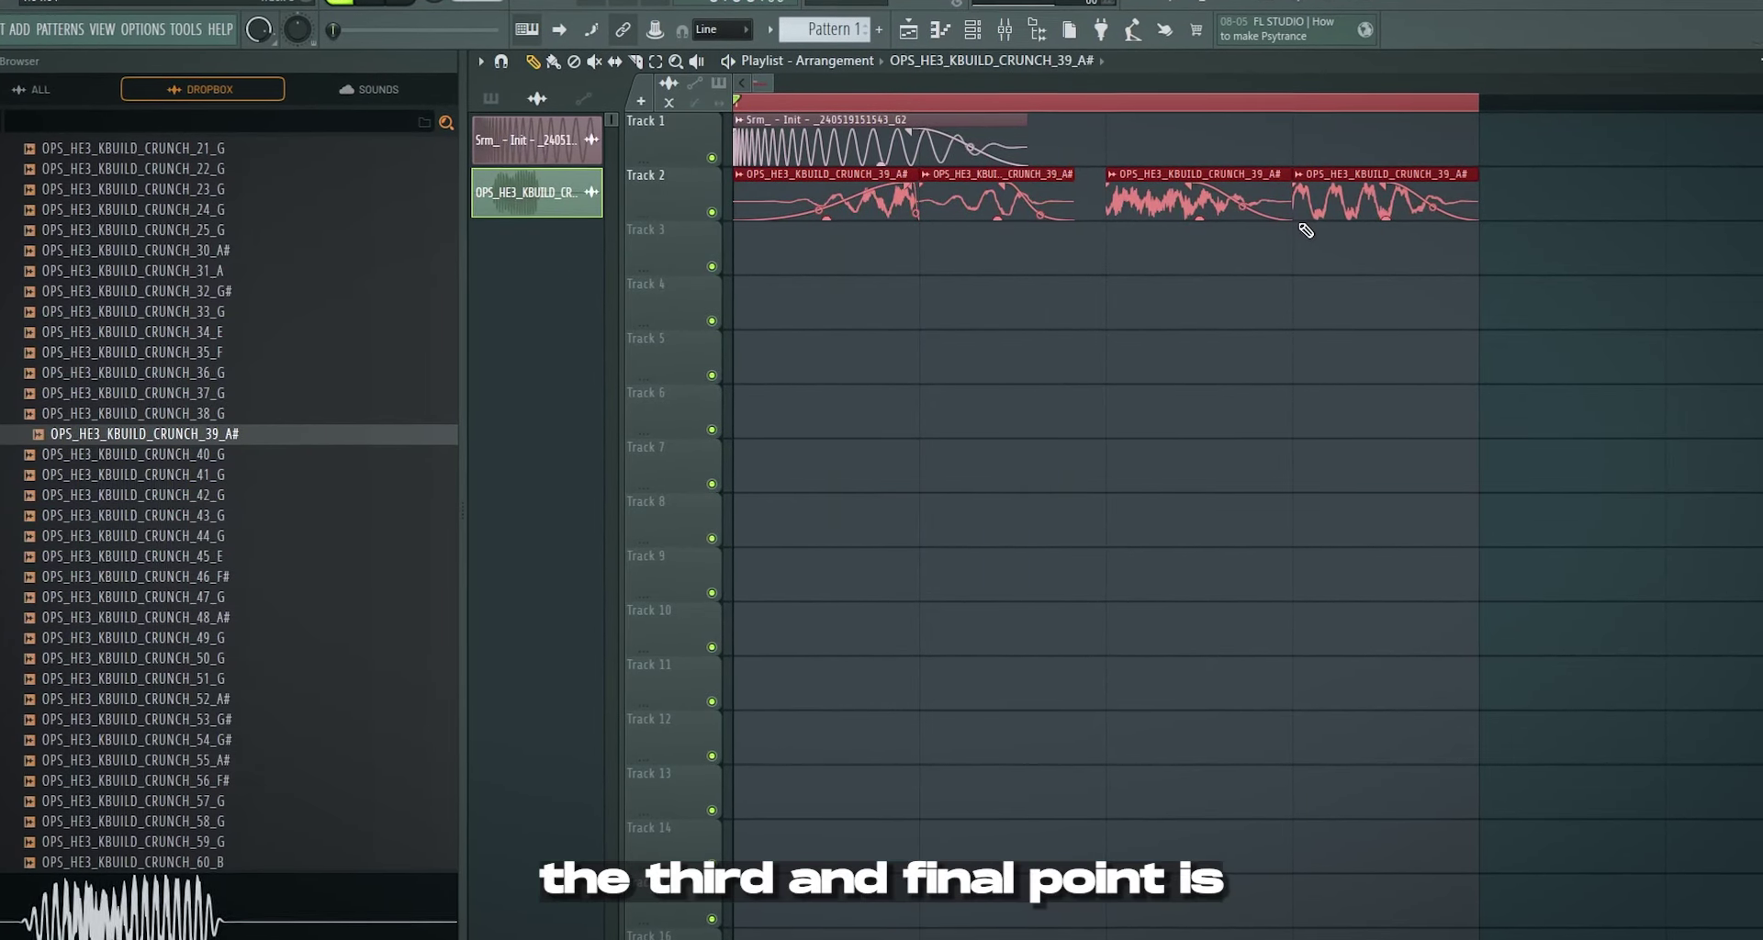
{"action": "left_click_drag", "start_coordinate": [1405, 341], "coordinate": [1593, 372]}
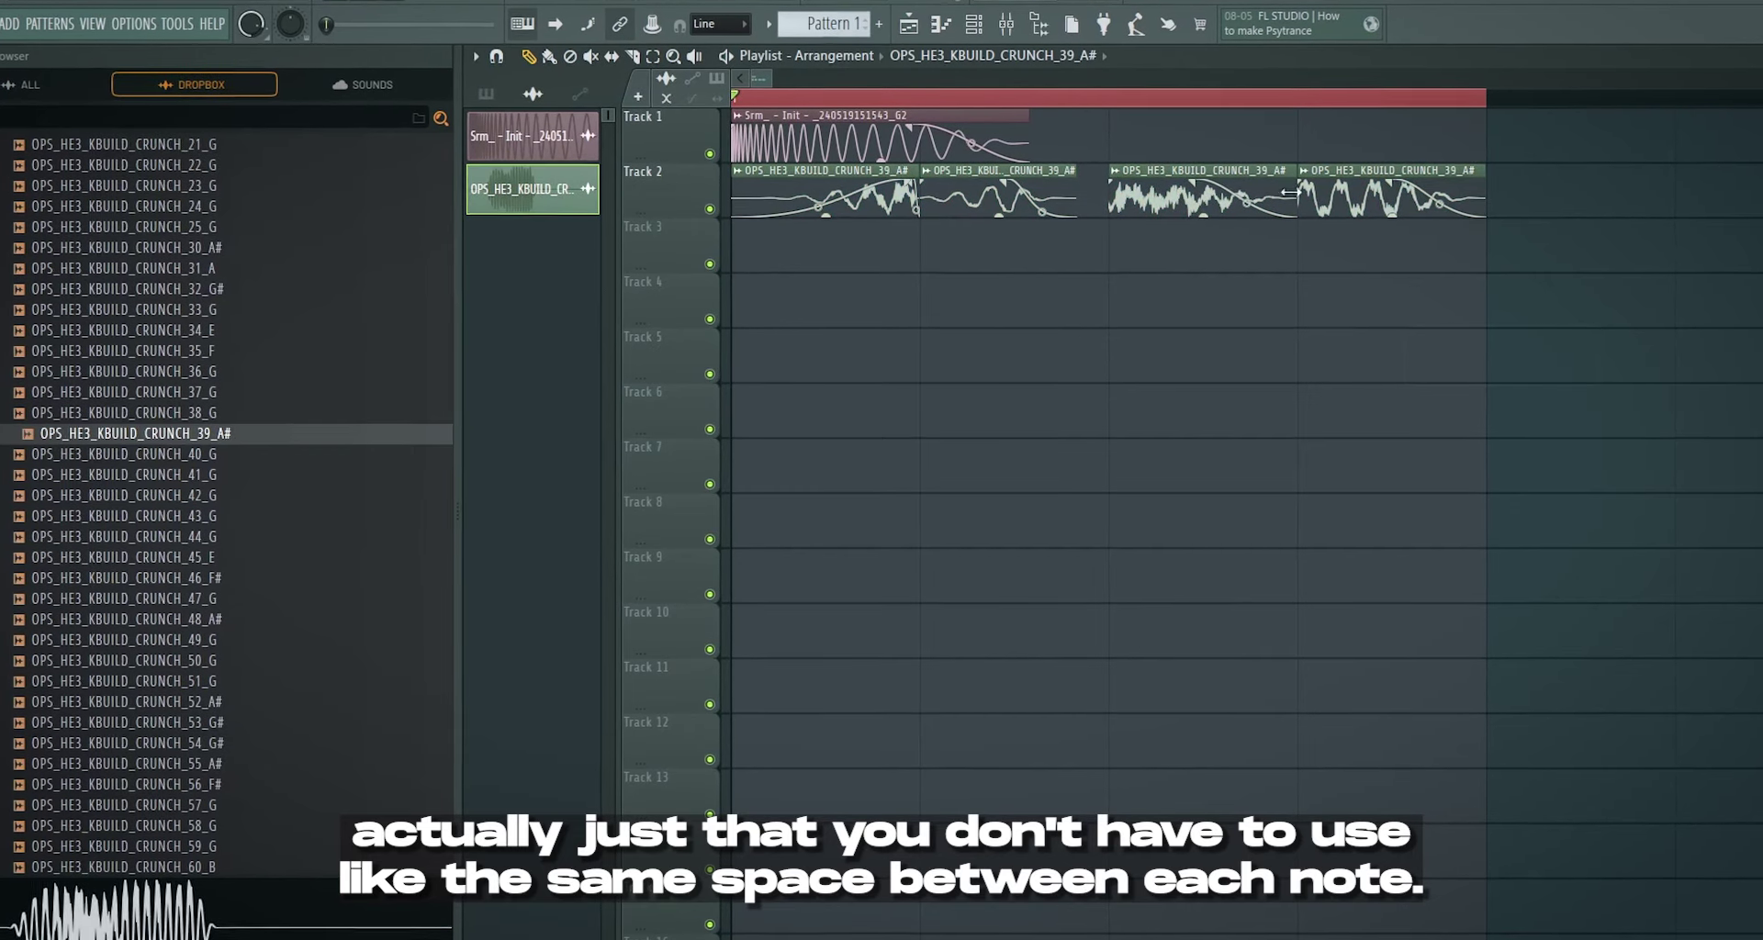
{"action": "left_click_drag", "start_coordinate": [1038, 174], "coordinate": [1189, 190]}
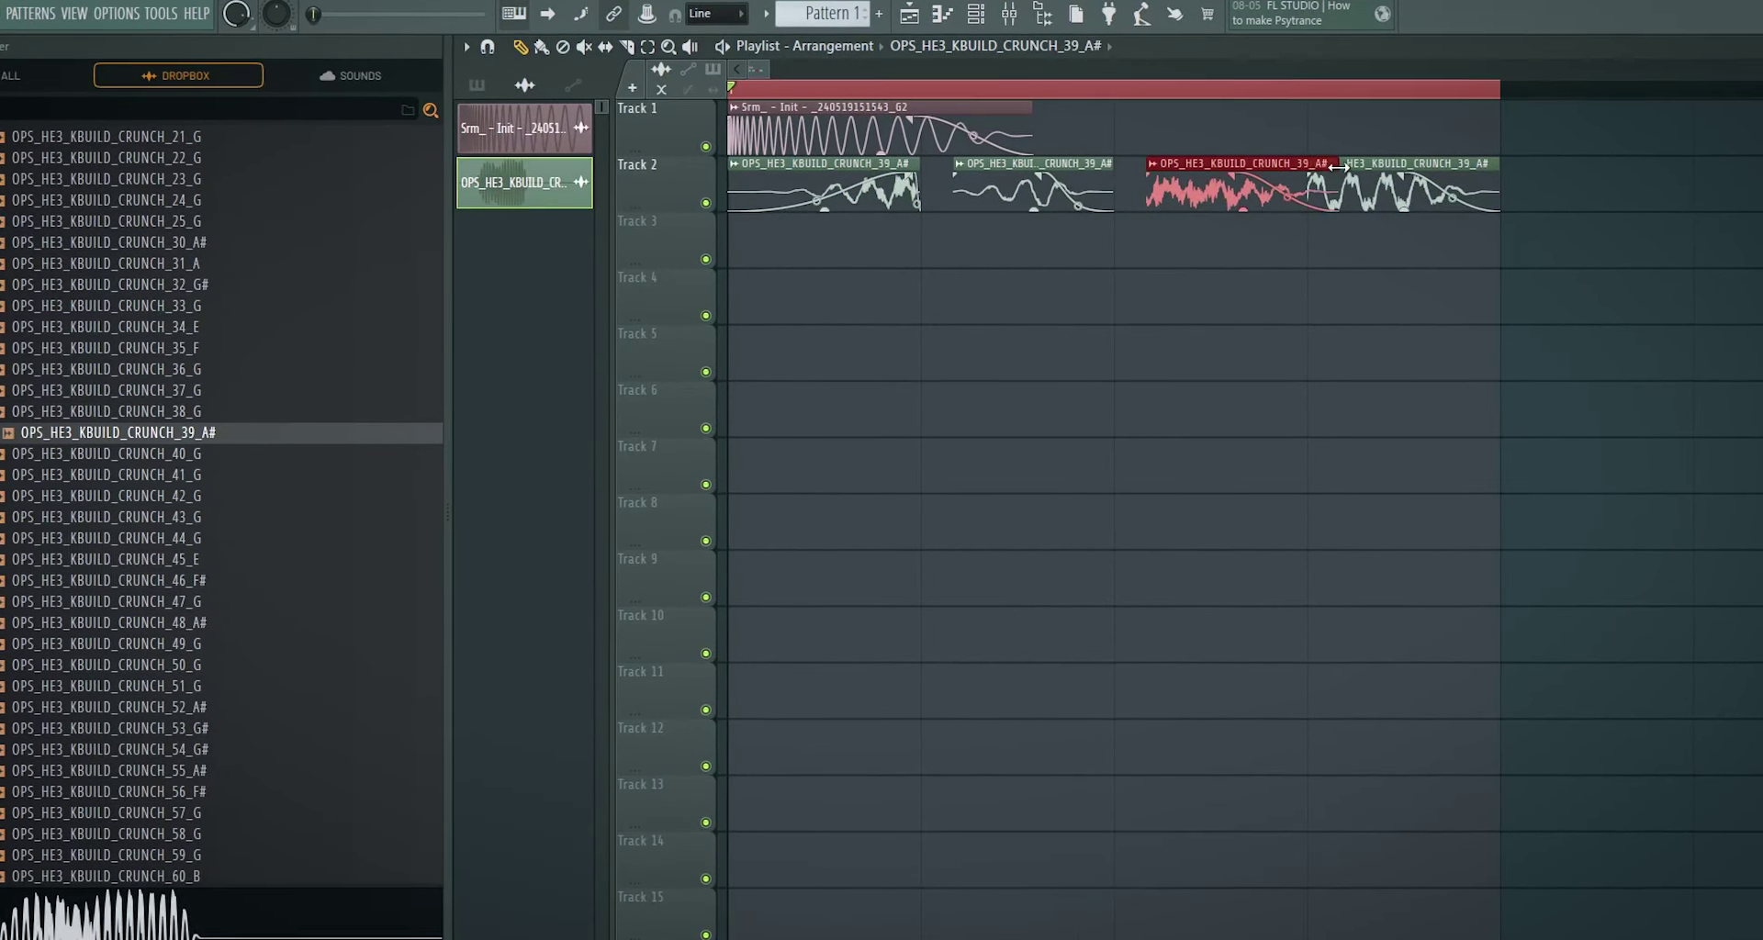
- Try a later start for the third crunch slice on Track 2 during playback, then undo the changes to that slice
{"action": "key", "text": "space"}
{"action": "left_click_drag", "start_coordinate": [1304, 164], "coordinate": [1352, 164]}
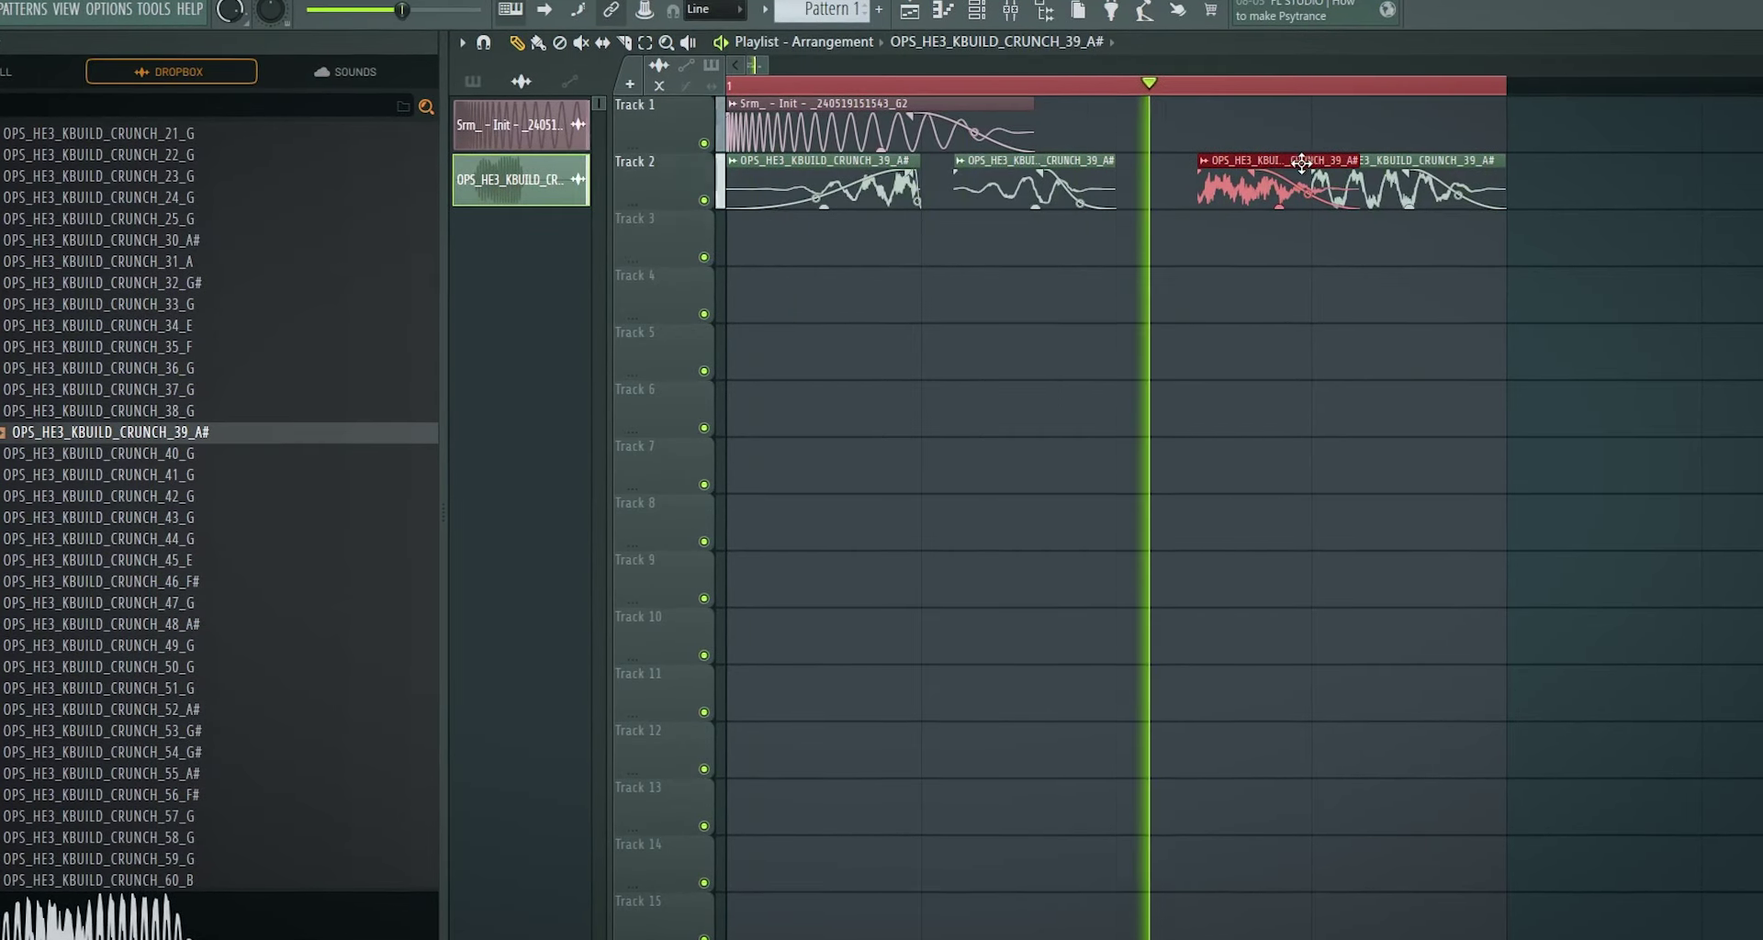
{"action": "key", "text": "space"}
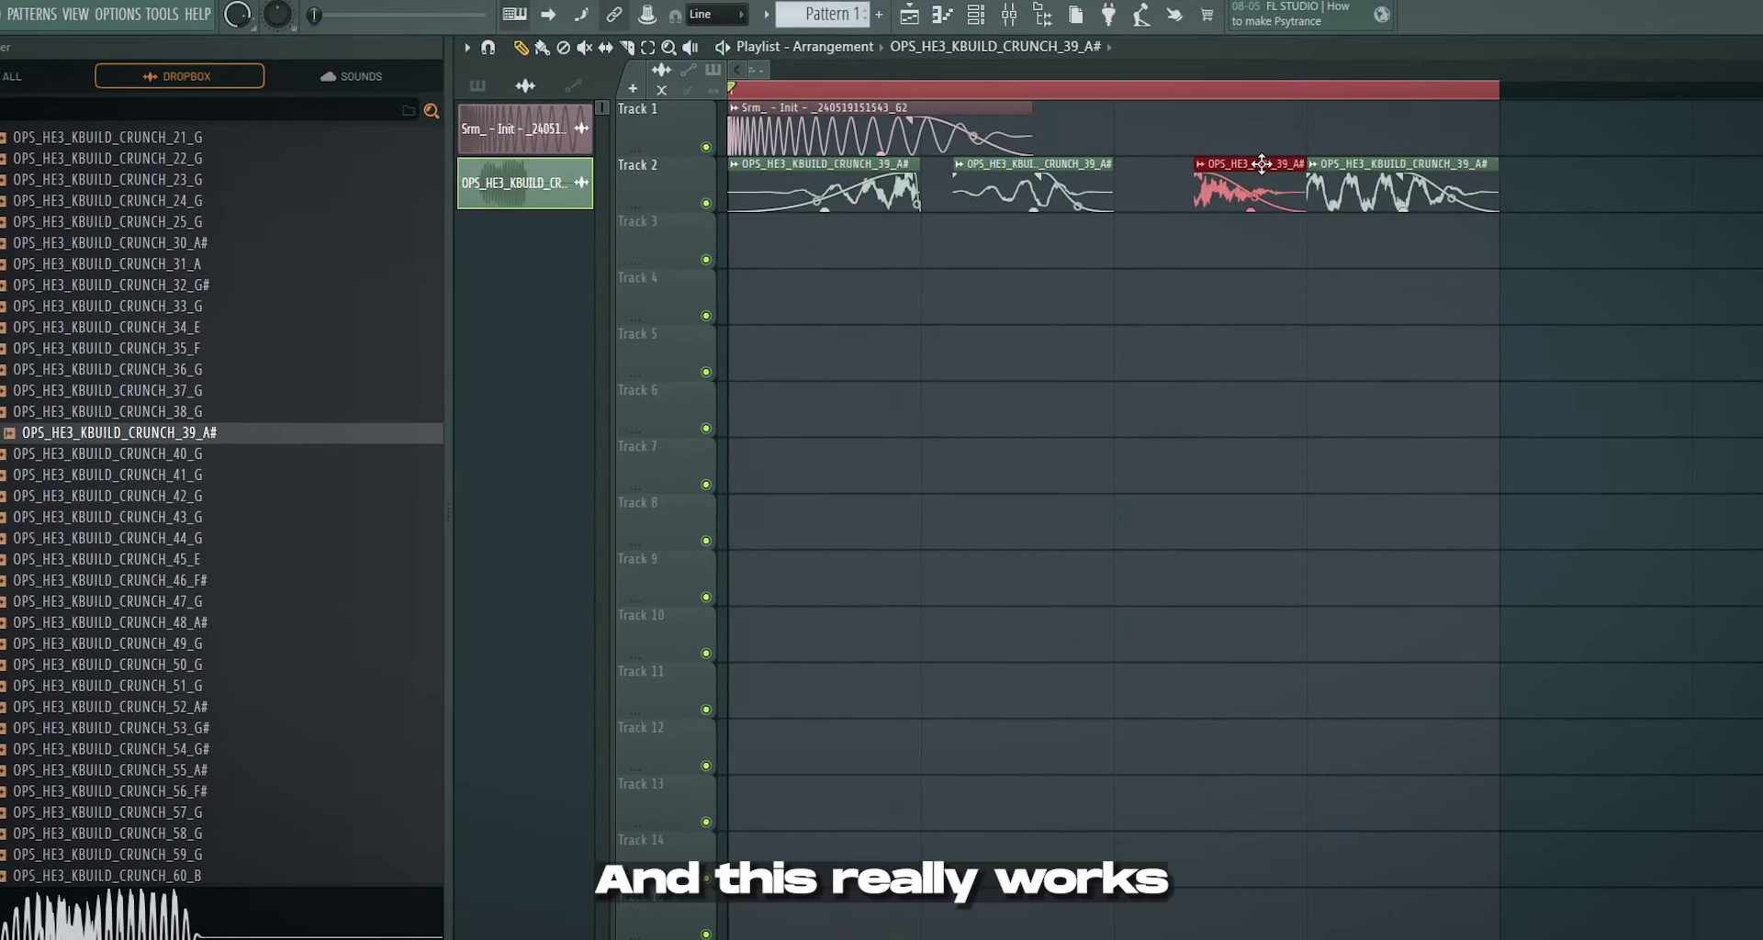
{"action": "key", "text": "ctrl+z"}
{"action": "key", "text": "ctrl+z"}
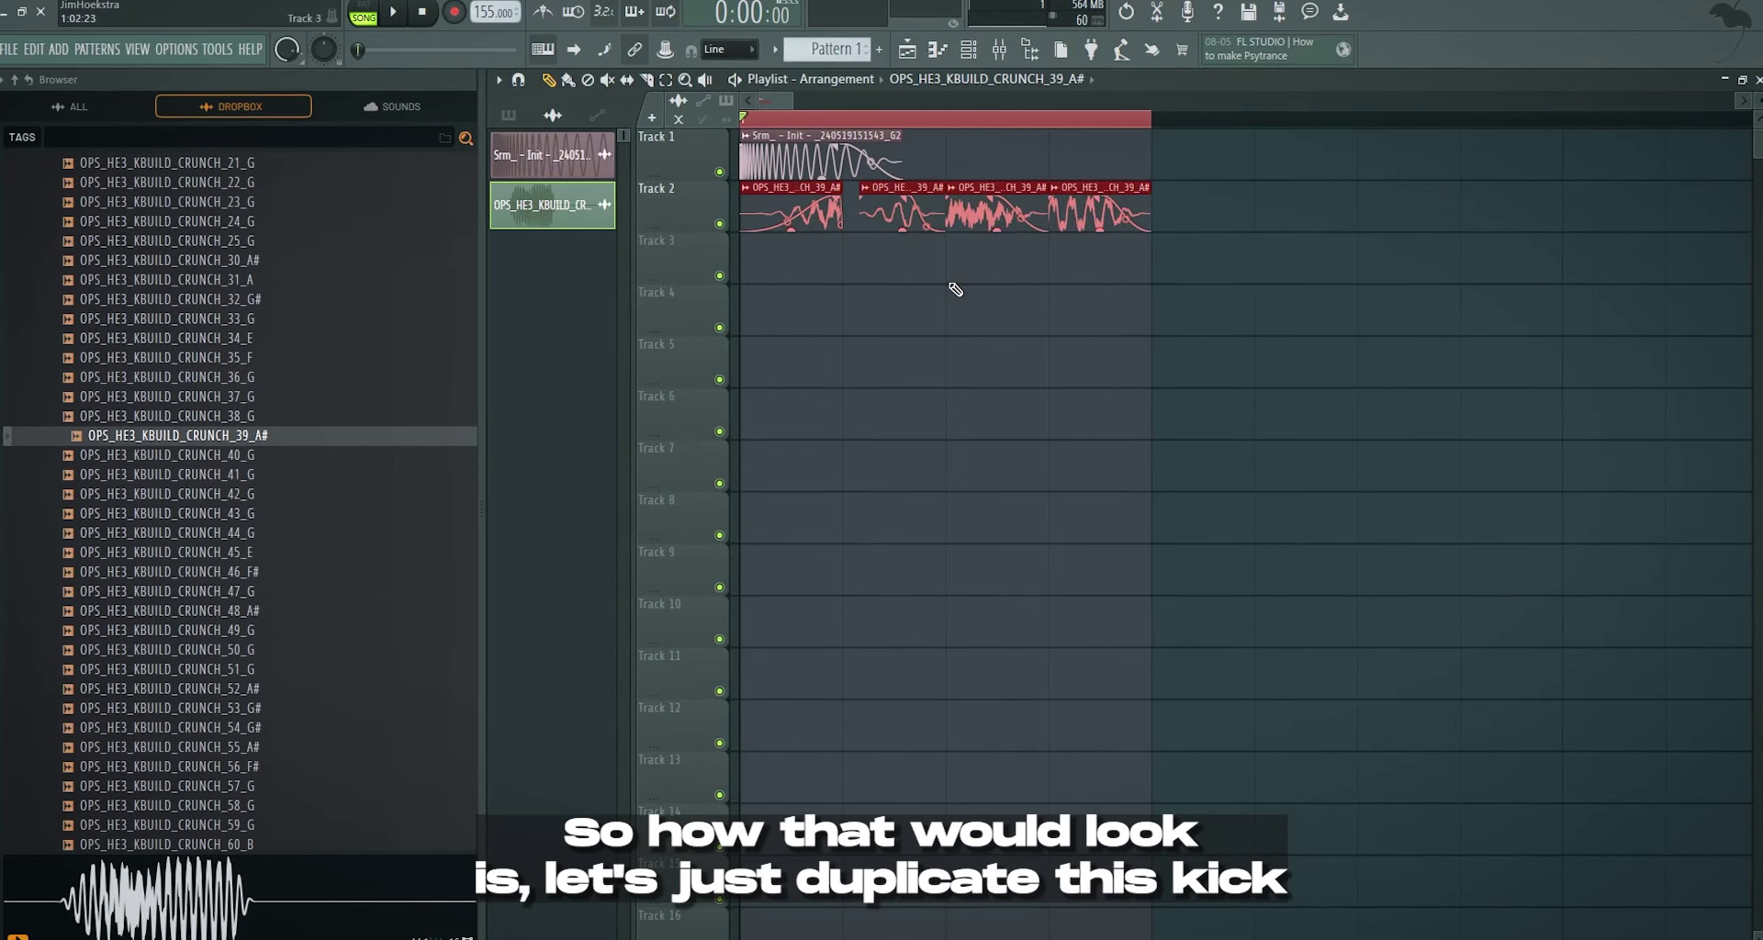
- Duplicate the whole kick, make the crunch of one version unique, and respace its slices on a 1/3-step grid
{"action": "key", "text": "ctrl+a"}
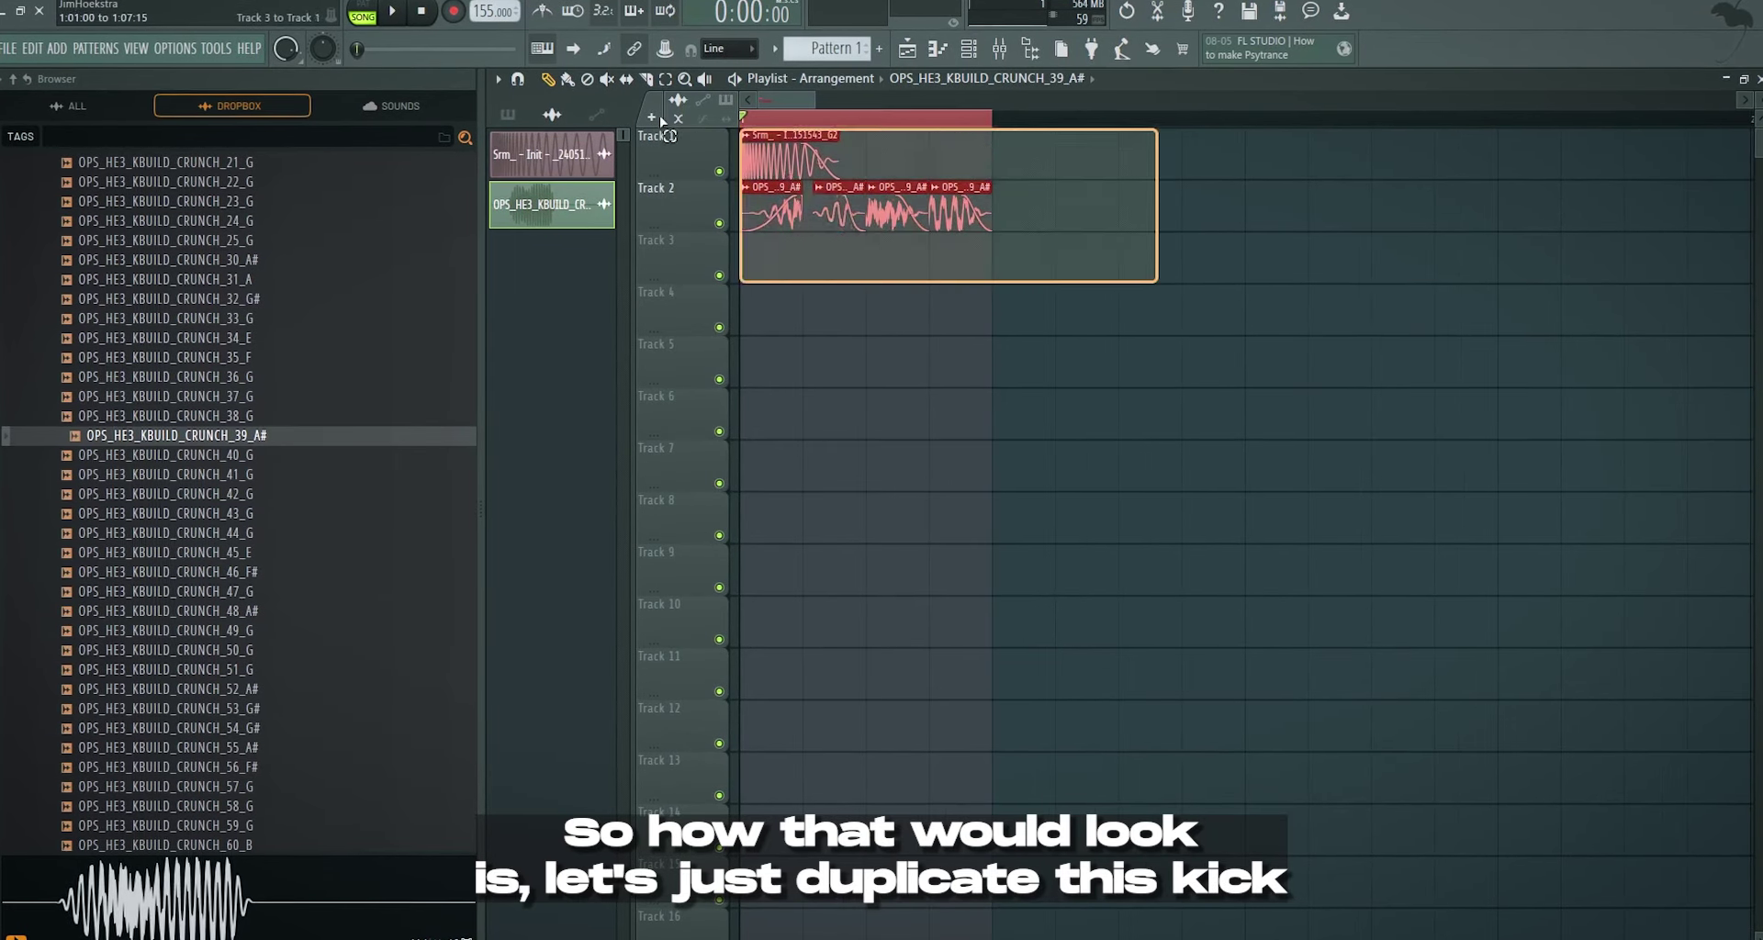
{"action": "key", "text": "ctrl+b"}
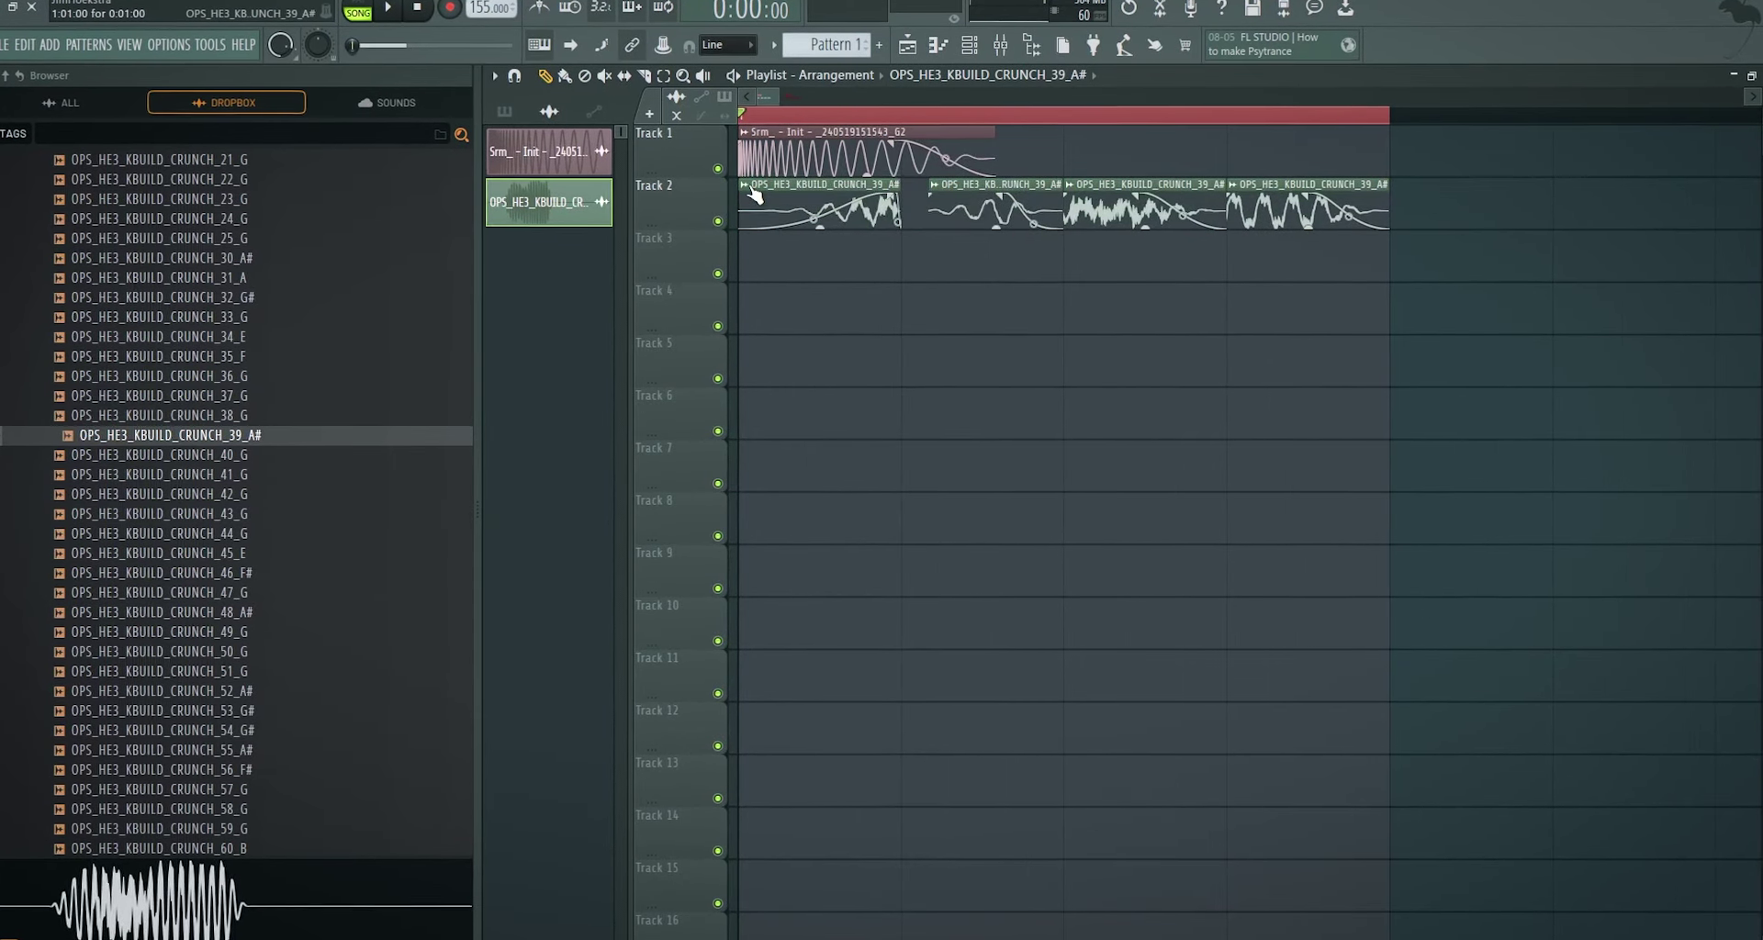
{"action": "left_click", "coordinate": [744, 184]}
{"action": "left_click", "coordinate": [812, 356]}
{"action": "left_click_drag", "start_coordinate": [886, 193], "coordinate": [1092, 193]}
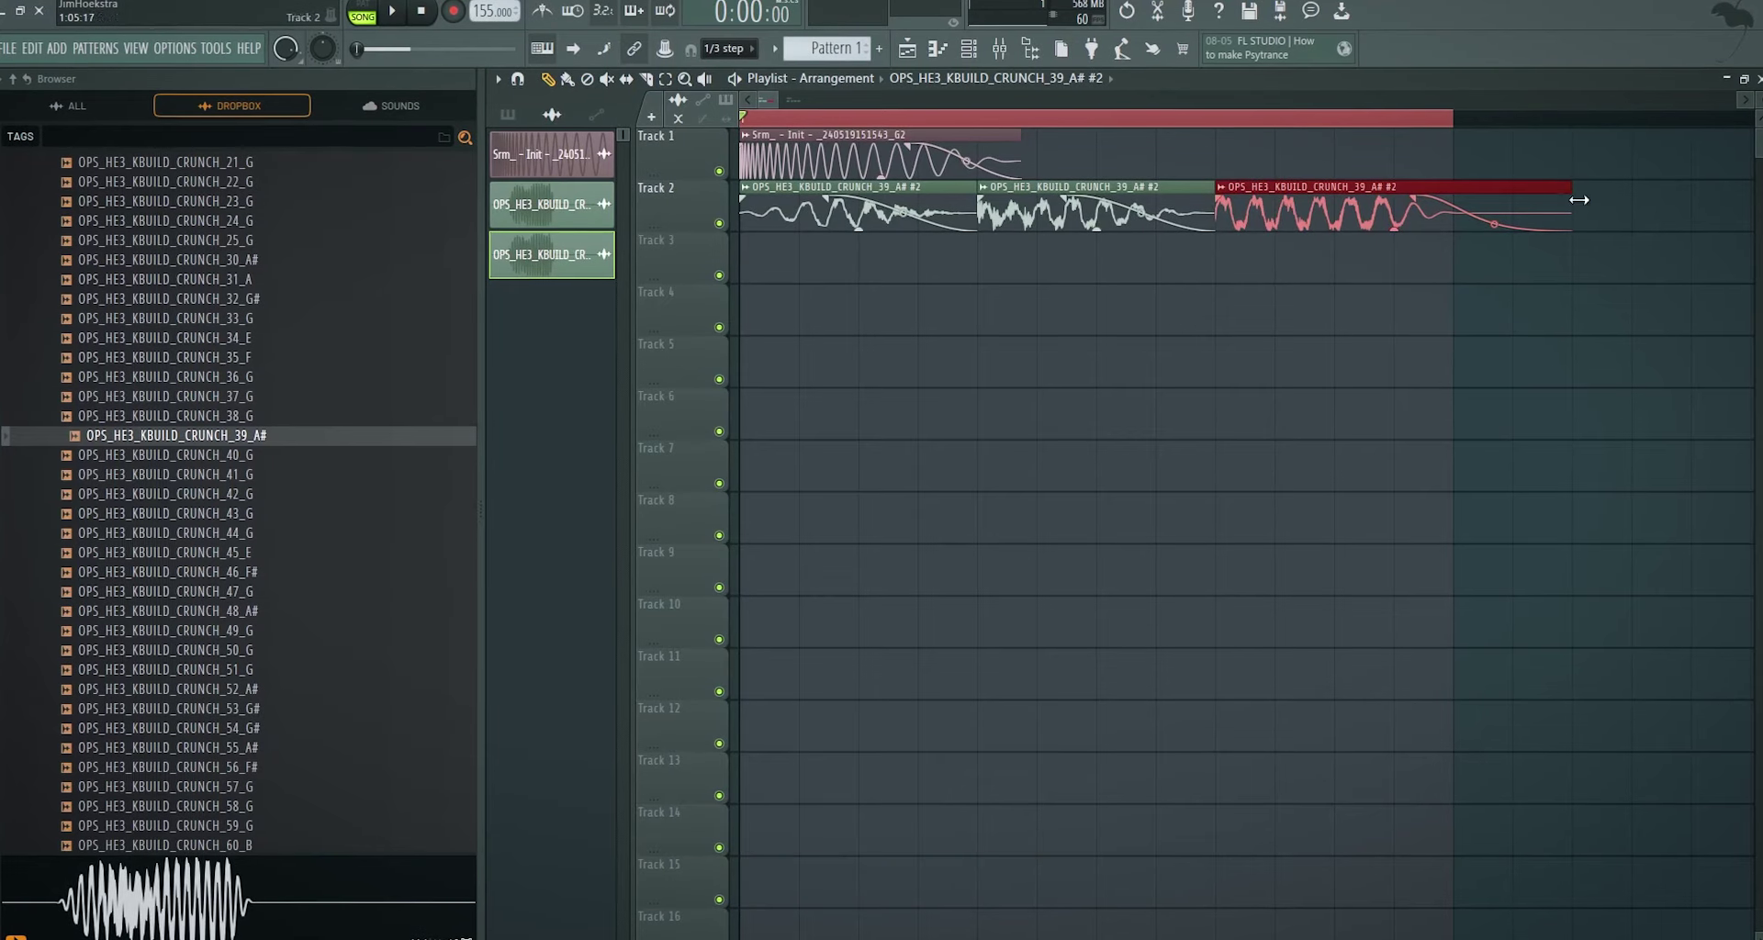
- Shorten the last triplet crunch slice to the end of the loop, adjust the slice fades, and audition the triplet variation
{"action": "left_click_drag", "start_coordinate": [1502, 193], "coordinate": [1469, 196]}
{"action": "key", "text": "space"}
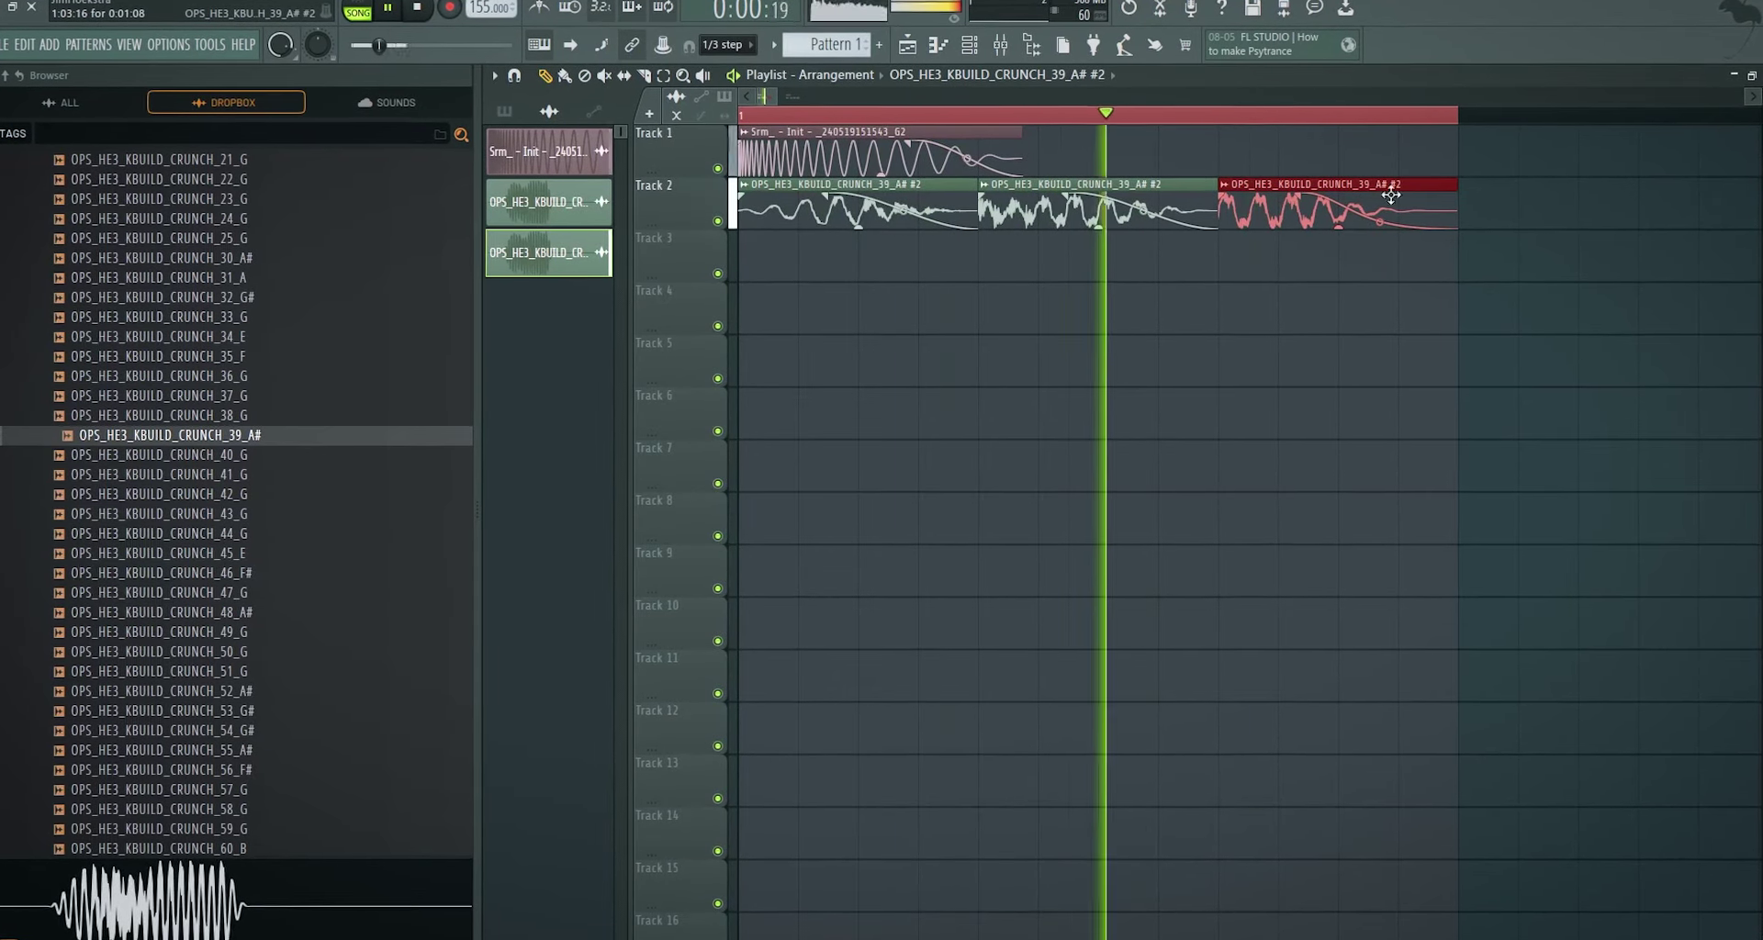
{"action": "left_click_drag", "start_coordinate": [1326, 198], "coordinate": [1311, 198]}
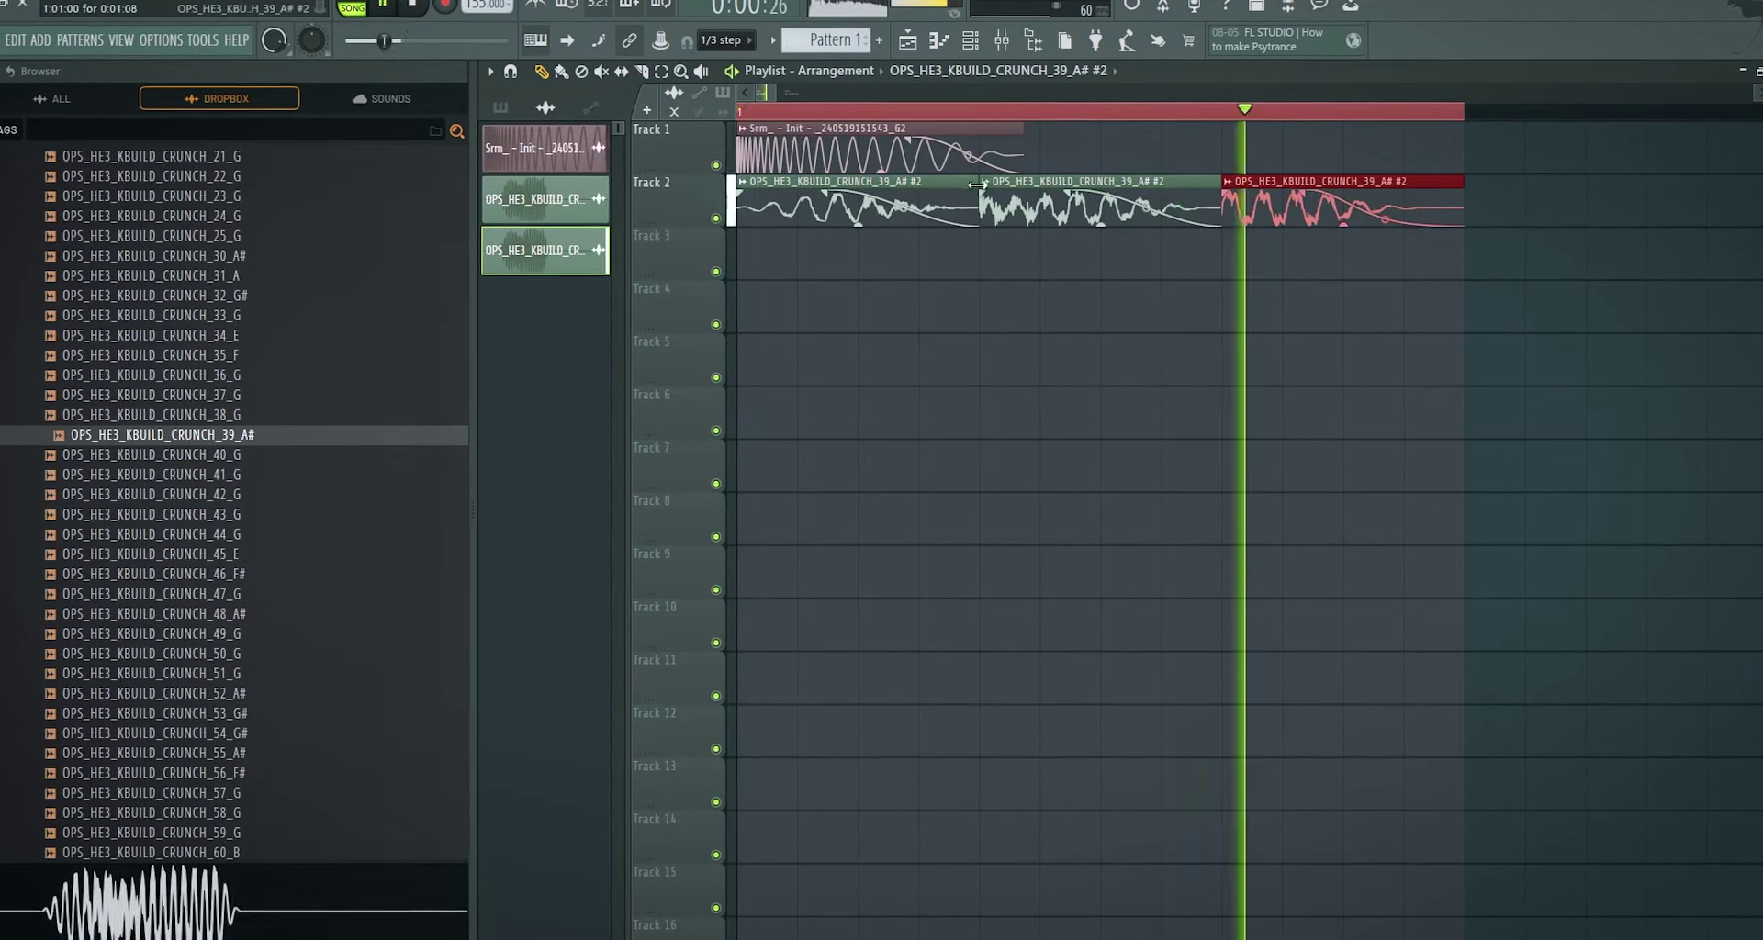
{"action": "key", "text": "space"}
{"action": "left_click_drag", "start_coordinate": [745, 191], "coordinate": [914, 191]}
{"action": "key", "text": "space"}
{"action": "key", "text": "space"}
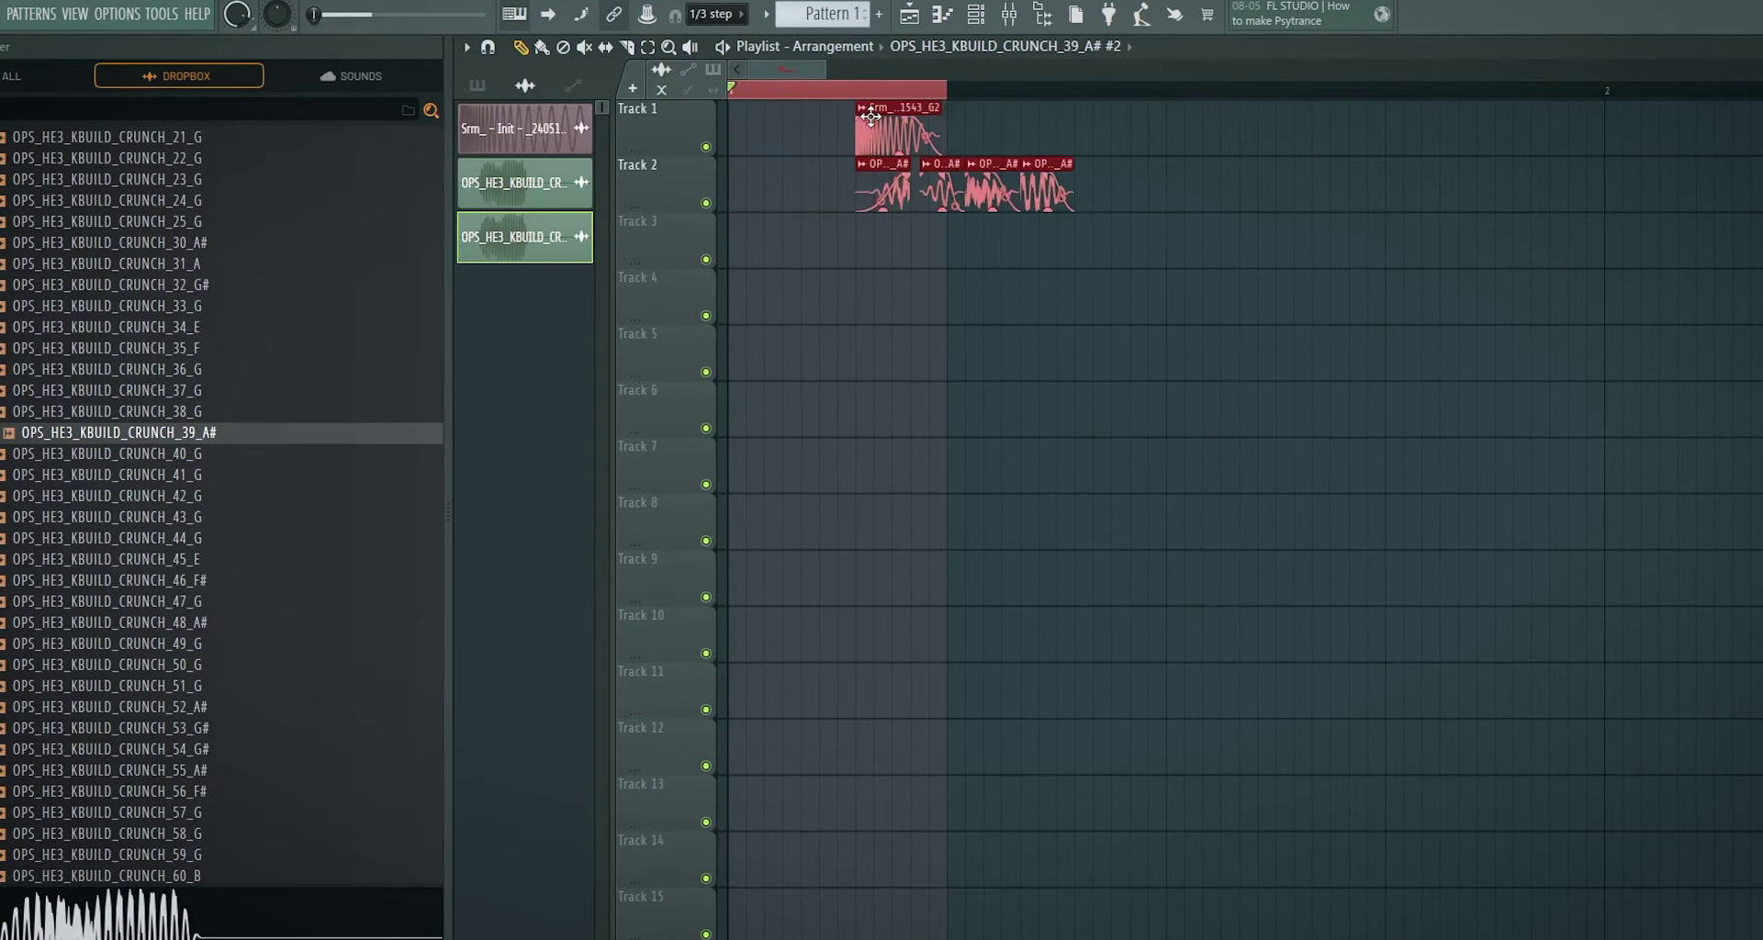
- Move the original four-slice kick back to the start of the playlist and audition it
{"action": "left_click_drag", "start_coordinate": [788, 116], "coordinate": [751, 117]}
{"action": "key", "text": "space"}
{"action": "key", "text": "space"}
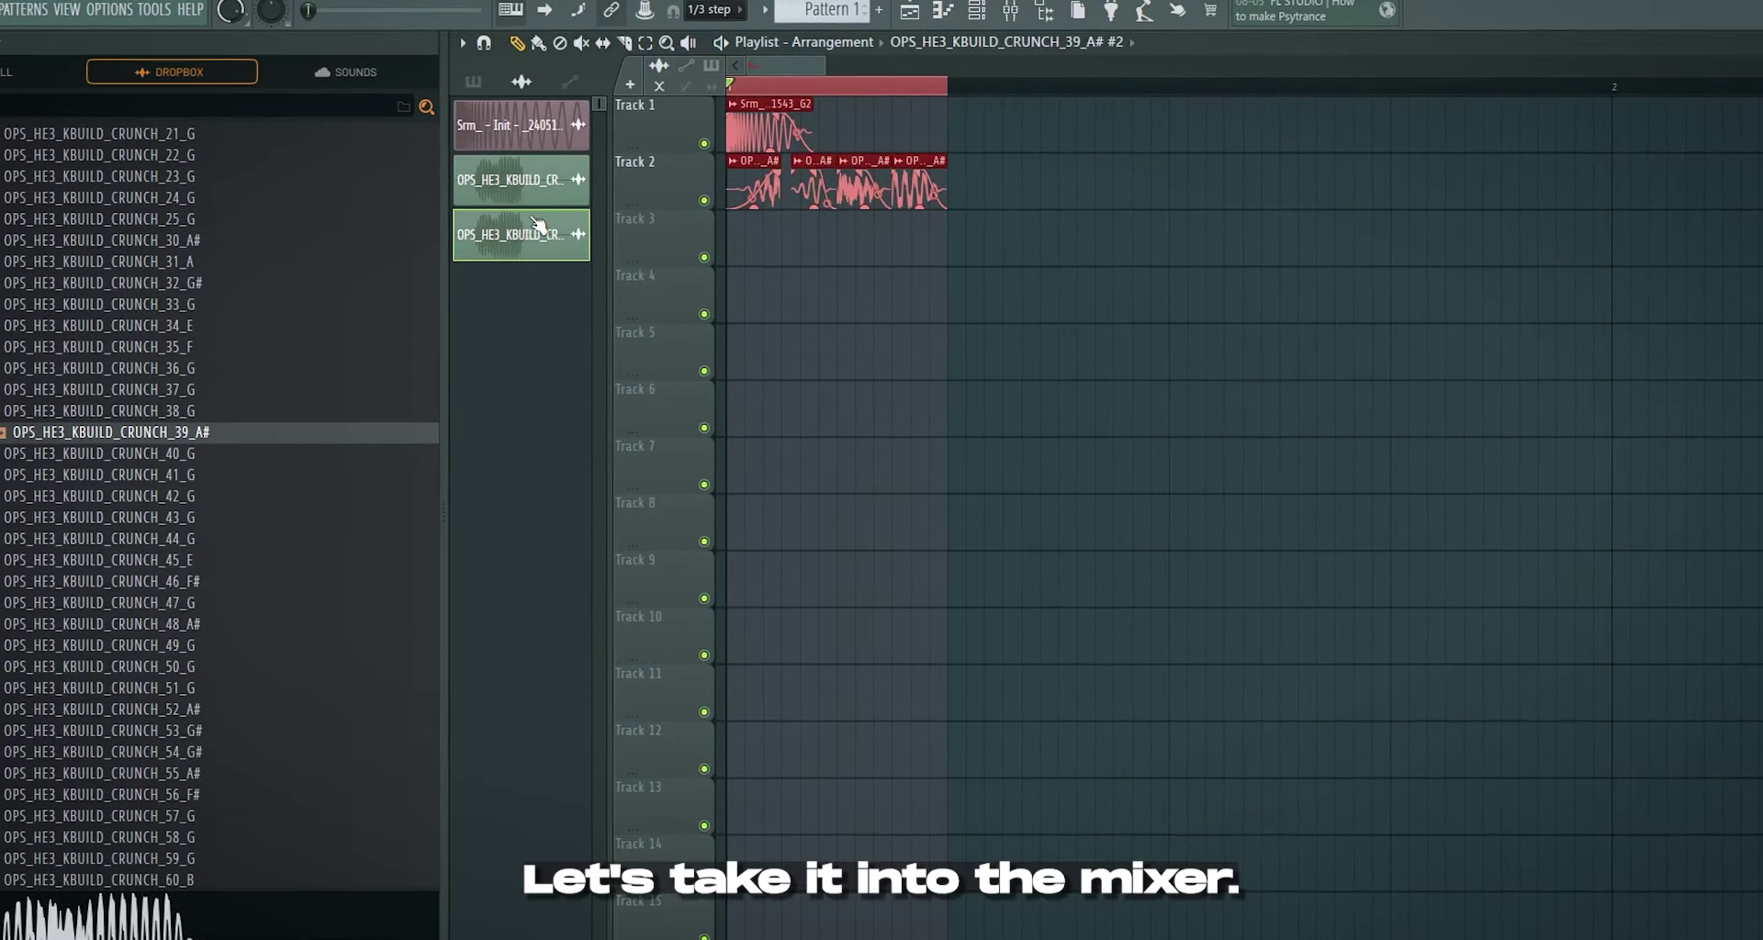
- Assign the punch sample to mixer insert 1 and the crunch sample to insert 3, then play the kick through the mixer
{"action": "left_click", "coordinate": [575, 188]}
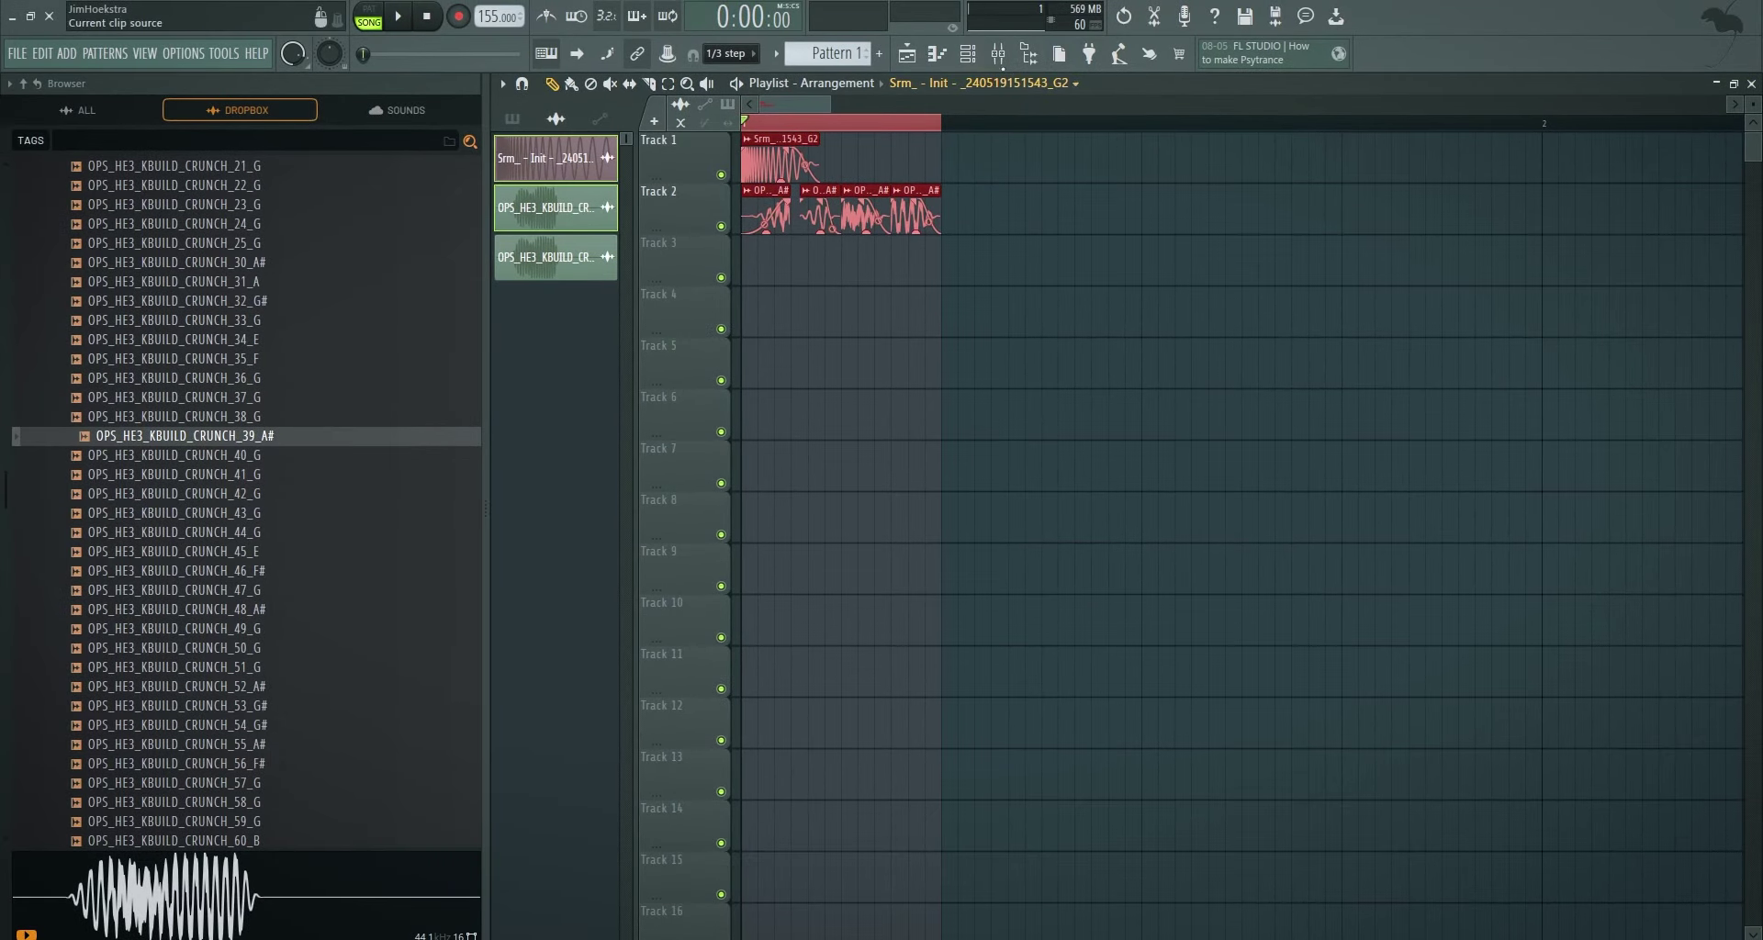
{"action": "key", "text": "F9"}
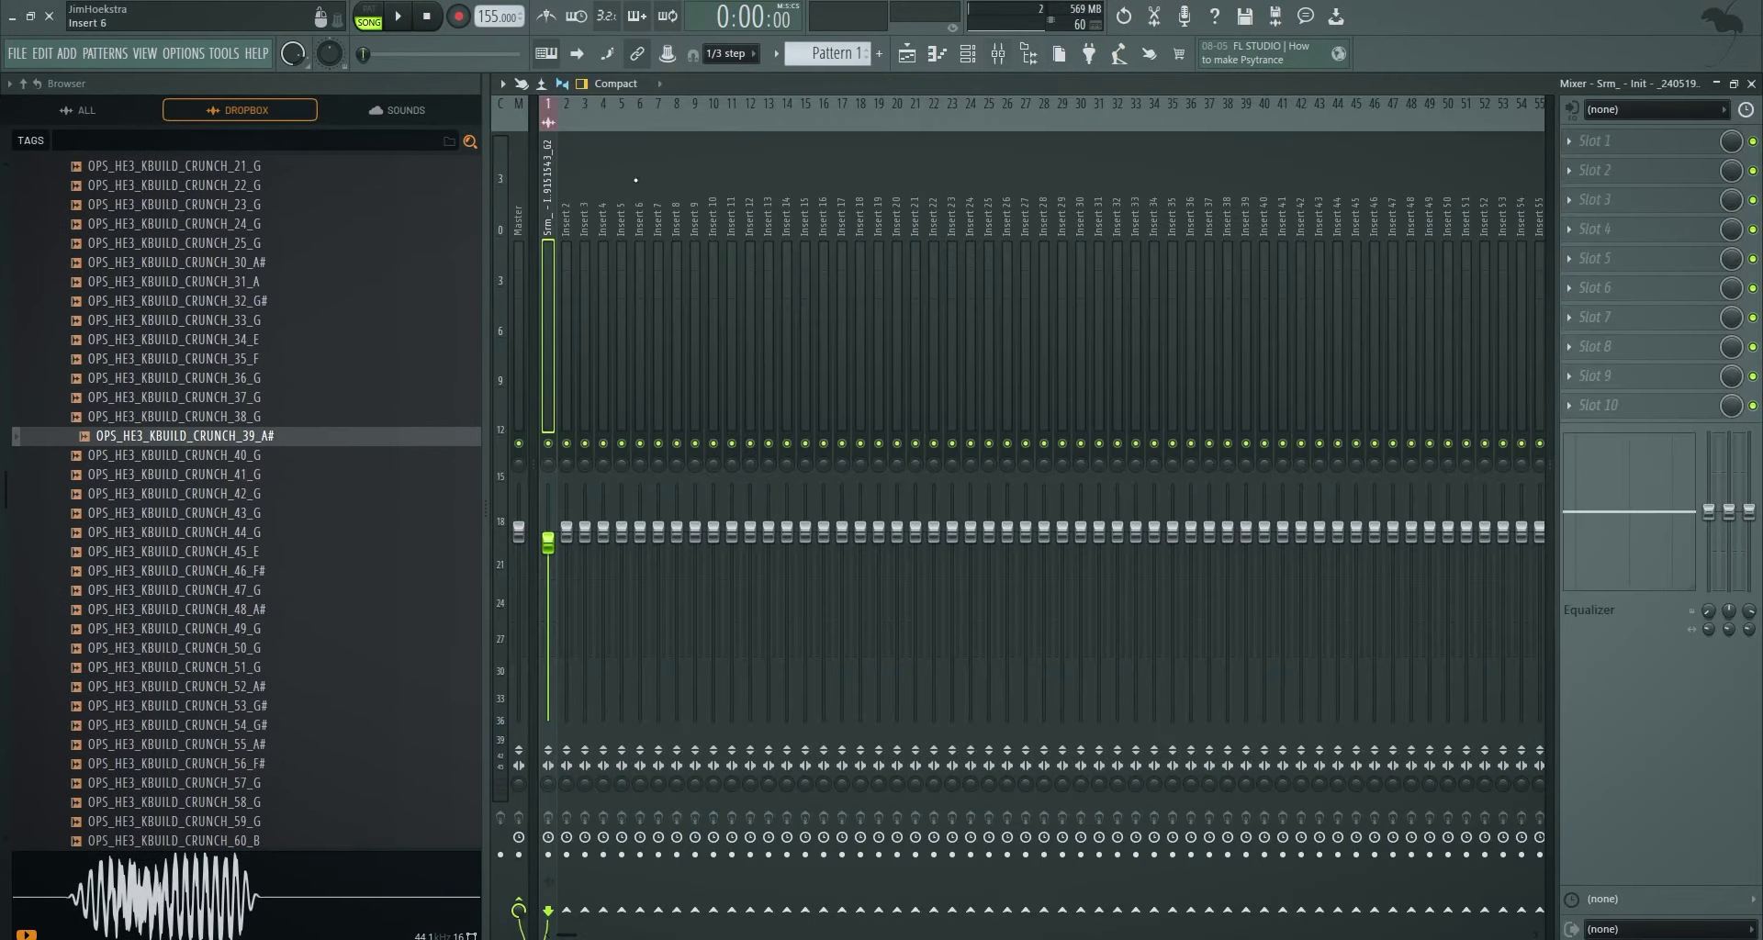
{"action": "right_click", "coordinate": [555, 99]}
{"action": "left_click", "coordinate": [863, 322]}
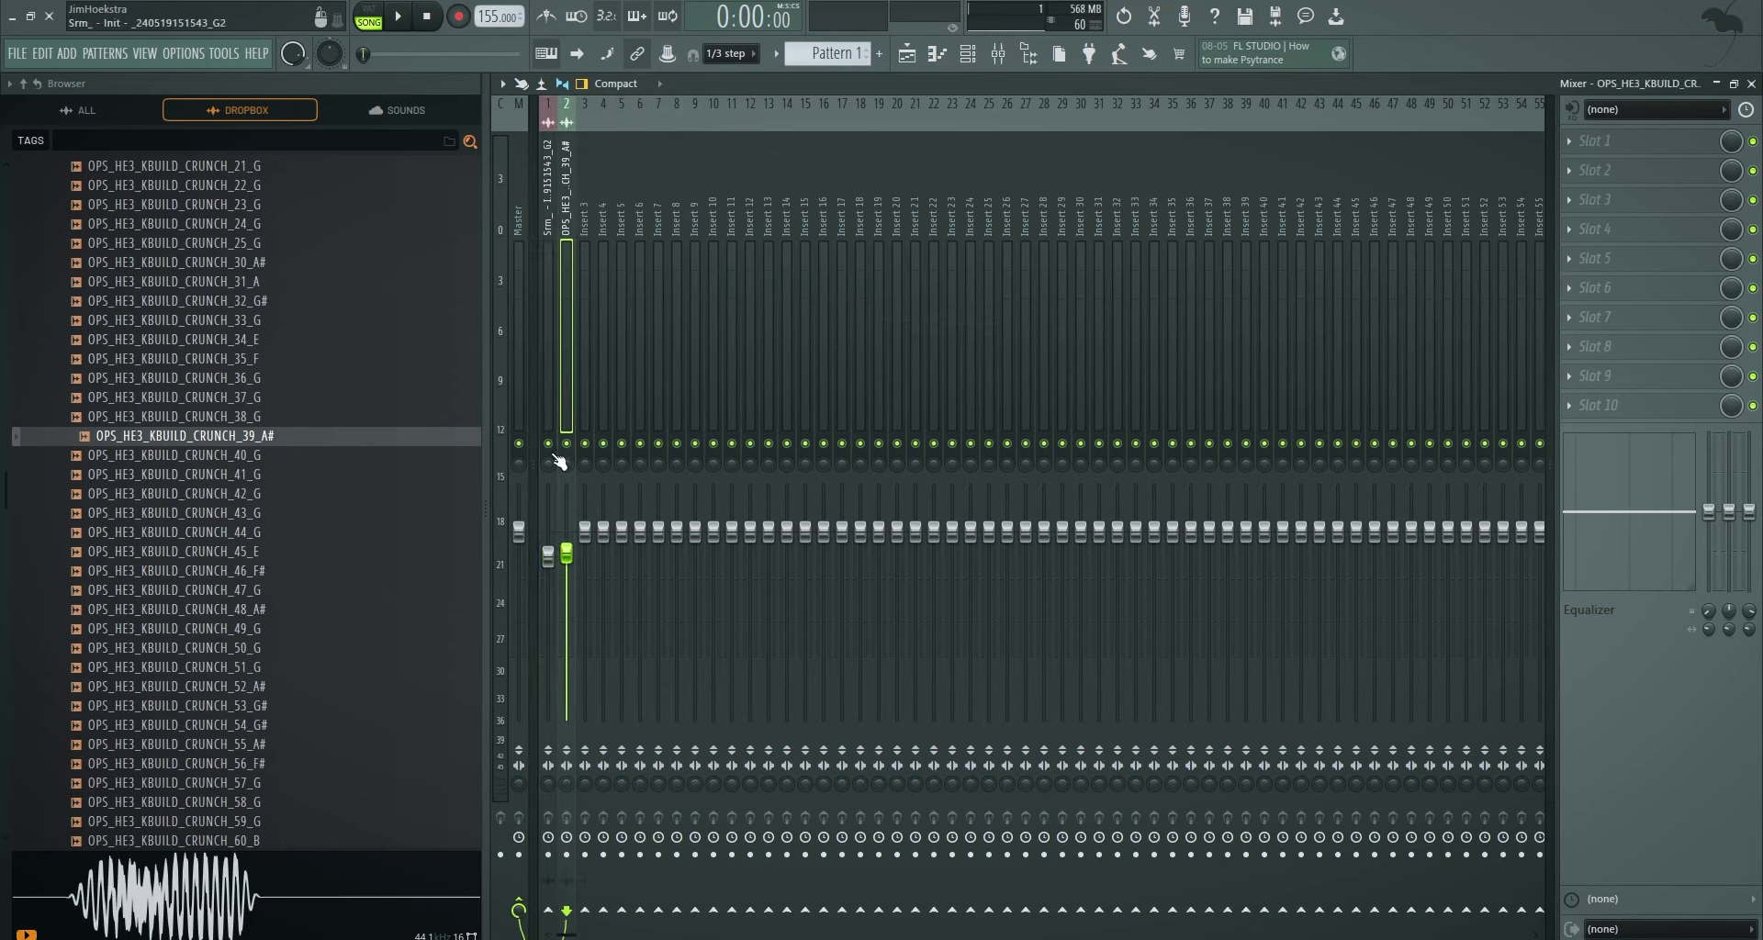
{"action": "key", "text": "alt+Right"}
{"action": "key", "text": "space"}
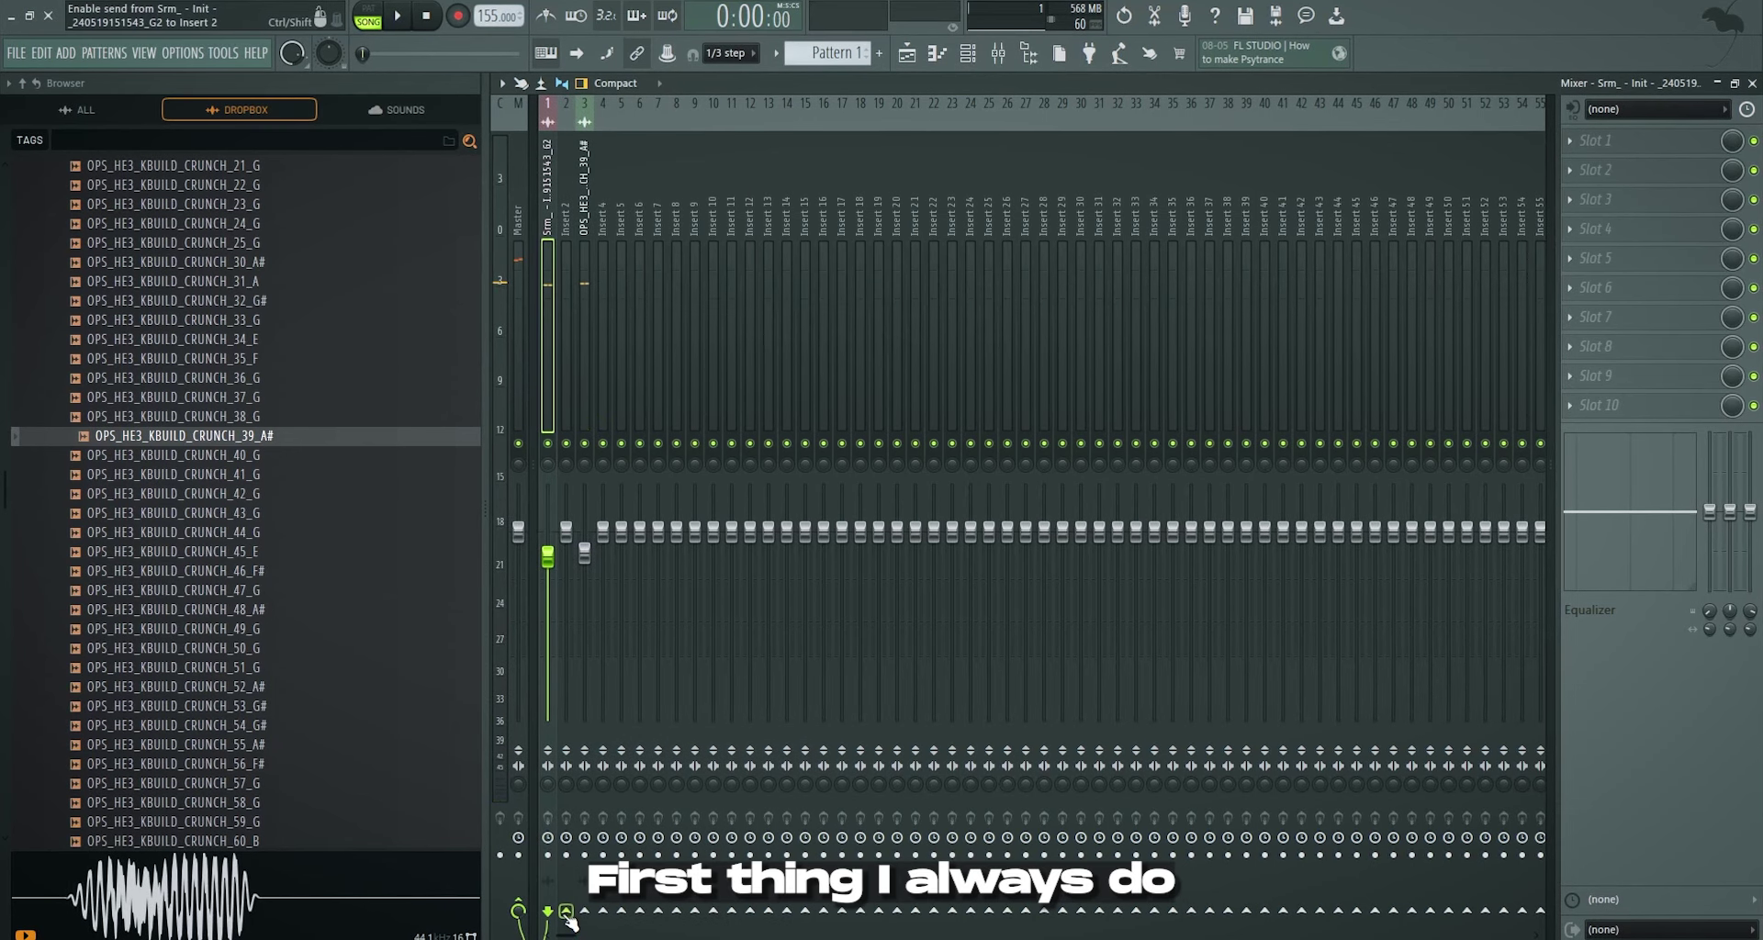
- Route the punch sample's track only to insert 2, and name that insert PUNCH with a white colour
{"action": "right_click", "coordinate": [567, 913]}
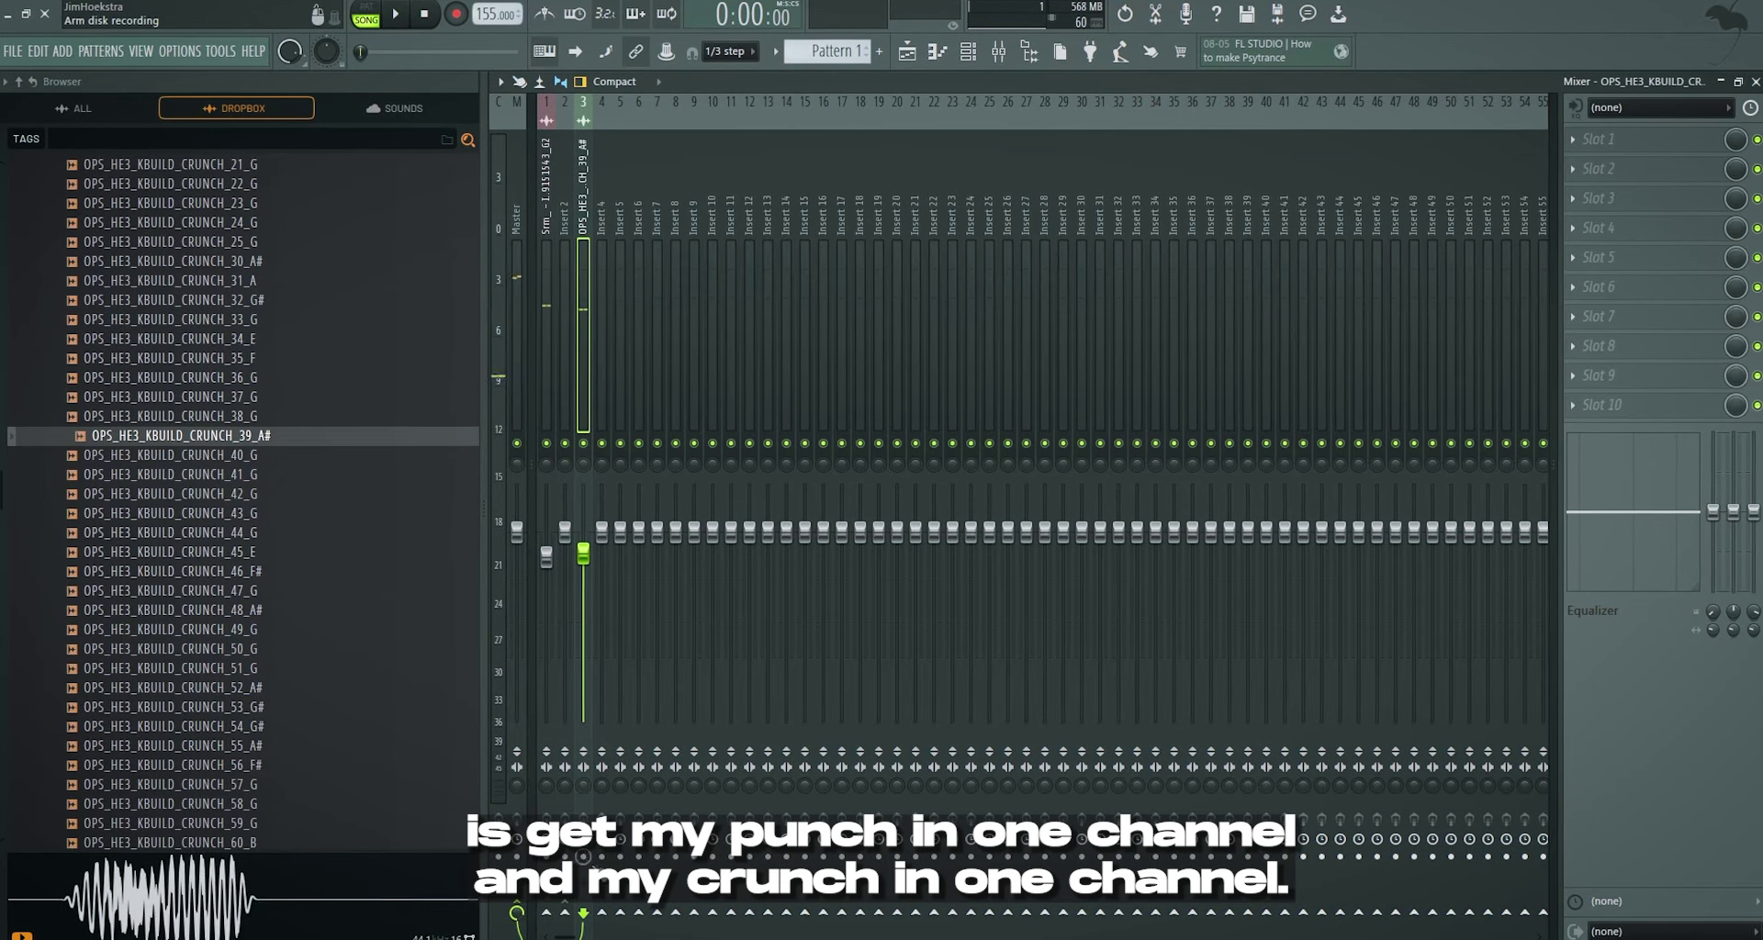
{"action": "right_click", "coordinate": [565, 101]}
{"action": "left_click", "coordinate": [620, 126]}
{"action": "type", "text": "POUN"}
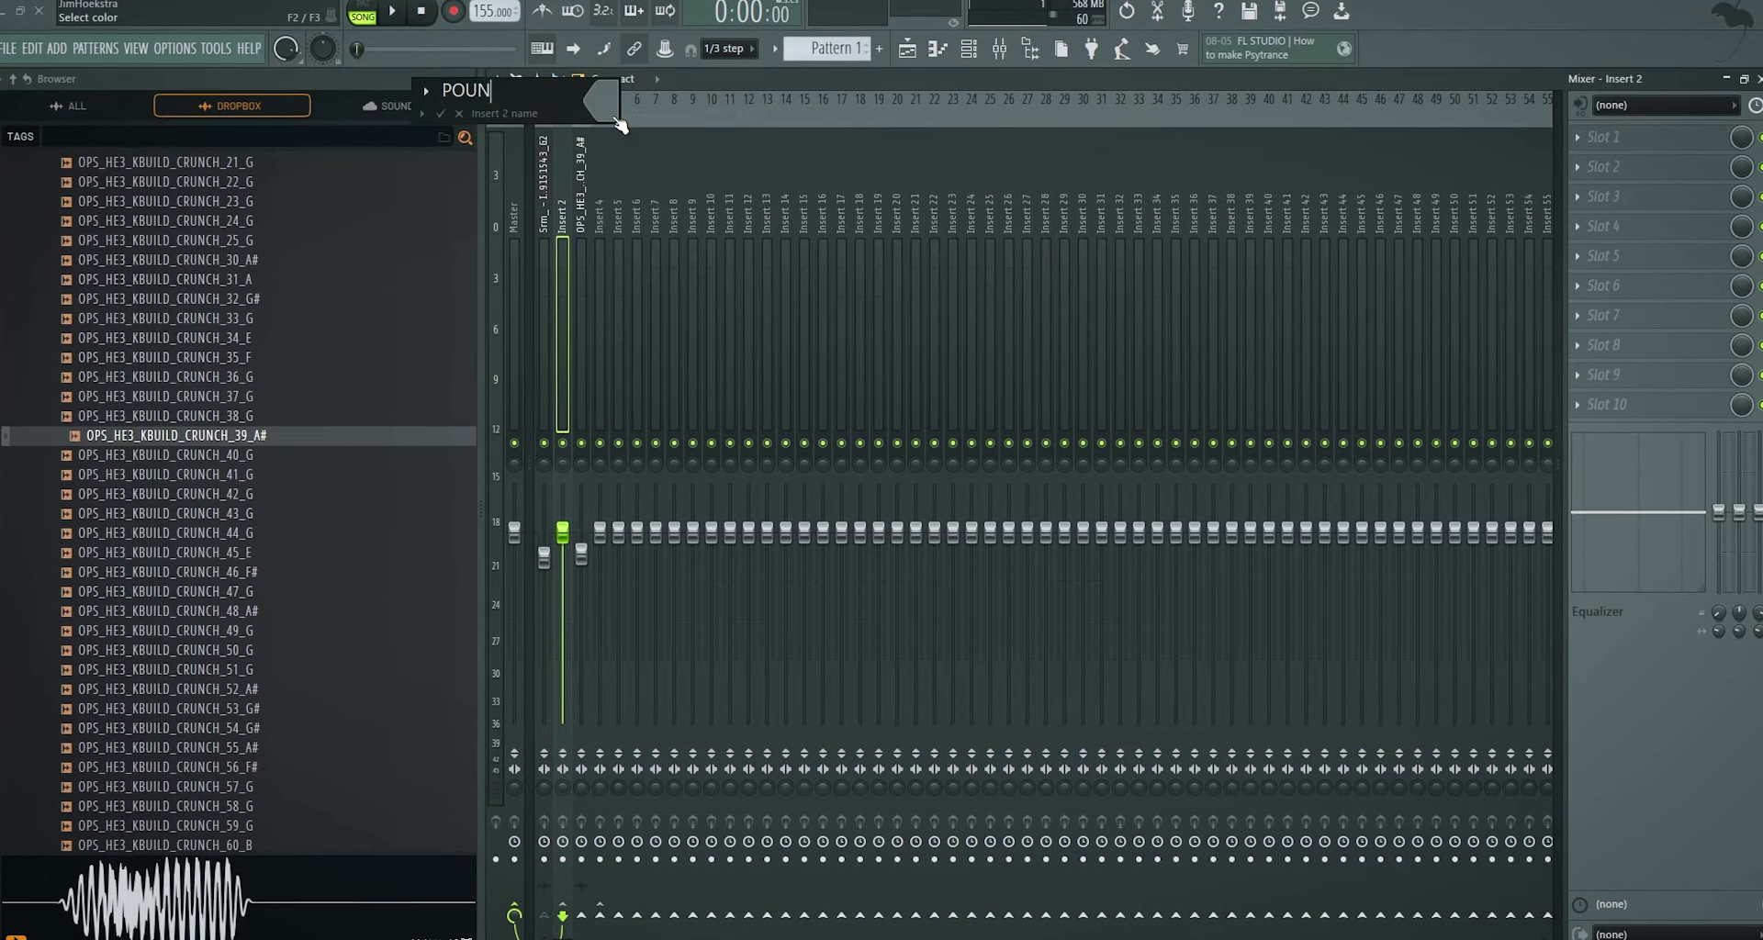
{"action": "left_click", "coordinate": [613, 116]}
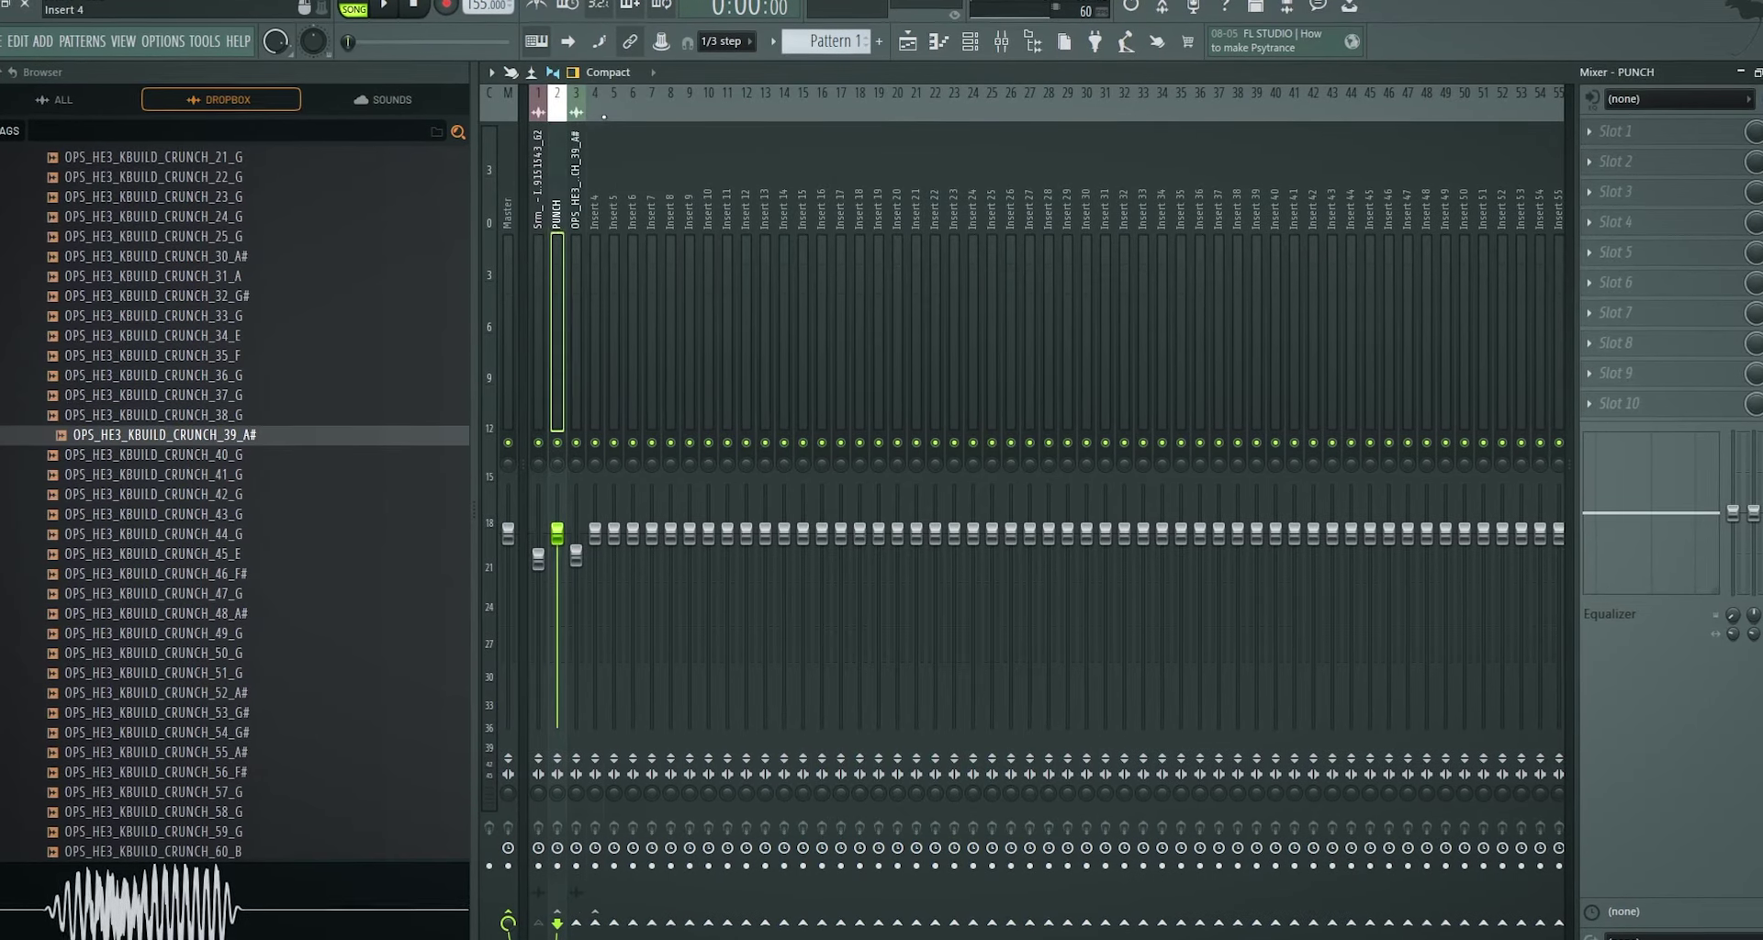
- Name mixer insert 4 CRUNCH and give it a white colour
{"action": "right_click", "coordinate": [601, 107]}
{"action": "left_click", "coordinate": [622, 112]}
{"action": "left_click", "coordinate": [601, 93]}
{"action": "left_click", "coordinate": [920, 148]}
{"action": "key", "text": "Return"}
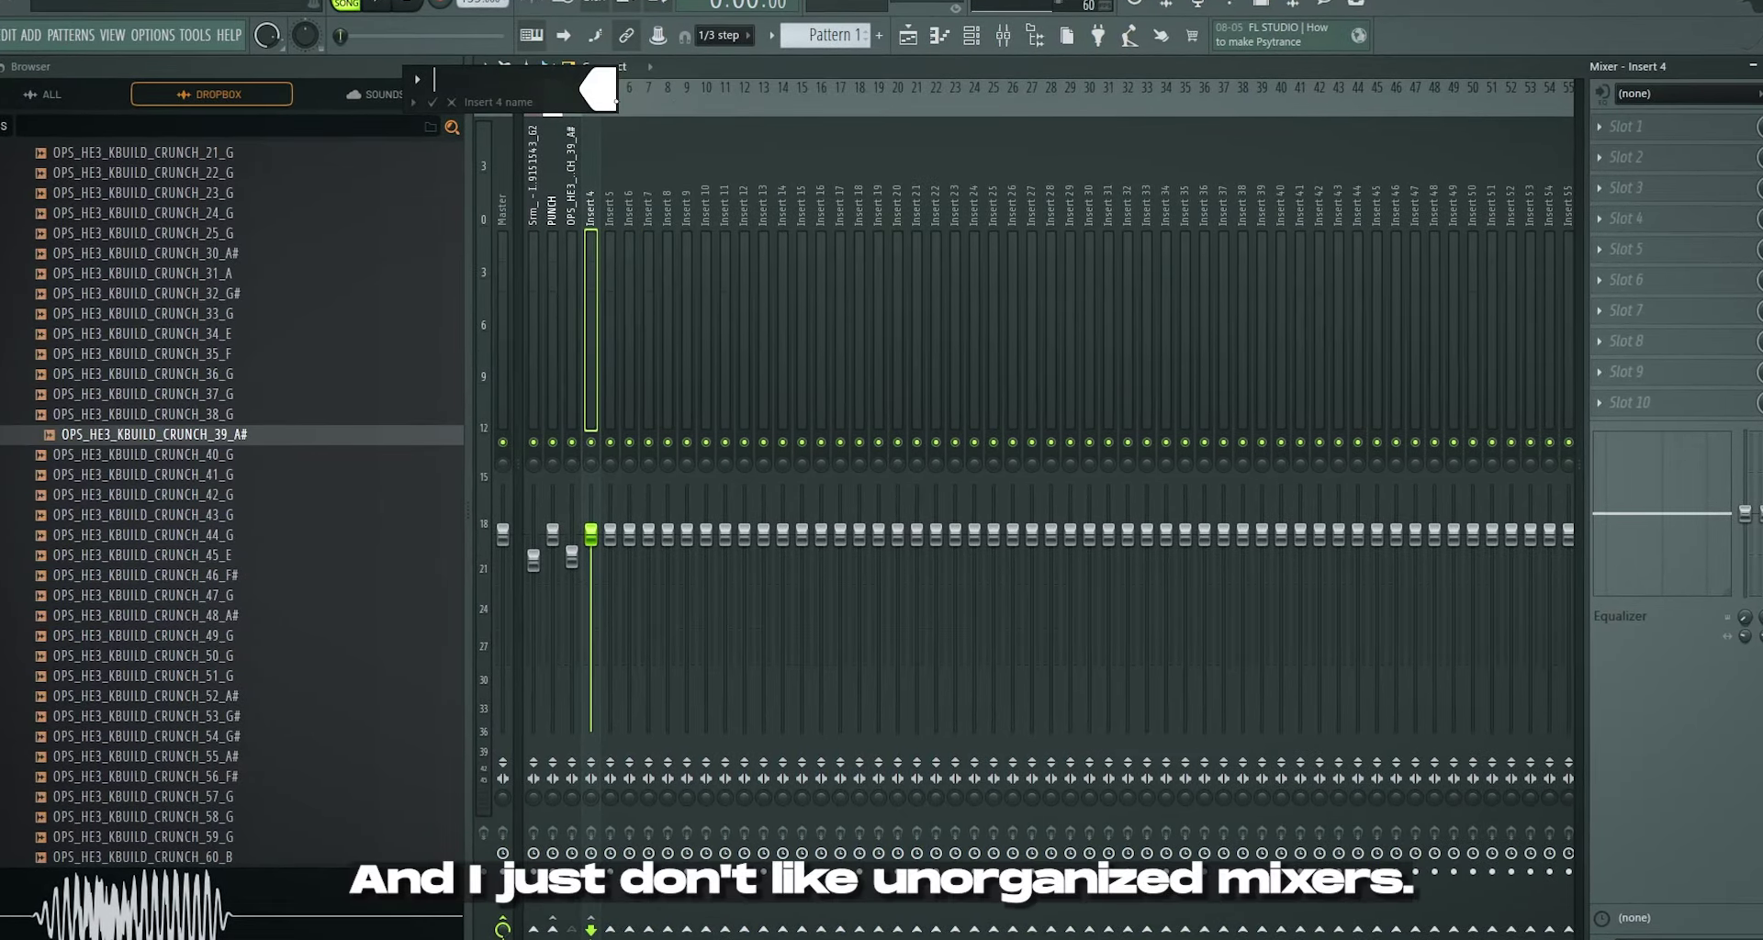
{"action": "key", "text": "Return"}
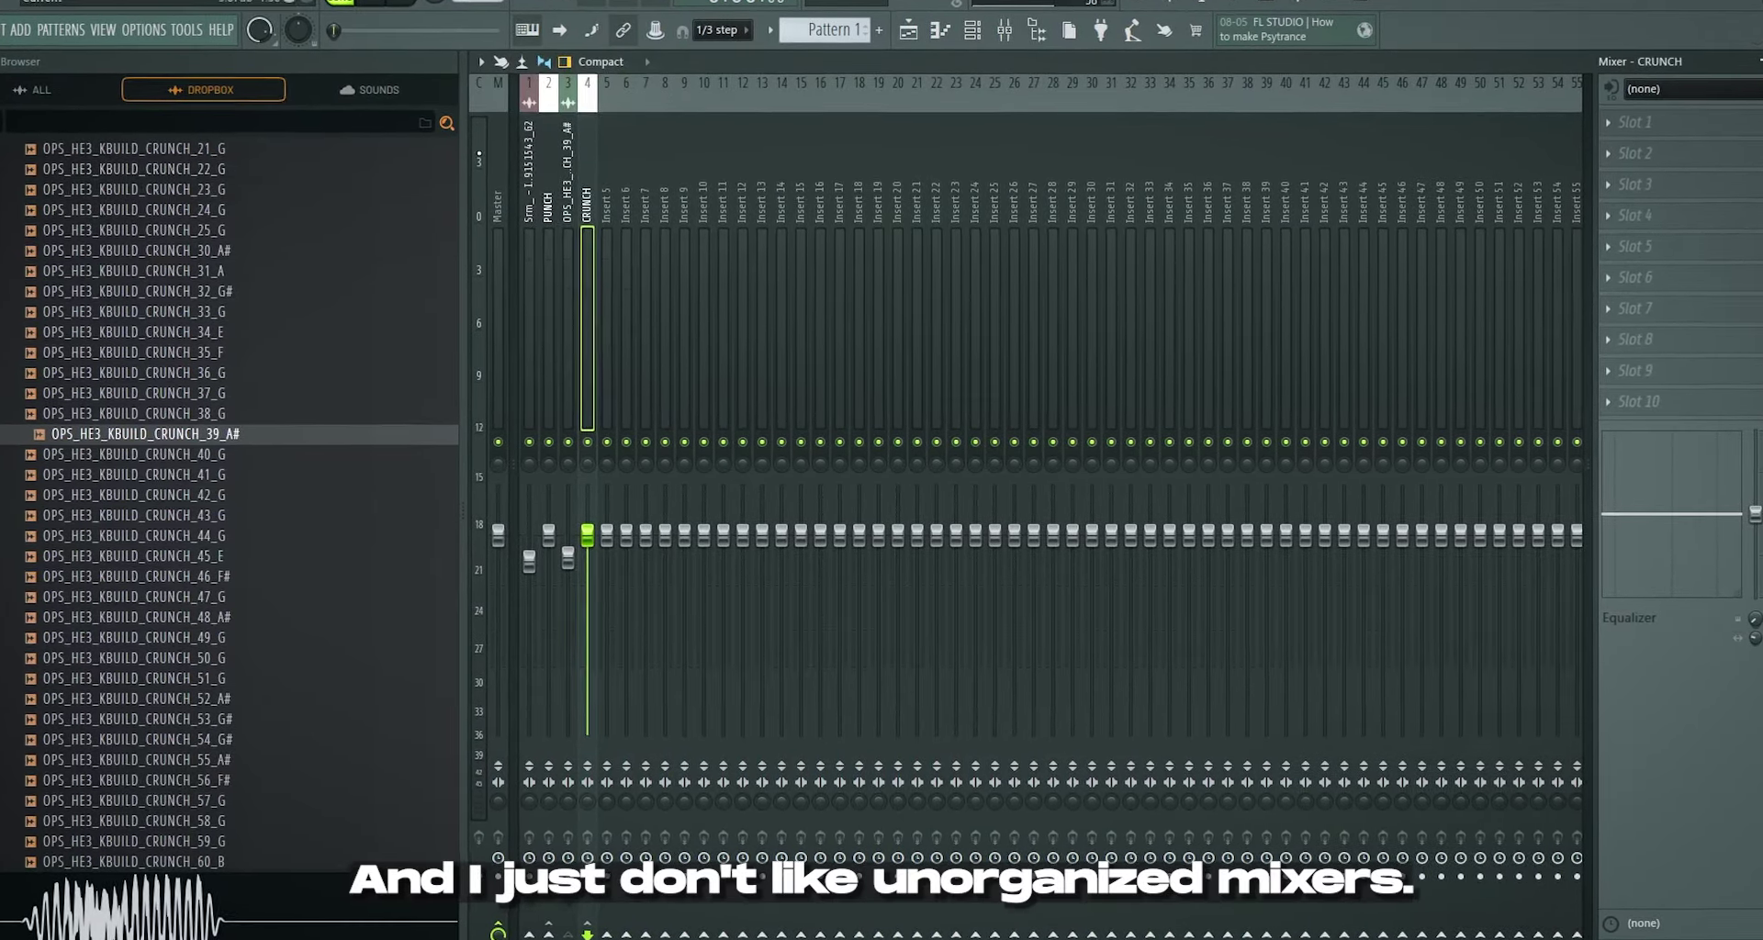
- Name mixer insert 5 KICK BUZZ and route the PUNCH and CRUNCH tracks into it
{"action": "left_click", "coordinate": [568, 97]}
{"action": "right_click", "coordinate": [614, 92]}
{"action": "left_click", "coordinate": [657, 101]}
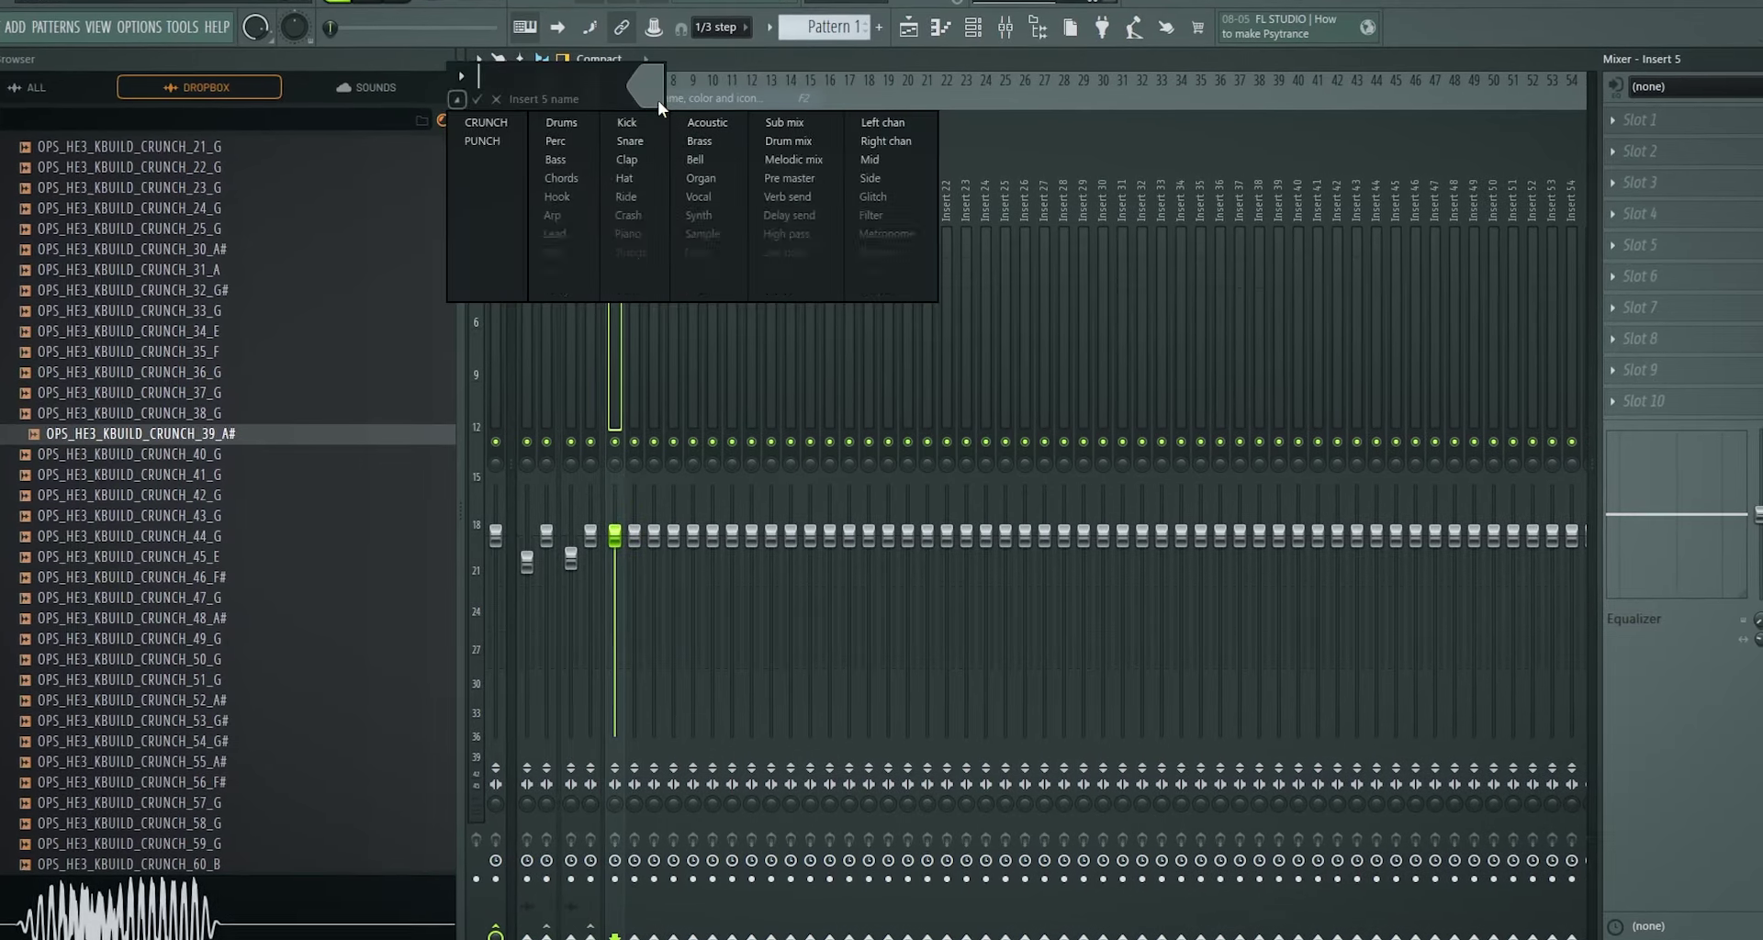
{"action": "type", "text": "KICK "}
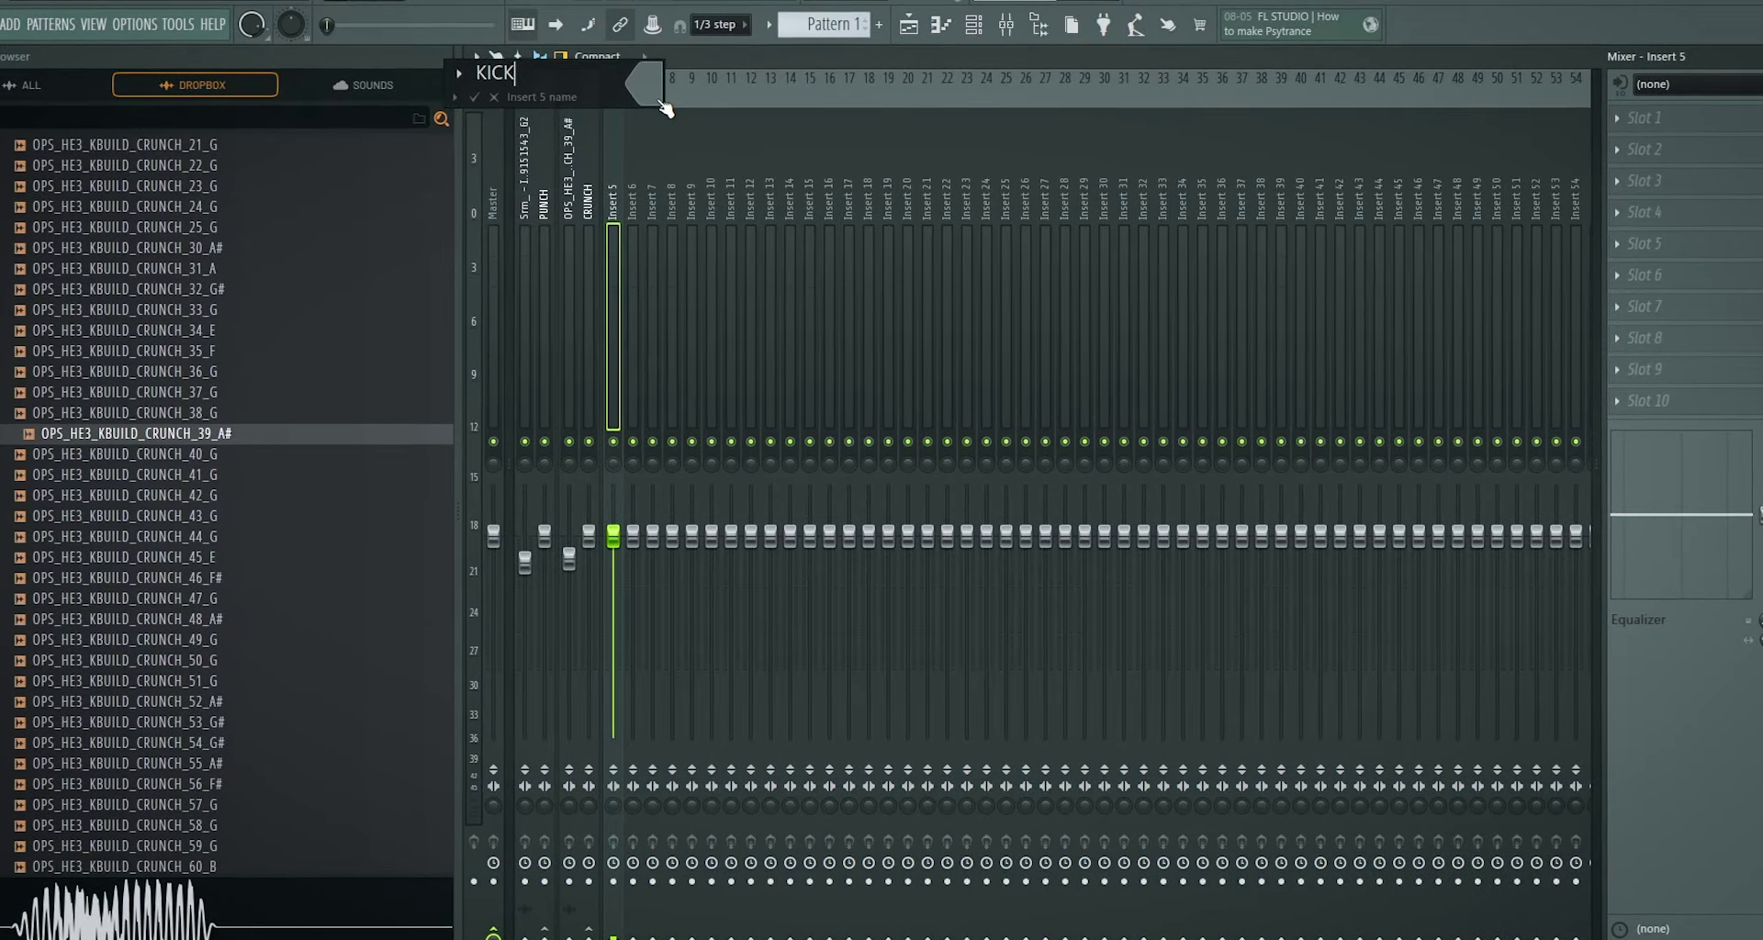
{"action": "type", "text": " BUZZ"}
{"action": "key", "text": "Return"}
{"action": "right_click", "coordinate": [610, 934]}
- Lower the faders of the punch and crunch sample tracks together, then lower the PUNCH and CRUNCH bus faders
{"action": "left_click", "coordinate": [519, 230]}
{"action": "left_click", "coordinate": [566, 228], "text": "ctrl+shift"}
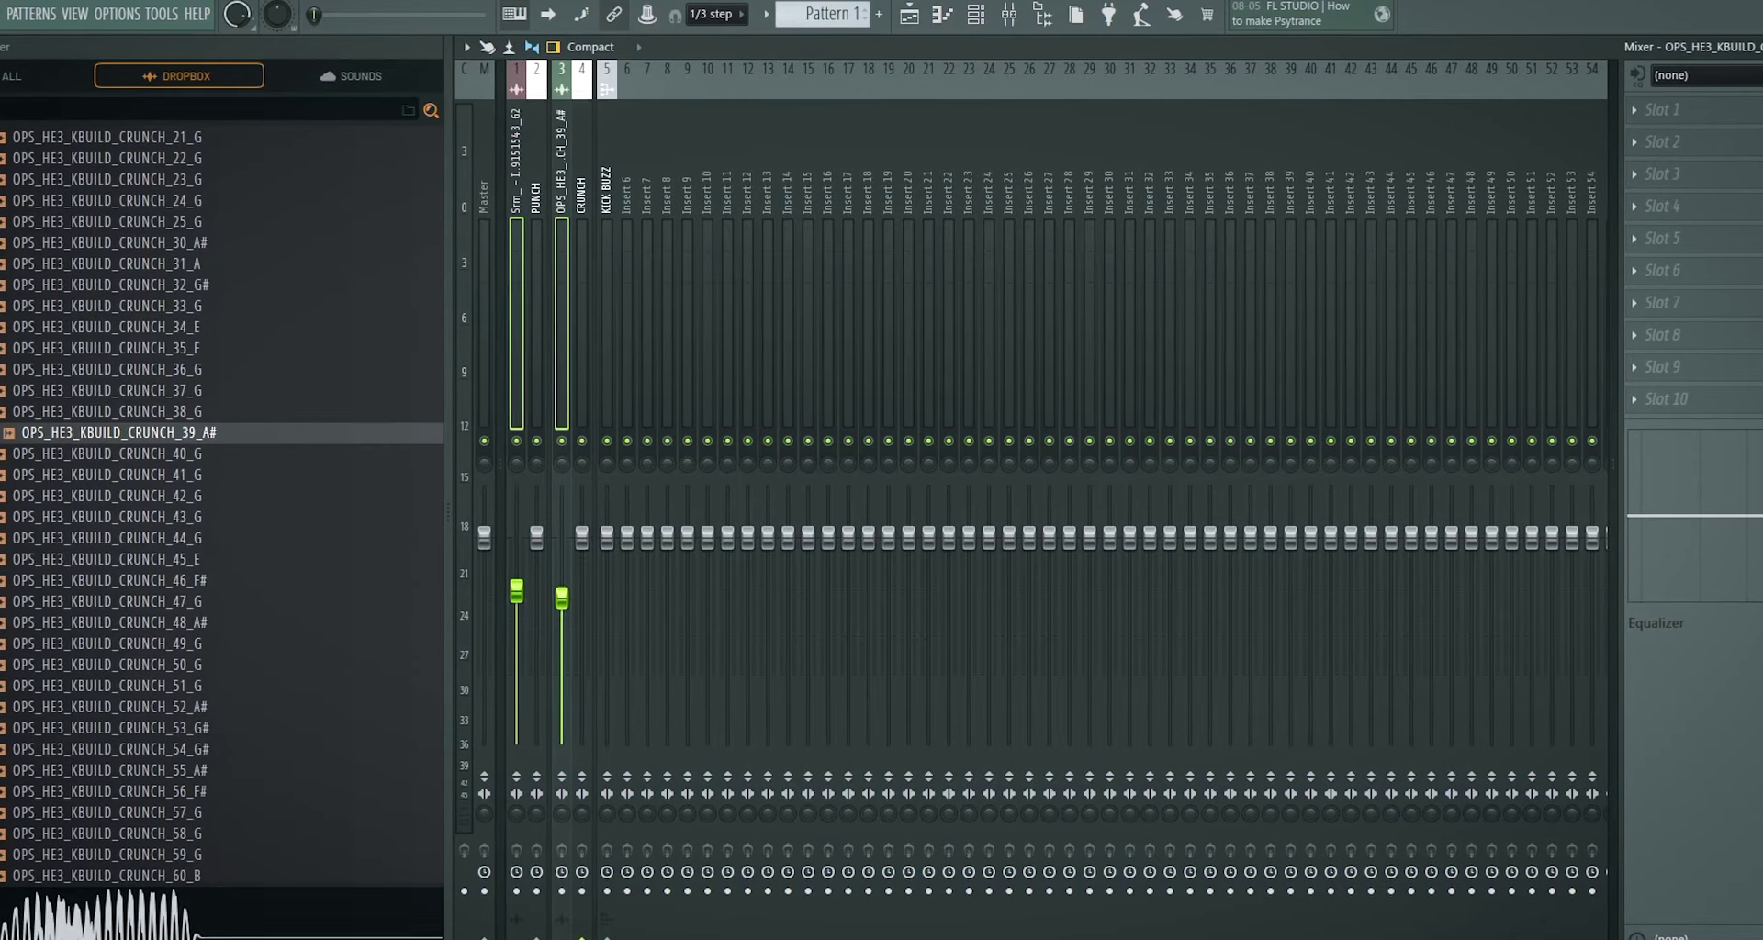
{"action": "left_click", "coordinate": [579, 266]}
{"action": "left_click_drag", "start_coordinate": [534, 538], "coordinate": [534, 561]}
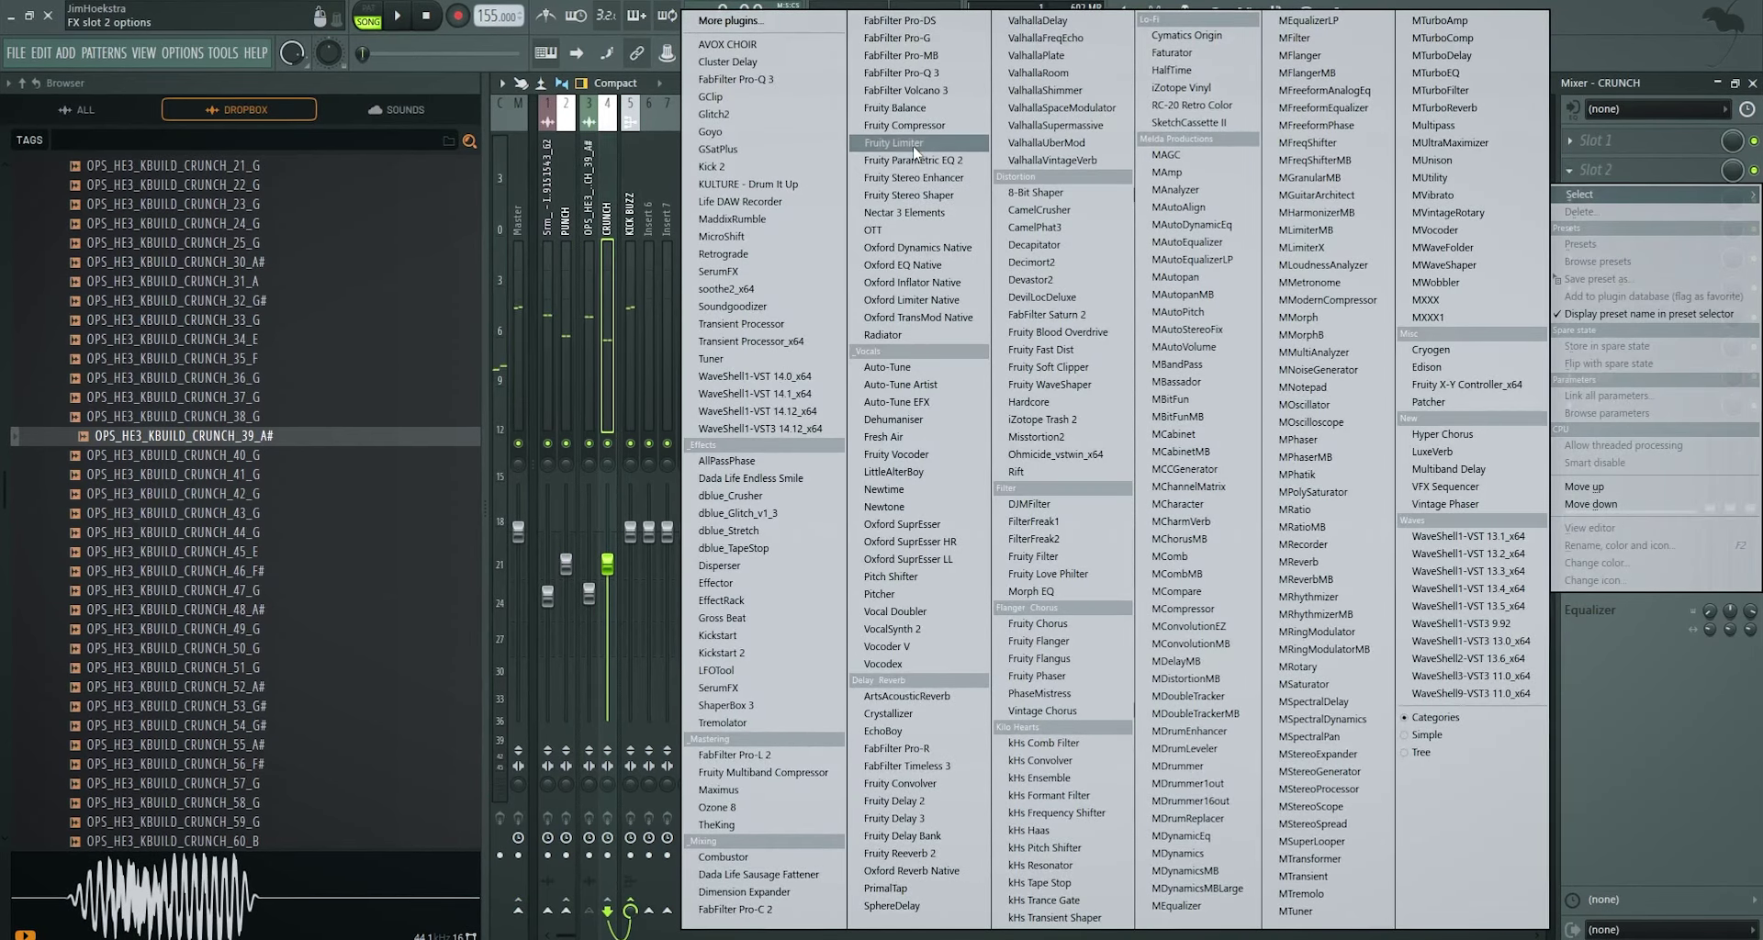
- Add Fruity Limiter in slot 2 of the CRUNCH track, create an automation clip for its gain, and set the ceiling to 12 dB
{"action": "left_click", "coordinate": [913, 147]}
{"action": "right_click", "coordinate": [599, 444]}
{"action": "left_click", "coordinate": [613, 582]}
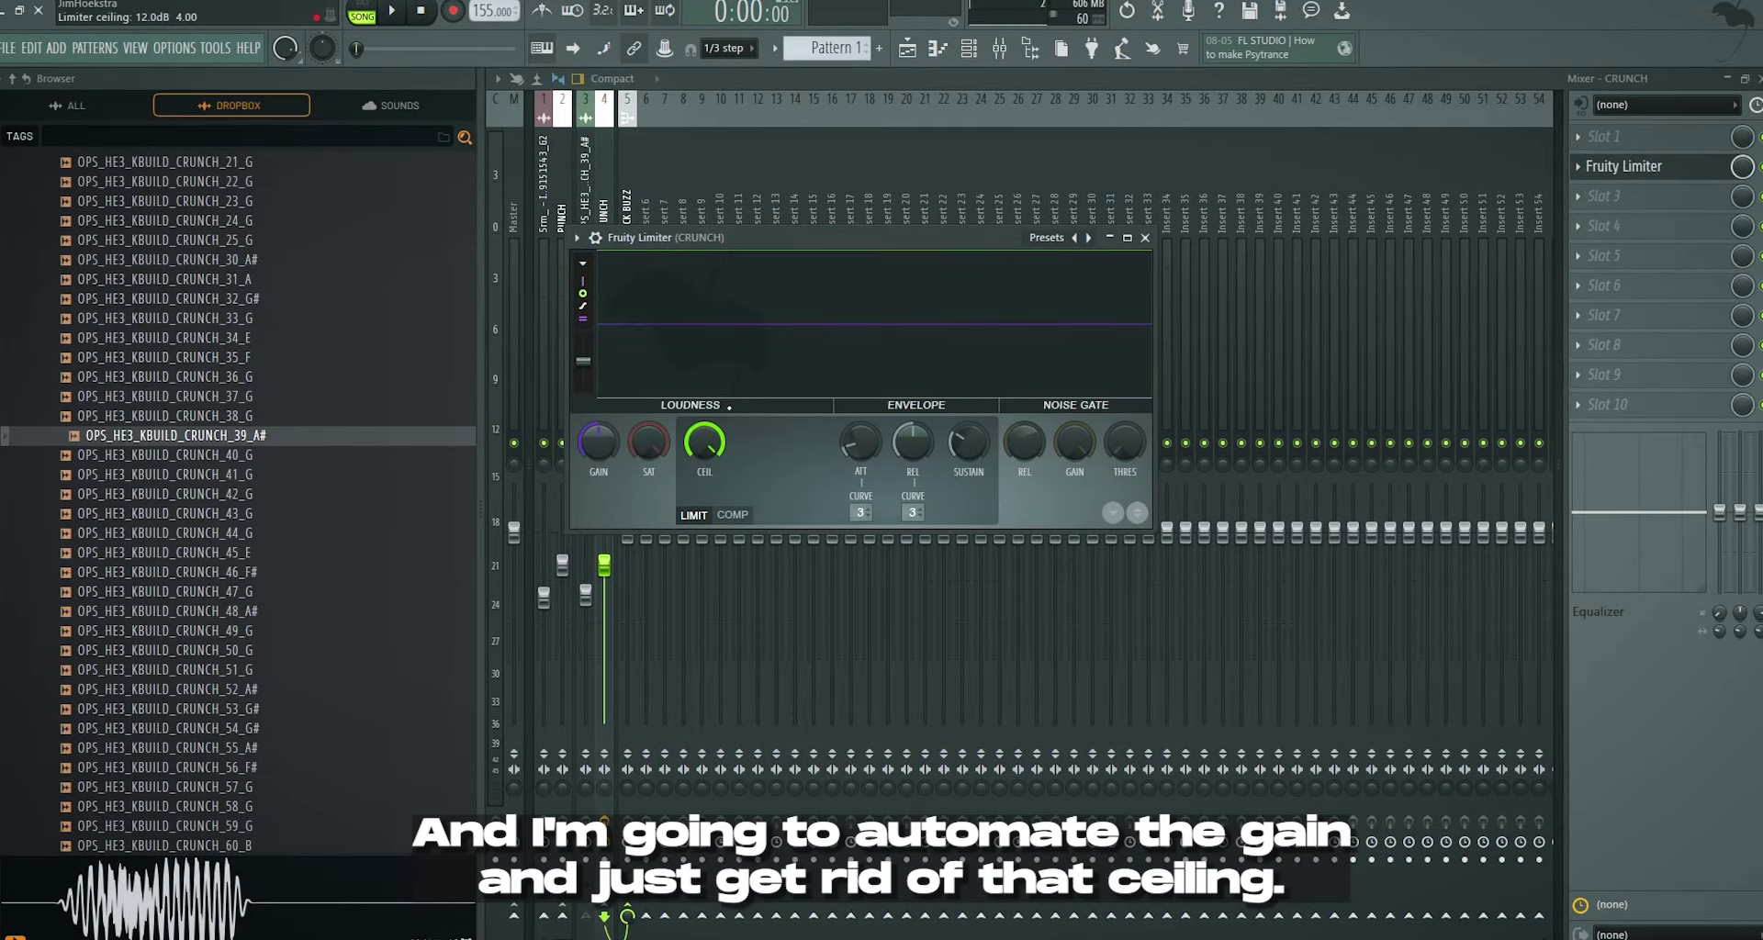
- Shape the limiter gain automation into a gradual rise under the first crunch slice, extend it to the loop's end on Track 4, and audition
{"action": "left_click", "coordinate": [911, 51]}
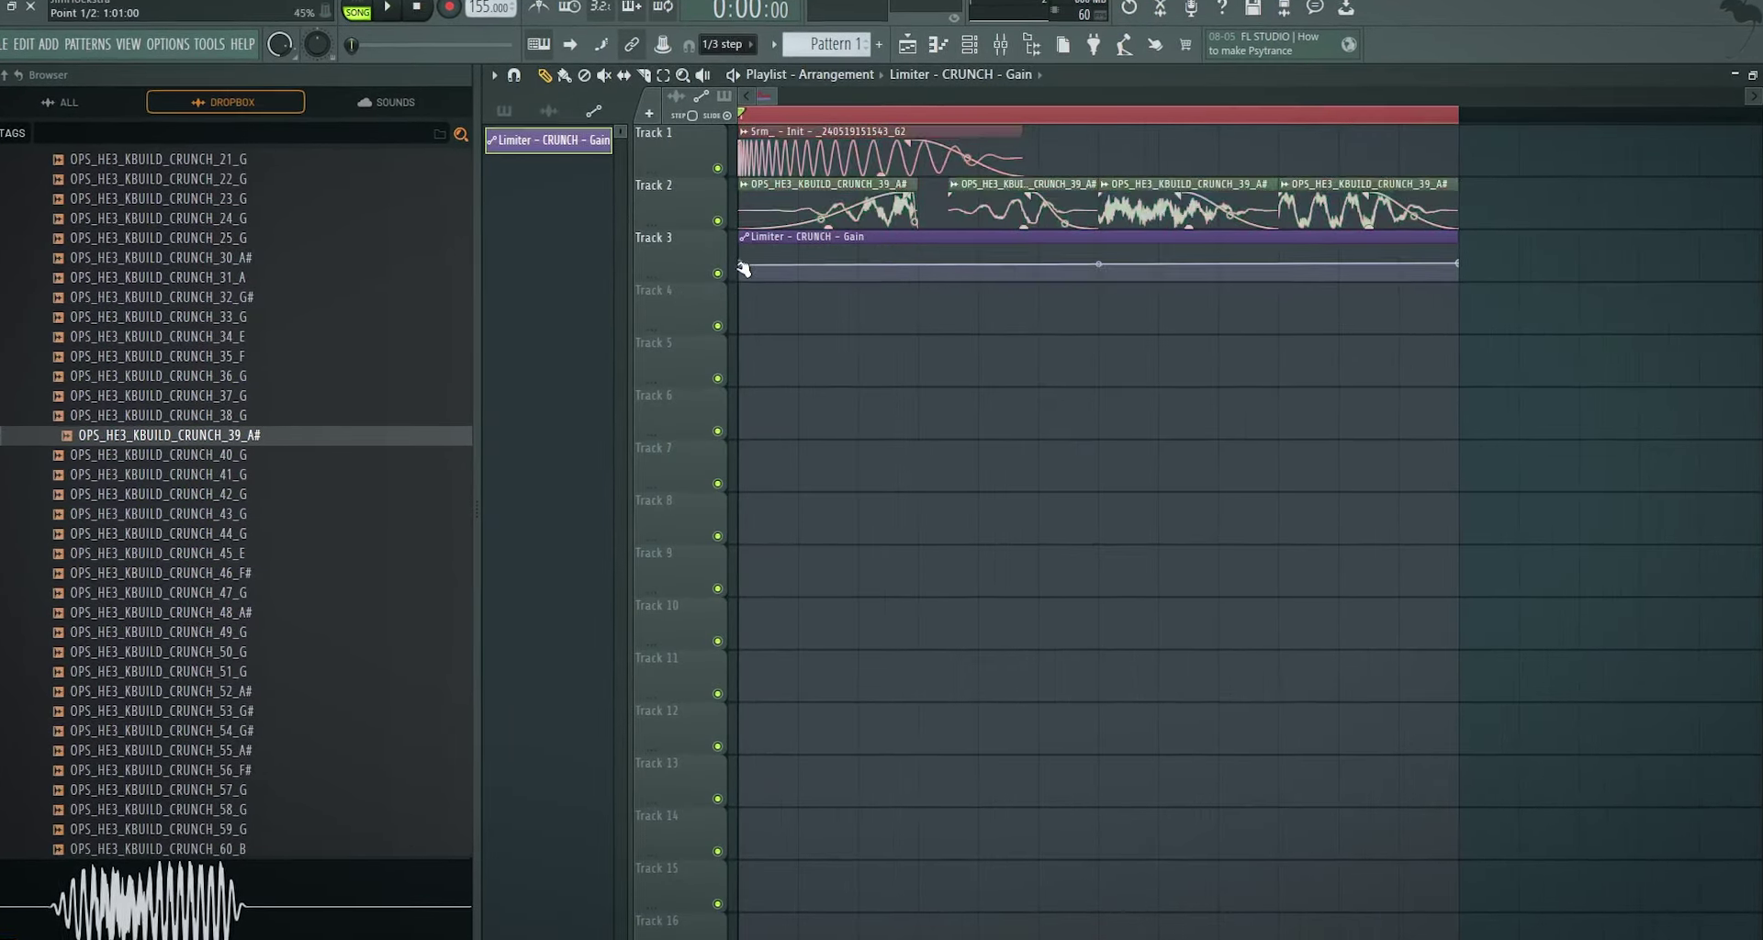
{"action": "right_click", "coordinate": [919, 268]}
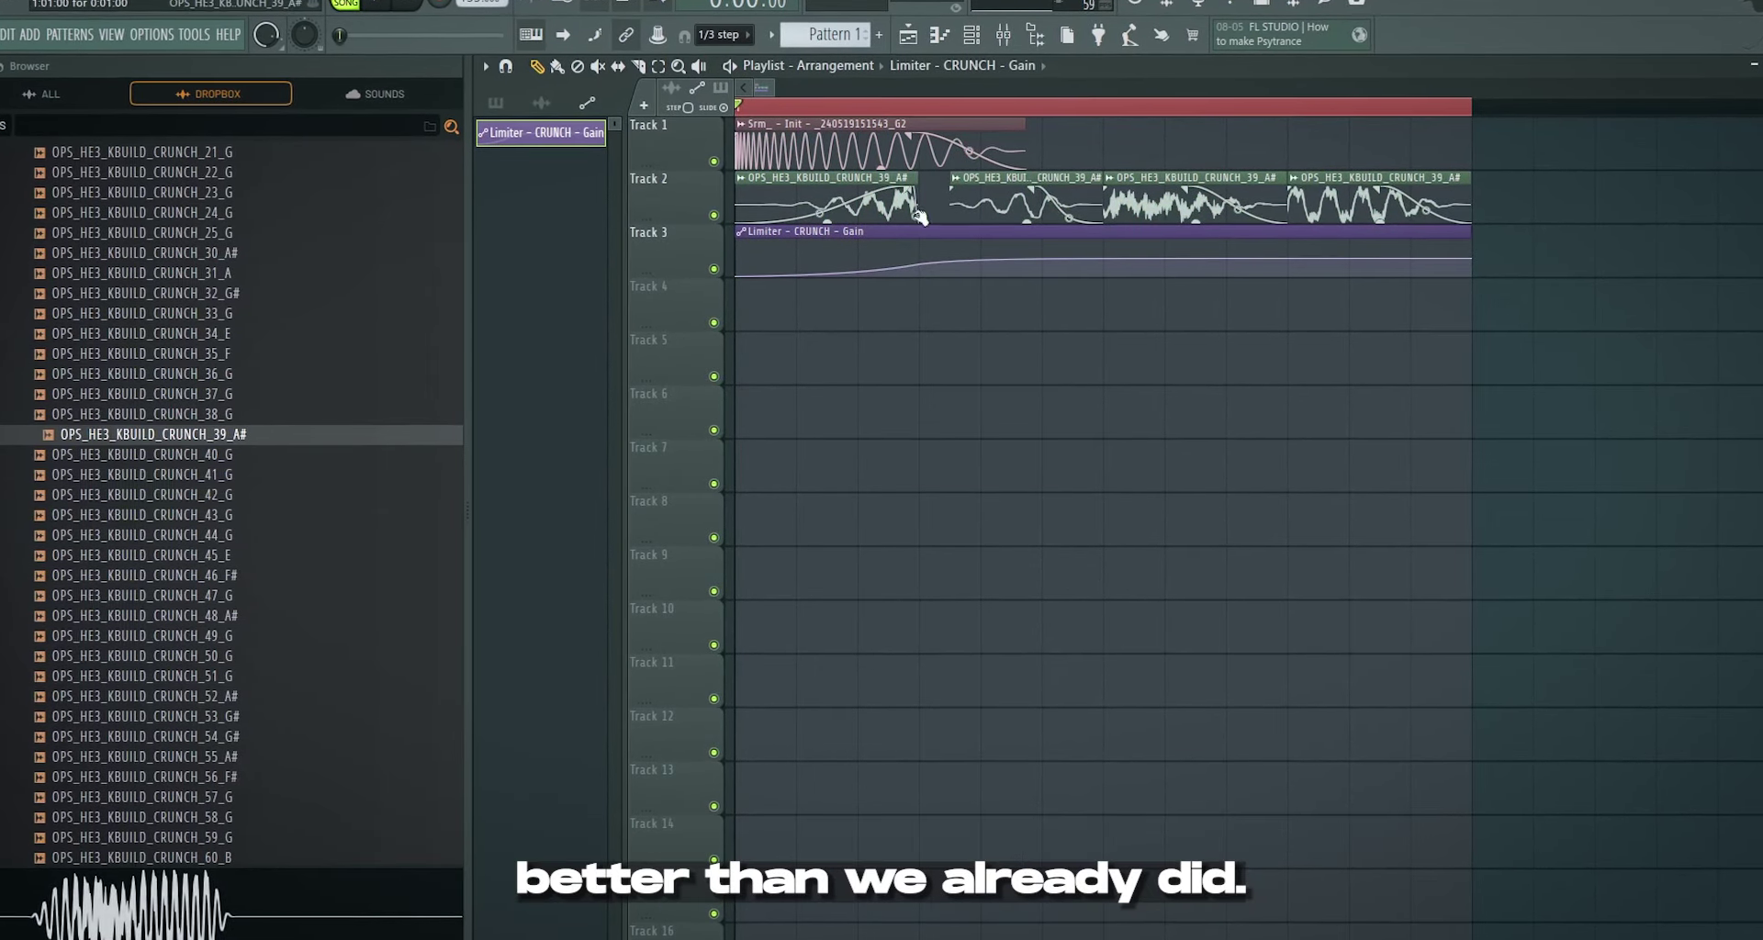
{"action": "key", "text": "space"}
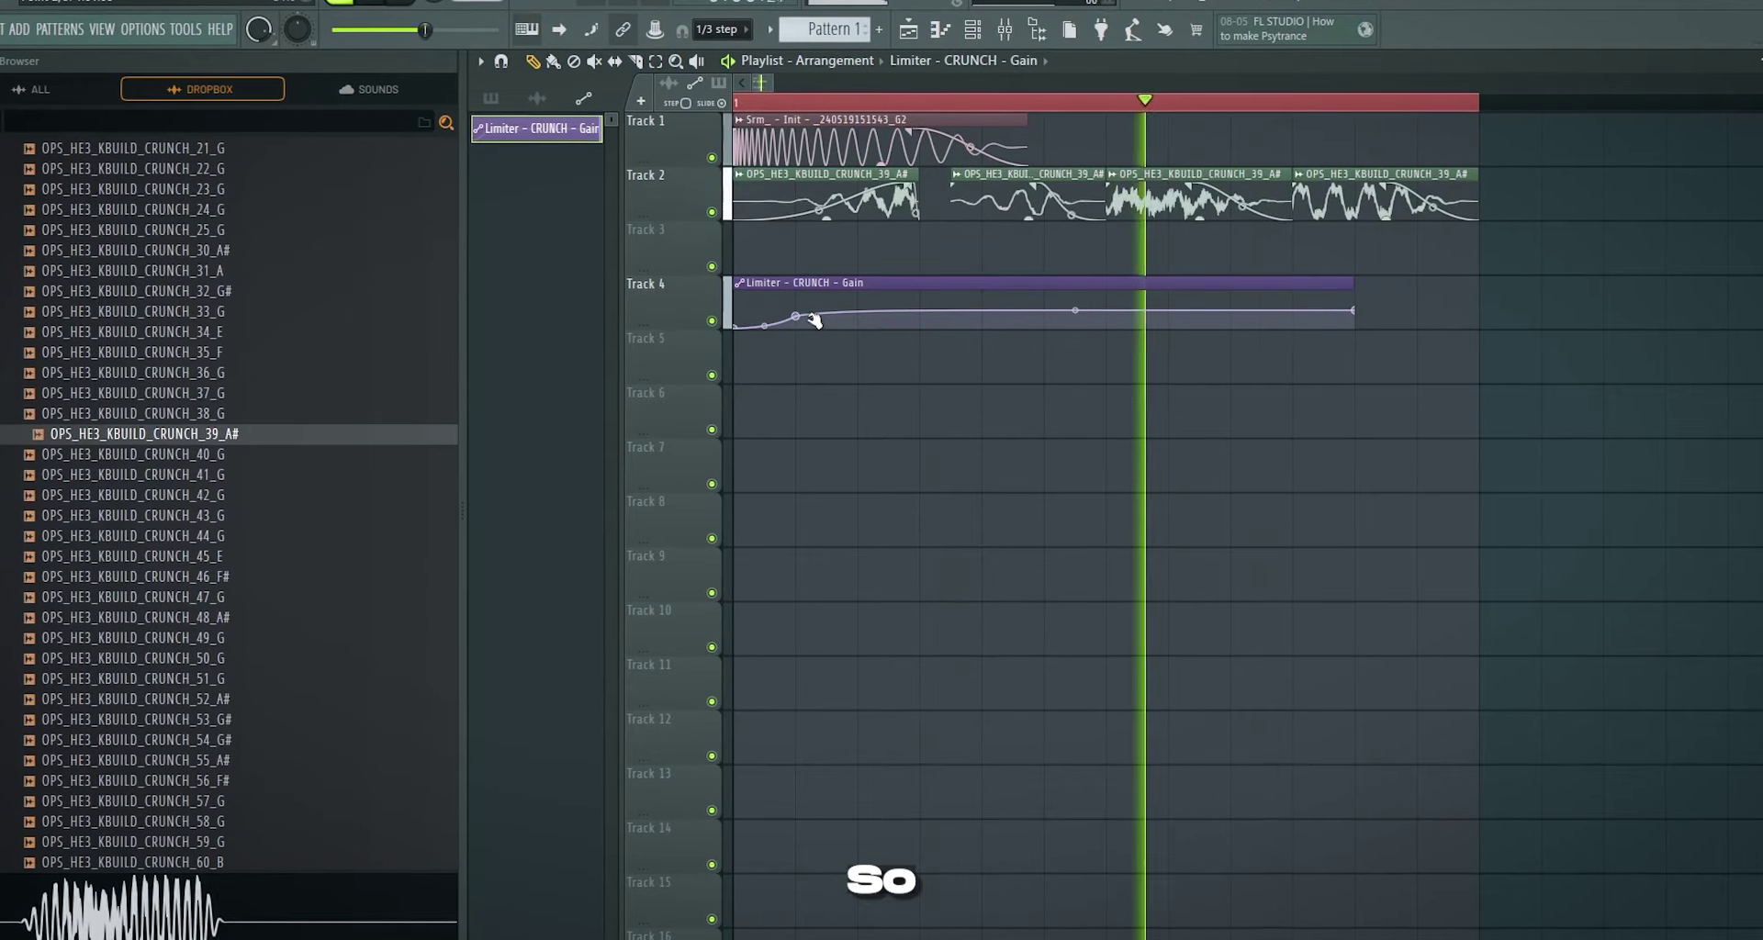
{"action": "left_click_drag", "start_coordinate": [796, 320], "coordinate": [857, 318]}
{"action": "left_click_drag", "start_coordinate": [1419, 310], "coordinate": [1480, 309]}
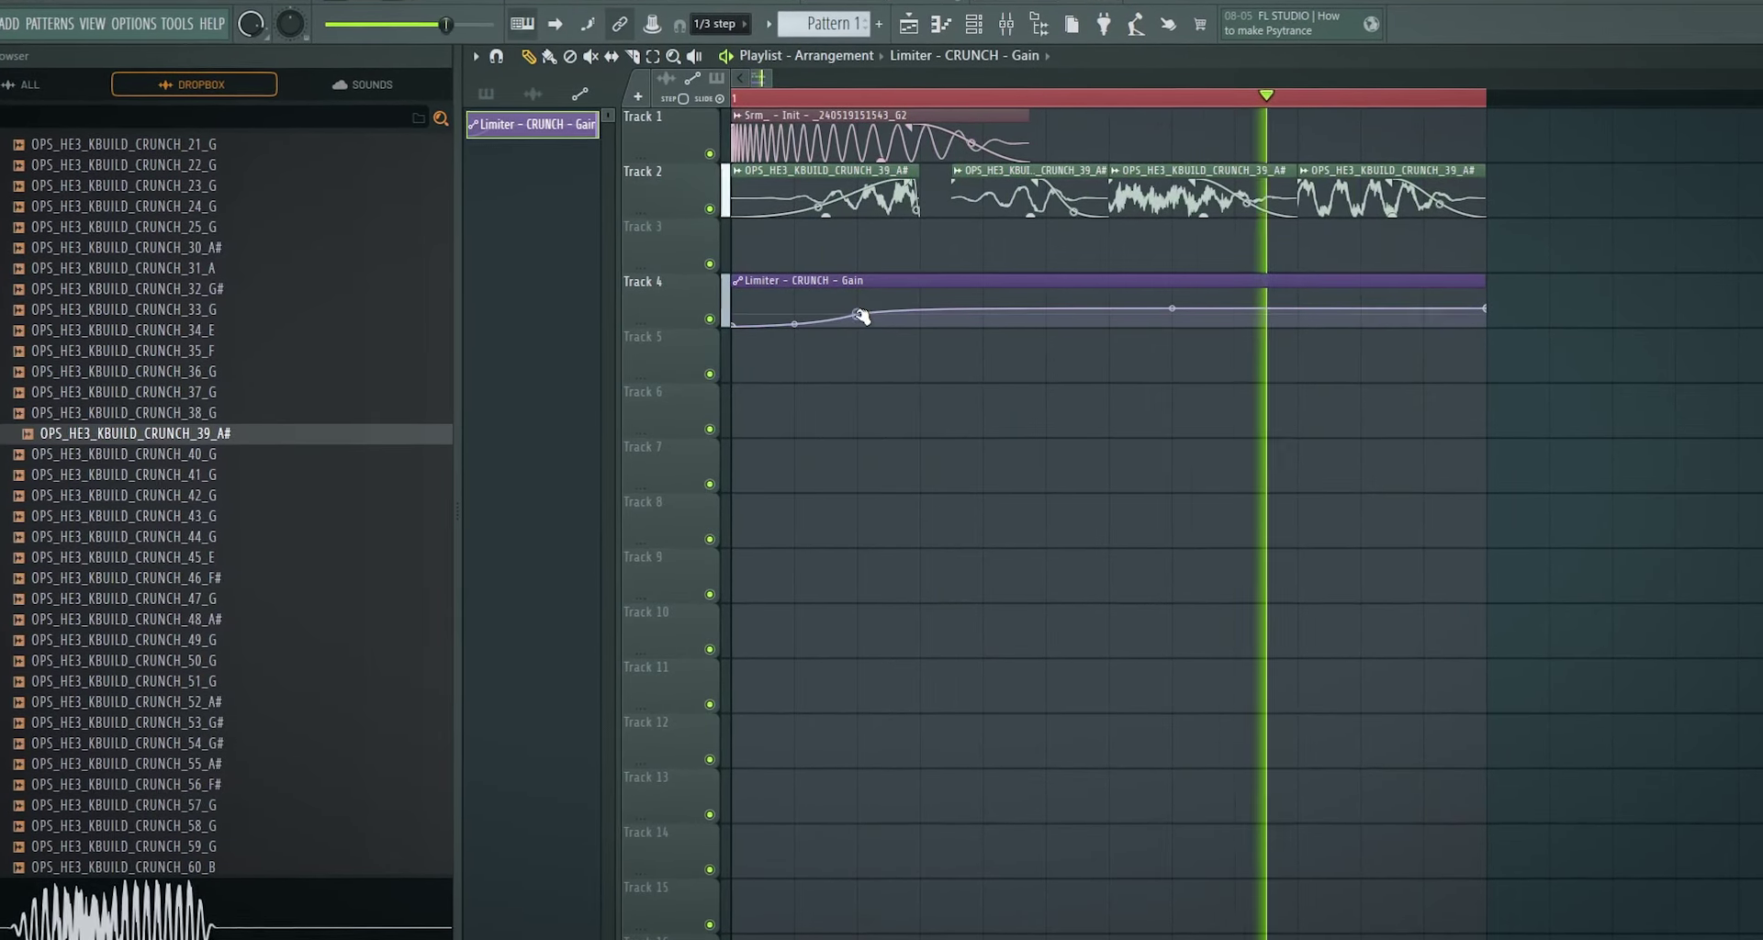
{"action": "key", "text": "space"}
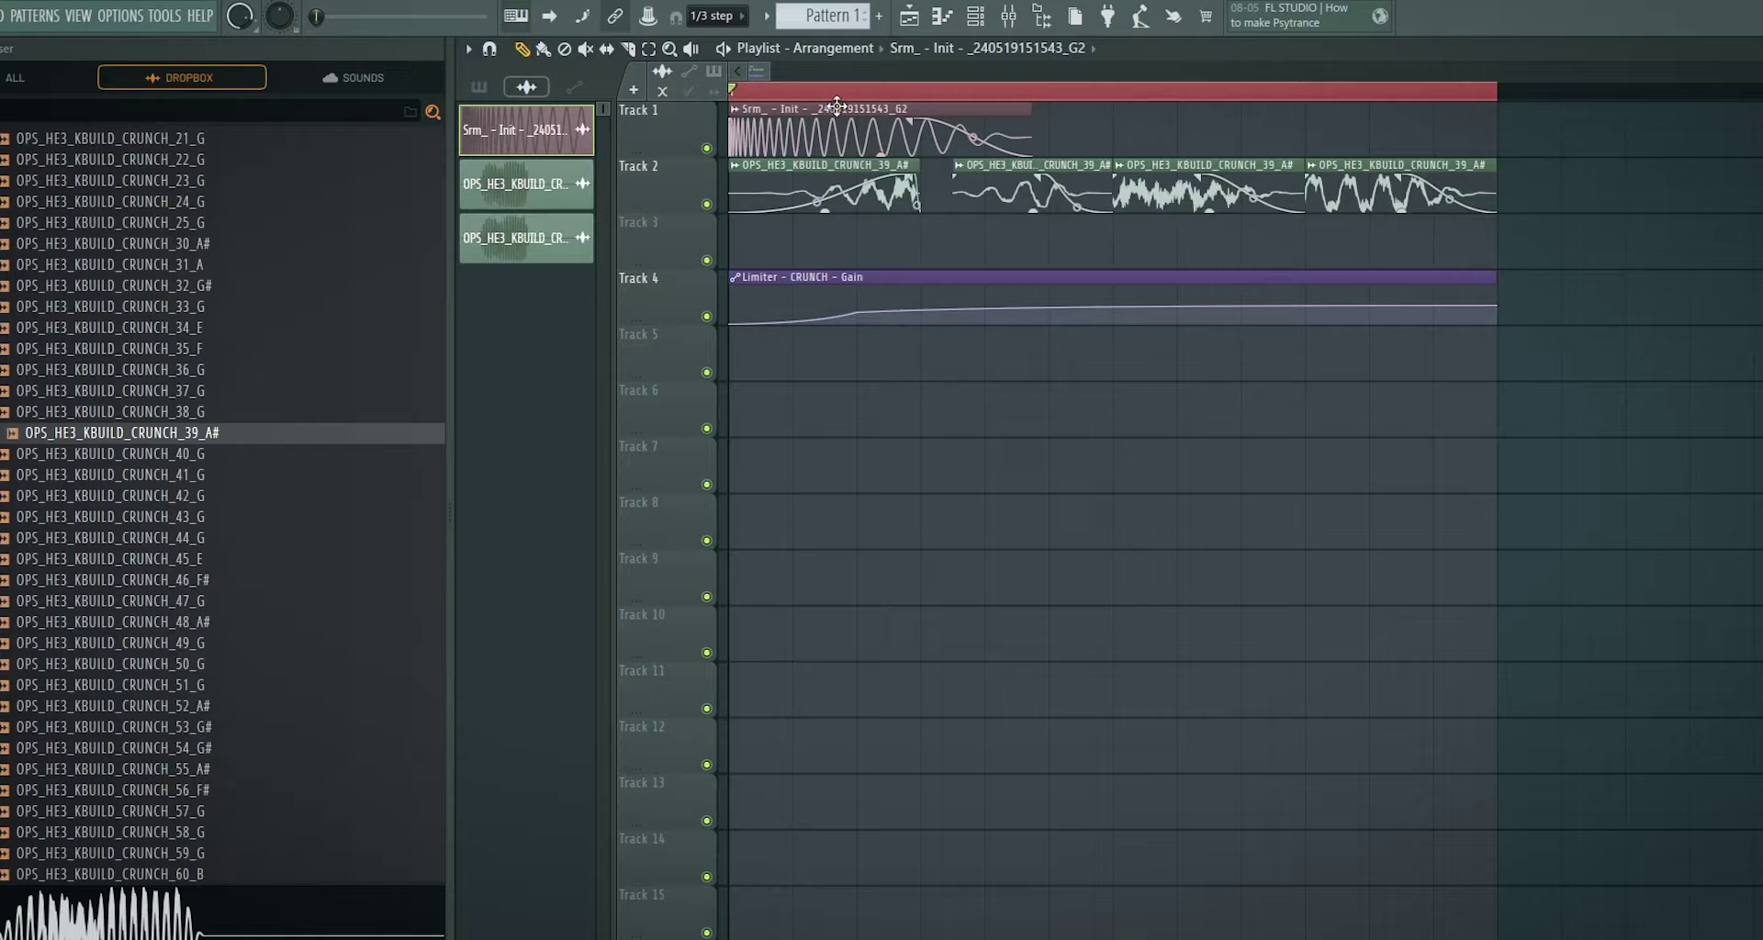
- Add Fruity Soft Clipper in slot 9 and Oxford Inflator Native in slot 10 of the KICK BUZZ track
{"action": "double_click", "coordinate": [909, 110]}
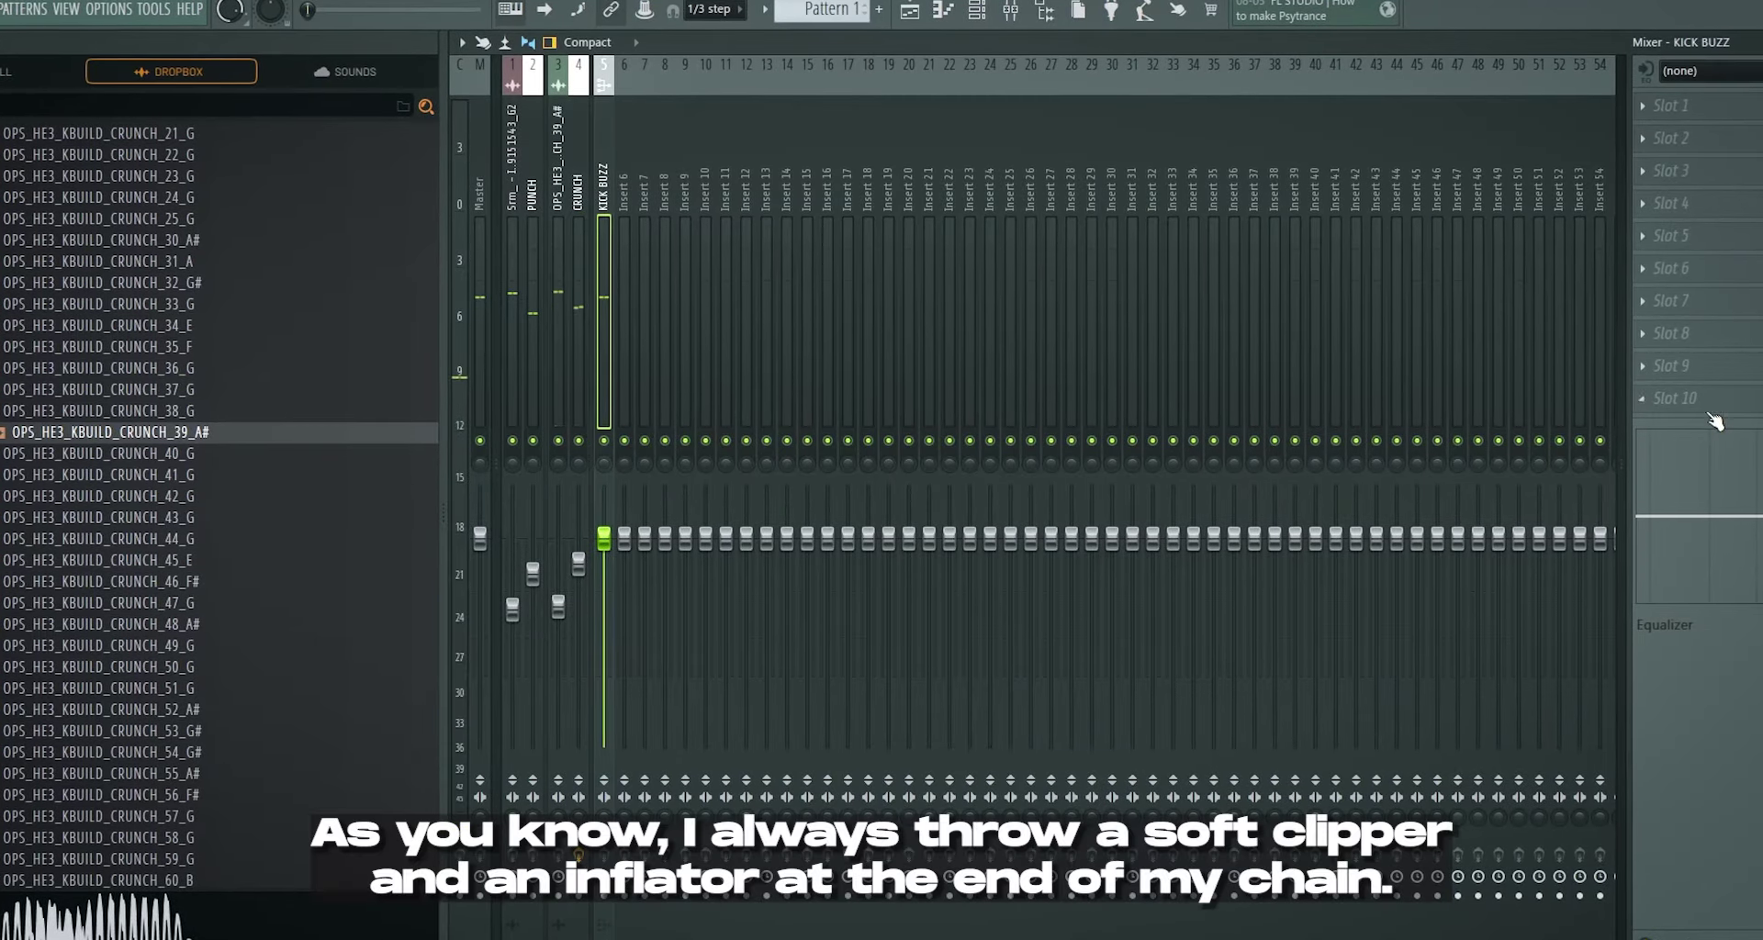
{"action": "left_click", "coordinate": [1671, 398]}
{"action": "mouse_move", "coordinate": [1654, 425]}
{"action": "left_click", "coordinate": [1070, 355]}
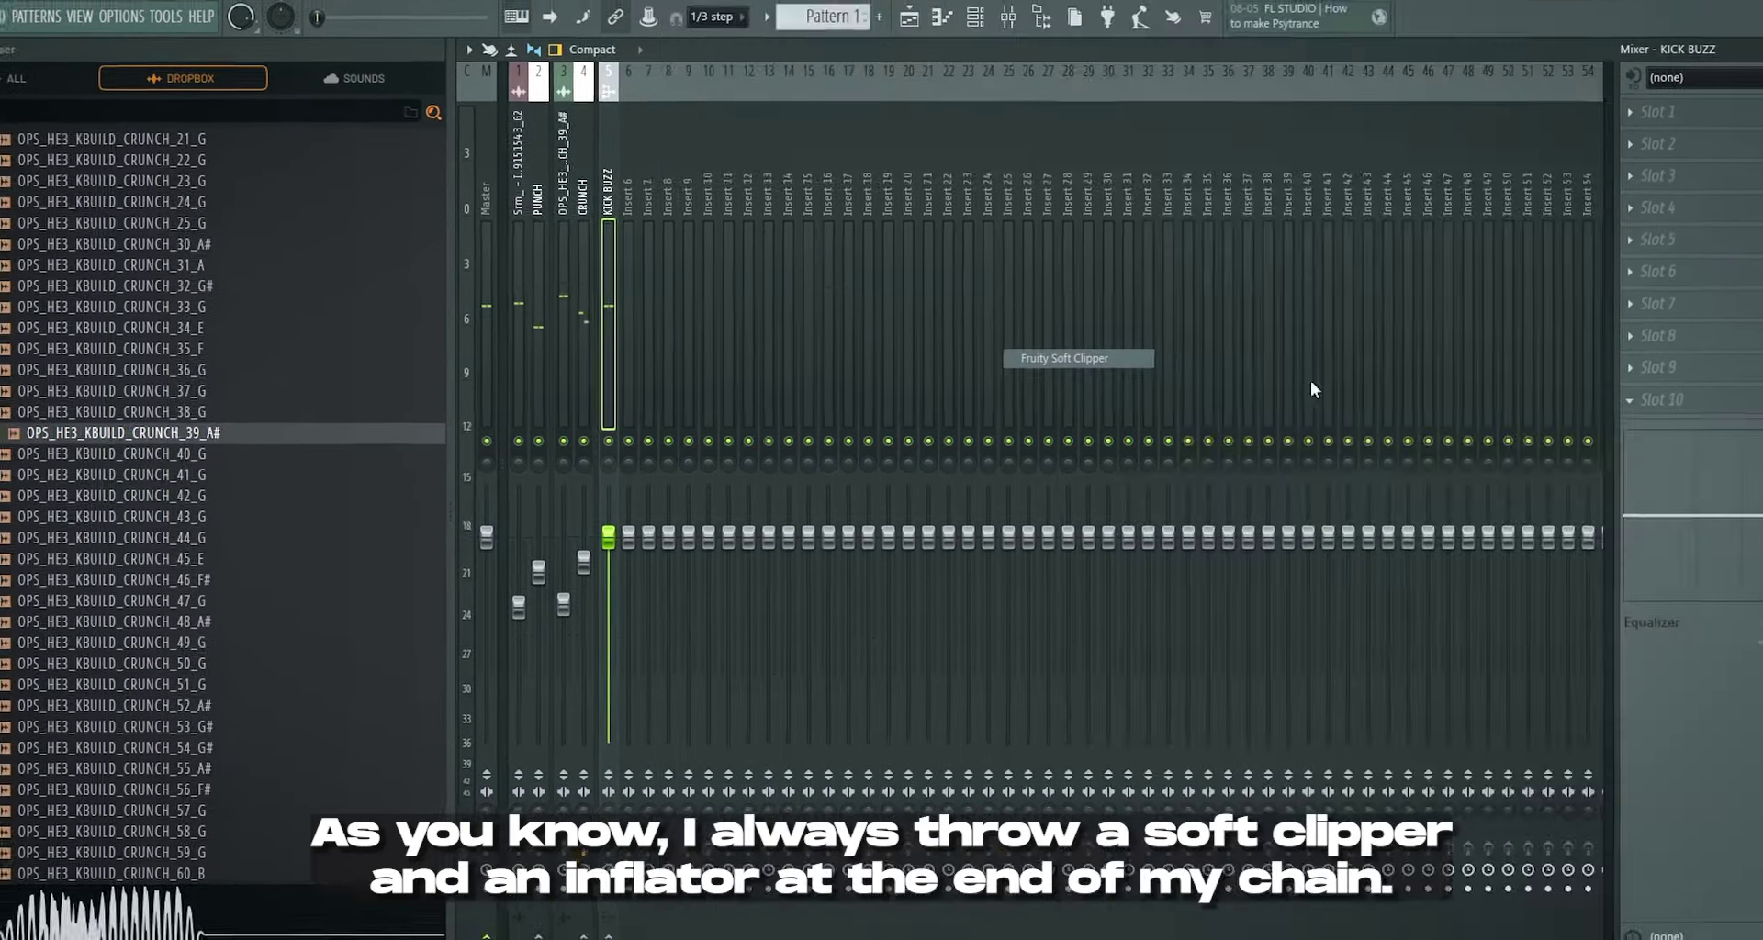
{"action": "left_click", "coordinate": [1599, 405]}
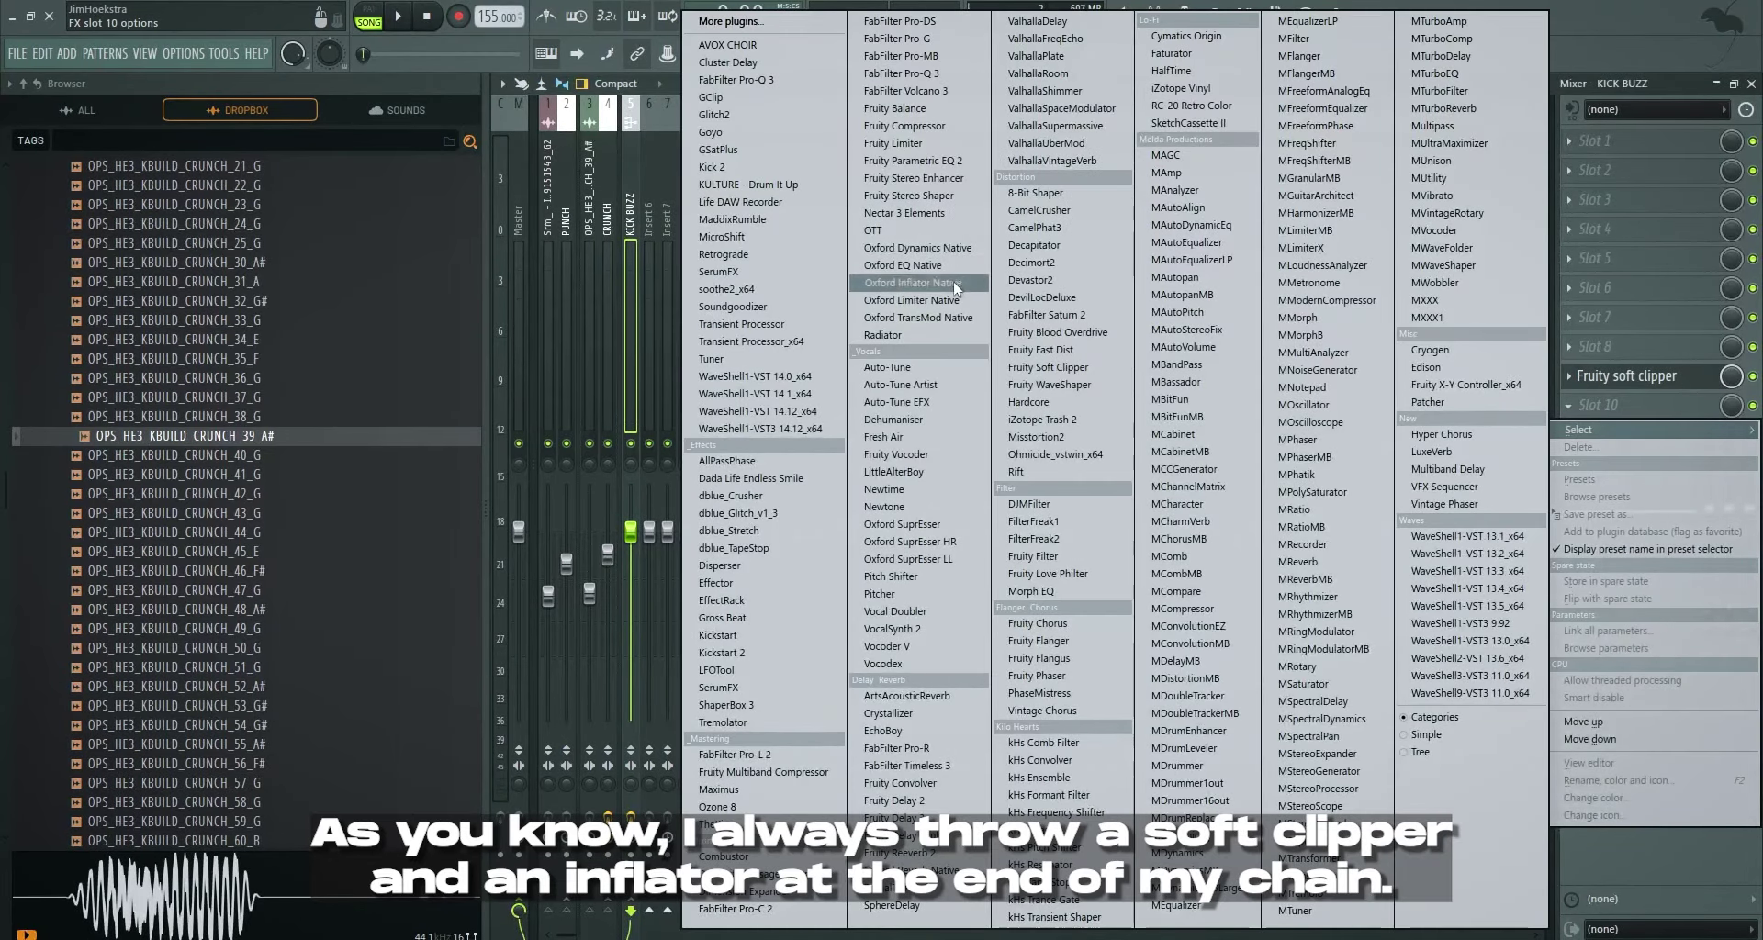
{"action": "left_click", "coordinate": [956, 287]}
- Load Fruity WaveShaper in slot 10 instead, set its end point to Half sine mode, and bend the curve upward during playback
{"action": "left_click", "coordinate": [1577, 407]}
{"action": "mouse_move", "coordinate": [1583, 430]}
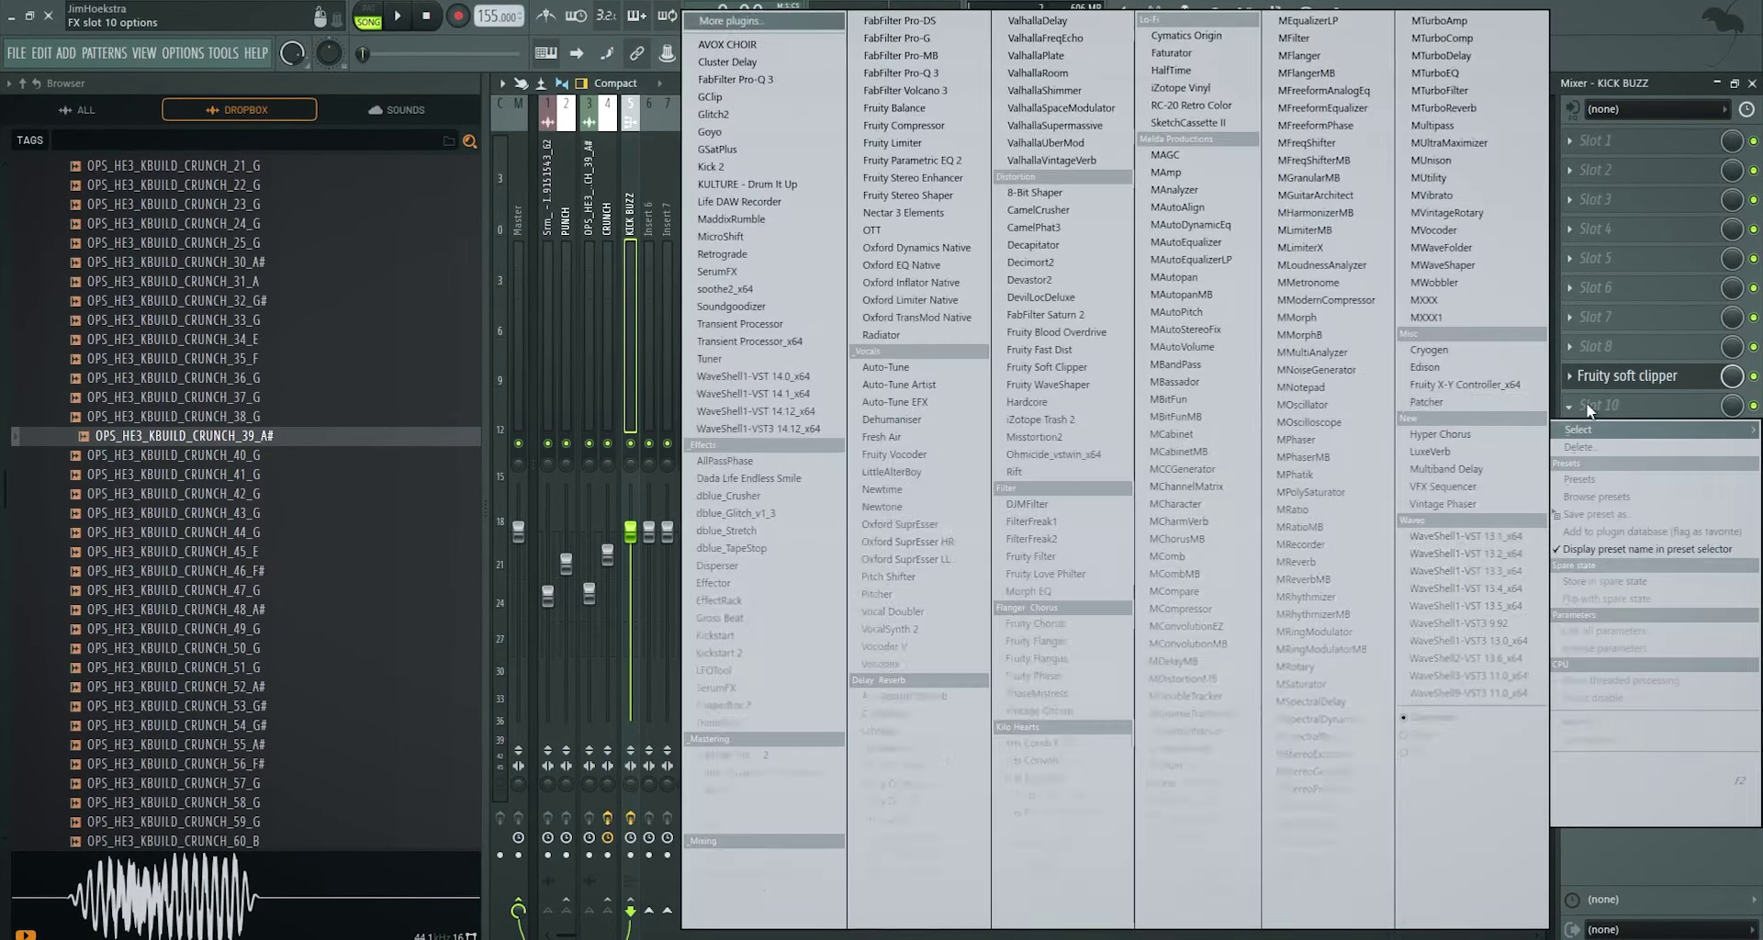
{"action": "left_click", "coordinate": [1089, 393]}
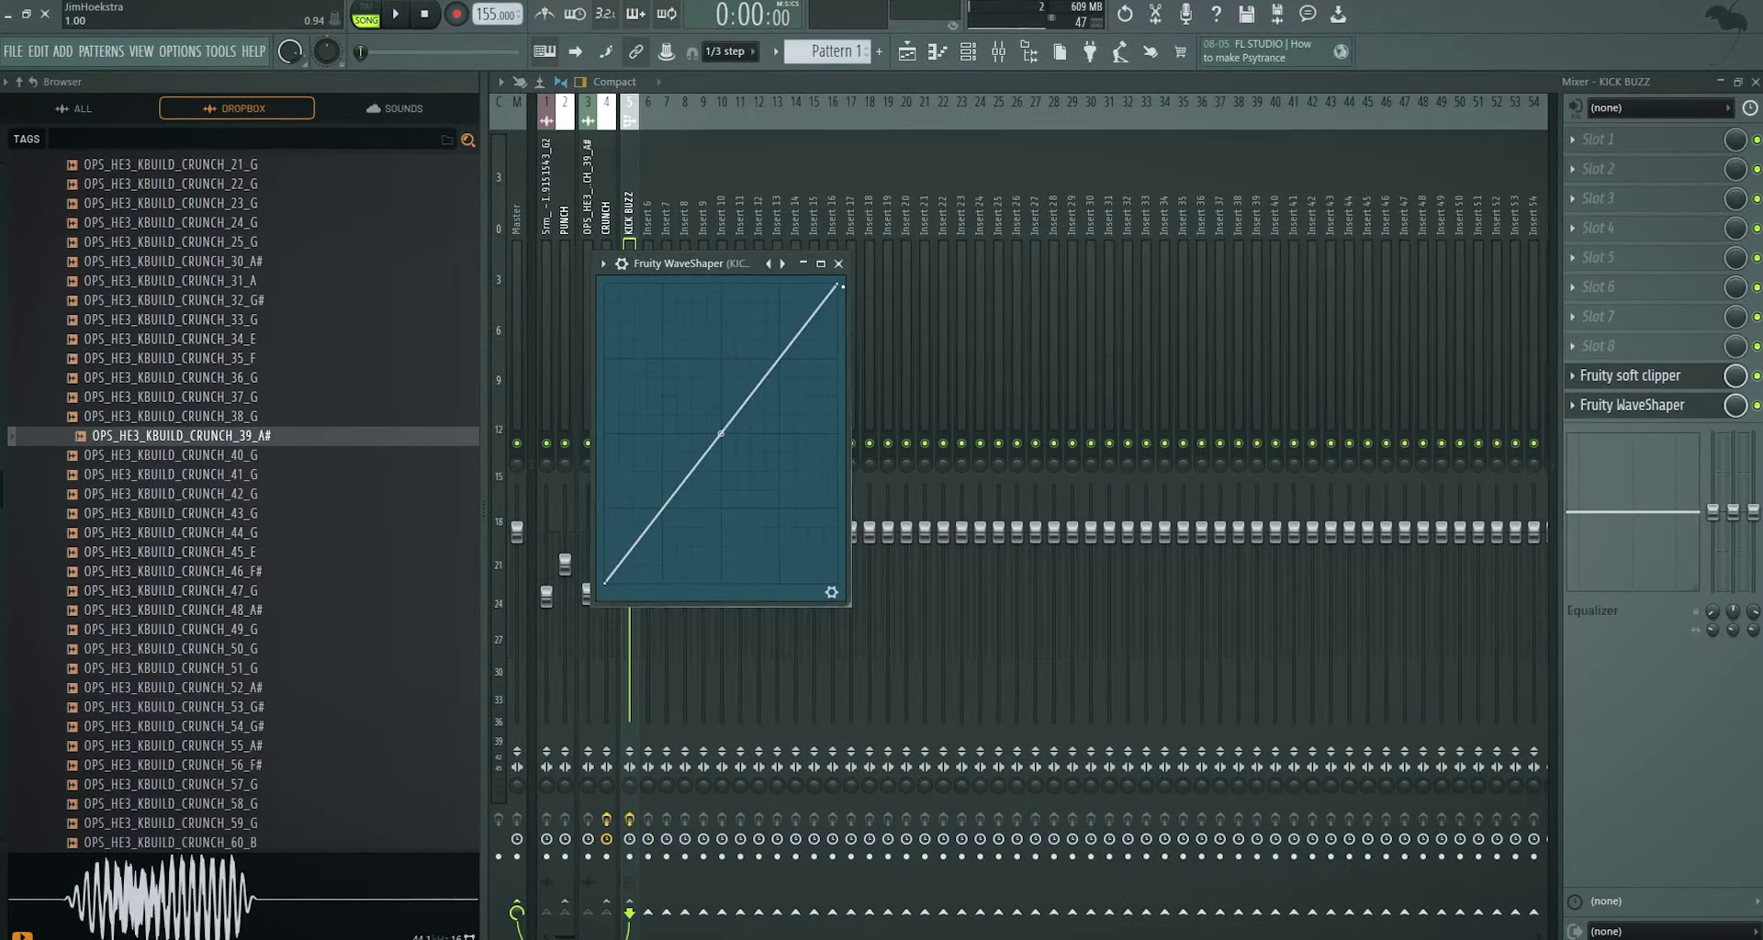
{"action": "right_click", "coordinate": [834, 283]}
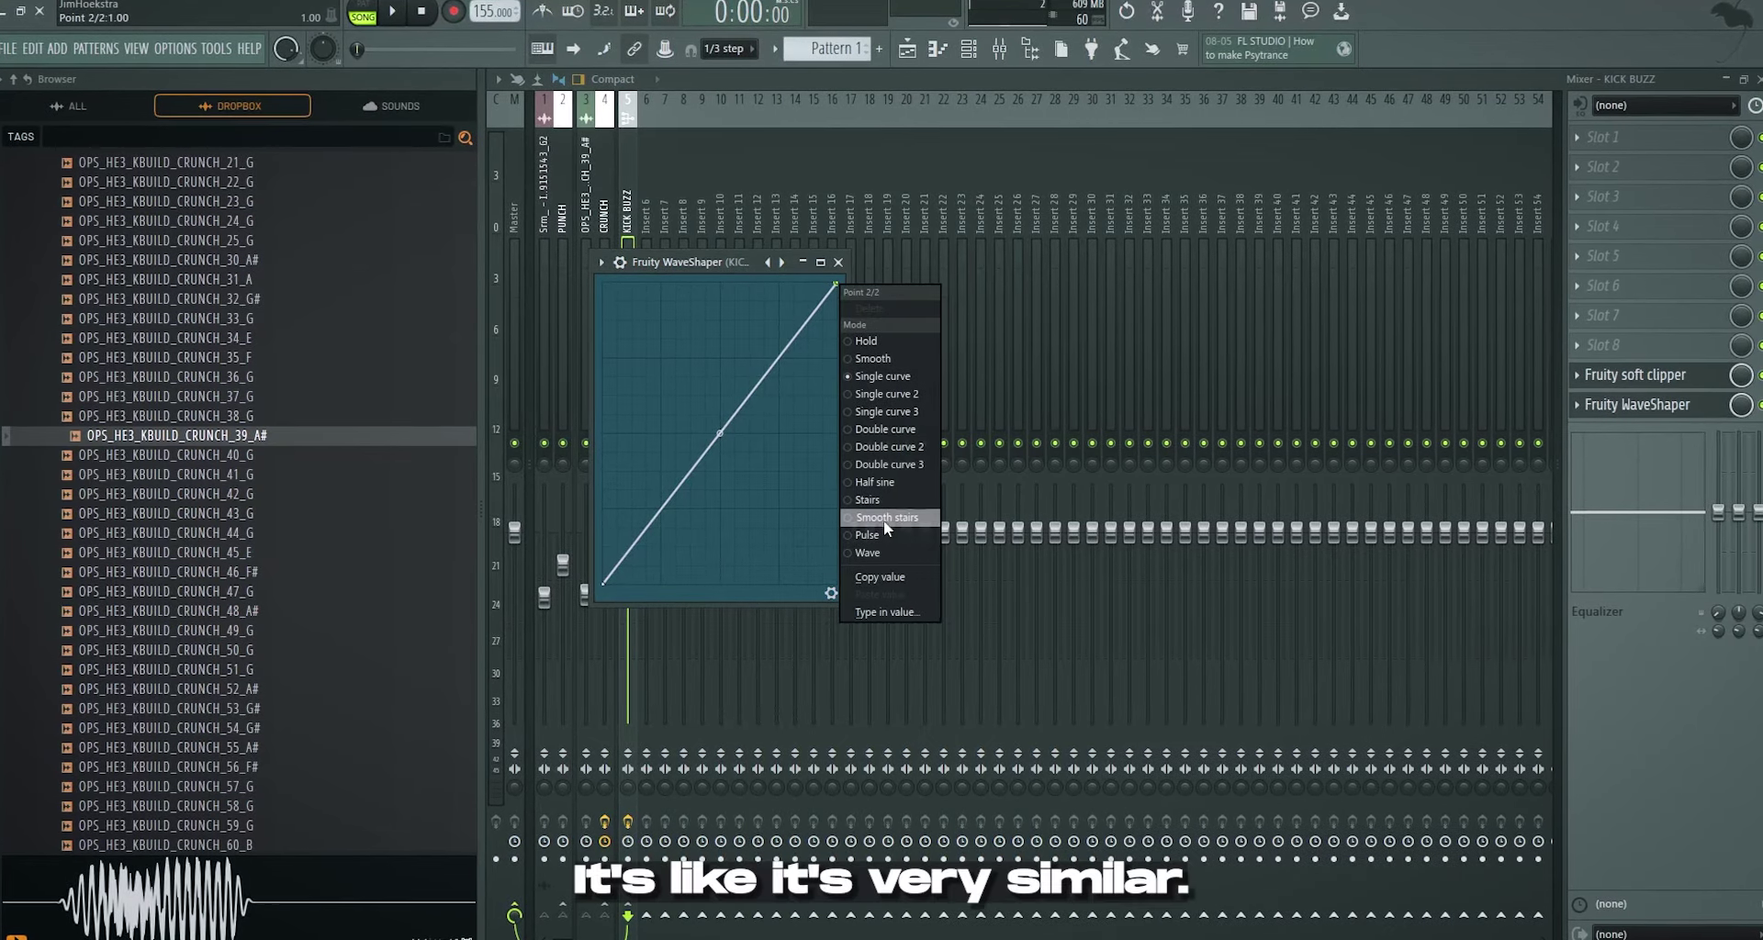
{"action": "left_click", "coordinate": [886, 481]}
{"action": "key", "text": "space"}
{"action": "left_click_drag", "start_coordinate": [720, 432], "coordinate": [772, 389]}
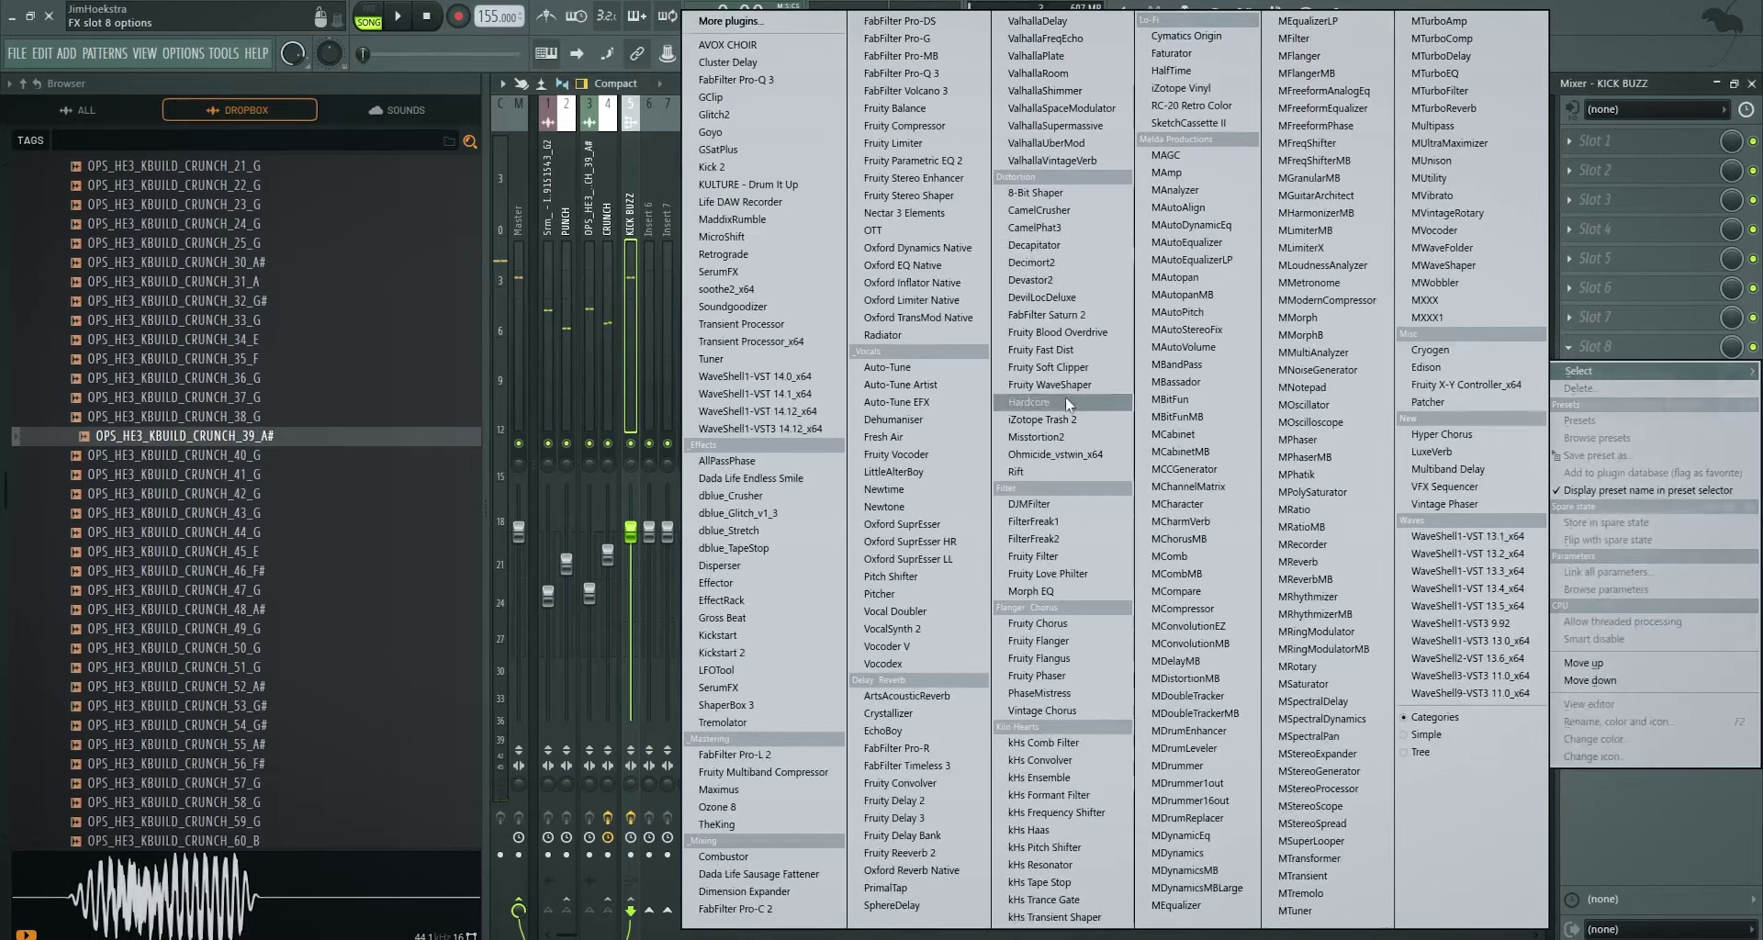
- Add another Fruity Soft Clipper in slot 8 and Fruity Parametric EQ 2 in slot 6 of the KICK BUZZ track
{"action": "left_click", "coordinate": [1061, 367]}
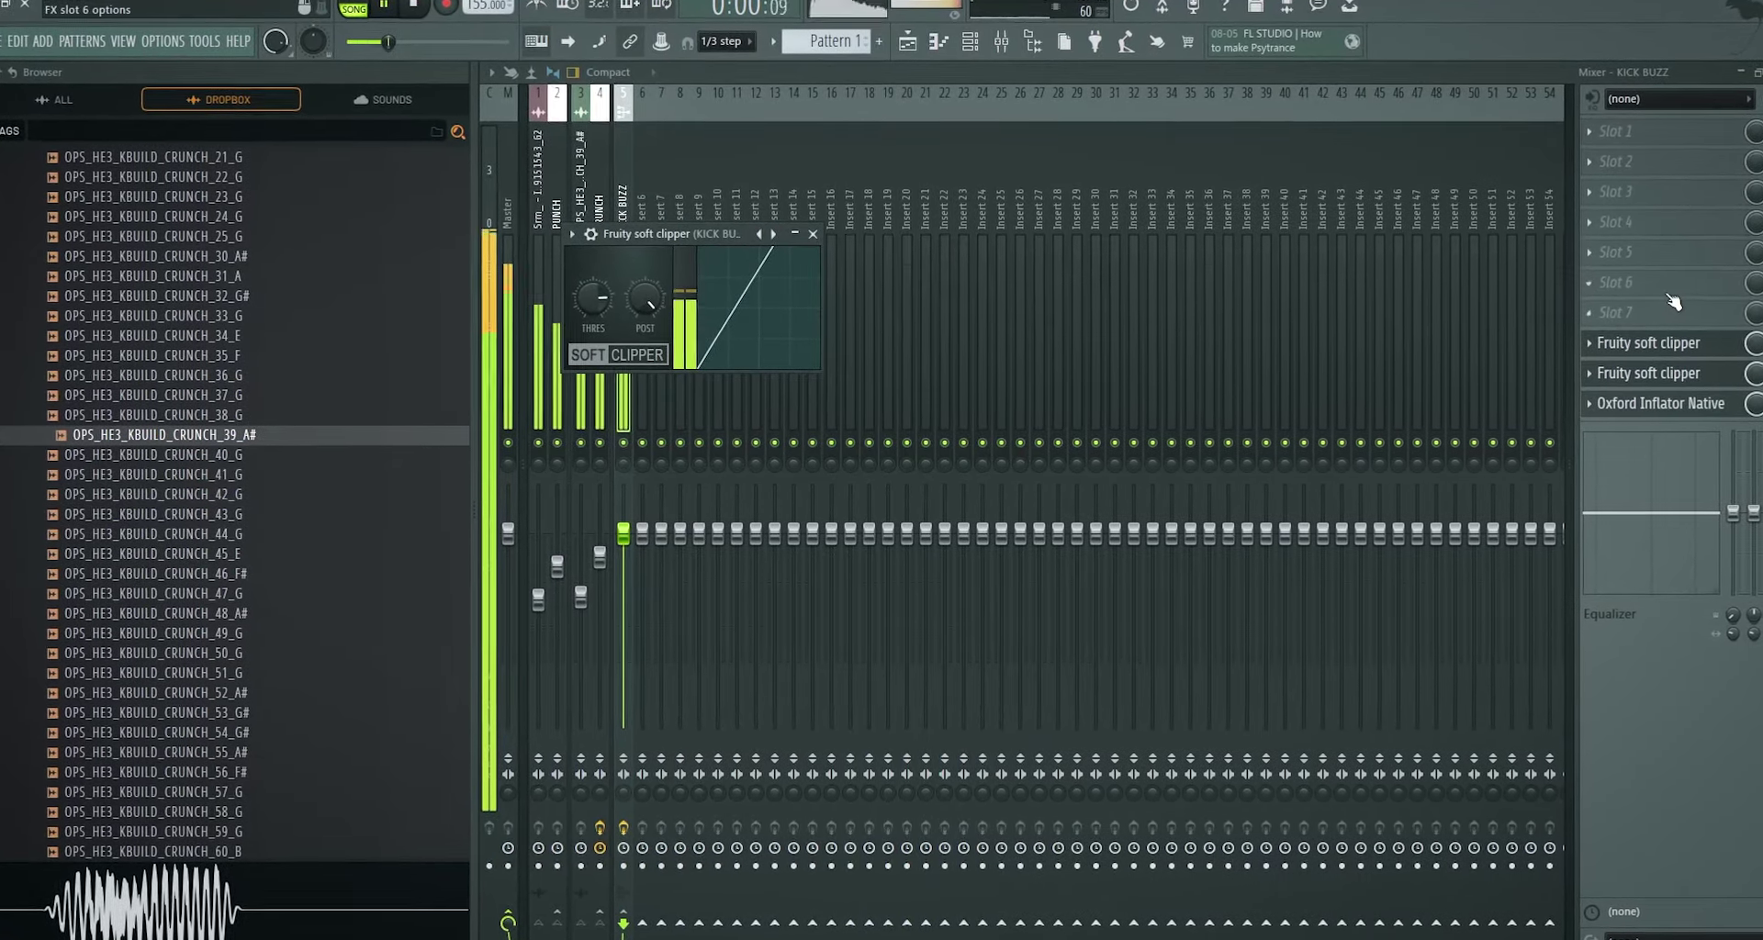
{"action": "left_click", "coordinate": [922, 154]}
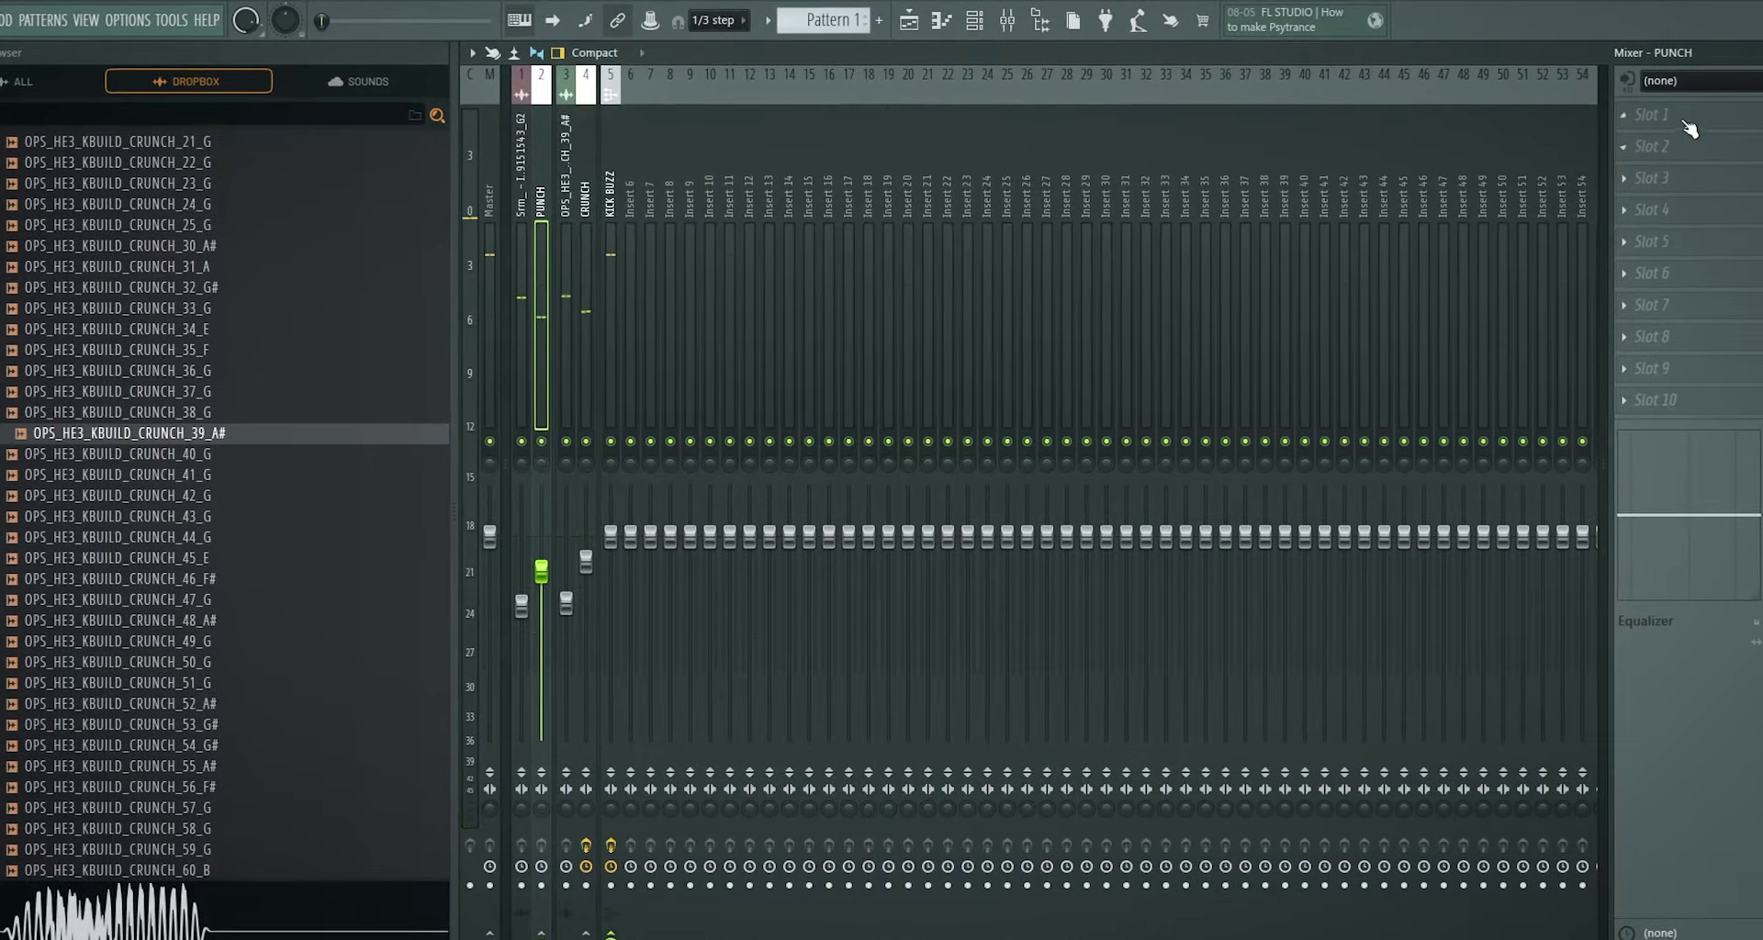
- Add Fruity Parametric EQ 2 in slot 1 of the PUNCH track and boost the highs with bands 5 and 6 and the mids with band 4
{"action": "left_click", "coordinate": [1680, 128]}
{"action": "left_click", "coordinate": [922, 135]}
{"action": "left_click_drag", "start_coordinate": [782, 311], "coordinate": [941, 242]}
{"action": "left_click_drag", "start_coordinate": [836, 309], "coordinate": [932, 287]}
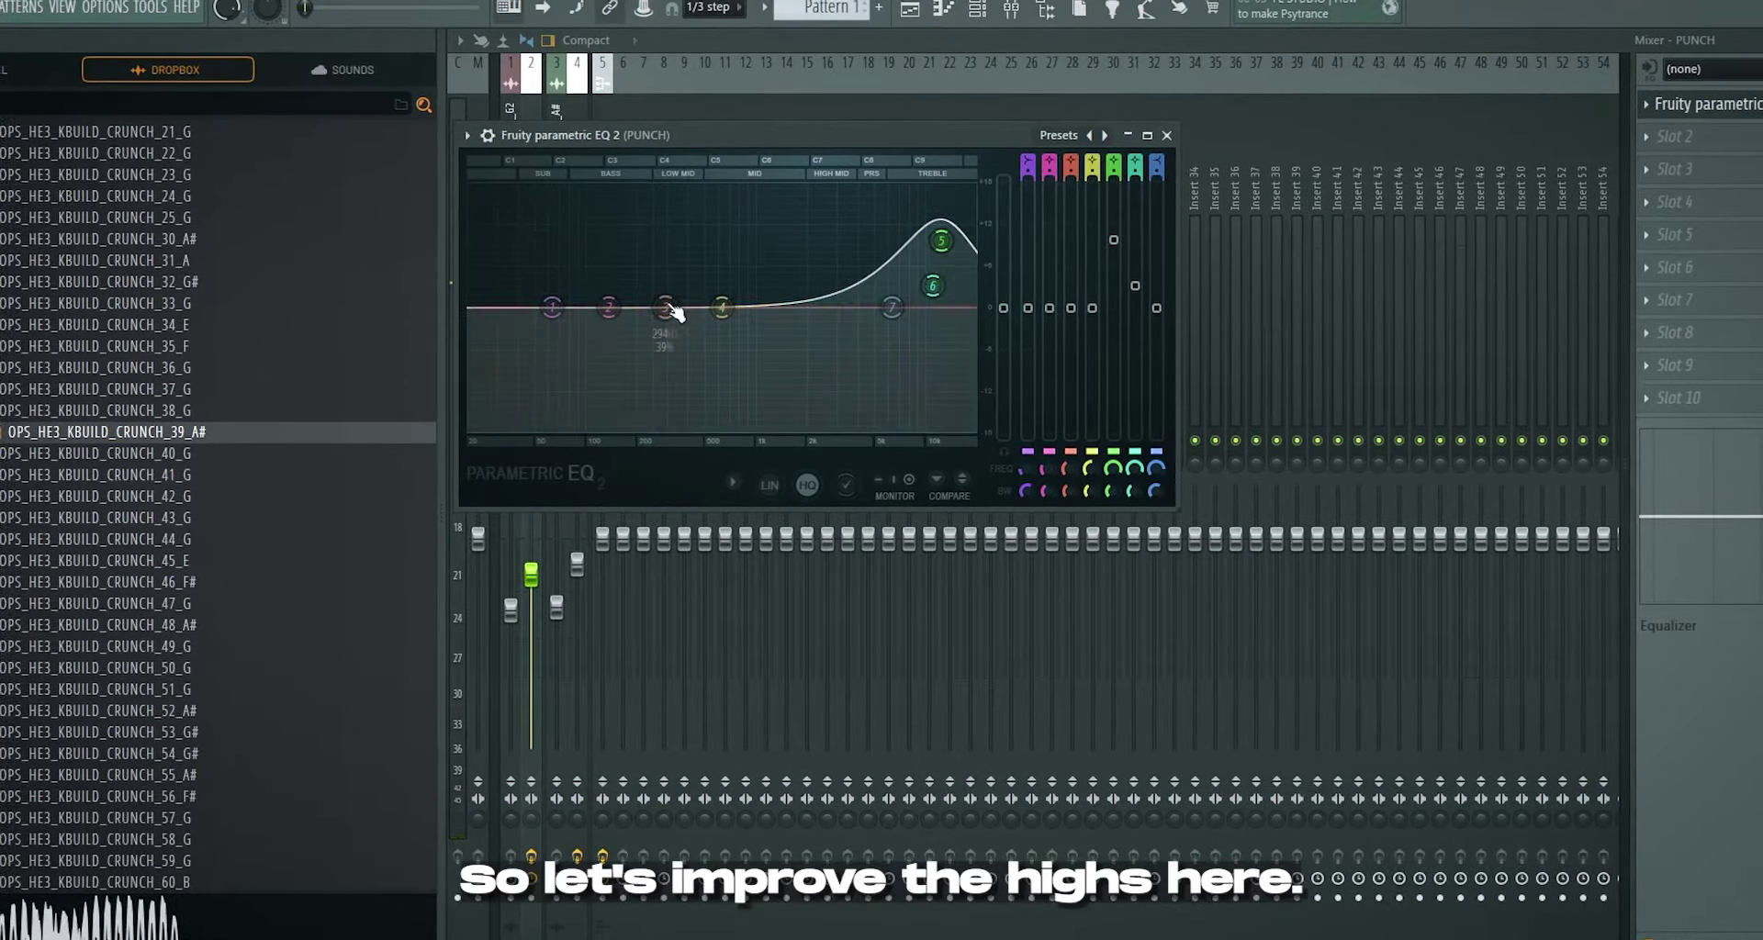
{"action": "left_click_drag", "start_coordinate": [722, 308], "coordinate": [821, 270]}
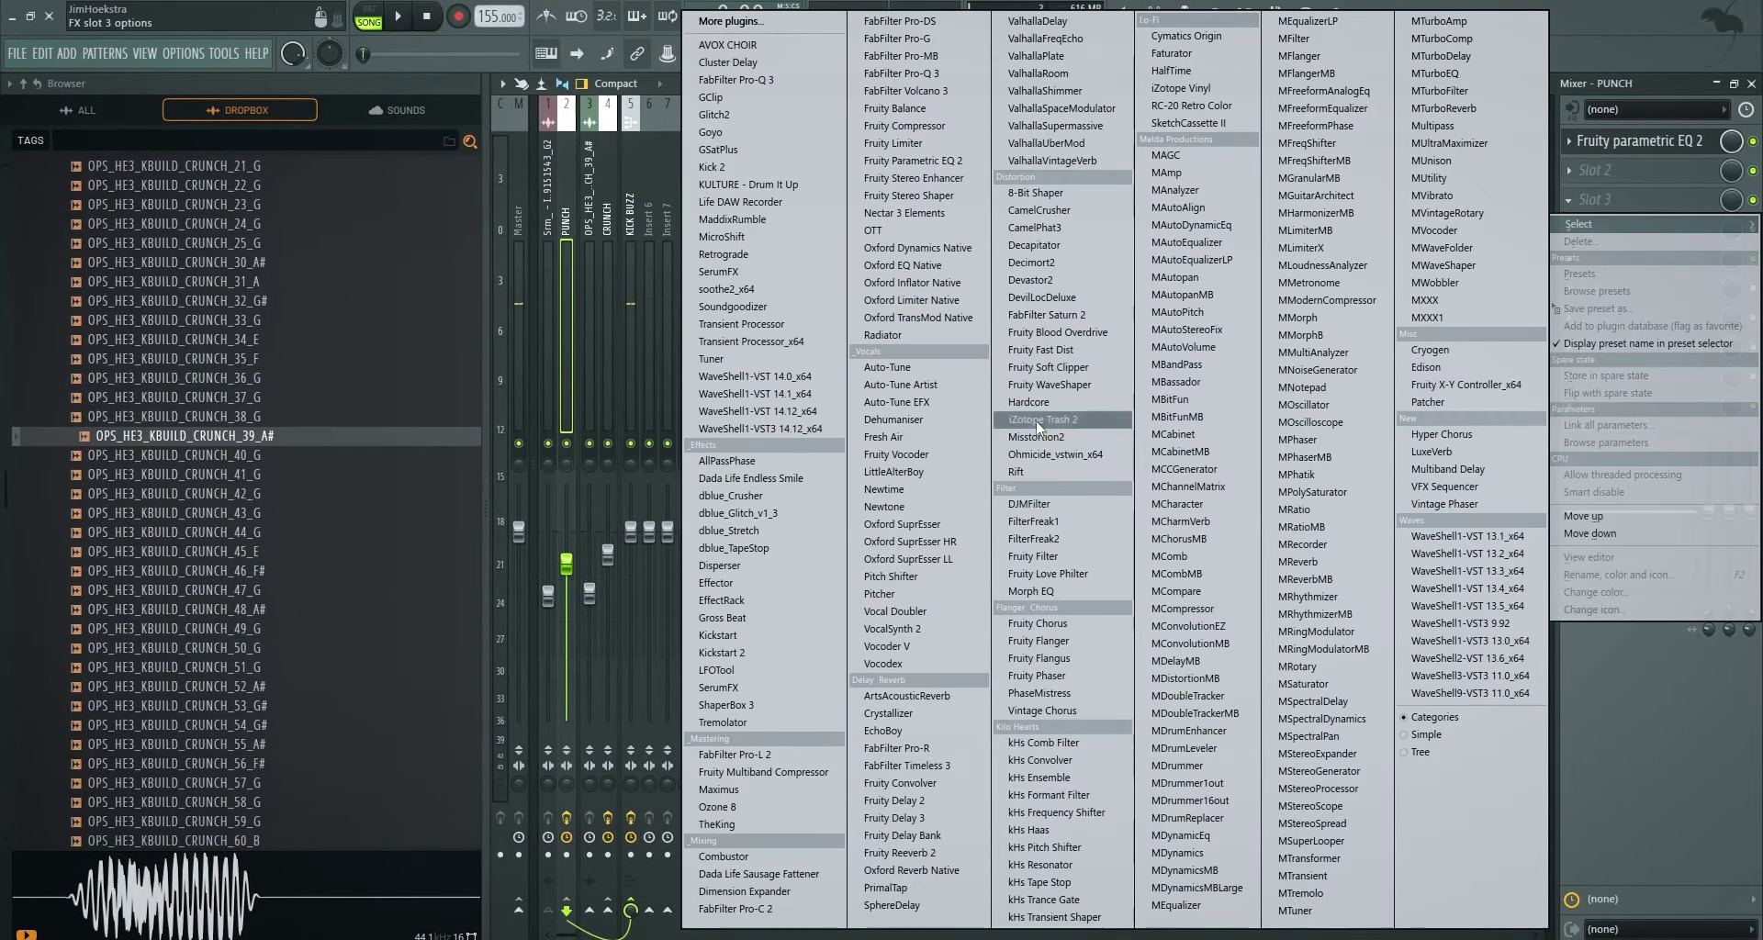
- Add kHs Transient Shaper in slot 3 of the PUNCH track, adjust its attack, and audition the kick after checking the KICK BUZZ Inflator
{"action": "left_click", "coordinate": [1054, 916]}
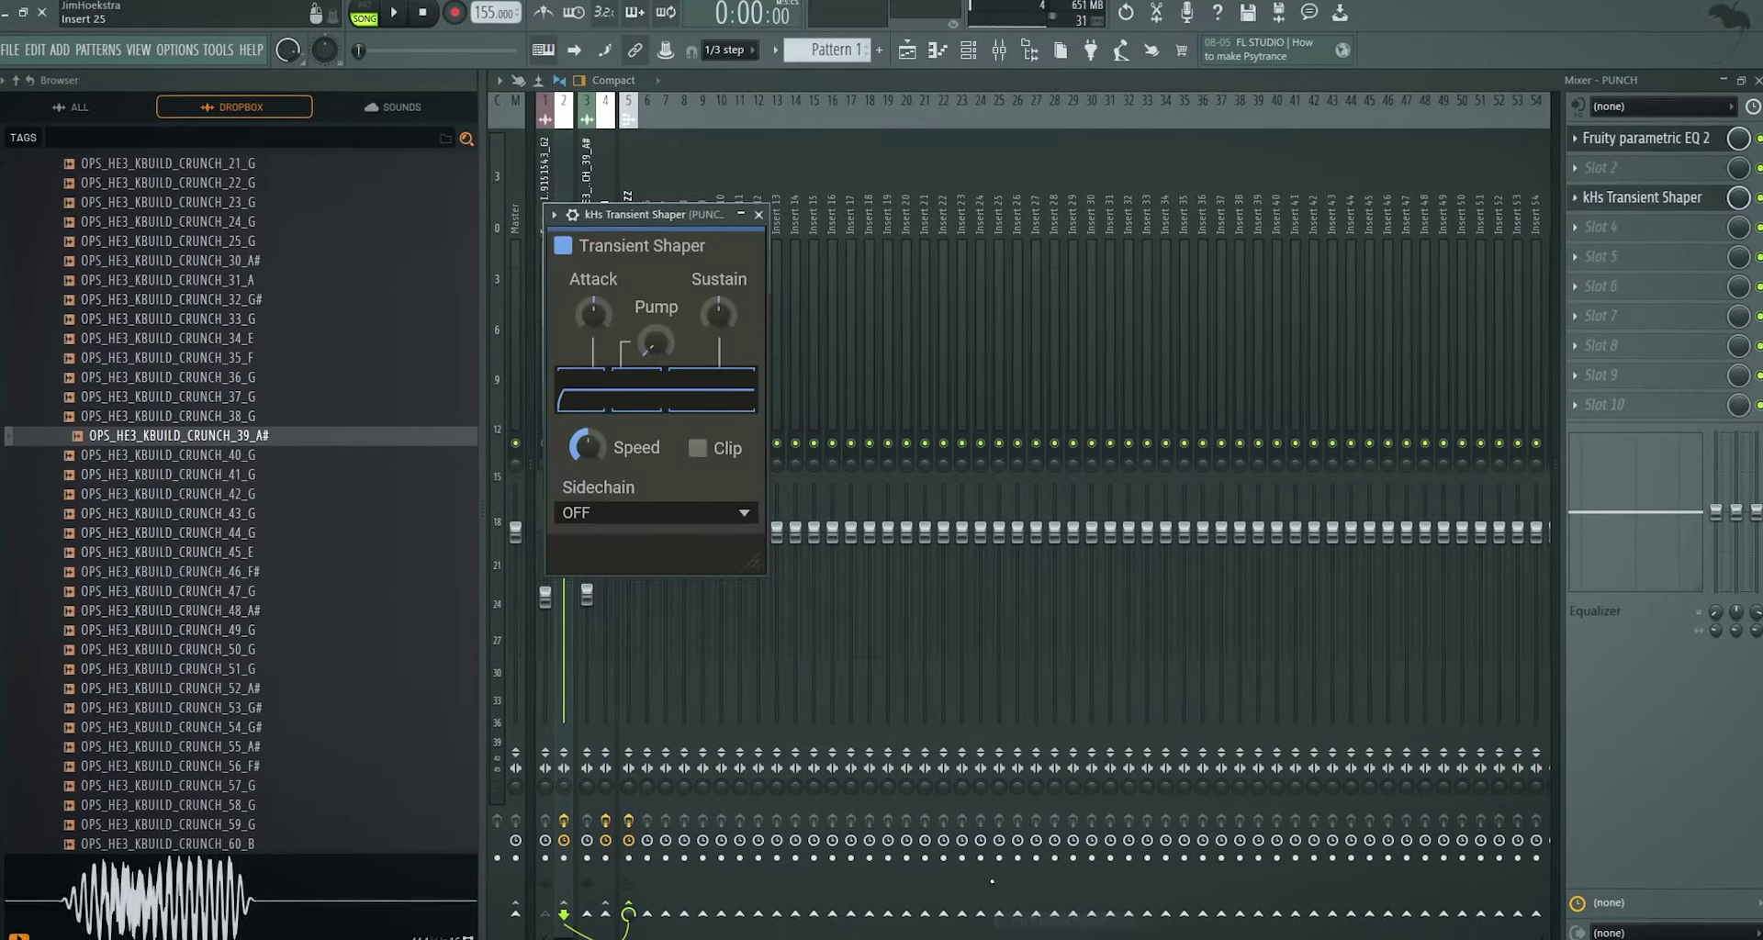
{"action": "mouse_move", "coordinate": [593, 314]}
{"action": "left_mouse_down"}
{"action": "mouse_move", "coordinate": [612, 264]}
{"action": "mouse_move", "coordinate": [592, 320]}
{"action": "left_mouse_up"}
{"action": "key", "text": "space"}
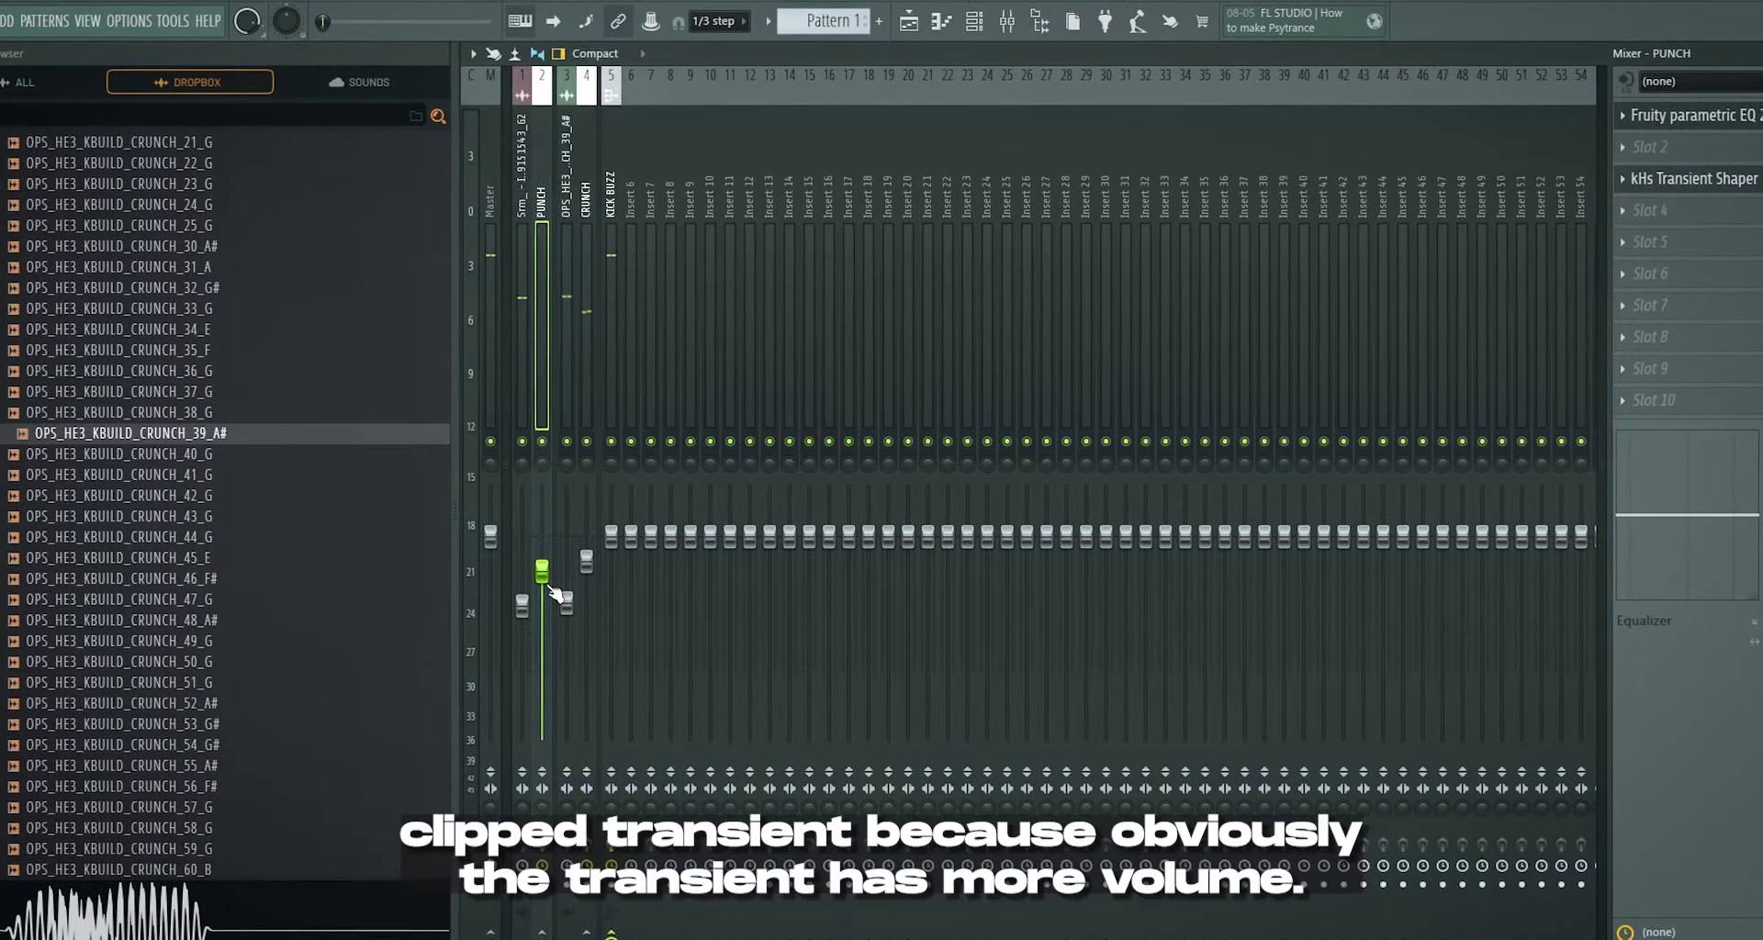
{"action": "left_click", "coordinate": [1717, 186]}
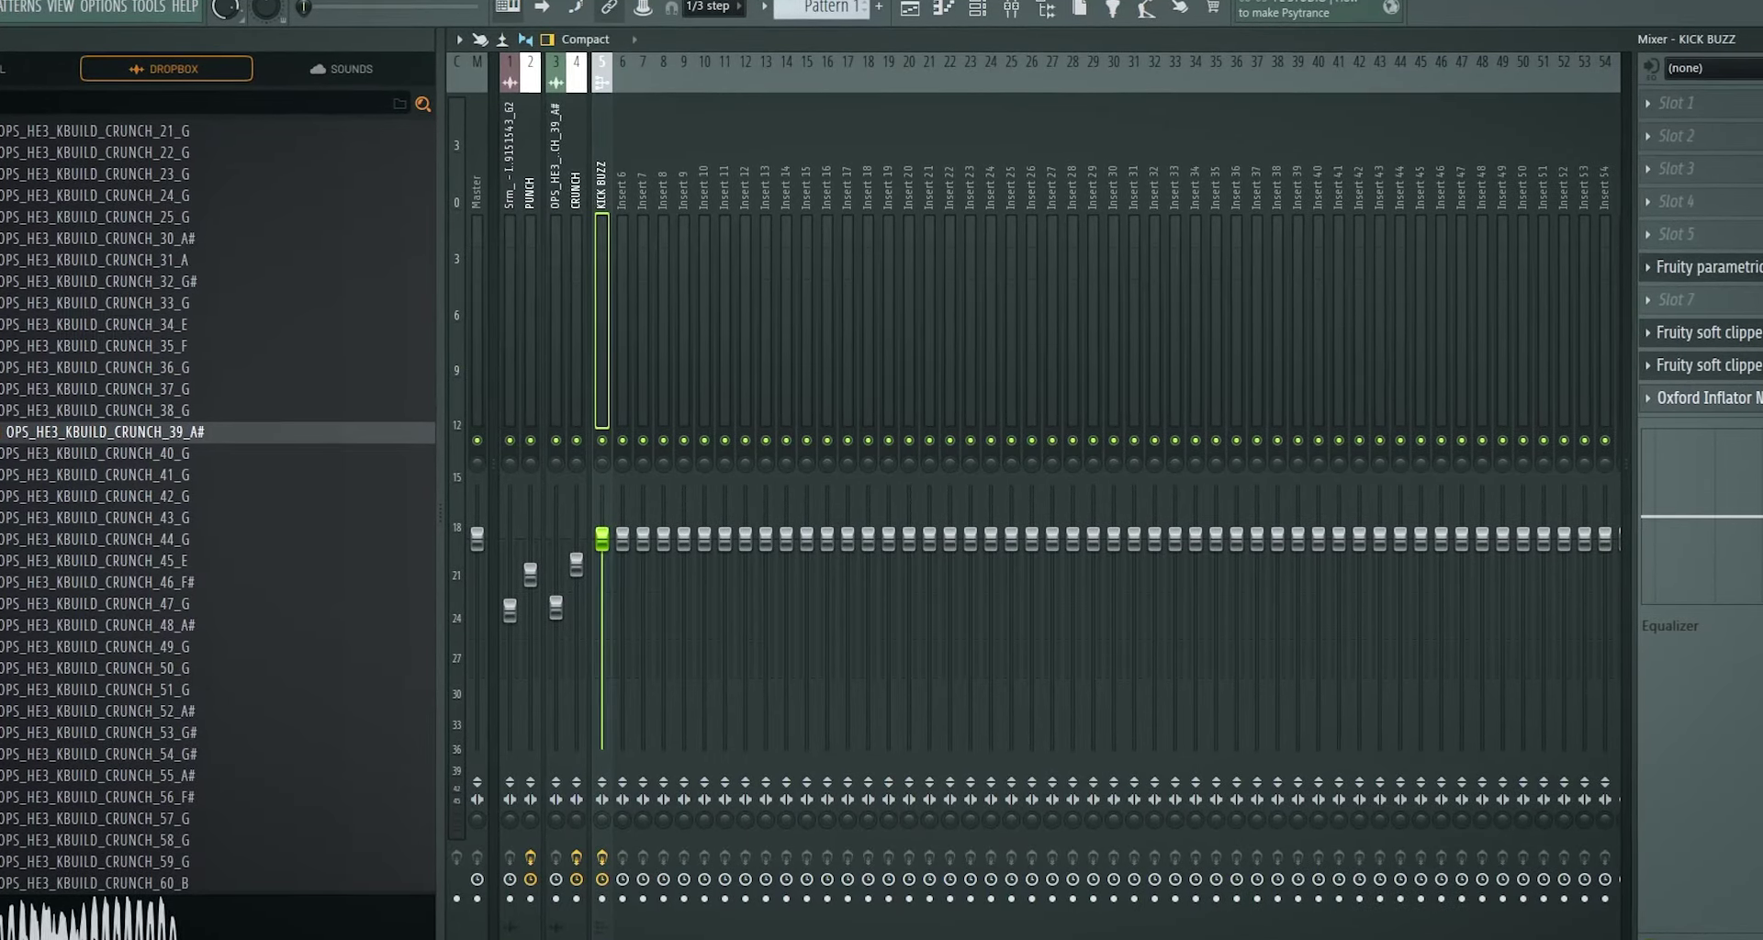
{"action": "left_click", "coordinate": [1704, 397]}
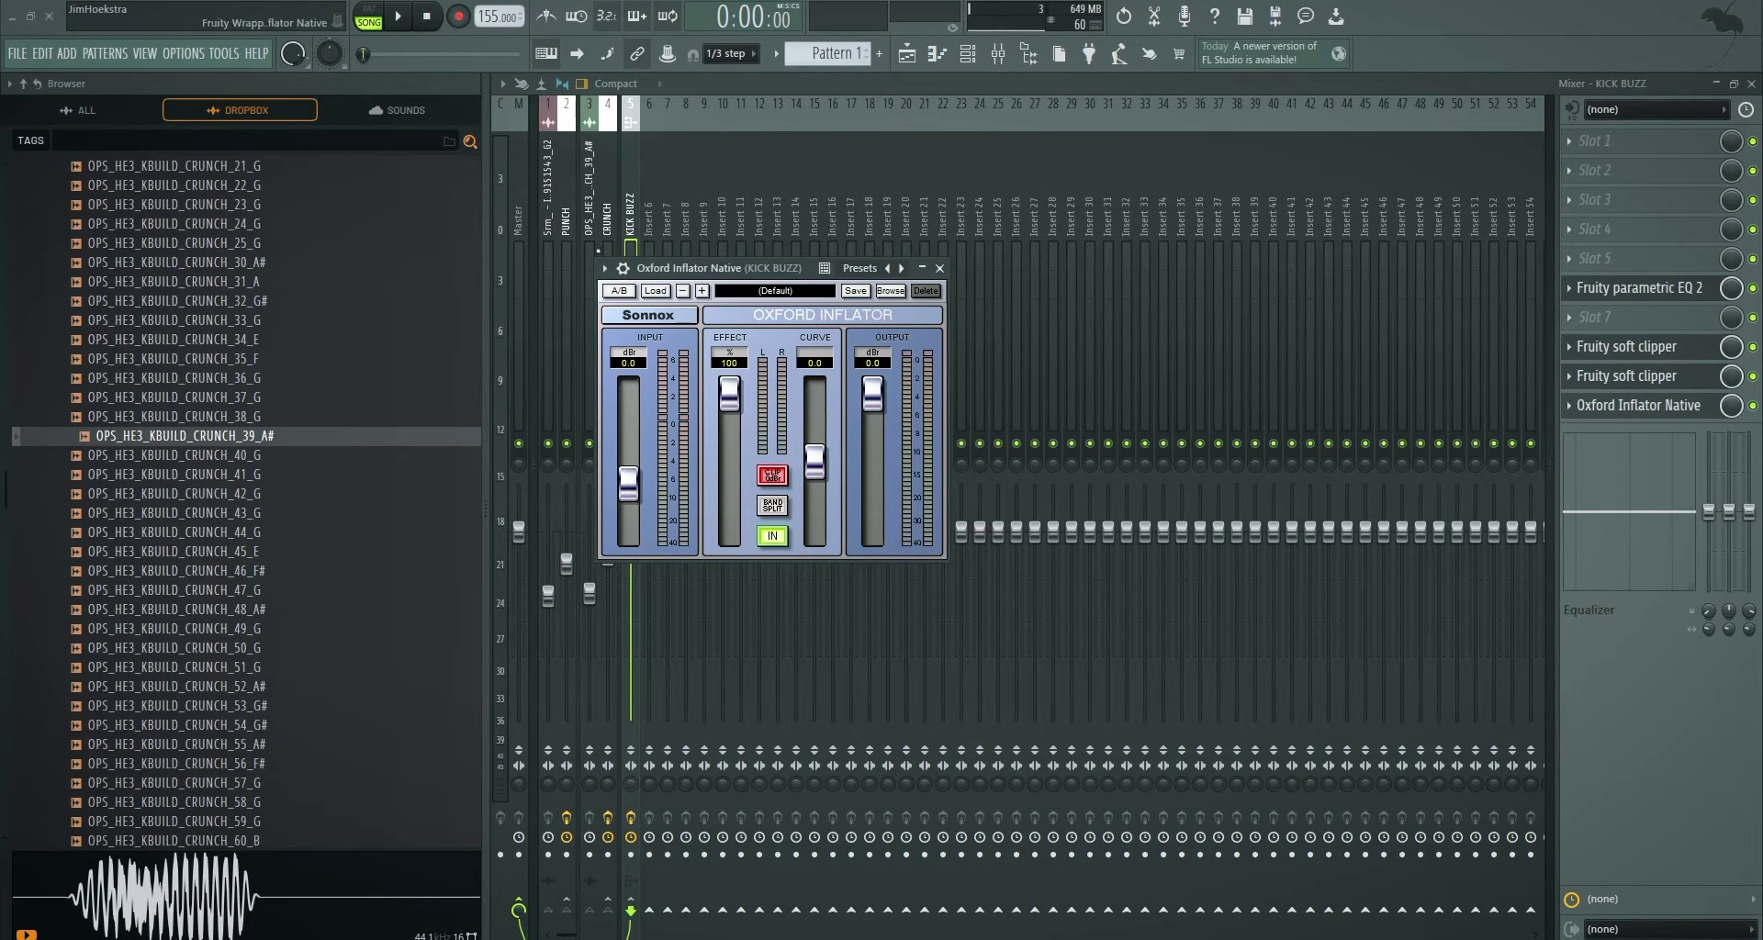
{"action": "left_click", "coordinate": [590, 244]}
{"action": "left_click", "coordinate": [566, 205]}
{"action": "key", "text": "space"}
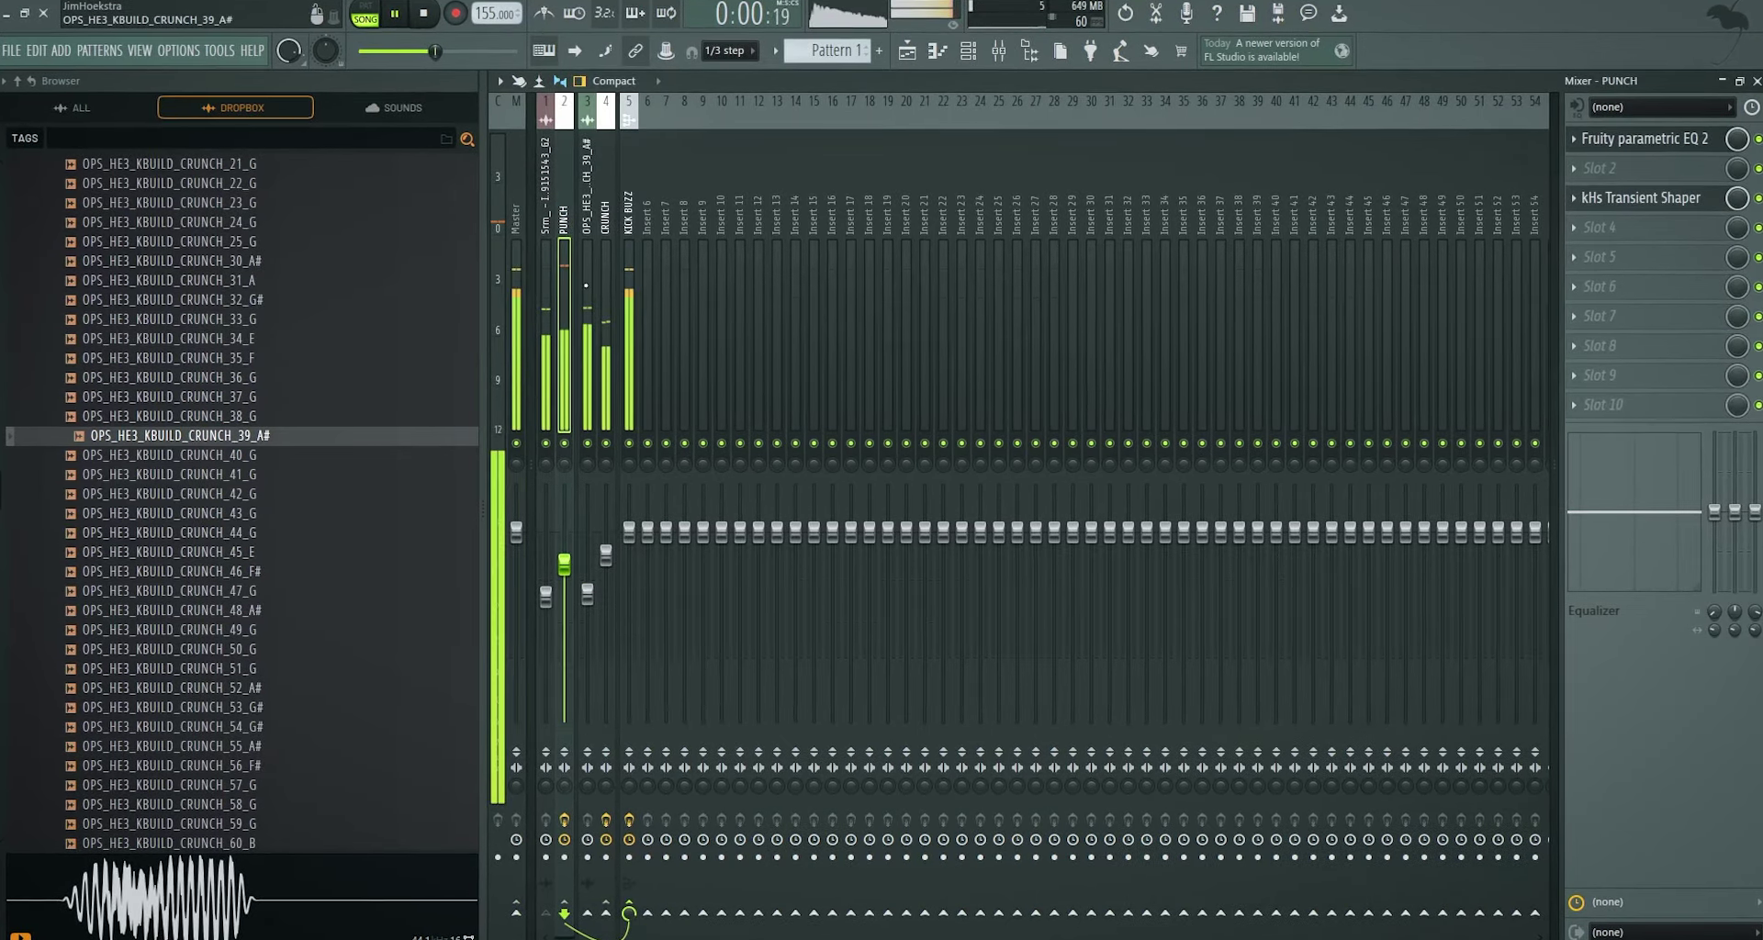
{"action": "key", "text": "space"}
- Add Fruity Parametric EQ 2 in slot 4 of PUNCH, cutting the low mids around 300 Hz and slightly boosting band 4
{"action": "left_click", "coordinate": [1640, 141]}
{"action": "left_click", "coordinate": [1635, 229]}
{"action": "left_click", "coordinate": [915, 157]}
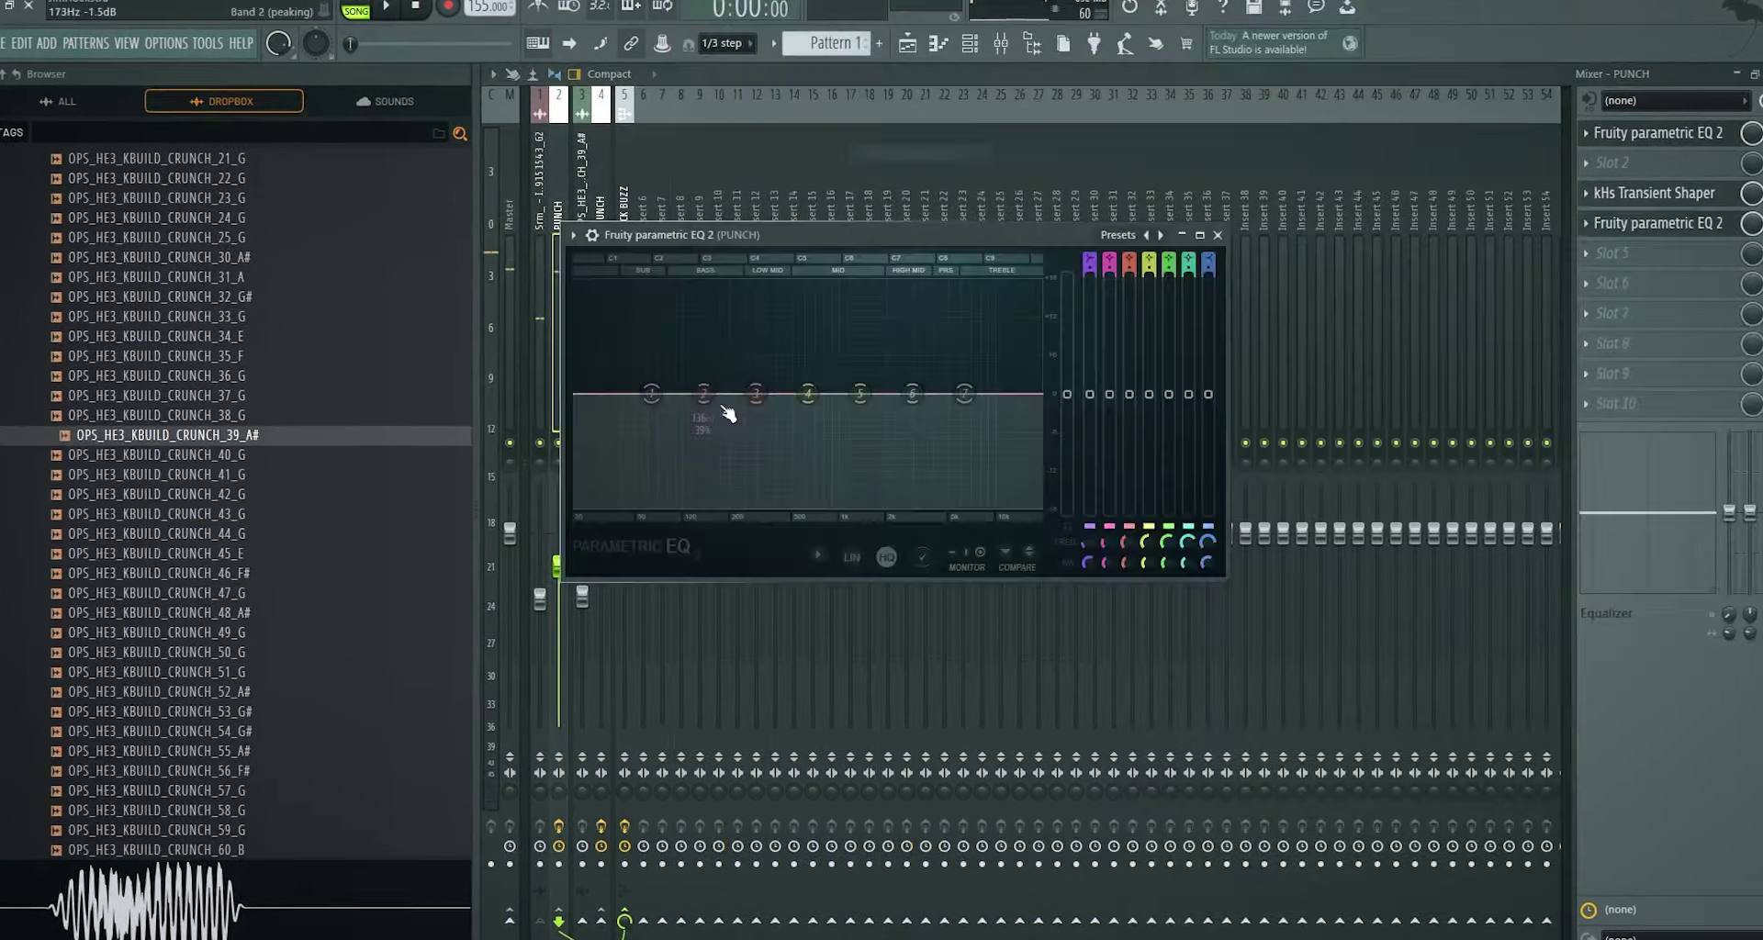
{"action": "left_click_drag", "start_coordinate": [759, 393], "coordinate": [758, 447]}
{"action": "left_click_drag", "start_coordinate": [806, 393], "coordinate": [804, 384]}
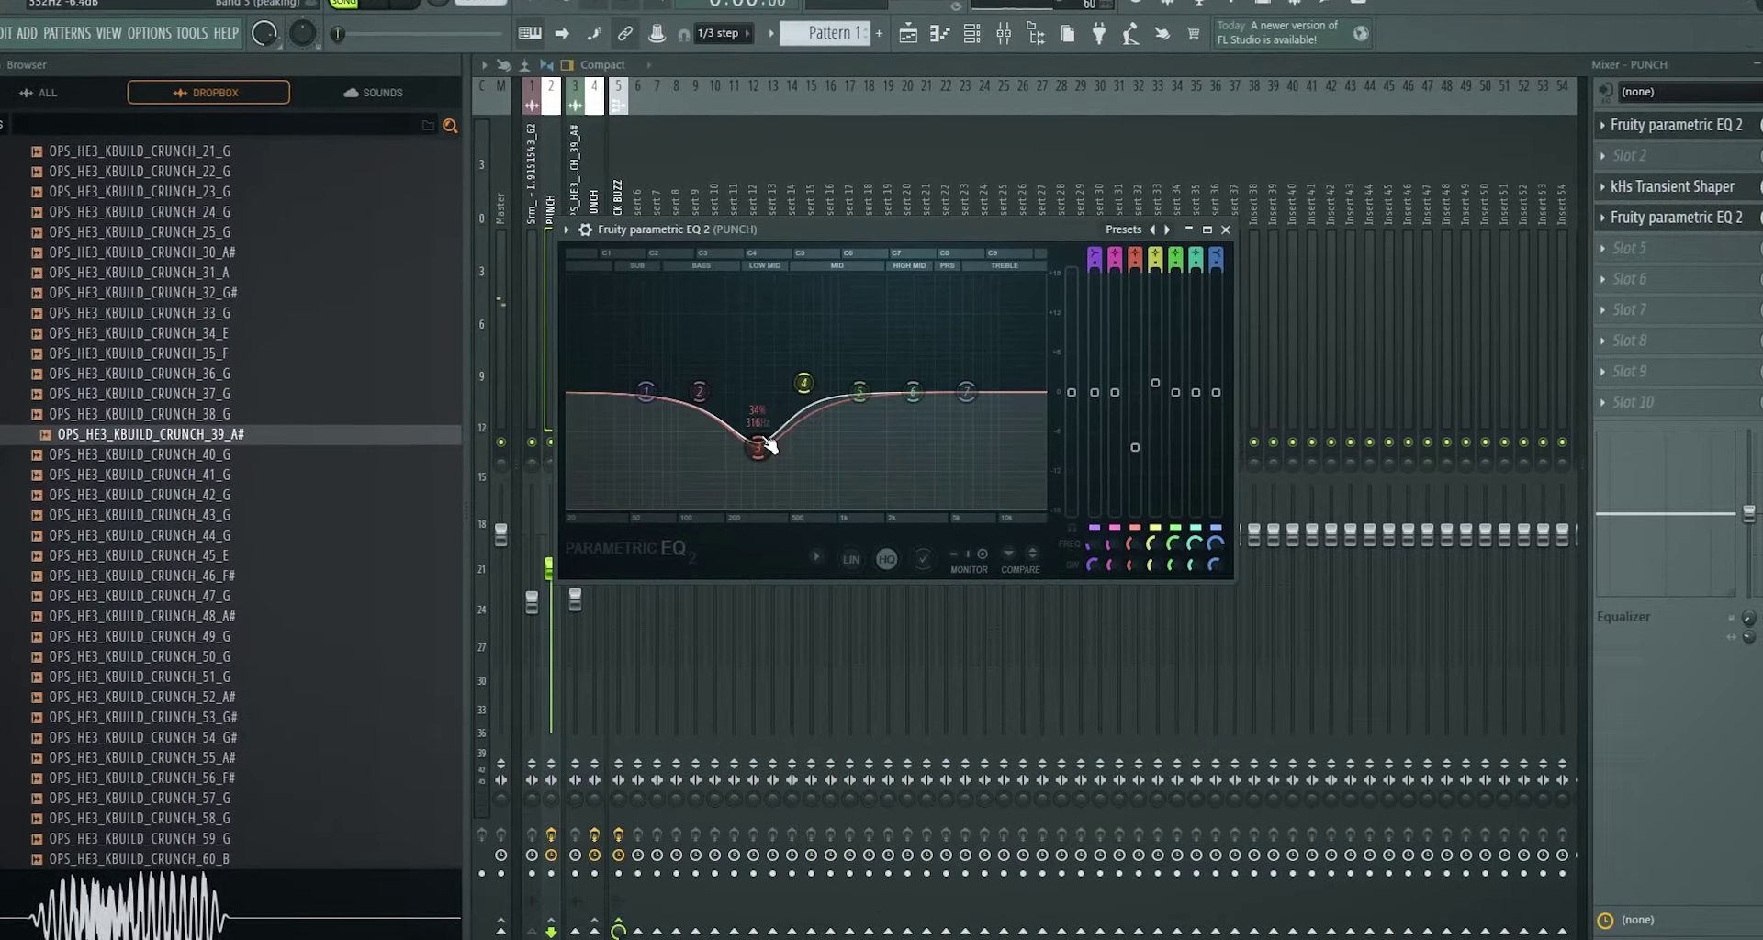
{"action": "mouse_move", "coordinate": [768, 447]}
{"action": "left_mouse_down"}
{"action": "mouse_move", "coordinate": [775, 315]}
{"action": "mouse_move", "coordinate": [755, 465]}
{"action": "mouse_move", "coordinate": [751, 439]}
{"action": "left_mouse_up"}
{"action": "left_click_drag", "start_coordinate": [801, 380], "coordinate": [806, 368]}
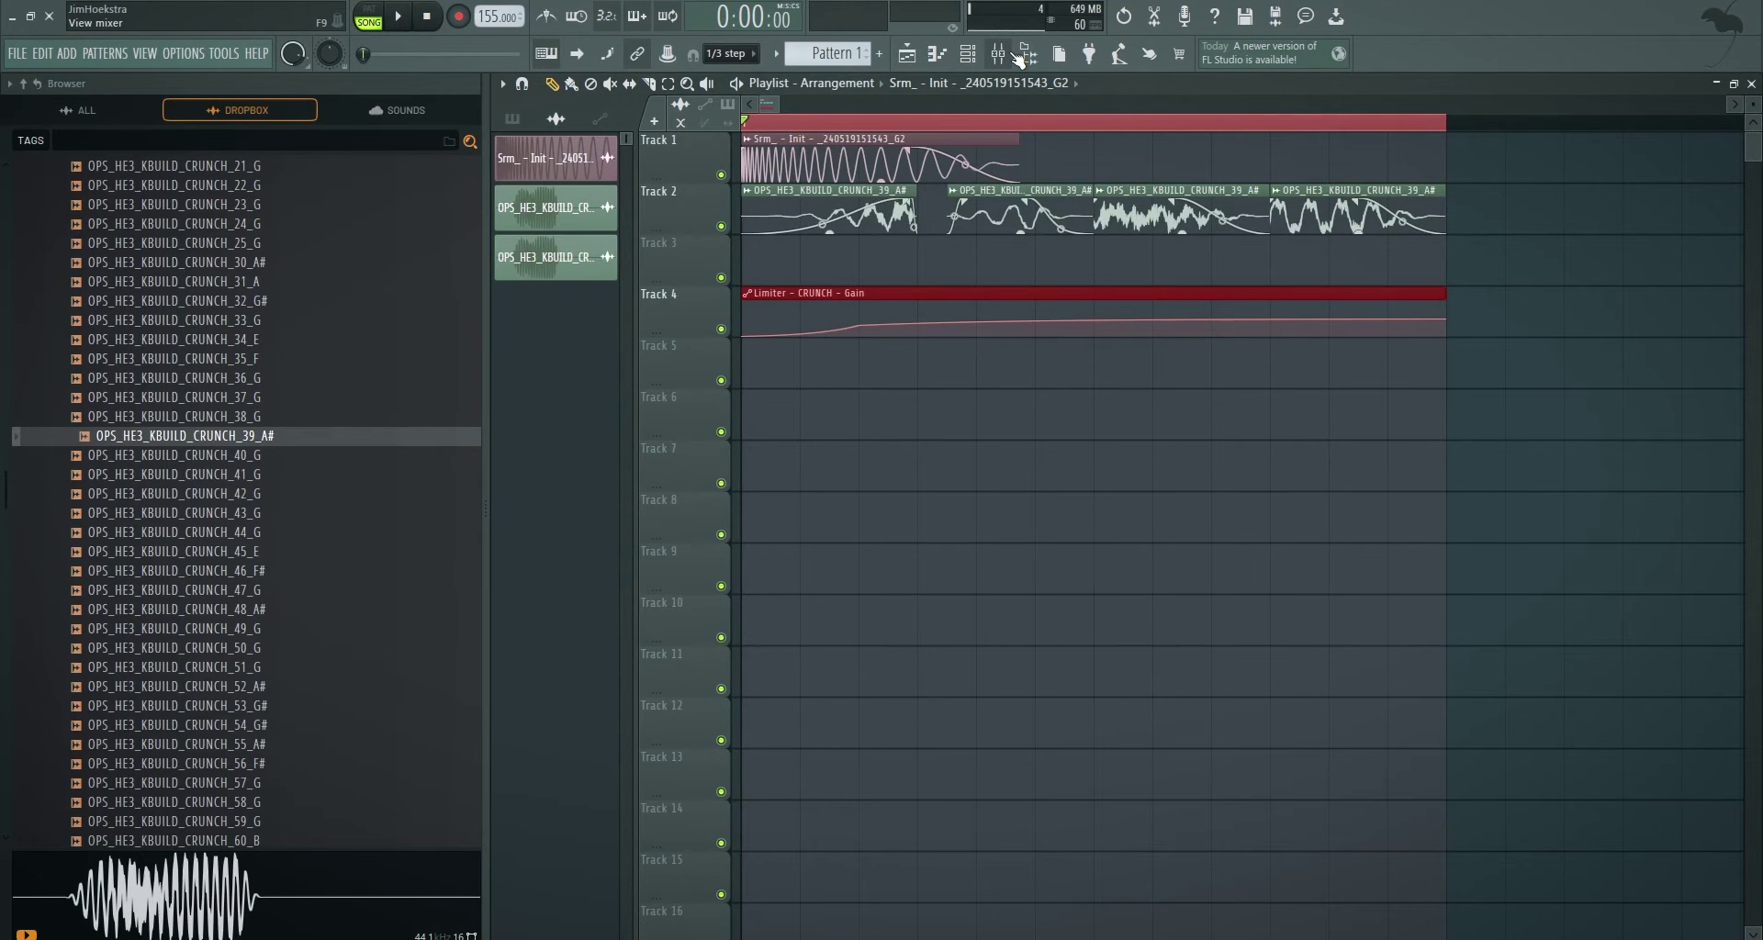
- Place one clean mixer track beside PUNCH and one beside CRUNCH, naming them punch reverb and crunch reverb
{"action": "left_click", "coordinate": [1017, 58]}
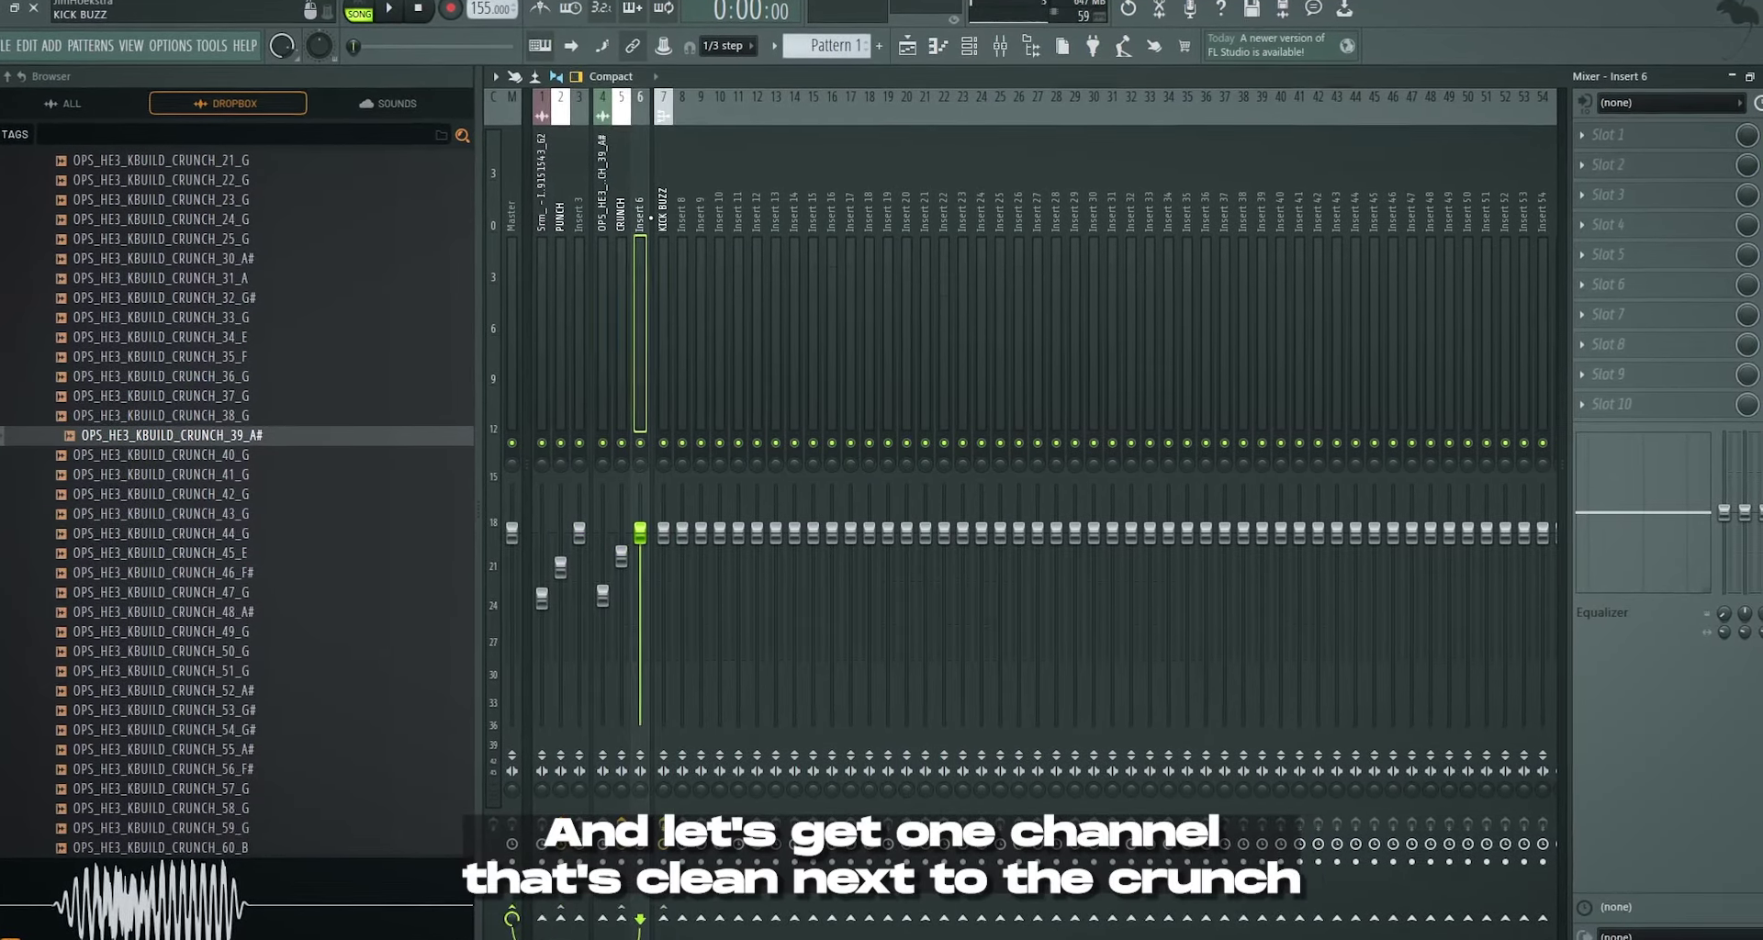
{"action": "left_click", "coordinate": [576, 114]}
{"action": "key", "text": "F2"}
{"action": "type", "text": "punch reverb"}
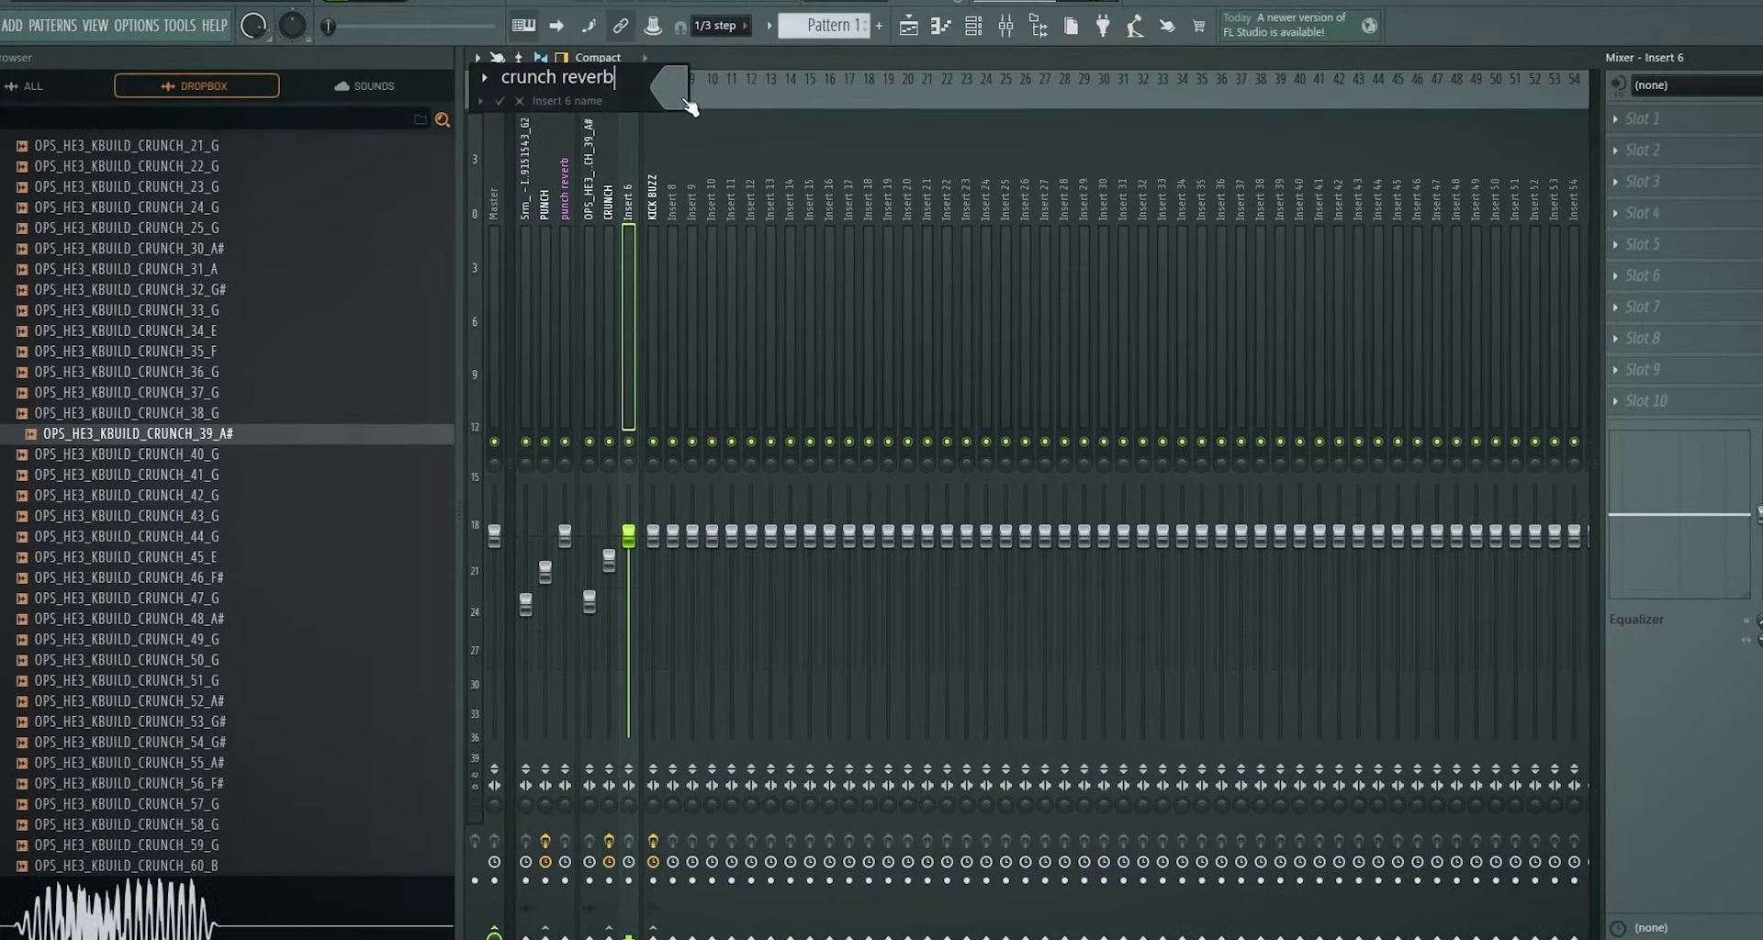
{"action": "key", "text": "Return"}
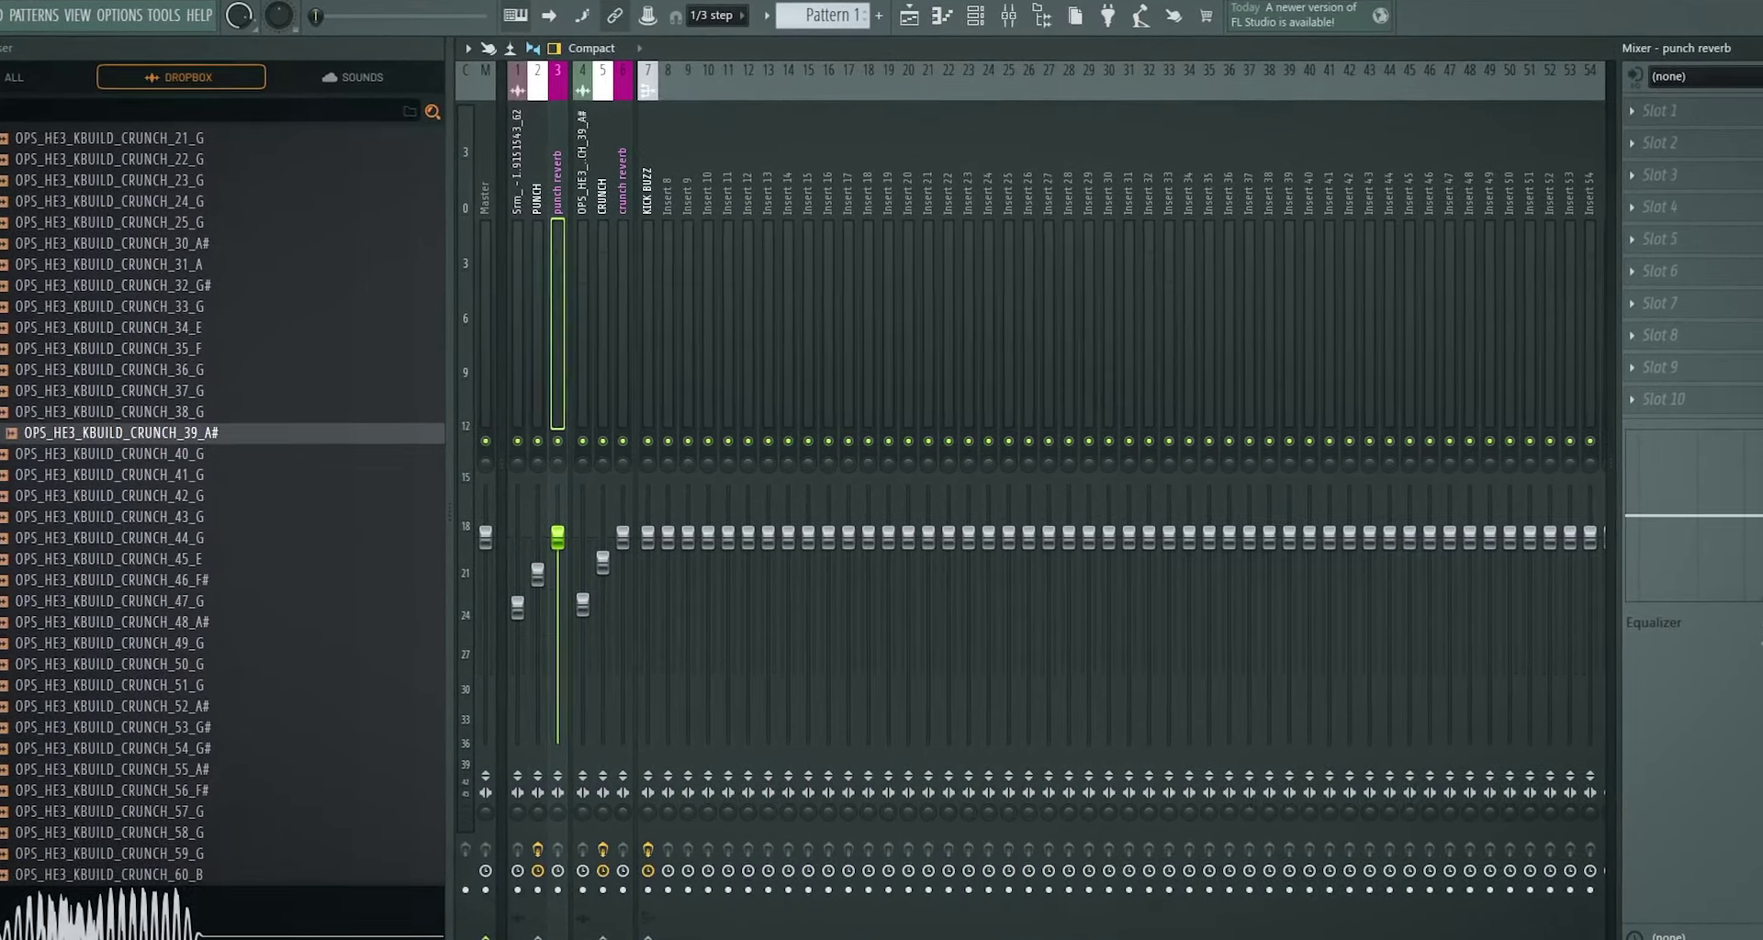
- Route the punch reverb and crunch reverb tracks into KICK BUZZ, and send PUNCH into punch reverb
{"action": "right_click", "coordinate": [650, 883]}
{"action": "left_click", "coordinate": [689, 920]}
{"action": "left_click", "coordinate": [621, 909]}
{"action": "right_click", "coordinate": [644, 932]}
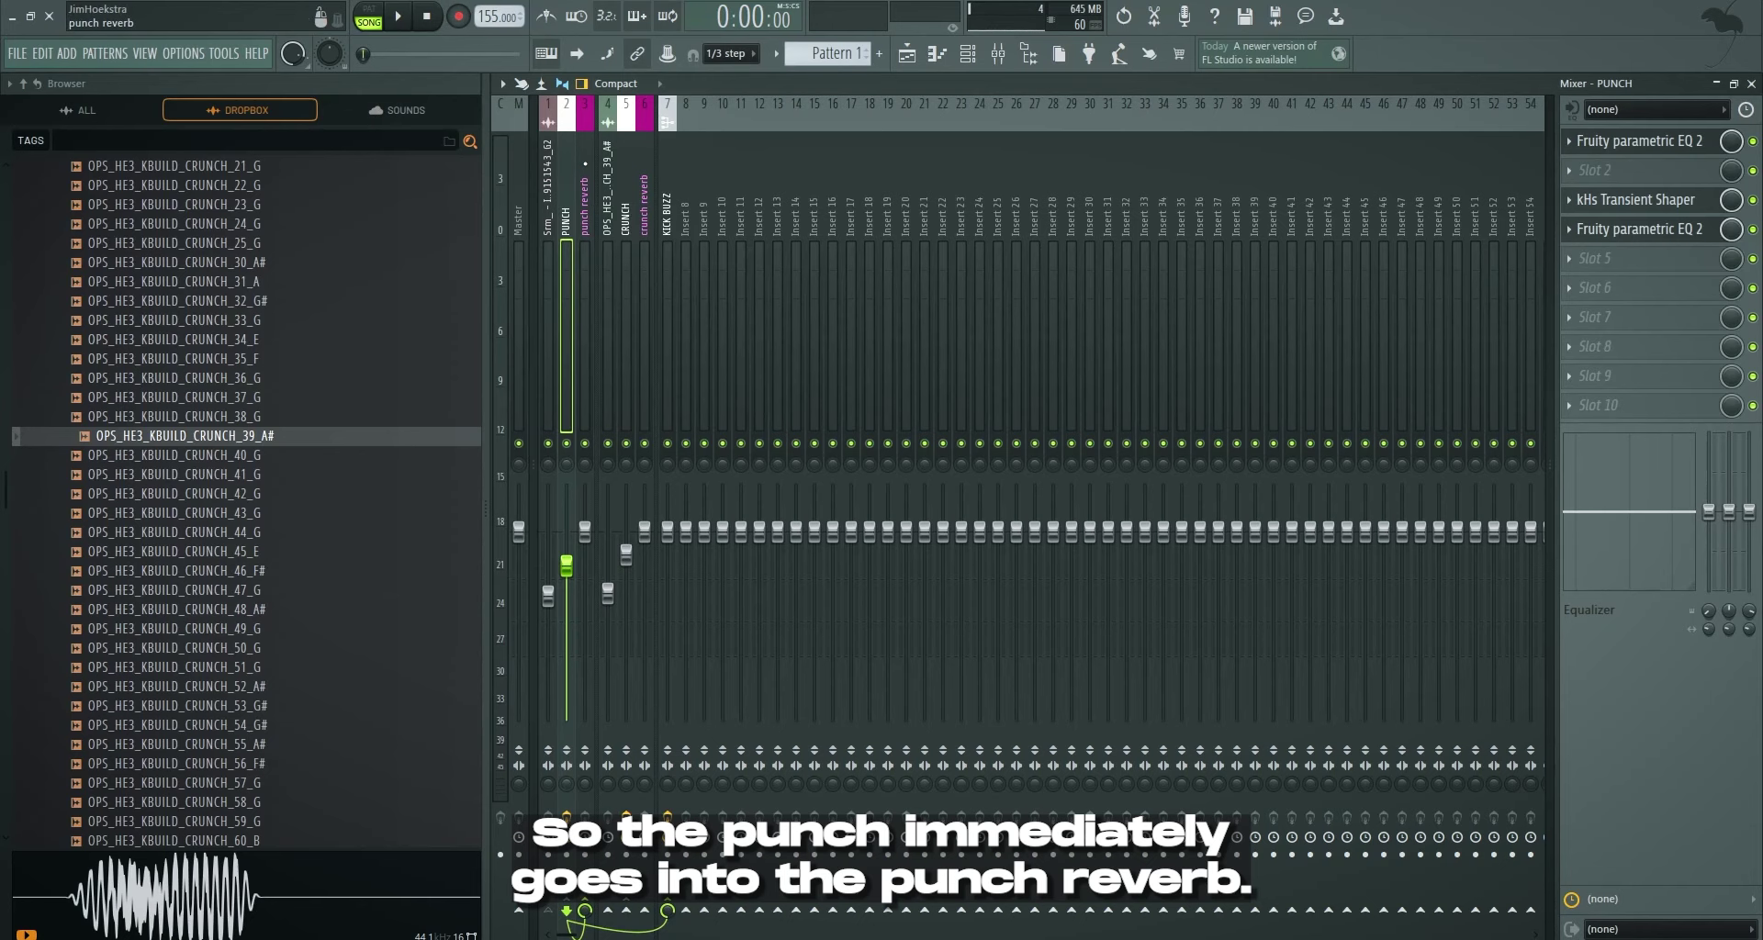
- Load ValhallaRoom in slot 1 and OTT in slot 3 of punch reverb, with OTT at 31% depth and 53% downward strength
{"action": "key", "text": "Right"}
{"action": "left_click", "coordinate": [1634, 143]}
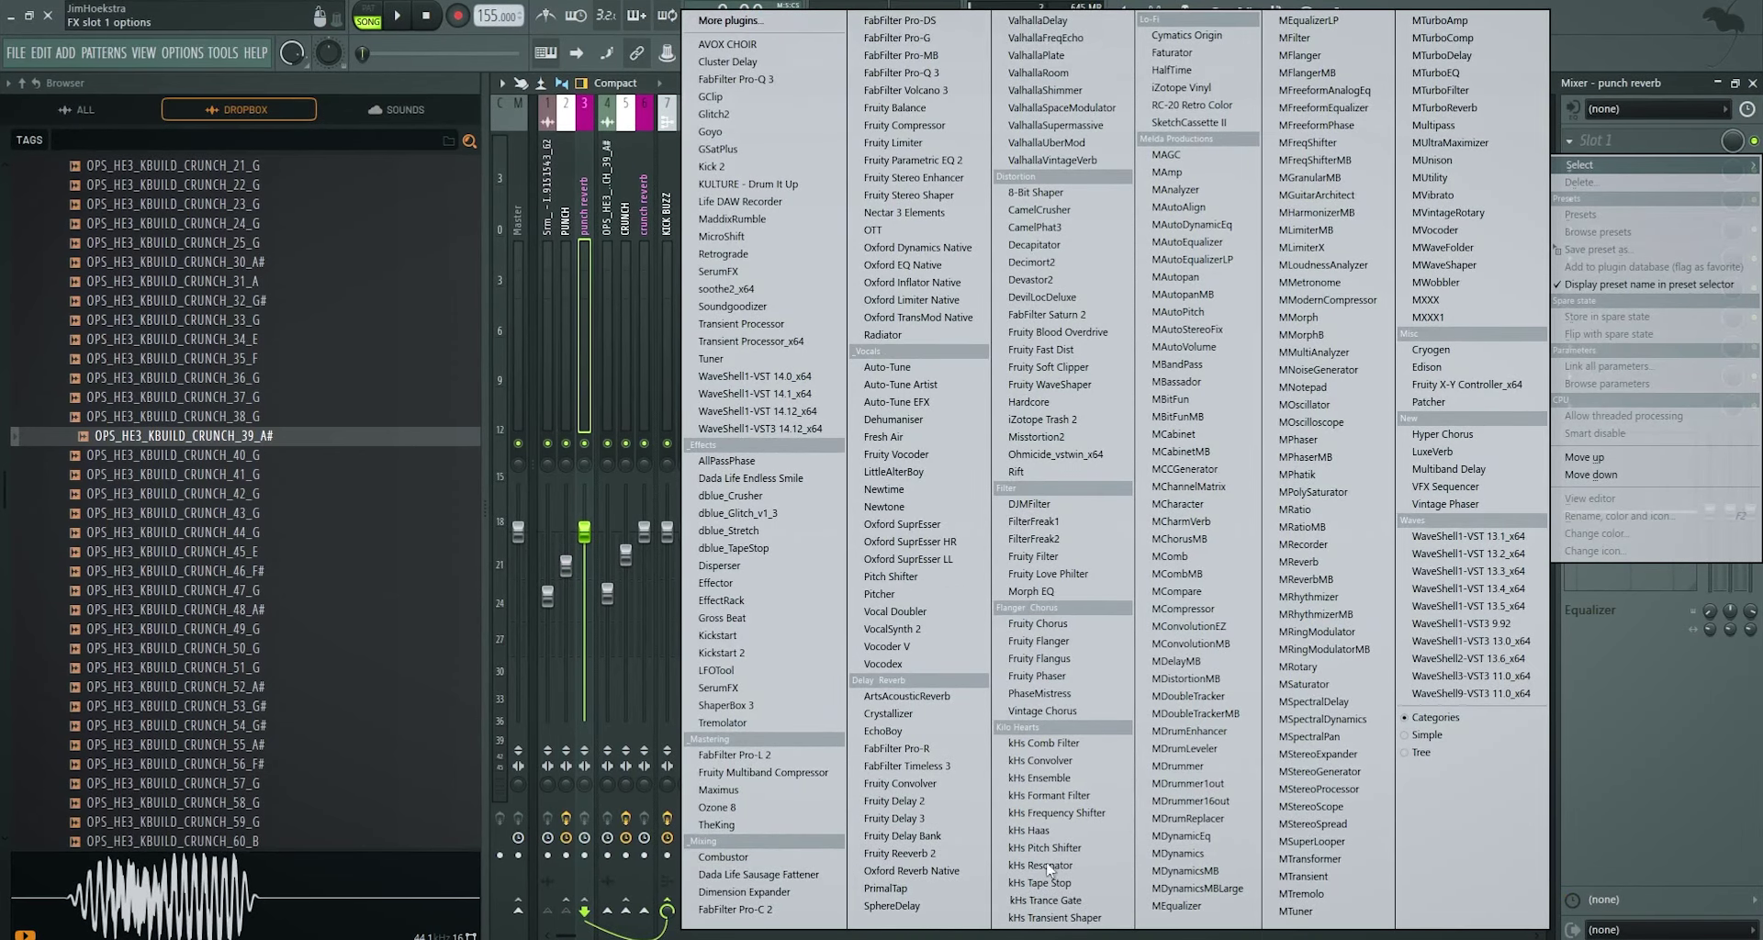
{"action": "left_click", "coordinate": [1037, 73]}
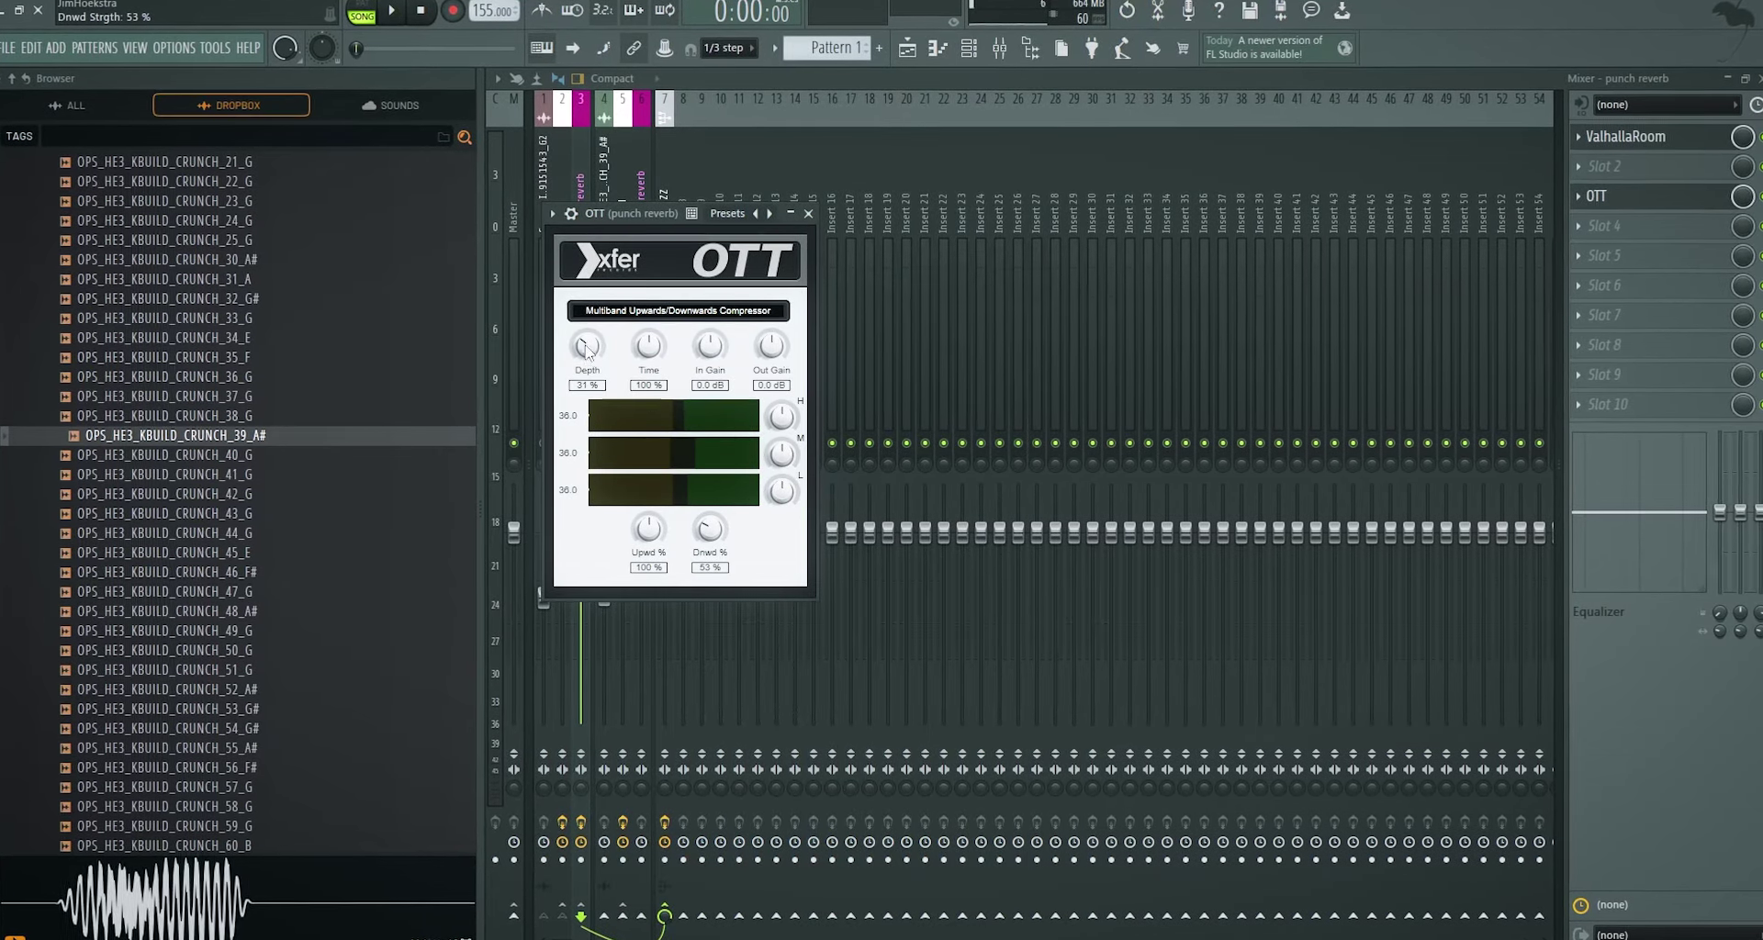
- Add FabFilter Pro-Q 3 in slot 5 of punch reverb with a 30 dB/oct low cut and a 36 dB/oct high cut near 9.7 kHz
{"action": "left_click", "coordinate": [1638, 254]}
{"action": "left_click", "coordinate": [935, 70]}
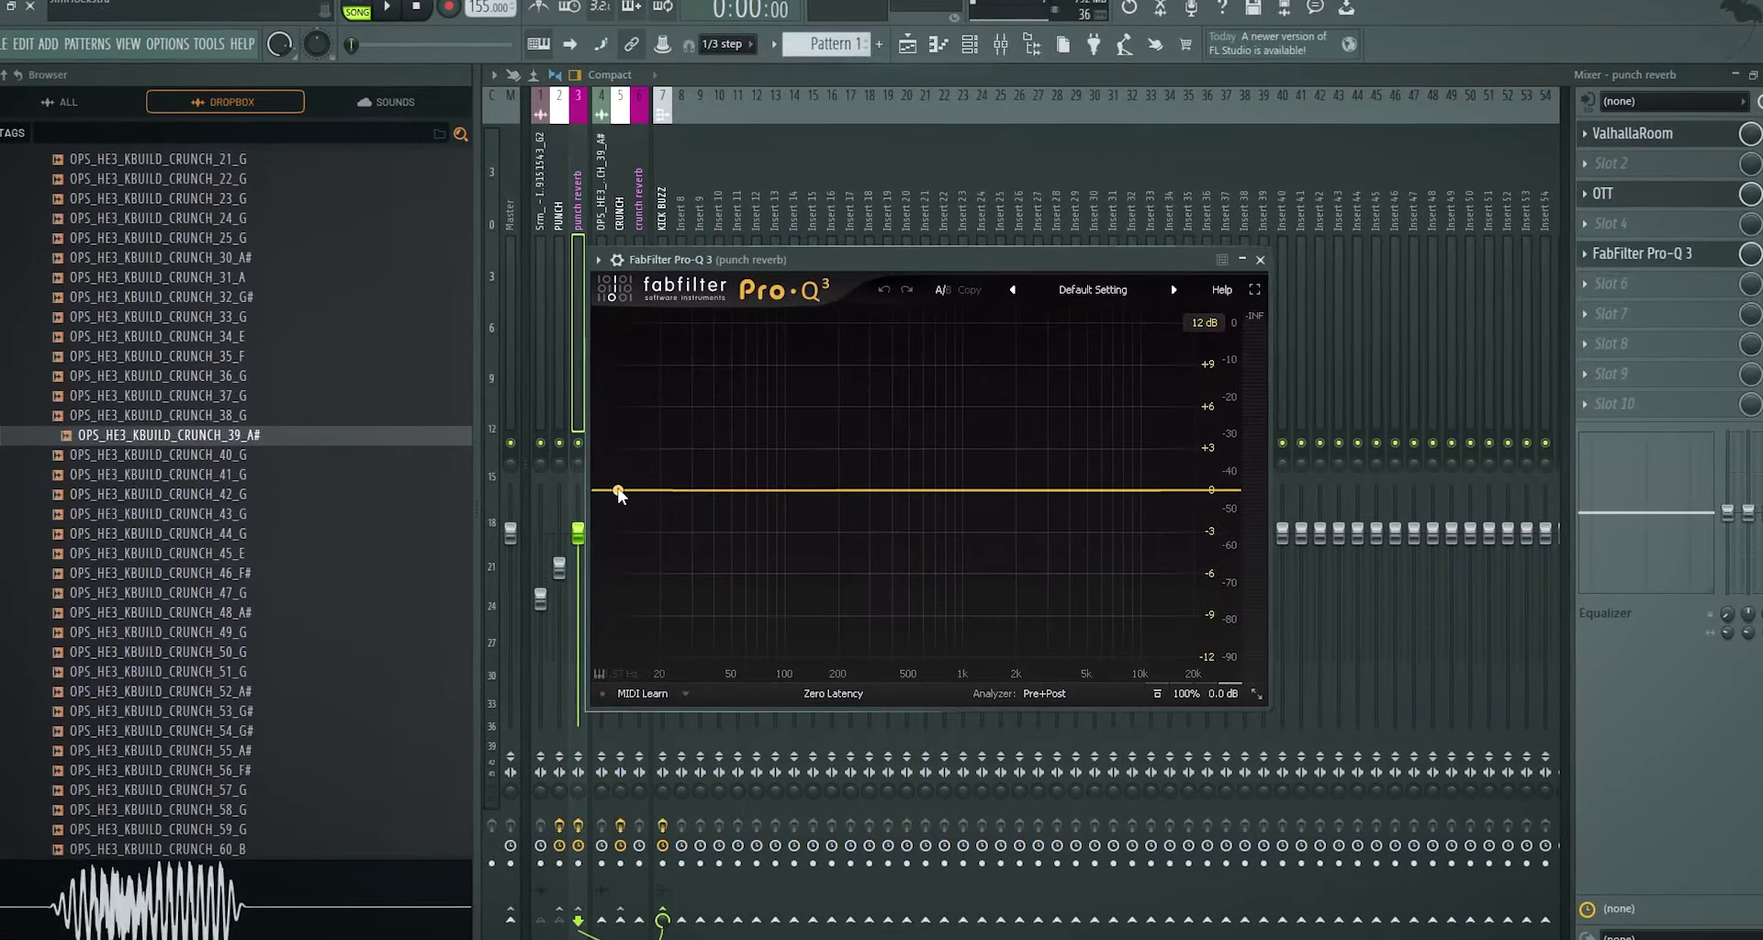
{"action": "left_click_drag", "start_coordinate": [618, 492], "coordinate": [851, 507]}
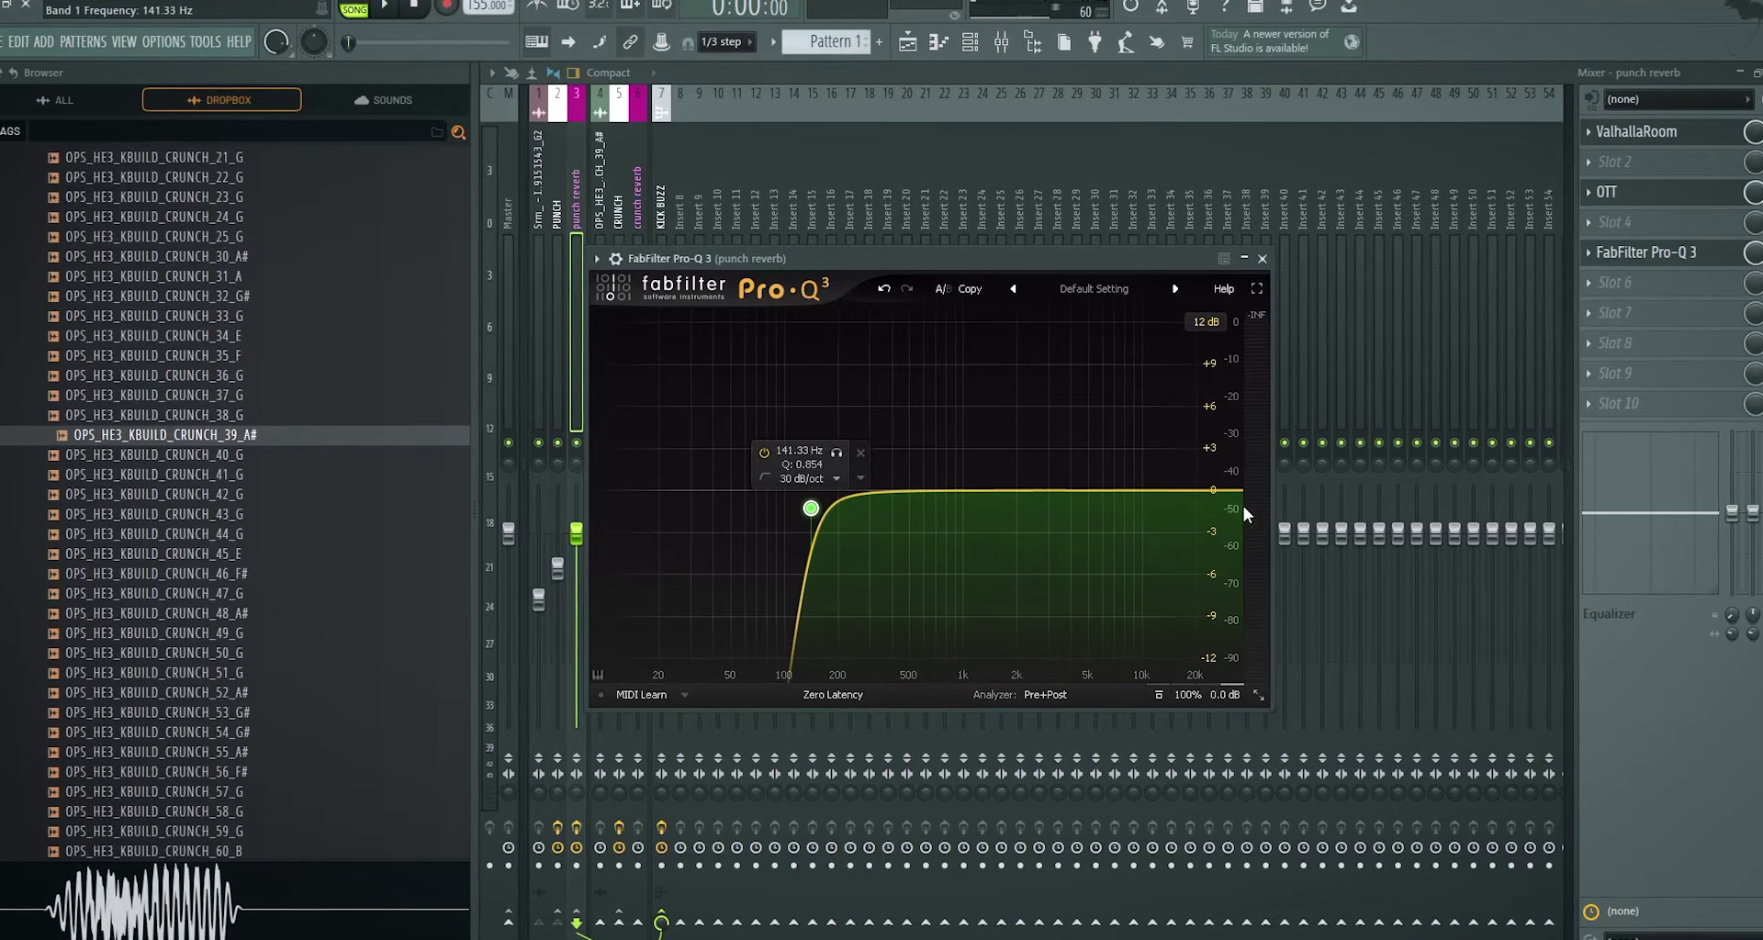
{"action": "left_click_drag", "start_coordinate": [1243, 505], "coordinate": [1177, 551]}
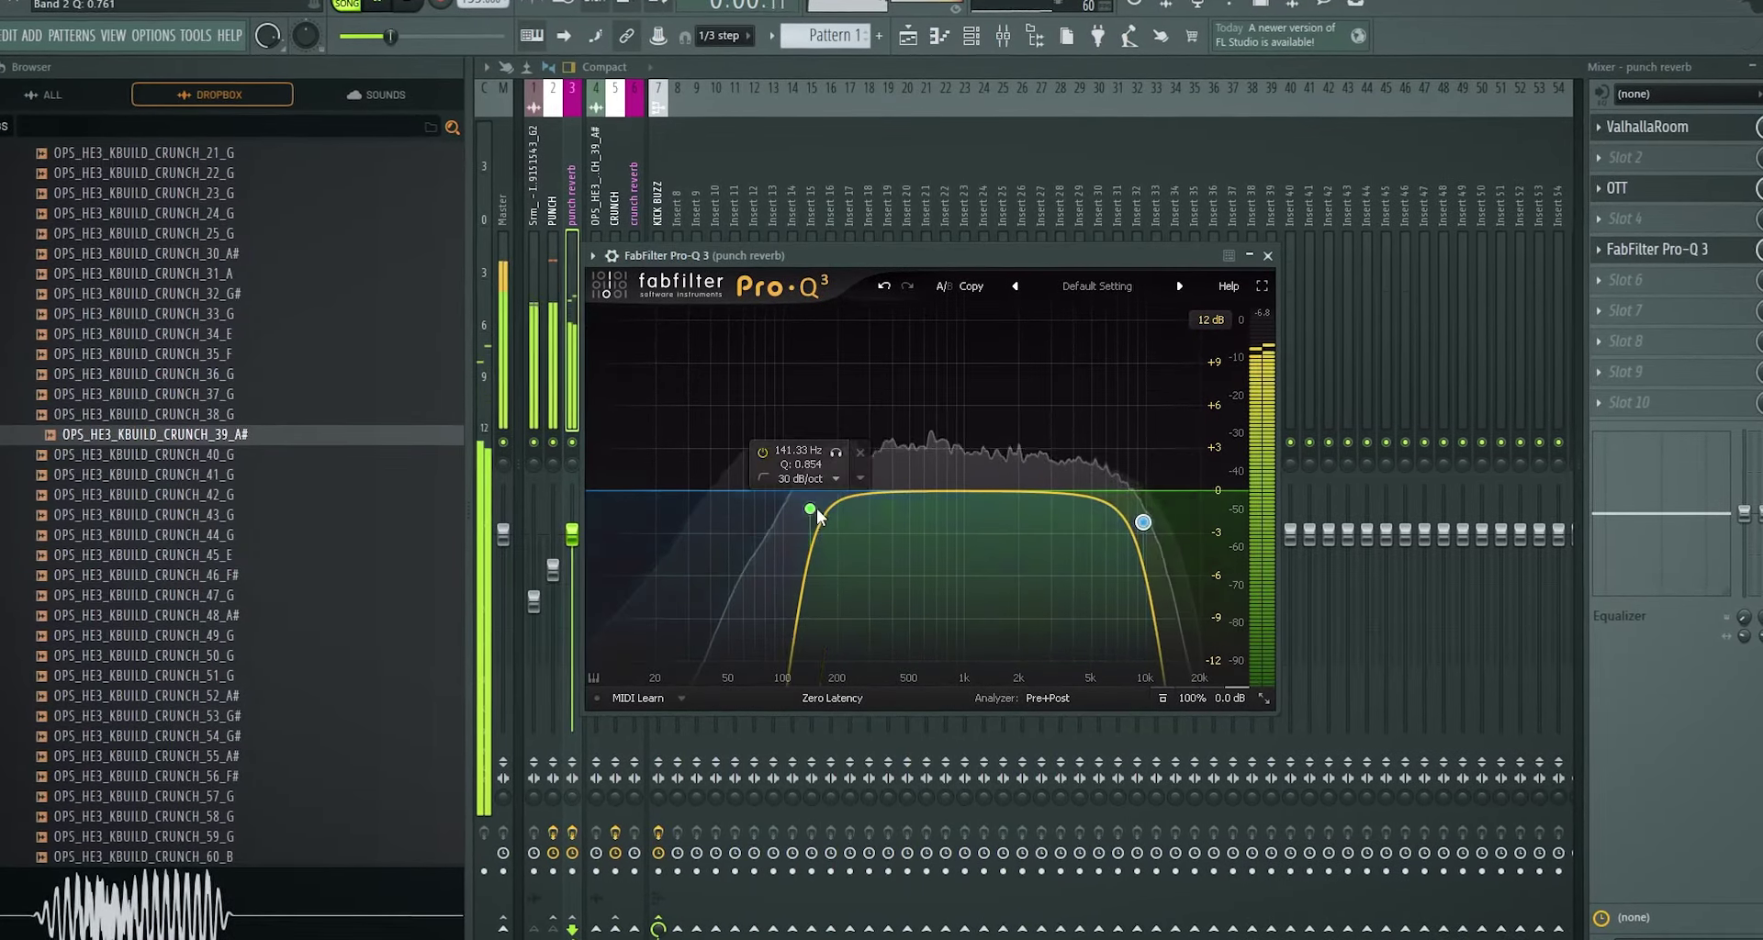
{"action": "left_click_drag", "start_coordinate": [816, 509], "coordinate": [847, 560]}
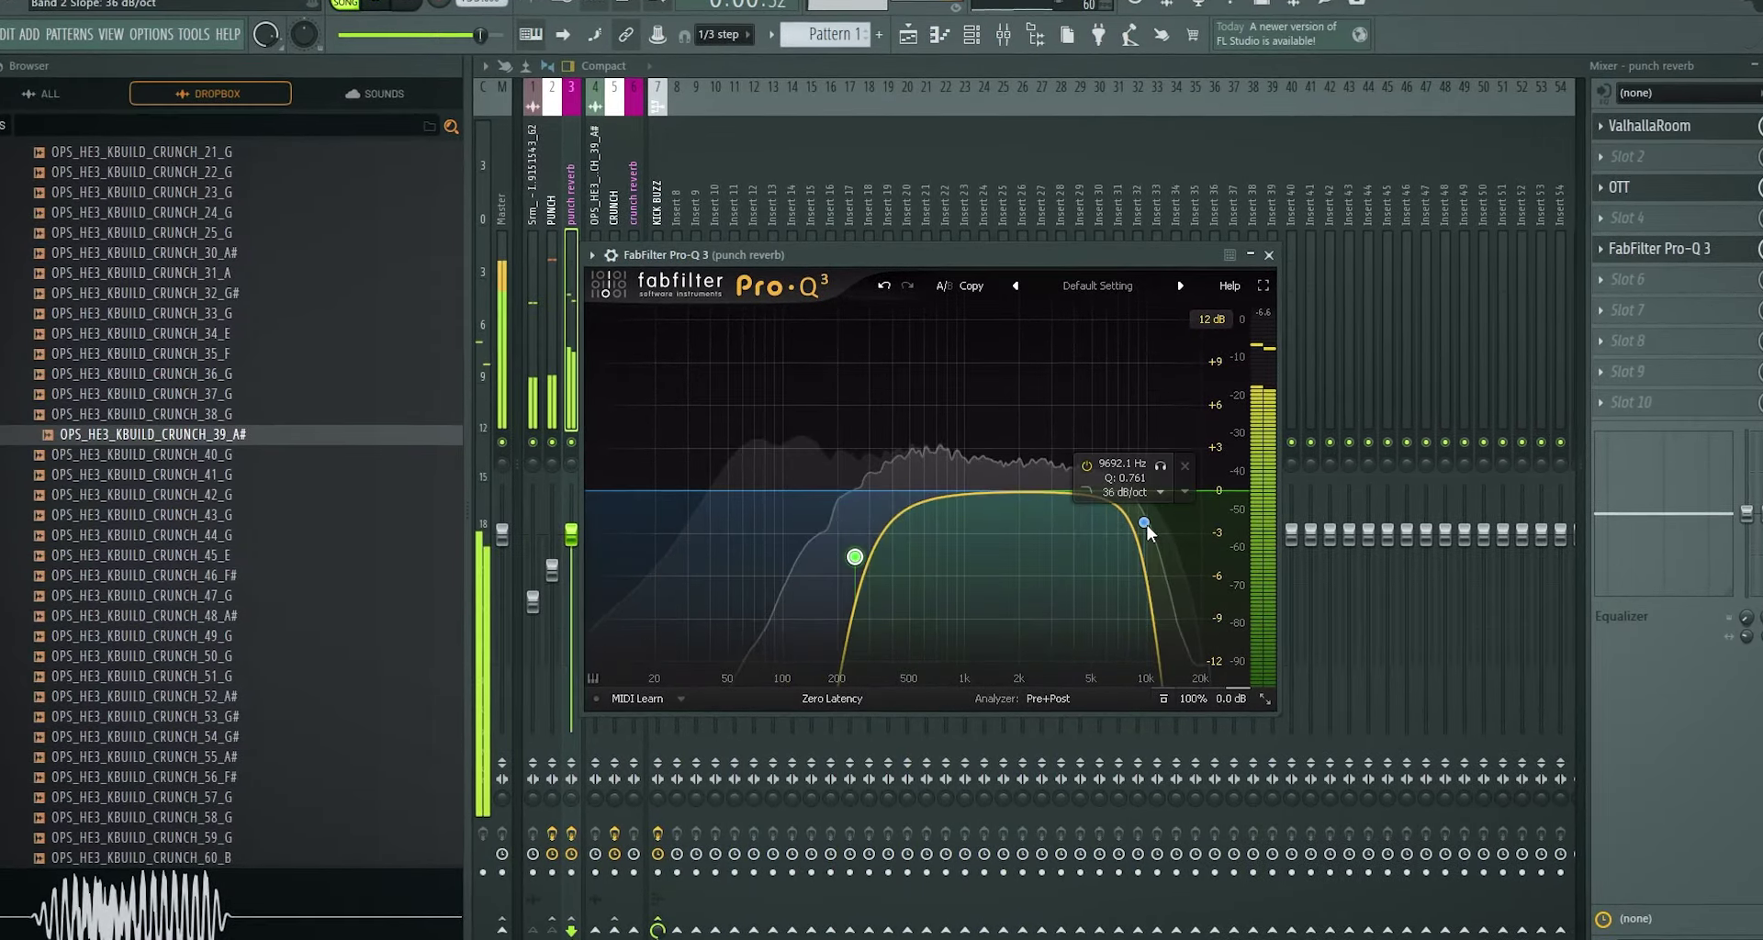
{"action": "left_click_drag", "start_coordinate": [1148, 526], "coordinate": [1140, 542]}
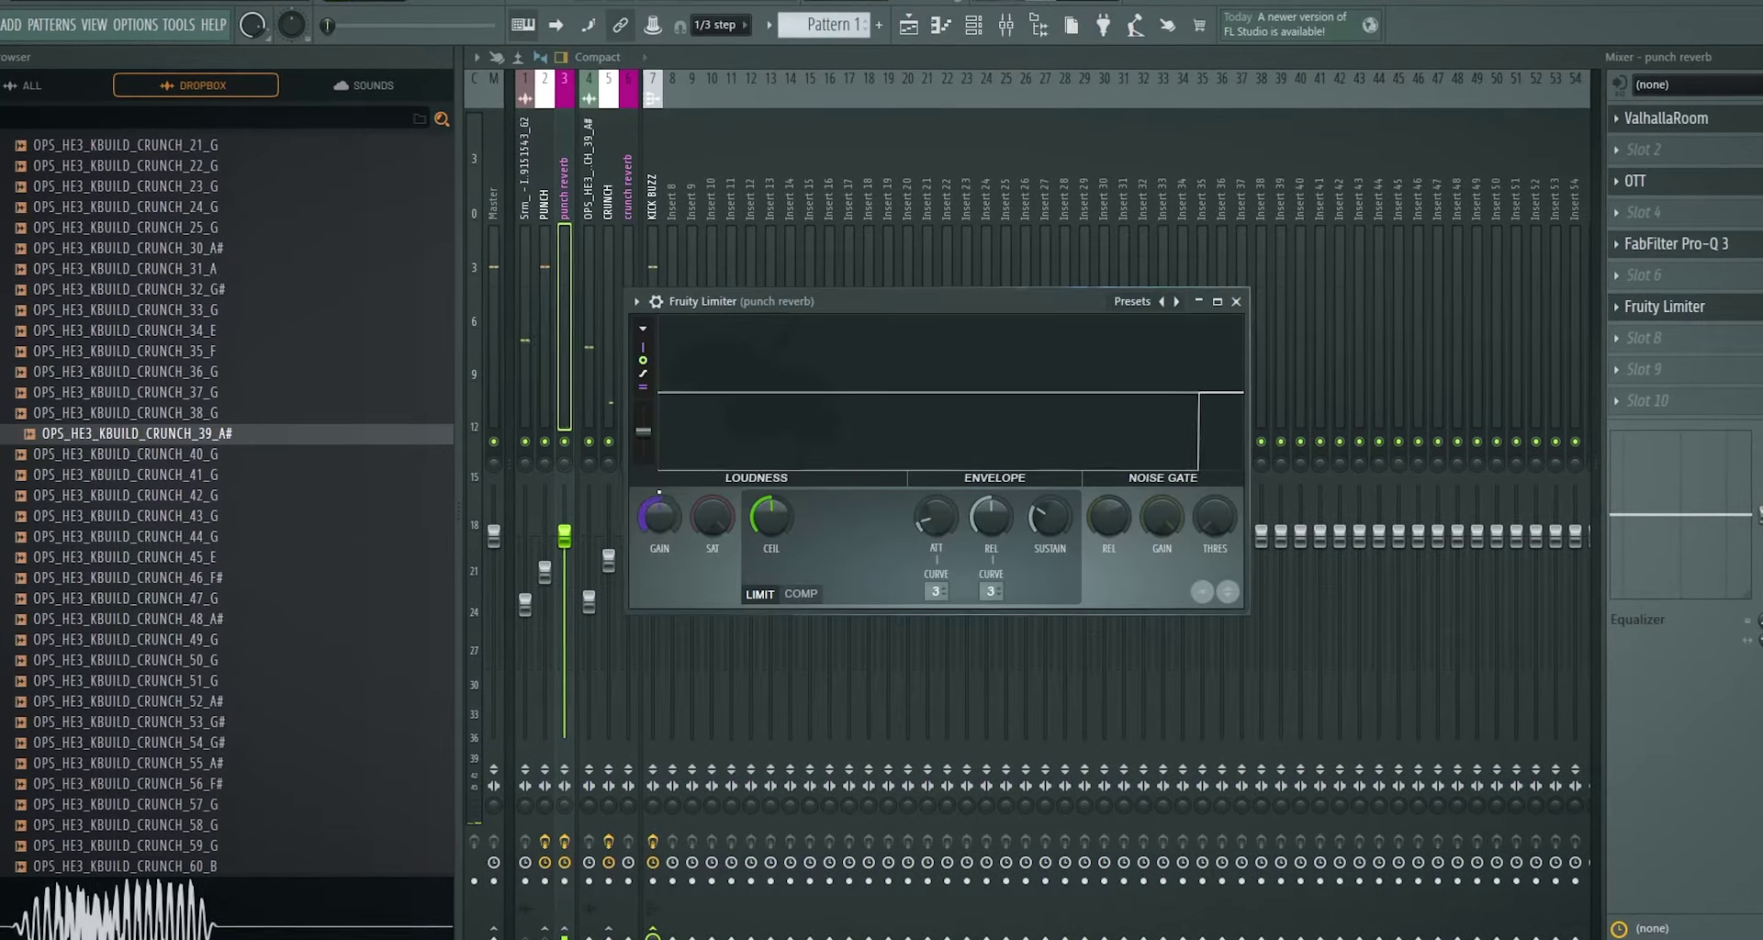
- Create an automation clip for the punch reverb limiter's gain, shape it into a gradual rise on Track 3, and audition it
{"action": "right_click", "coordinate": [656, 532]}
{"action": "left_click", "coordinate": [739, 652]}
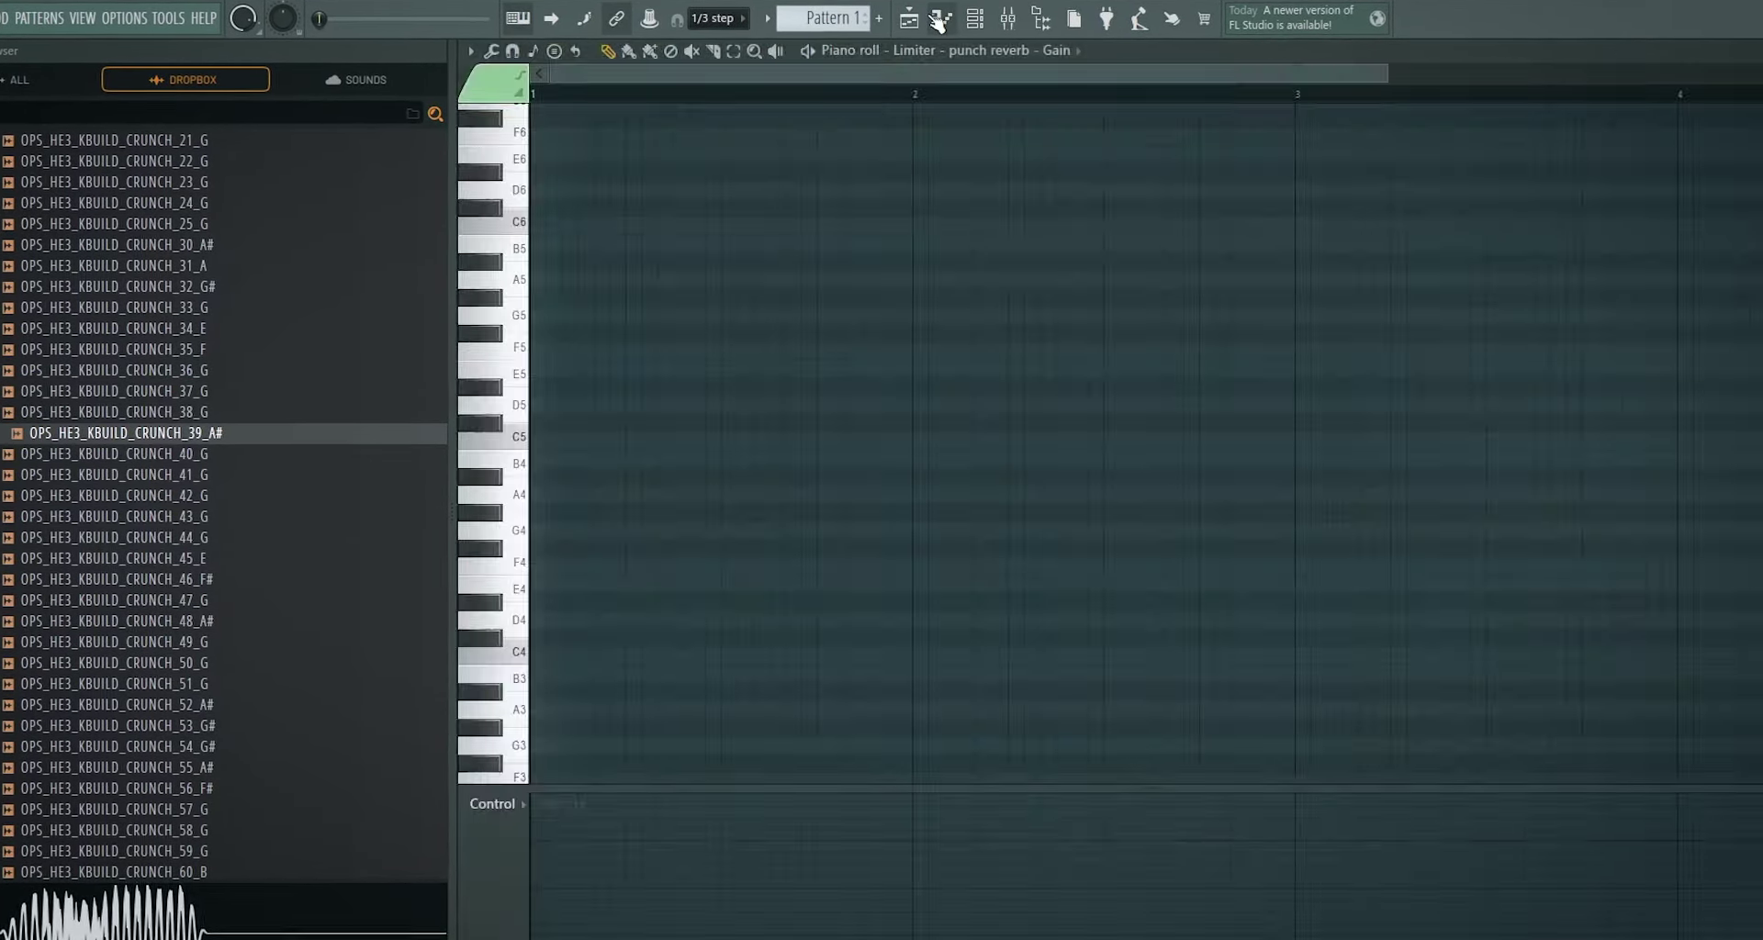
{"action": "left_click_drag", "start_coordinate": [730, 249], "coordinate": [714, 289]}
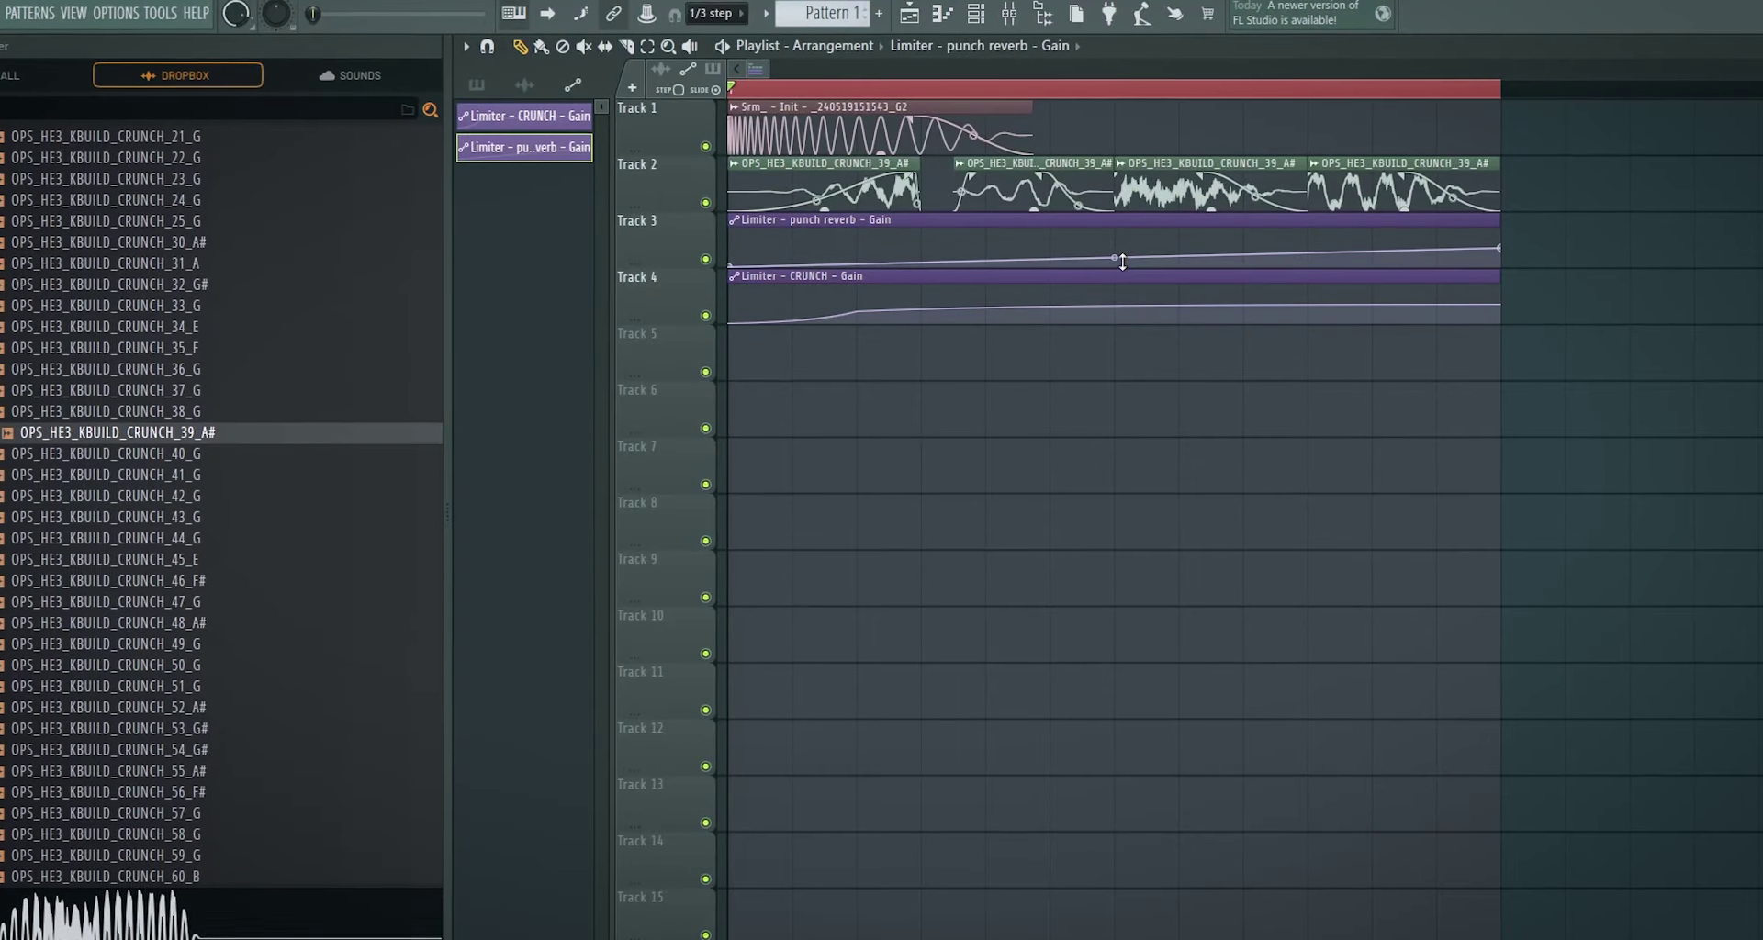
{"action": "key", "text": "space"}
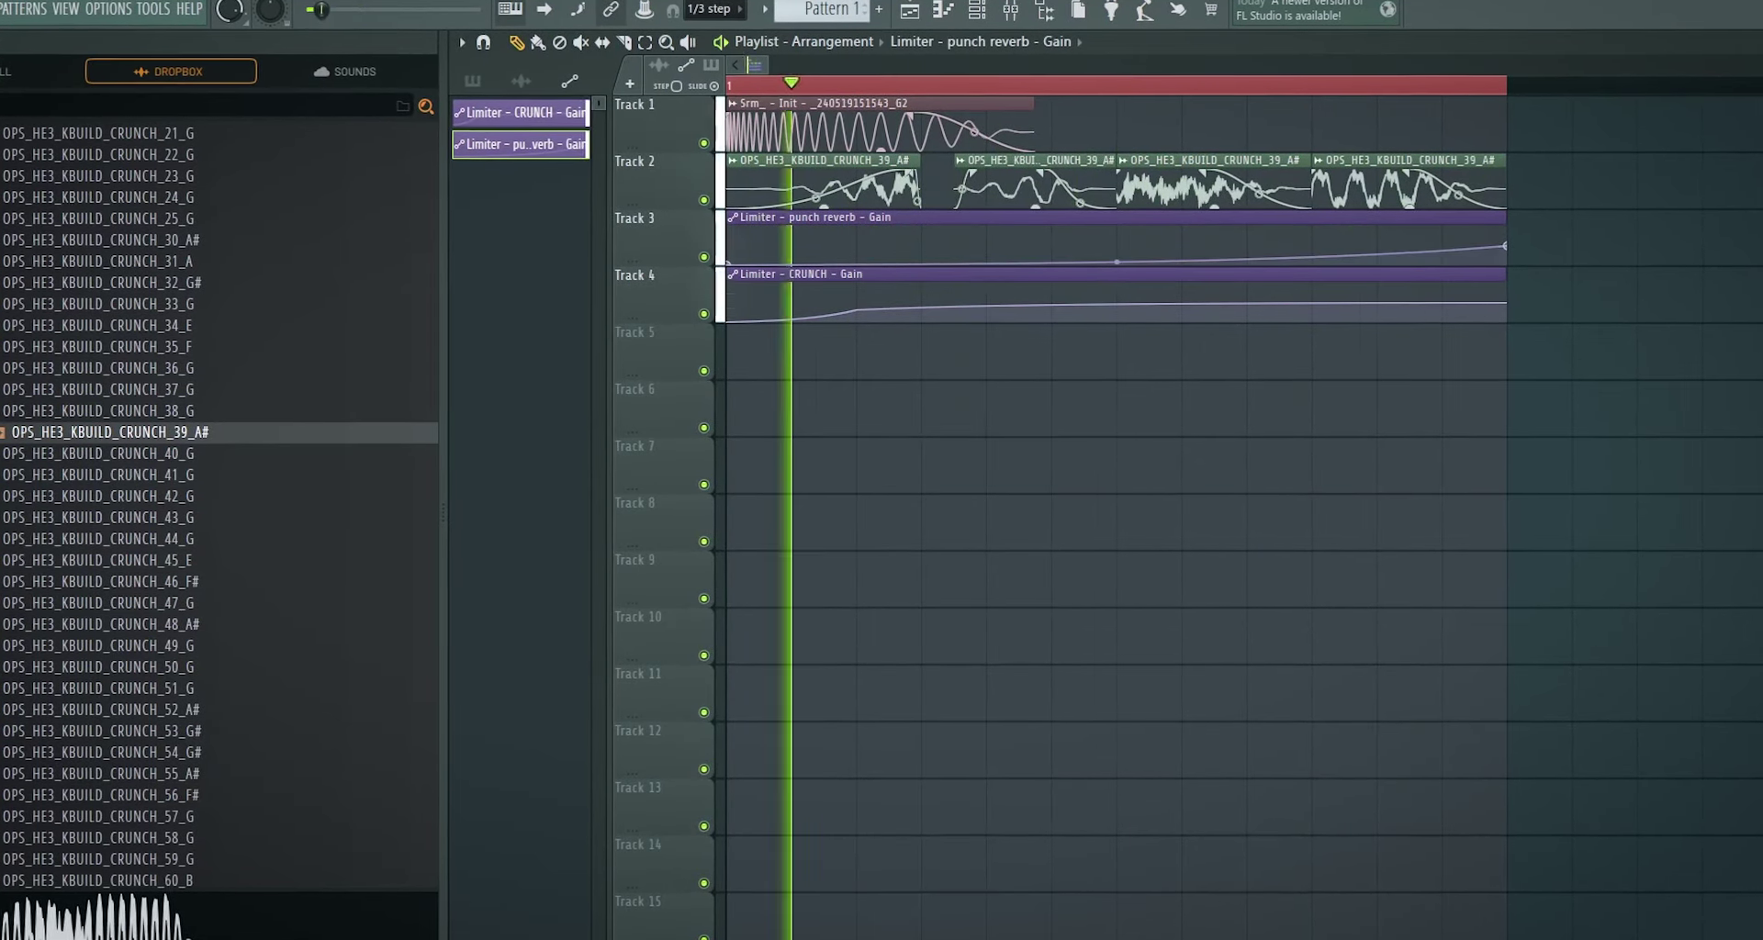
- Mute the PUNCH mixer track and copy the punch reverb track's effect chain onto crunch reverb
{"action": "key", "text": "F9"}
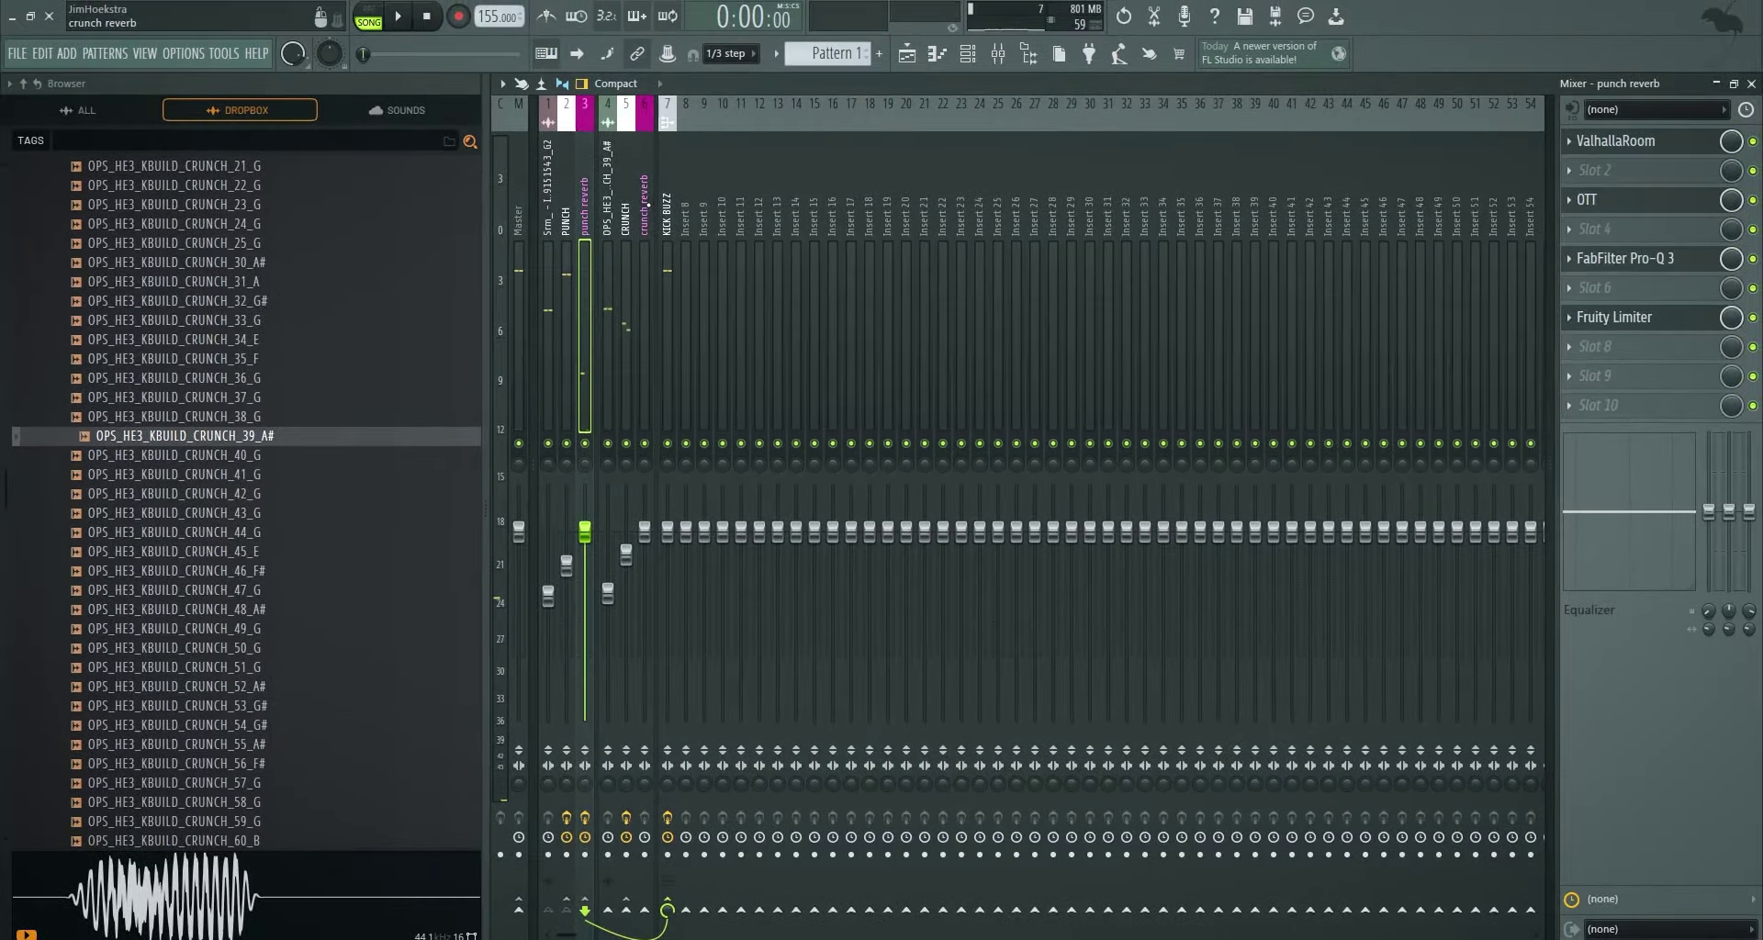
{"action": "left_click", "coordinate": [626, 190]}
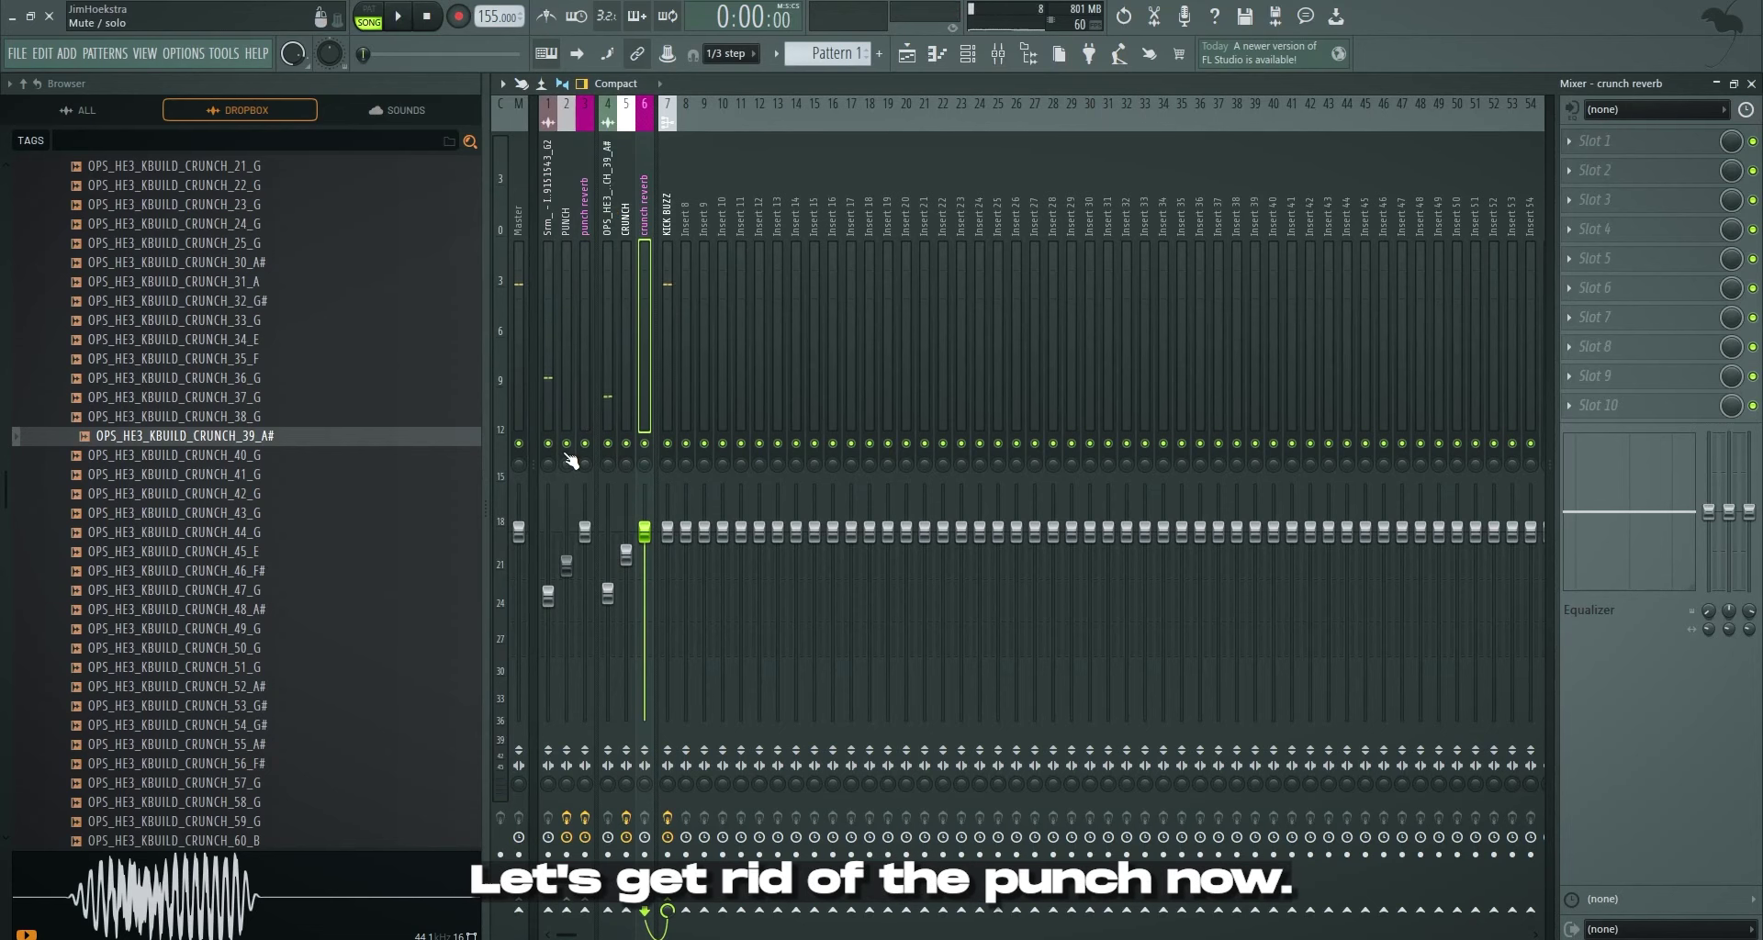
{"action": "key", "text": "space"}
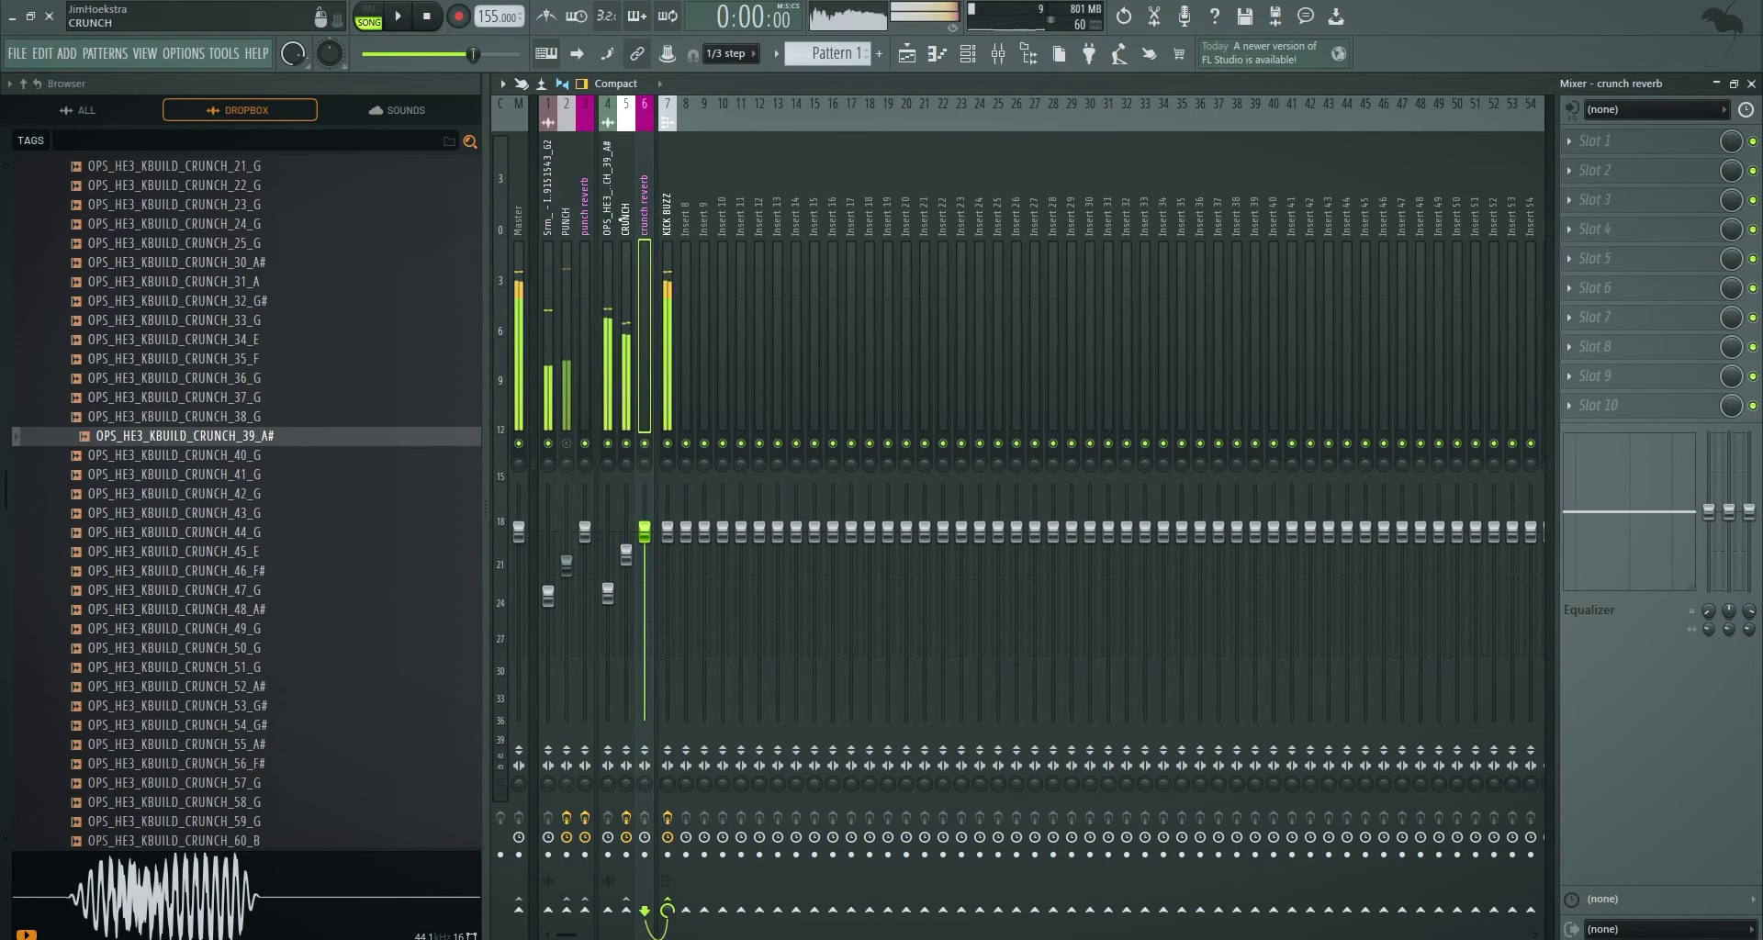
{"action": "right_click", "coordinate": [593, 163]}
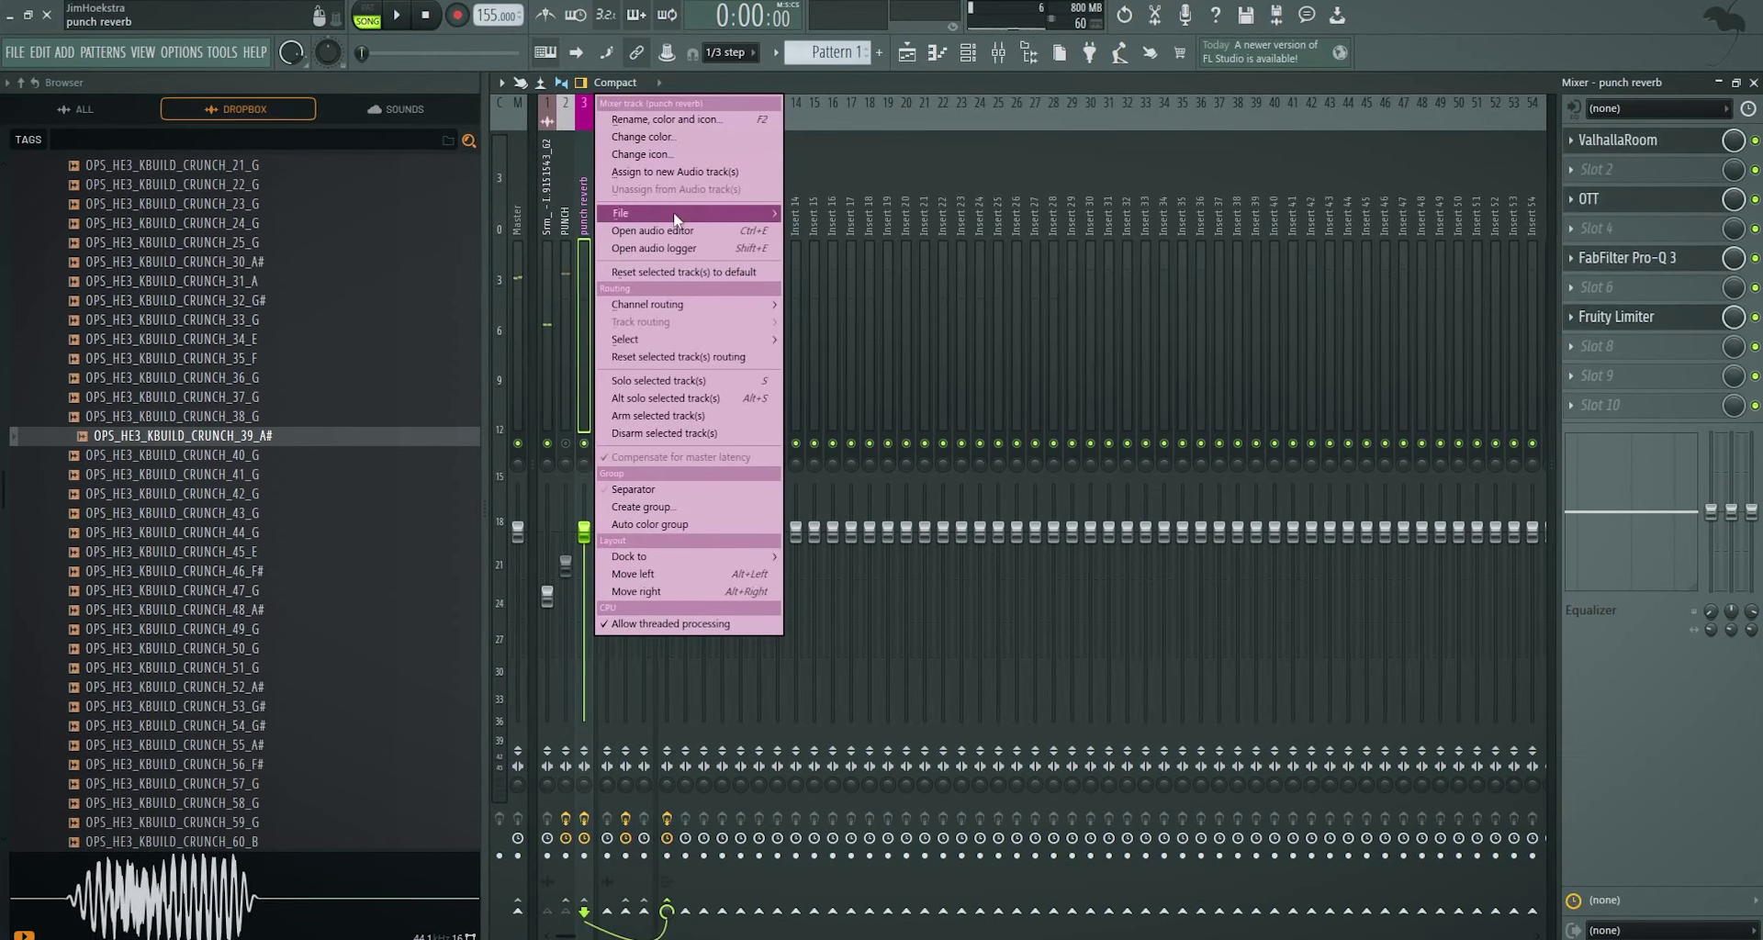
{"action": "mouse_move", "coordinate": [674, 219]}
{"action": "left_click_drag", "start_coordinate": [927, 86], "coordinate": [642, 113]}
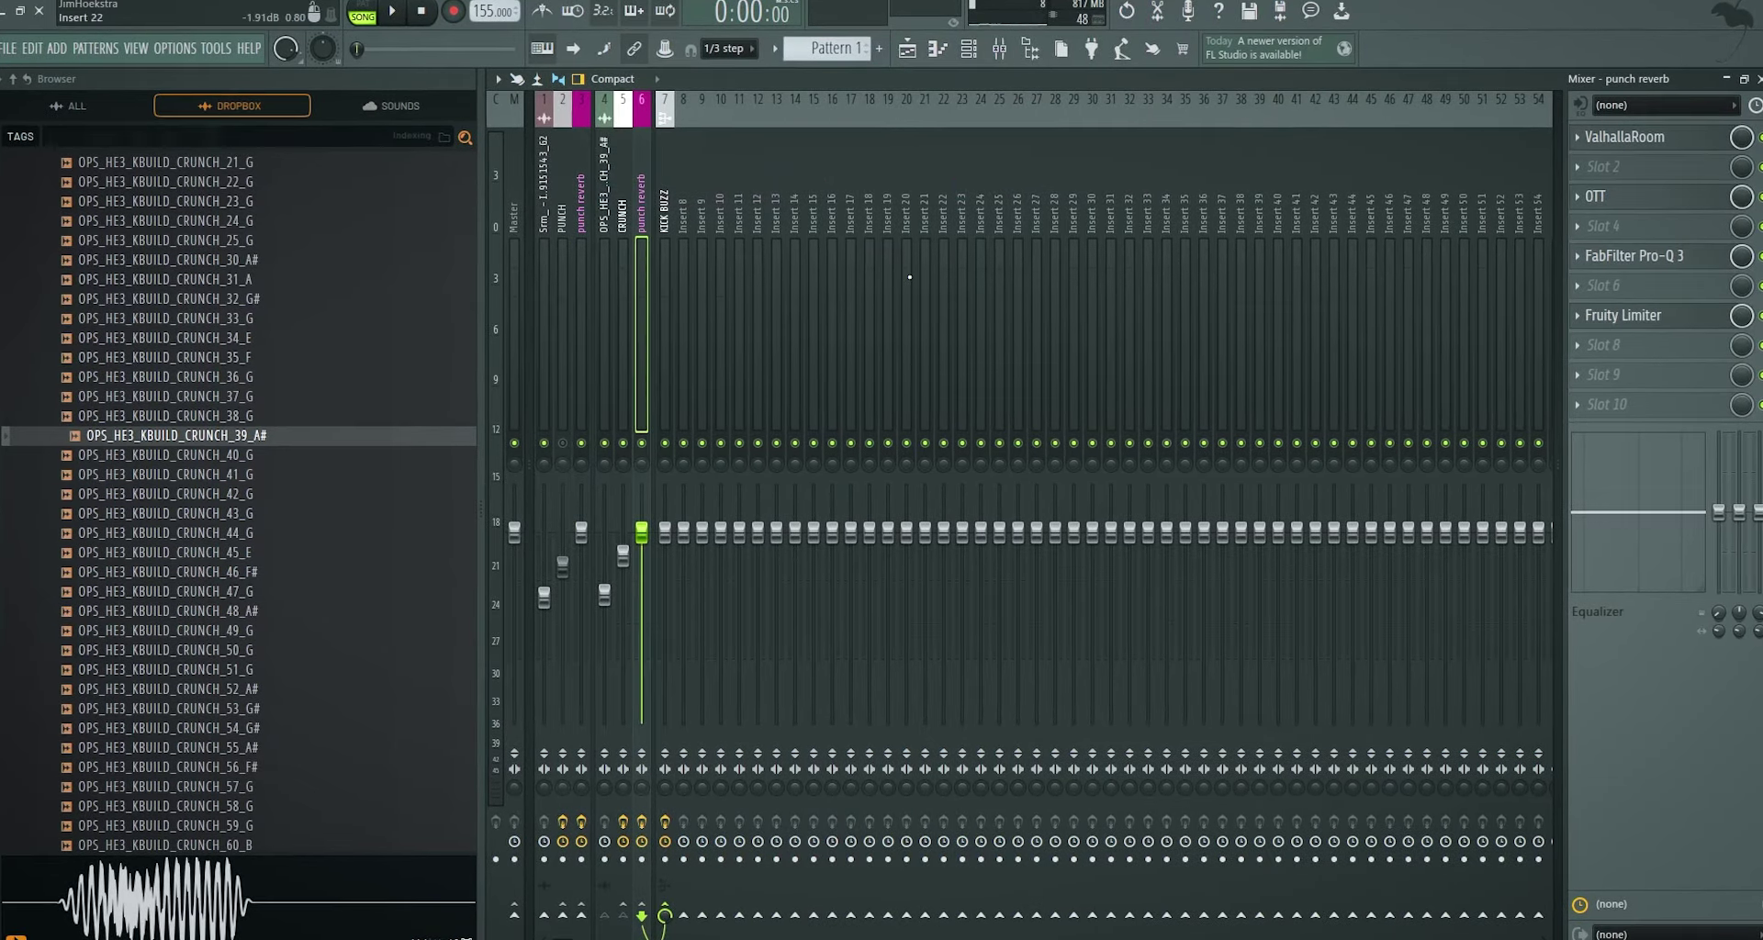
- Create an automation clip for the crunch reverb limiter's gain, starting at zero and staying flat before rising toward the end
{"action": "left_click", "coordinate": [1643, 315]}
{"action": "right_click", "coordinate": [773, 514]}
{"action": "left_click", "coordinate": [763, 649]}
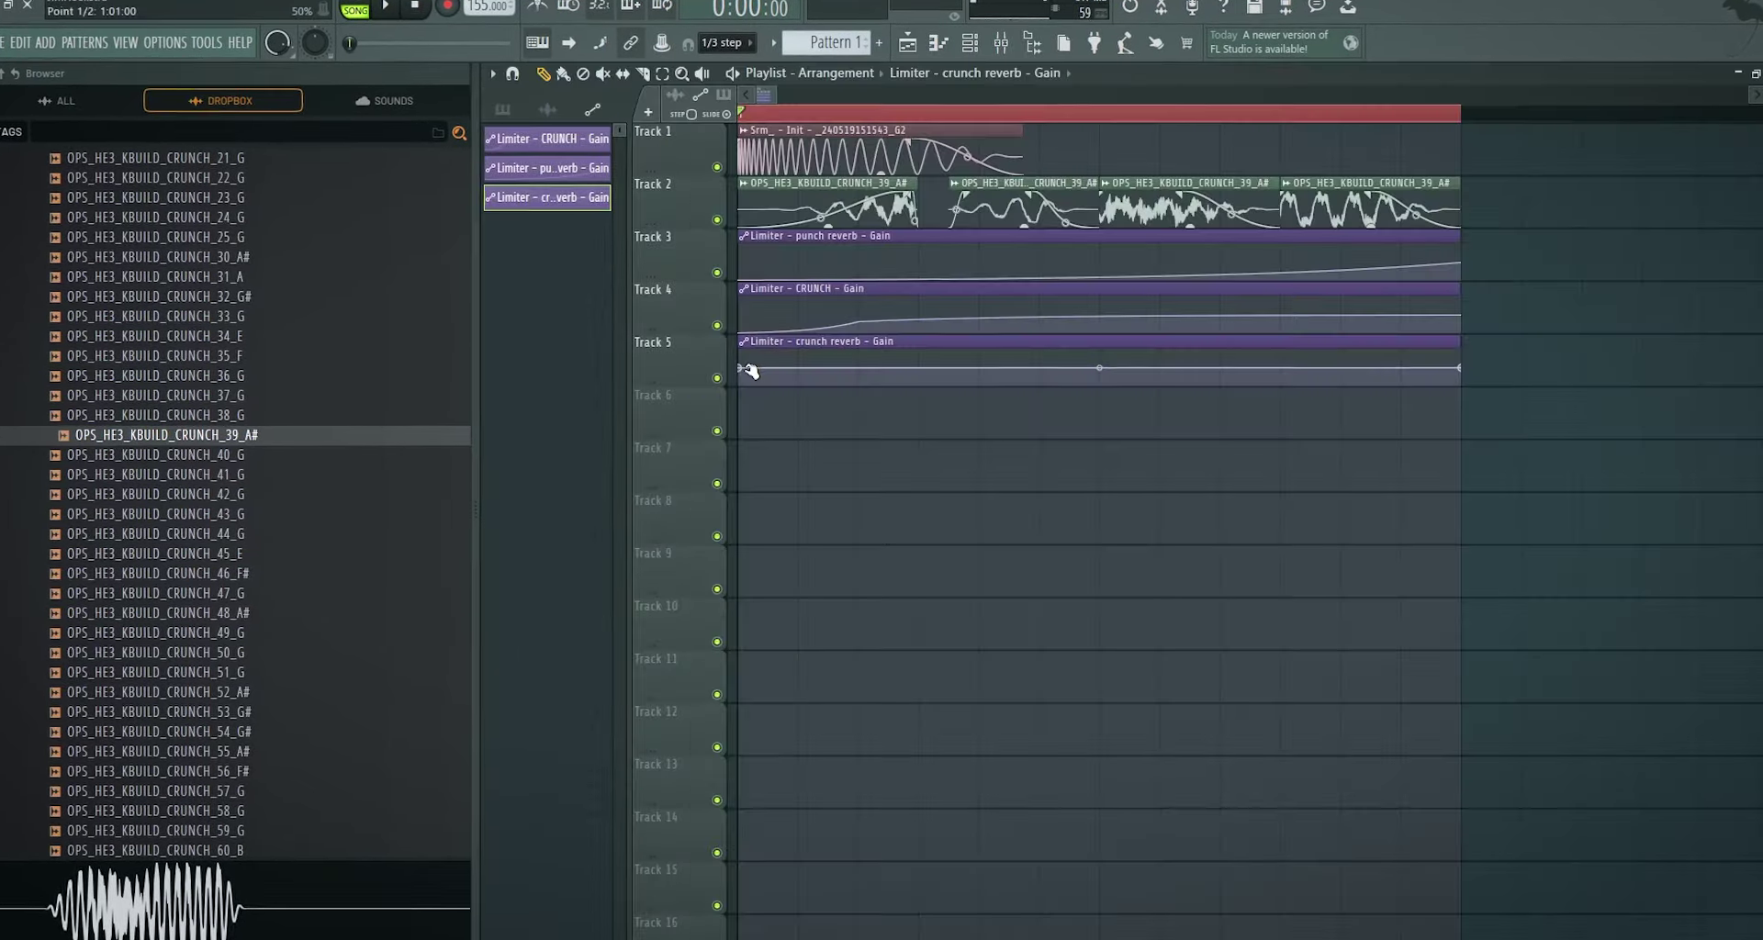
{"action": "left_click_drag", "start_coordinate": [751, 371], "coordinate": [1054, 383]}
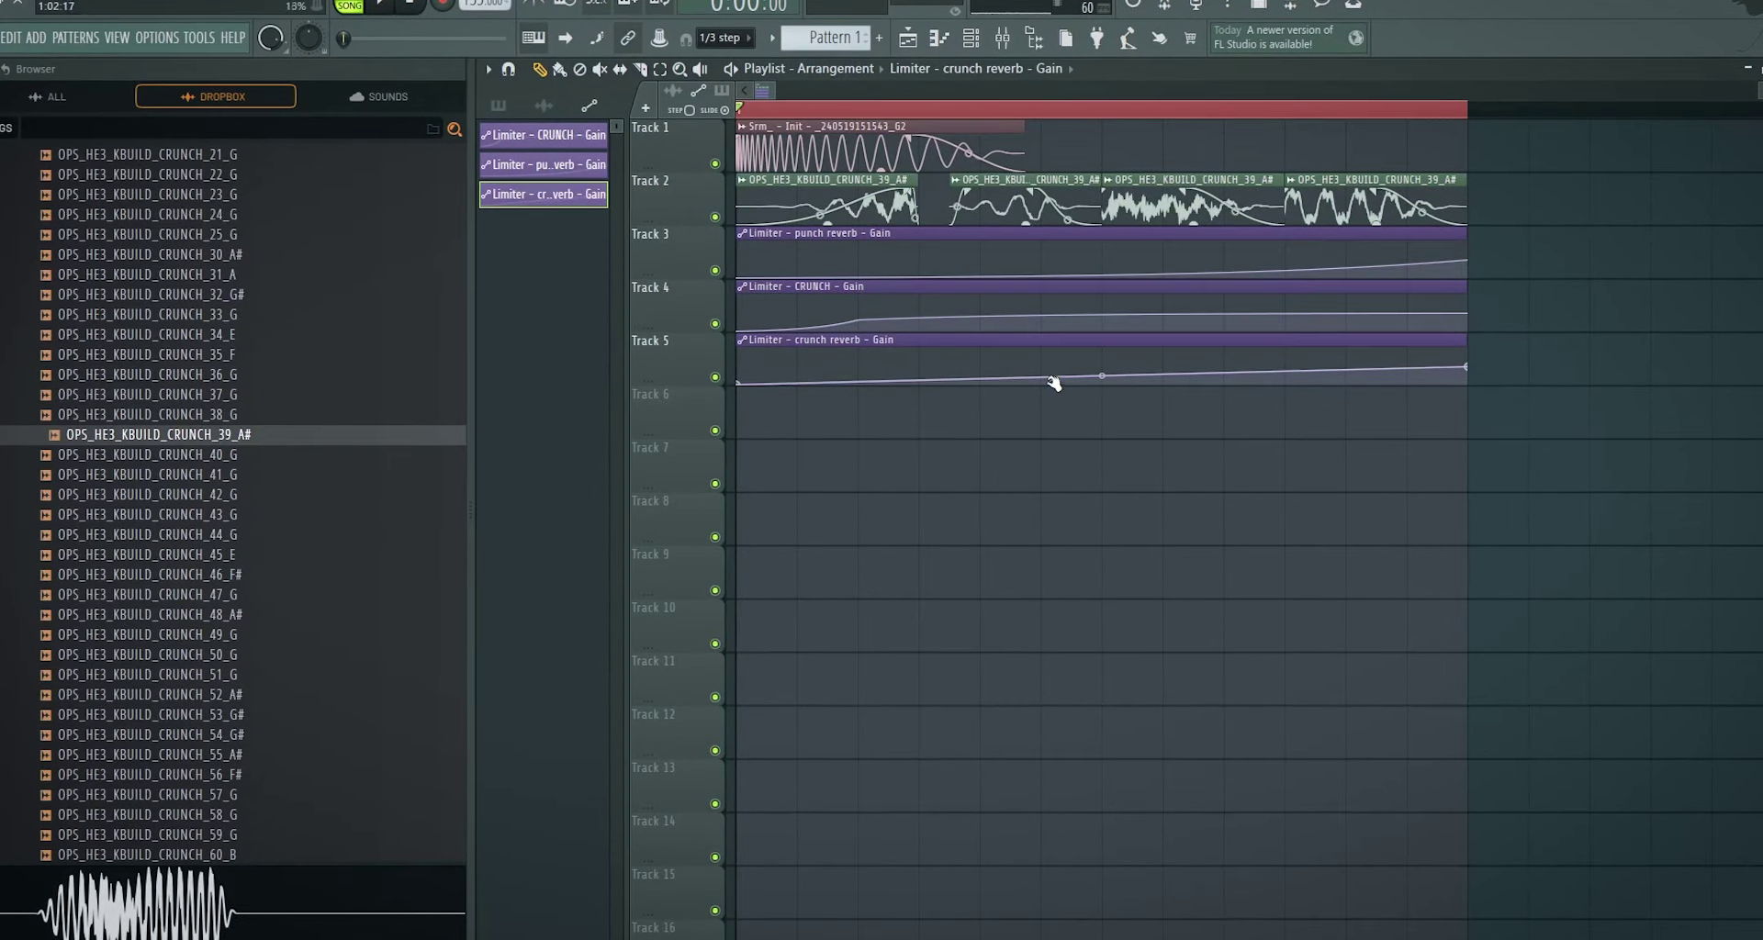
{"action": "right_click", "coordinate": [1048, 383]}
- Move the punch reverb gain automation clip to Track 5 and place the crunch reverb gain clip below it
{"action": "left_click_drag", "start_coordinate": [1441, 236], "coordinate": [1414, 448]}
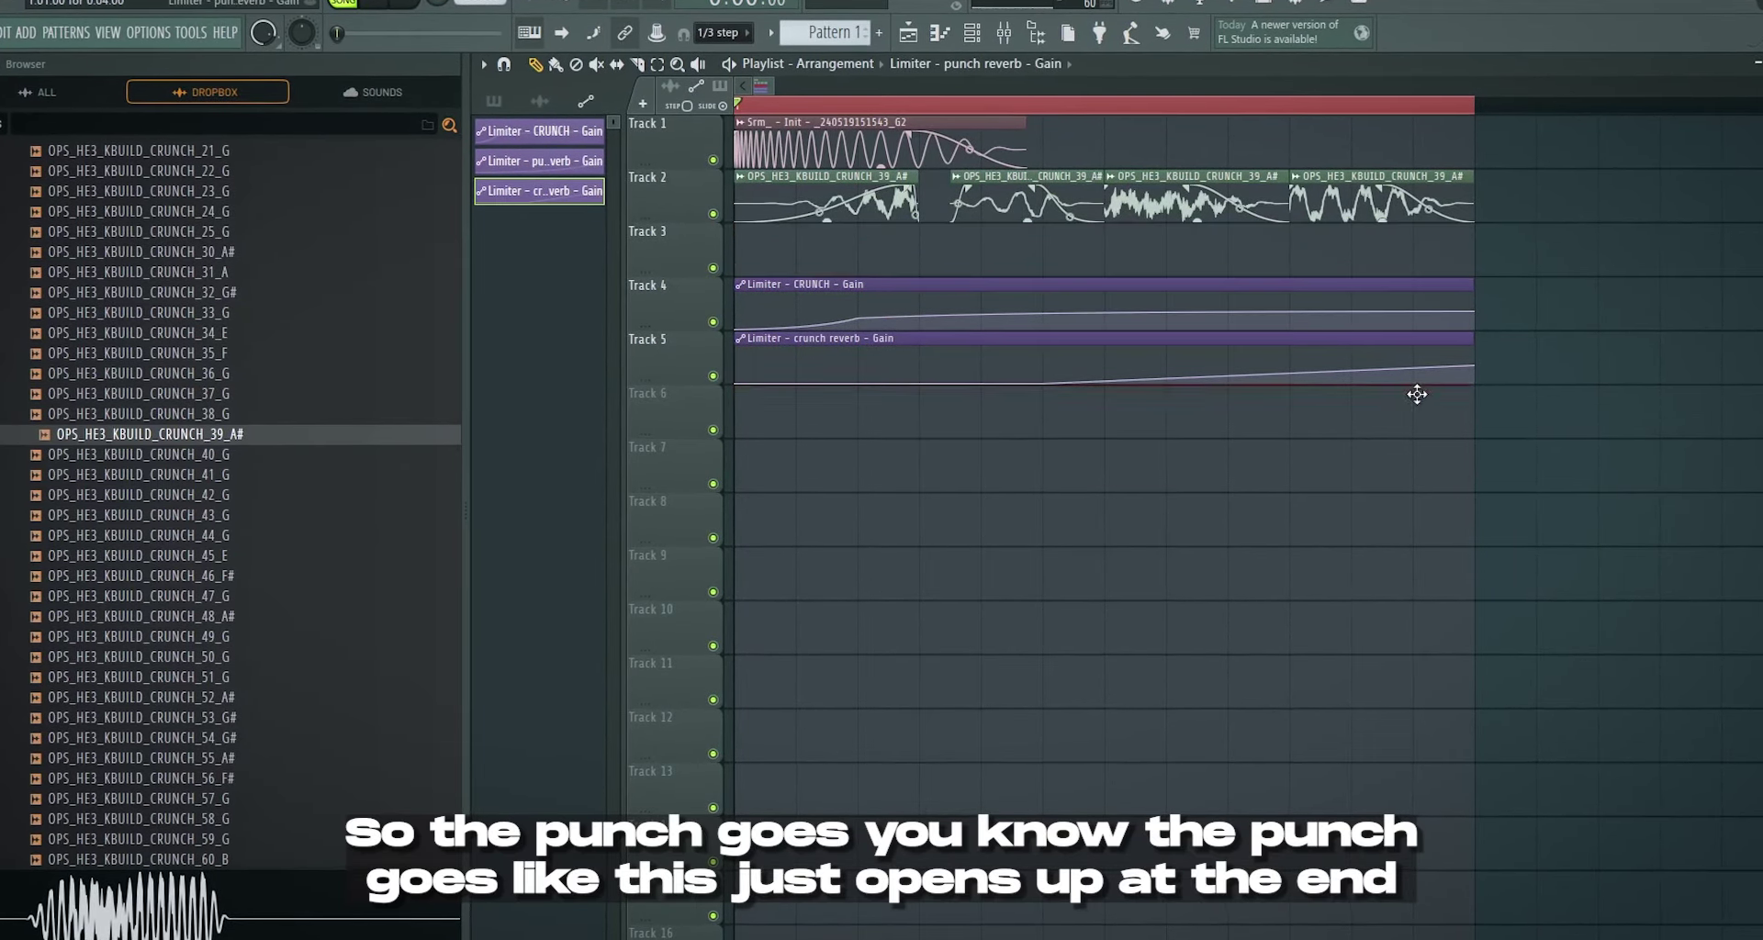
{"action": "left_click_drag", "start_coordinate": [1396, 340], "coordinate": [1336, 528]}
{"action": "left_click_drag", "start_coordinate": [1231, 446], "coordinate": [1124, 374]}
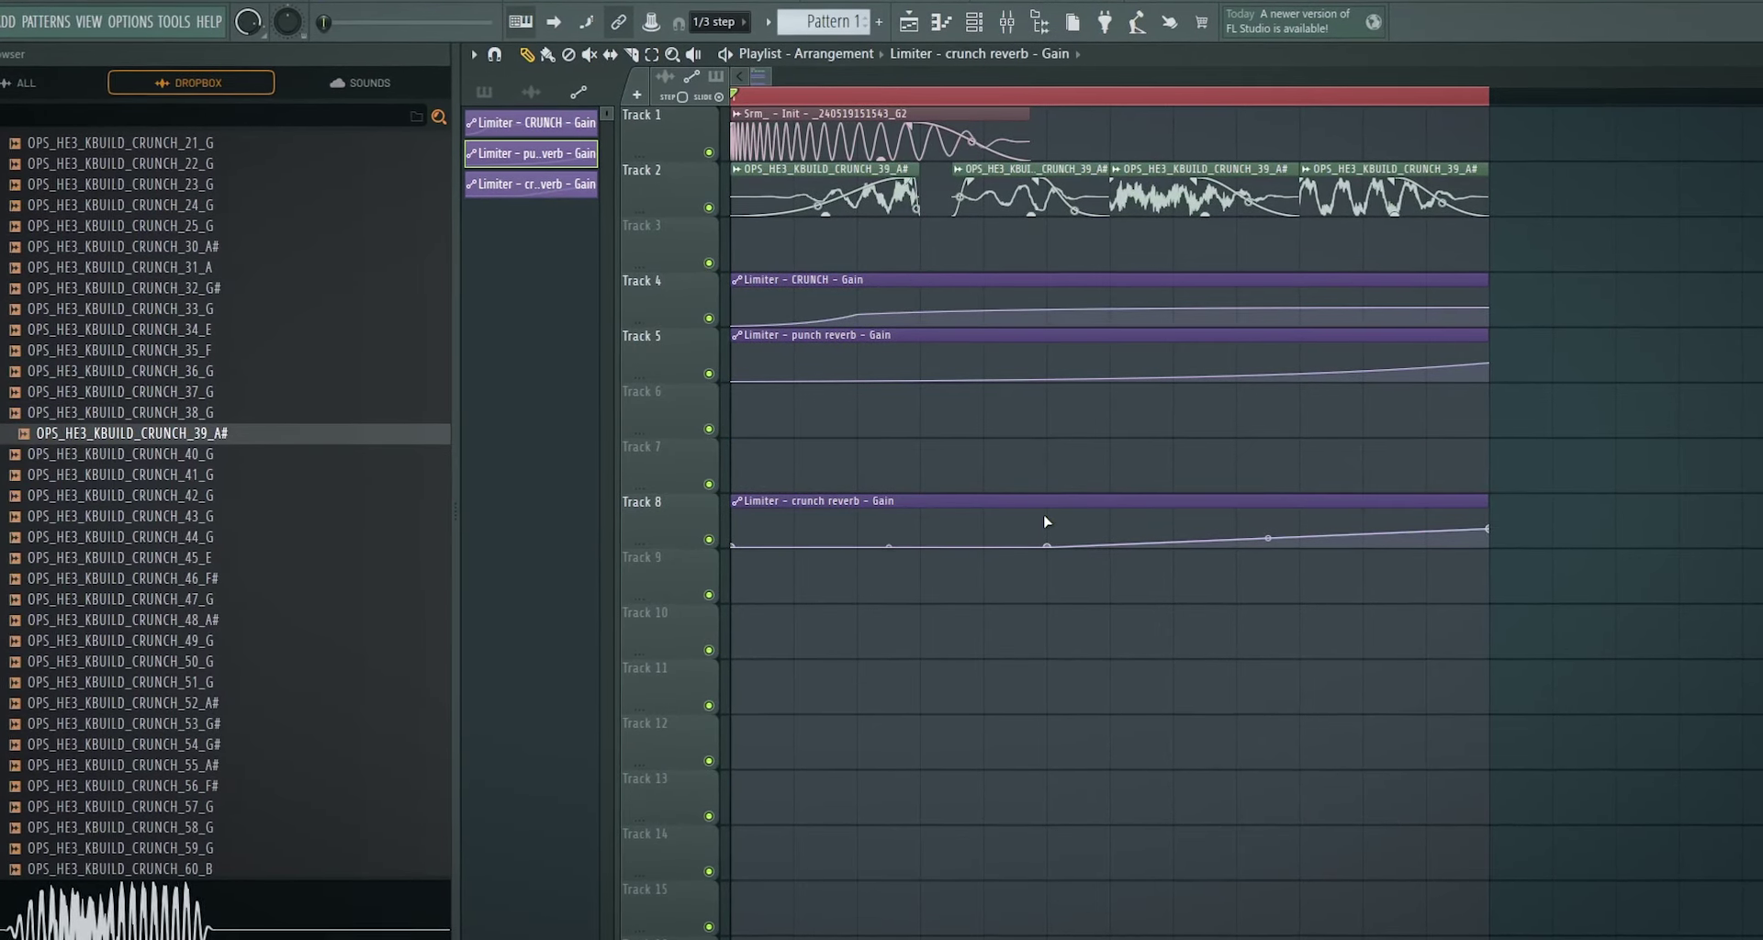
- Reshape the crunch reverb gain clip on Track 6 to rise earlier and fall back at the end, lengthen it, and audition it
{"action": "left_click_drag", "start_coordinate": [1044, 522], "coordinate": [922, 435]}
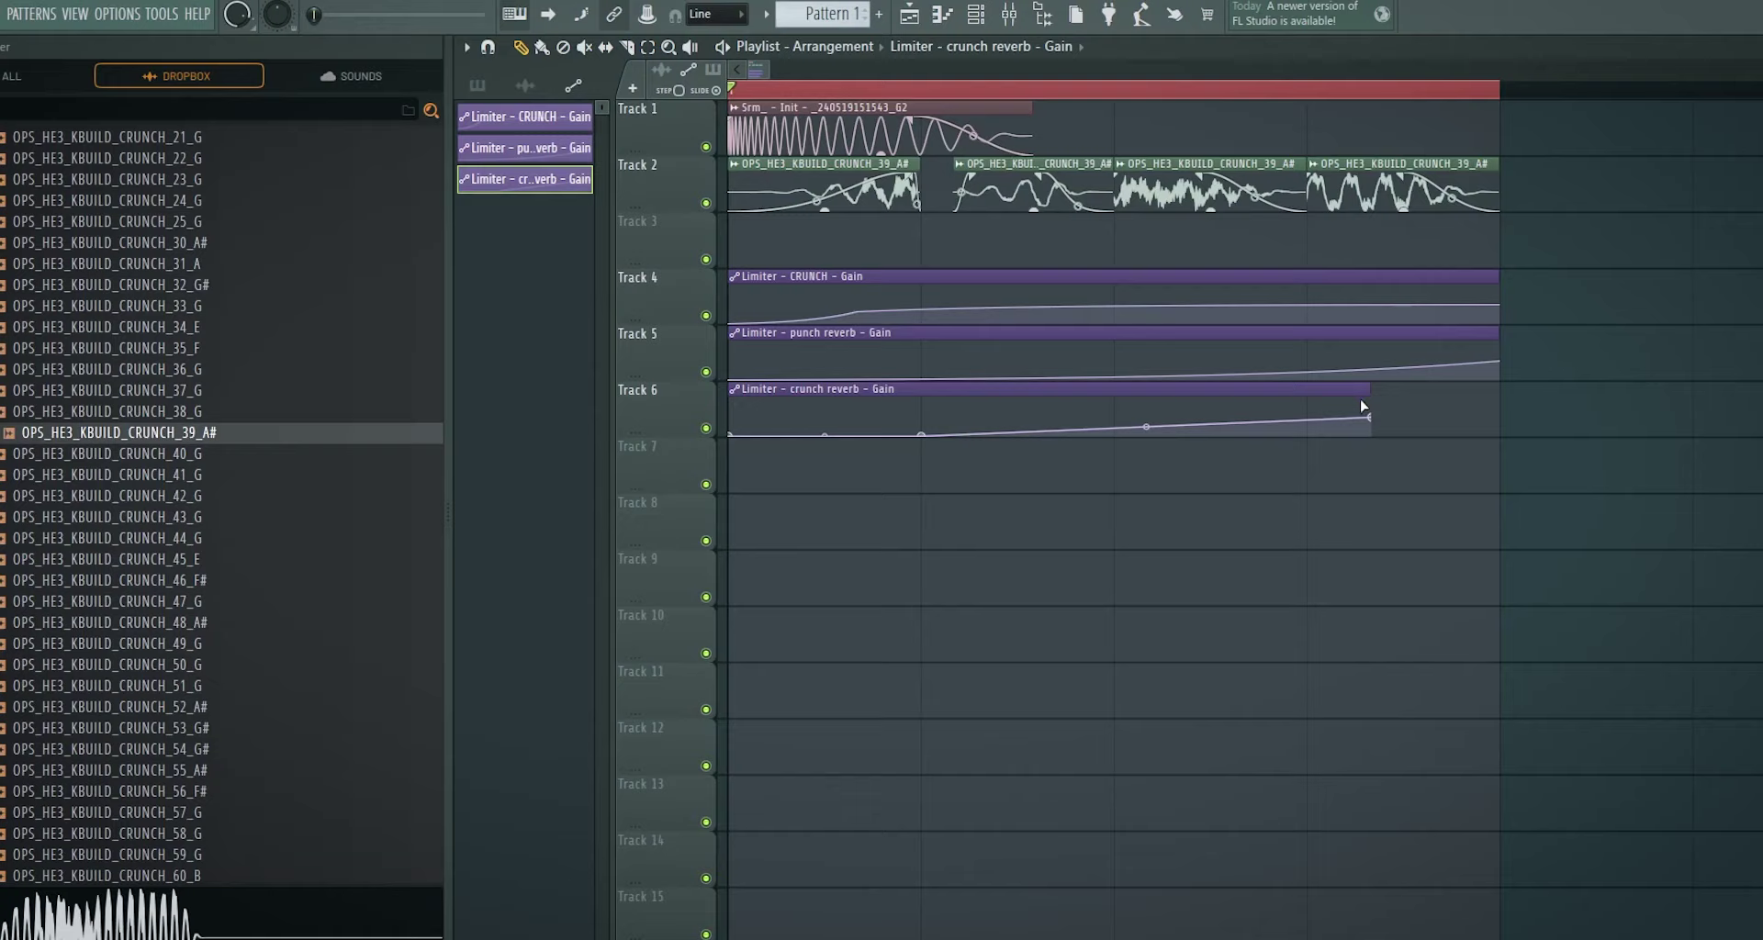
{"action": "left_click_drag", "start_coordinate": [1363, 406], "coordinate": [1467, 385]}
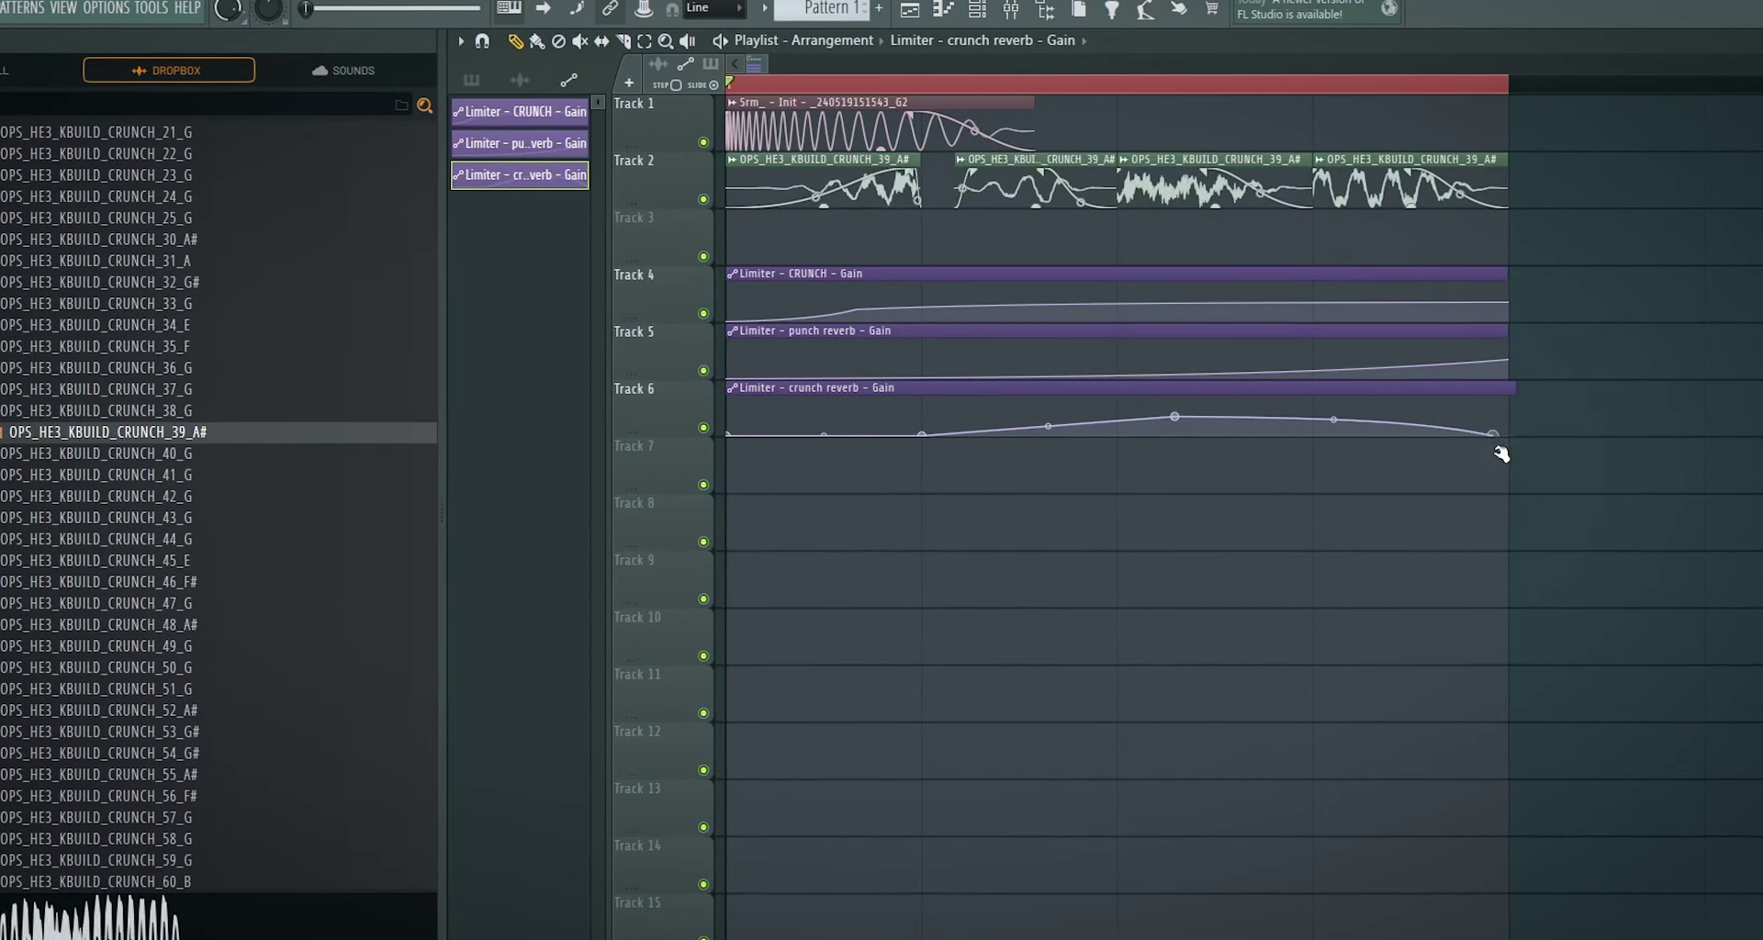
{"action": "key", "text": "space"}
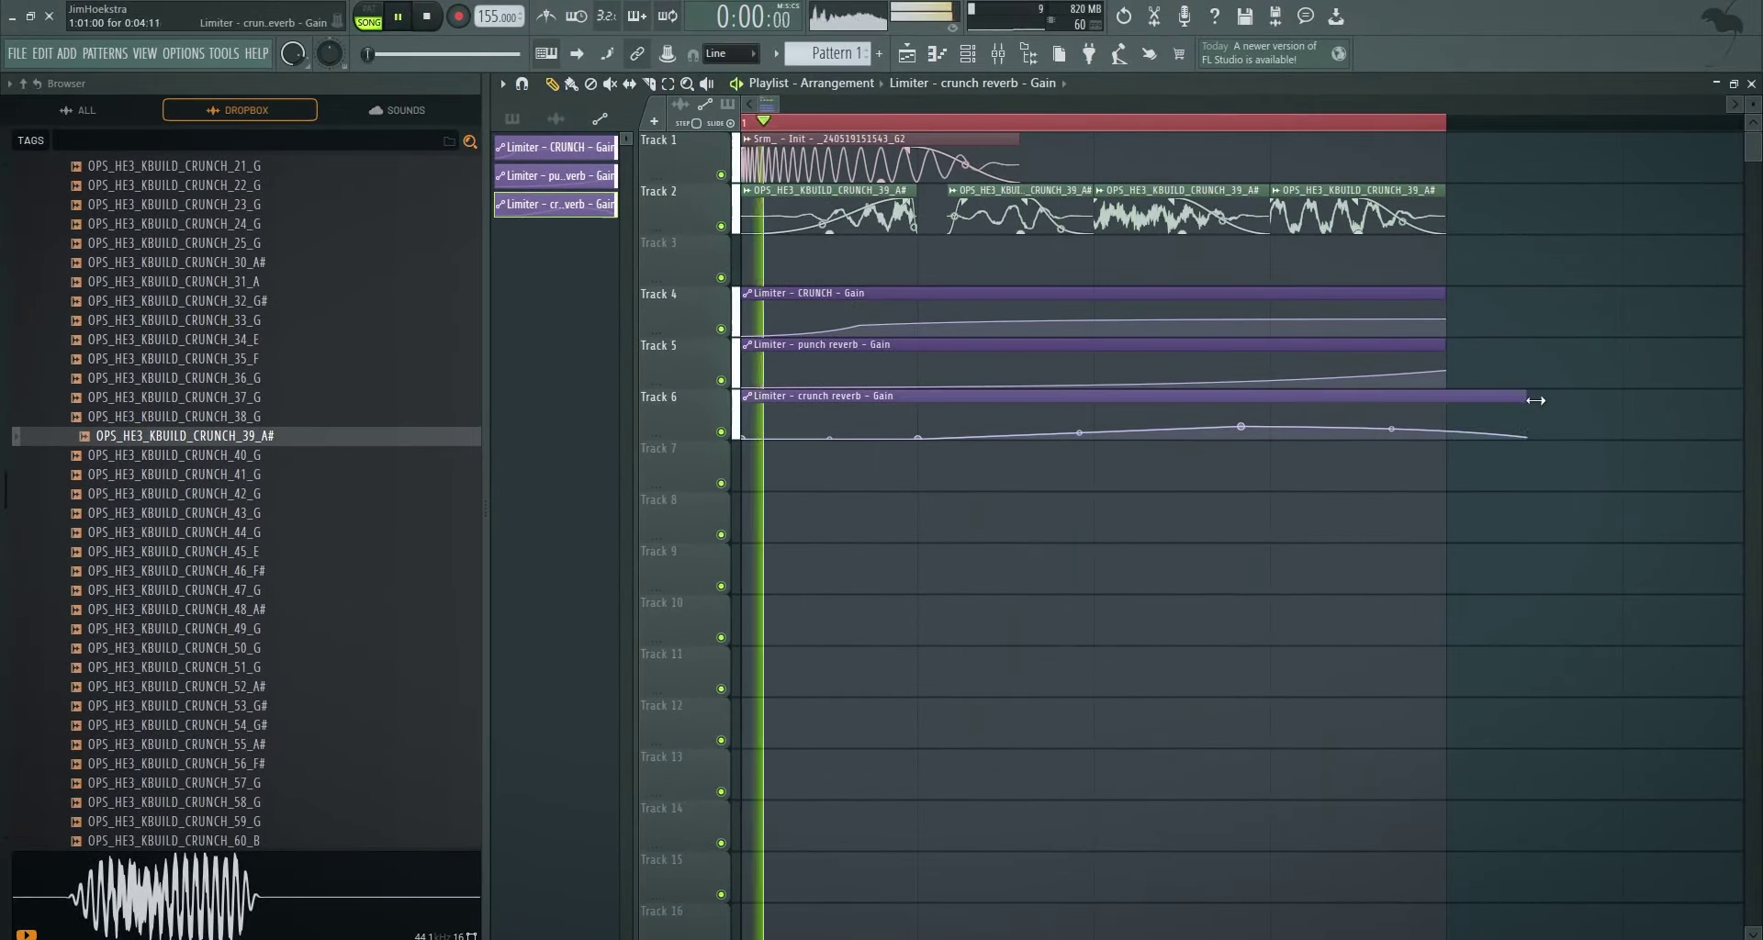
{"action": "key", "text": "space"}
- Unmute PUNCH, lower the crunch reverb level slightly, and audition the layers together
{"action": "key", "text": "F9"}
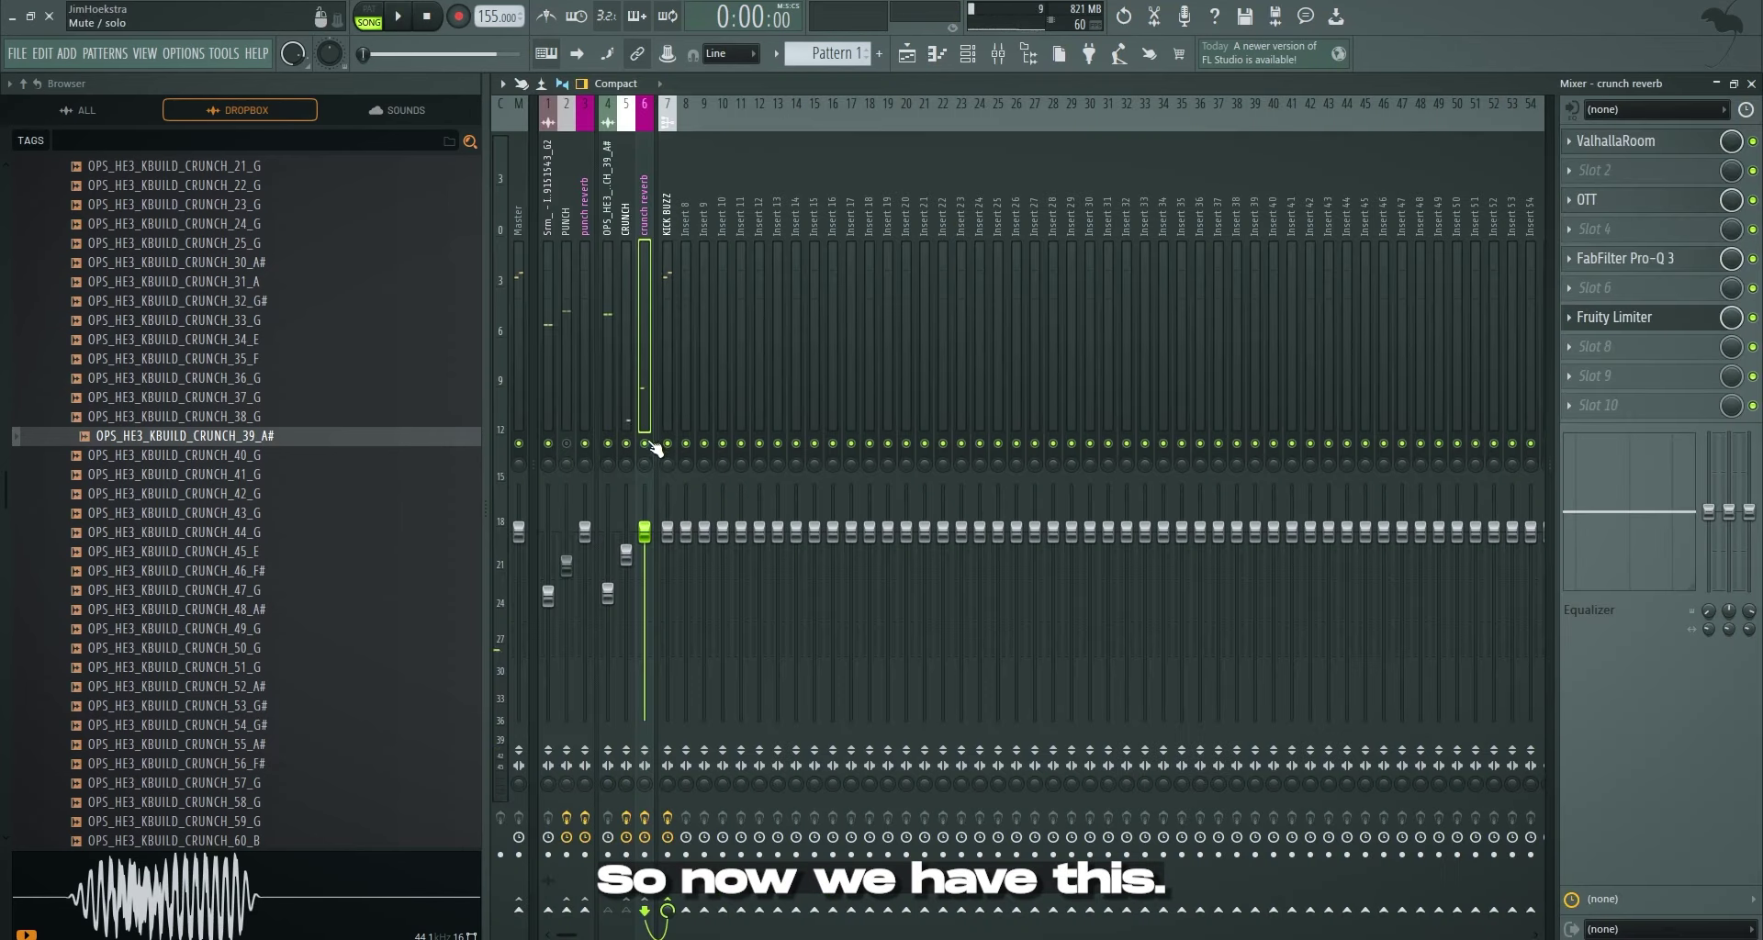
{"action": "key", "text": "space"}
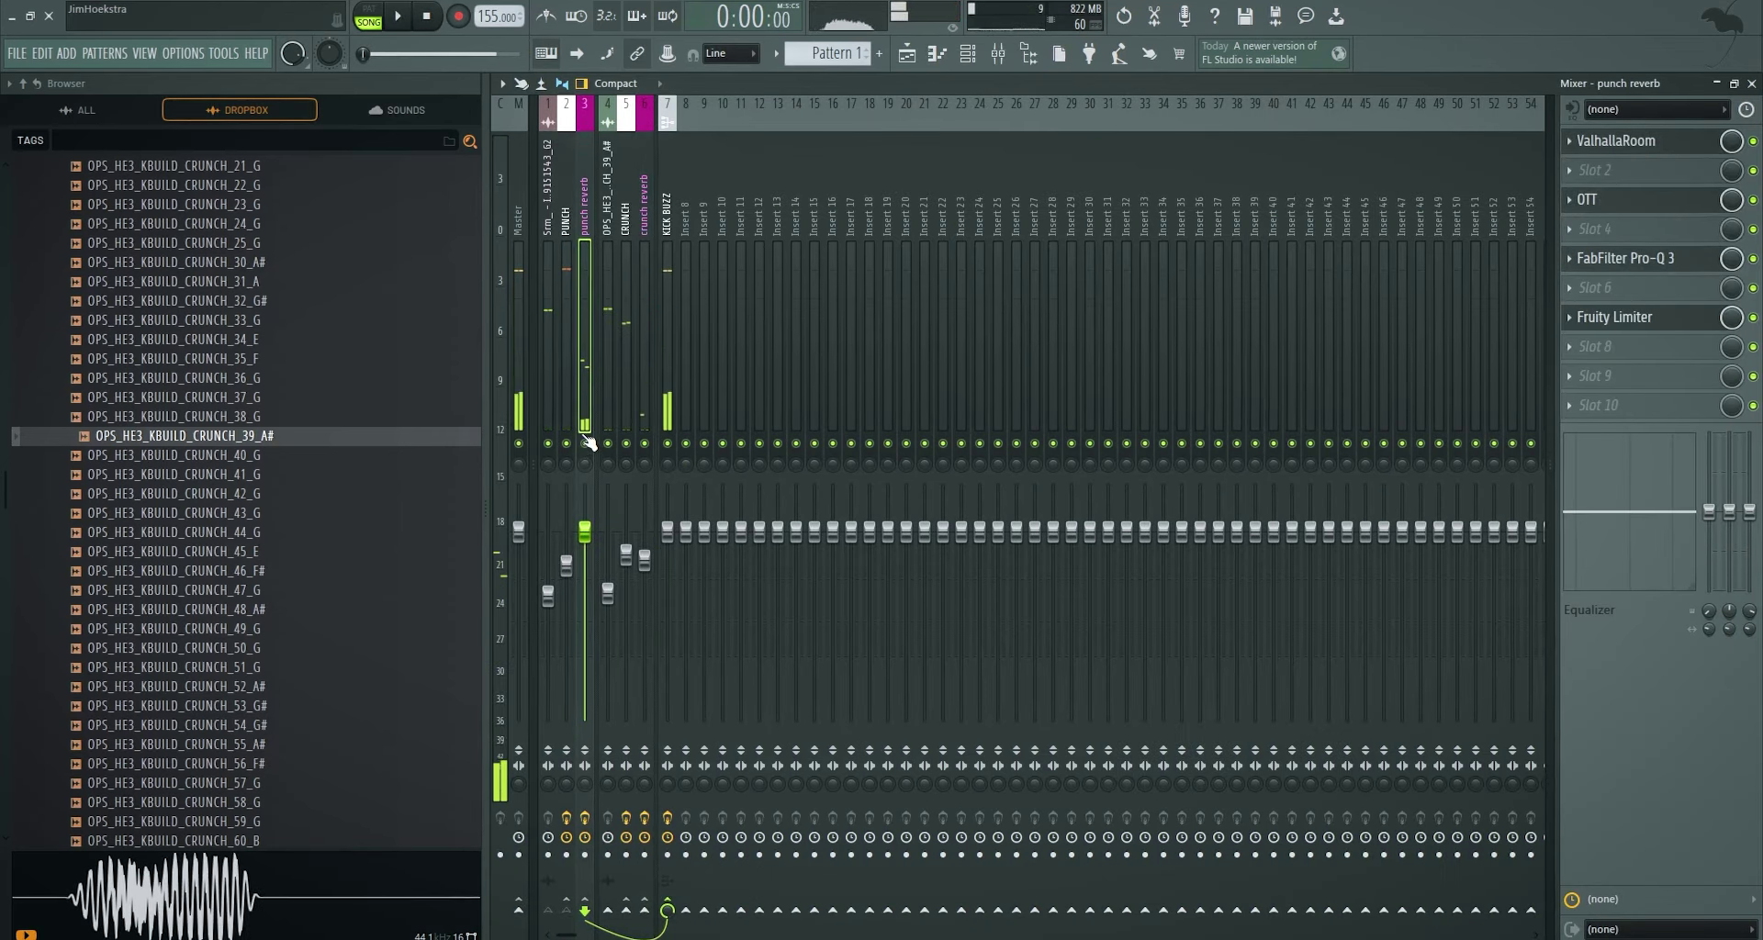
- Add Fruity parametric EQ 2 in slot 8 of punch reverb with a steep low cut and a boost around 1.7 kHz
{"action": "left_click", "coordinate": [1607, 356]}
{"action": "left_click", "coordinate": [1019, 160]}
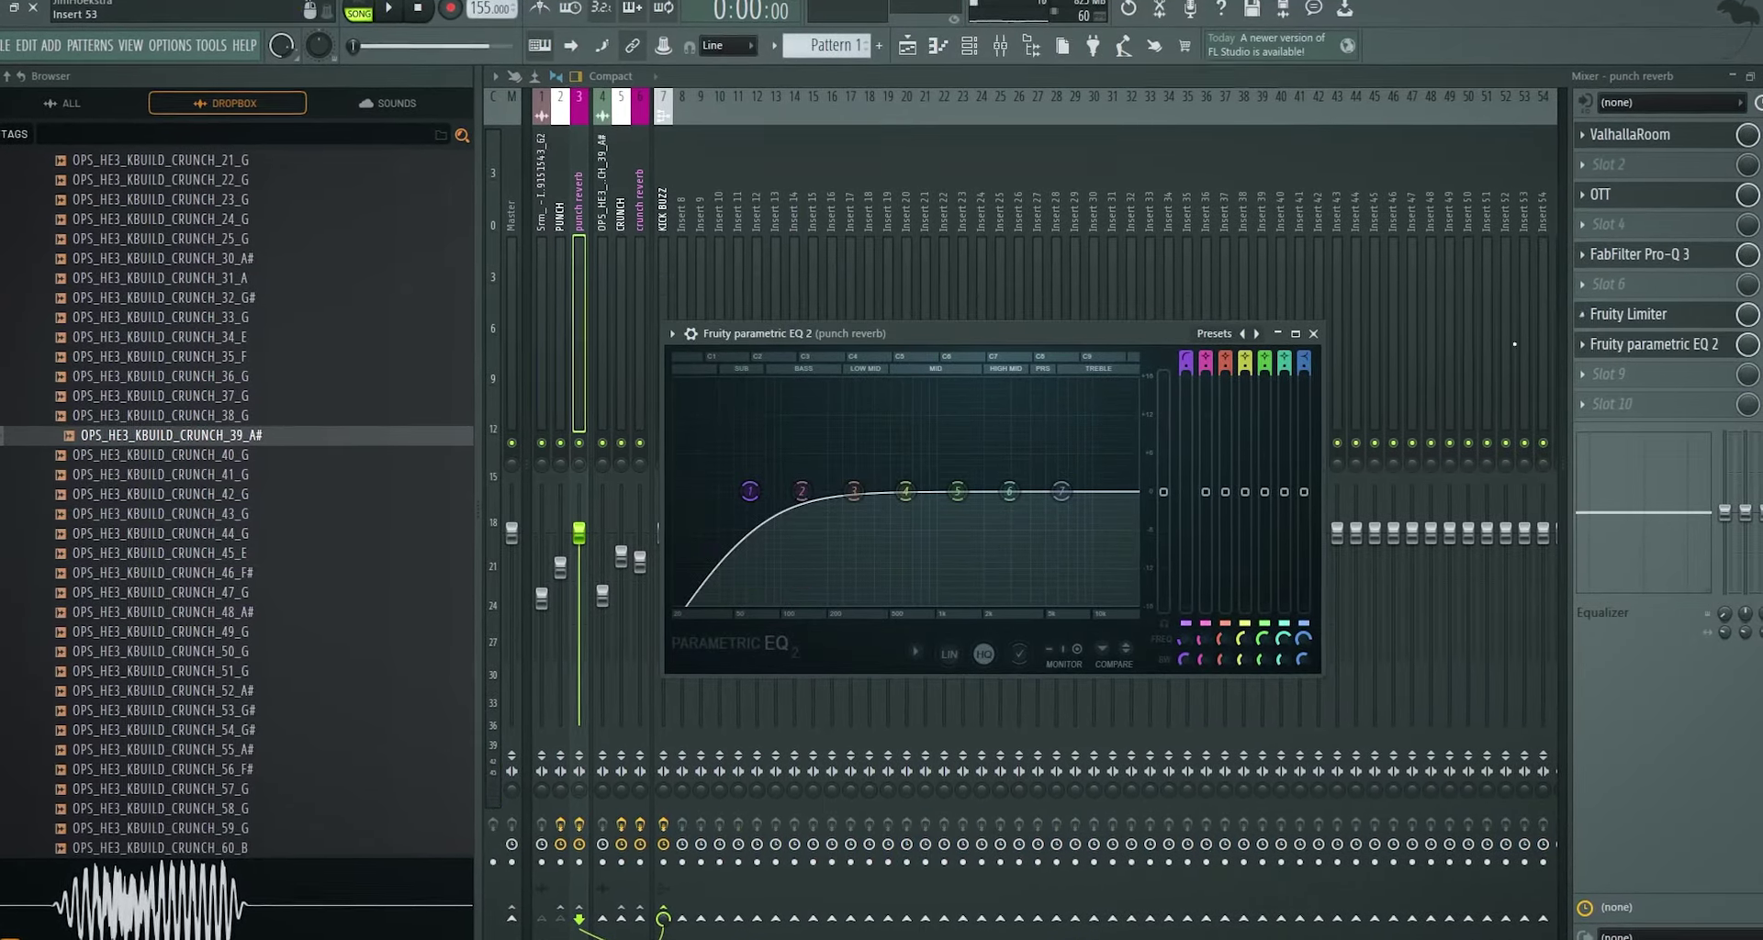
{"action": "left_click", "coordinate": [1639, 254]}
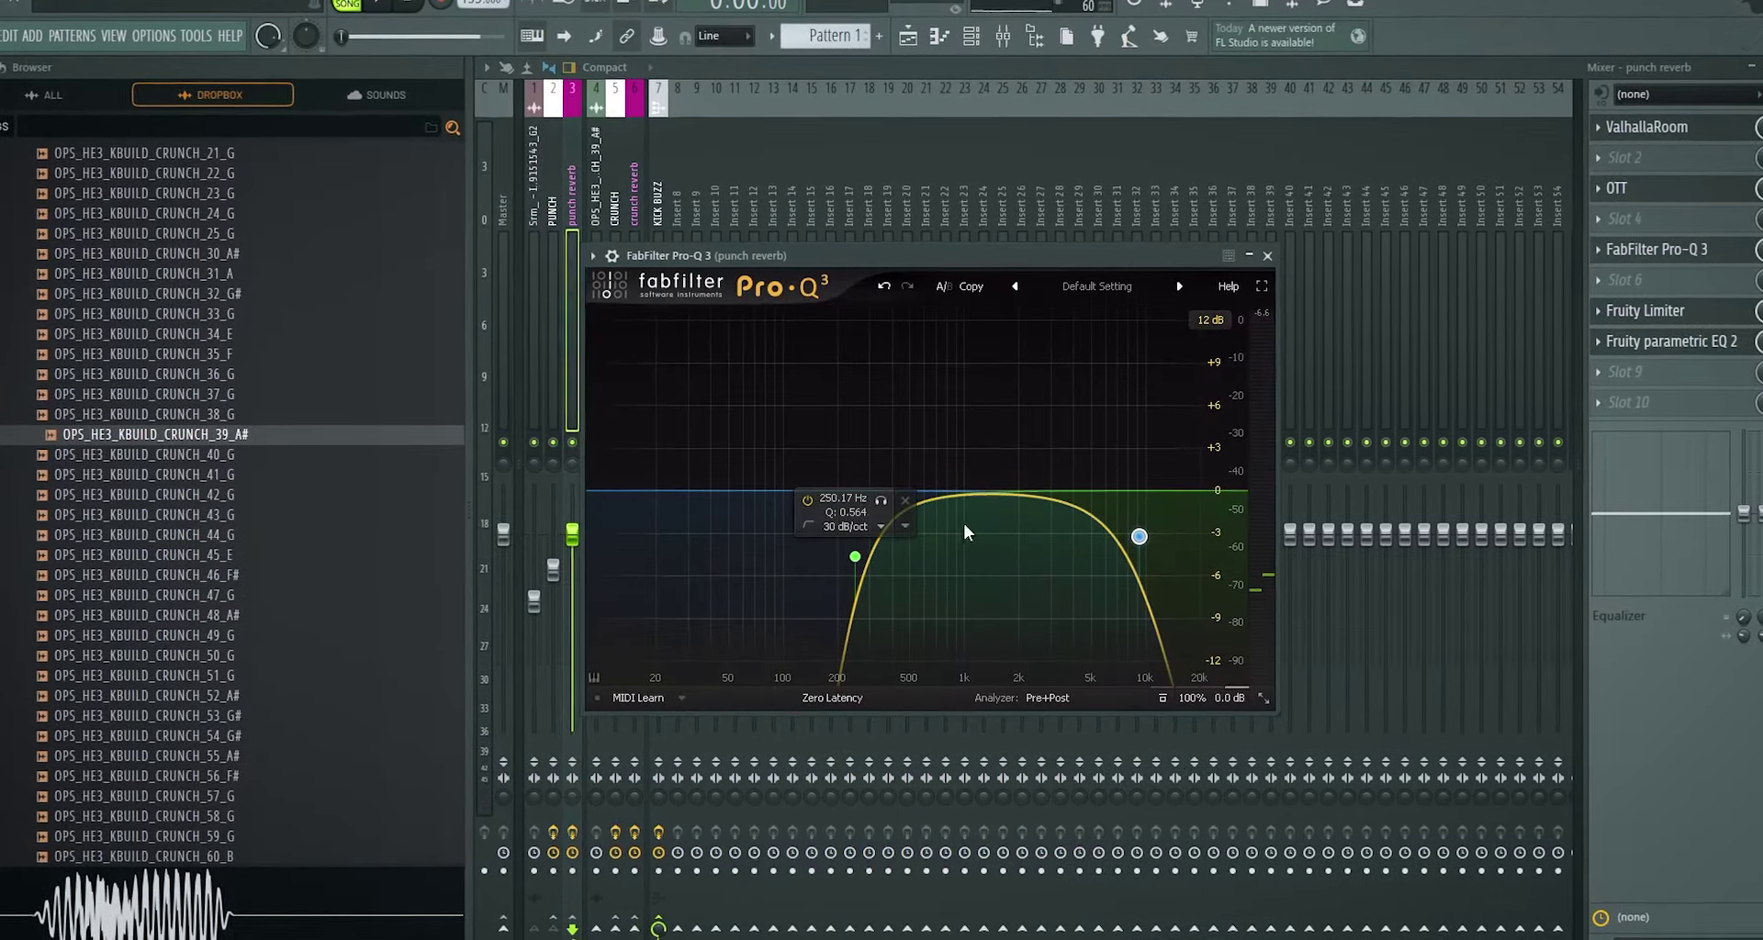
{"action": "left_click", "coordinate": [1667, 341]}
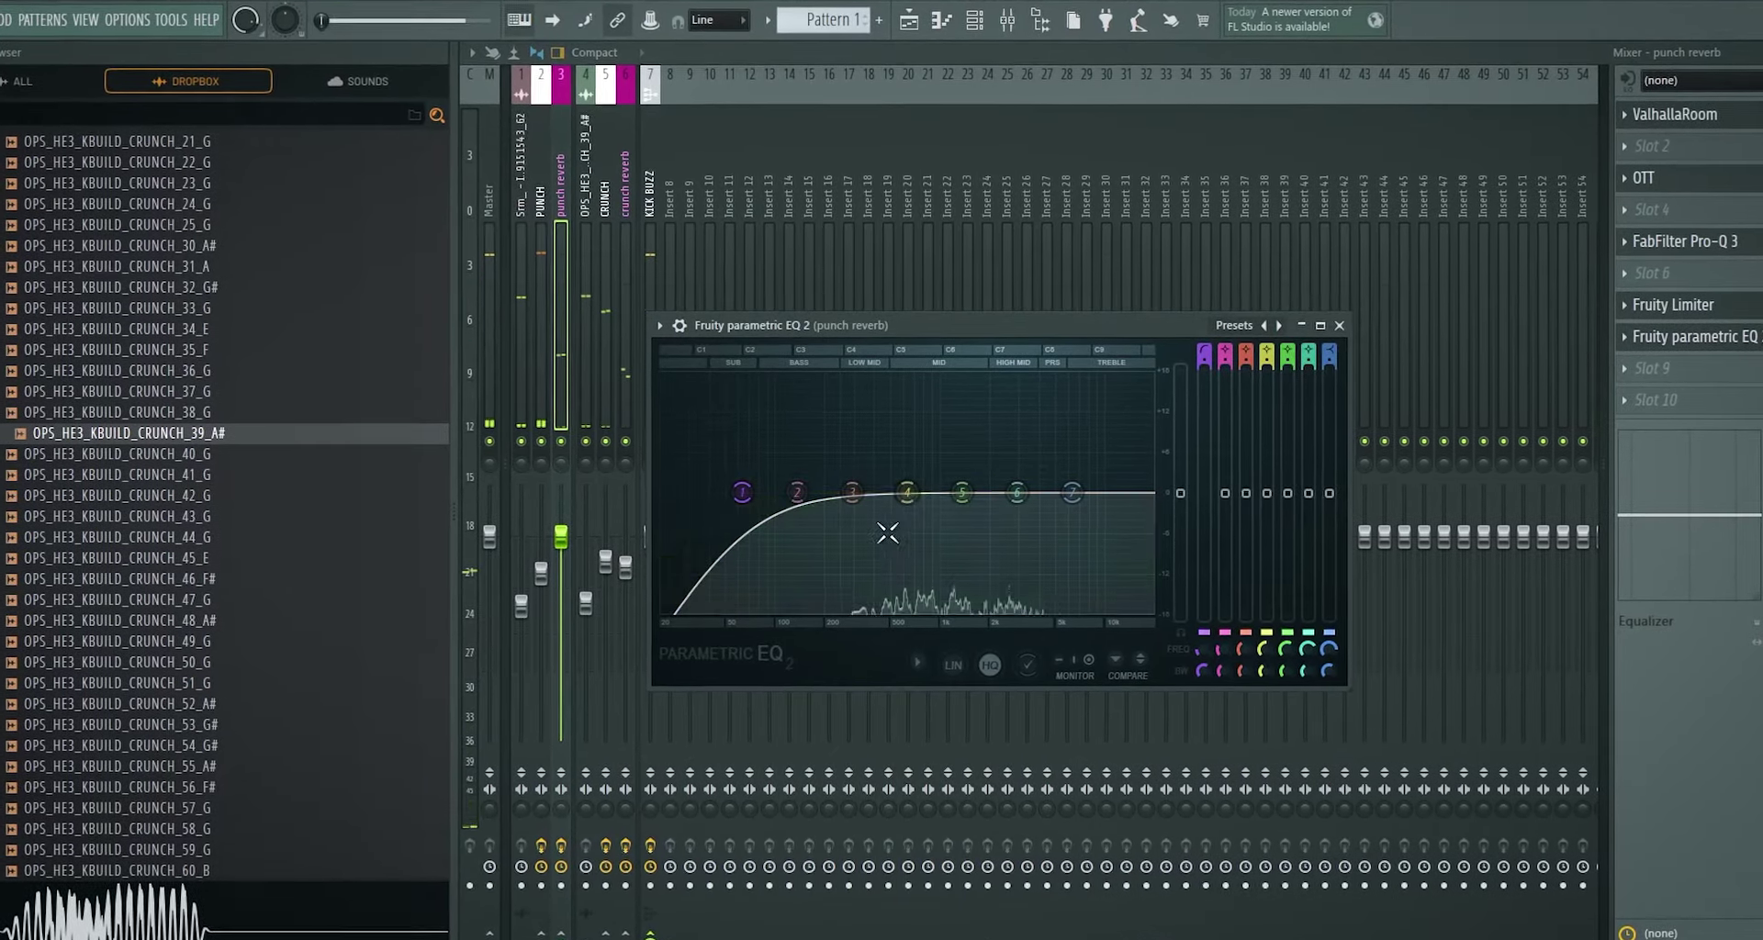
{"action": "right_click", "coordinate": [744, 493]}
{"action": "left_click", "coordinate": [817, 564]}
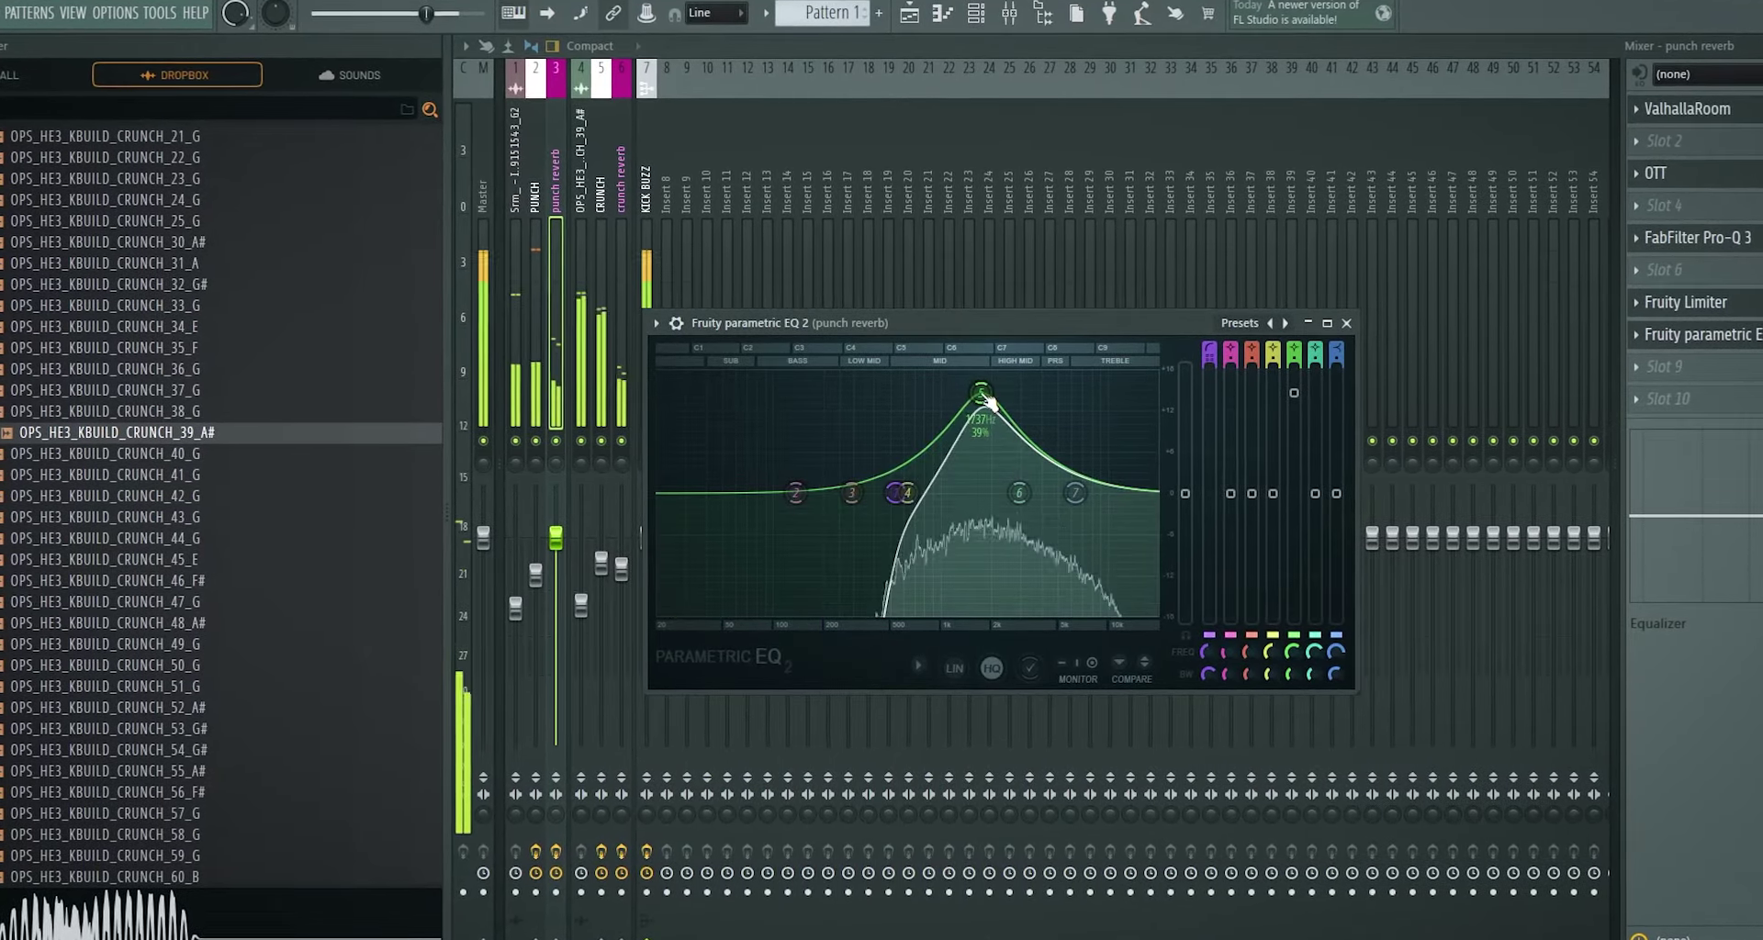
{"action": "left_click_drag", "start_coordinate": [986, 402], "coordinate": [982, 455]}
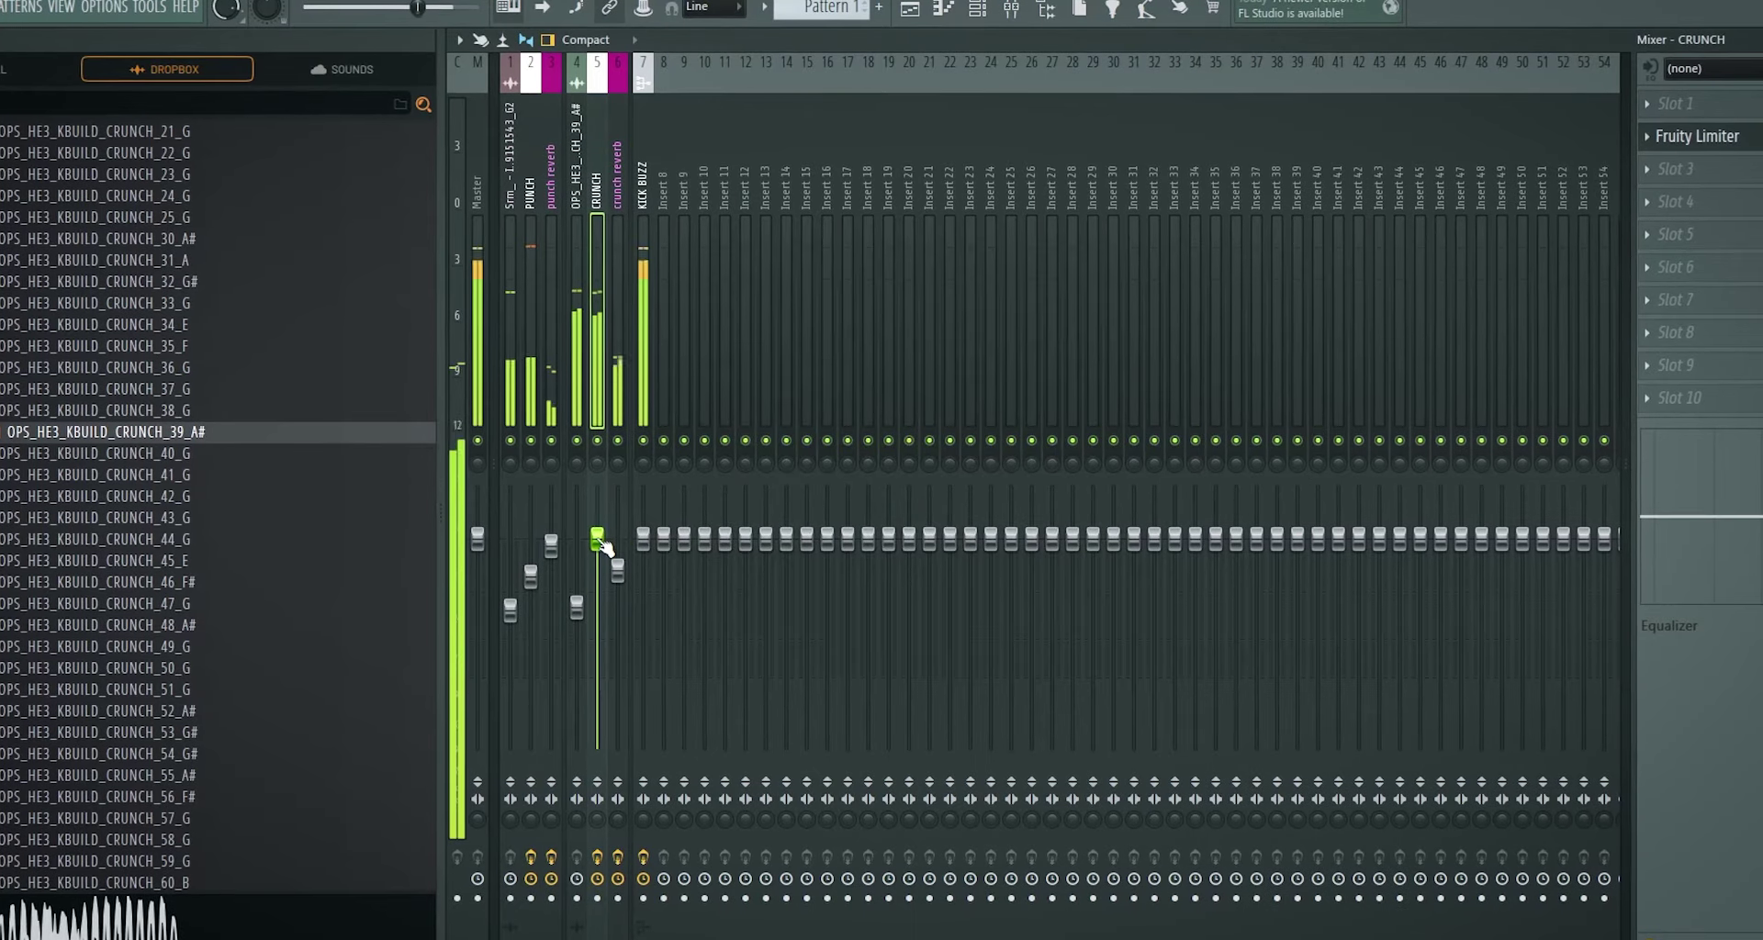
- Raise the CRUNCH level slightly and set crunch reverb's stereo separation to 39% separated, auditioning the kick through KICK BUZZ
{"action": "left_click_drag", "start_coordinate": [601, 540], "coordinate": [618, 566]}
{"action": "key", "text": "space"}
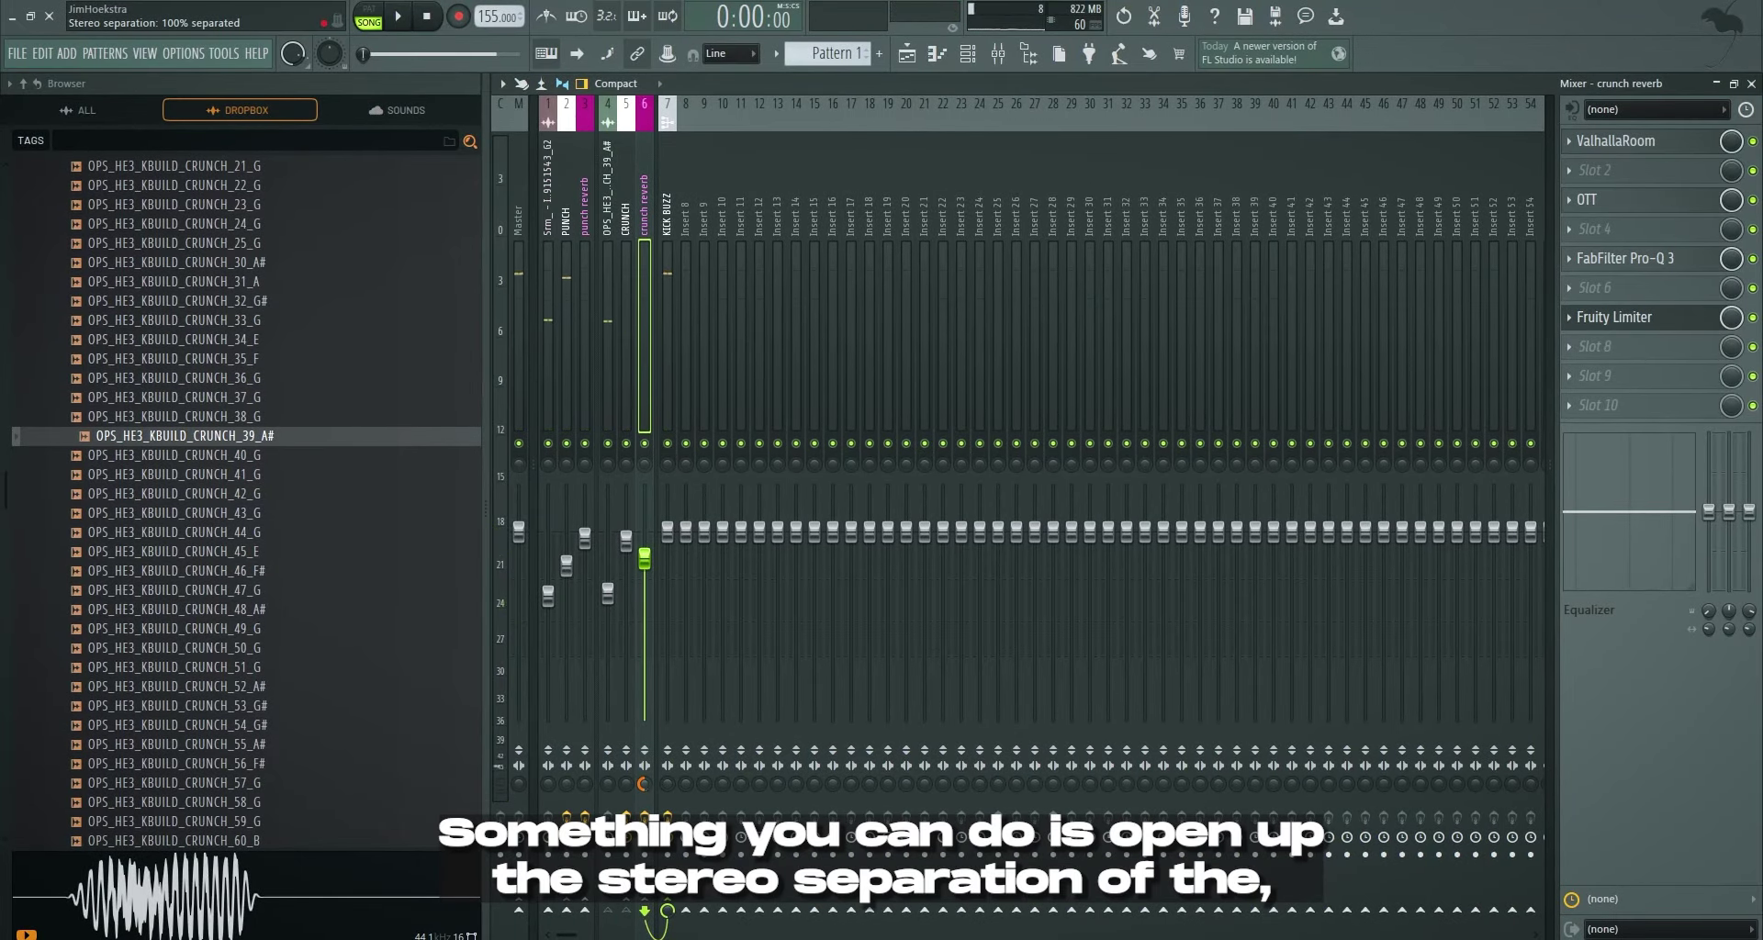
{"action": "left_click_drag", "start_coordinate": [644, 784], "coordinate": [643, 744]}
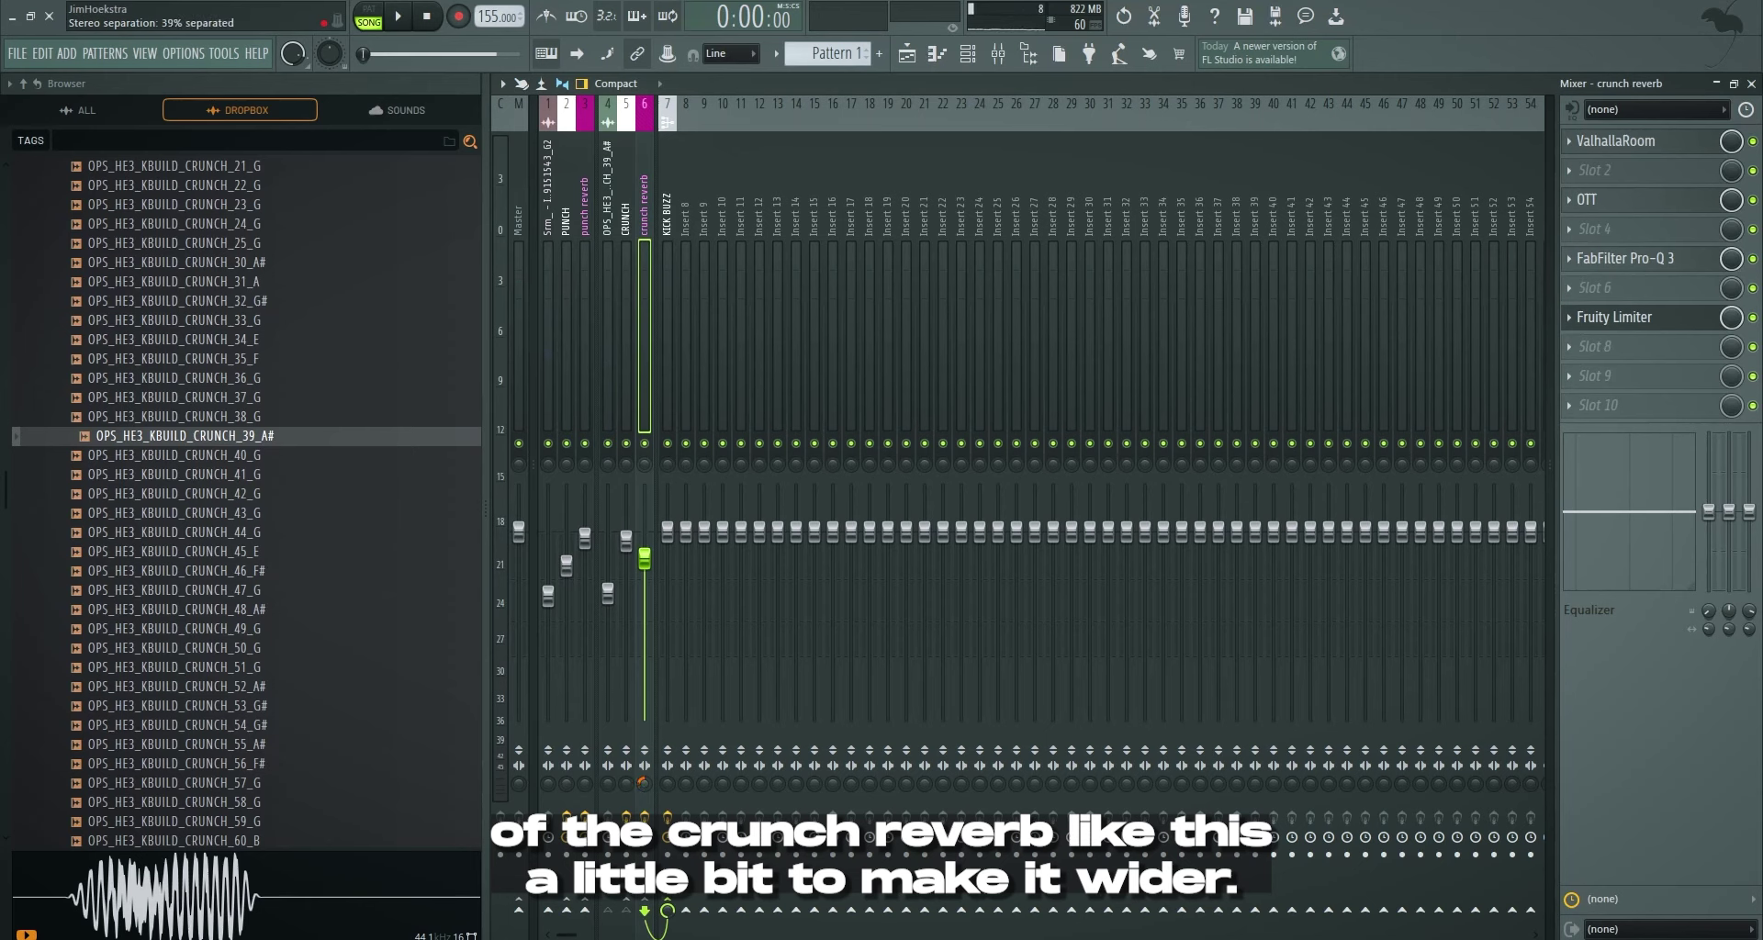
{"action": "key", "text": "space"}
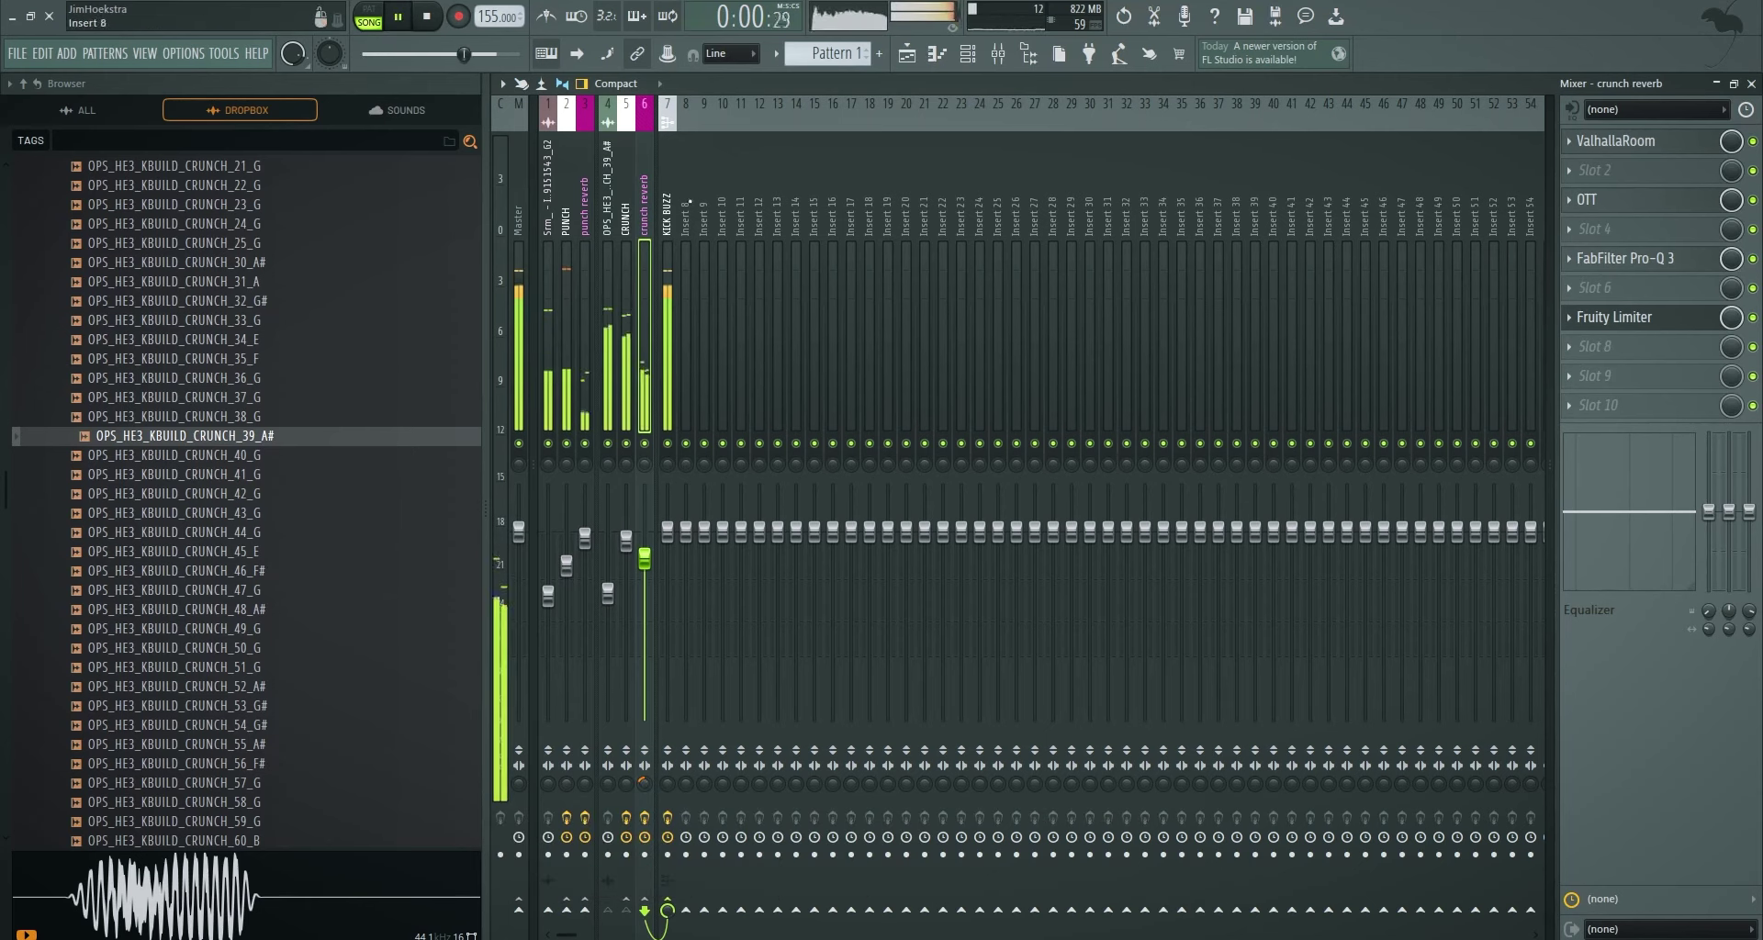
{"action": "left_click", "coordinate": [667, 909]}
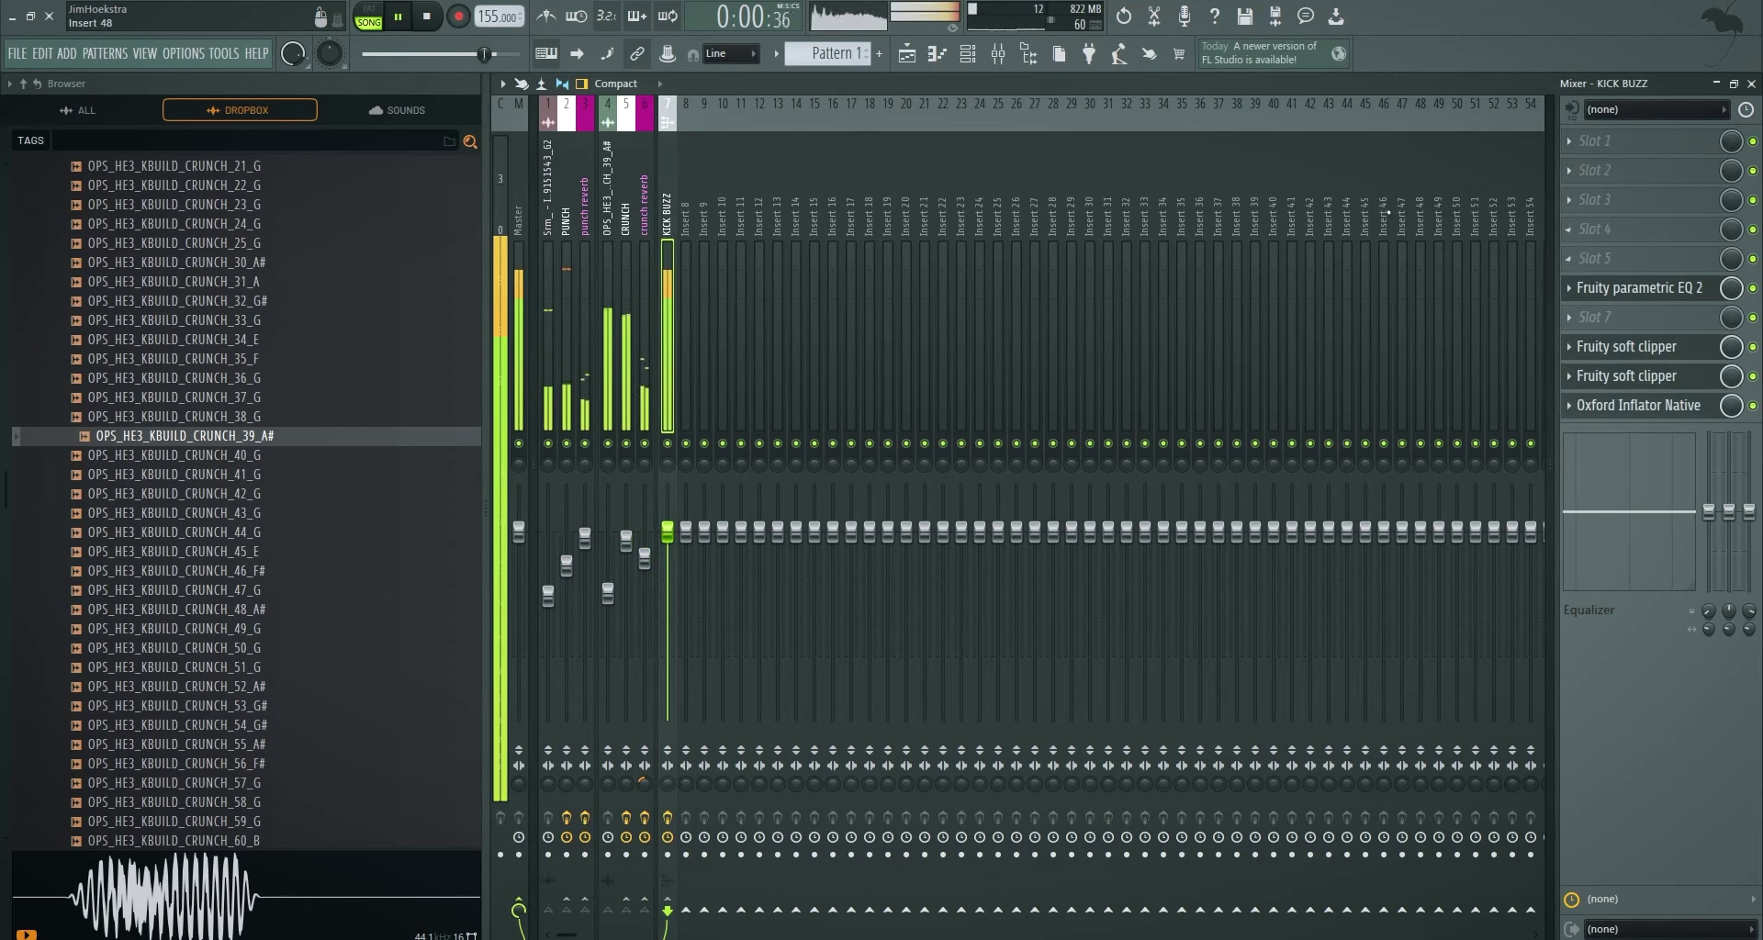
{"action": "key", "text": "space"}
- Try a copy of the Serum punch on Track 3 near the third beat, moving it past the end of the loop
{"action": "key", "text": "F9"}
{"action": "scroll", "coordinate": [245, 493], "scroll_direction": "up", "scroll_amount": 10}
{"action": "left_click", "coordinate": [152, 403]}
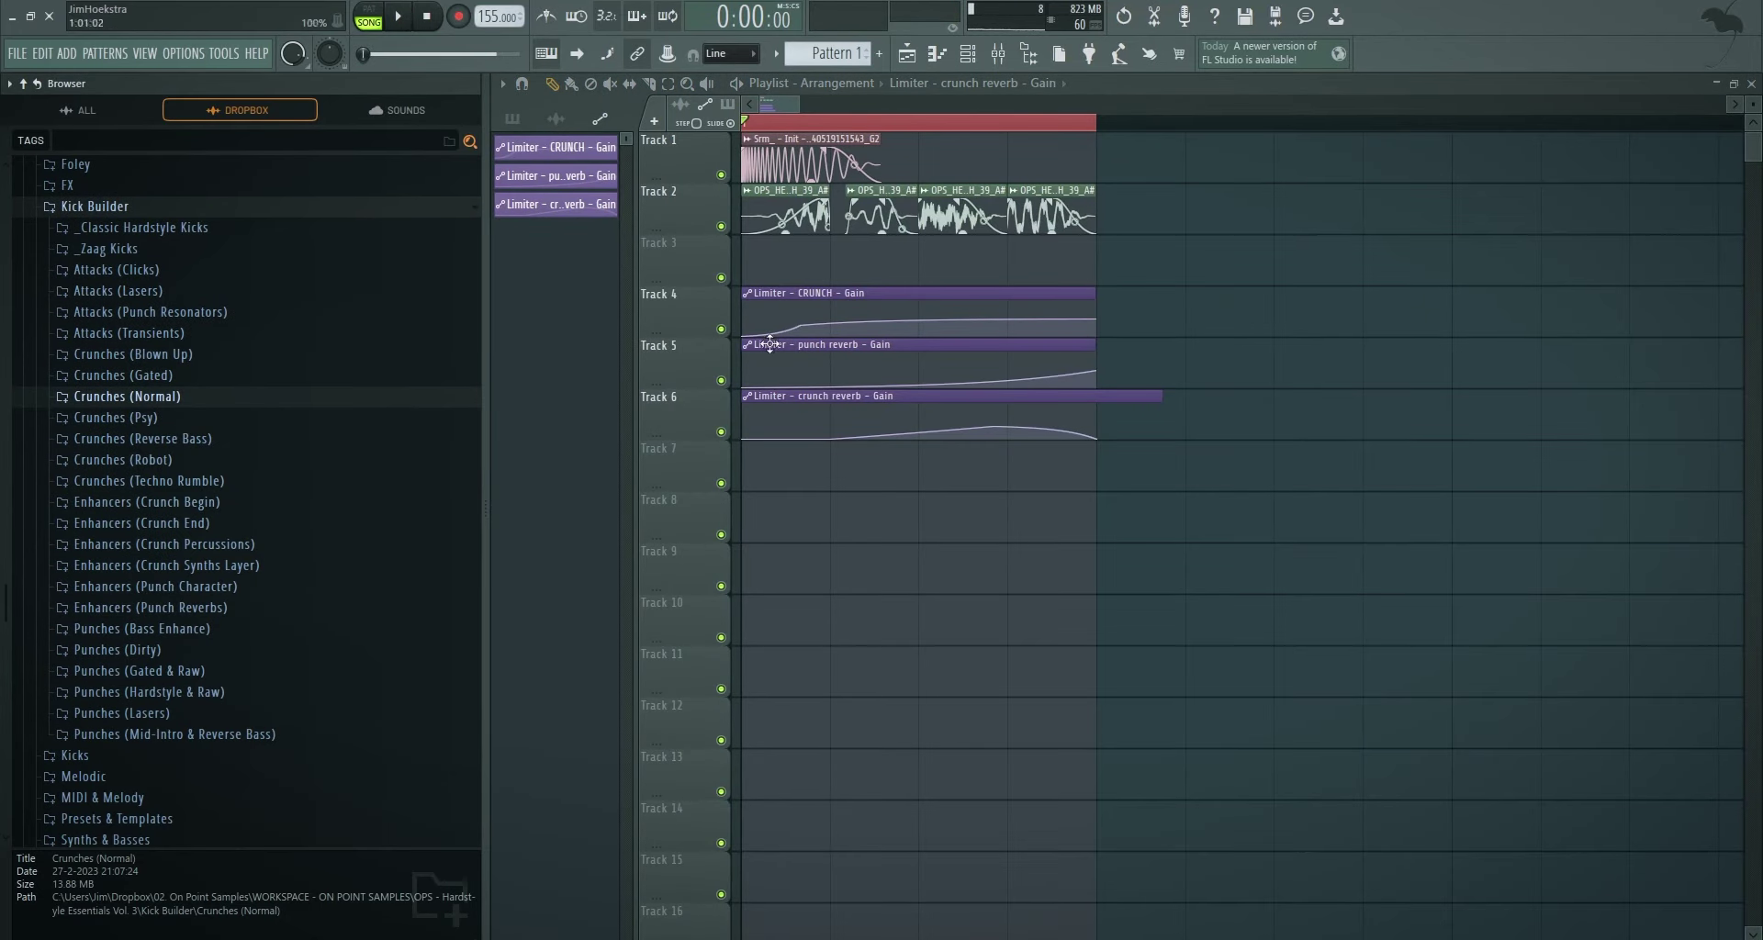
{"action": "scroll", "coordinate": [812, 326], "scroll_direction": "up", "scroll_amount": 3}
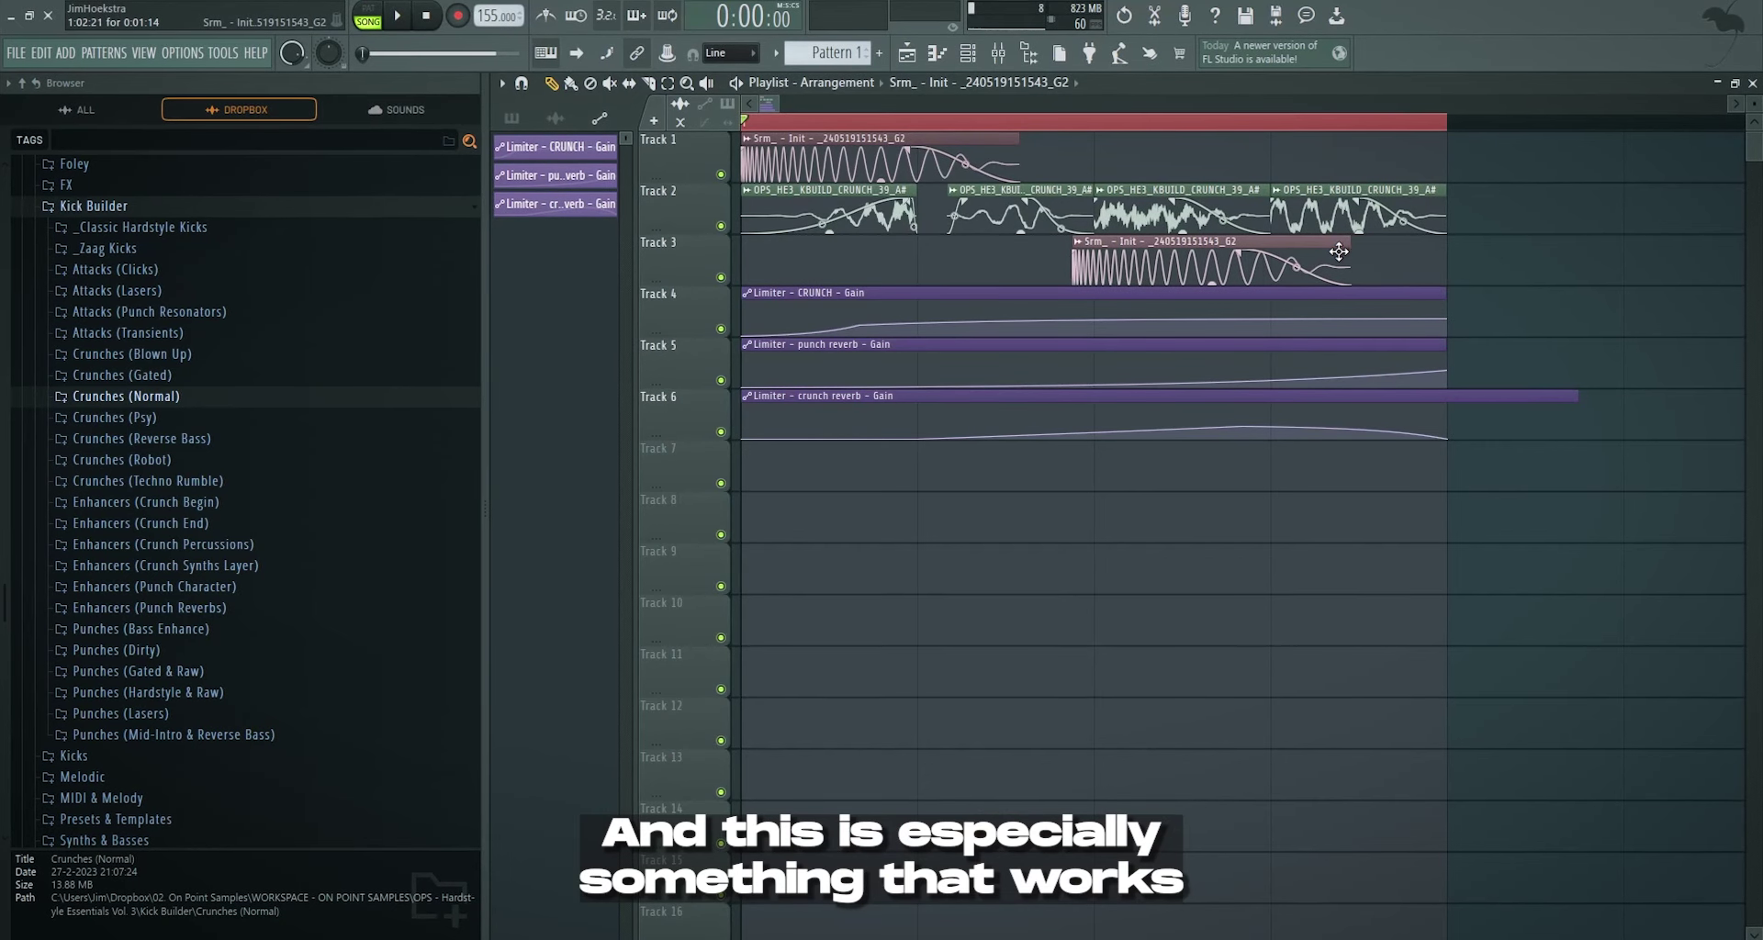
{"action": "left_click_drag", "start_coordinate": [1339, 252], "coordinate": [1346, 250]}
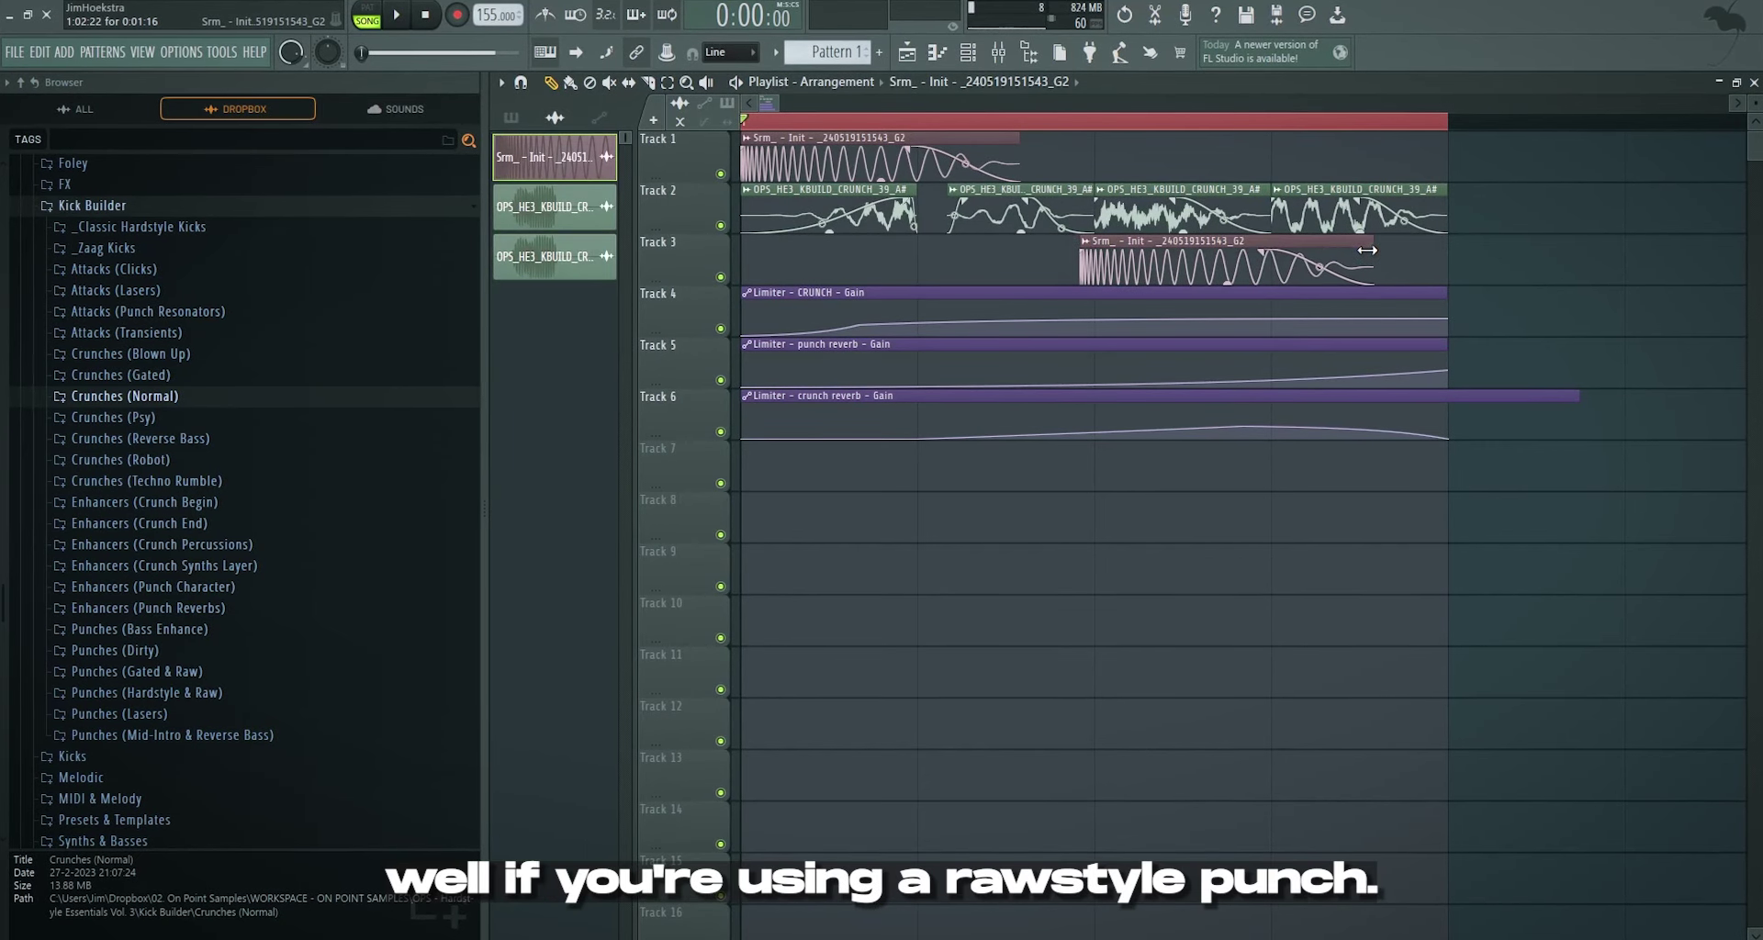
{"action": "left_click_drag", "start_coordinate": [1211, 269], "coordinate": [1611, 263]}
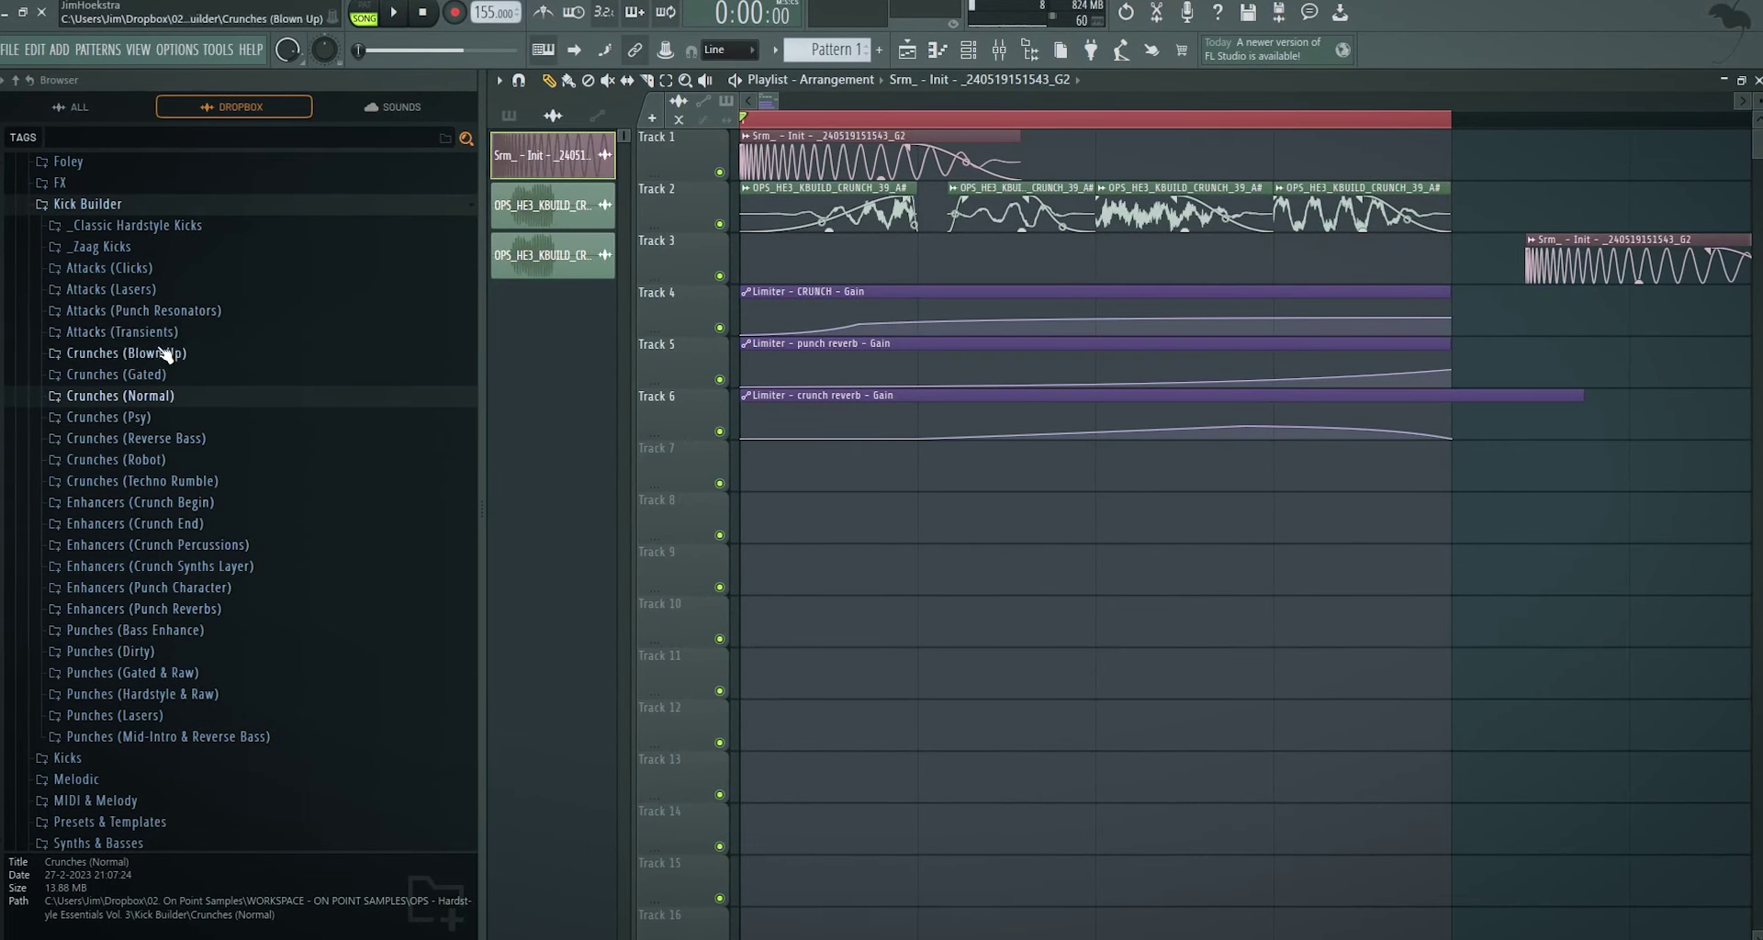
- Try replacing the Serum punch with OPS_HE3_KBUILD_PUNCH_20_X from Punches (Hardstyle & Raw), with a copy on Track 3
{"action": "left_click", "coordinate": [183, 697]}
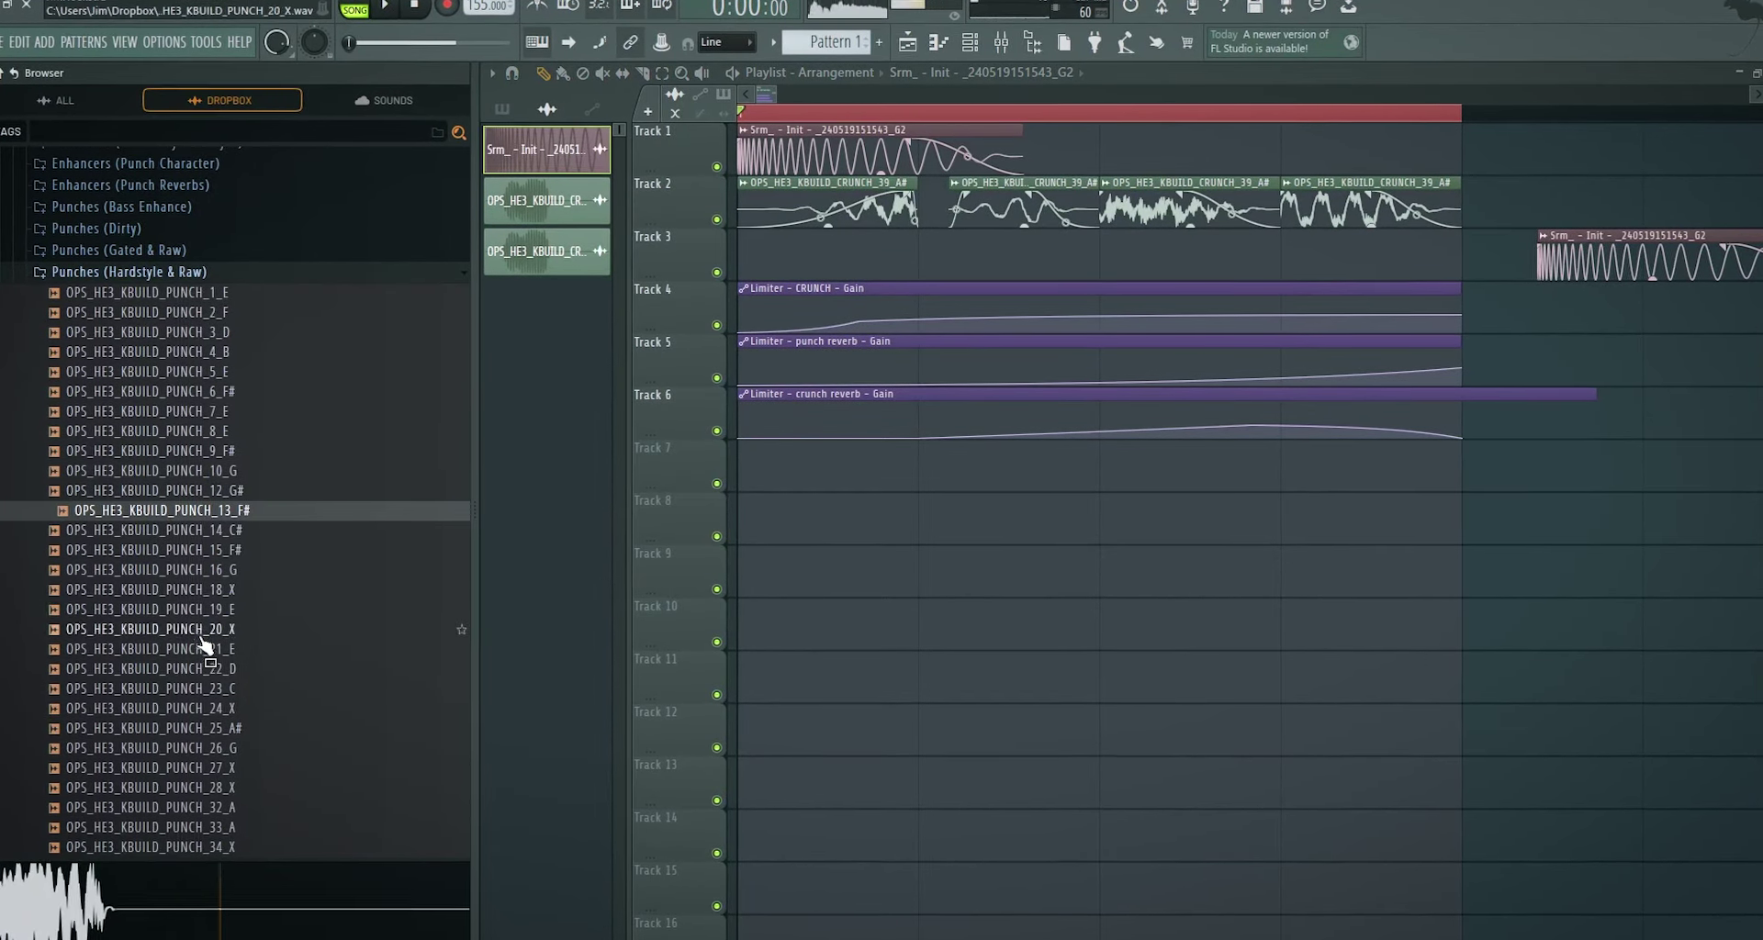
{"action": "left_click_drag", "start_coordinate": [789, 145], "coordinate": [792, 147]}
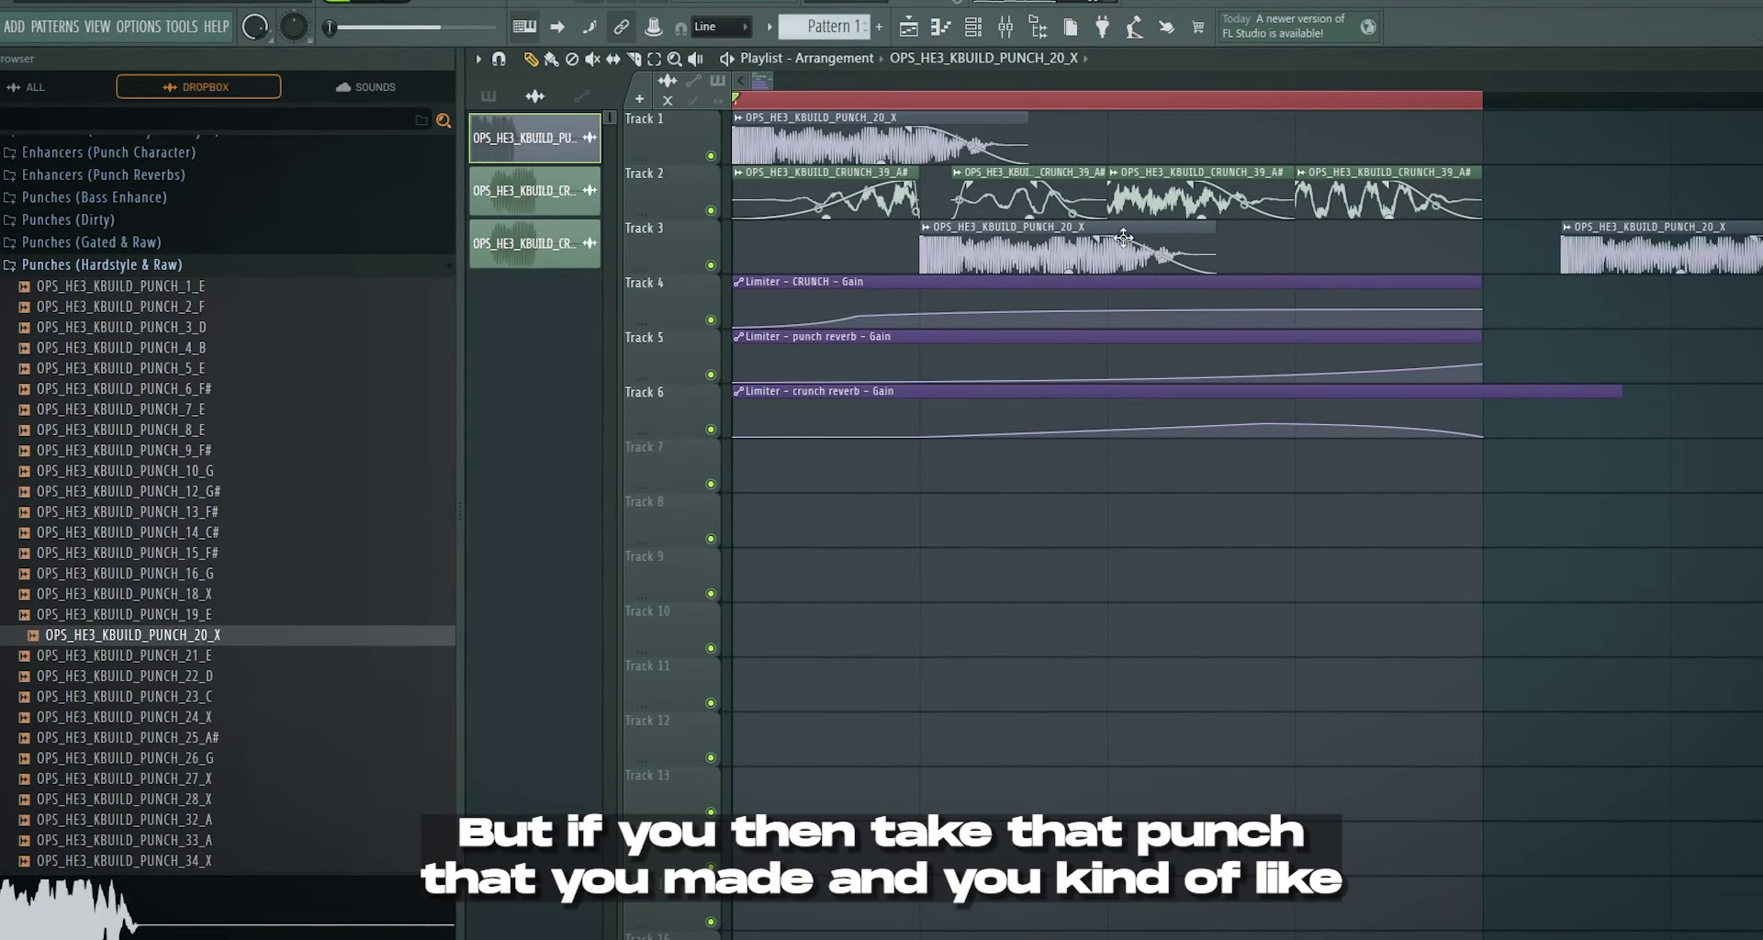
{"action": "left_click", "coordinate": [928, 223]}
{"action": "left_click", "coordinate": [1112, 224]}
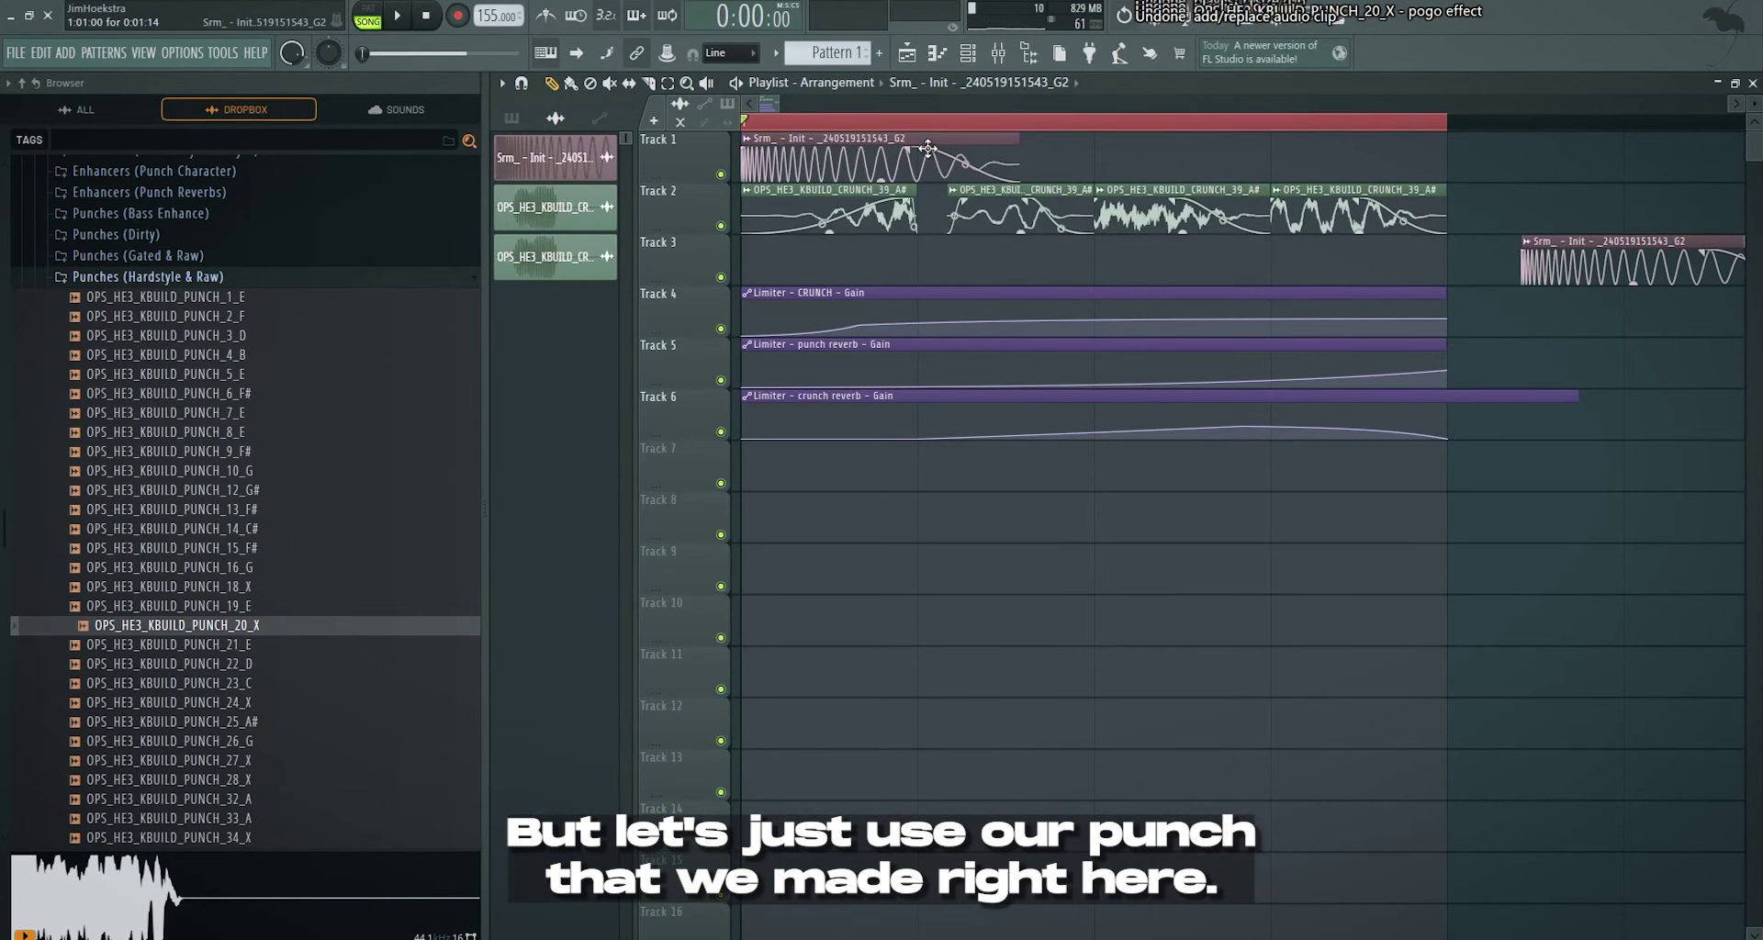
- Remove the Serum punch copy from Track 3 and place OPS_HE3_KBUILD_MIDINTRO_PUNCH_11 from Punches (Mid-Intro & Reverse Bass) there at the second beat
{"action": "left_click_drag", "start_coordinate": [1571, 271], "coordinate": [1078, 286]}
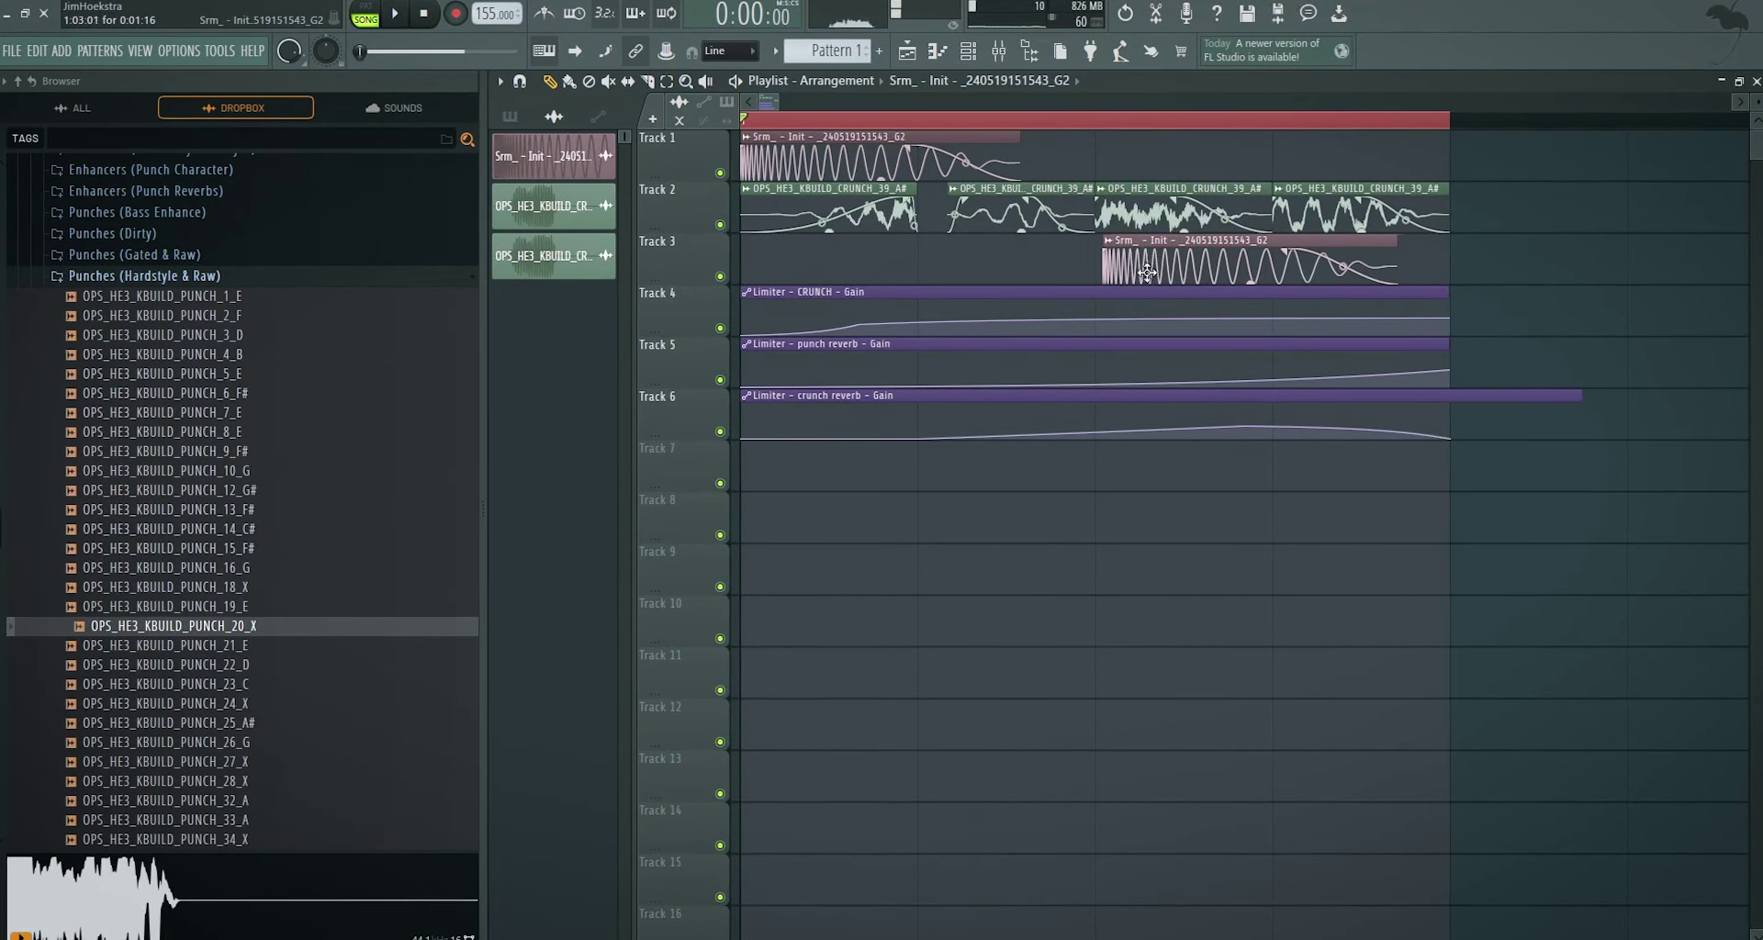
{"action": "left_click", "coordinate": [117, 275]}
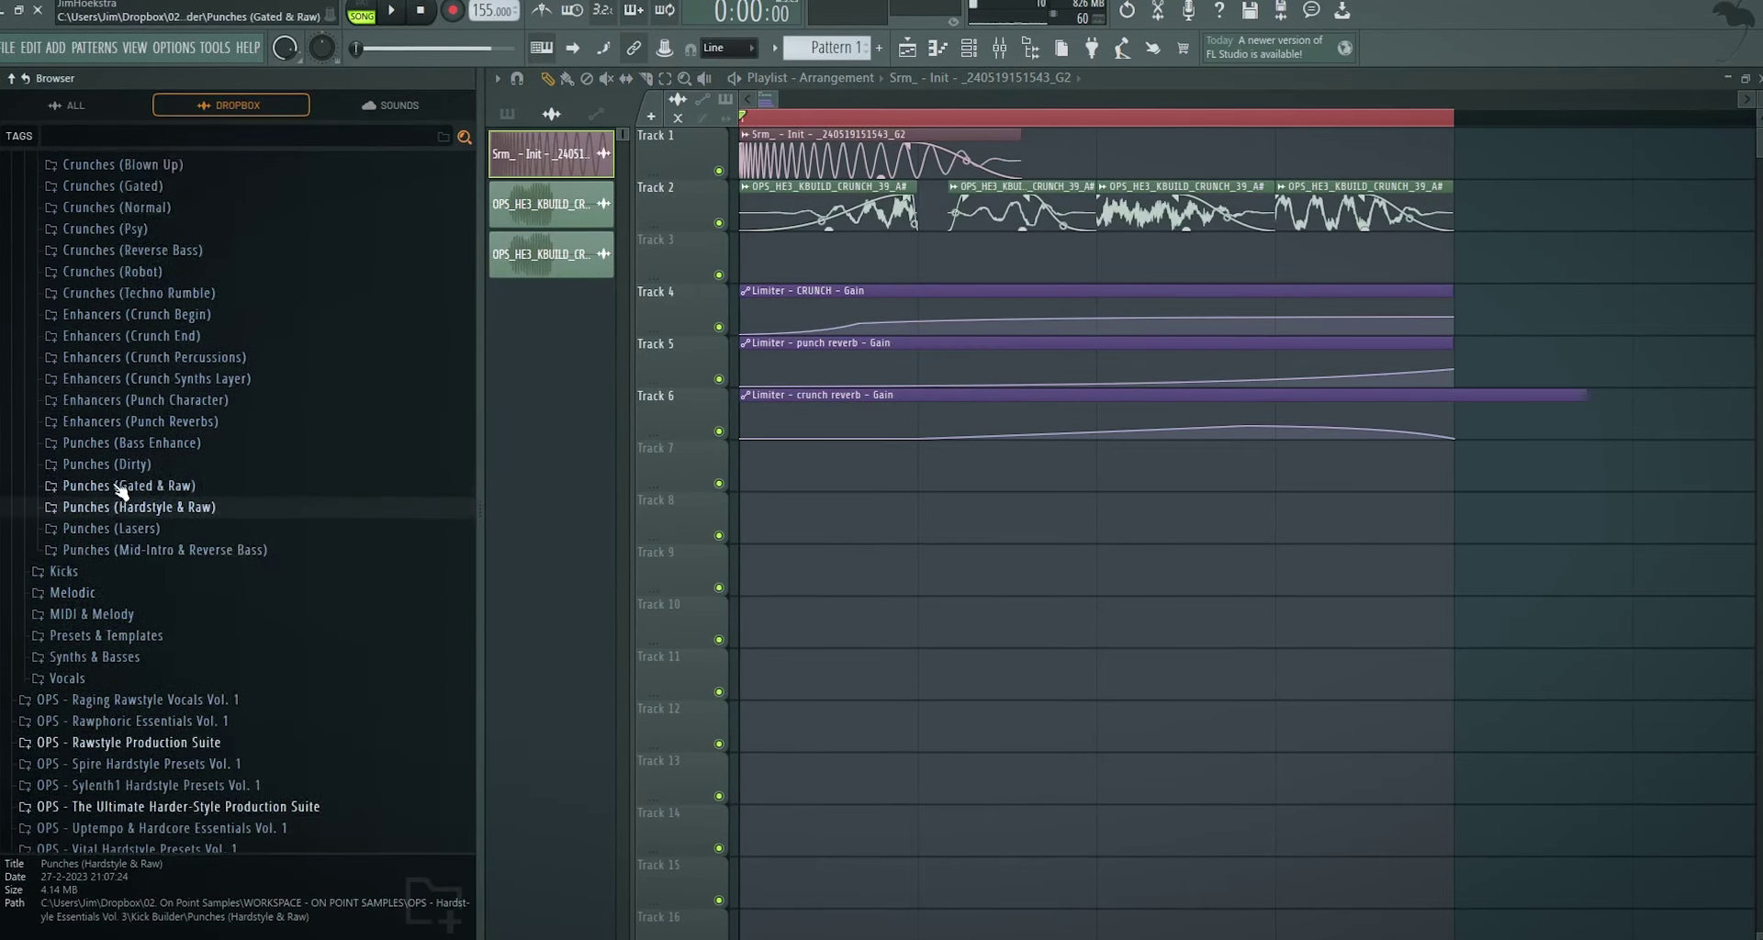
{"action": "left_click", "coordinate": [137, 551]}
{"action": "left_click", "coordinate": [229, 654]}
{"action": "left_click_drag", "start_coordinate": [229, 655], "coordinate": [922, 252]}
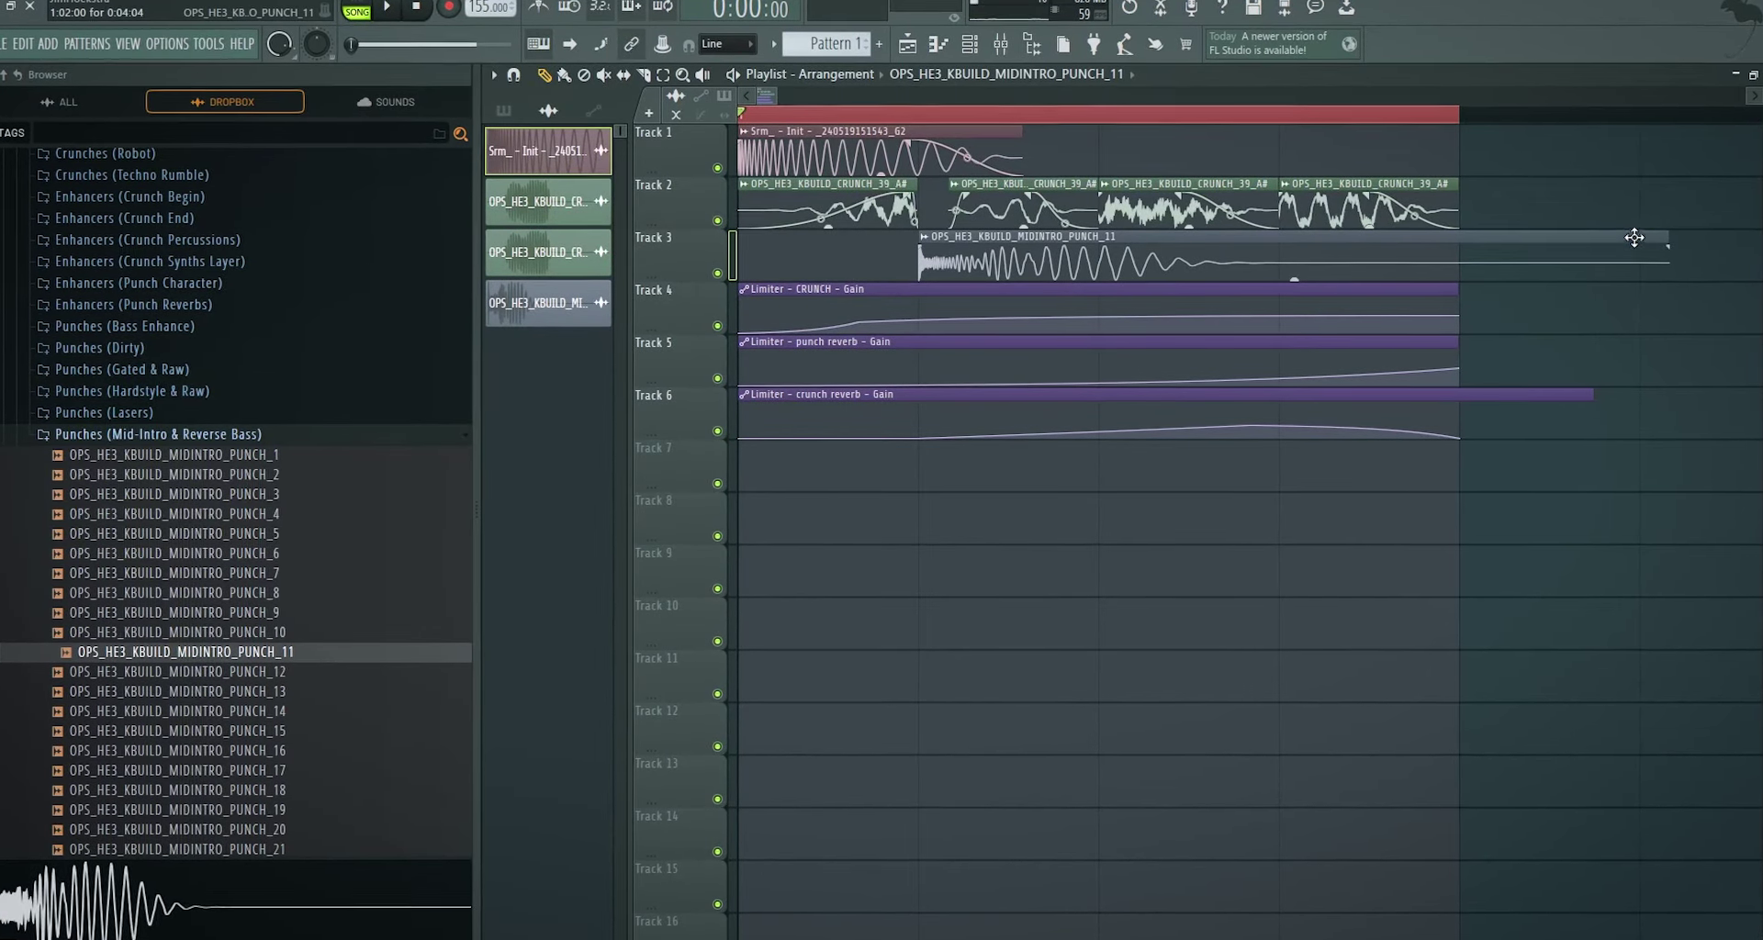
- Trim the mid-intro punch clip to its short transient, move it to the third beat on Track 3, and audition it in the mixer
{"action": "left_click", "coordinate": [926, 235]}
{"action": "left_click_drag", "start_coordinate": [935, 241], "coordinate": [1124, 224]}
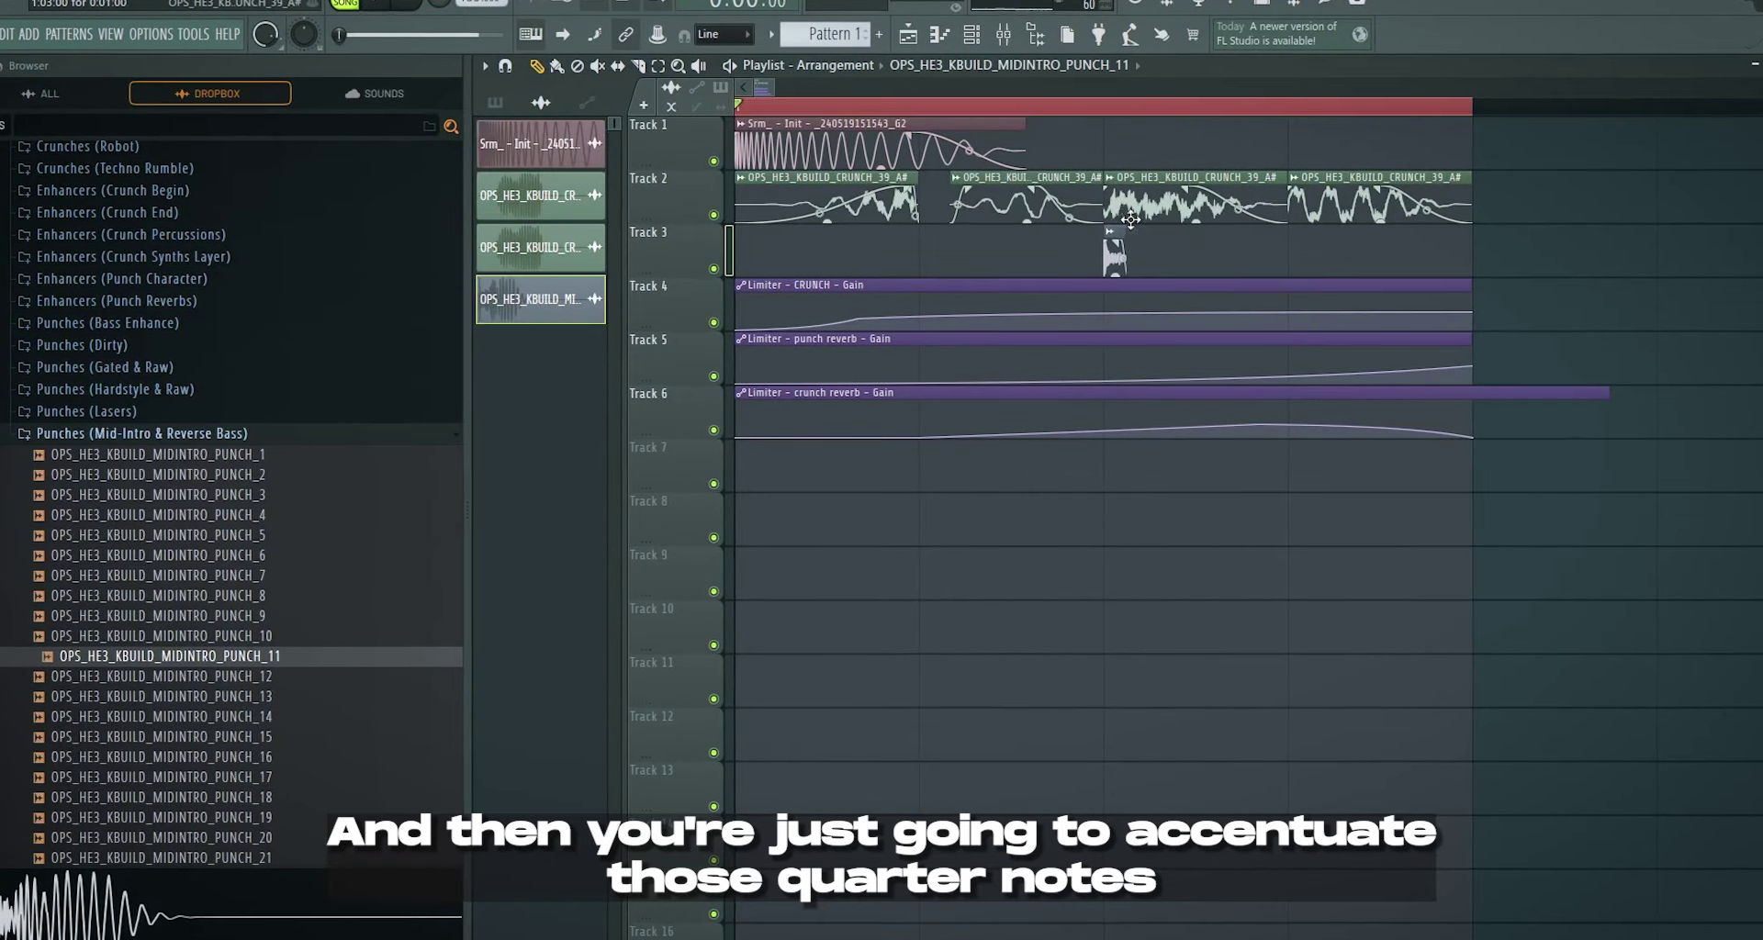
{"action": "key", "text": "F9"}
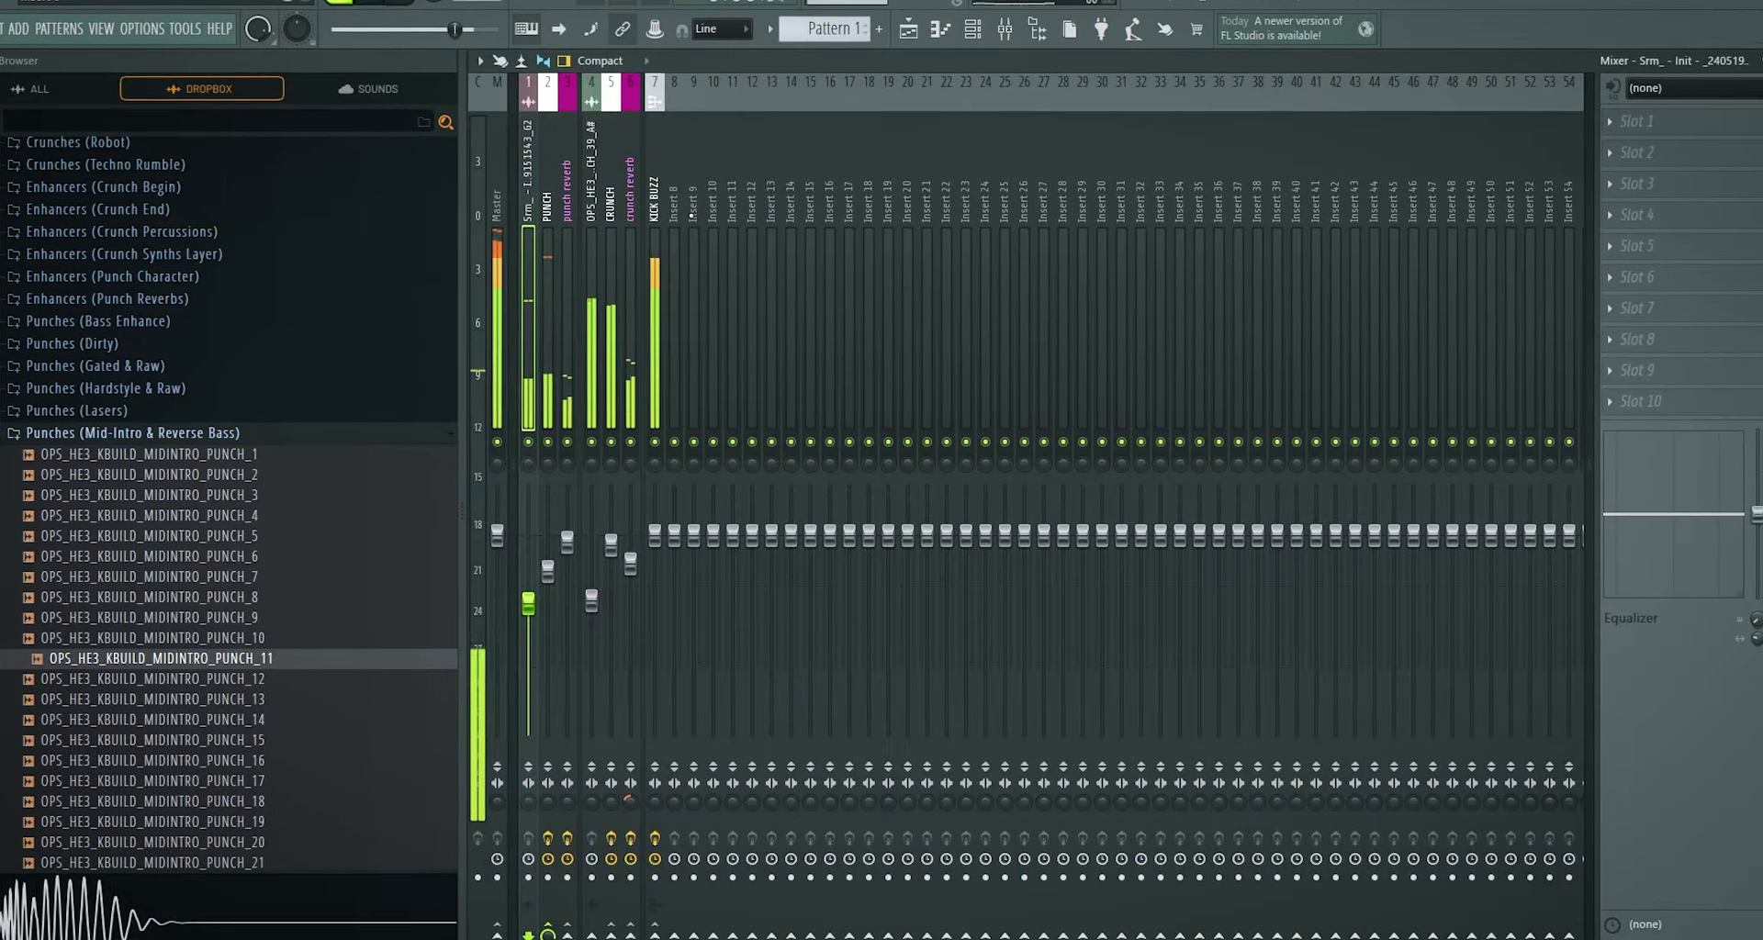
- Lower the mid-intro punch's mixer fader on insert 9 while auditioning the loop
{"action": "key", "text": "space"}
{"action": "left_click_drag", "start_coordinate": [694, 536], "coordinate": [693, 590]}
{"action": "key", "text": "space"}
{"action": "key", "text": "F9"}
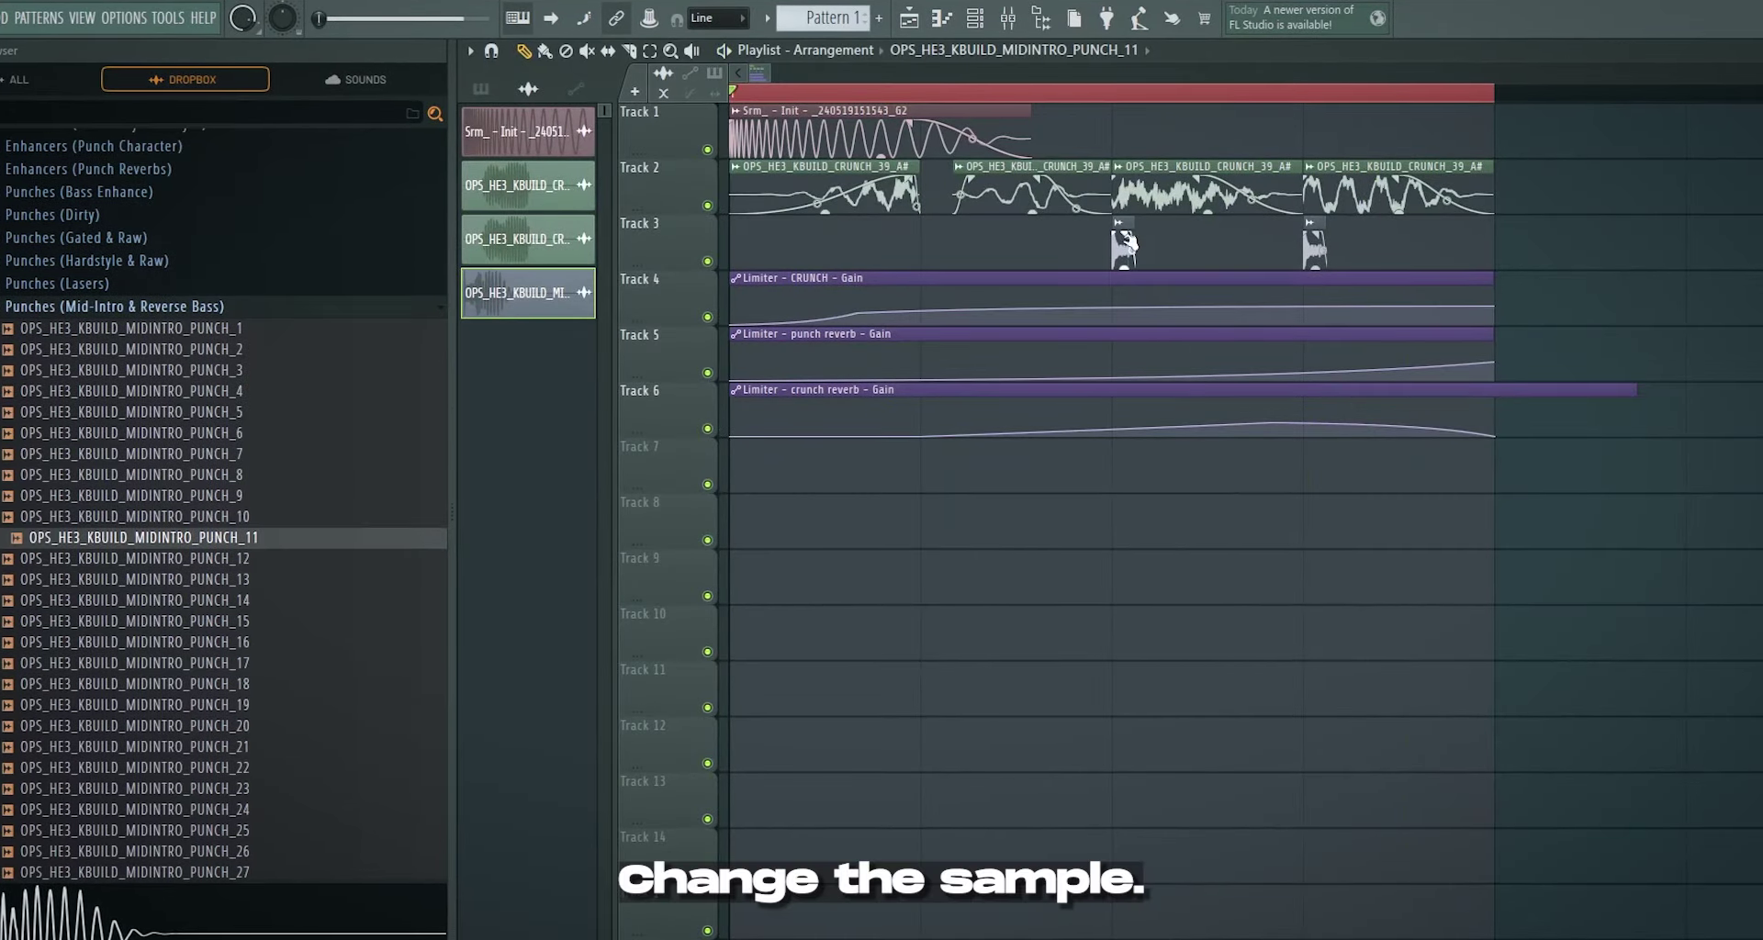
- Replace the Track 3 punch sample with OPS_HE3_KBUILD_MIDINTRO_PUNCH_29 and rebalance its mixer level while auditioning
{"action": "double_click", "coordinate": [1124, 246]}
{"action": "middle_click", "coordinate": [223, 630]}
{"action": "key", "text": "space"}
{"action": "scroll", "coordinate": [253, 642], "scroll_direction": "down", "scroll_amount": 5}
{"action": "middle_click", "coordinate": [275, 653]}
{"action": "middle_click", "coordinate": [263, 540]}
{"action": "scroll", "coordinate": [259, 501], "scroll_direction": "down", "scroll_amount": 2}
{"action": "key", "text": "F9"}
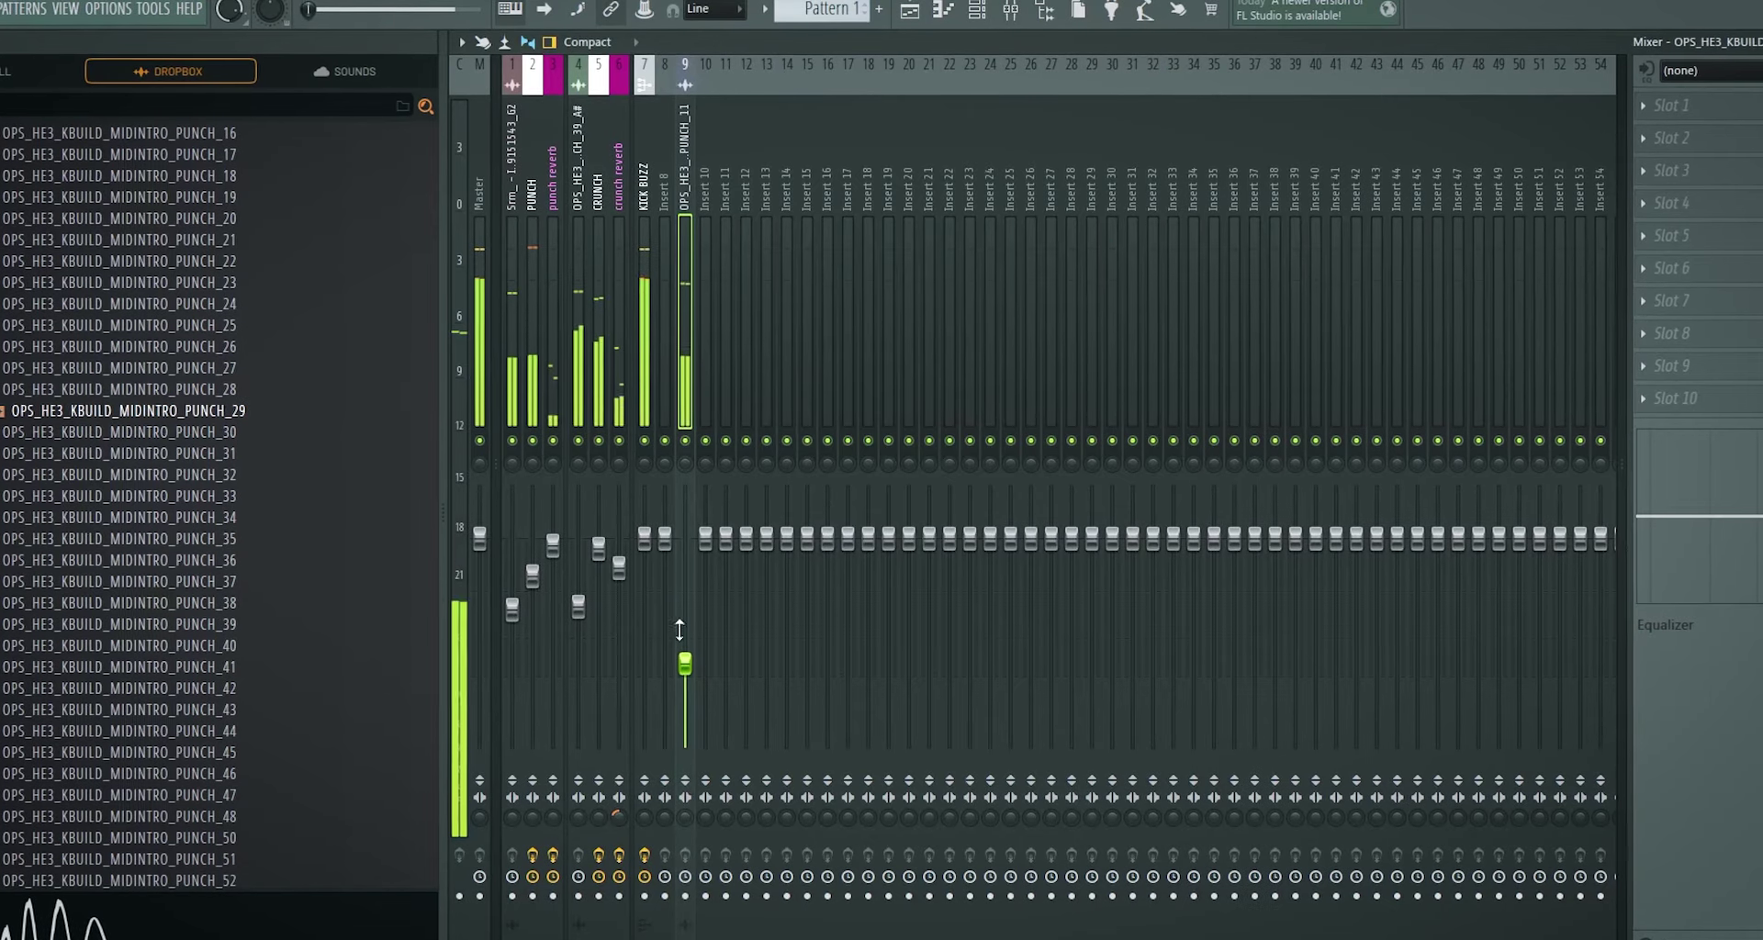
{"action": "left_click", "coordinate": [643, 592]}
{"action": "left_click", "coordinate": [914, 10]}
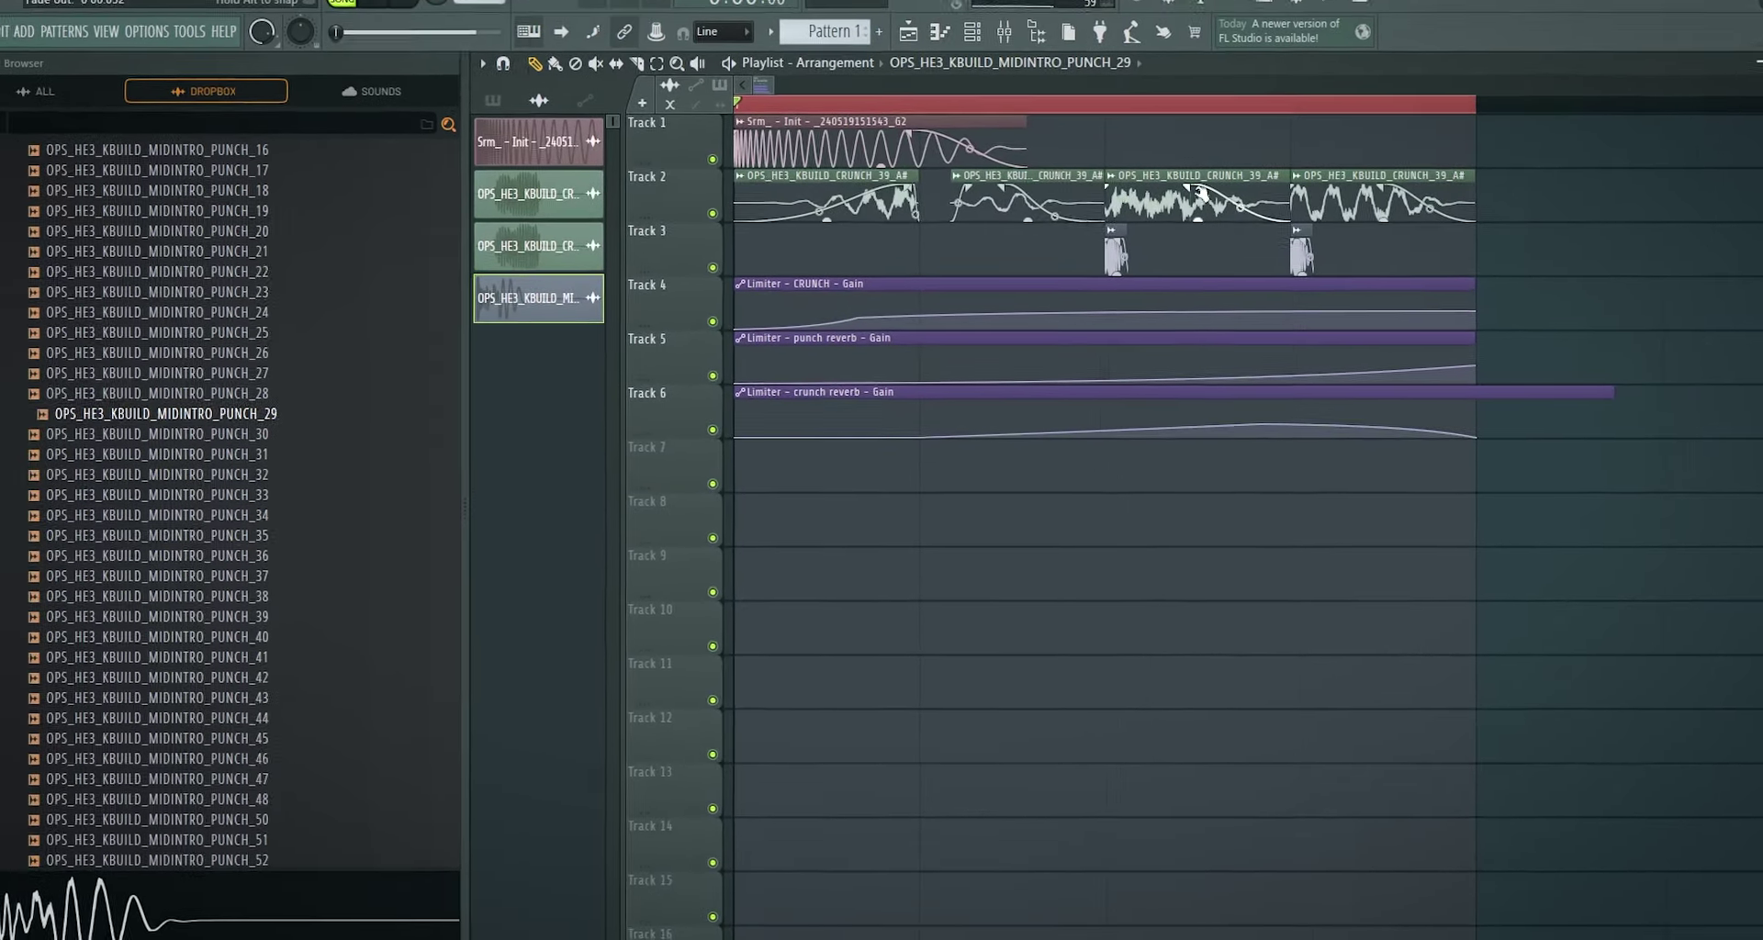
- Reshape the crunch reverb gain automation to peak at the loop's end and try a negative Pogo effect on the Serum punch
{"action": "key", "text": "space"}
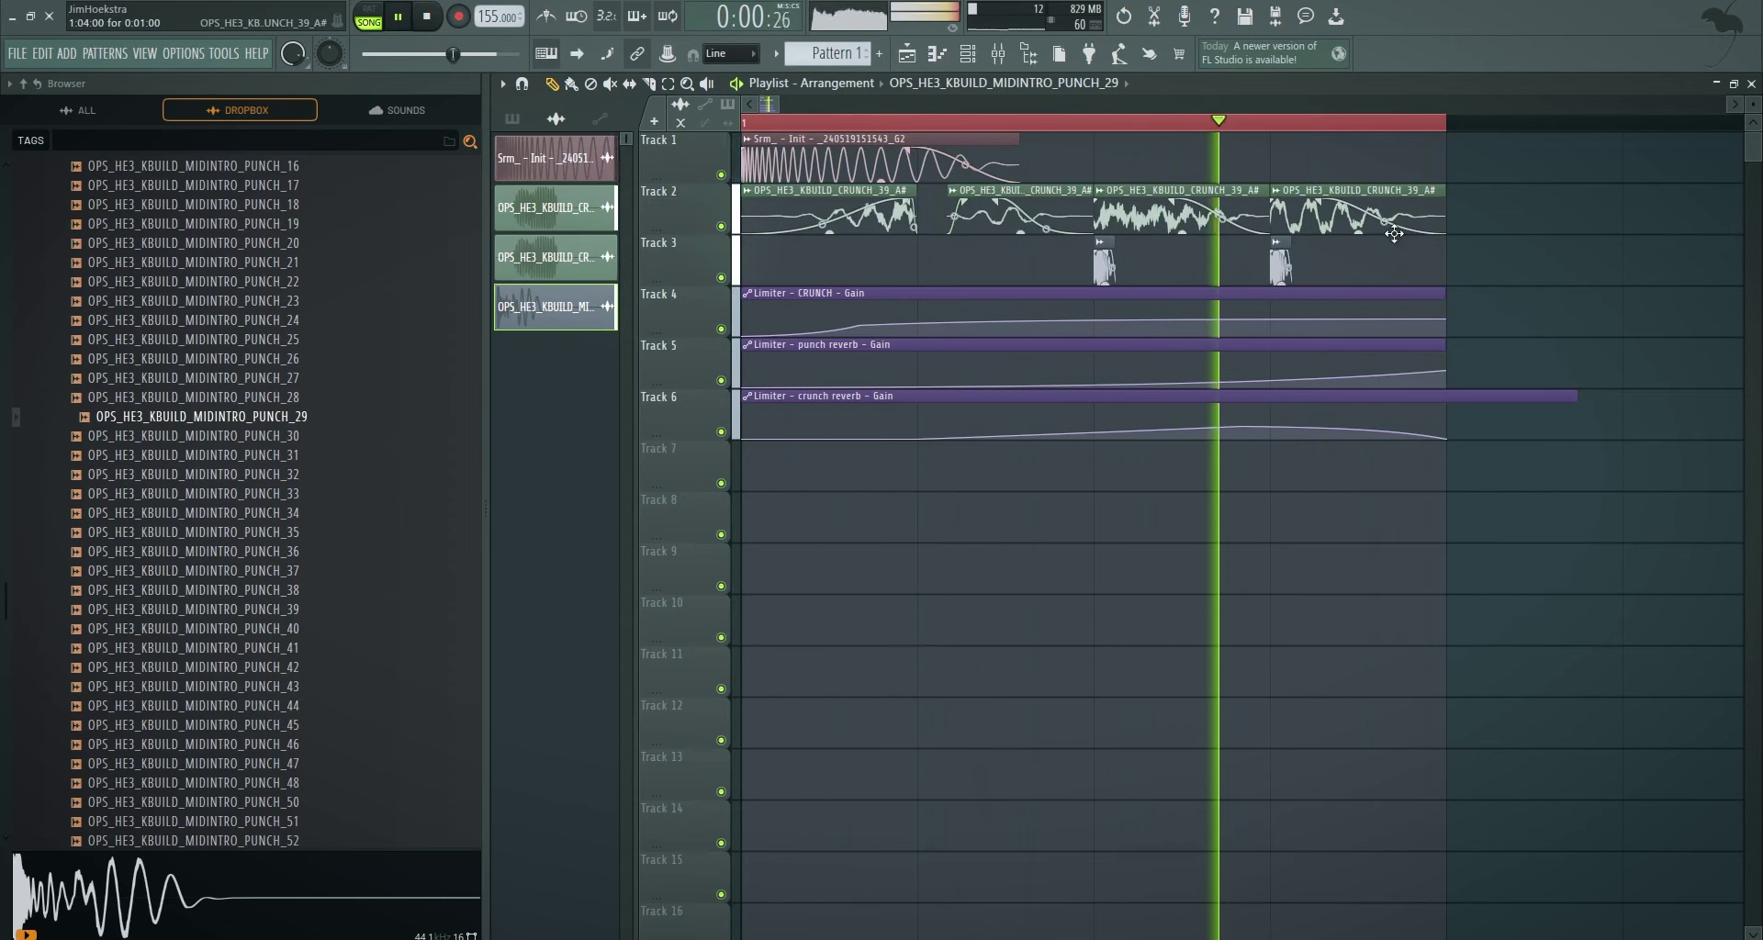
{"action": "key", "text": "space"}
{"action": "left_click_drag", "start_coordinate": [1241, 427], "coordinate": [1093, 426]}
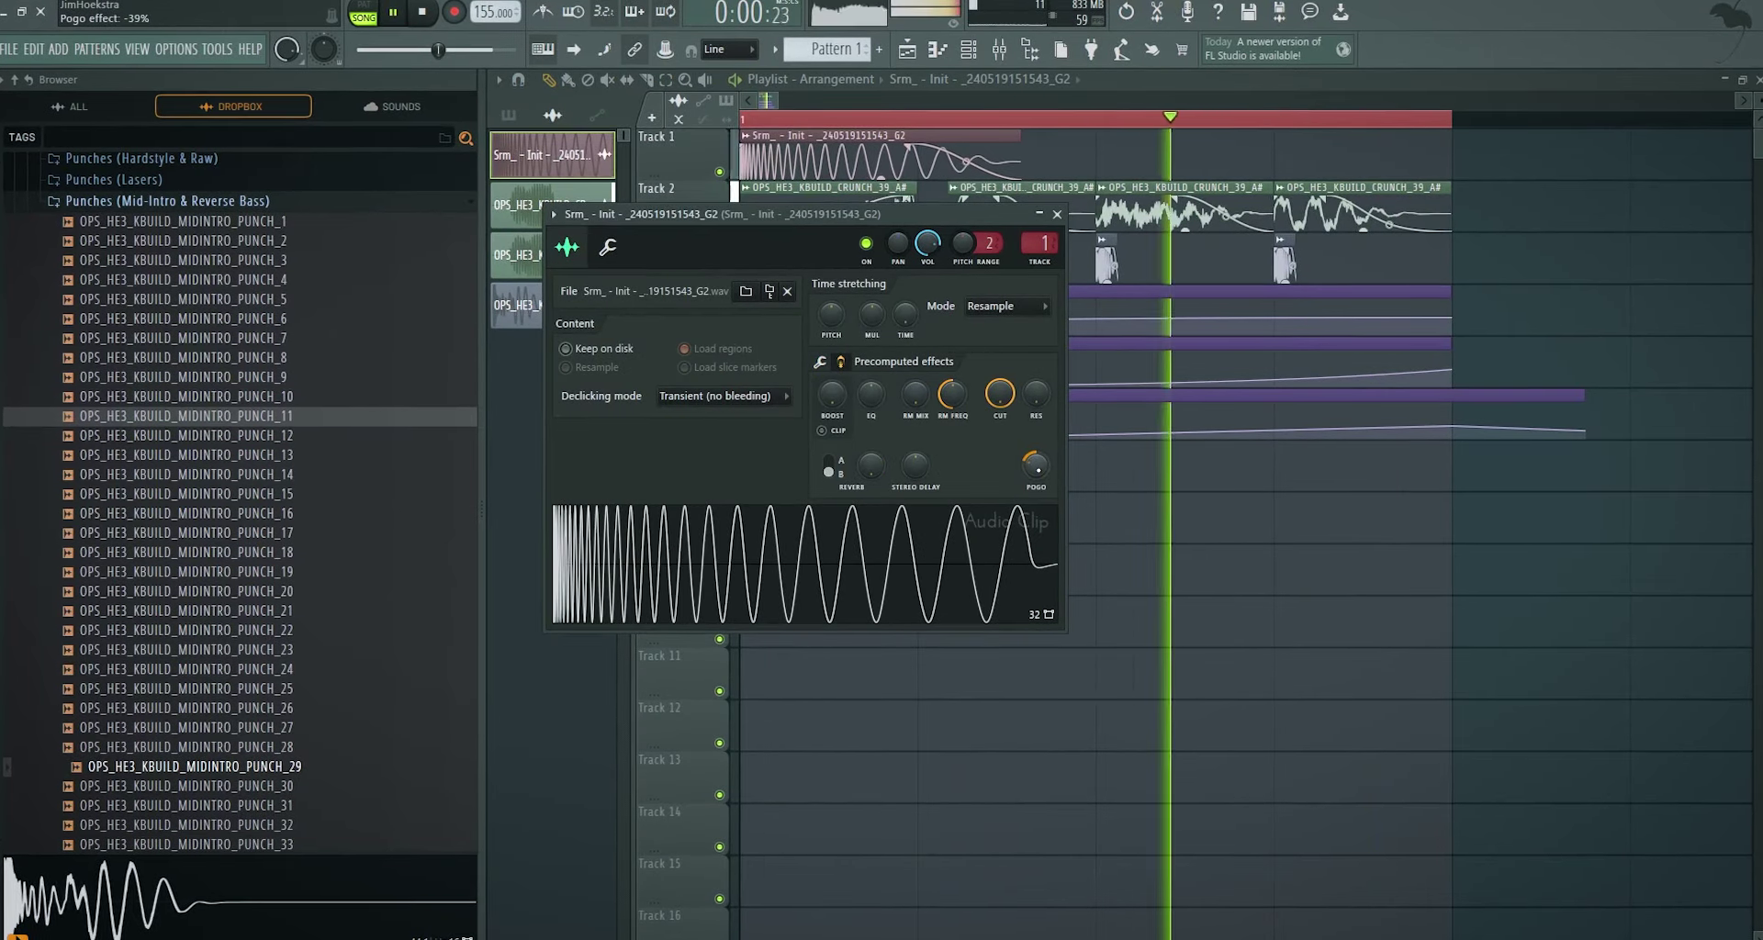
{"action": "key", "text": "space"}
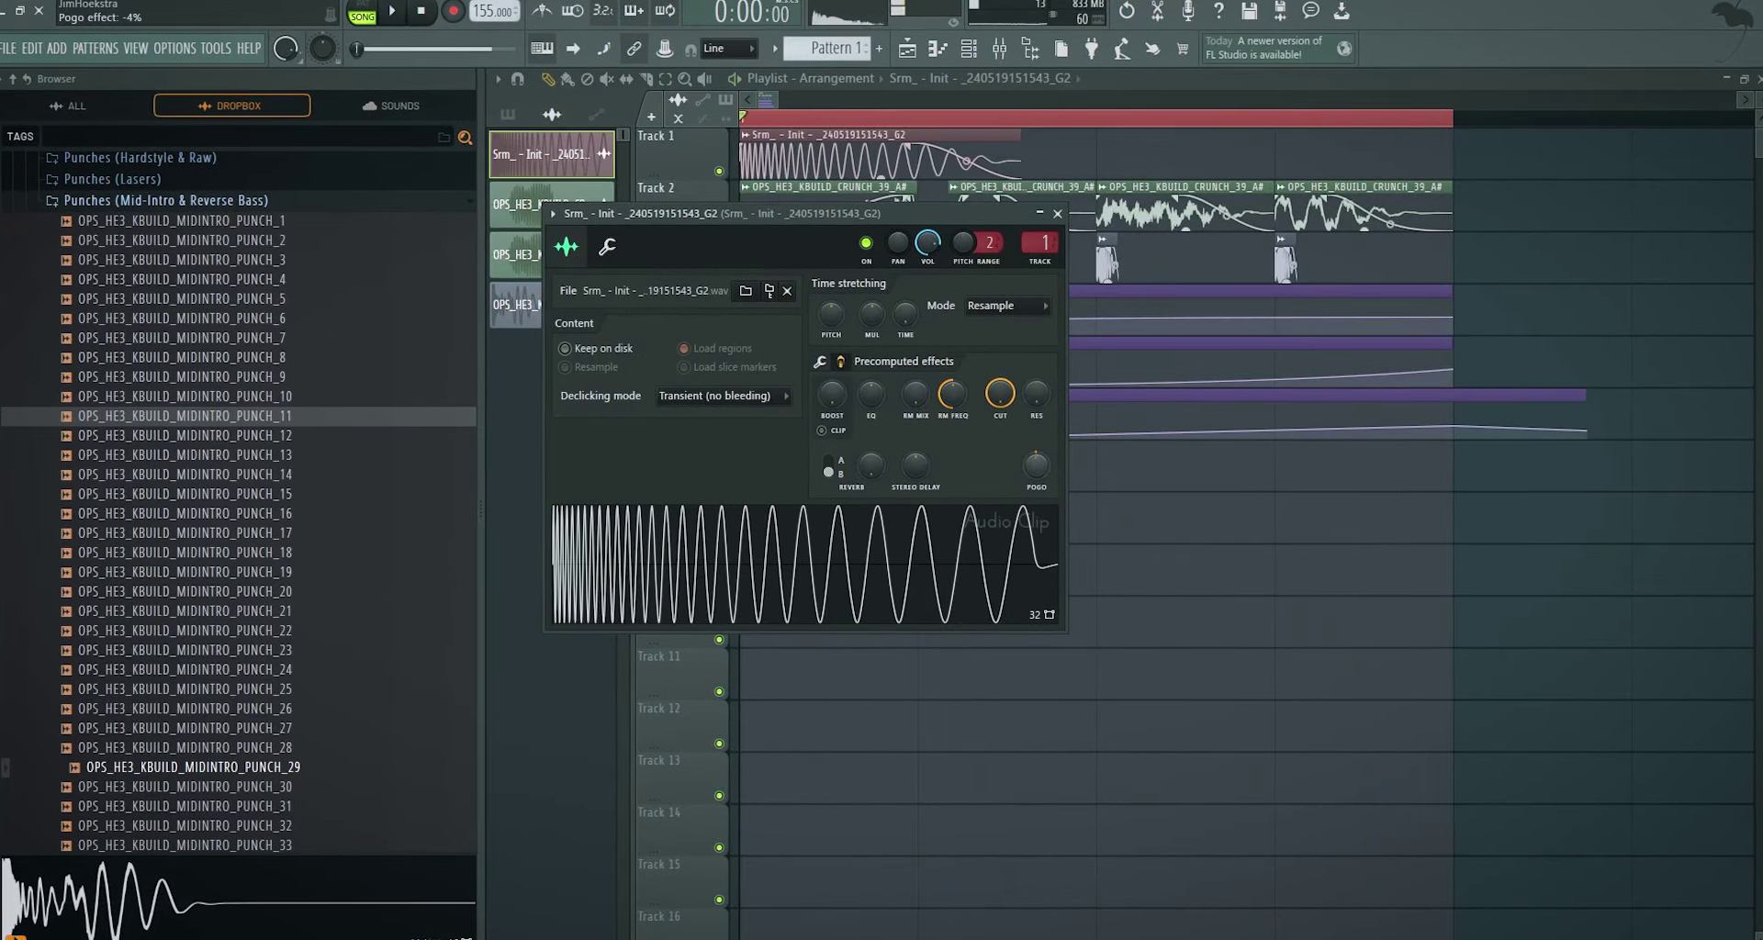
{"action": "left_click", "coordinate": [970, 46]}
{"action": "left_click", "coordinate": [928, 301]}
{"action": "left_click", "coordinate": [918, 368]}
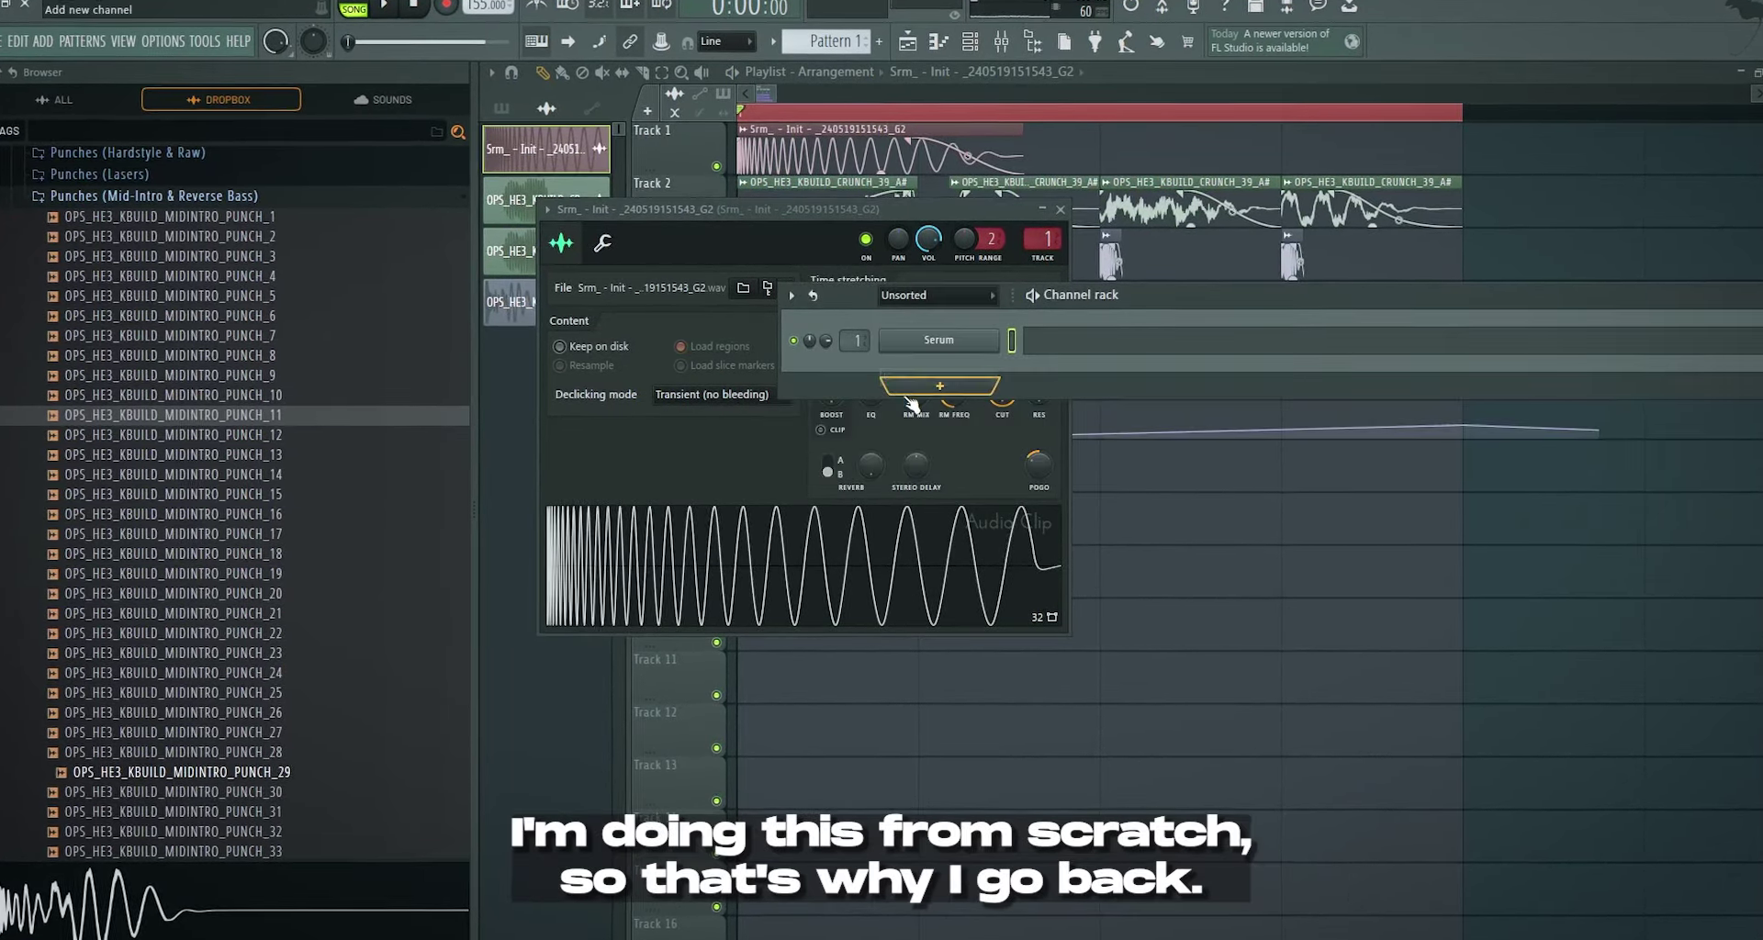
{"action": "left_click", "coordinate": [946, 340]}
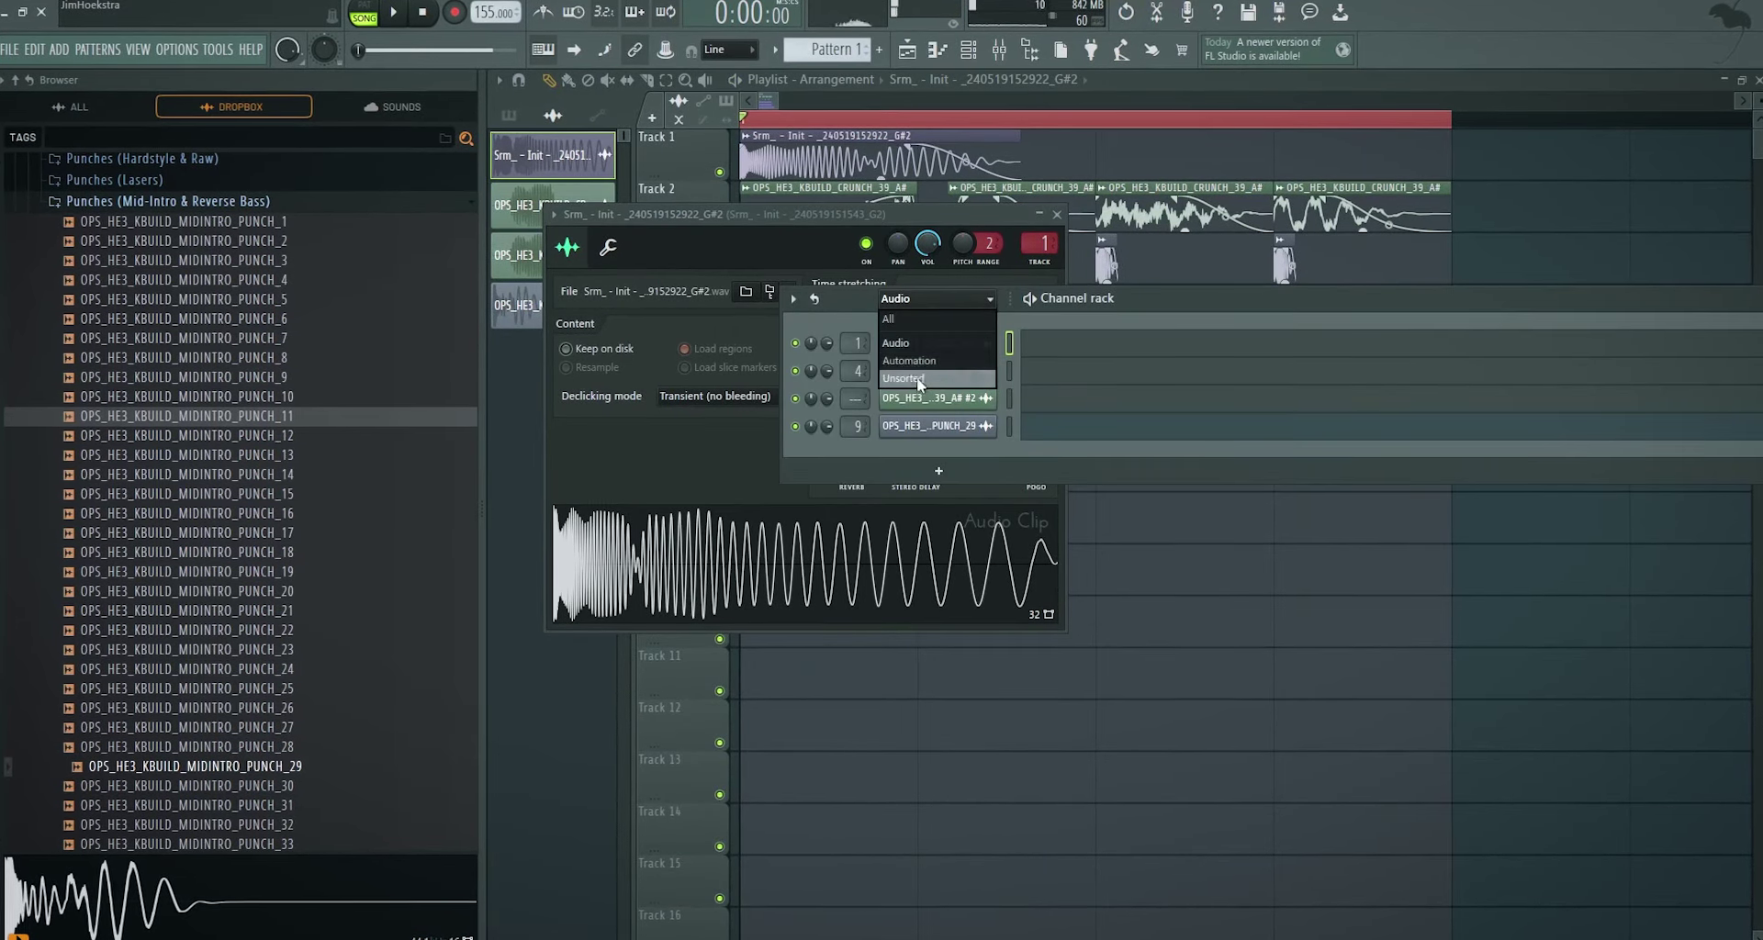
{"action": "left_click", "coordinate": [916, 376]}
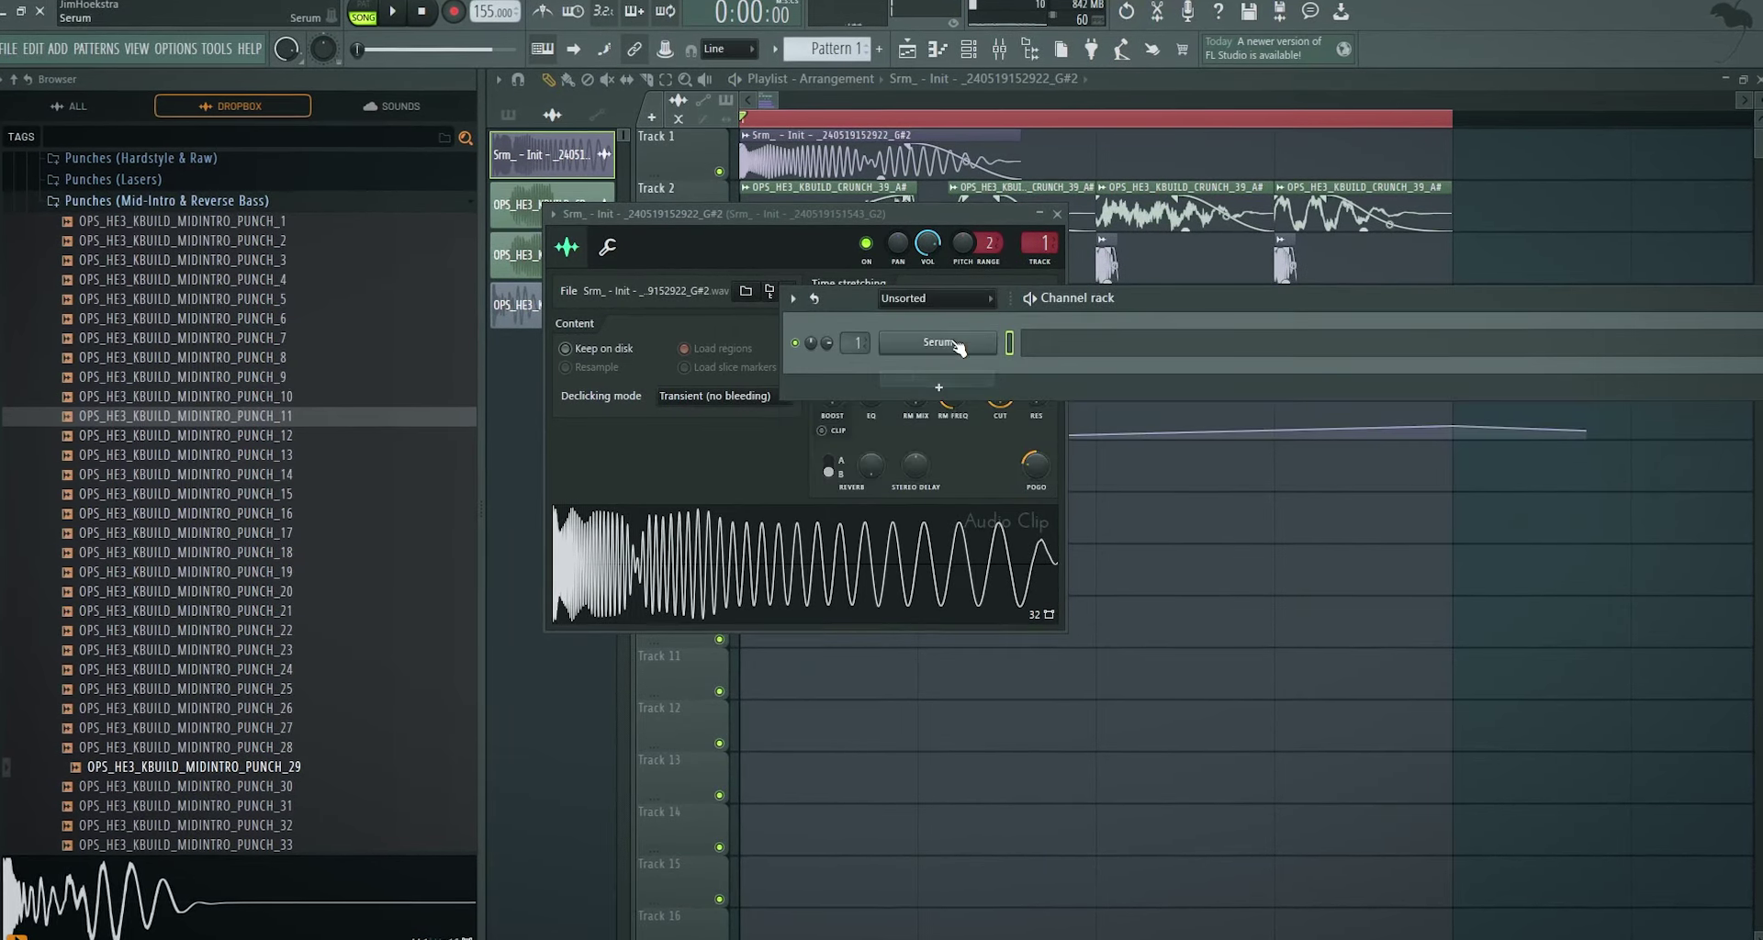
{"action": "left_click", "coordinate": [945, 346]}
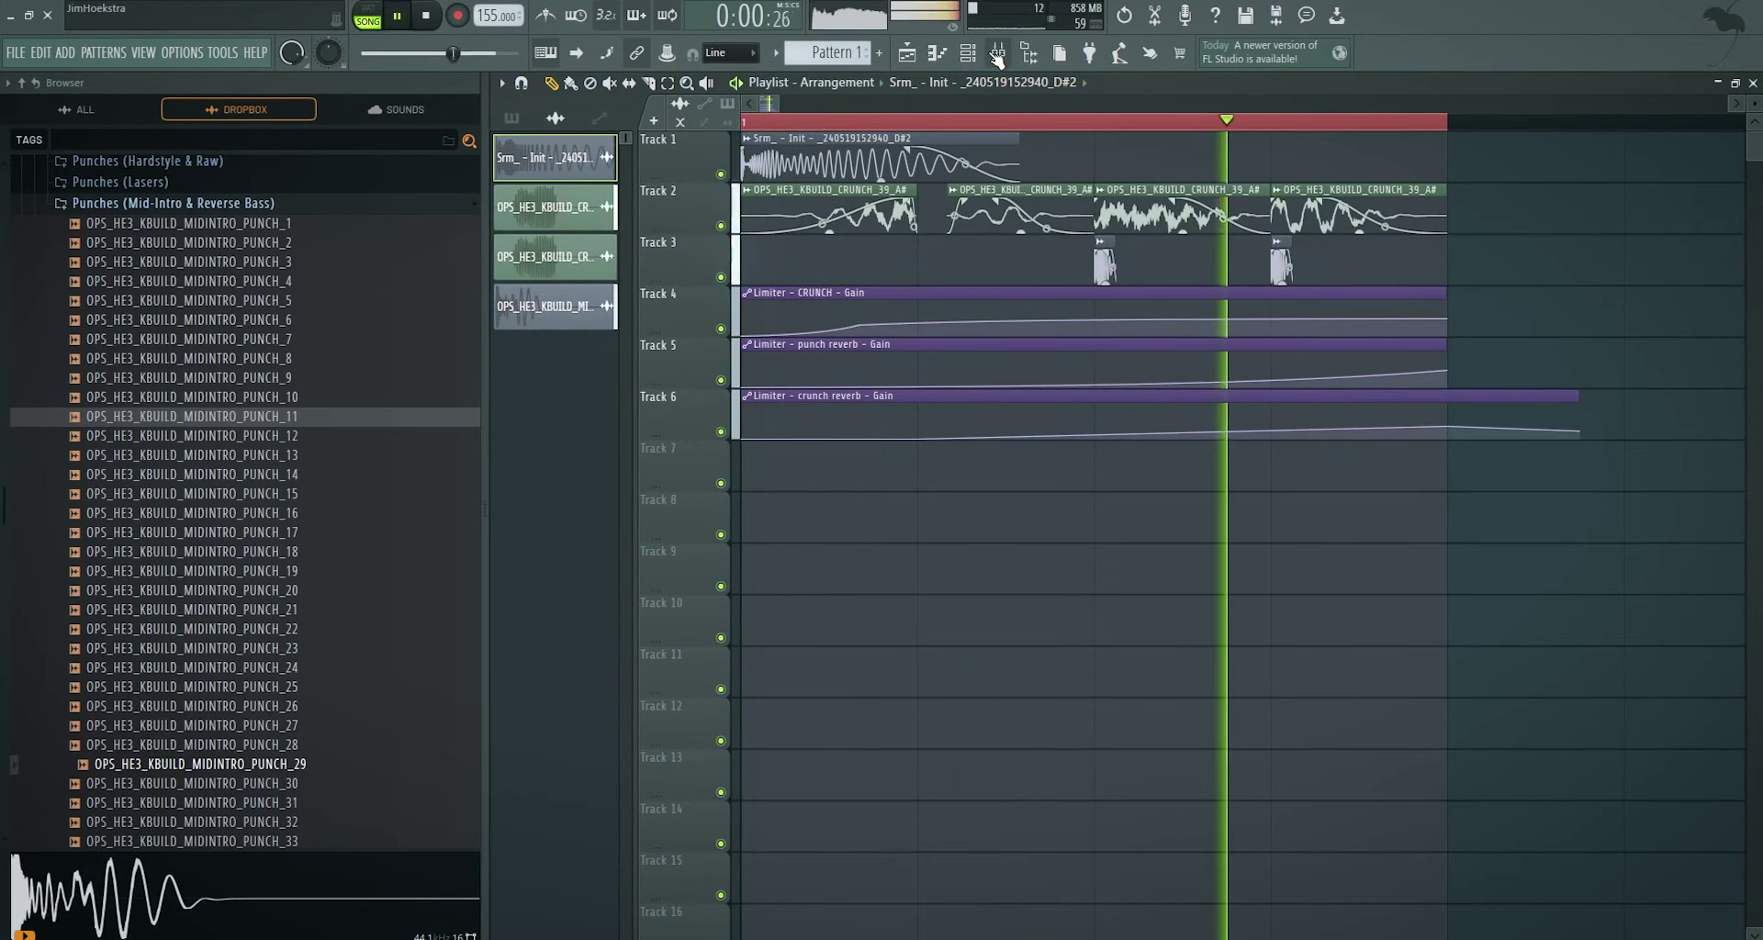
{"action": "key", "text": "space"}
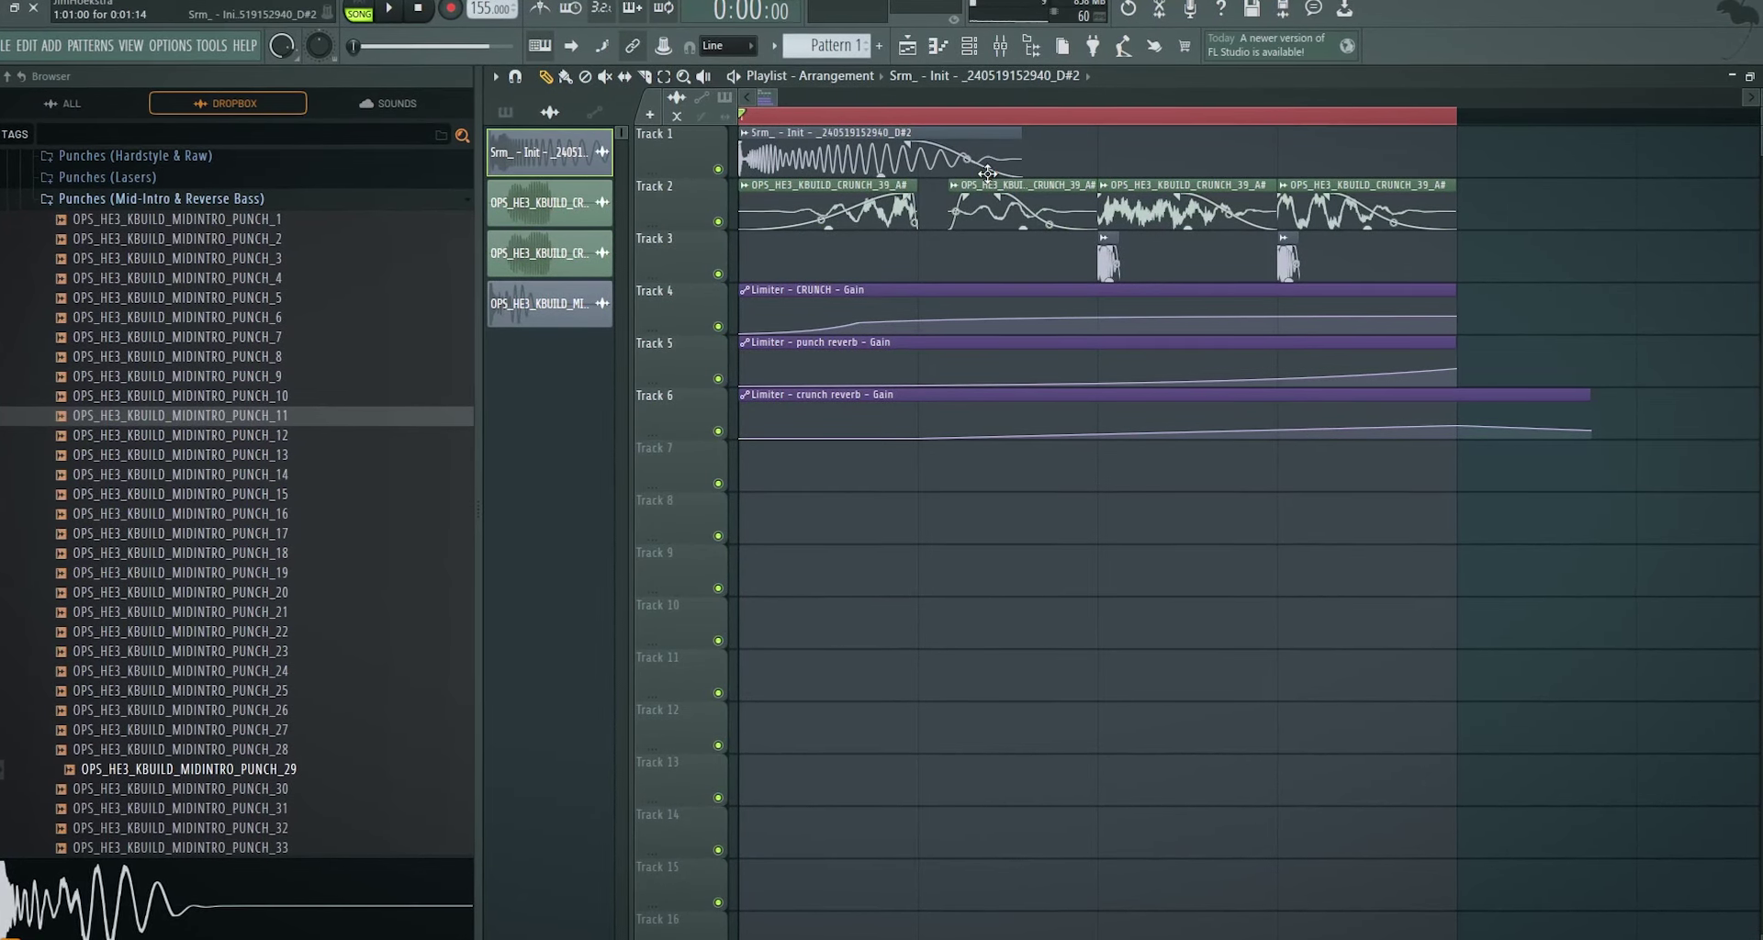
{"action": "key", "text": "space"}
{"action": "left_click", "coordinate": [1000, 45]}
{"action": "left_click", "coordinate": [682, 348]}
{"action": "left_click", "coordinate": [662, 349]}
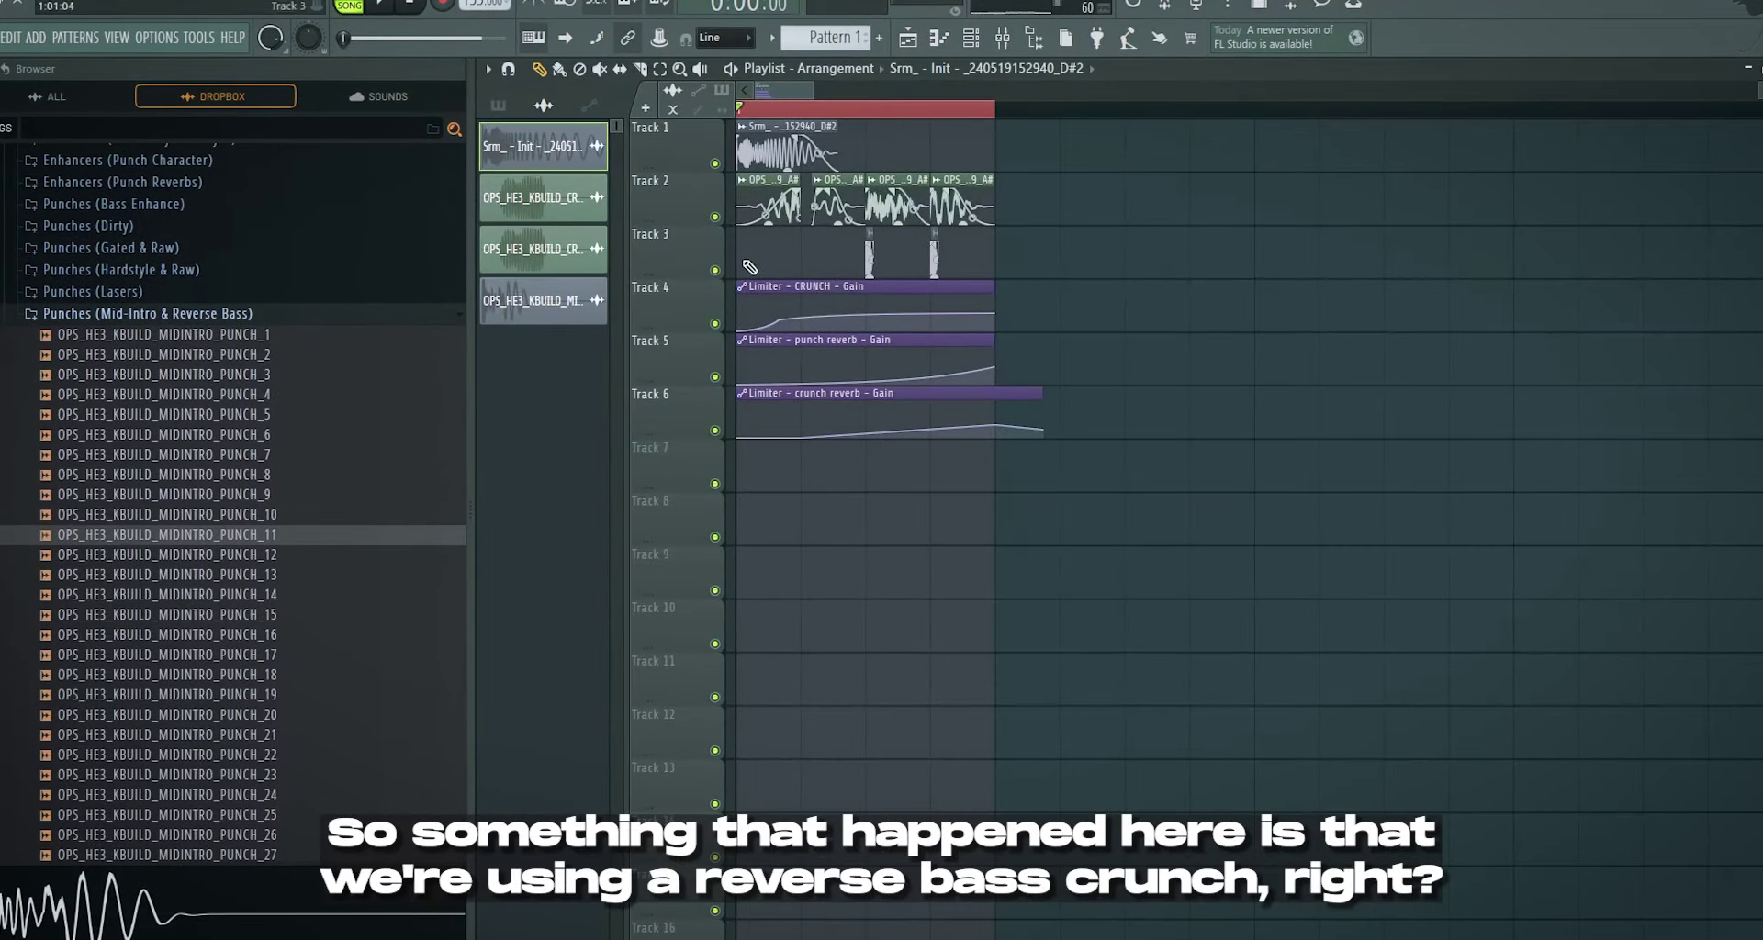
- Select all crunch clips on Track 2 and open the Crunches (Normal) sample folder
{"action": "scroll", "coordinate": [750, 267], "scroll_direction": "up", "scroll_amount": 3}
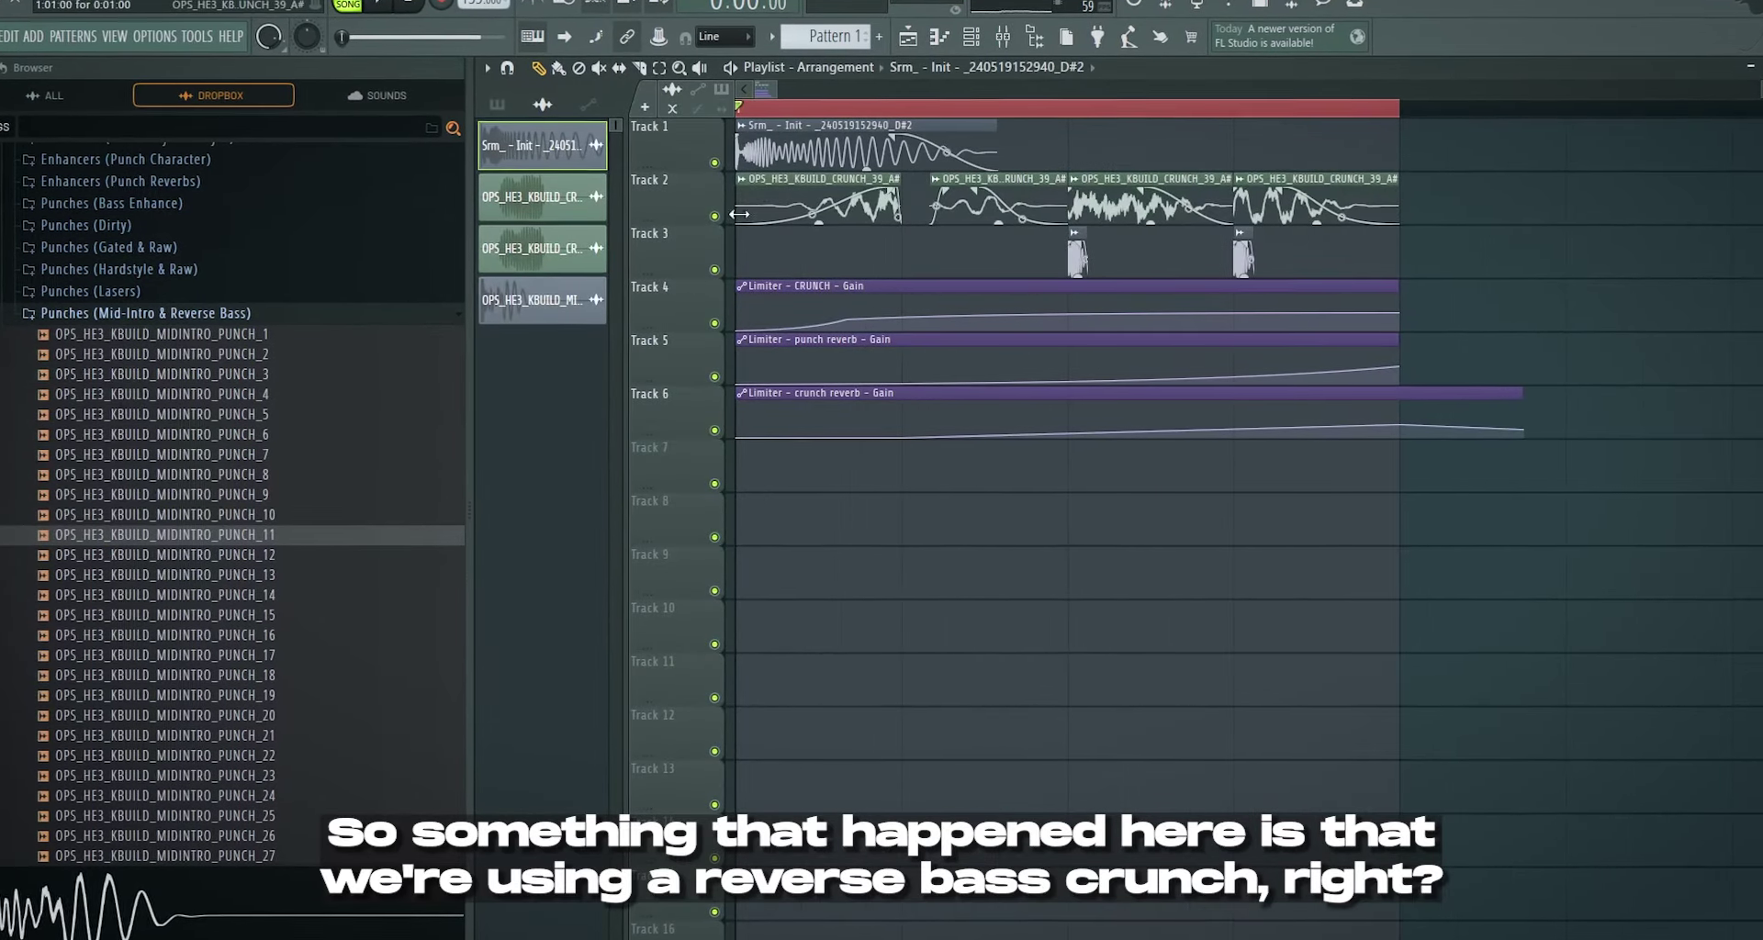
{"action": "left_click_drag", "start_coordinate": [785, 213], "coordinate": [1396, 191]}
{"action": "left_click", "coordinate": [221, 311]}
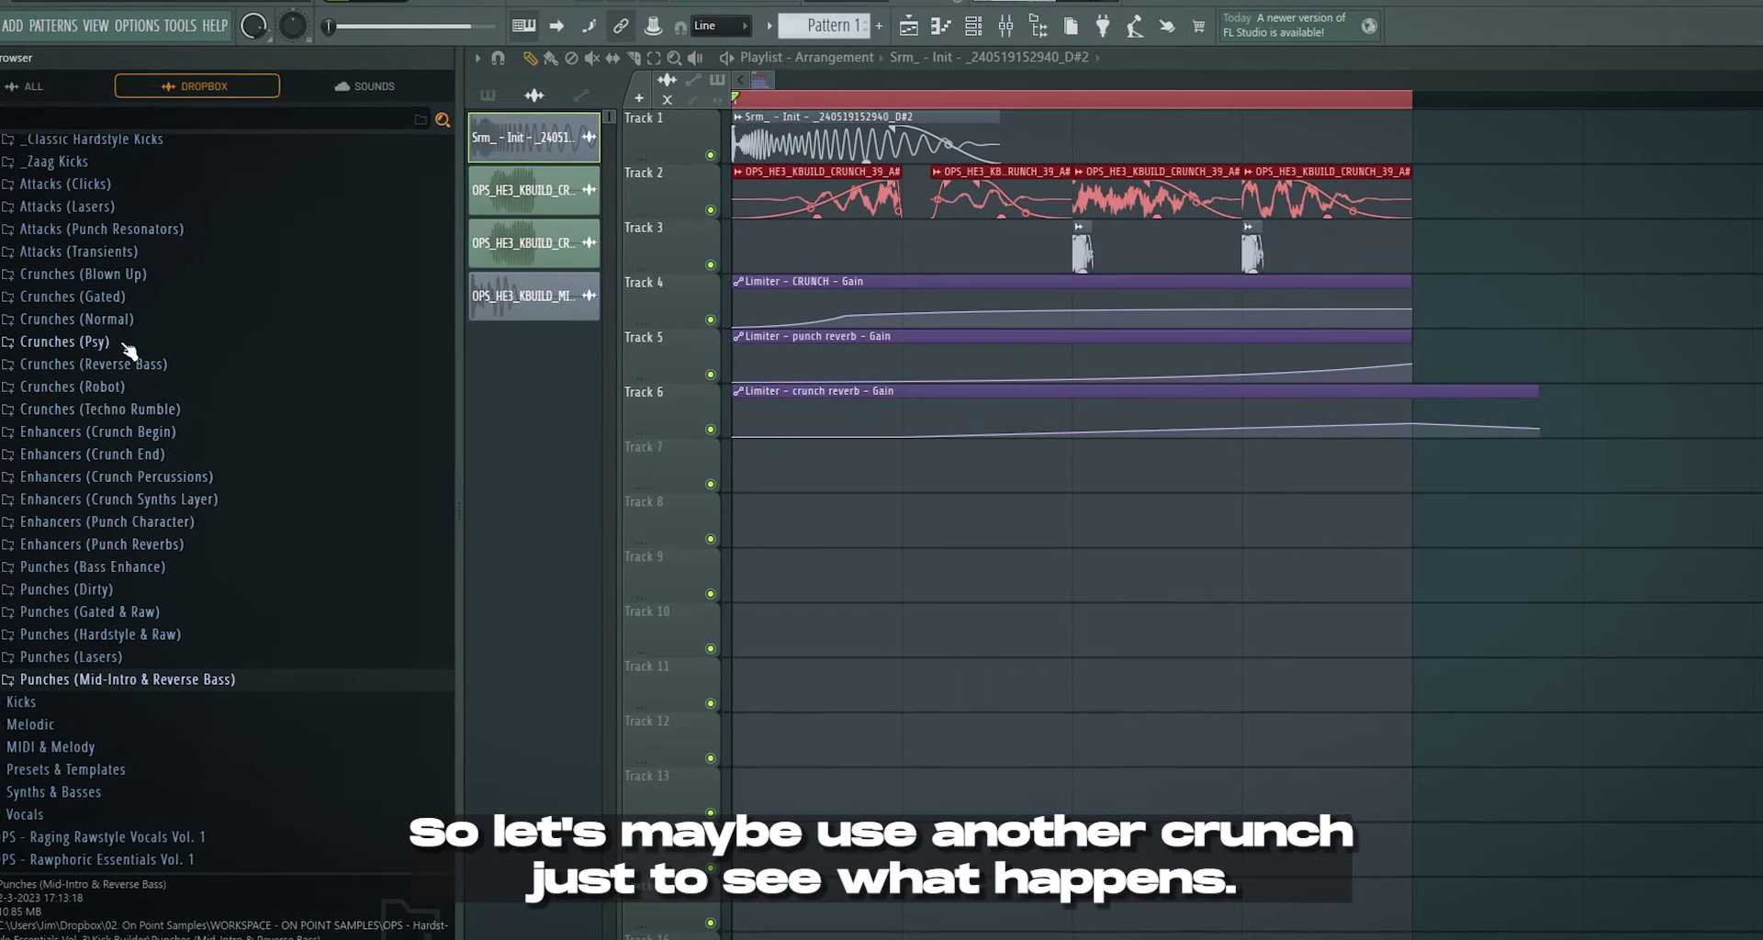
{"action": "left_click", "coordinate": [124, 320]}
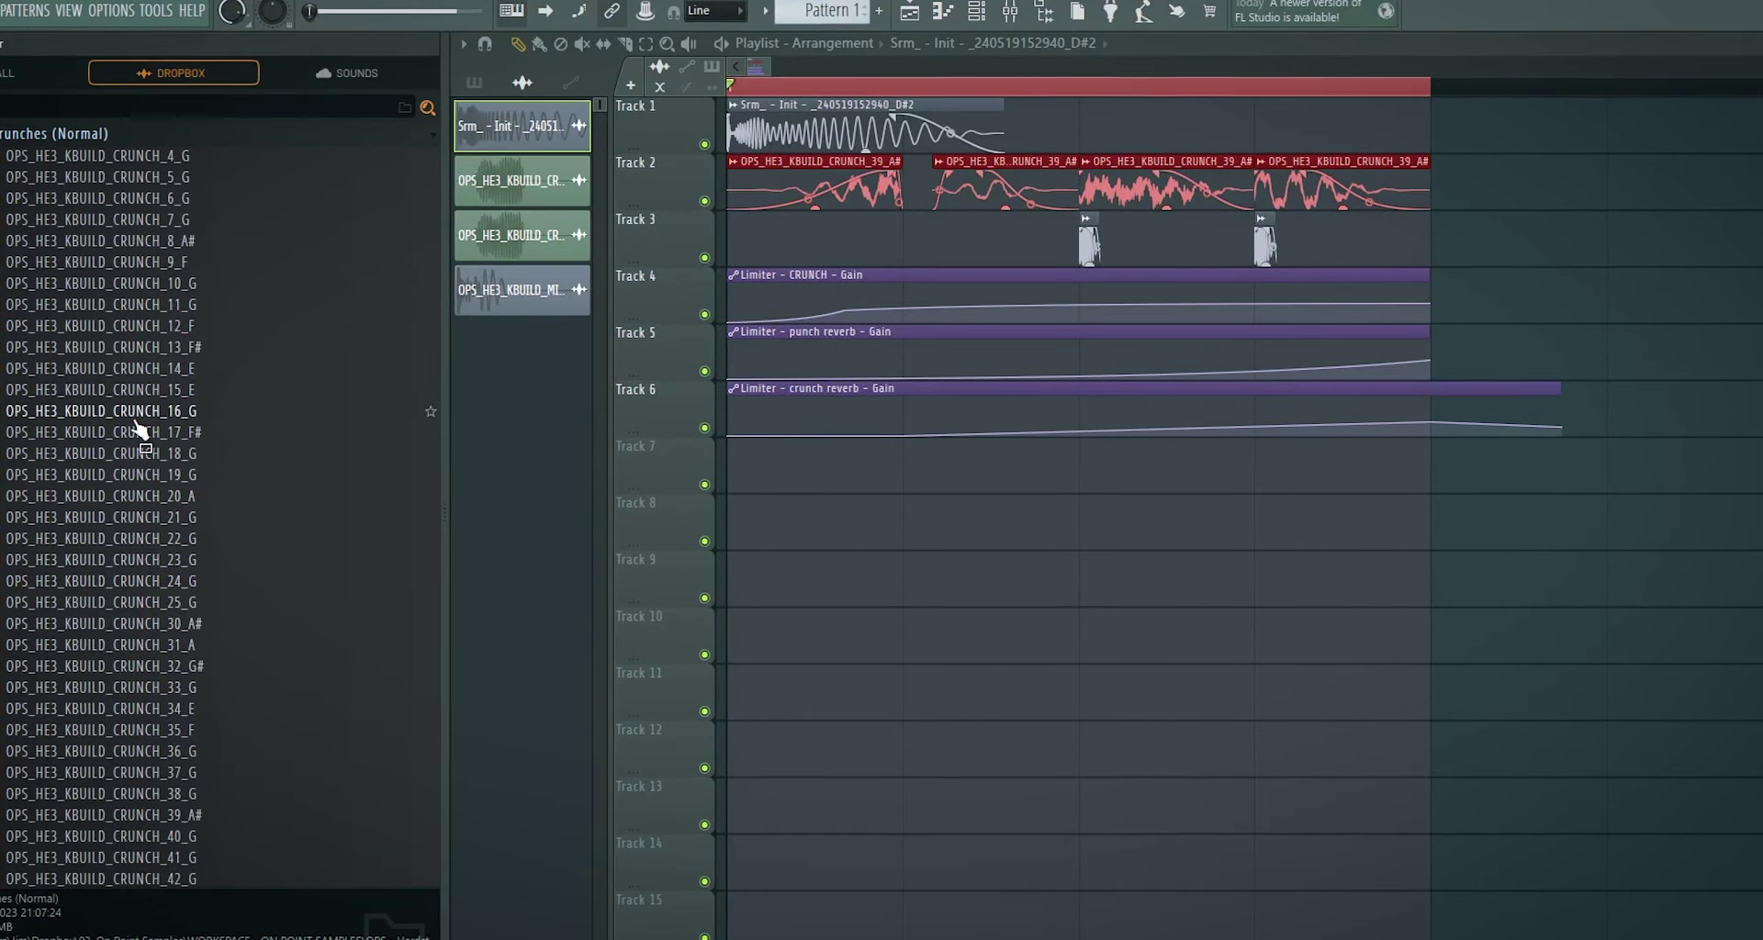
- Try OPS_HE3_KBUILD_CRUNCH_16_G and another Crunches (Normal) sample in place of the Track 2 crunch
{"action": "left_click_drag", "start_coordinate": [222, 412], "coordinate": [993, 182]}
{"action": "key", "text": "space"}
{"action": "key", "text": "space"}
{"action": "left_click_drag", "start_coordinate": [258, 560], "coordinate": [966, 194]}
{"action": "scroll", "coordinate": [275, 533], "scroll_direction": "down", "scroll_amount": 6}
- Audition further Crunches (Normal) samples and replace the Track 2 crunch with OPS_HE3_KBUILD_CRUNCH_62_A#
{"action": "left_click", "coordinate": [268, 398]}
{"action": "scroll", "coordinate": [967, 194], "scroll_direction": "up", "scroll_amount": 1}
{"action": "left_click", "coordinate": [268, 612]}
{"action": "key", "text": "space"}
{"action": "scroll", "coordinate": [248, 656], "scroll_direction": "down", "scroll_amount": 3}
{"action": "left_click", "coordinate": [246, 655]}
{"action": "scroll", "coordinate": [246, 656], "scroll_direction": "down", "scroll_amount": 3}
{"action": "key", "text": "space"}
- Move the second crunch clip back to the second beat and add a copy of the mid-intro punch there on Track 3
{"action": "left_click_drag", "start_coordinate": [1040, 188], "coordinate": [964, 237]}
{"action": "left_click_drag", "start_coordinate": [1168, 236], "coordinate": [830, 191]}
{"action": "key", "text": "space"}
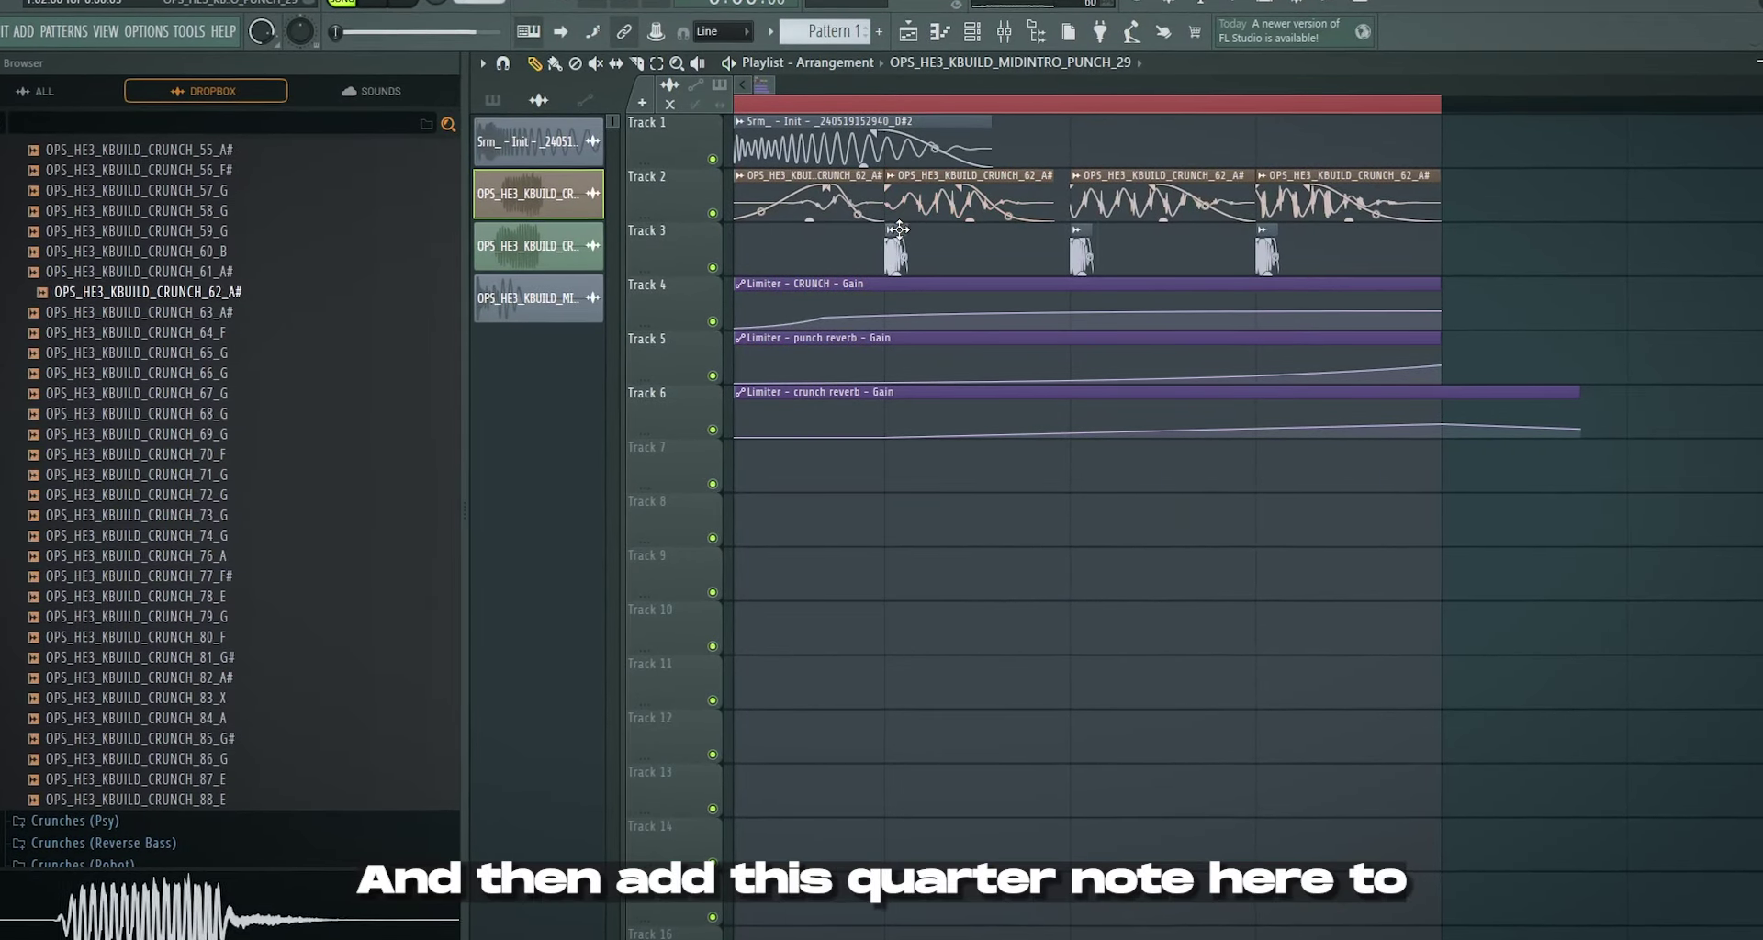
{"action": "key", "text": "space"}
{"action": "double_click", "coordinate": [902, 243]}
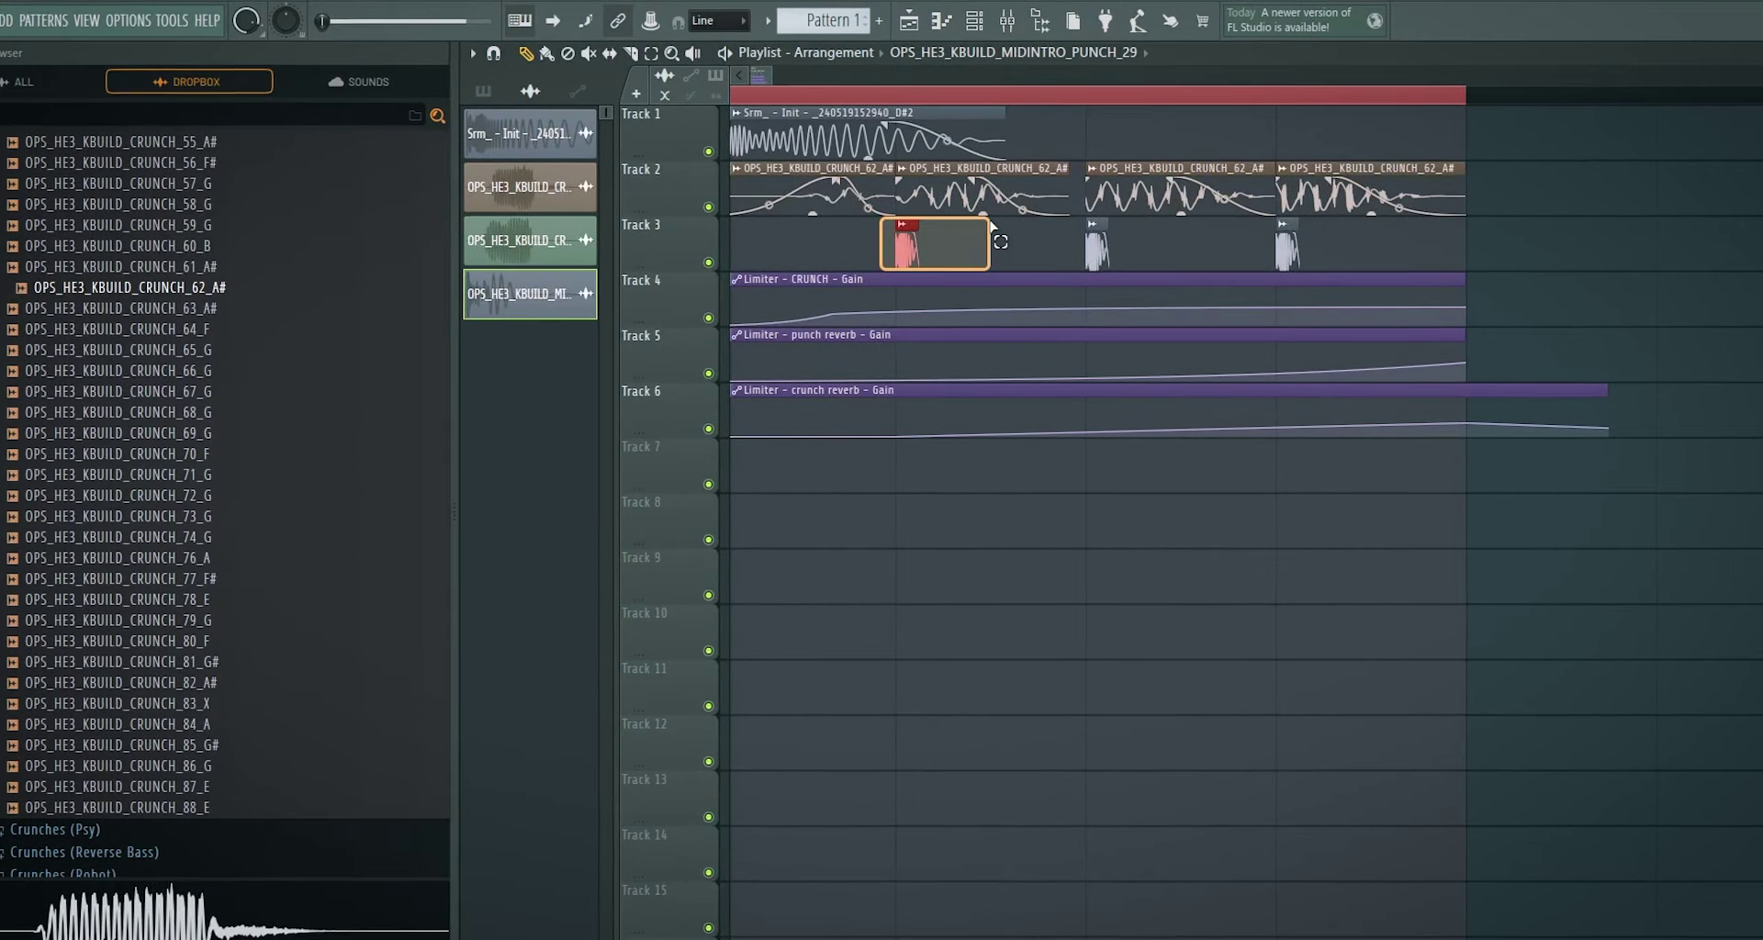
- Add Kickstart to slot 2 of the mid-intro punch's mixer insert and choose its second sidechain curve
{"action": "left_click", "coordinate": [1015, 25]}
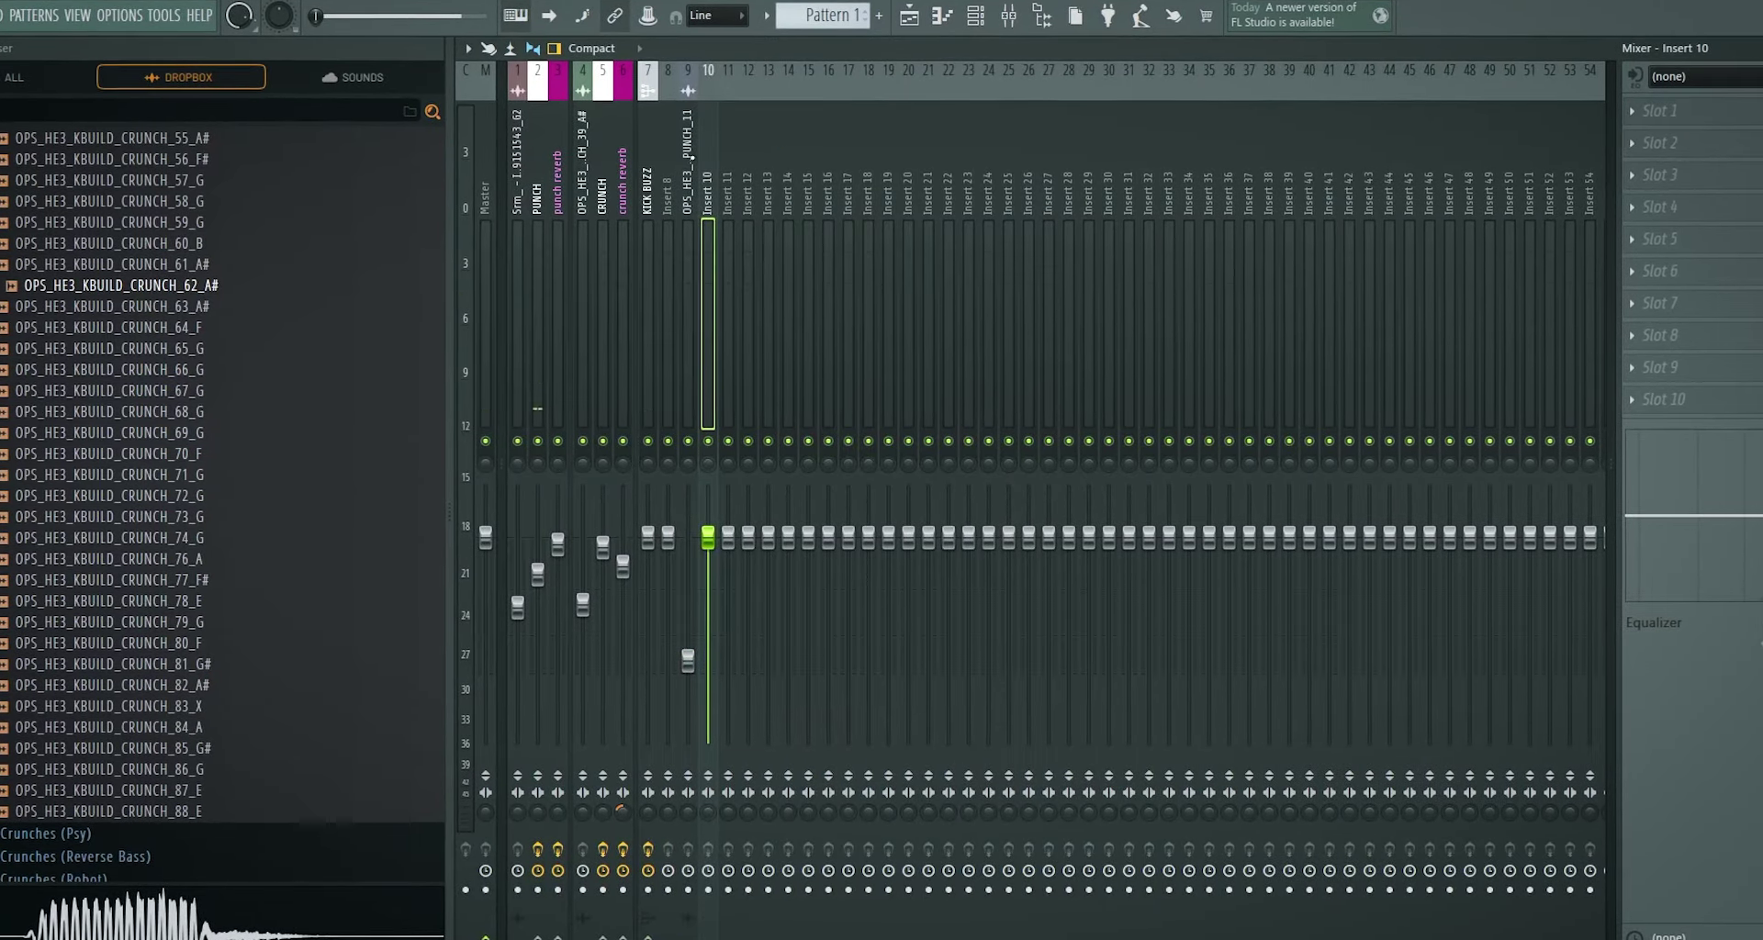
{"action": "left_click", "coordinate": [1735, 175]}
{"action": "left_click", "coordinate": [802, 301]}
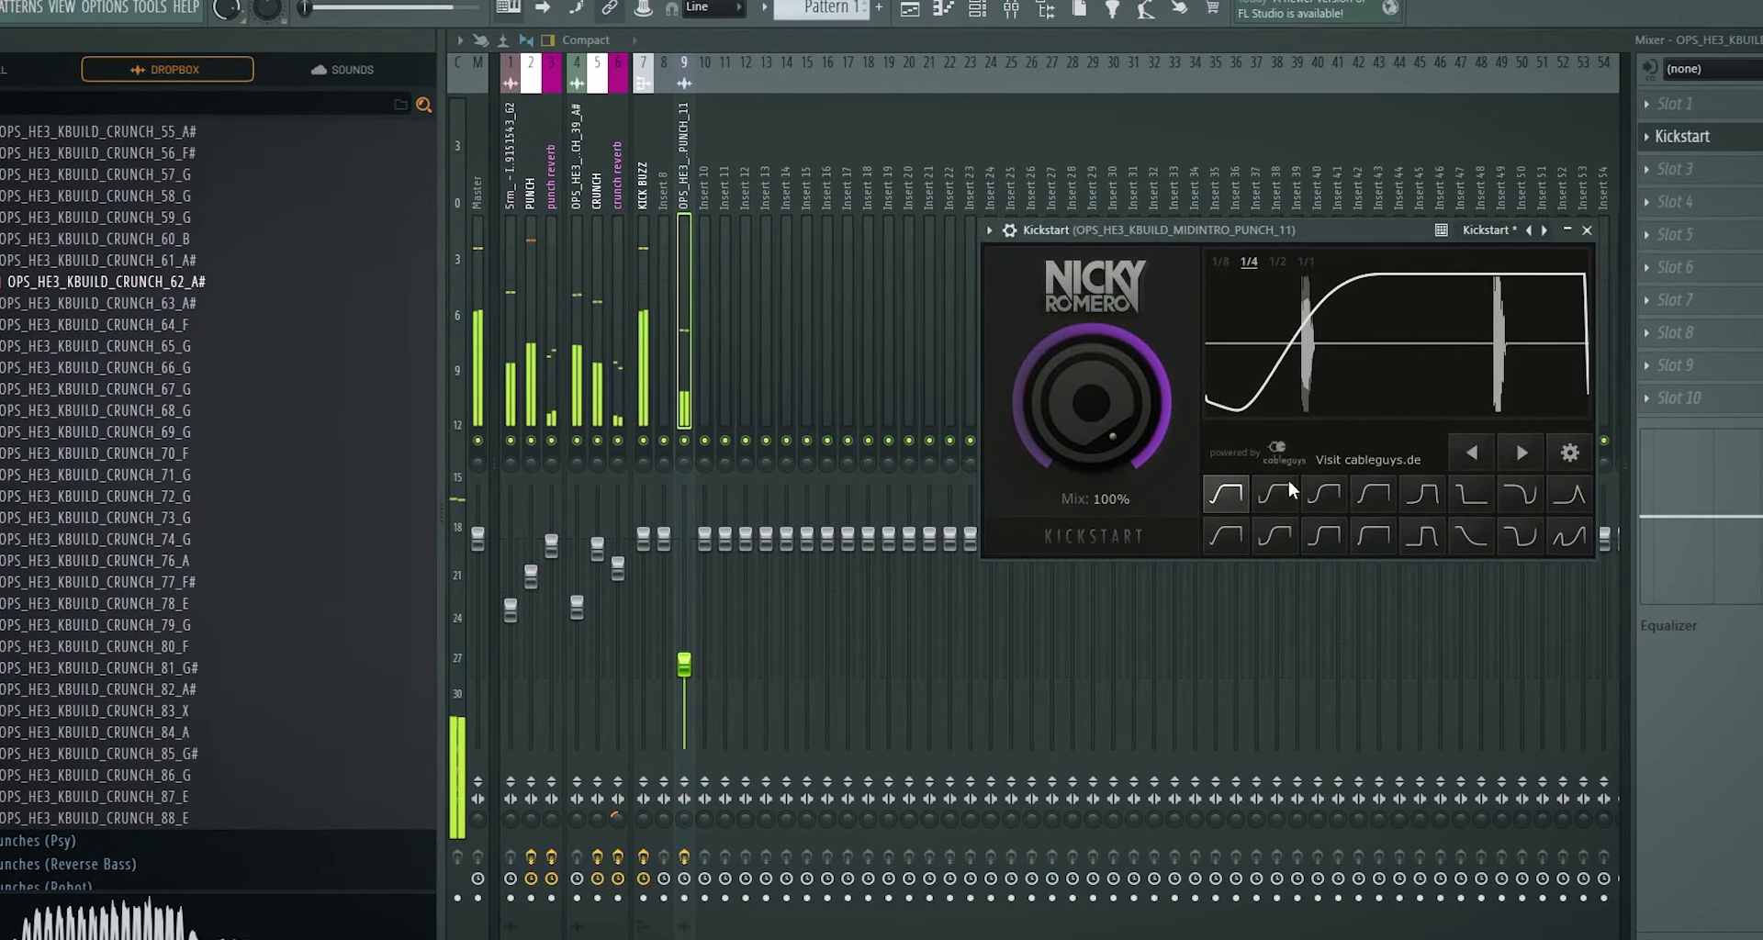
{"action": "left_click", "coordinate": [1279, 491]}
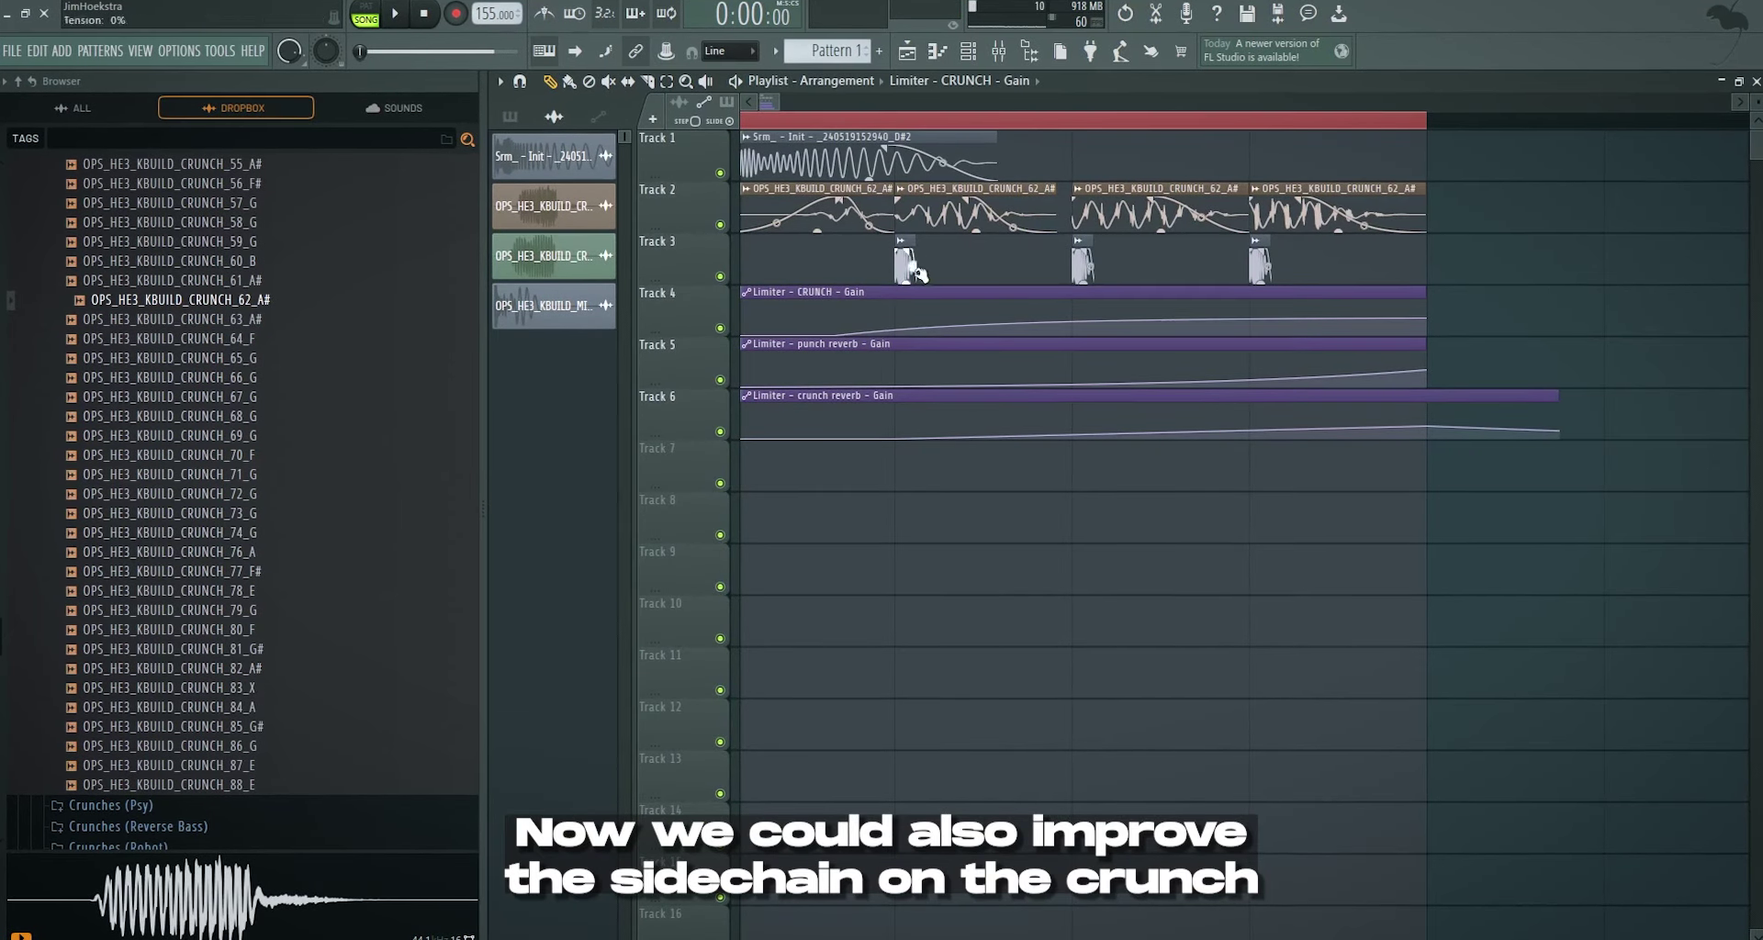
- Add Fruity Parametric EQ 2 to slot 4 of the CRUNCH insert and slightly boost band 4 while auditioning
{"action": "key", "text": "space"}
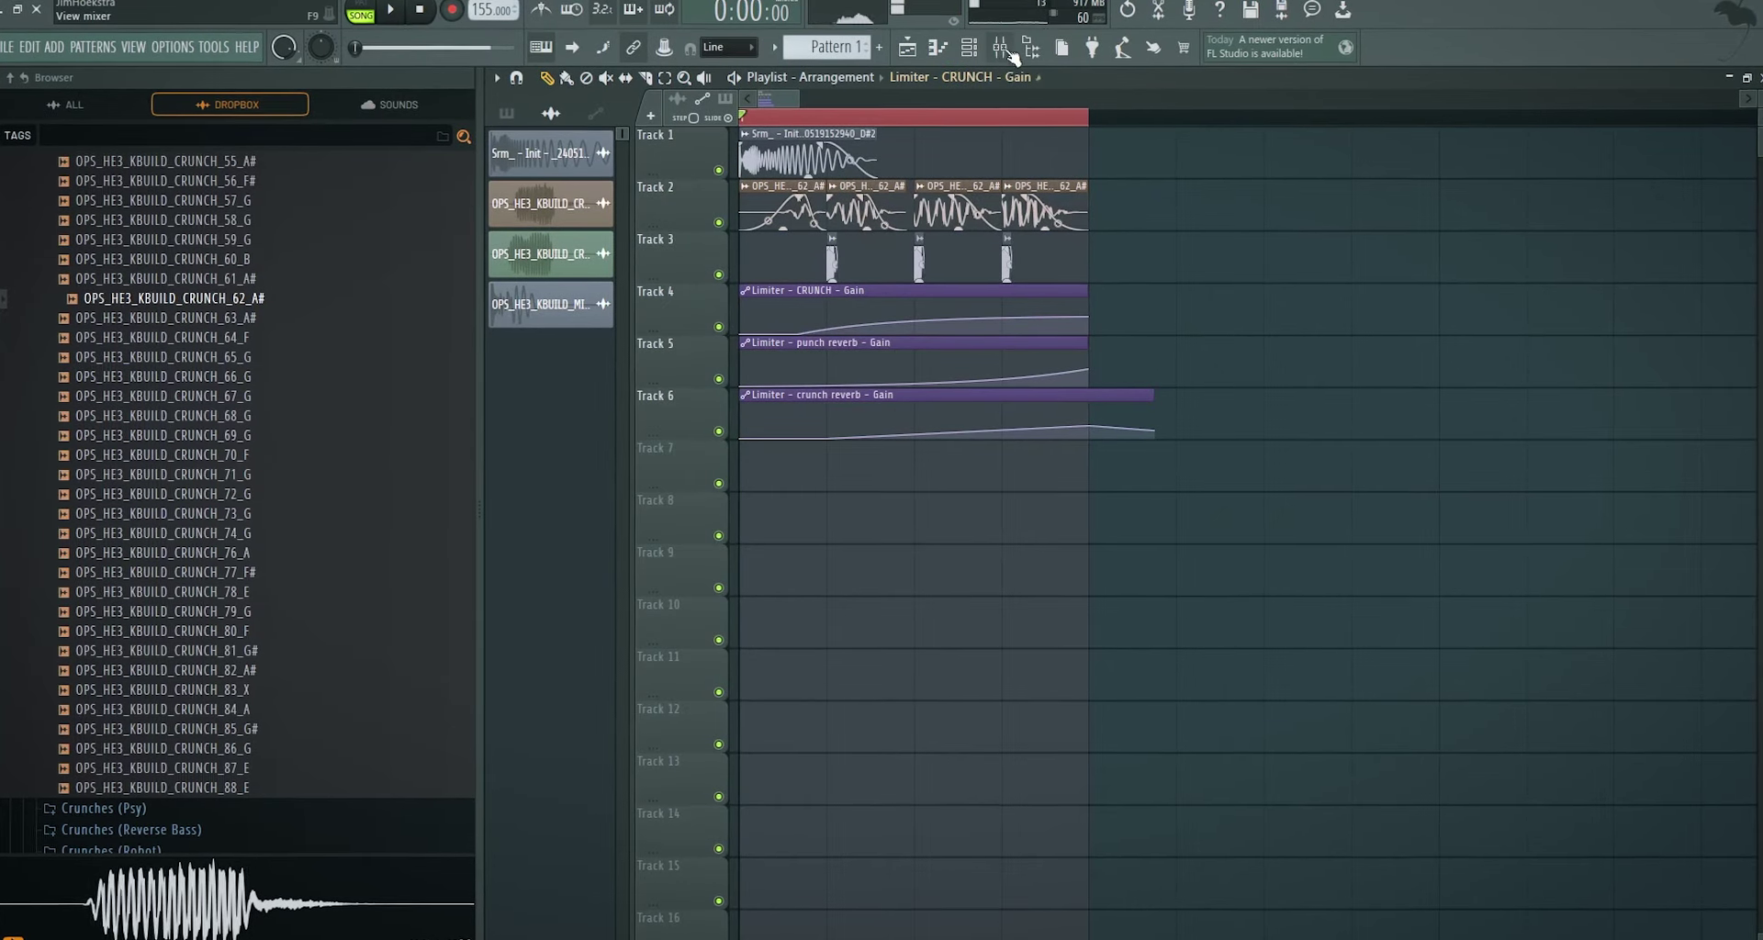
{"action": "left_click", "coordinate": [1010, 50]}
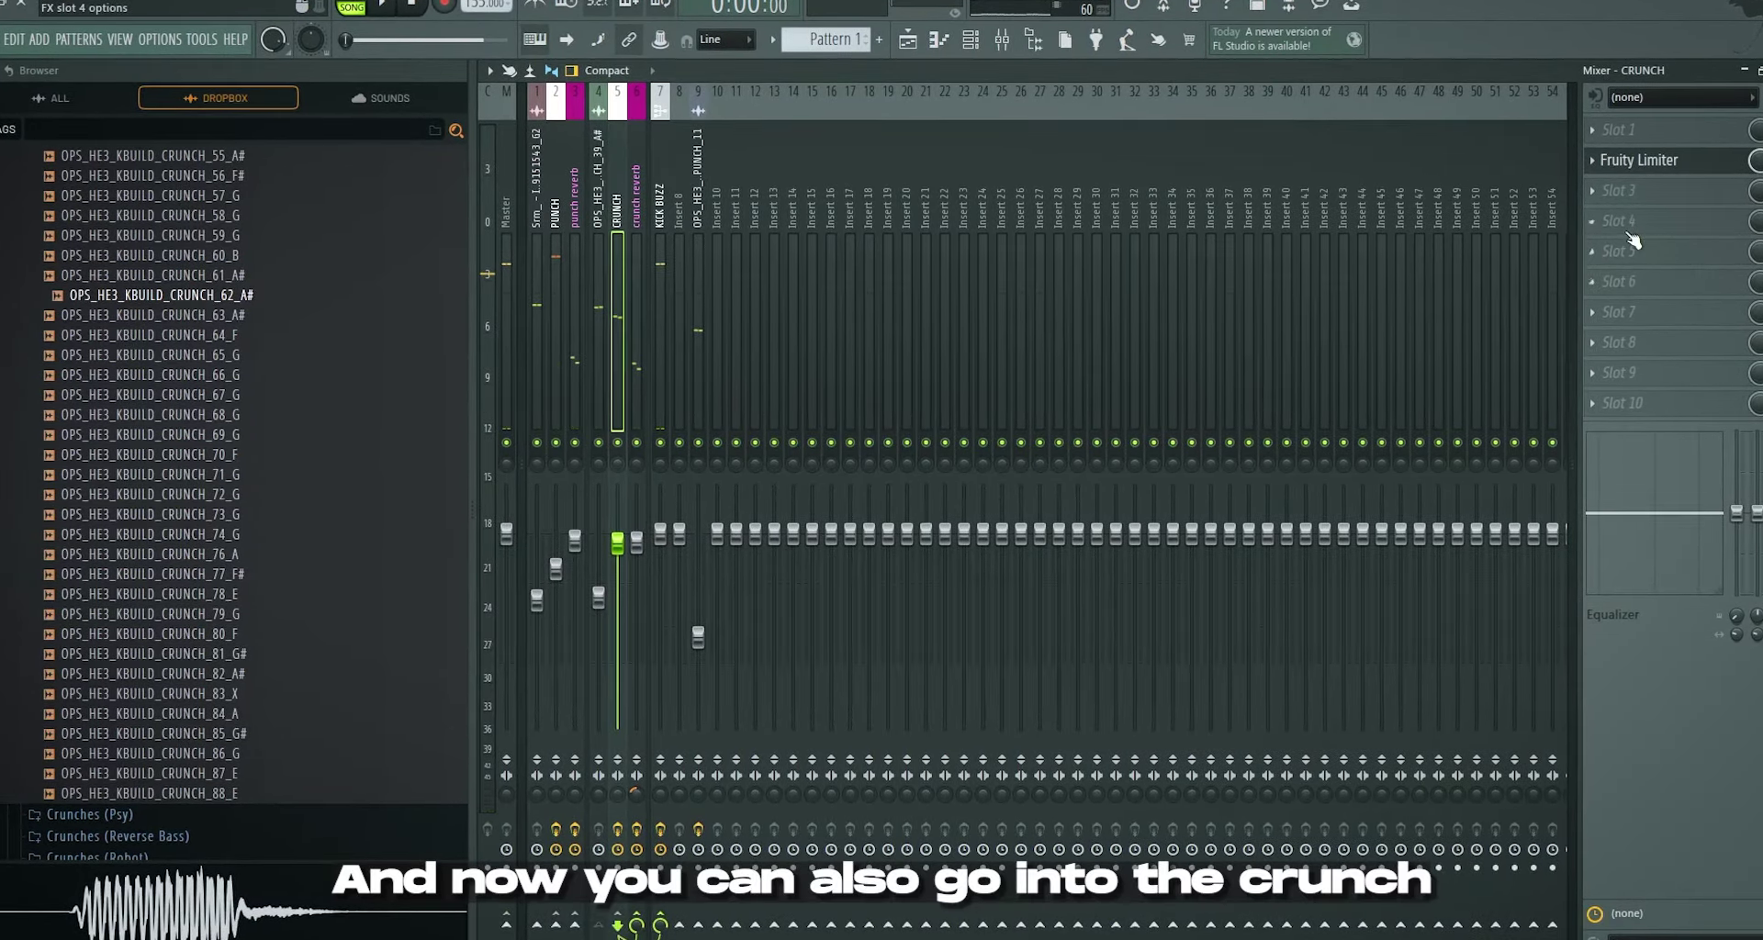
{"action": "left_click", "coordinate": [1629, 233]}
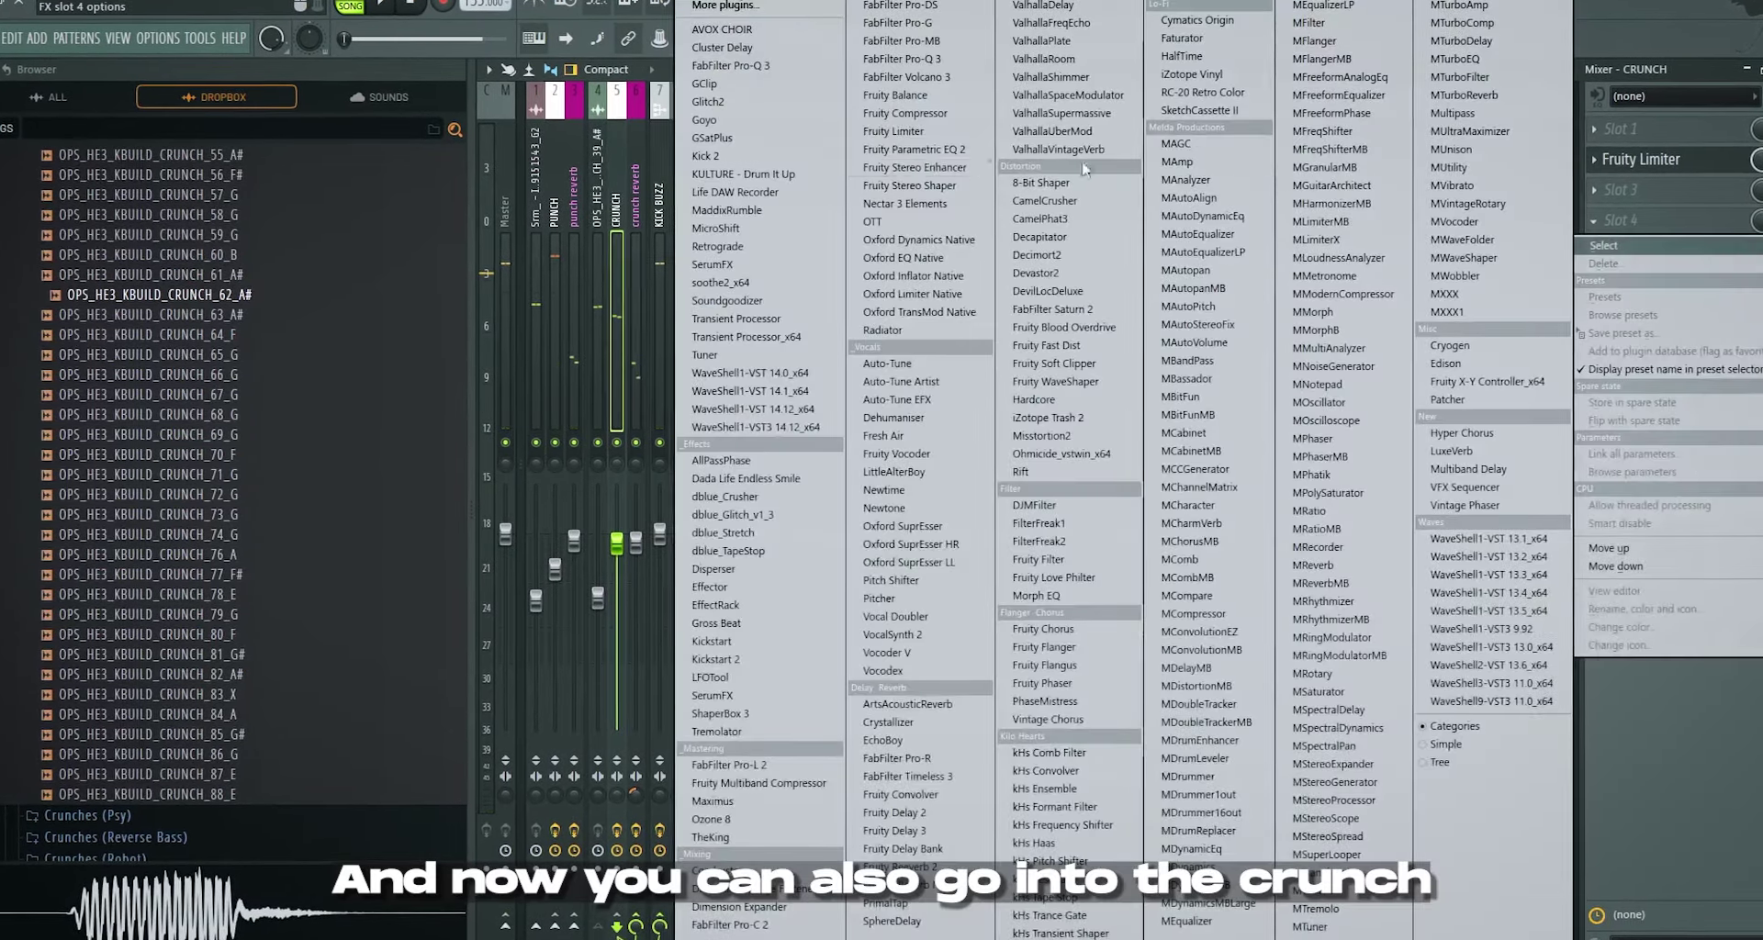
{"action": "left_click", "coordinate": [910, 157]}
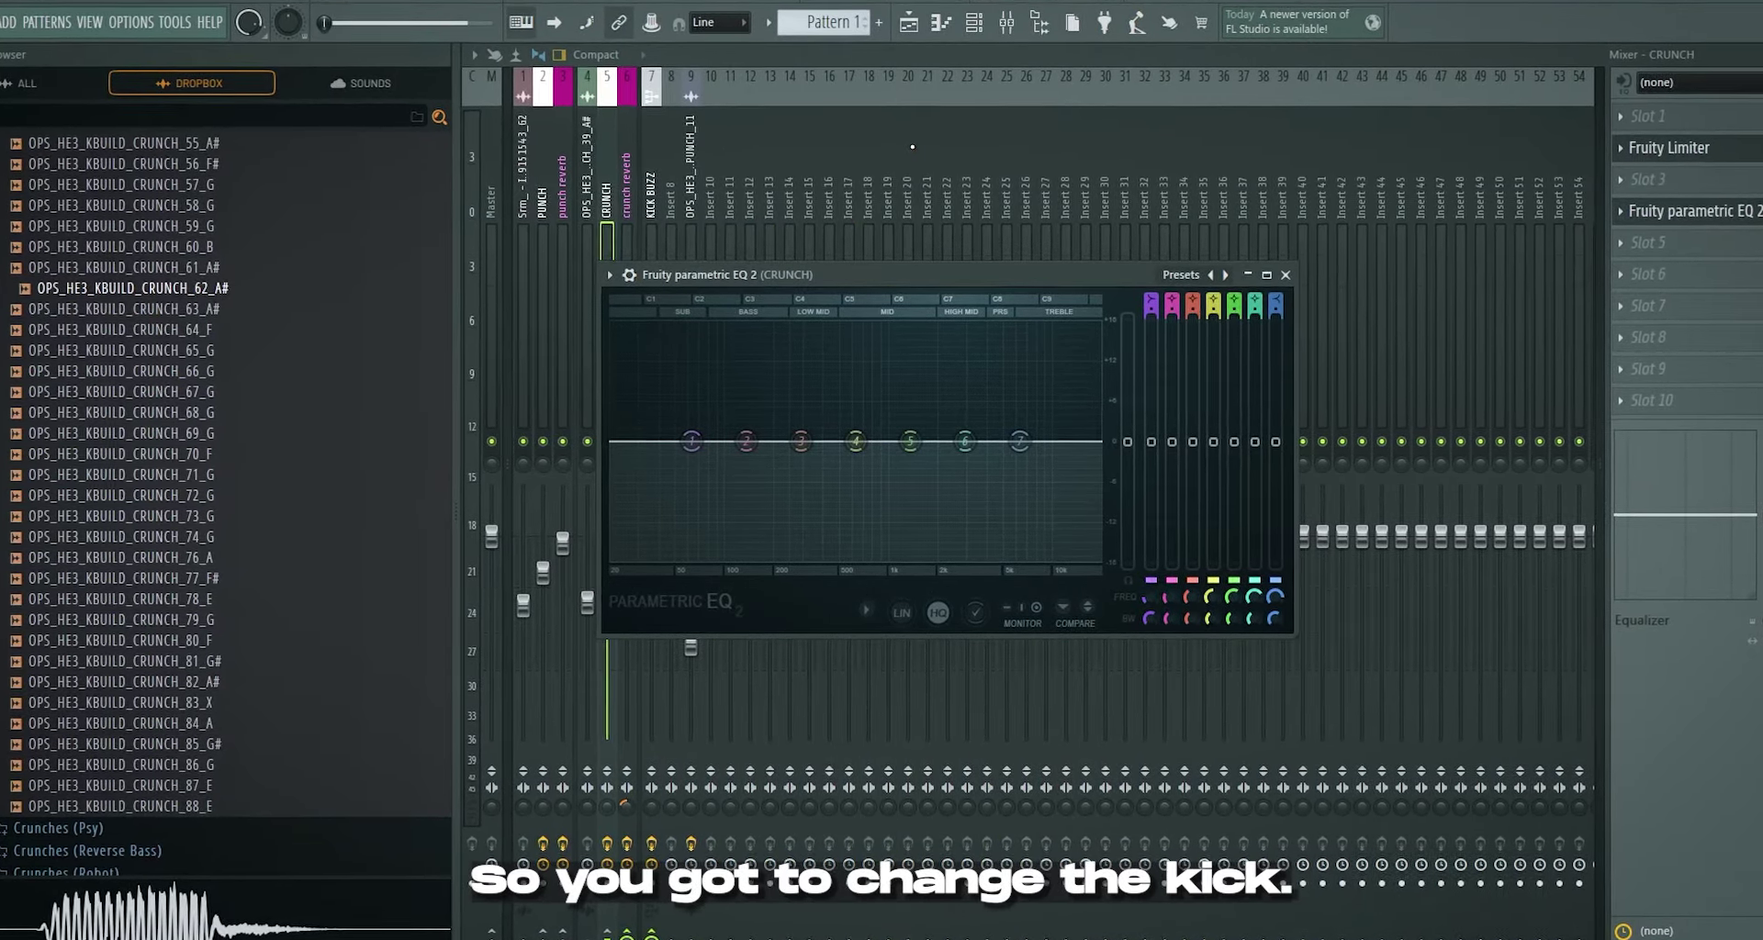
{"action": "key", "text": "space"}
{"action": "mouse_move", "coordinate": [856, 440]}
{"action": "left_mouse_down"}
{"action": "mouse_move", "coordinate": [906, 366]}
{"action": "mouse_move", "coordinate": [842, 400]}
{"action": "mouse_move", "coordinate": [842, 362]}
{"action": "mouse_move", "coordinate": [839, 412]}
{"action": "left_mouse_up"}
{"action": "key", "text": "space"}
- Add a second Fruity Parametric EQ 2 to CRUNCH slot 5 and create an automation clip for its band 3 level
{"action": "key", "text": "space"}
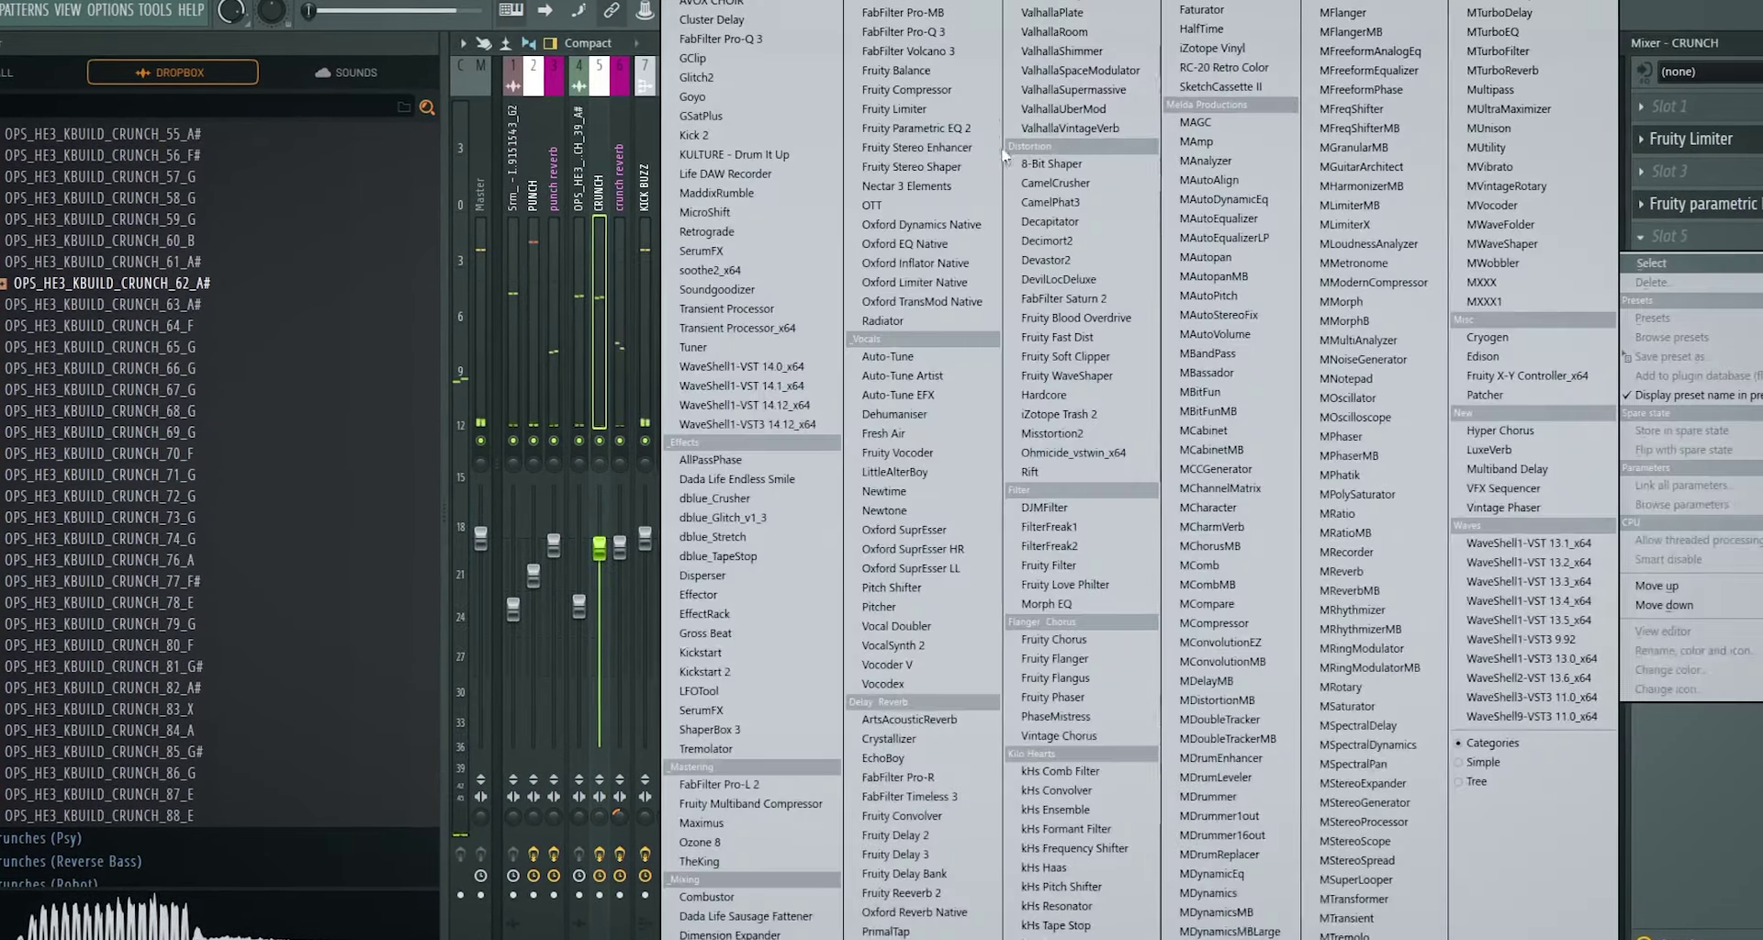
{"action": "left_click", "coordinate": [923, 128]}
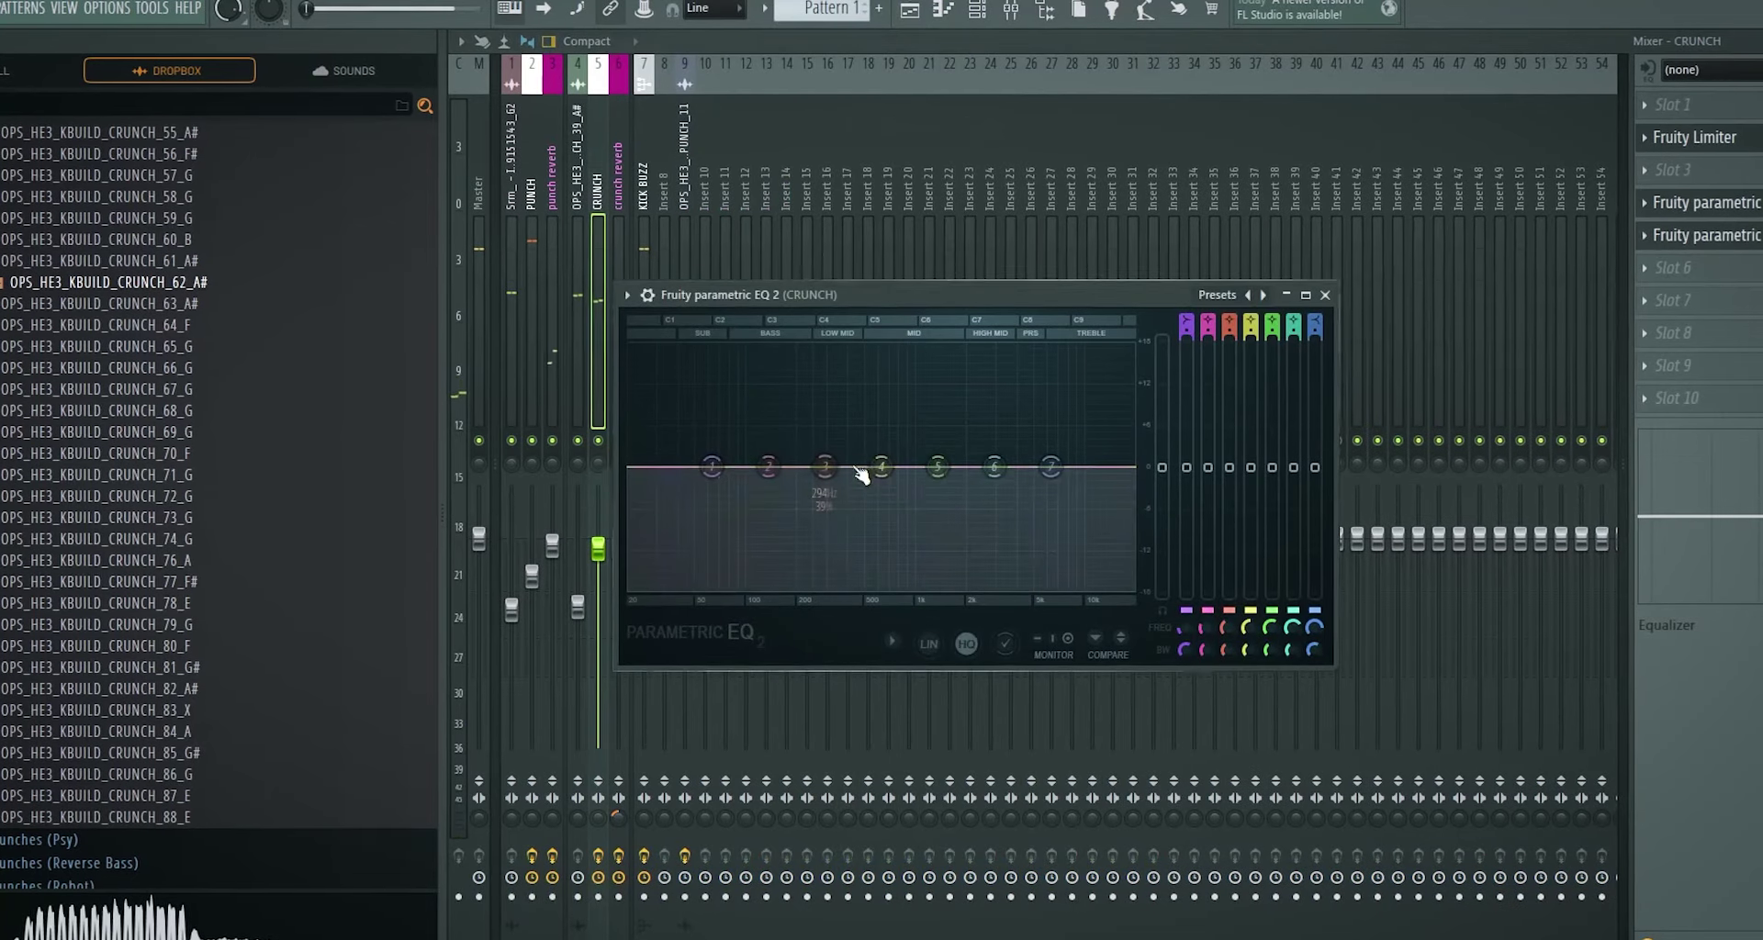
{"action": "mouse_move", "coordinate": [825, 466]}
{"action": "left_mouse_down"}
{"action": "mouse_move", "coordinate": [827, 437]}
{"action": "mouse_move", "coordinate": [828, 466]}
{"action": "left_mouse_up"}
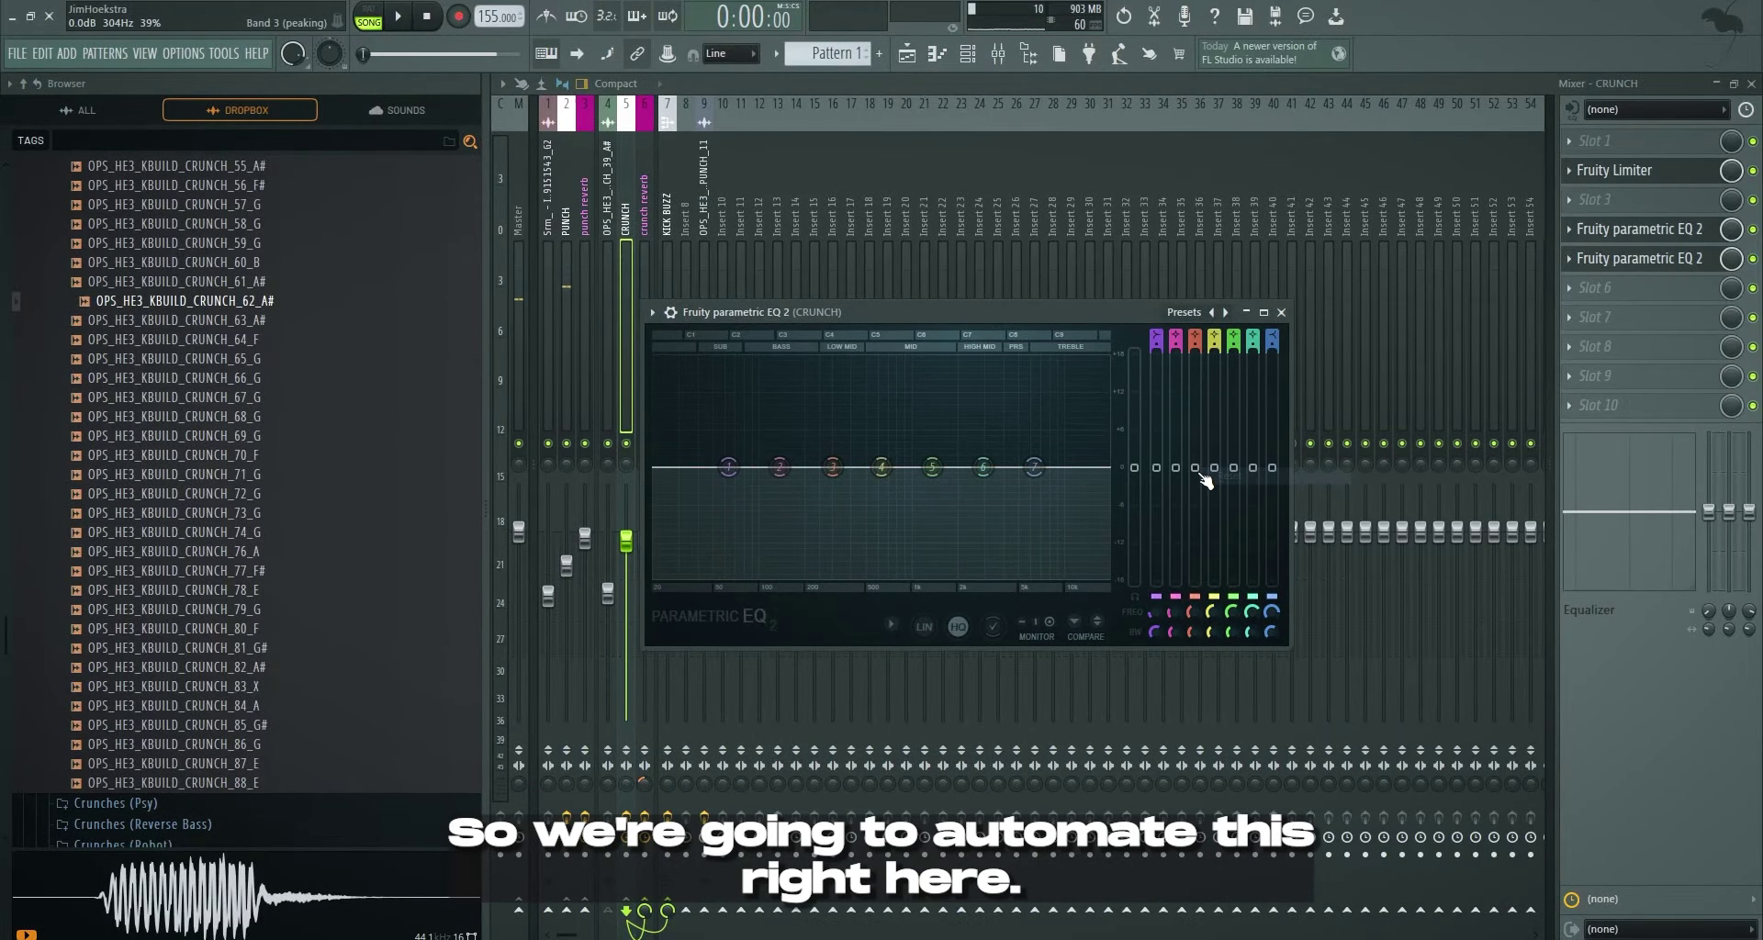
{"action": "right_click", "coordinate": [1205, 479]}
{"action": "left_click", "coordinate": [1242, 575]}
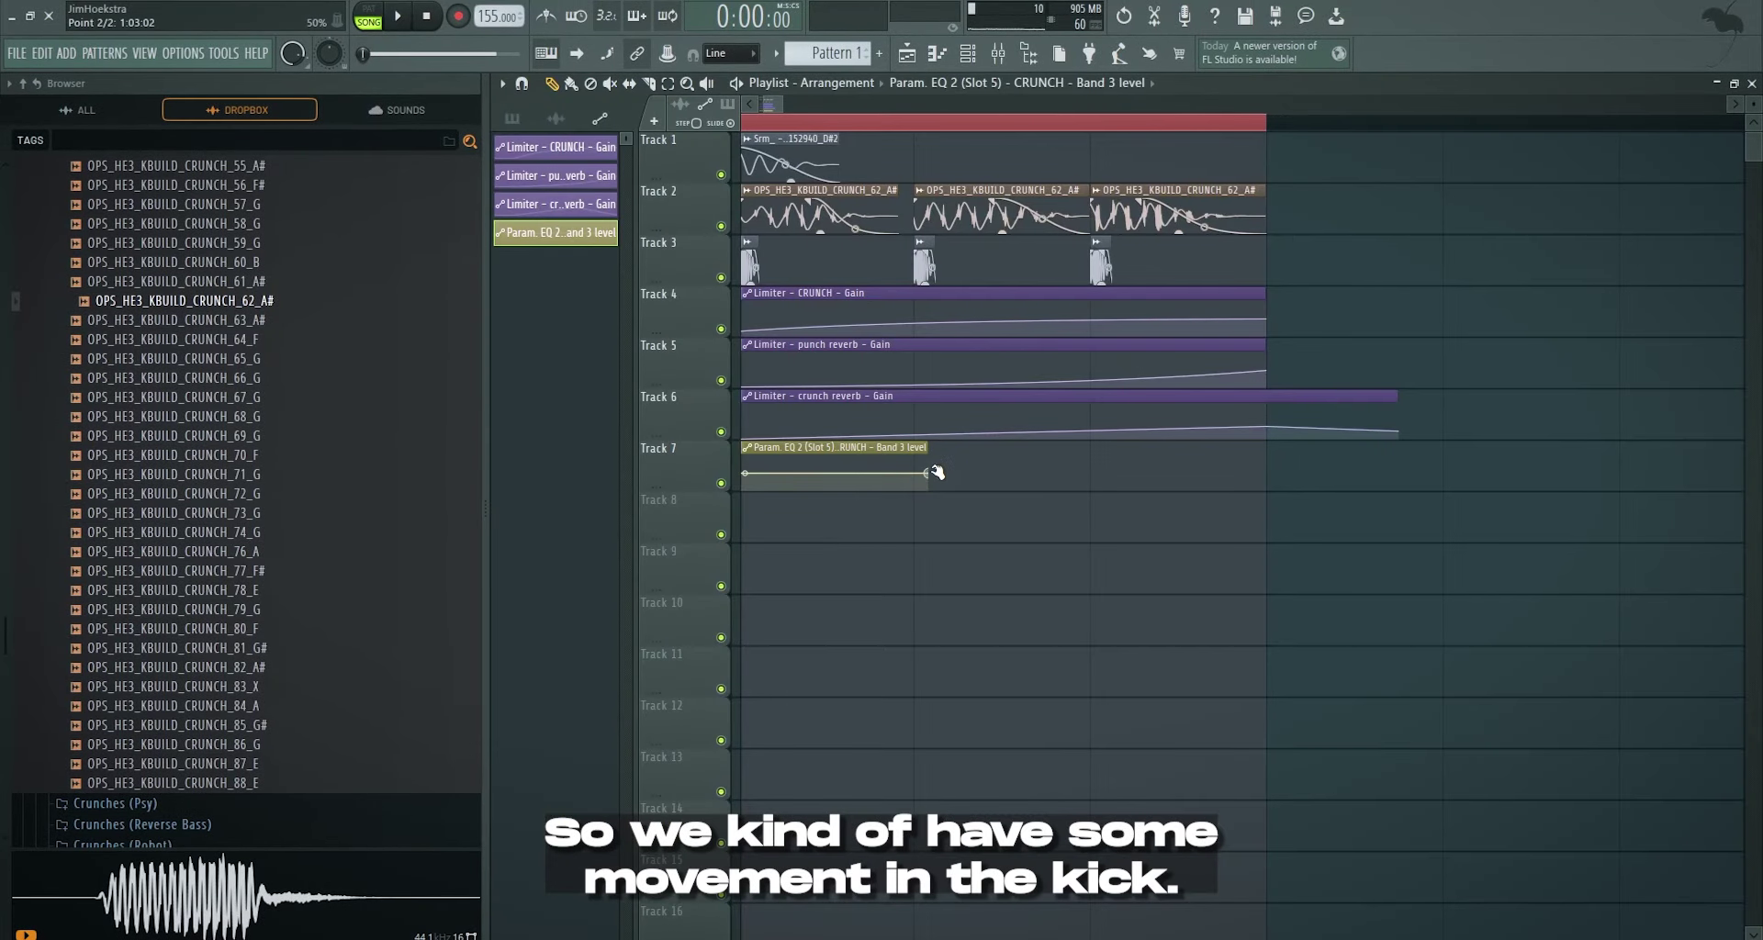
- Extend the band 3 level automation on Track 7 to the loop's end, shaping a gentle mid-loop peak, and audition it
{"action": "left_click_drag", "start_coordinate": [945, 483], "coordinate": [983, 463]}
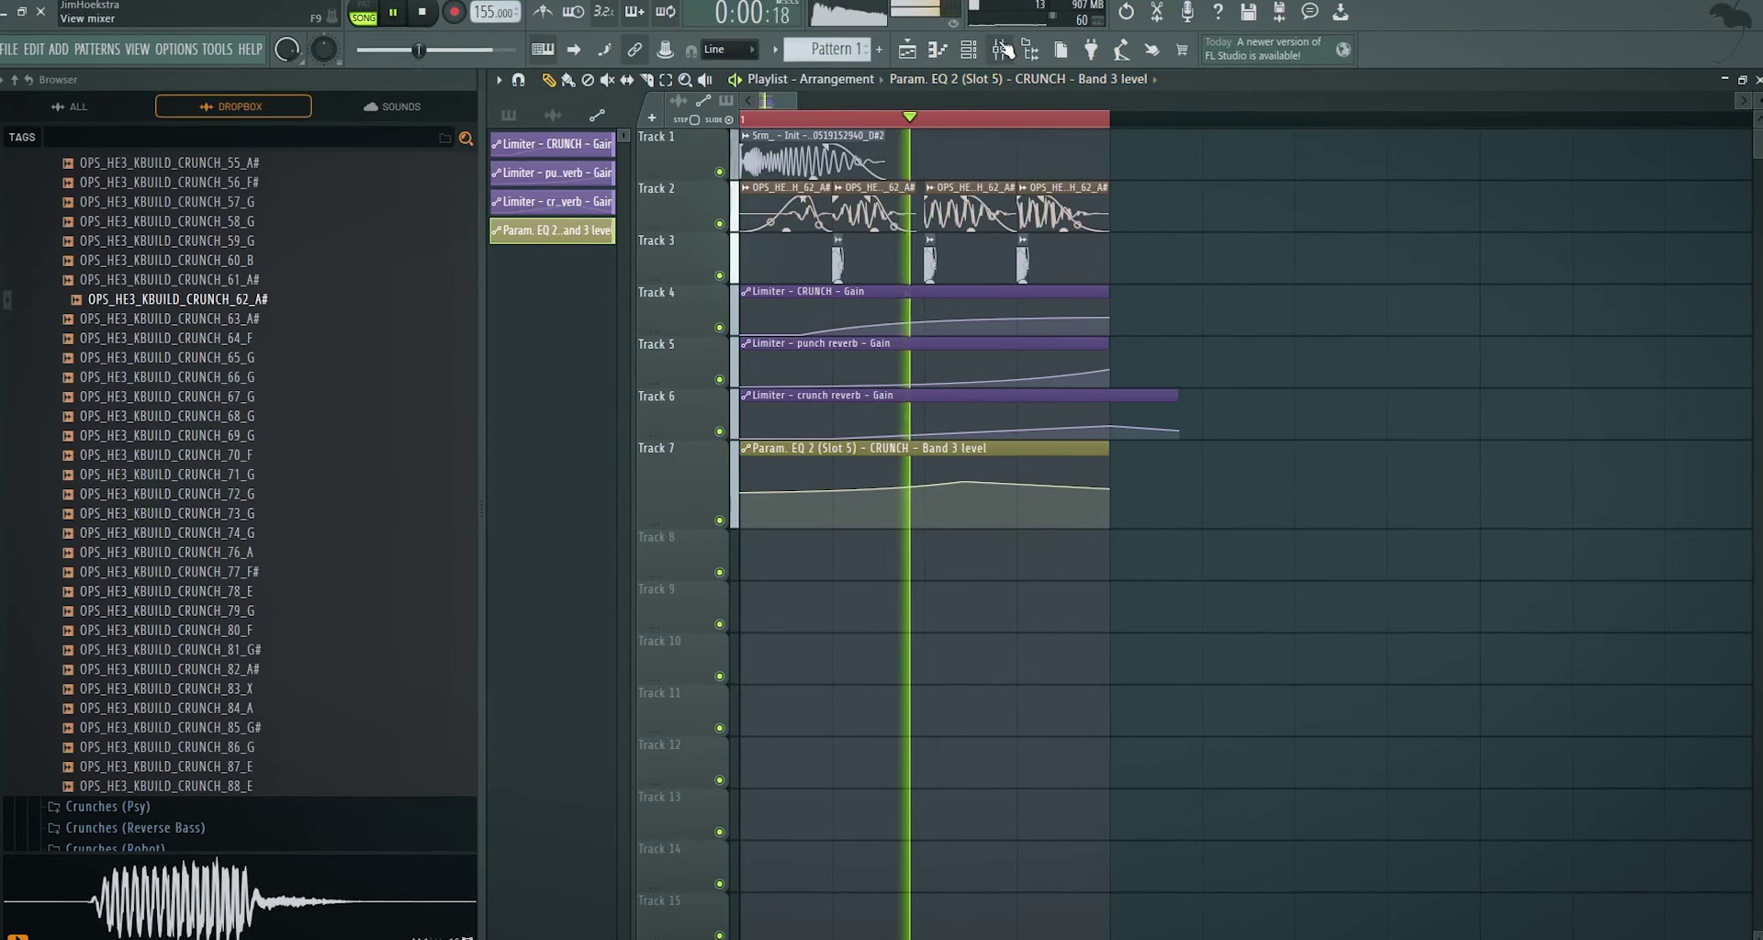
{"action": "key", "text": "space"}
- Try Disperser on the KICK BUZZ insert ahead of its Fruity Parametric EQ 2, auditioning the kick
{"action": "right_click", "coordinate": [685, 447]}
{"action": "mouse_move", "coordinate": [750, 605]}
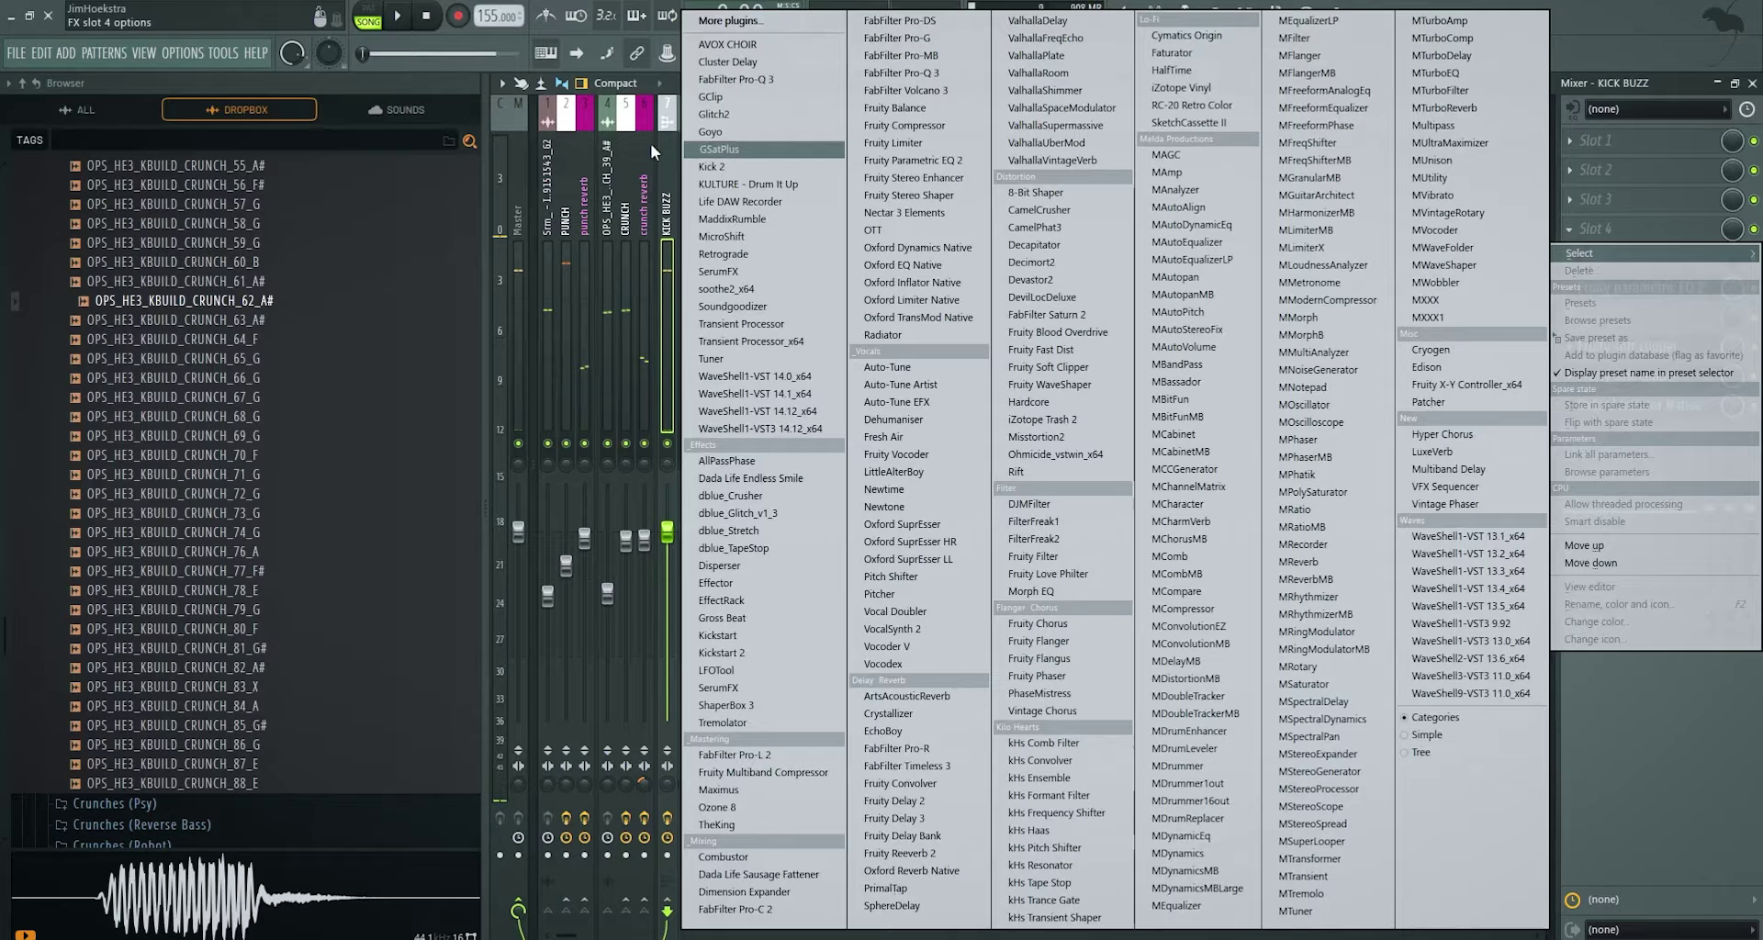
{"action": "left_click", "coordinate": [654, 152]}
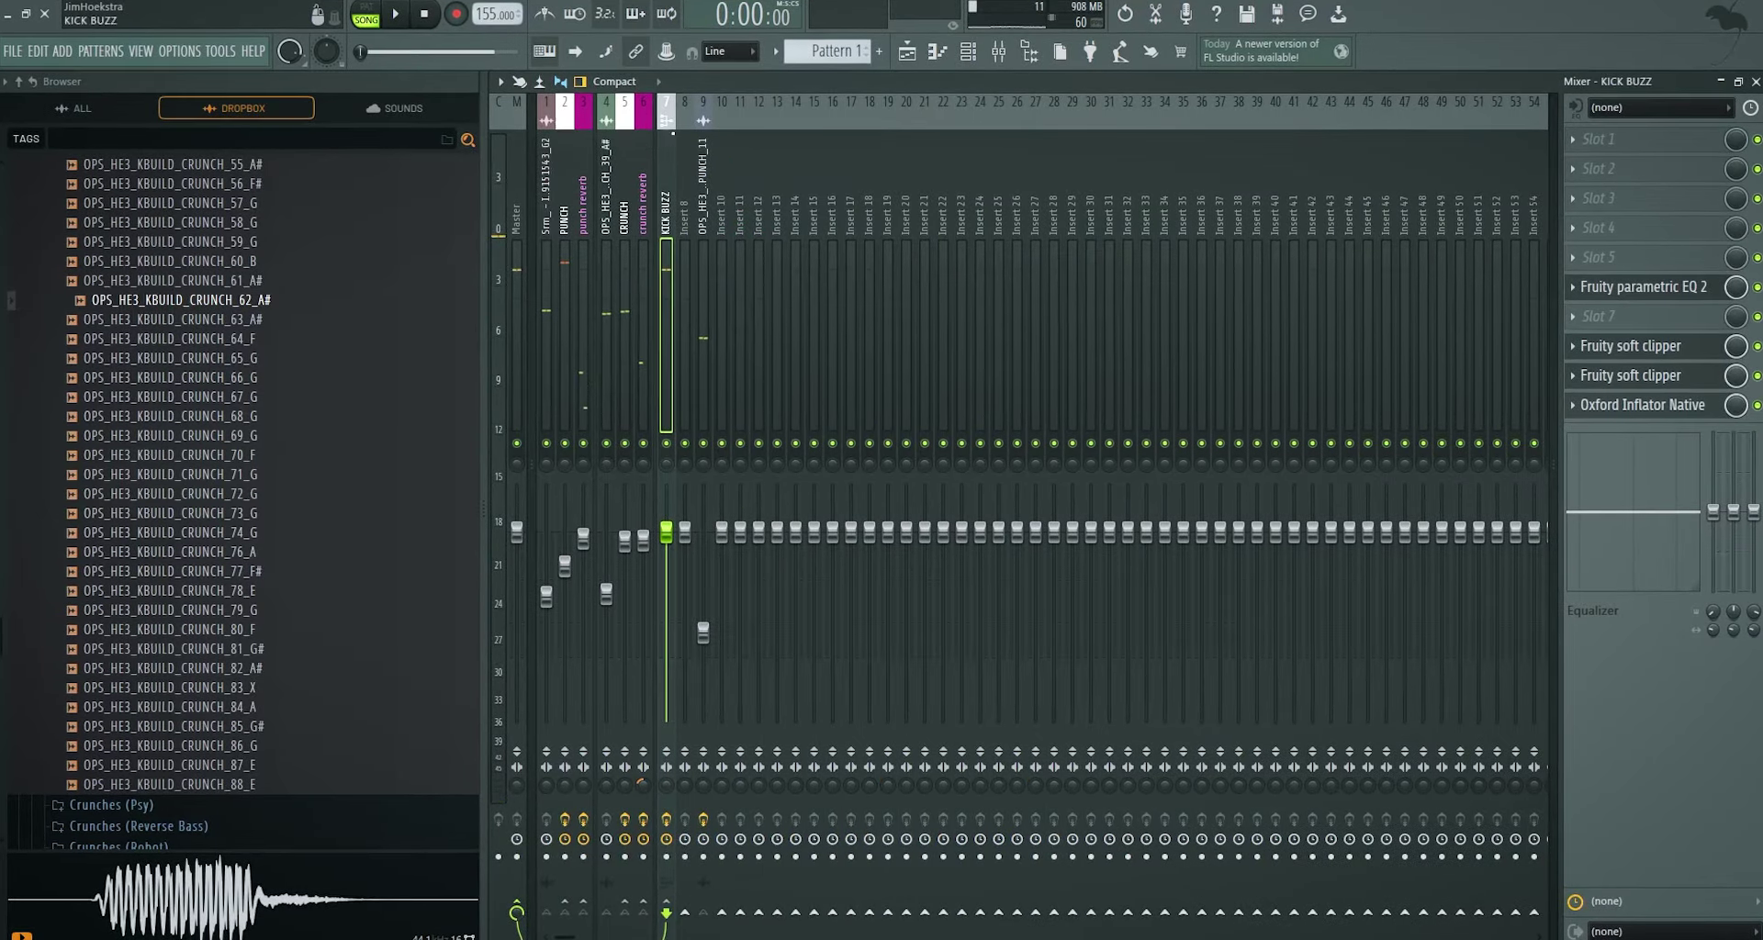
{"action": "left_click", "coordinate": [1641, 241]}
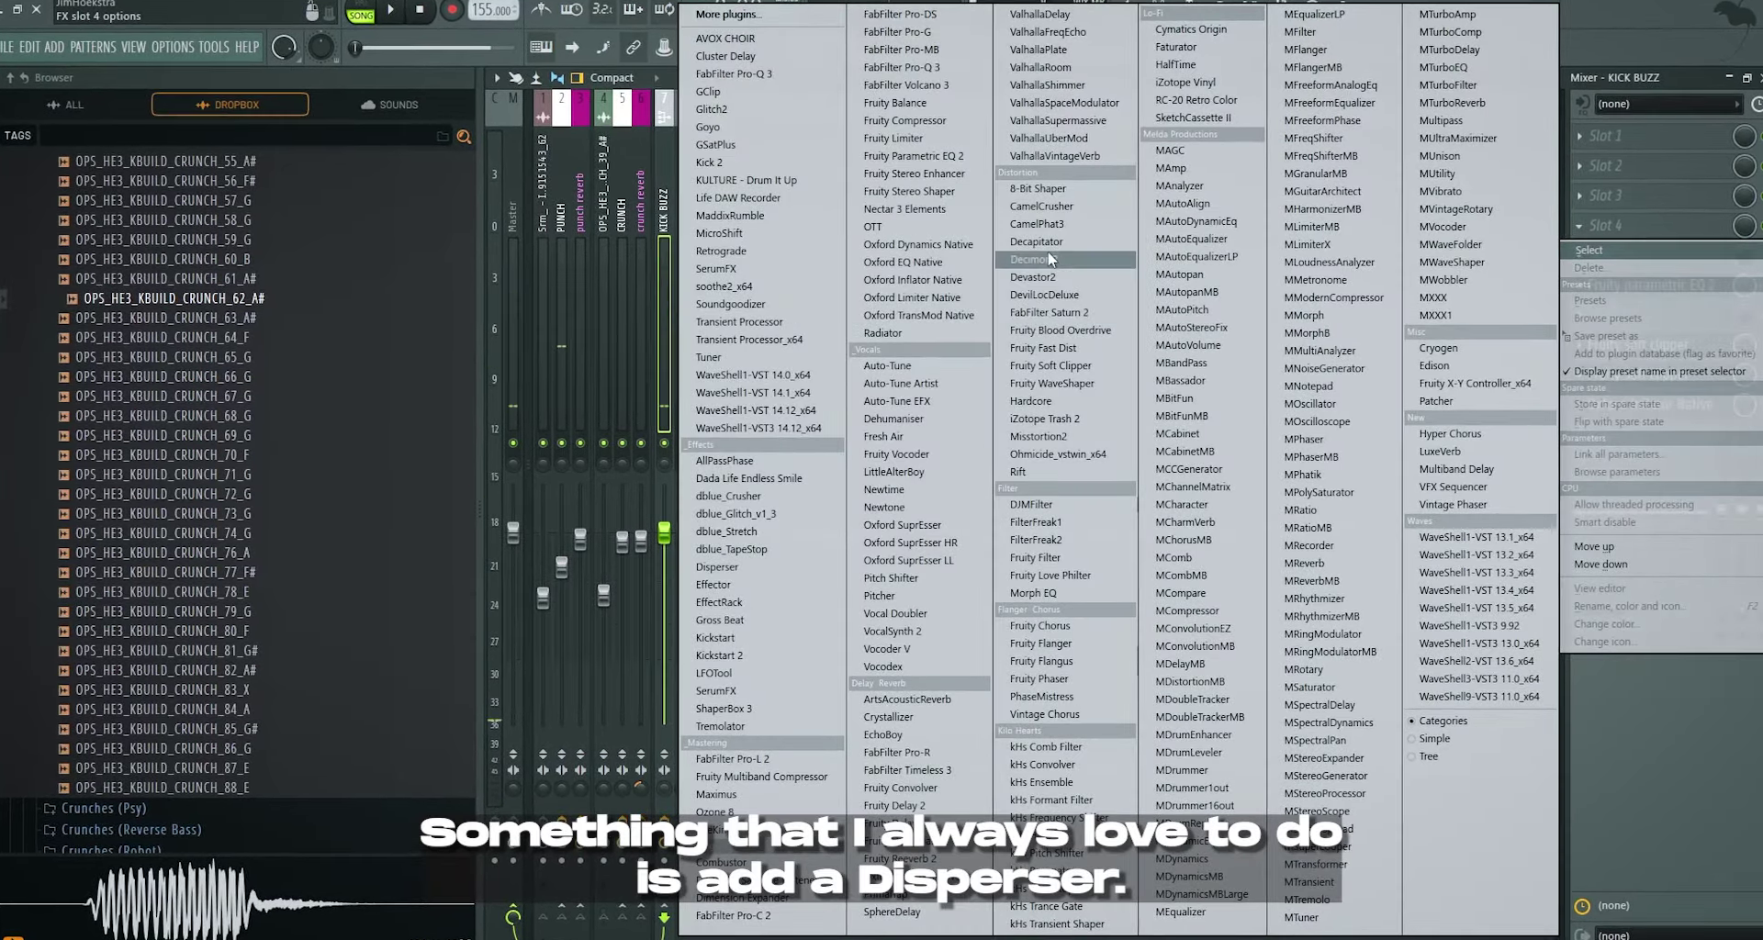
{"action": "left_click", "coordinate": [716, 566]}
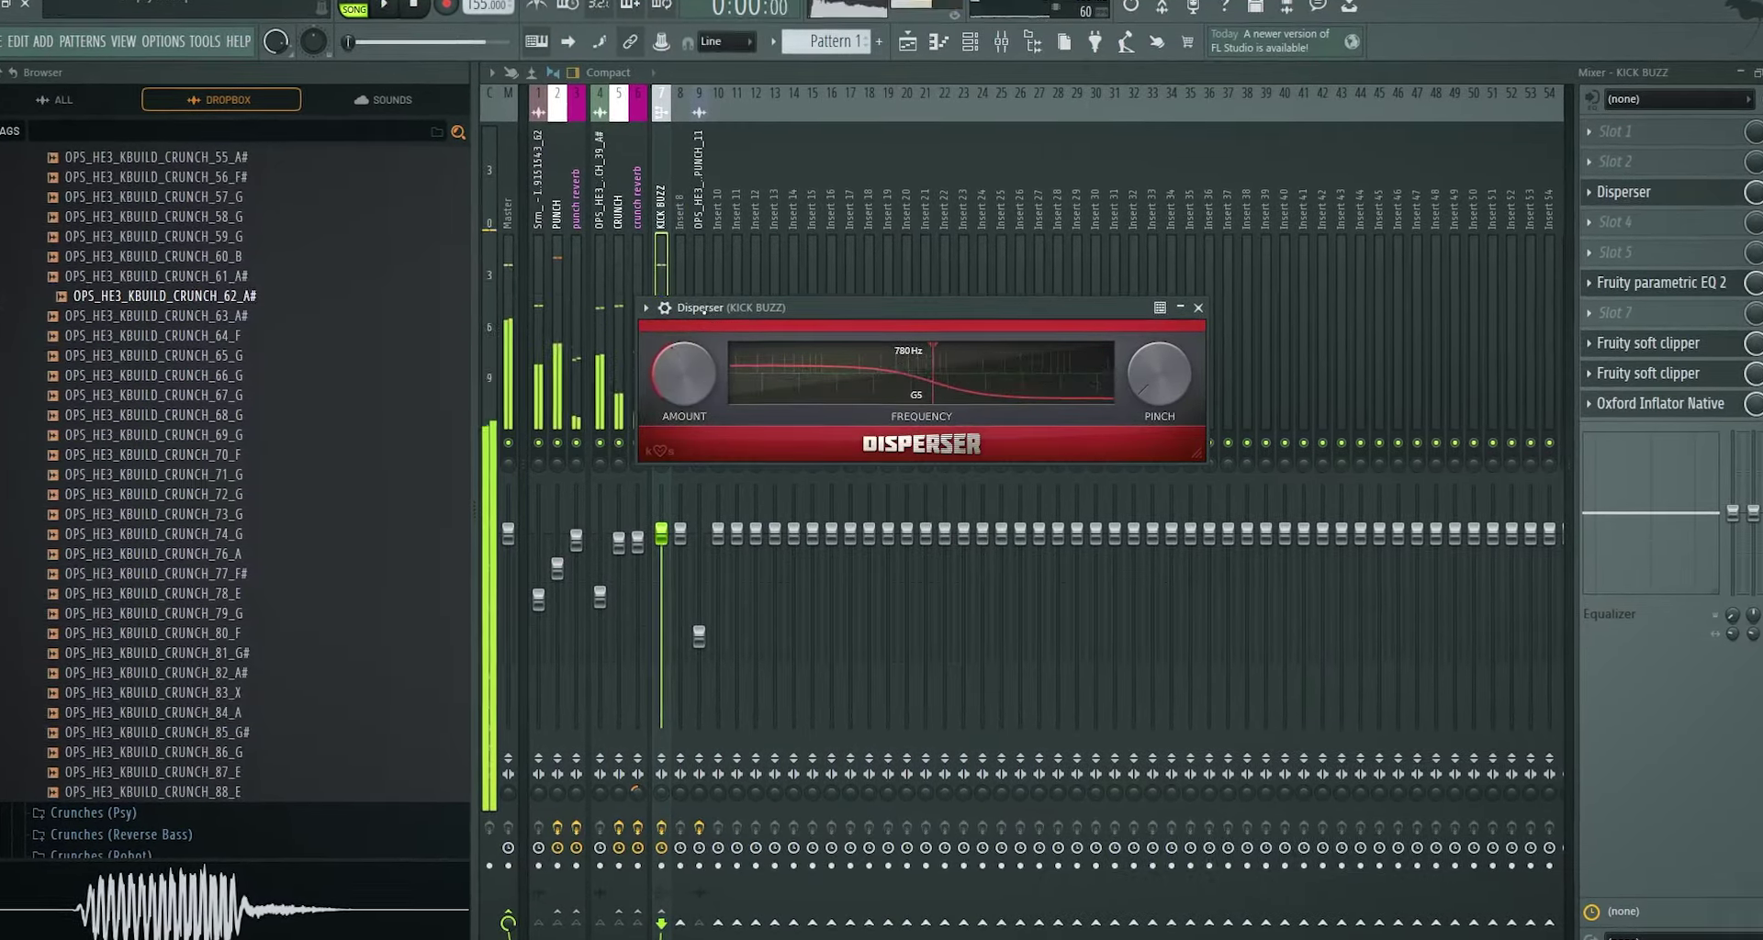
{"action": "left_click", "coordinate": [1639, 191]}
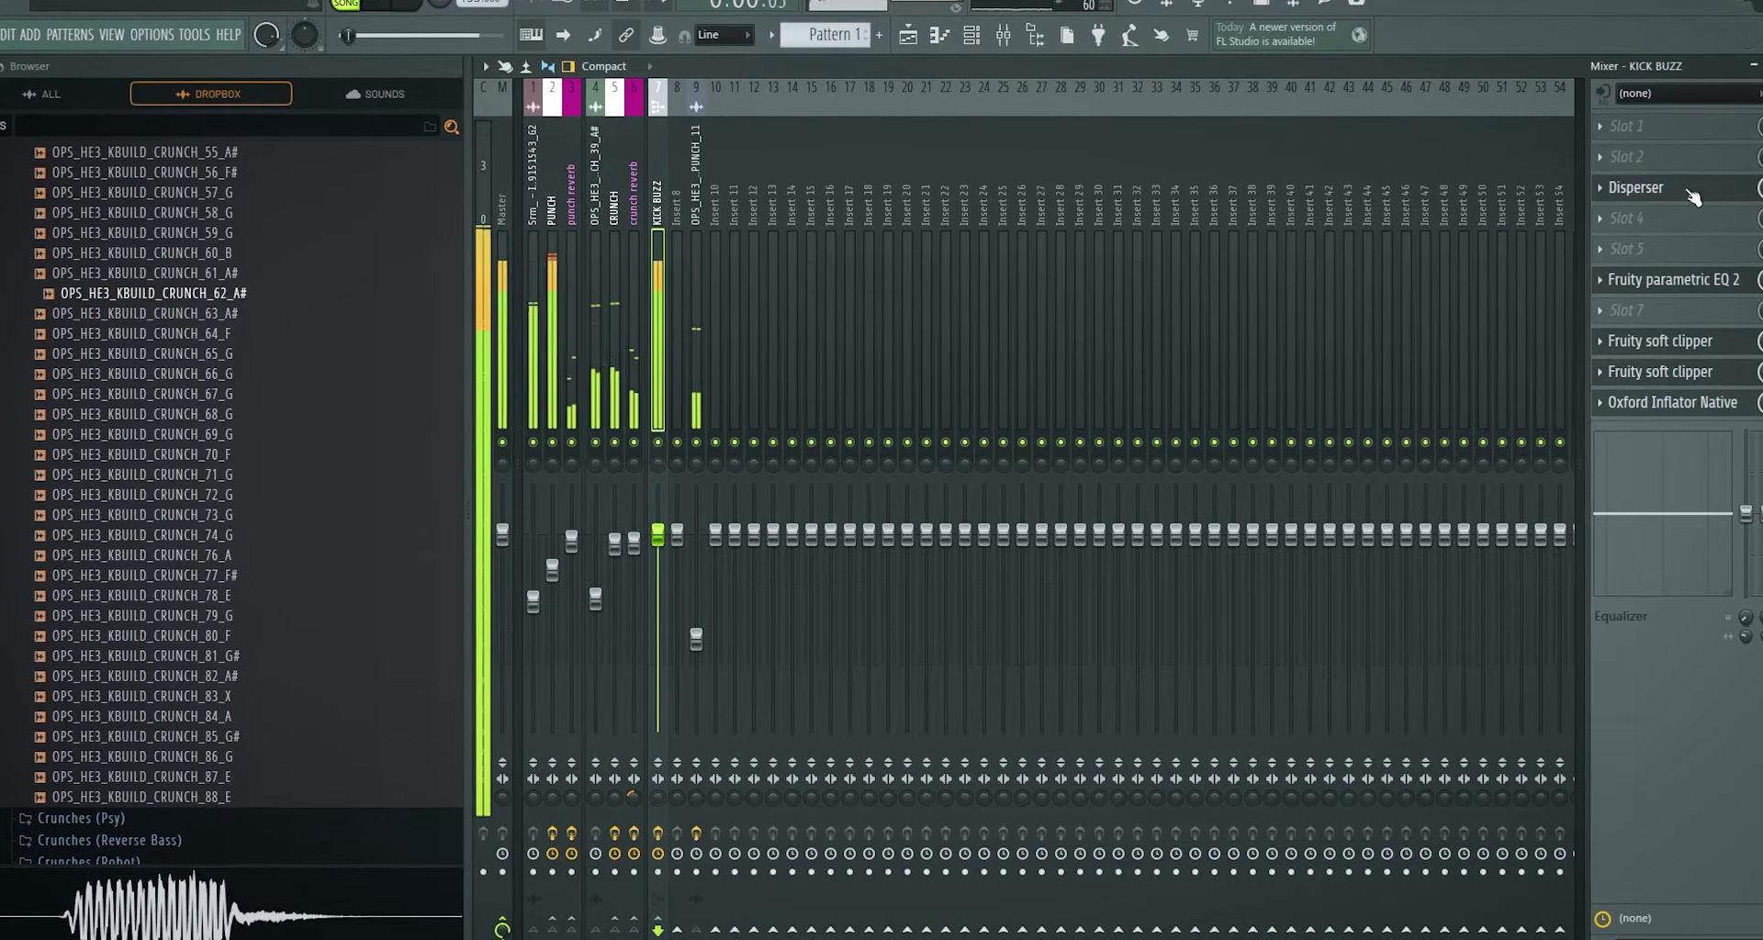
- Remove Disperser from the KICK BUZZ insert
{"action": "left_click", "coordinate": [1680, 194]}
{"action": "left_click", "coordinate": [1603, 187]}
{"action": "left_click", "coordinate": [1618, 246]}
- Add Disperser to the PUNCH insert in slot 6 and audition the kick with it
{"action": "left_click", "coordinate": [551, 206]}
{"action": "left_click", "coordinate": [1644, 276]}
{"action": "mouse_move", "coordinate": [1625, 302]}
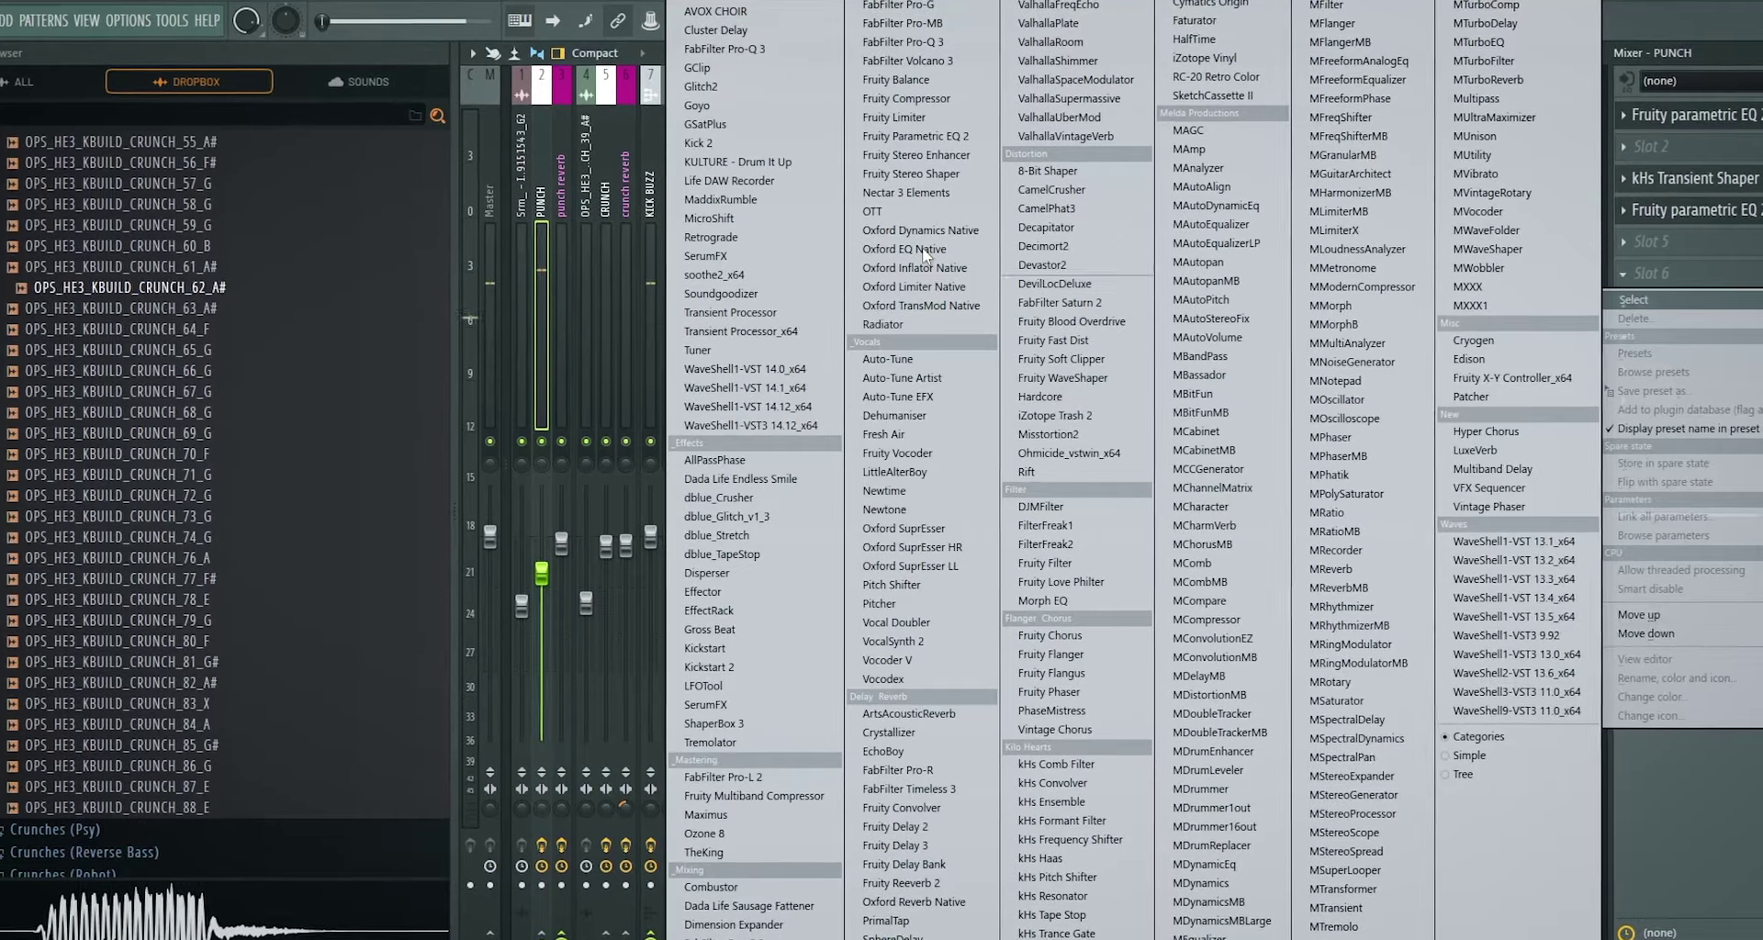
{"action": "left_click", "coordinate": [704, 573]}
{"action": "key", "text": "space"}
{"action": "left_click_drag", "start_coordinate": [808, 339], "coordinate": [905, 338]}
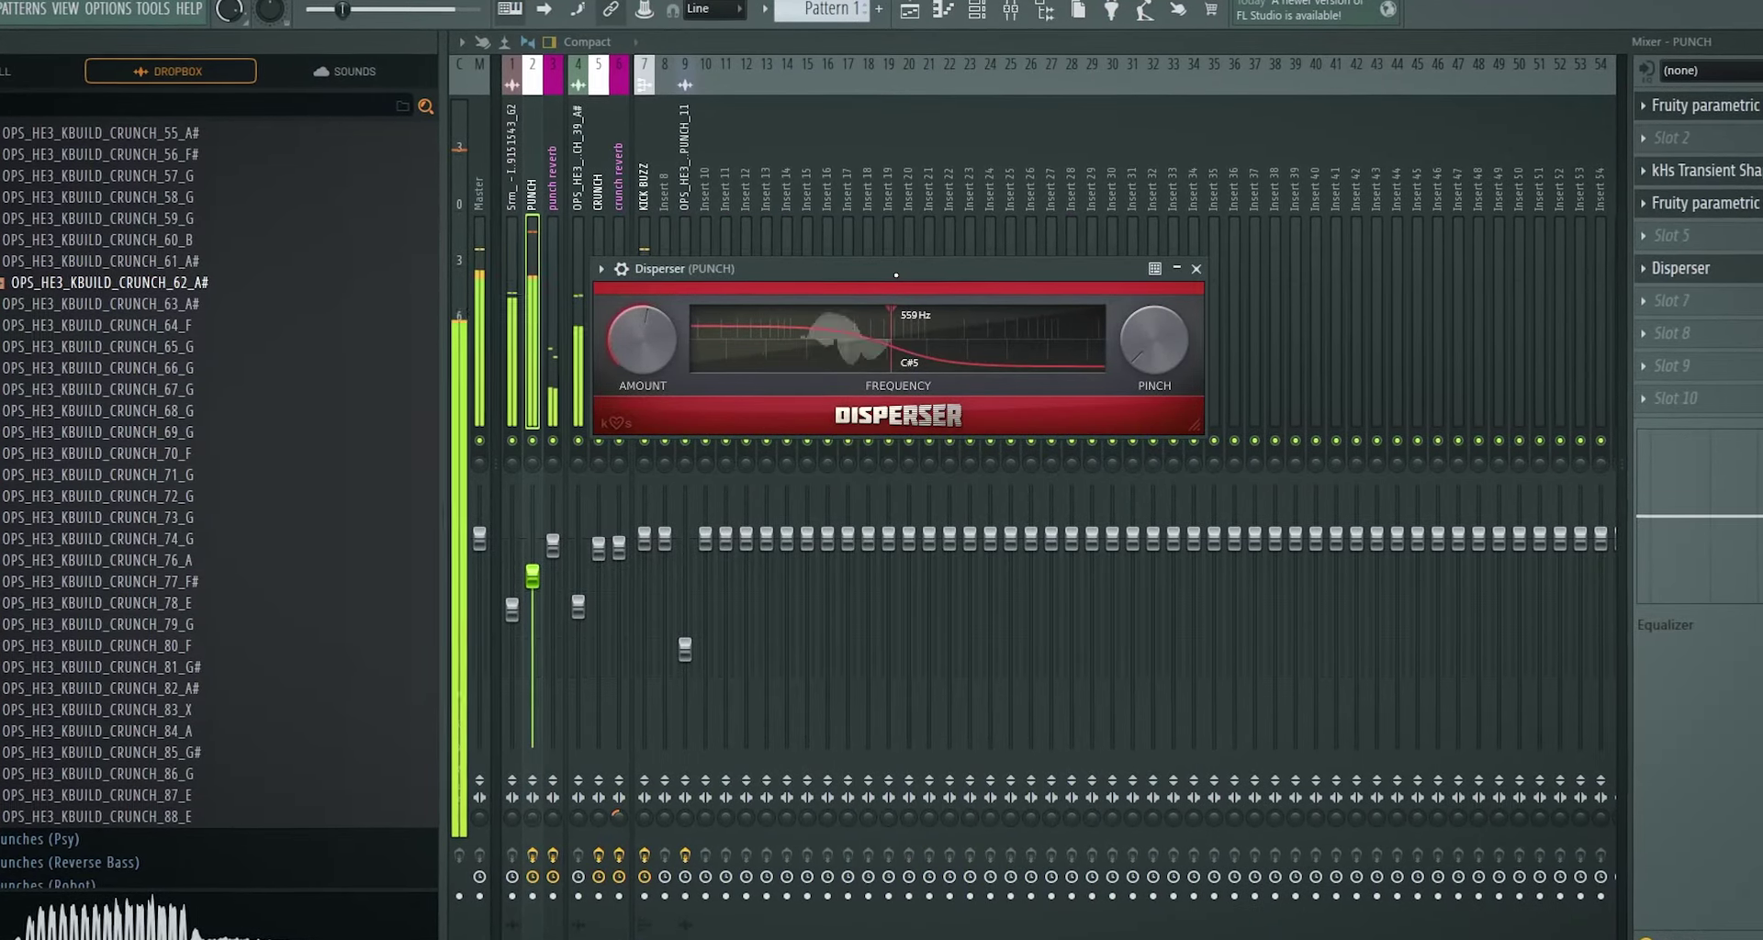
{"action": "left_click", "coordinate": [1744, 264]}
{"action": "key", "text": "space"}
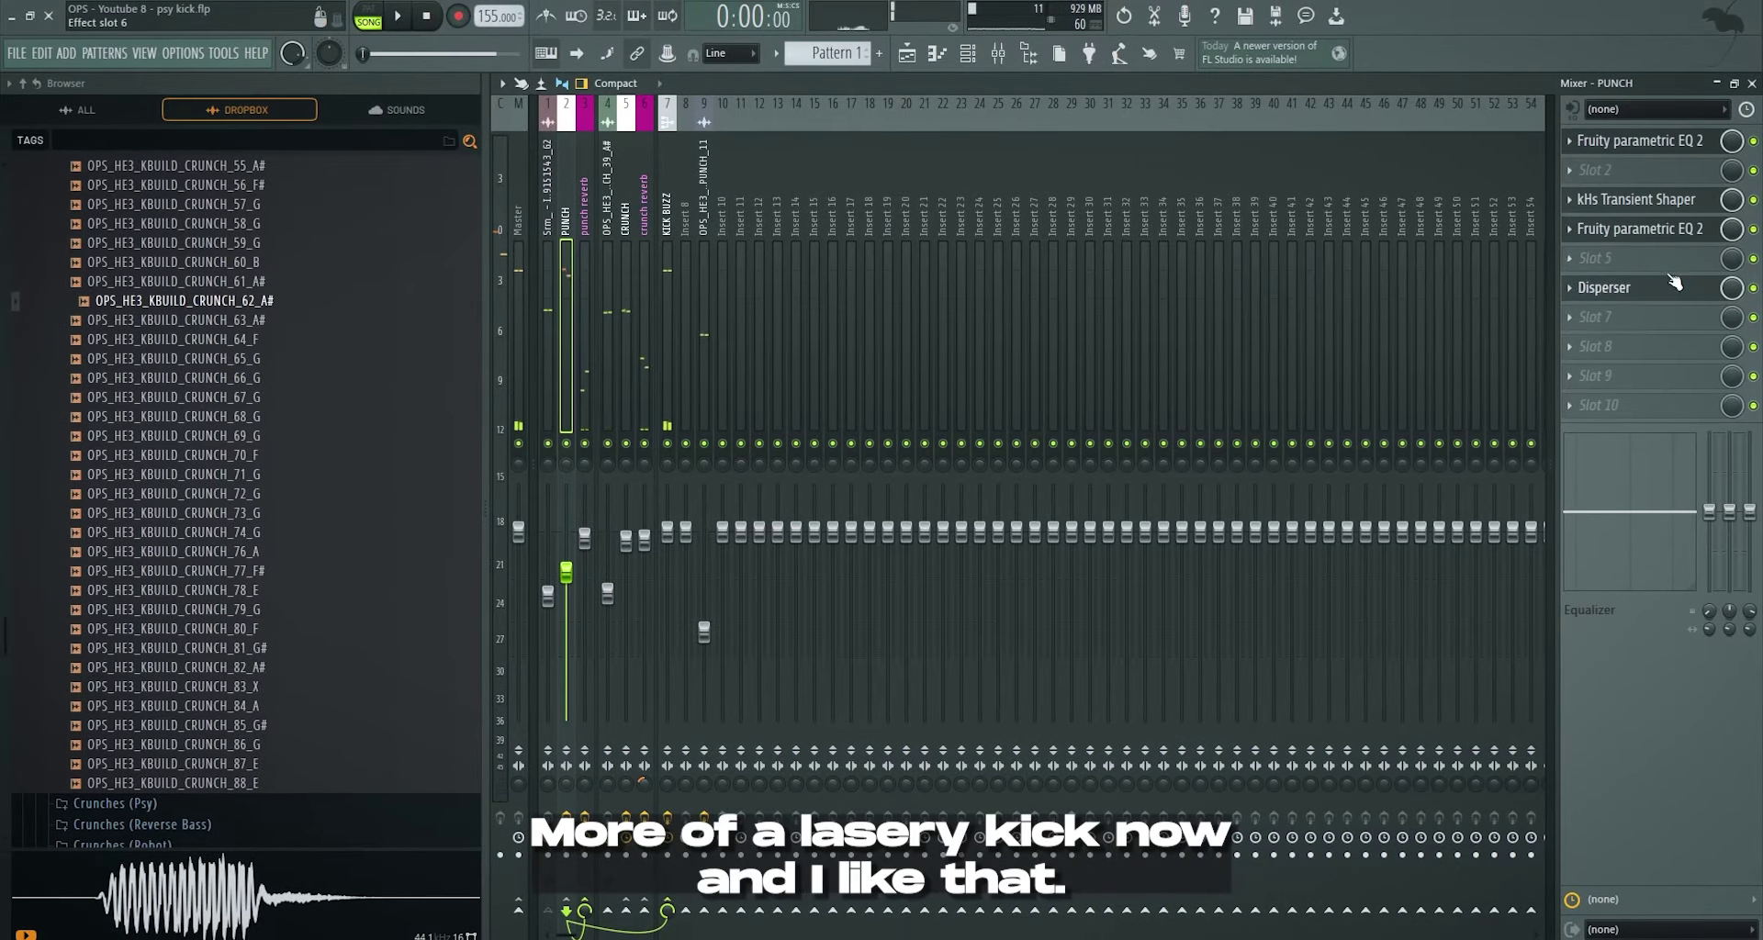
- Set the PUNCH insert's Disperser amount to 17 and audition the kick
{"action": "left_click", "coordinate": [1668, 270]}
{"action": "left_click", "coordinate": [1657, 288]}
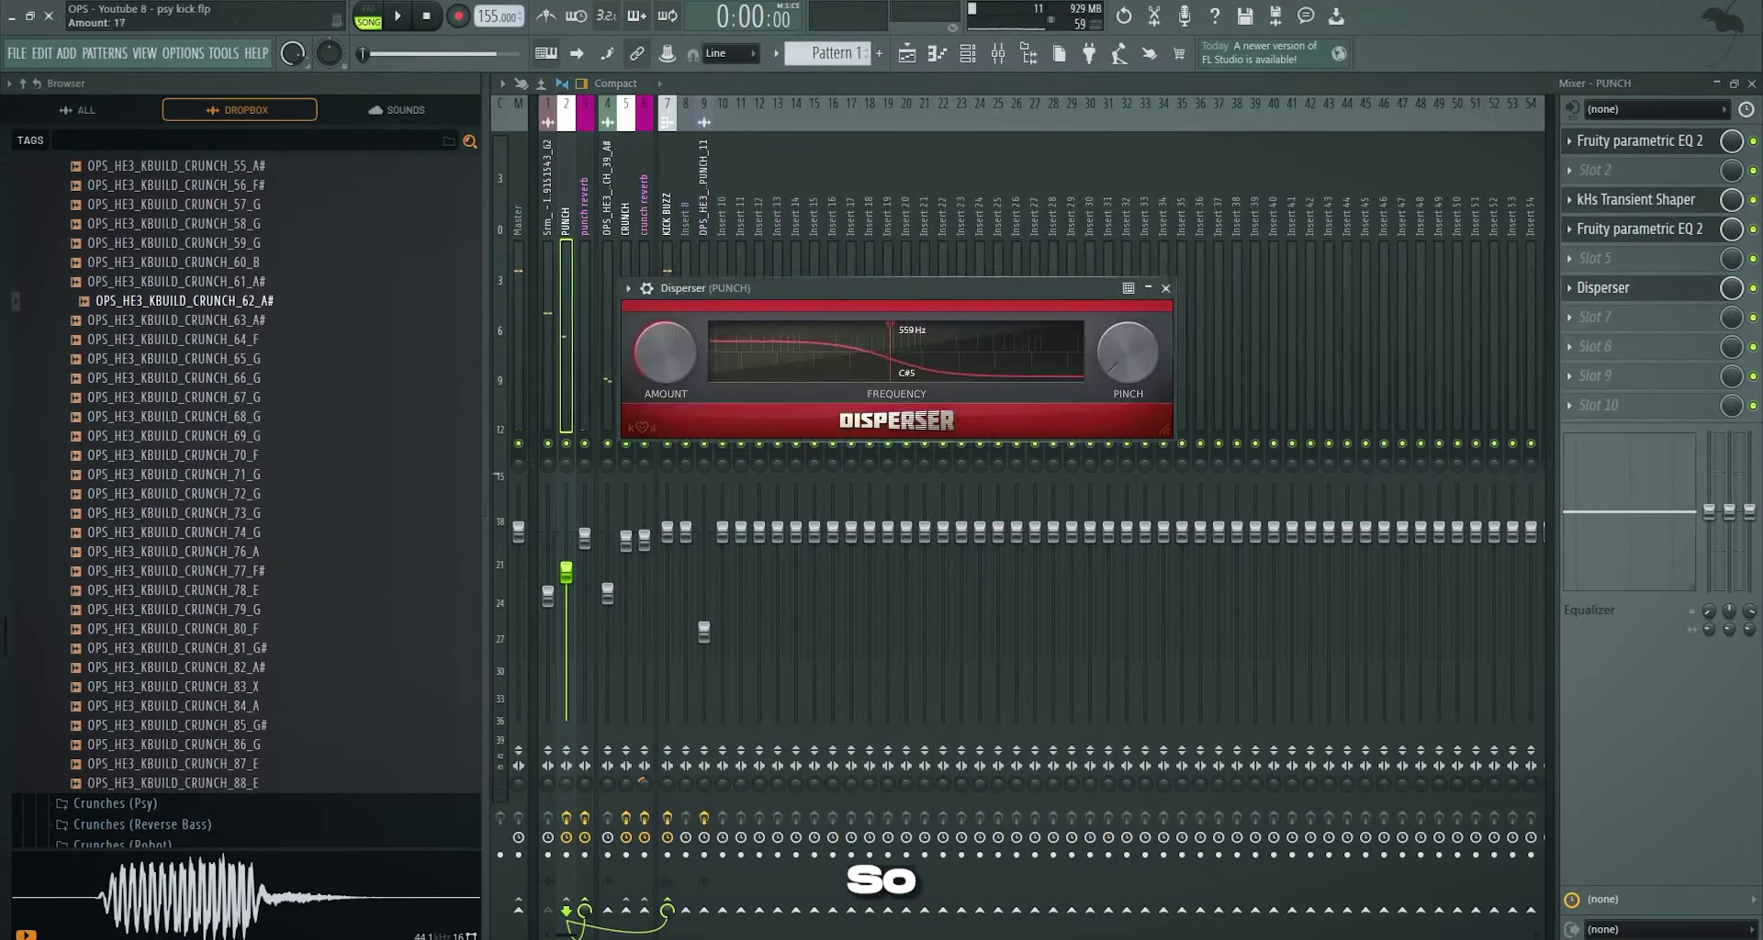
{"action": "key", "text": "Escape"}
{"action": "key", "text": "space"}
{"action": "key", "text": "space"}
- Add another Fruity Parametric EQ 2 to KICK BUZZ slot 5, cutting band 3 near 270 Hz and adjusting band 4 during playback
{"action": "left_click", "coordinate": [1653, 289]}
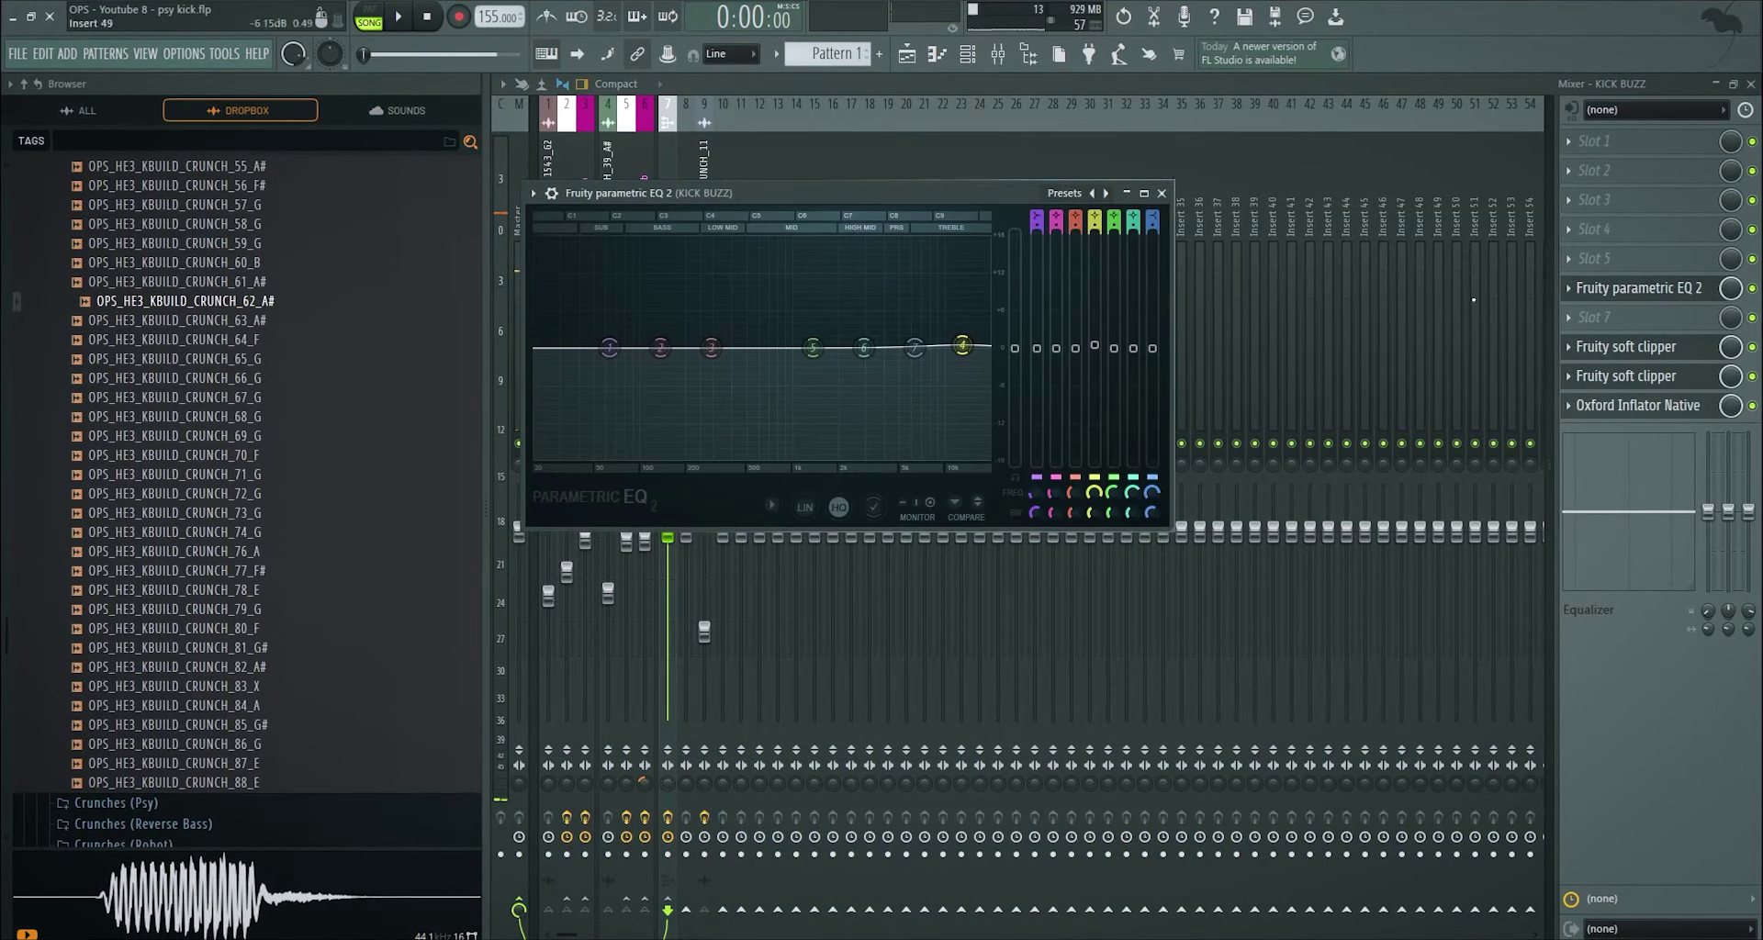
{"action": "left_click", "coordinate": [1609, 259]}
{"action": "left_click", "coordinate": [937, 160]}
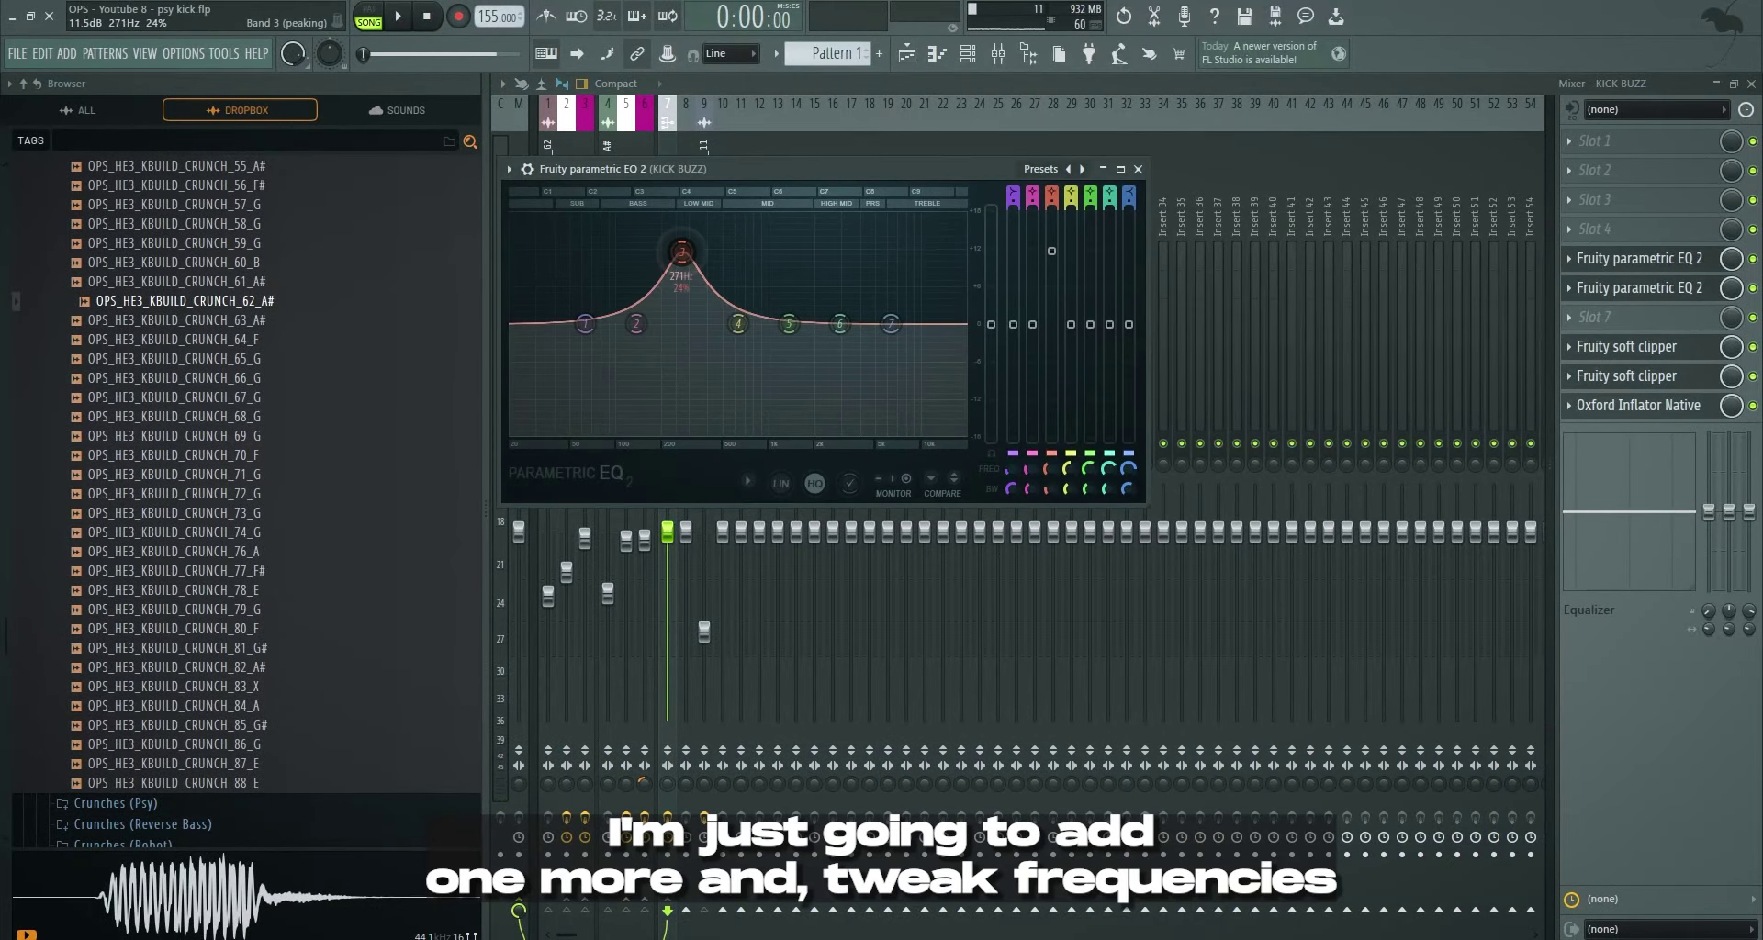
{"action": "left_click_drag", "start_coordinate": [768, 269], "coordinate": [677, 368]}
{"action": "key", "text": "space"}
{"action": "key", "text": "space"}
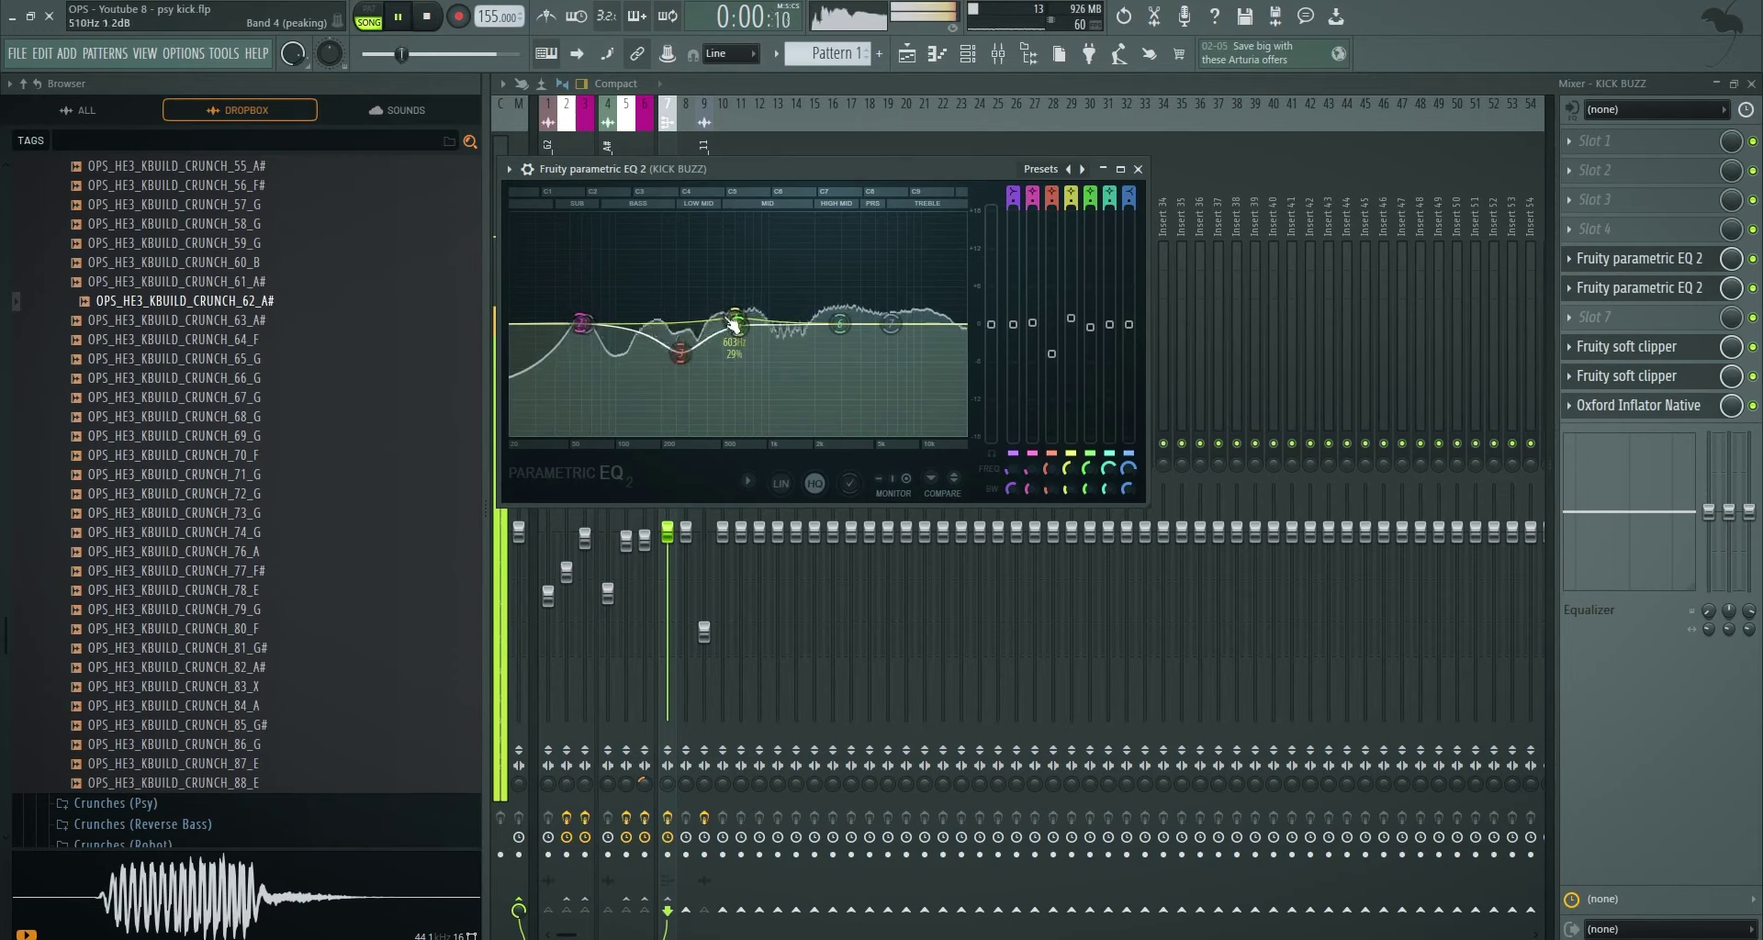
{"action": "left_click_drag", "start_coordinate": [732, 323], "coordinate": [786, 327]}
- Lower the band 7 high shelf in the CRUNCH insert's slot 5 Fruity Parametric EQ 2
{"action": "left_click", "coordinate": [627, 124]}
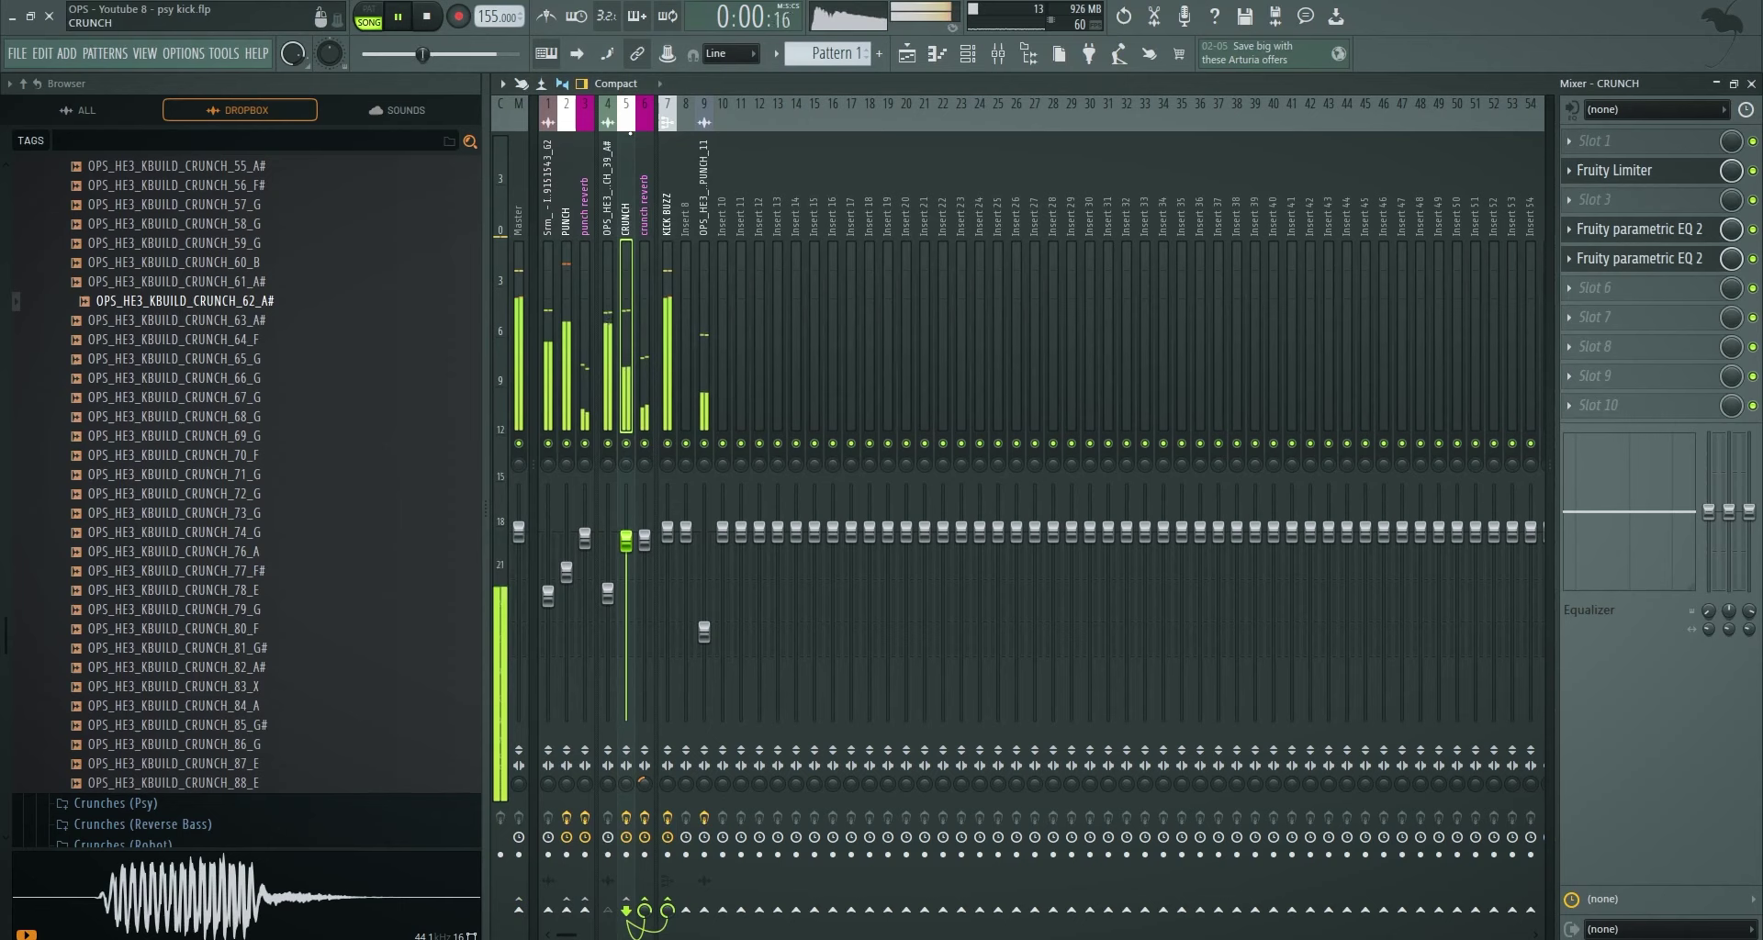
{"action": "left_click", "coordinate": [1704, 260]}
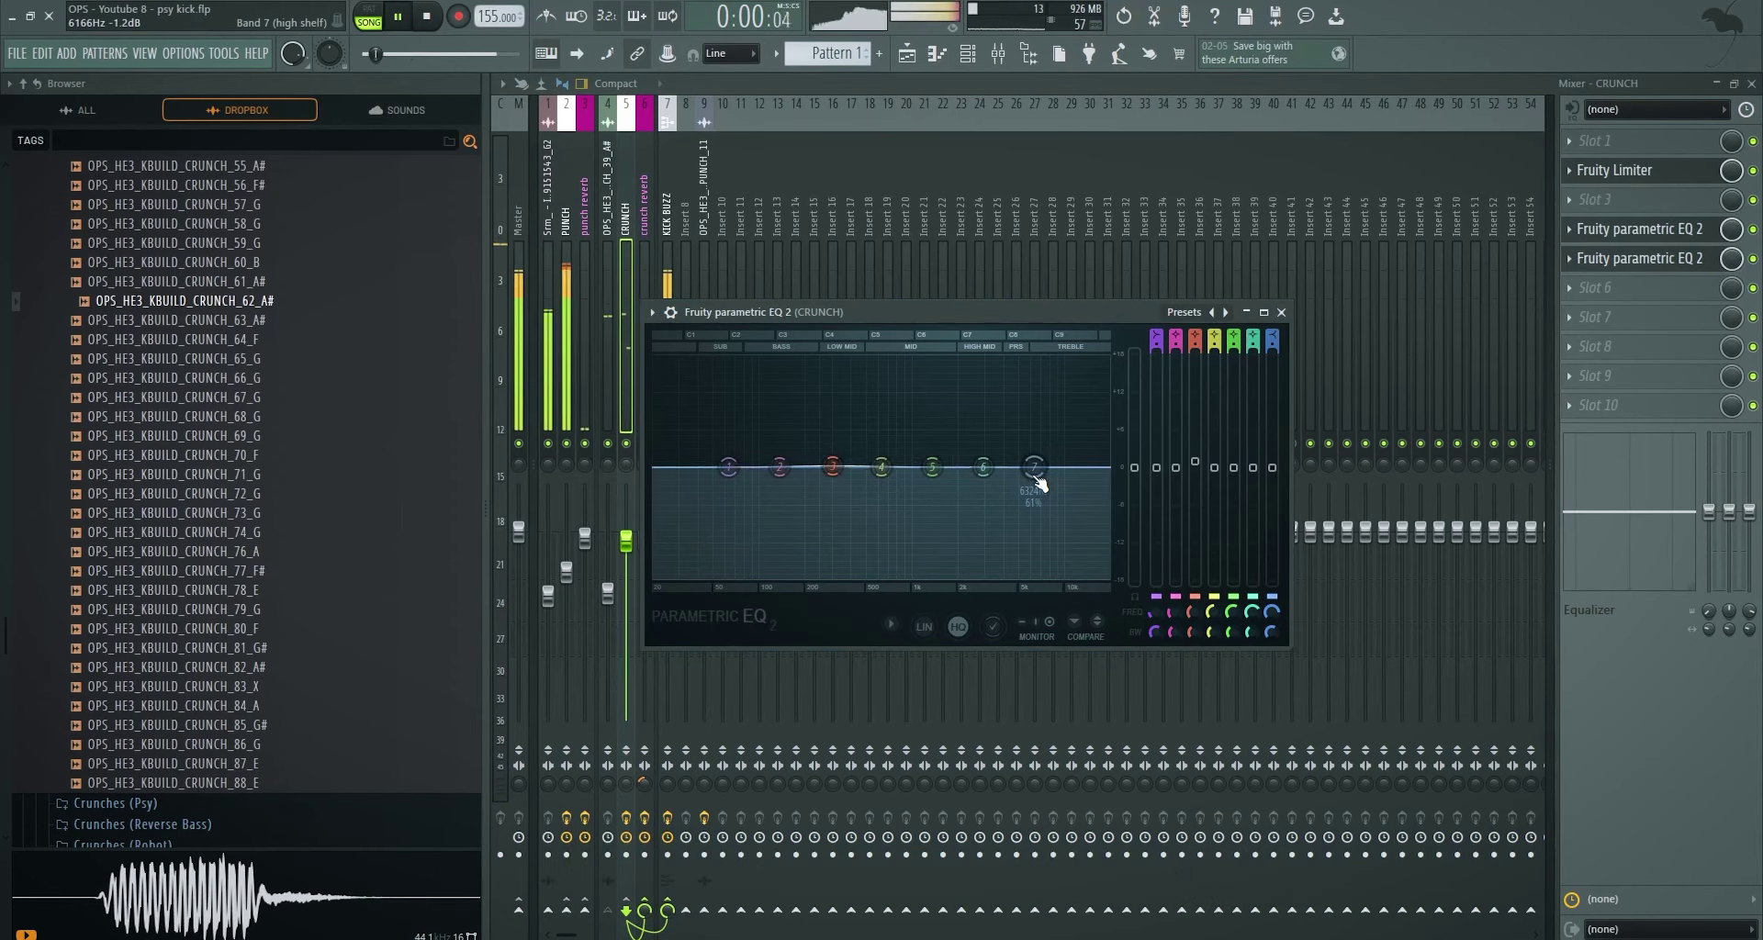
{"action": "left_click_drag", "start_coordinate": [1035, 479], "coordinate": [1013, 500]}
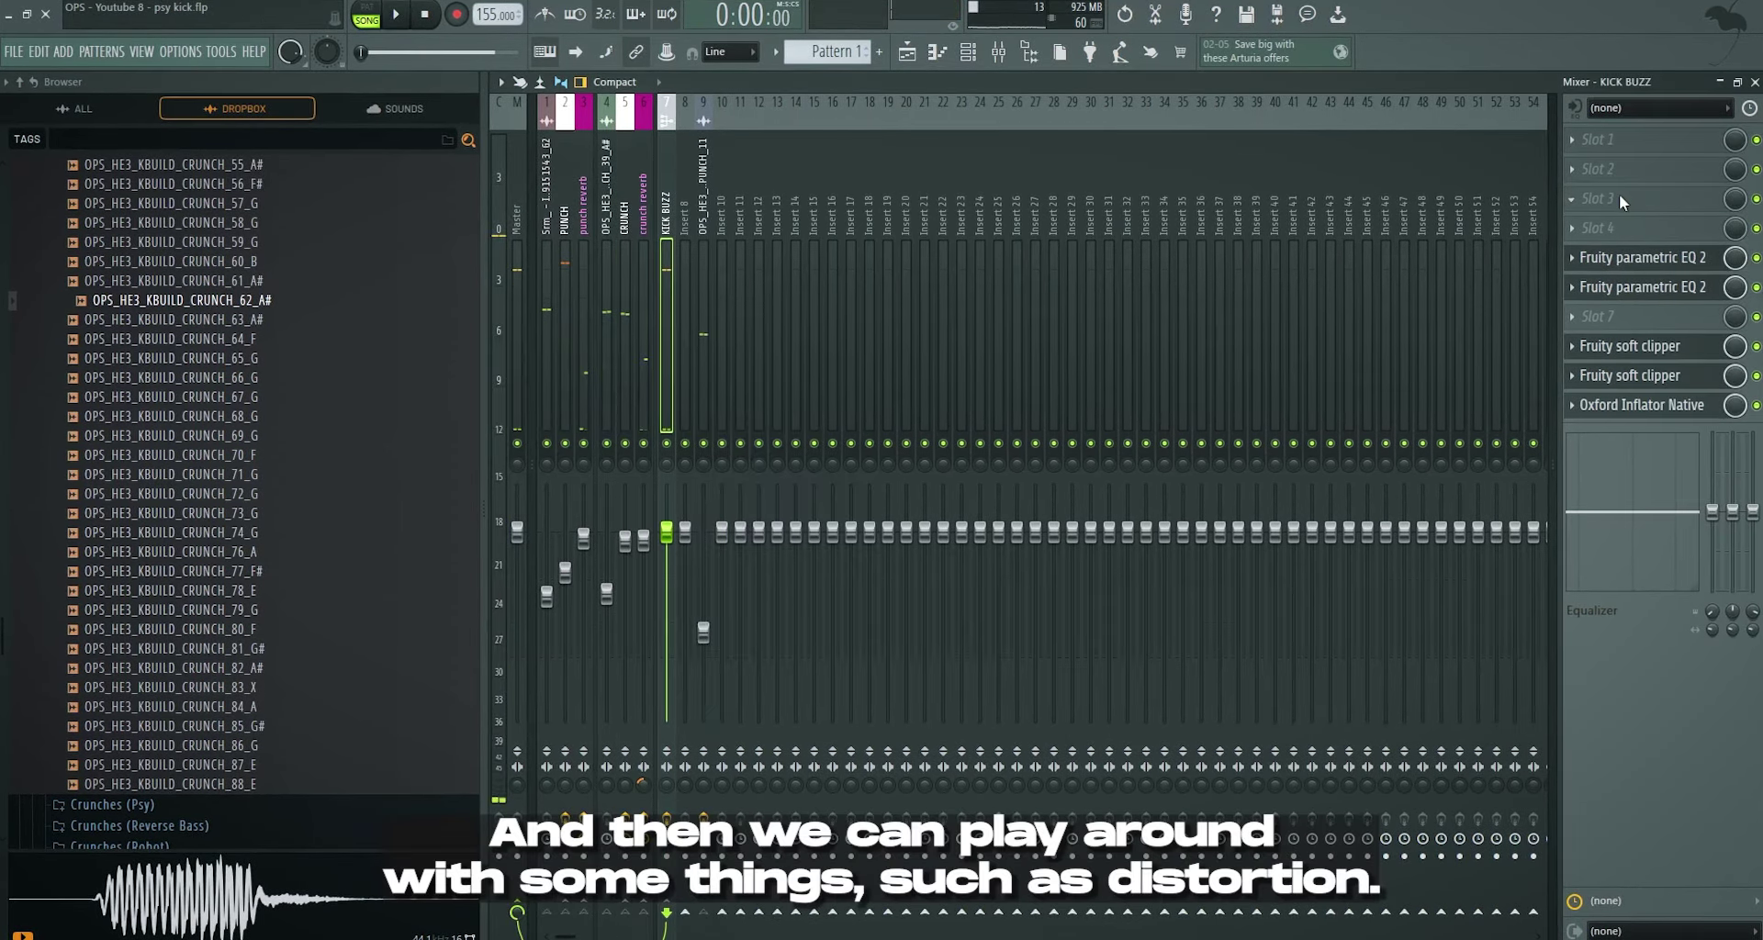
- Add Misstortion2 to KICK BUZZ slot 3 and set hard clip to about 9.2 dB and soft clip to about 7.2 dB
{"action": "left_click", "coordinate": [1618, 199]}
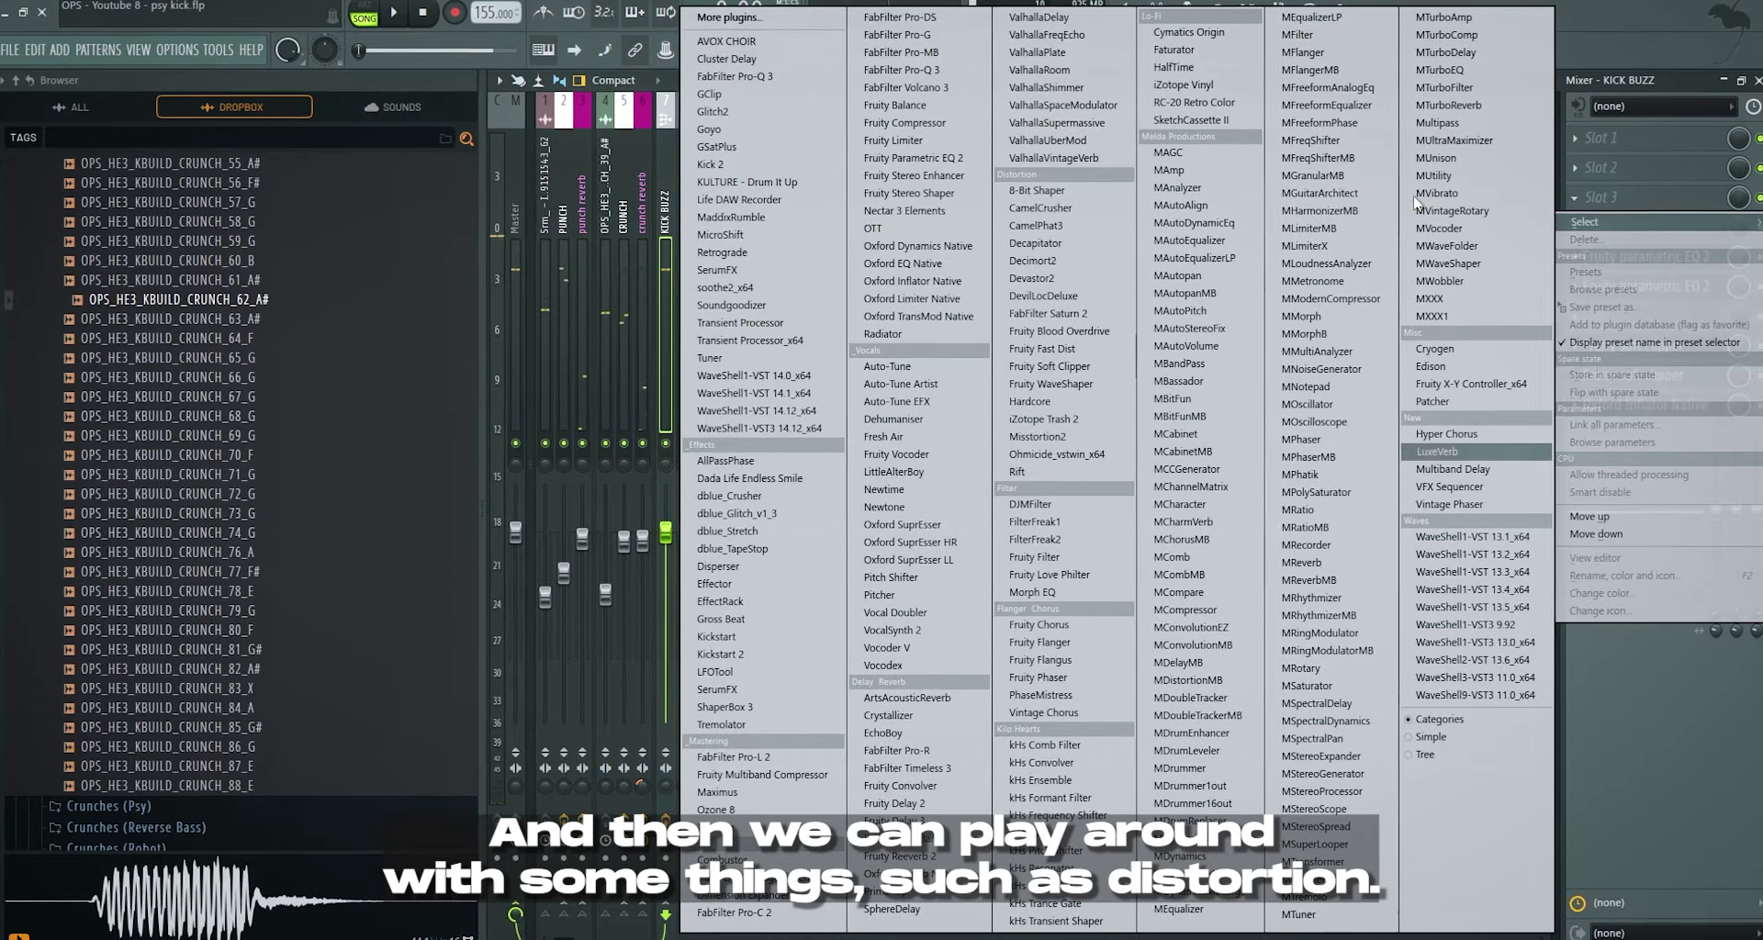
{"action": "left_click", "coordinate": [1037, 436]}
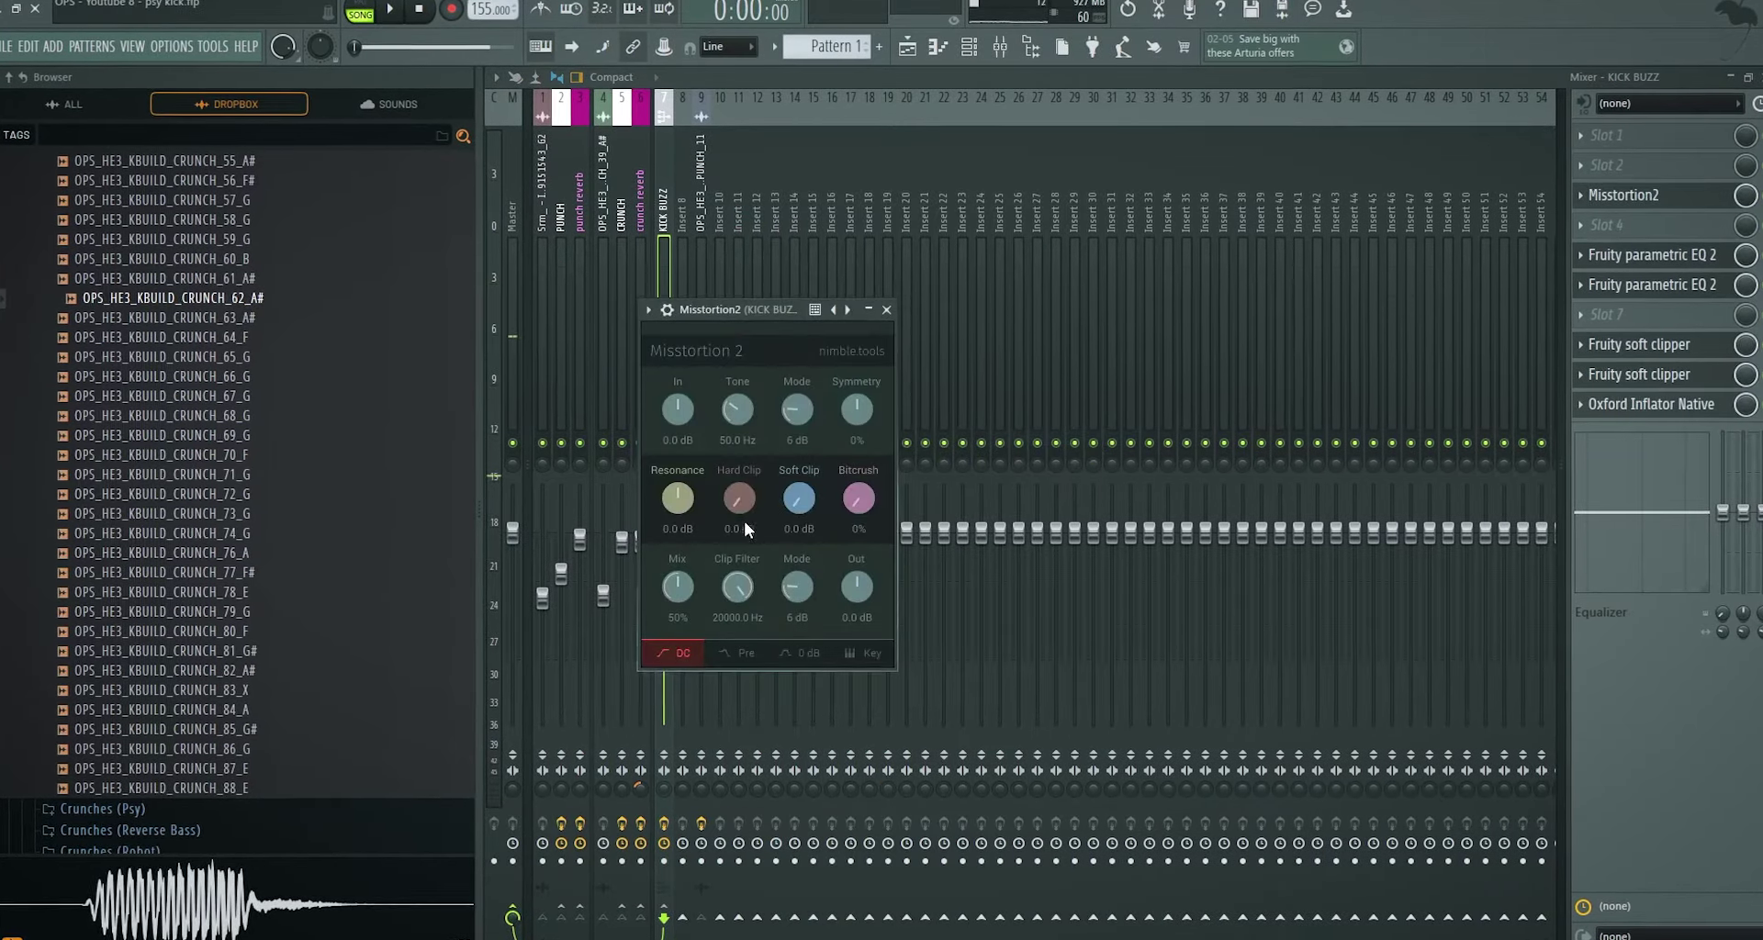
{"action": "left_click_drag", "start_coordinate": [735, 309], "coordinate": [940, 258]}
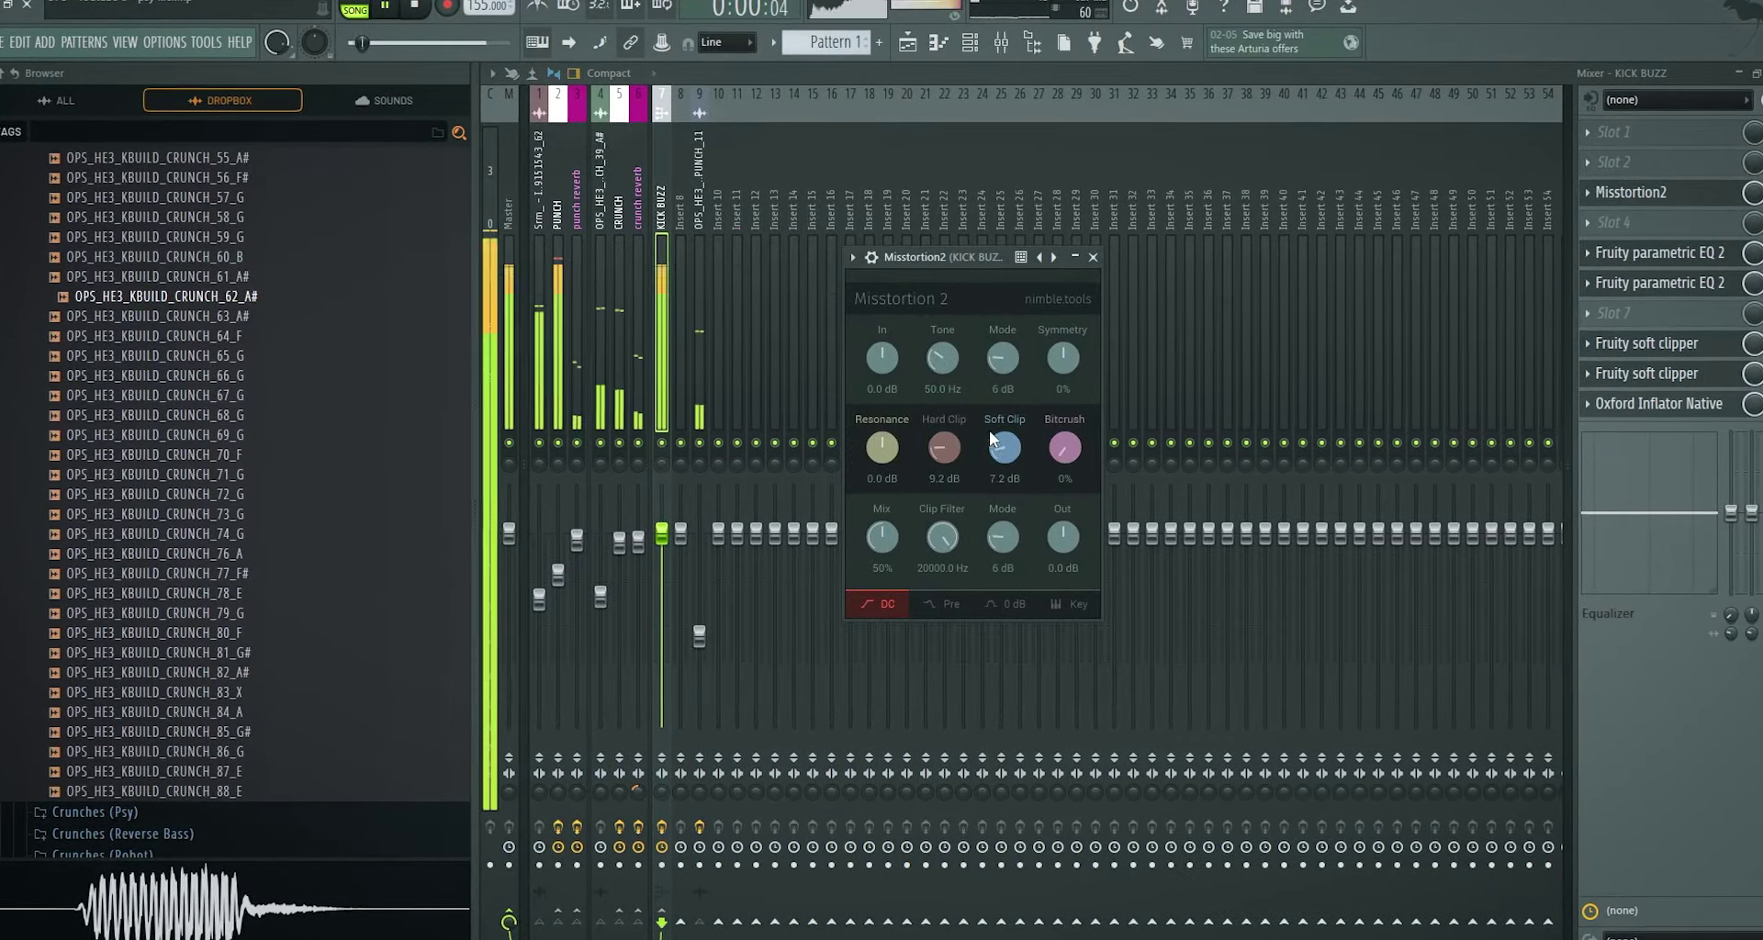
{"action": "left_click_drag", "start_coordinate": [944, 447], "coordinate": [940, 434]}
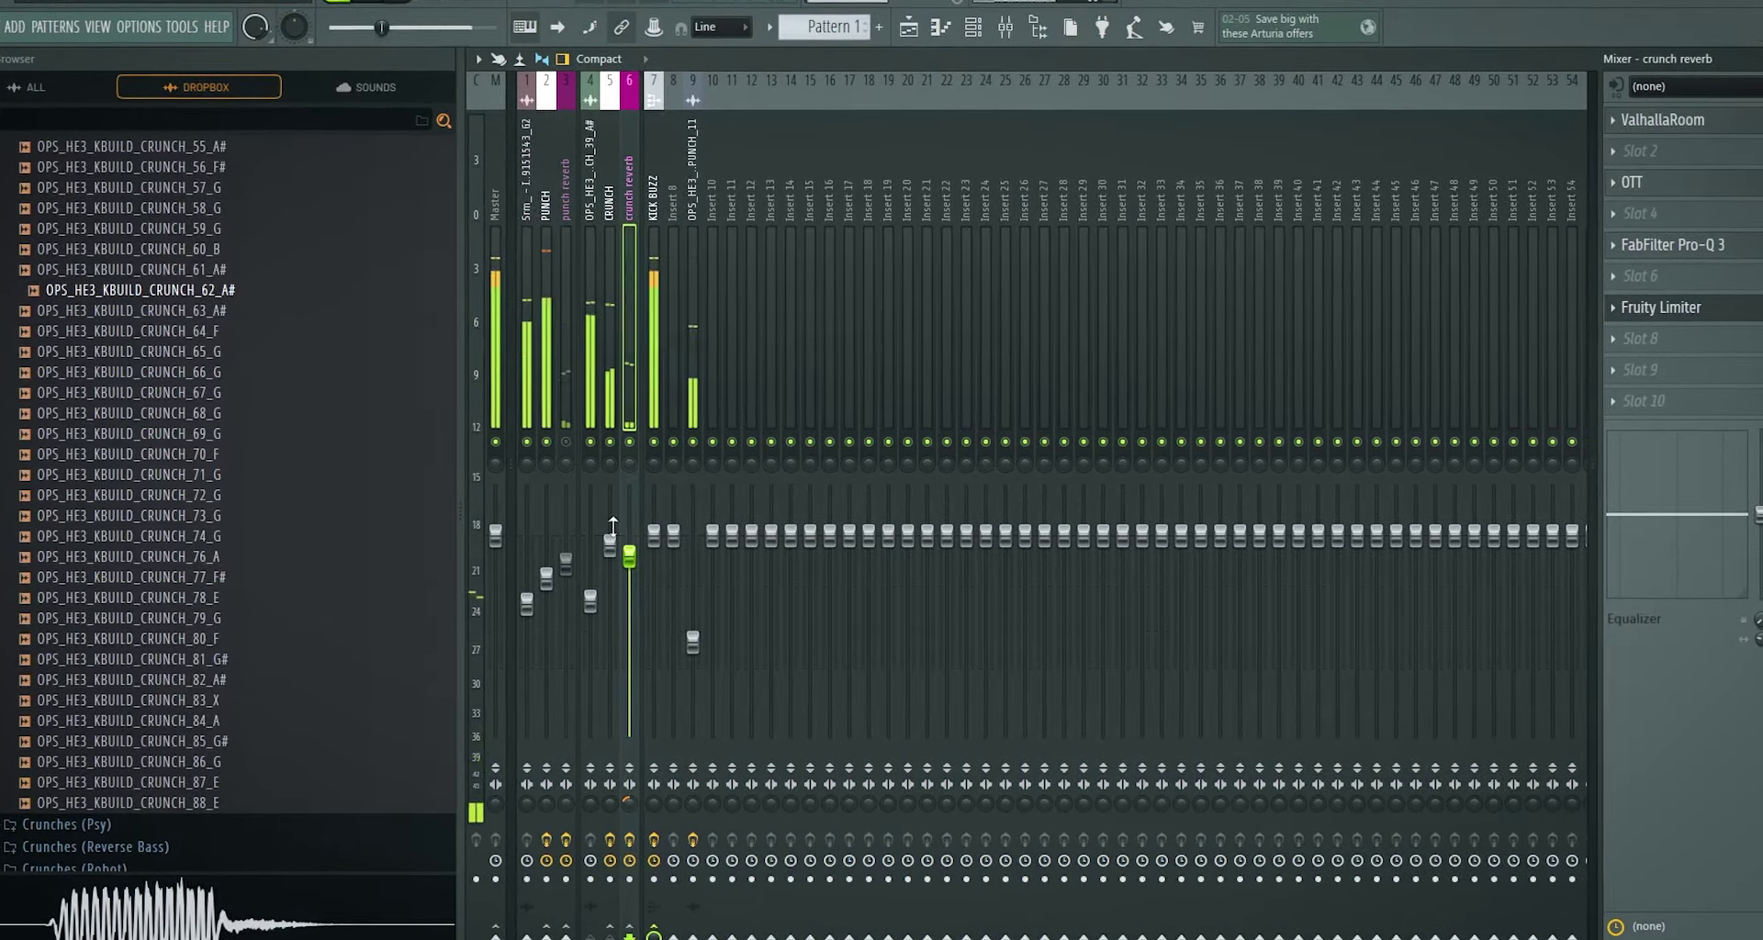
- Lower the punch reverb insert's volume fader while the kick plays
{"action": "left_click", "coordinate": [916, 24]}
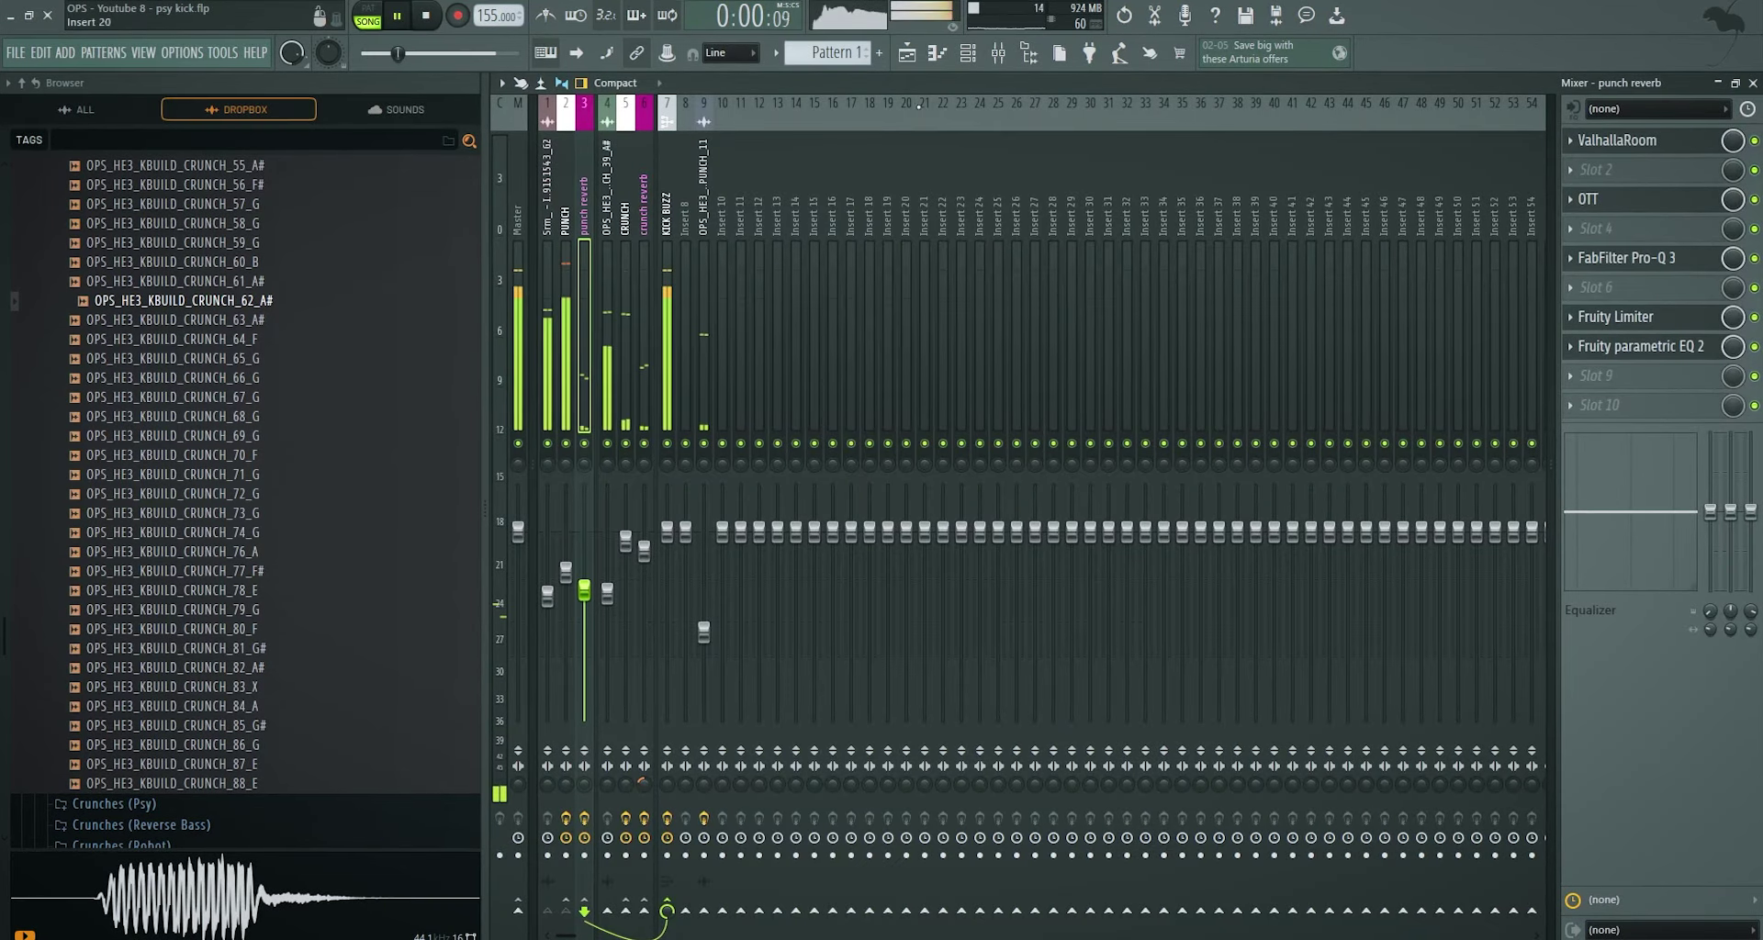
{"action": "left_click_drag", "start_coordinate": [585, 592], "coordinate": [585, 621]}
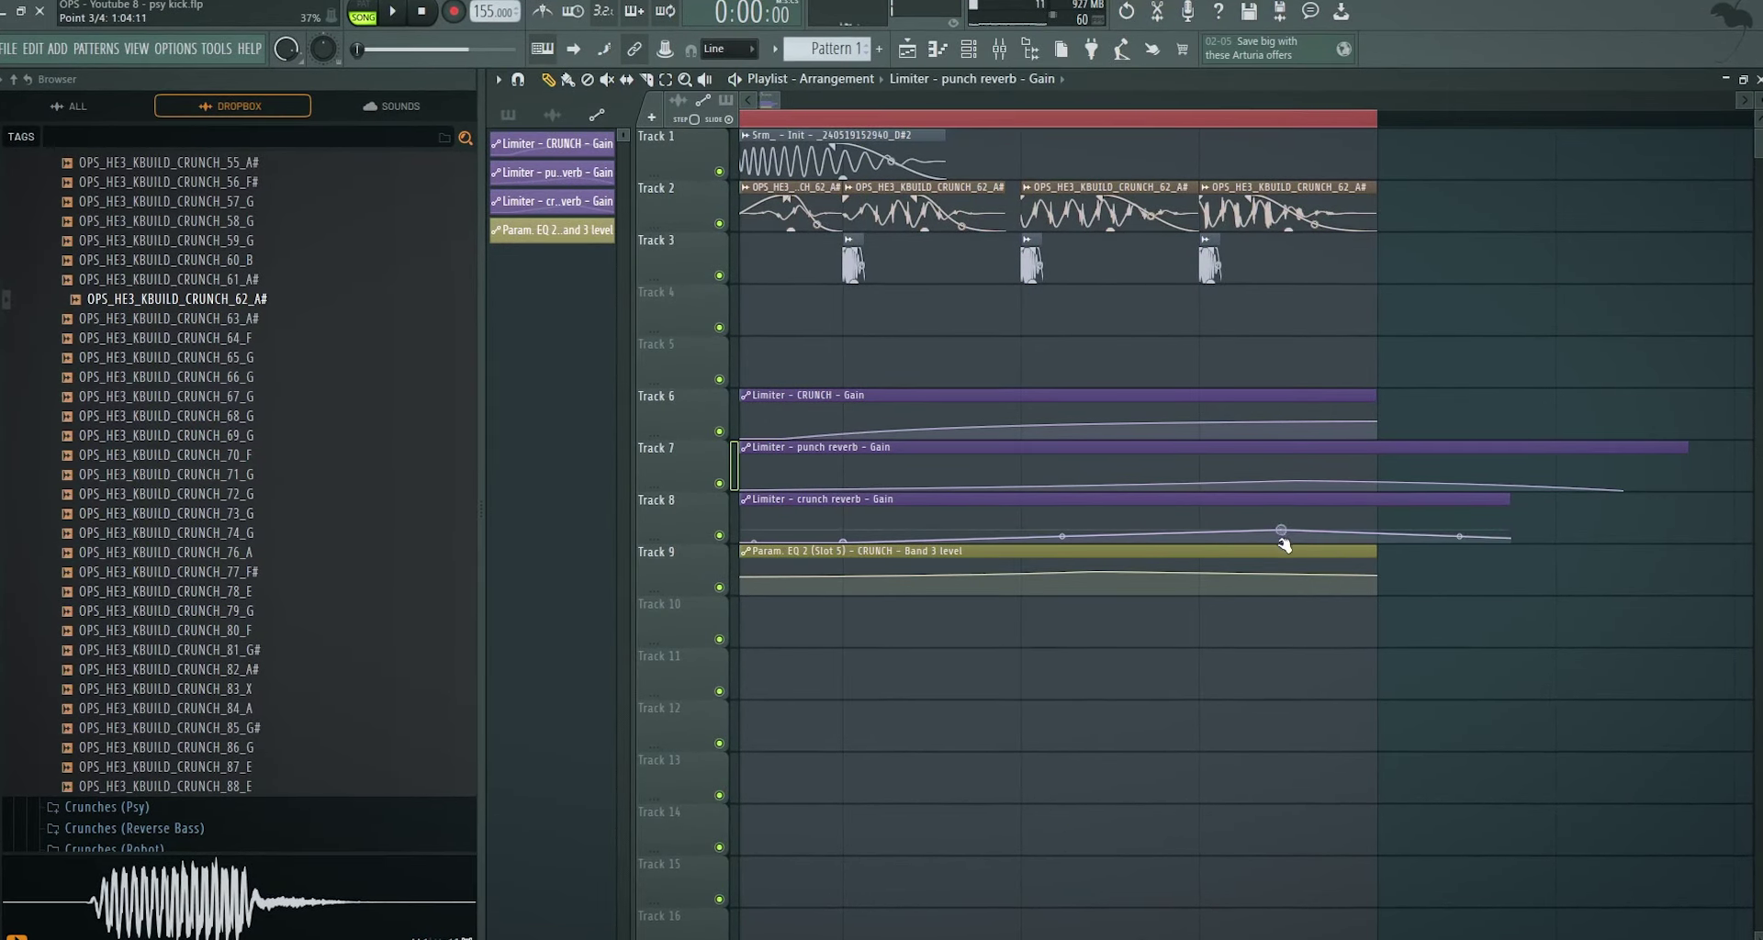
- Reshape the punch reverb gain automation to fall off by the loop's end, trim its clip there, and audition the loop
{"action": "key", "text": "space"}
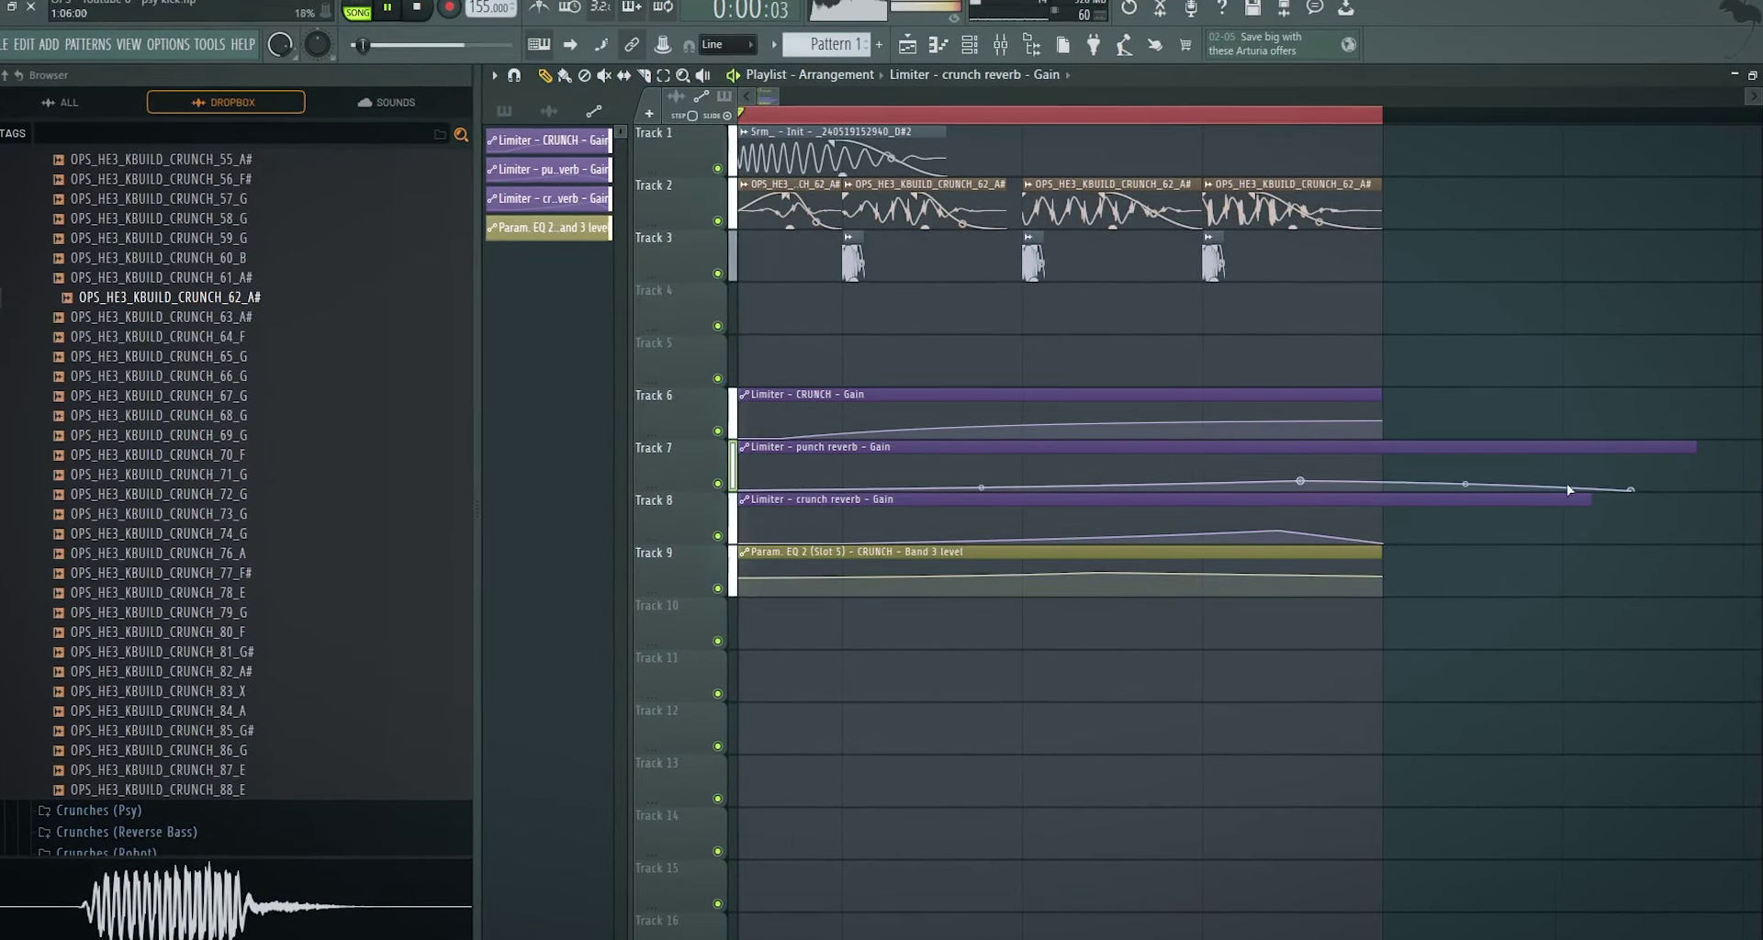
{"action": "key", "text": "space"}
{"action": "left_click_drag", "start_coordinate": [1623, 490], "coordinate": [1588, 491]}
{"action": "key", "text": "space"}
{"action": "left_click_drag", "start_coordinate": [1684, 460], "coordinate": [1388, 467]}
{"action": "scroll", "coordinate": [1388, 467], "scroll_direction": "down", "scroll_amount": 3}
{"action": "key", "text": "space"}
- Add SerumFX to KICK BUZZ slot 4 and enable its compressor
{"action": "scroll", "coordinate": [186, 409], "scroll_direction": "up", "scroll_amount": 10}
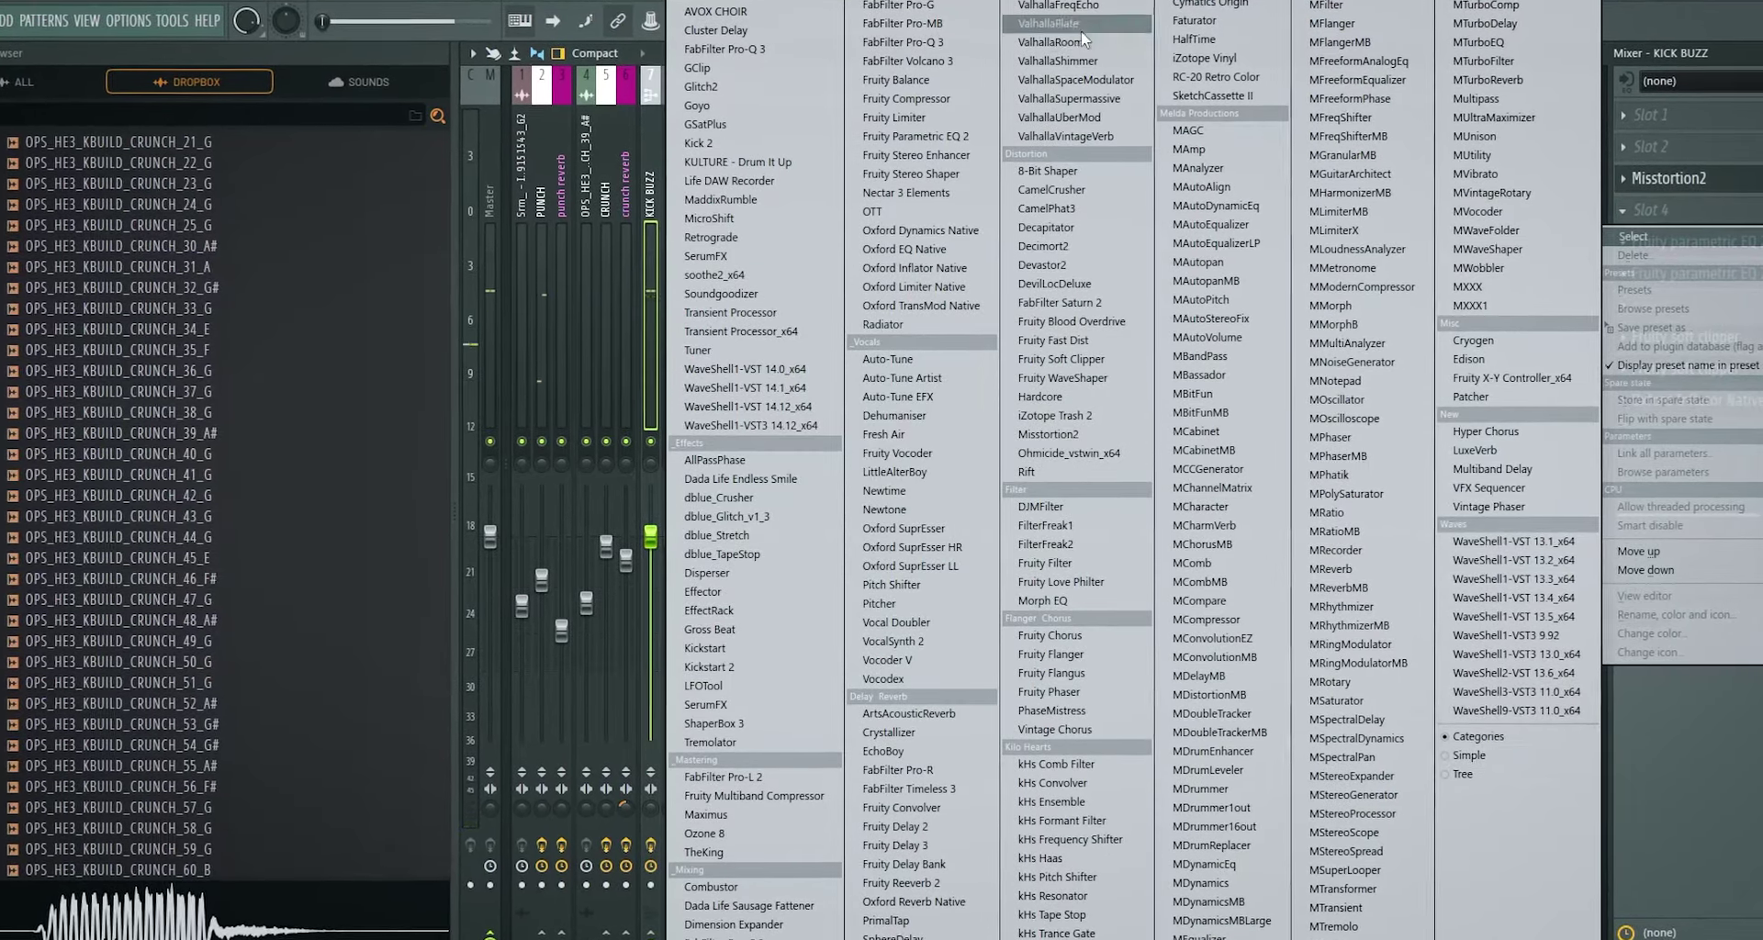
{"action": "left_click", "coordinate": [705, 256]}
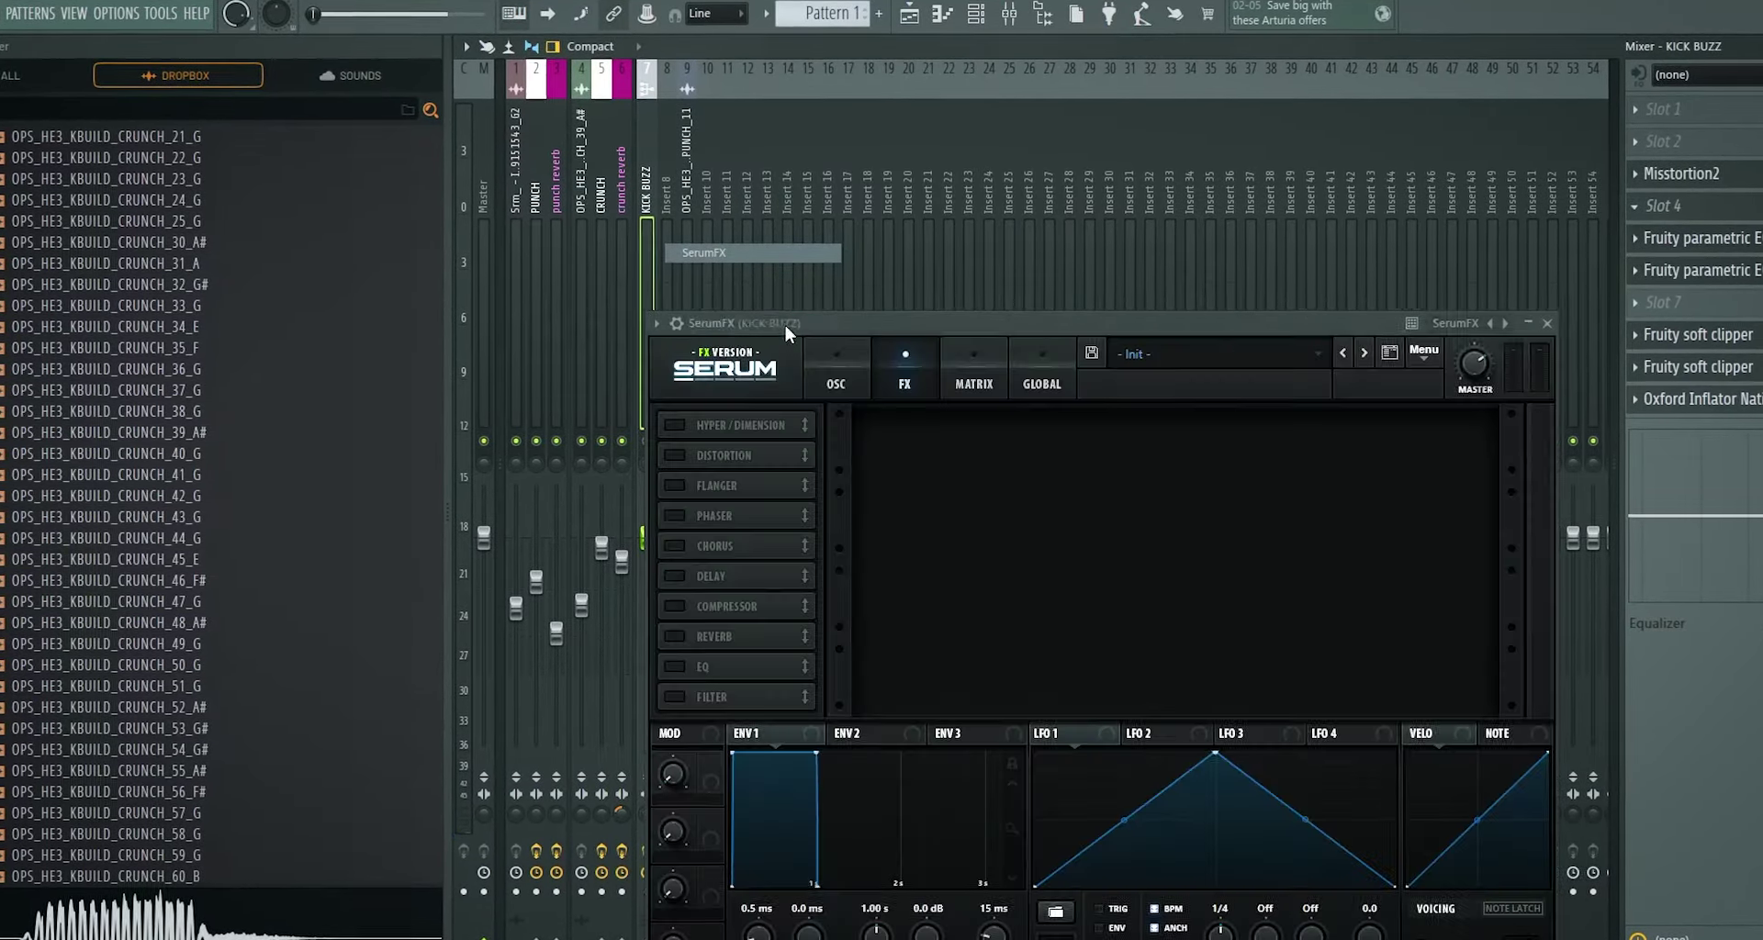
{"action": "left_click", "coordinate": [675, 606]}
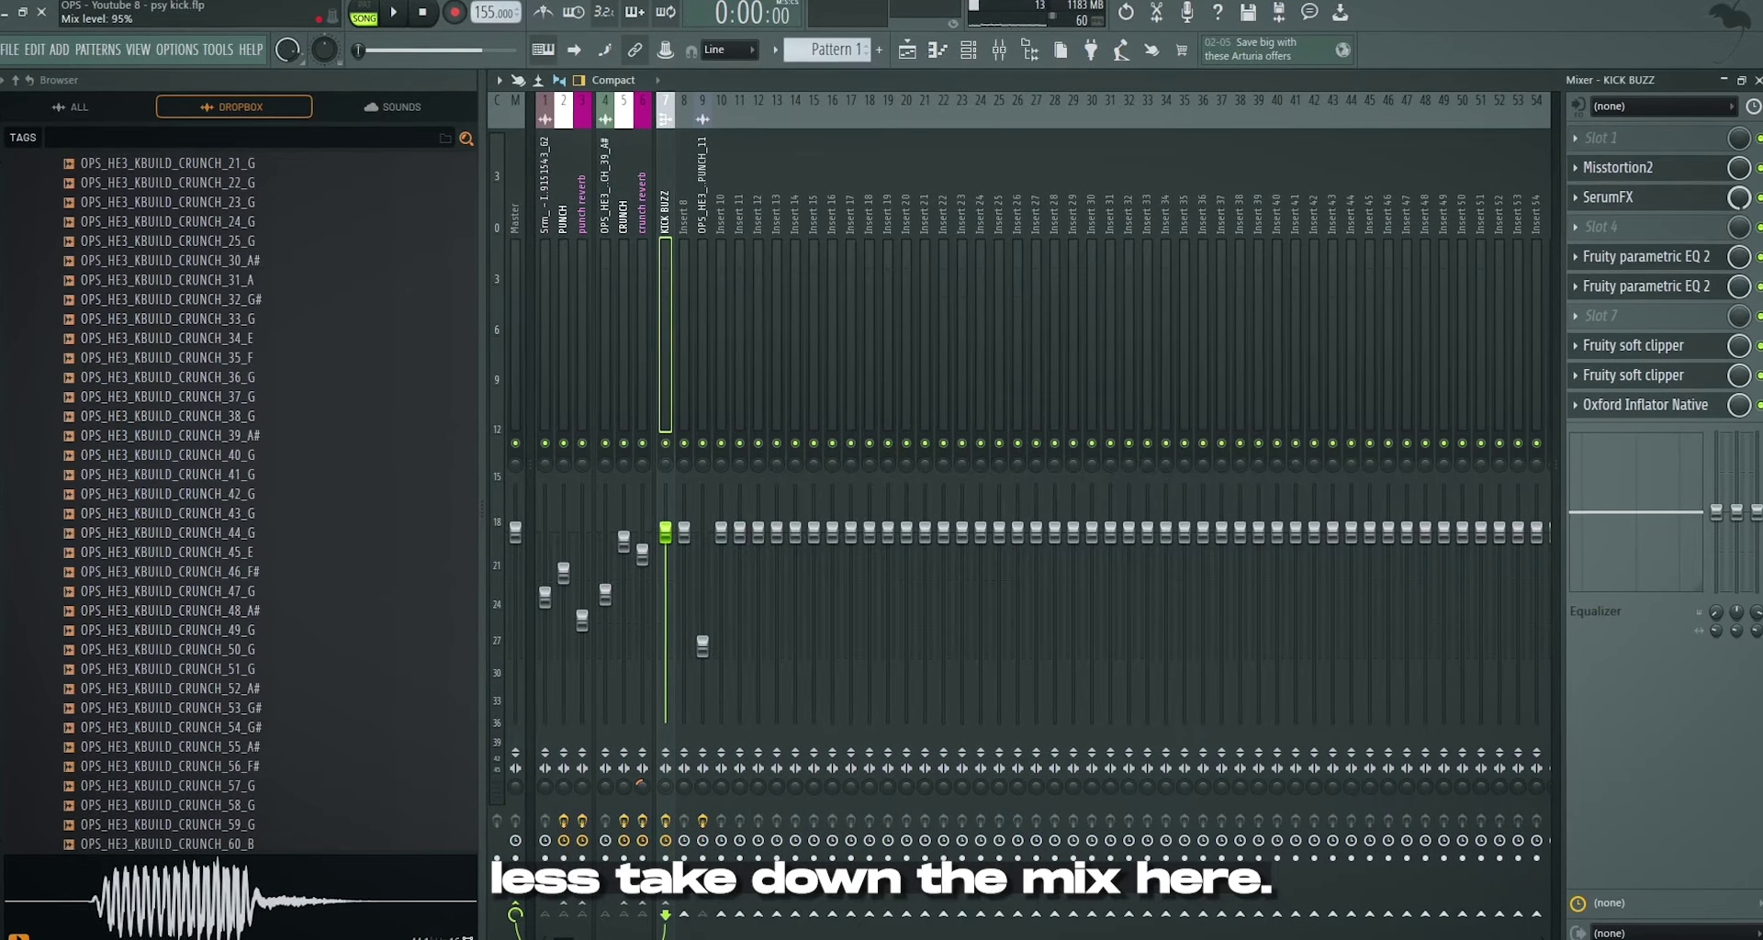
- Reduce the SerumFX mix level to about 35% during playback and move SerumFX ahead of Misstortion2 on KICK BUZZ
{"action": "key", "text": "space"}
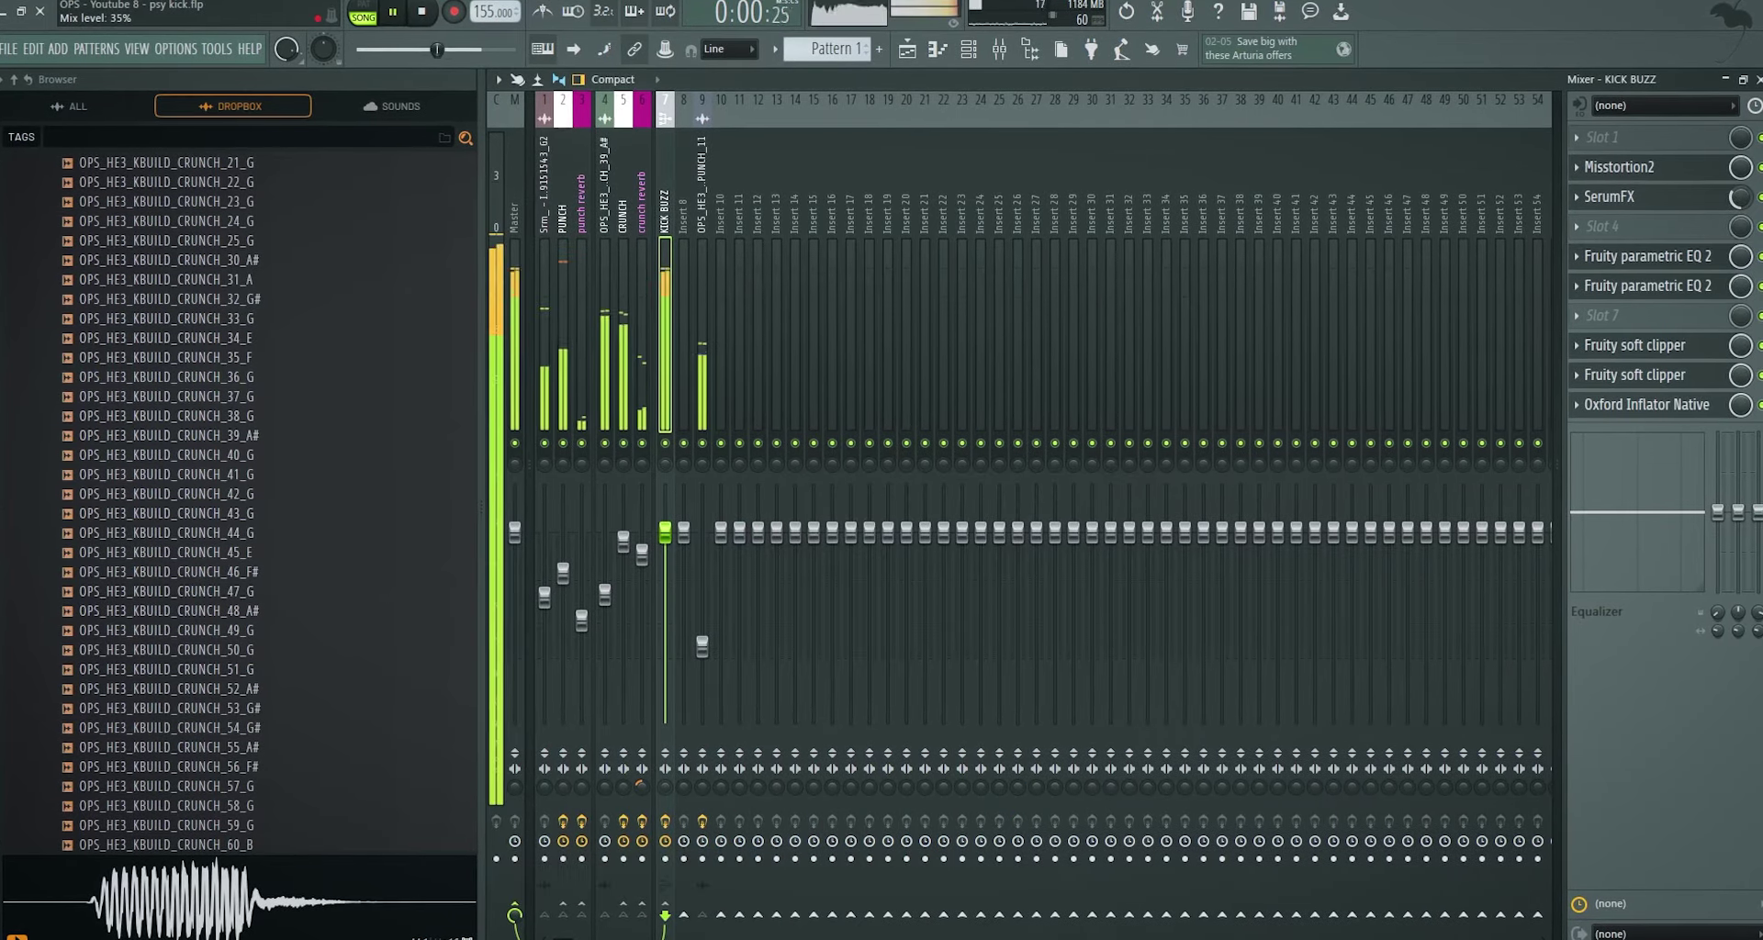
{"action": "left_click", "coordinate": [1644, 204]}
{"action": "left_click_drag", "start_coordinate": [1650, 204], "coordinate": [1650, 176]}
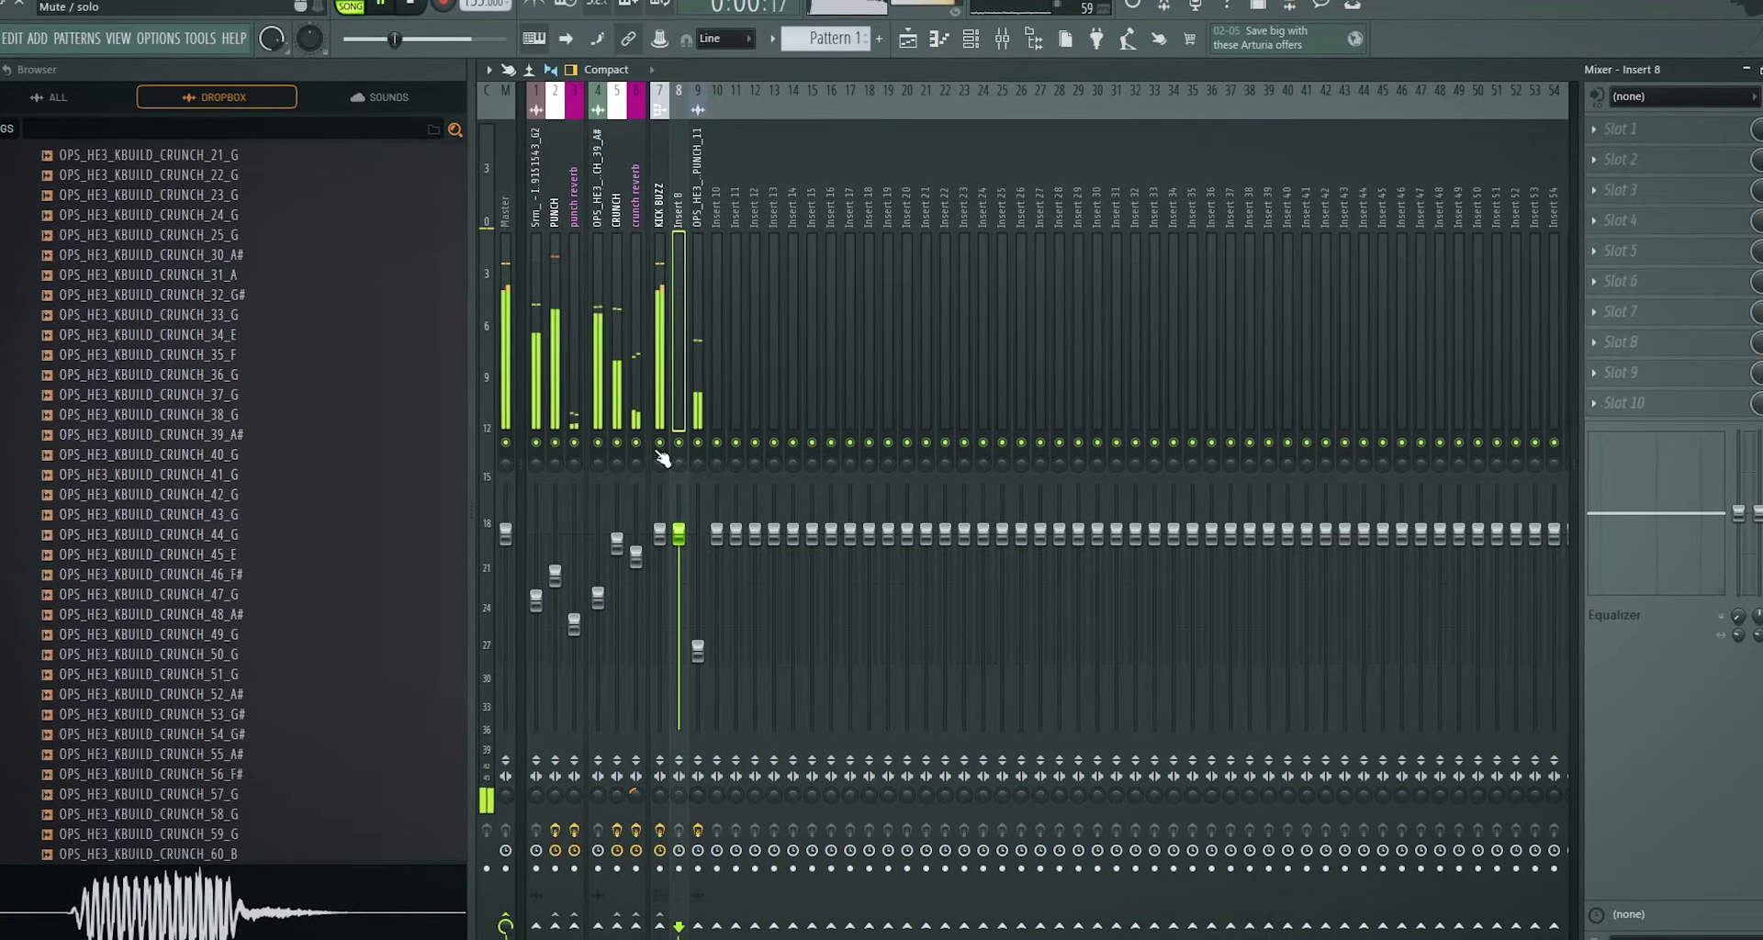
- Solo the accent punch on Insert 9 to audition it, and select that insert
{"action": "right_click", "coordinate": [698, 443]}
{"action": "key", "text": "space"}
{"action": "left_click", "coordinate": [697, 221]}
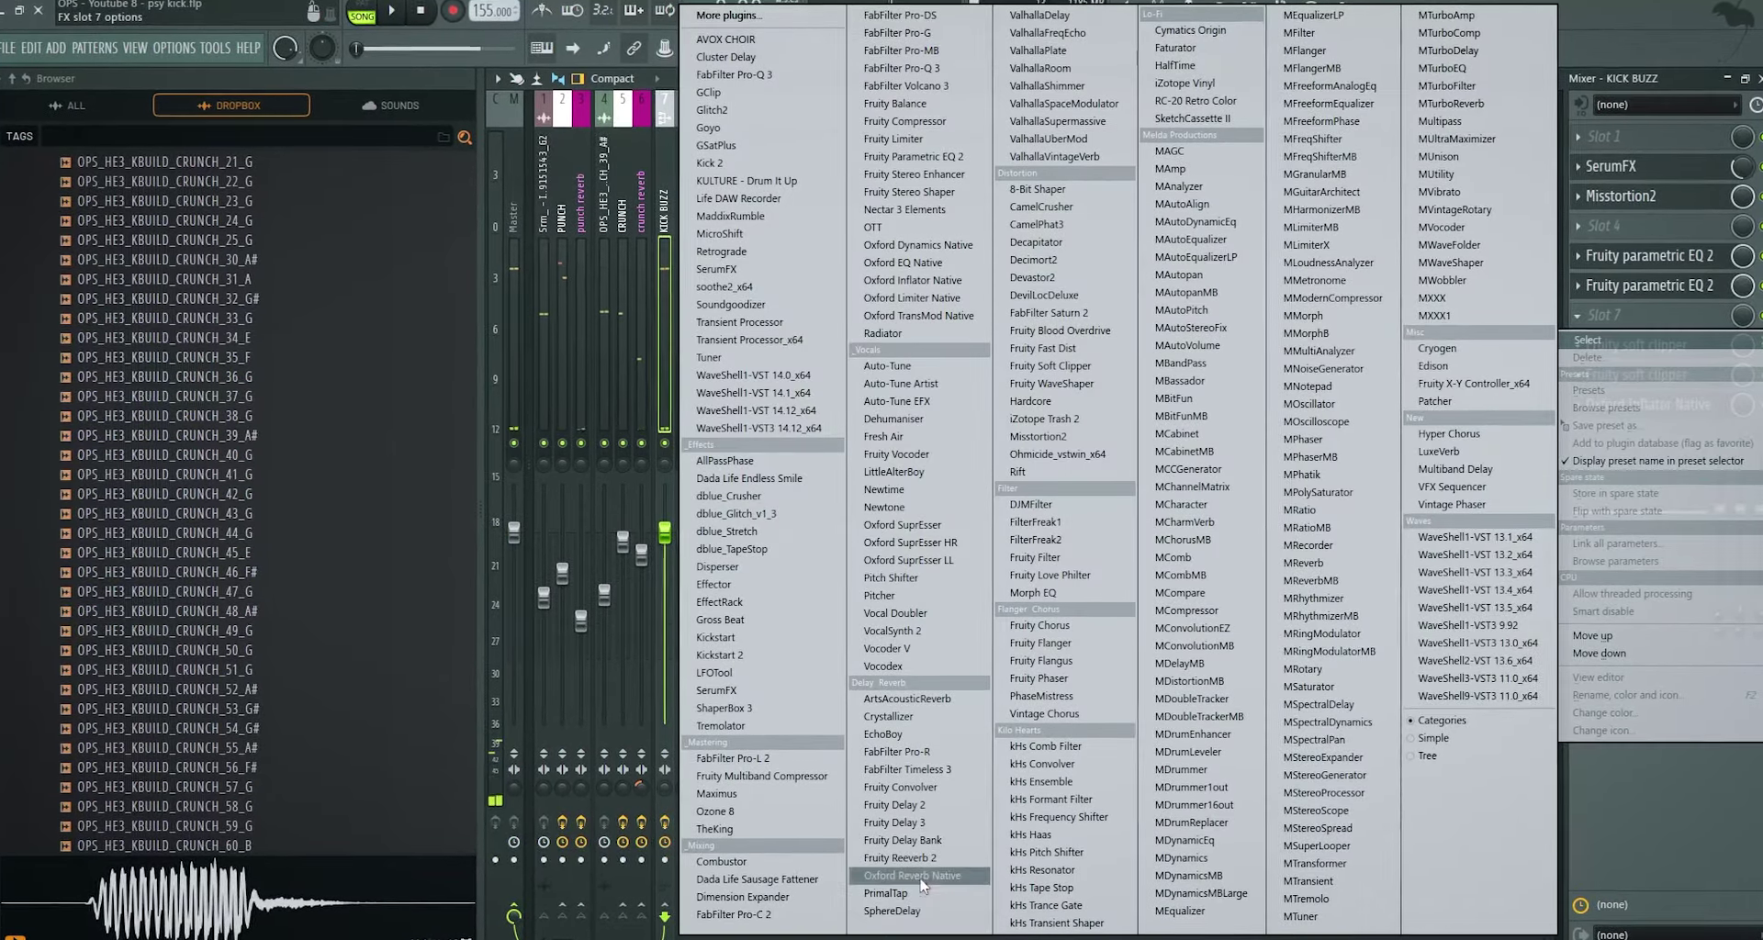
- Add kHs Transient Shaper to KICK BUZZ slot 7 and adjust its pump amount while auditioning the kick
{"action": "left_click", "coordinate": [1055, 922]}
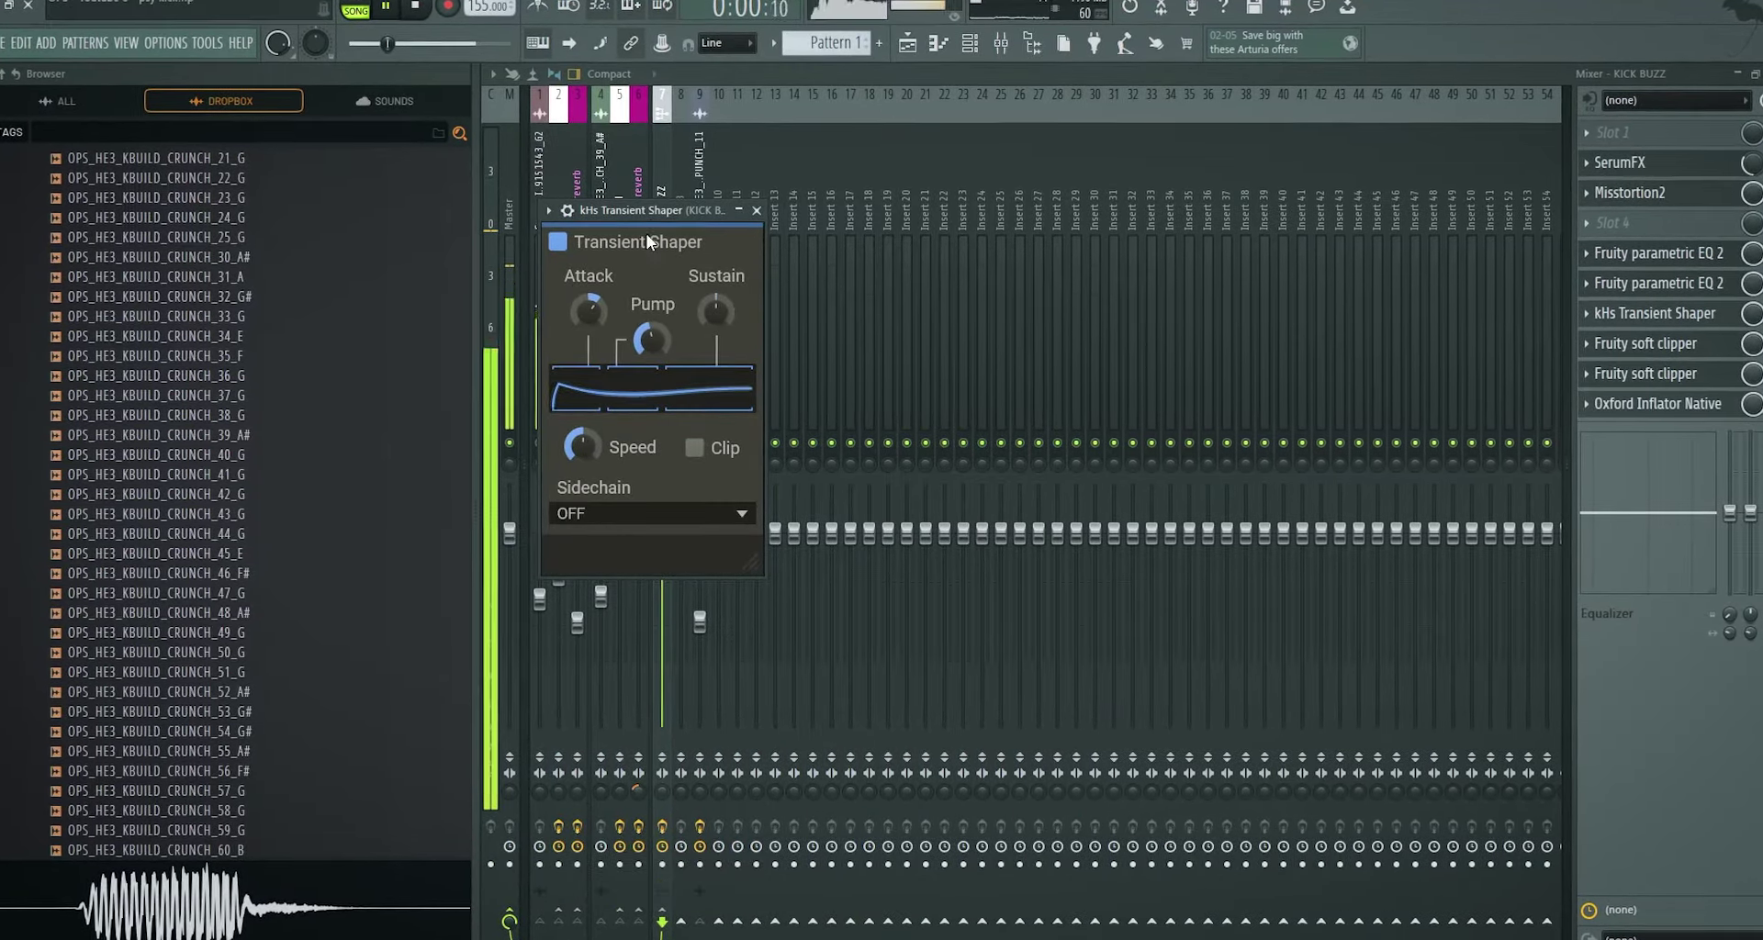
{"action": "left_click_drag", "start_coordinate": [649, 340], "coordinate": [642, 355]}
{"action": "key", "text": "space"}
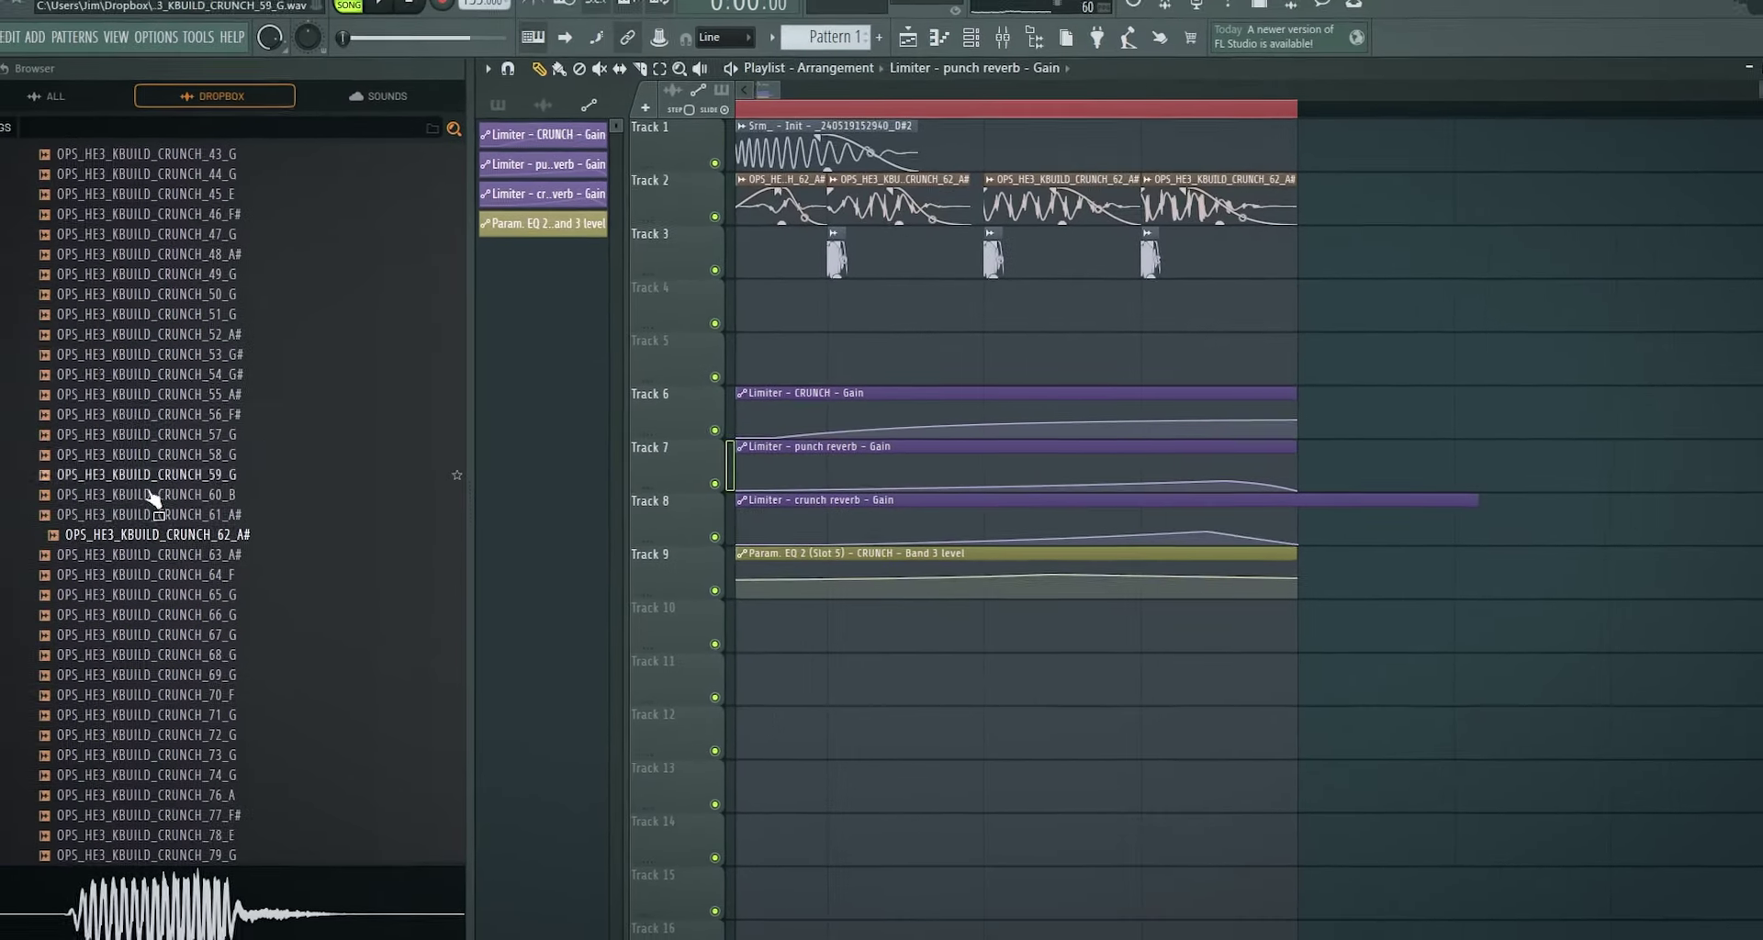
- Try OPS_HE3_KBUILD_CRUNCH_82_A# as an extra crunch clip in the playlist
{"action": "left_click", "coordinate": [176, 315]}
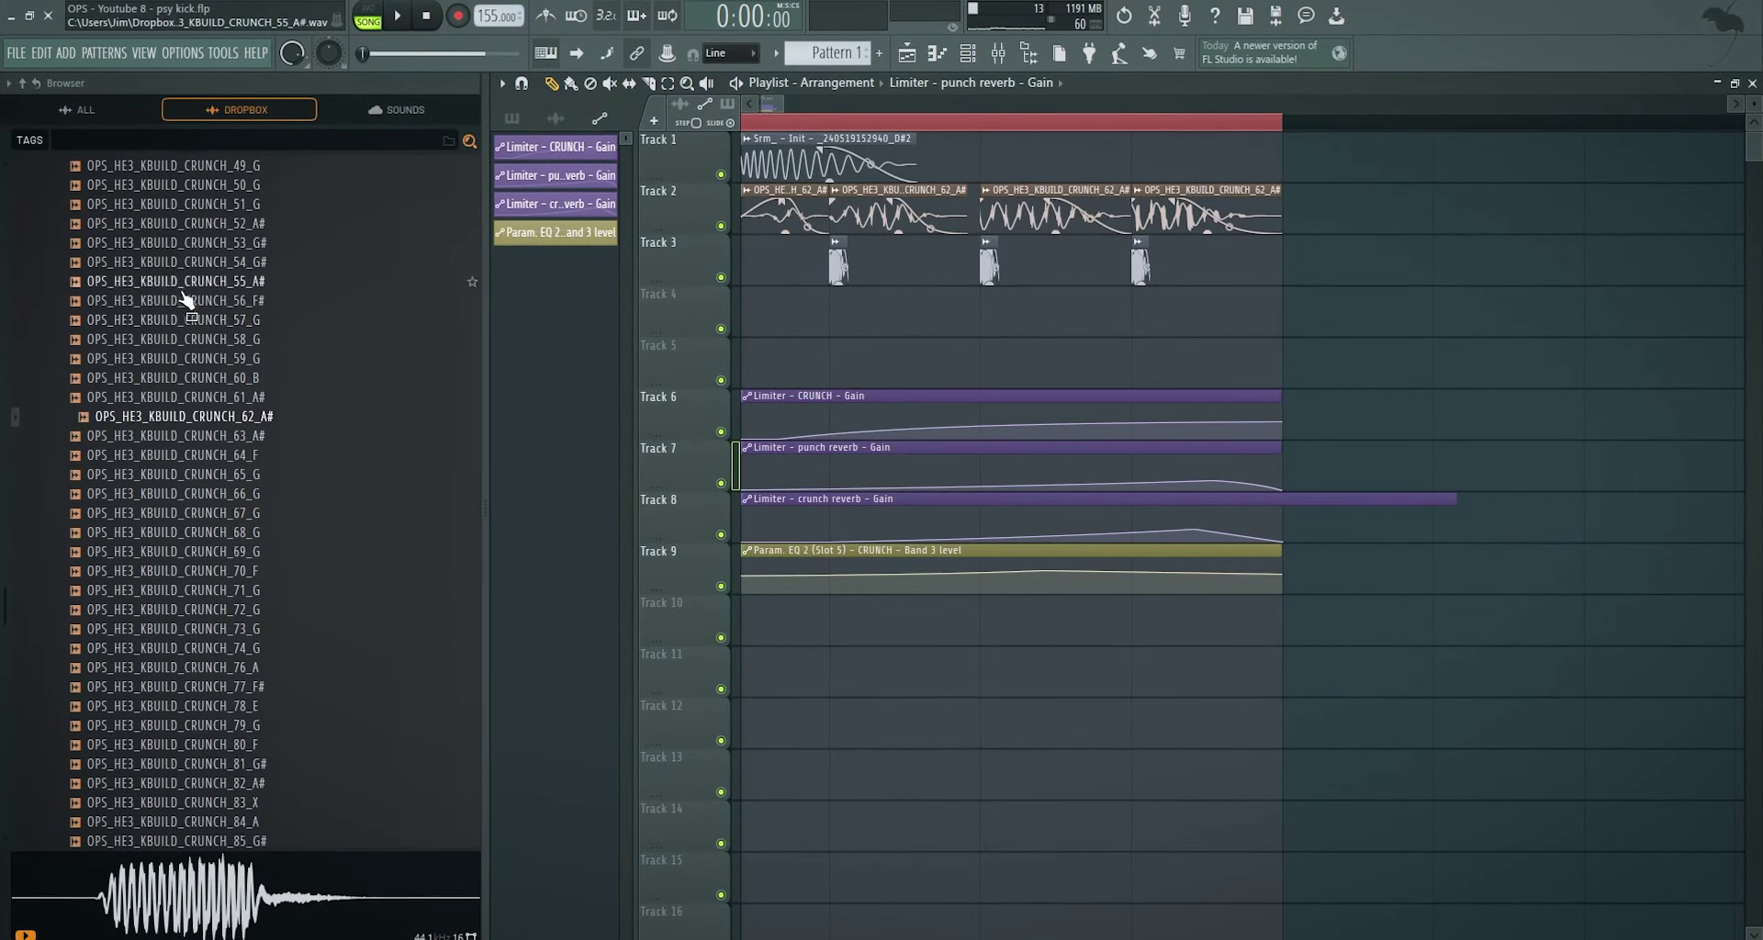
{"action": "left_click_drag", "start_coordinate": [285, 557], "coordinate": [1487, 363]}
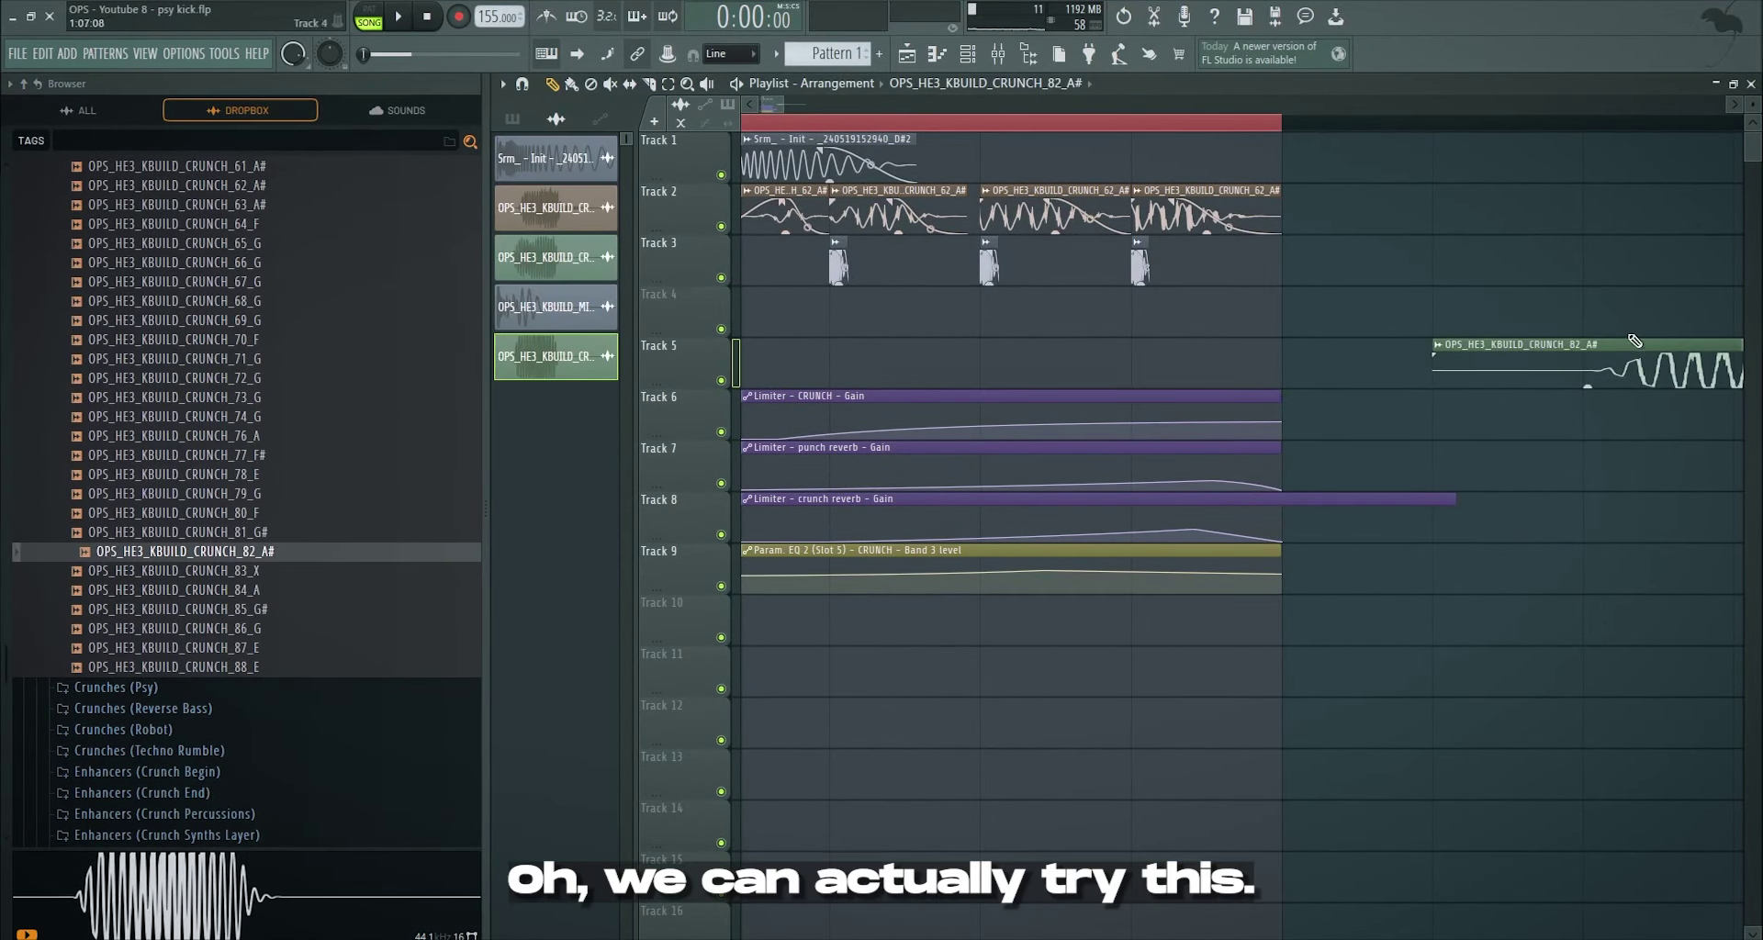
{"action": "scroll", "coordinate": [1488, 363], "scroll_direction": "down", "scroll_amount": 2}
{"action": "left_click_drag", "start_coordinate": [296, 571], "coordinate": [927, 209]}
{"action": "key", "text": "ctrl+z"}
{"action": "key", "text": "space"}
{"action": "left_click_drag", "start_coordinate": [1255, 345], "coordinate": [1007, 334]}
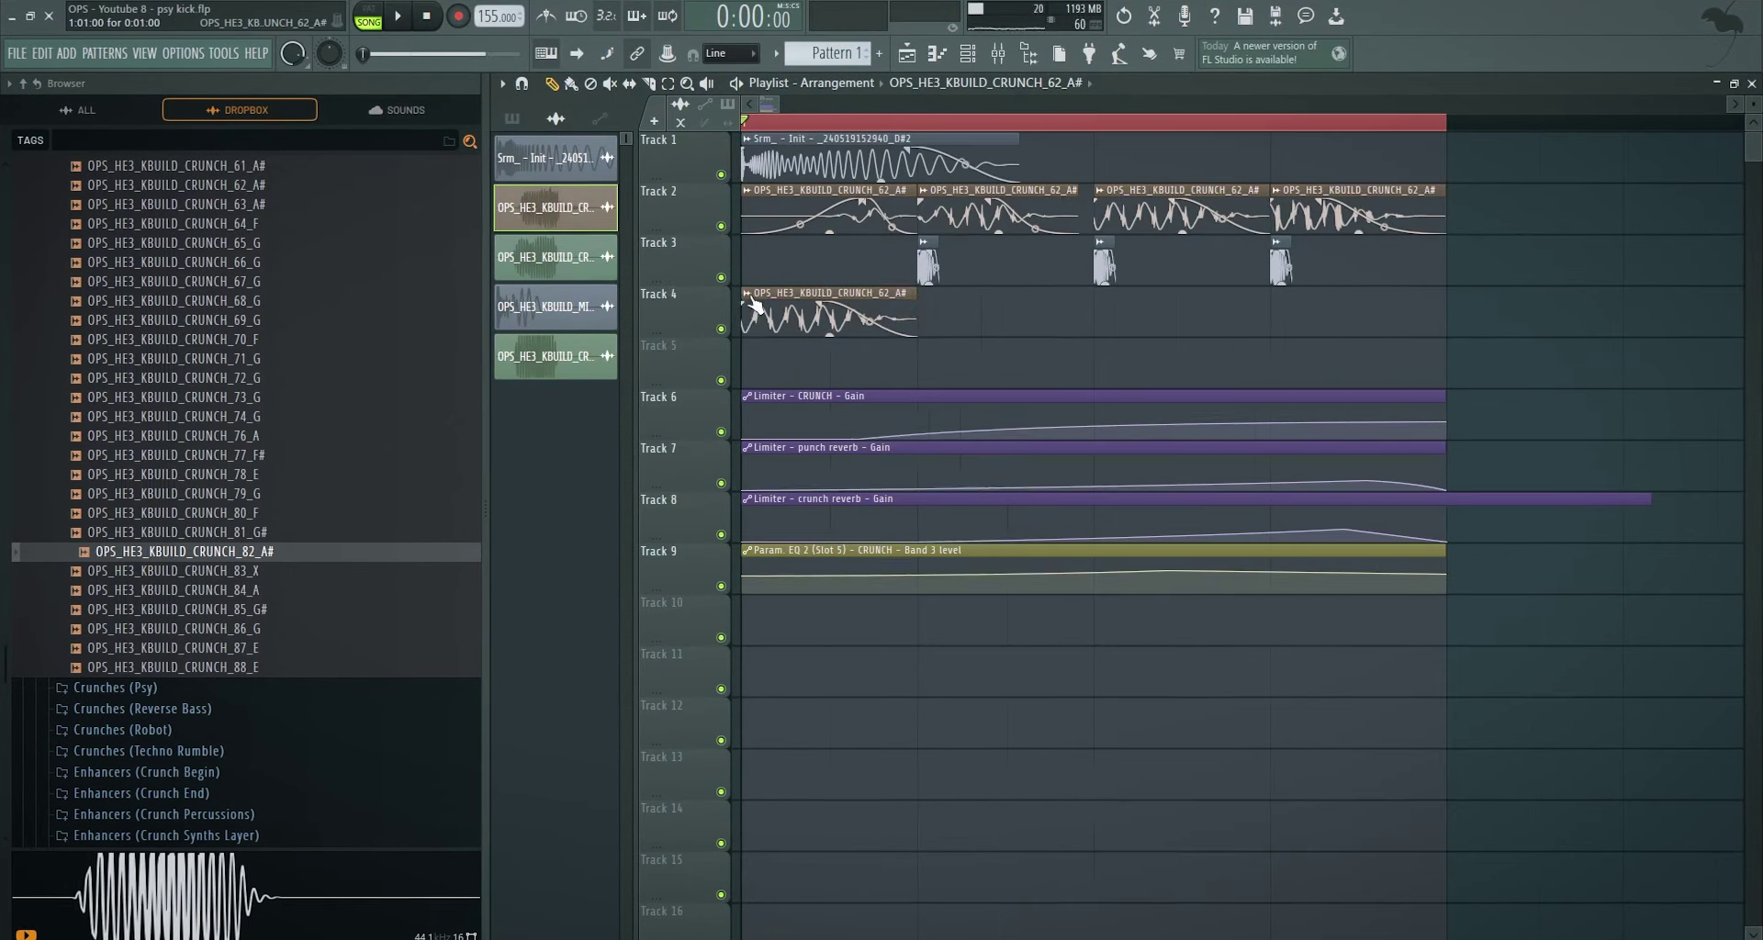
- Make the CRUNCH_62_A# clip on Track 4 unique and set its time stretching mode to e3 mono
{"action": "left_click", "coordinate": [746, 292]}
{"action": "left_click", "coordinate": [796, 451]}
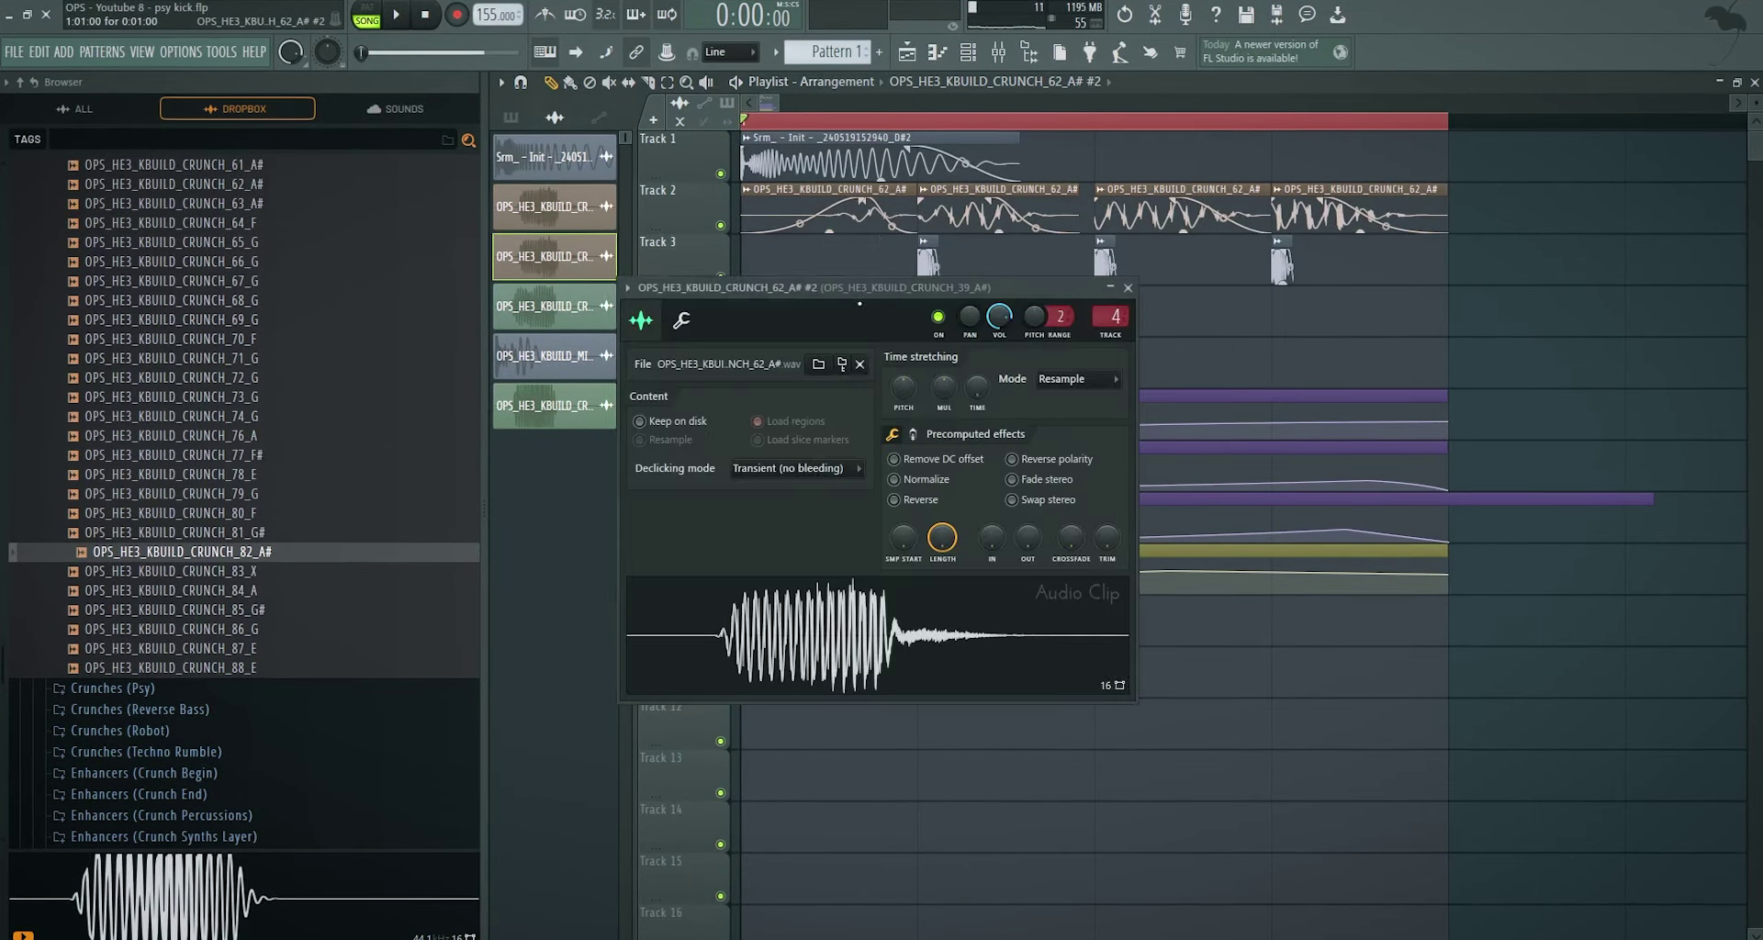
{"action": "left_click", "coordinate": [1076, 378]}
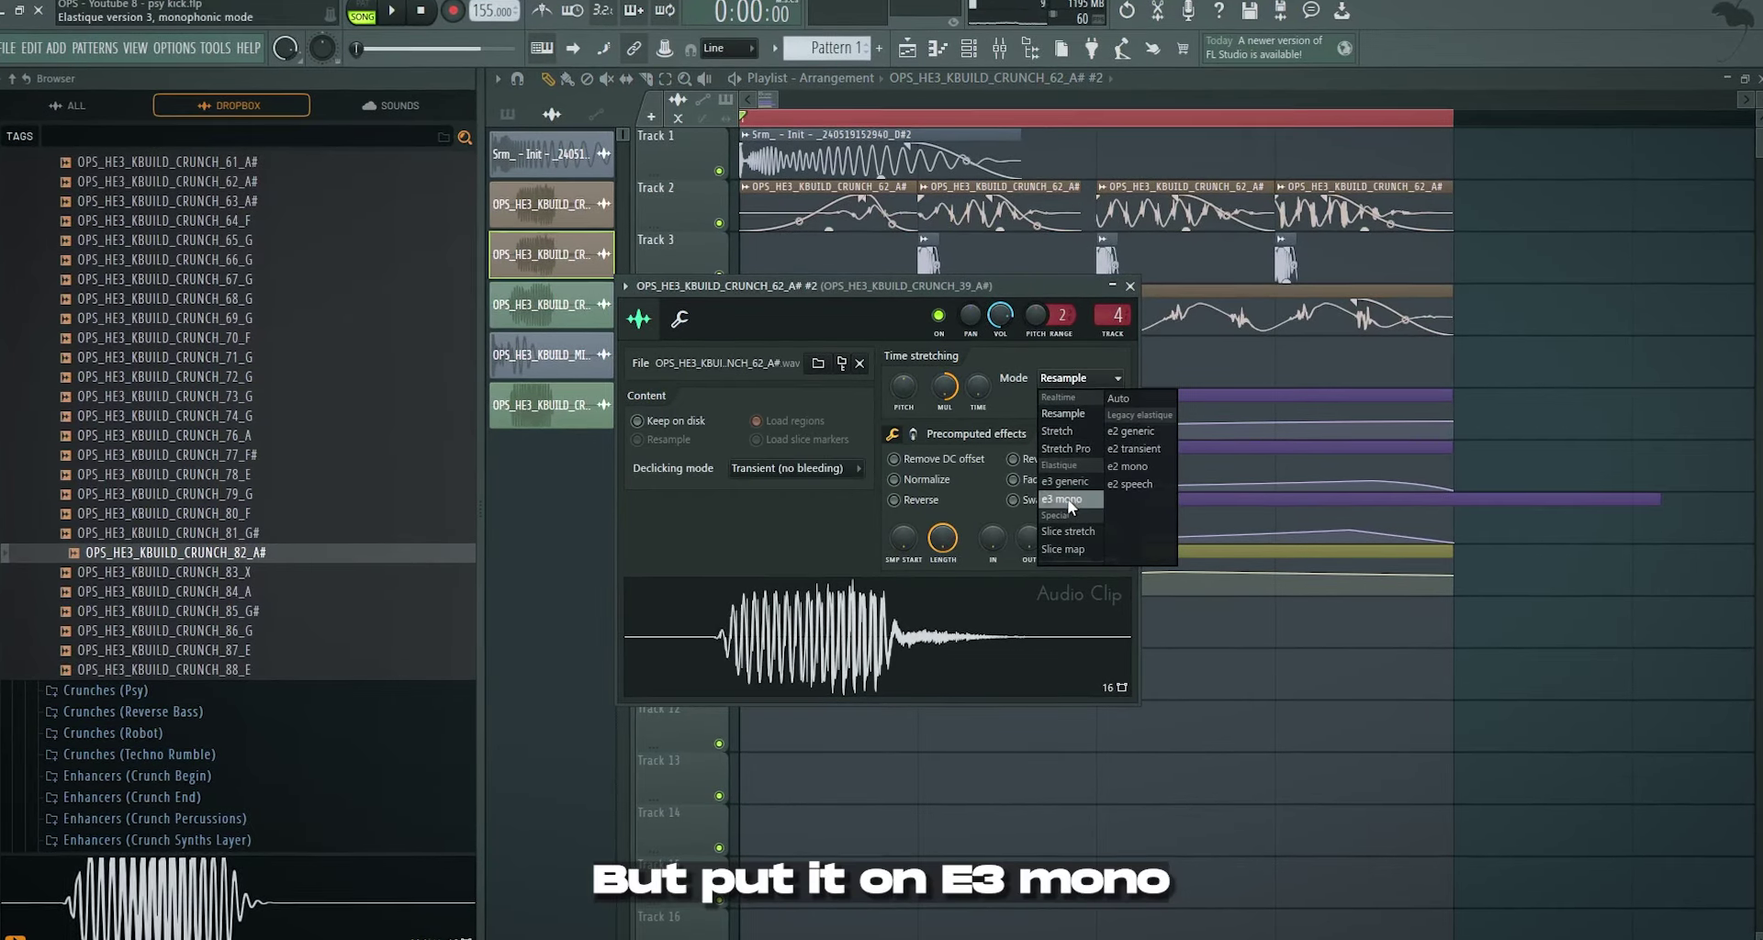
{"action": "left_click", "coordinate": [1069, 421]}
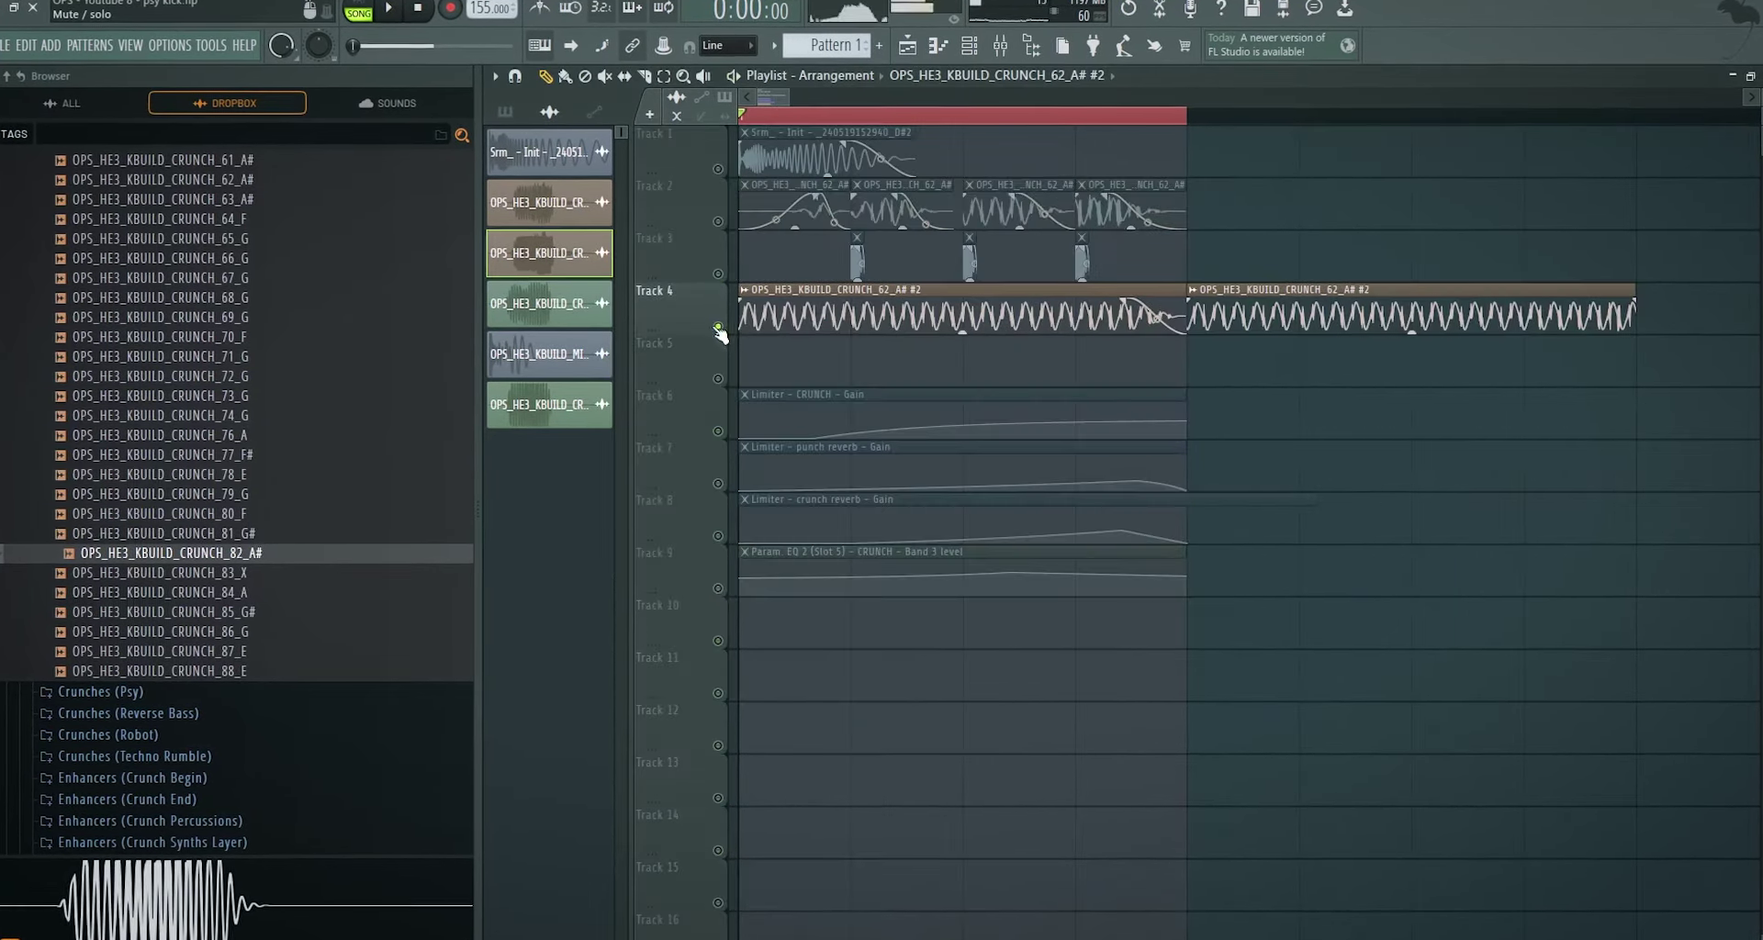
- Audition the stretched crunch on Track 4, delete its repeated clip past the loop's end, and give the remaining clip a gradual fade-in
{"action": "key", "text": "space"}
{"action": "right_click", "coordinate": [1393, 322]}
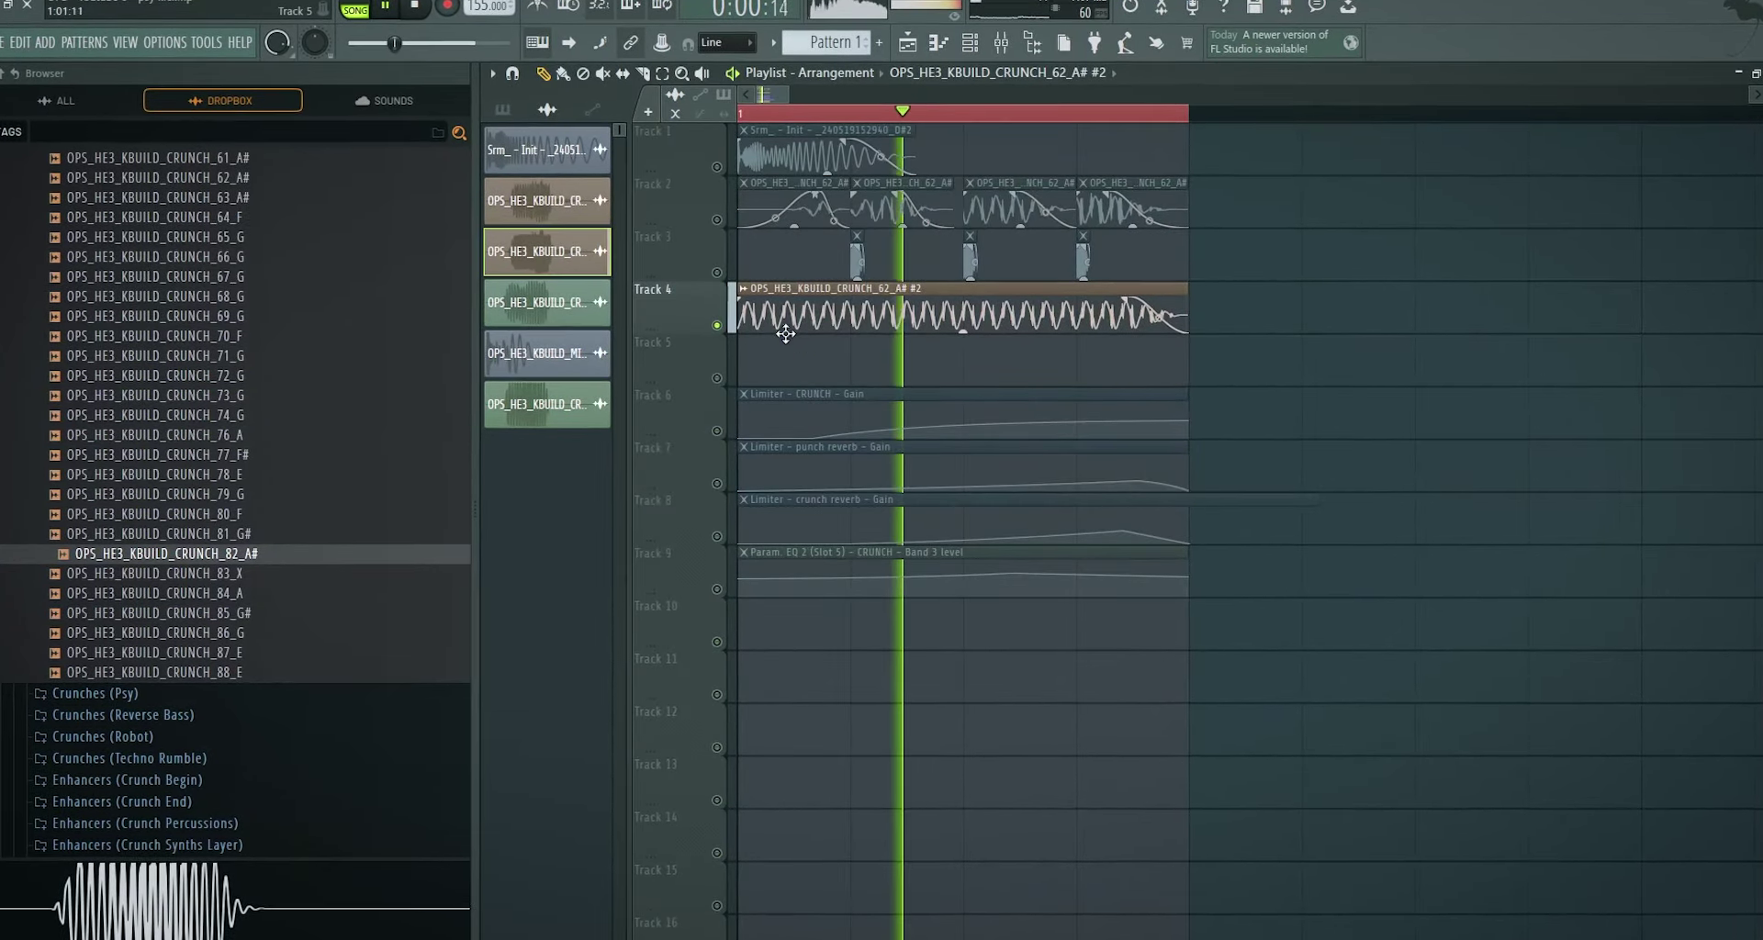
{"action": "key", "text": "space"}
{"action": "left_click_drag", "start_coordinate": [742, 301], "coordinate": [943, 312]}
{"action": "scroll", "coordinate": [857, 354], "scroll_direction": "up", "scroll_amount": 2}
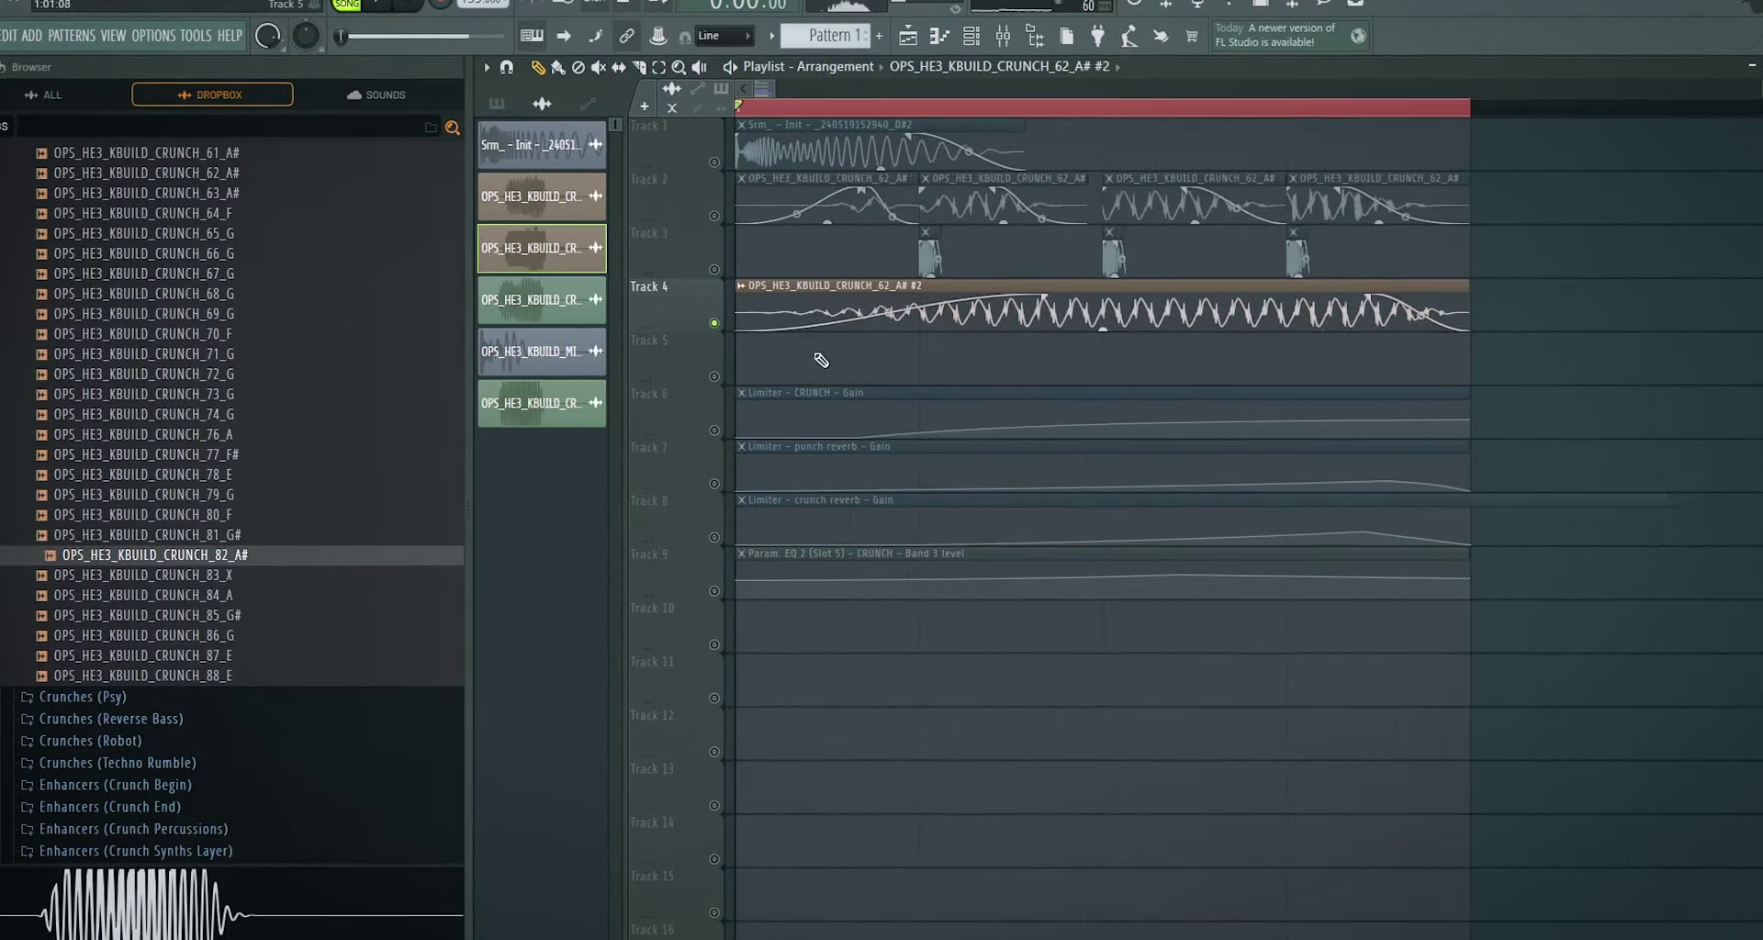
- Route the stretched CRUNCH_62_A# #2 channel to mixer Insert 11
{"action": "double_click", "coordinate": [1080, 310]}
{"action": "left_click", "coordinate": [1003, 35]}
{"action": "right_click", "coordinate": [738, 88]}
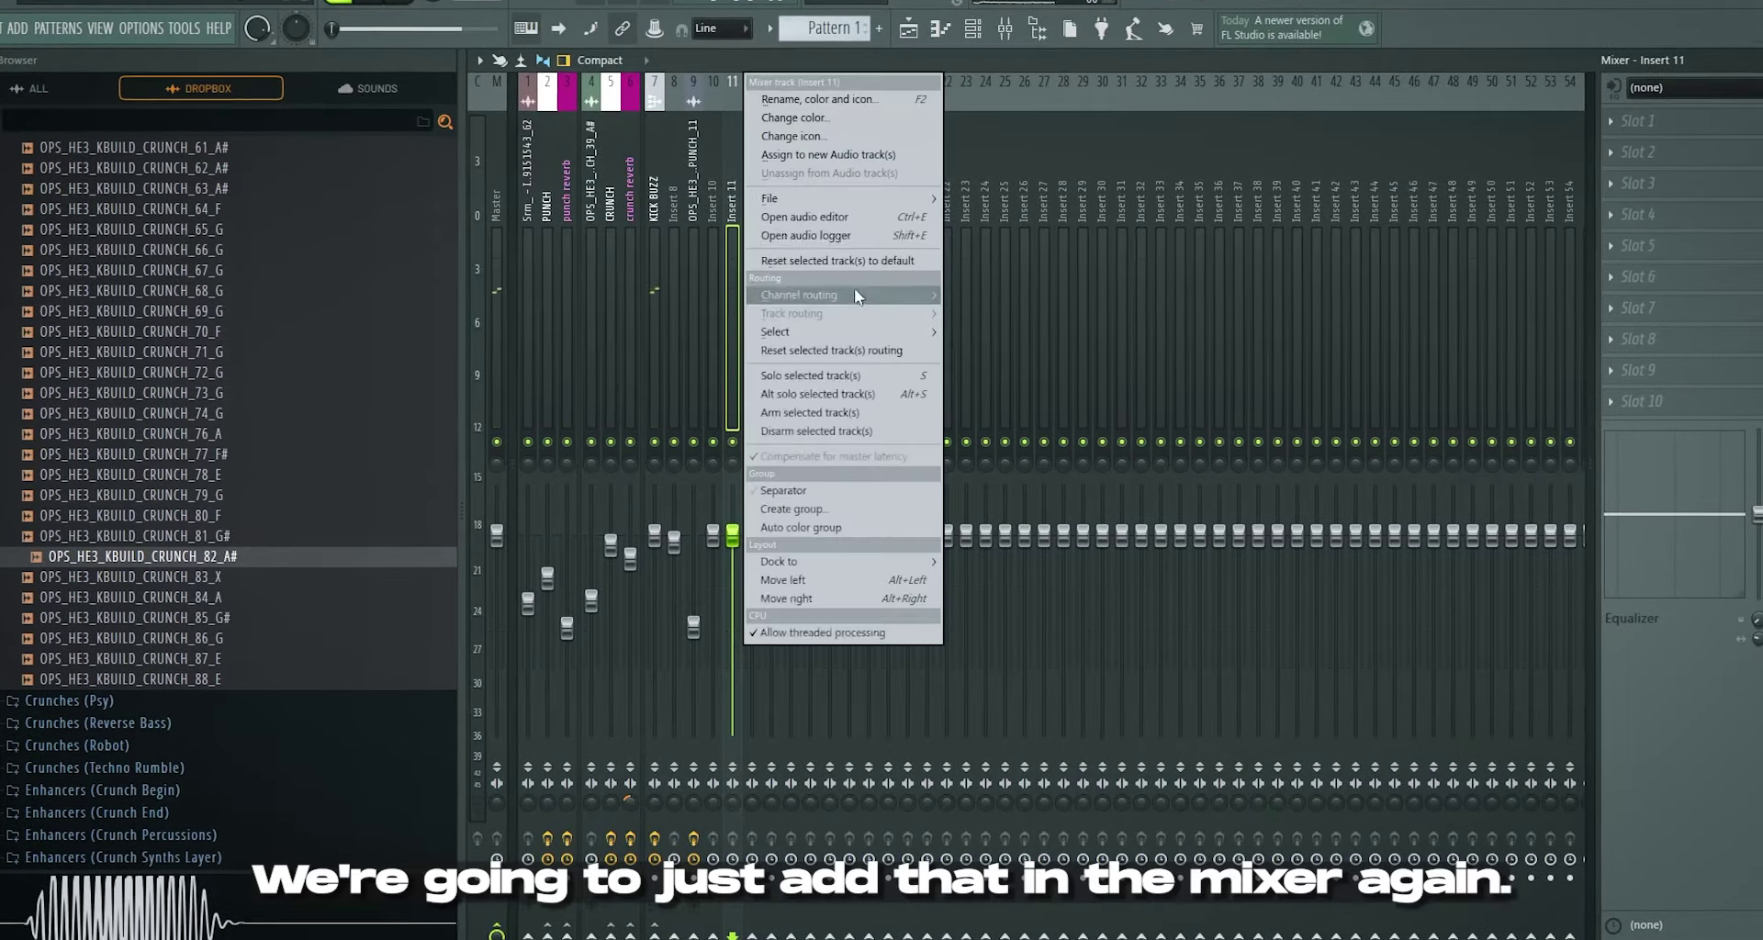
{"action": "mouse_move", "coordinate": [854, 292]}
{"action": "left_click", "coordinate": [972, 295]}
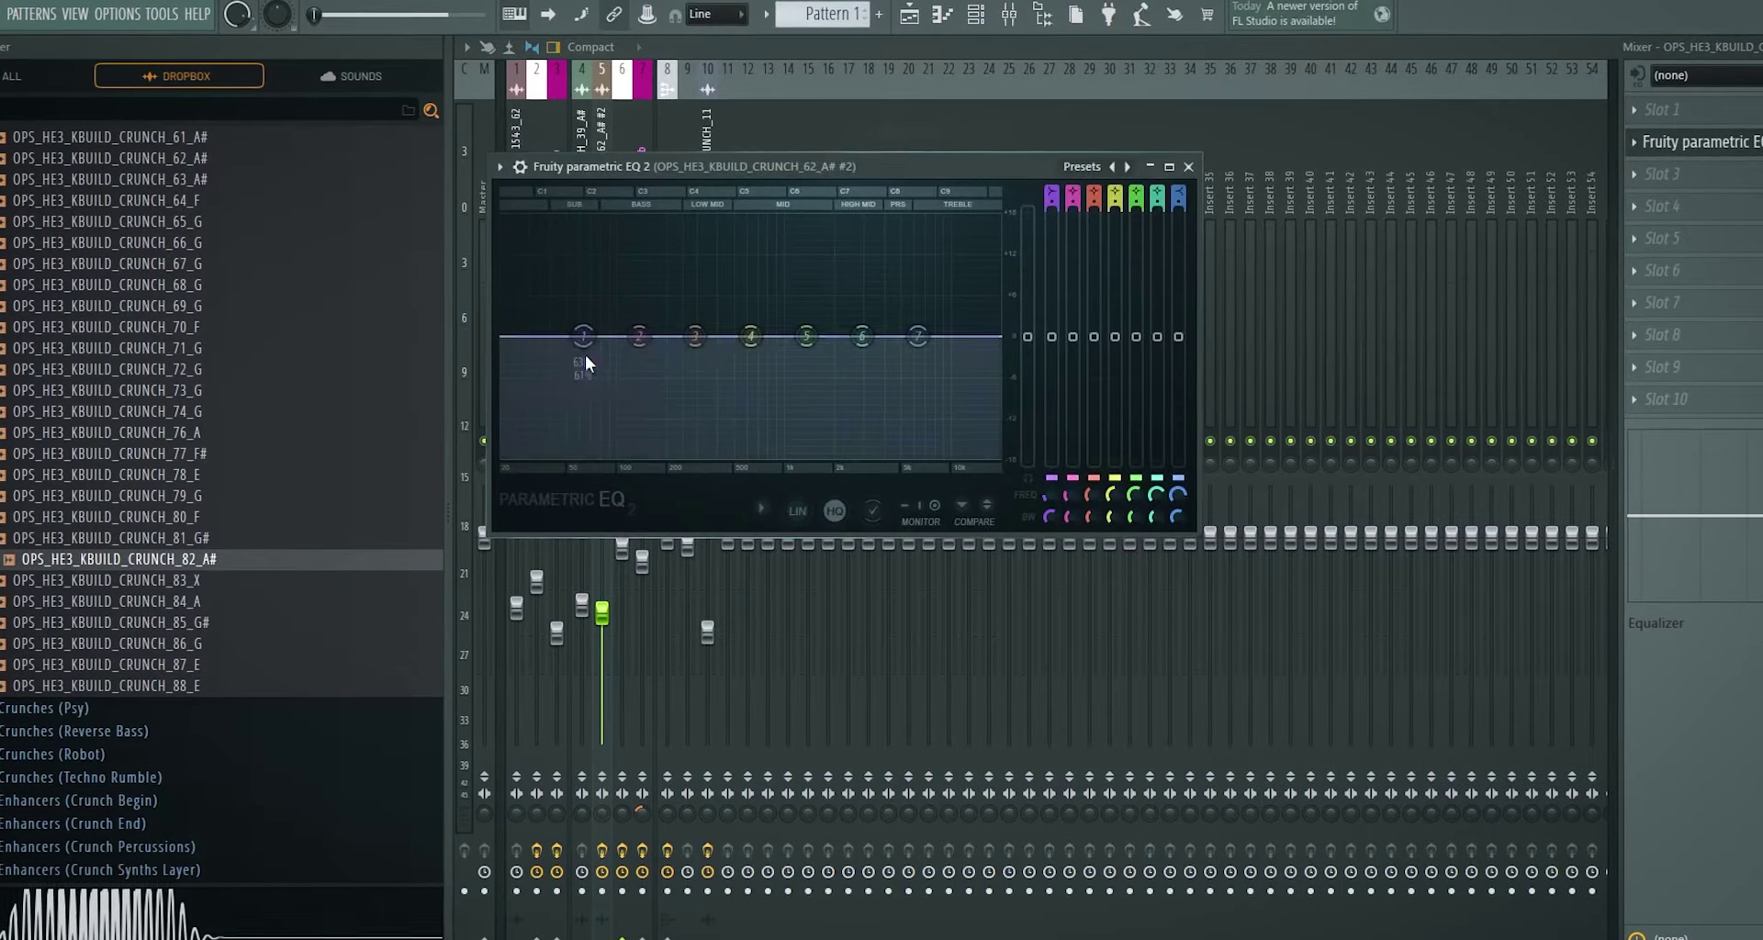
- Turn band 1 of the stretched crunch's parametric EQ into a high-pass filter with order Steep 8
{"action": "right_click", "coordinate": [587, 337]}
{"action": "mouse_move", "coordinate": [616, 390]}
{"action": "left_click", "coordinate": [678, 447]}
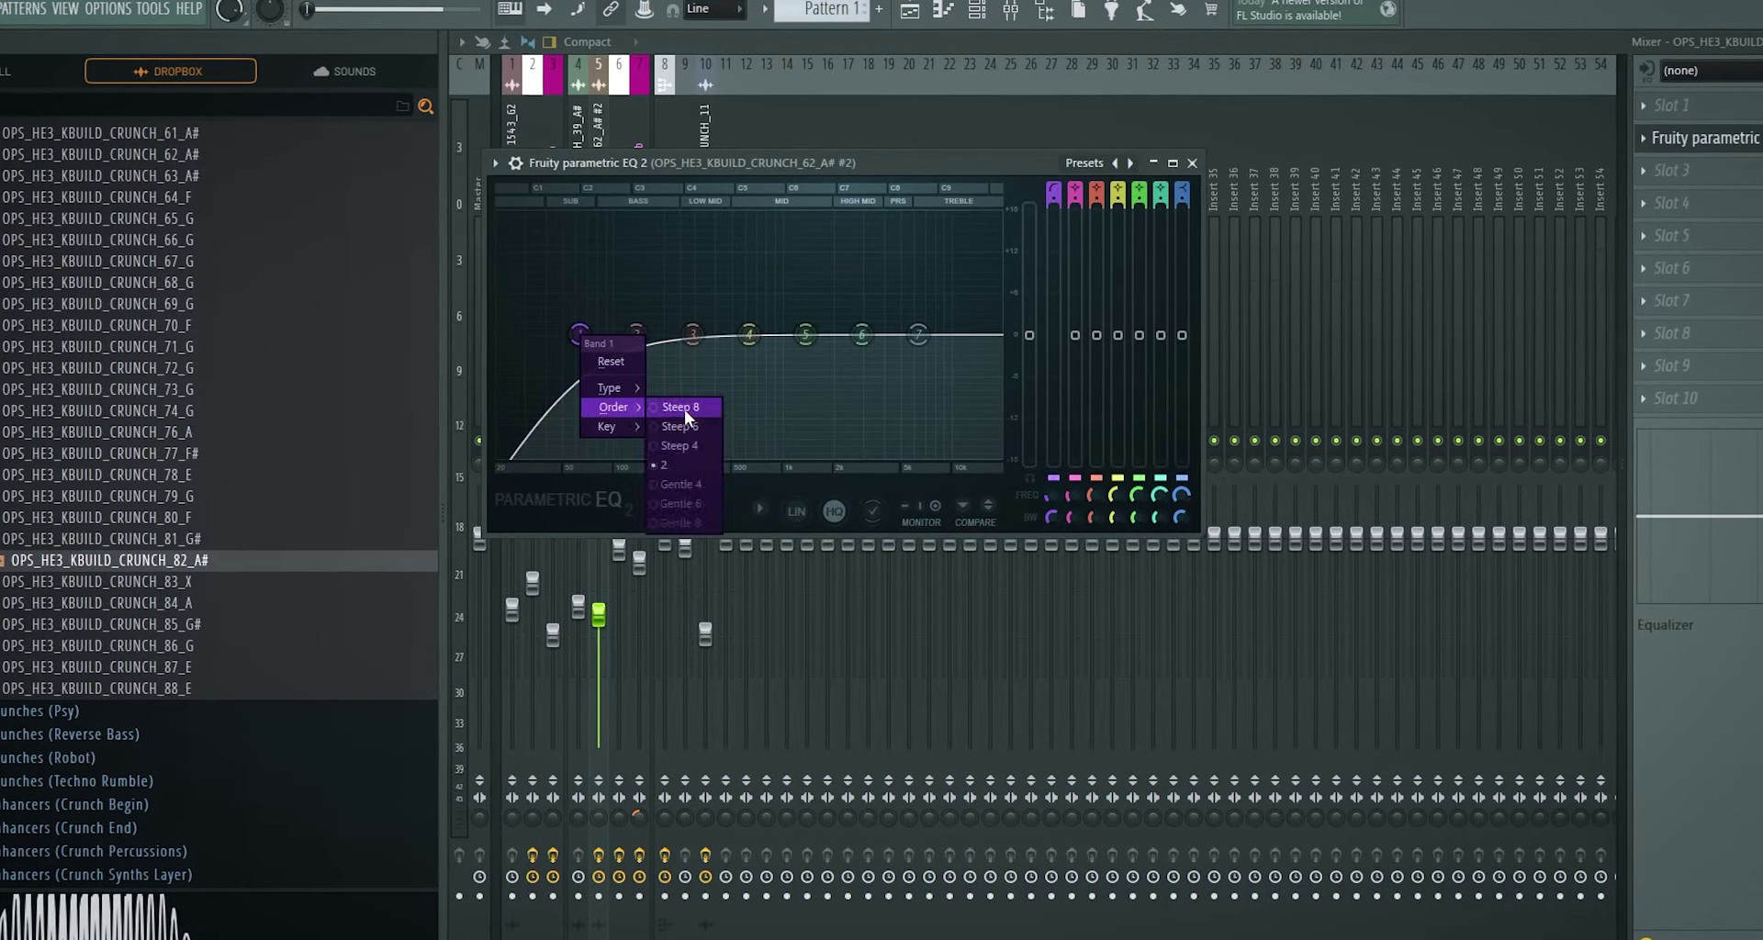
{"action": "left_click", "coordinate": [688, 409]}
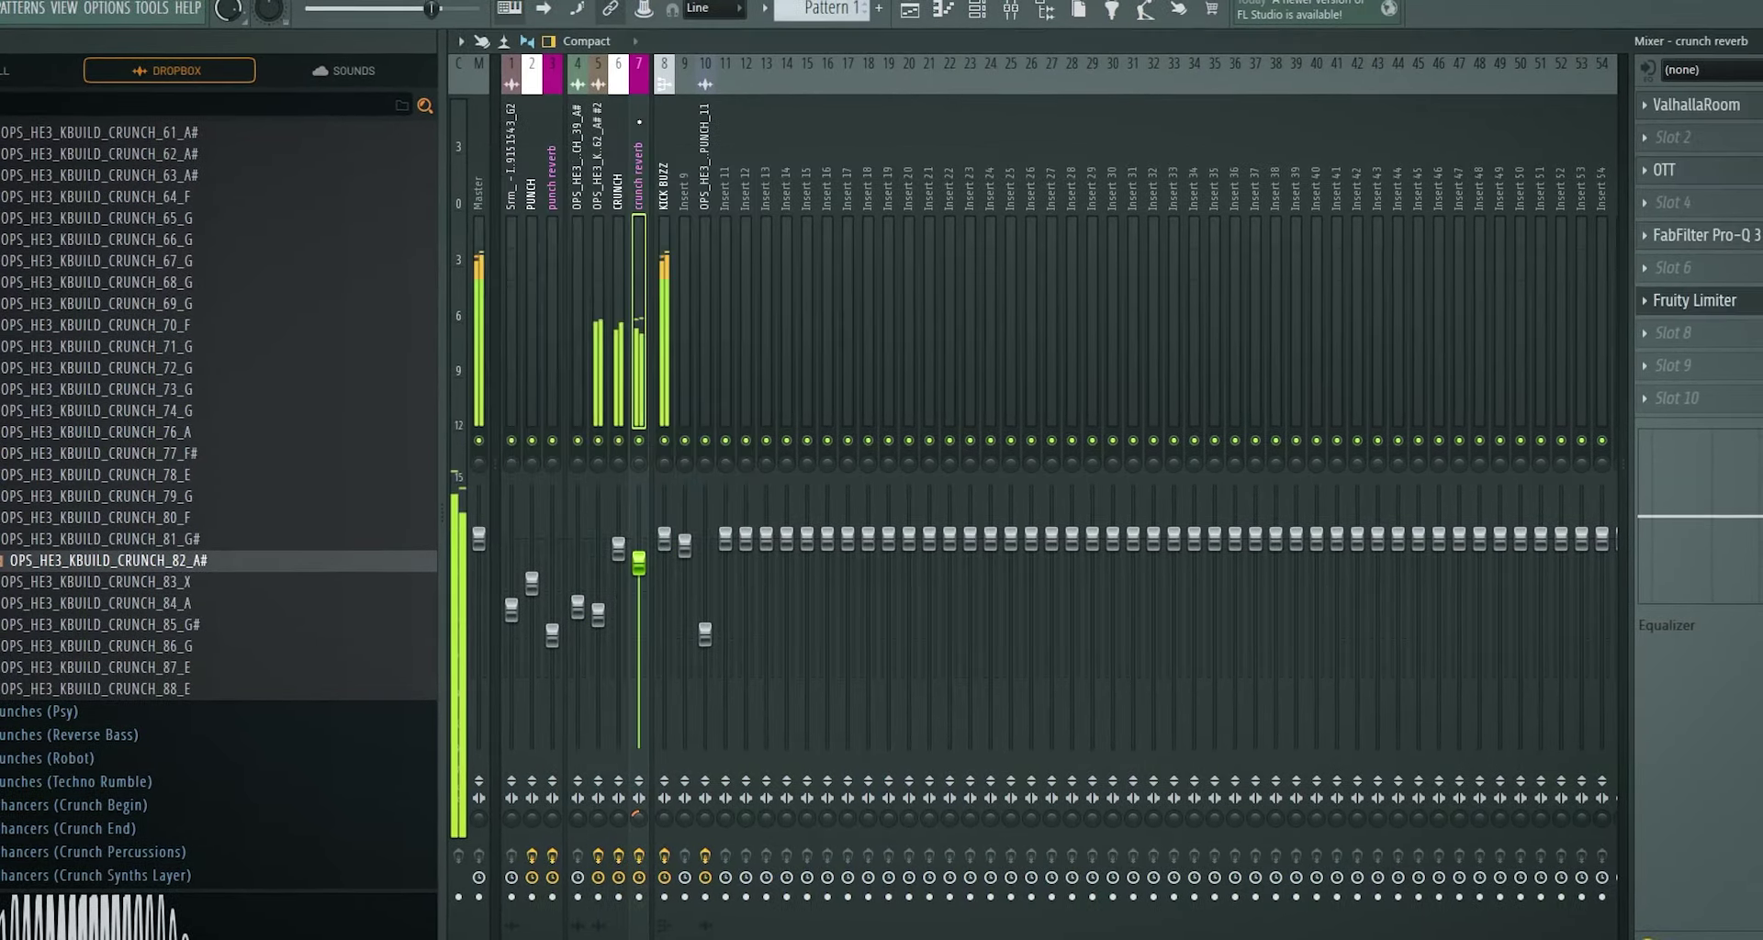
- Add Misstortion2 ahead of the EQ on the stretched crunch insert, with Symmetry at -100%
{"action": "left_click", "coordinate": [597, 276]}
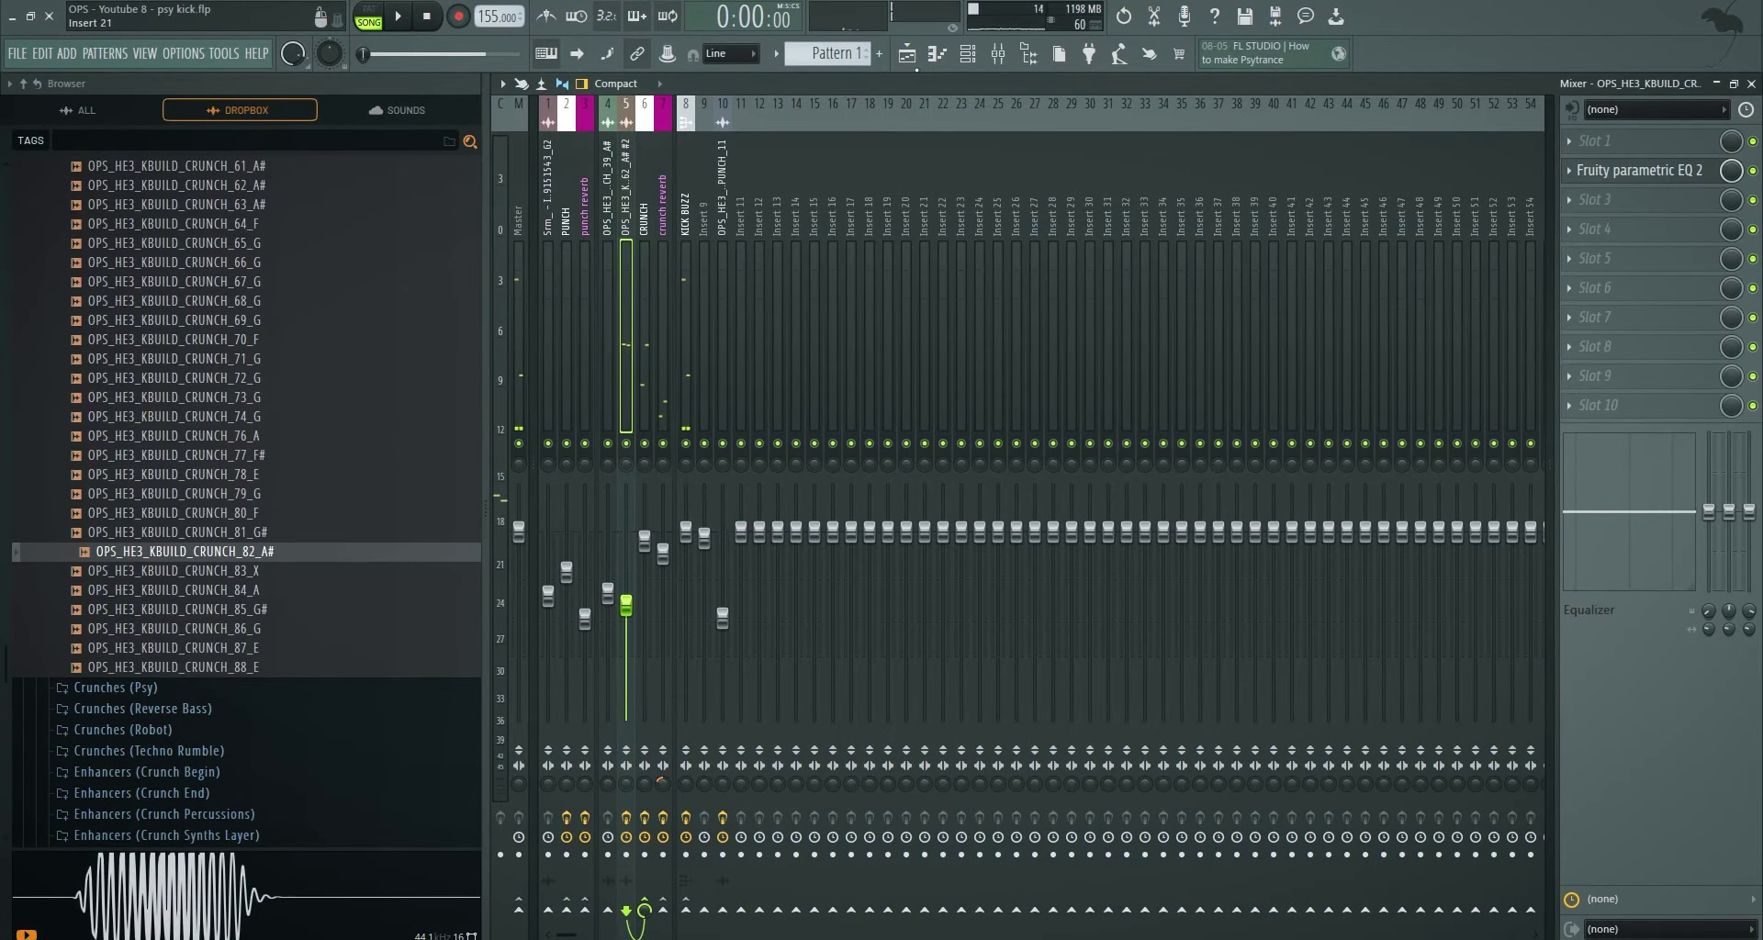
{"action": "left_click", "coordinate": [1594, 228]}
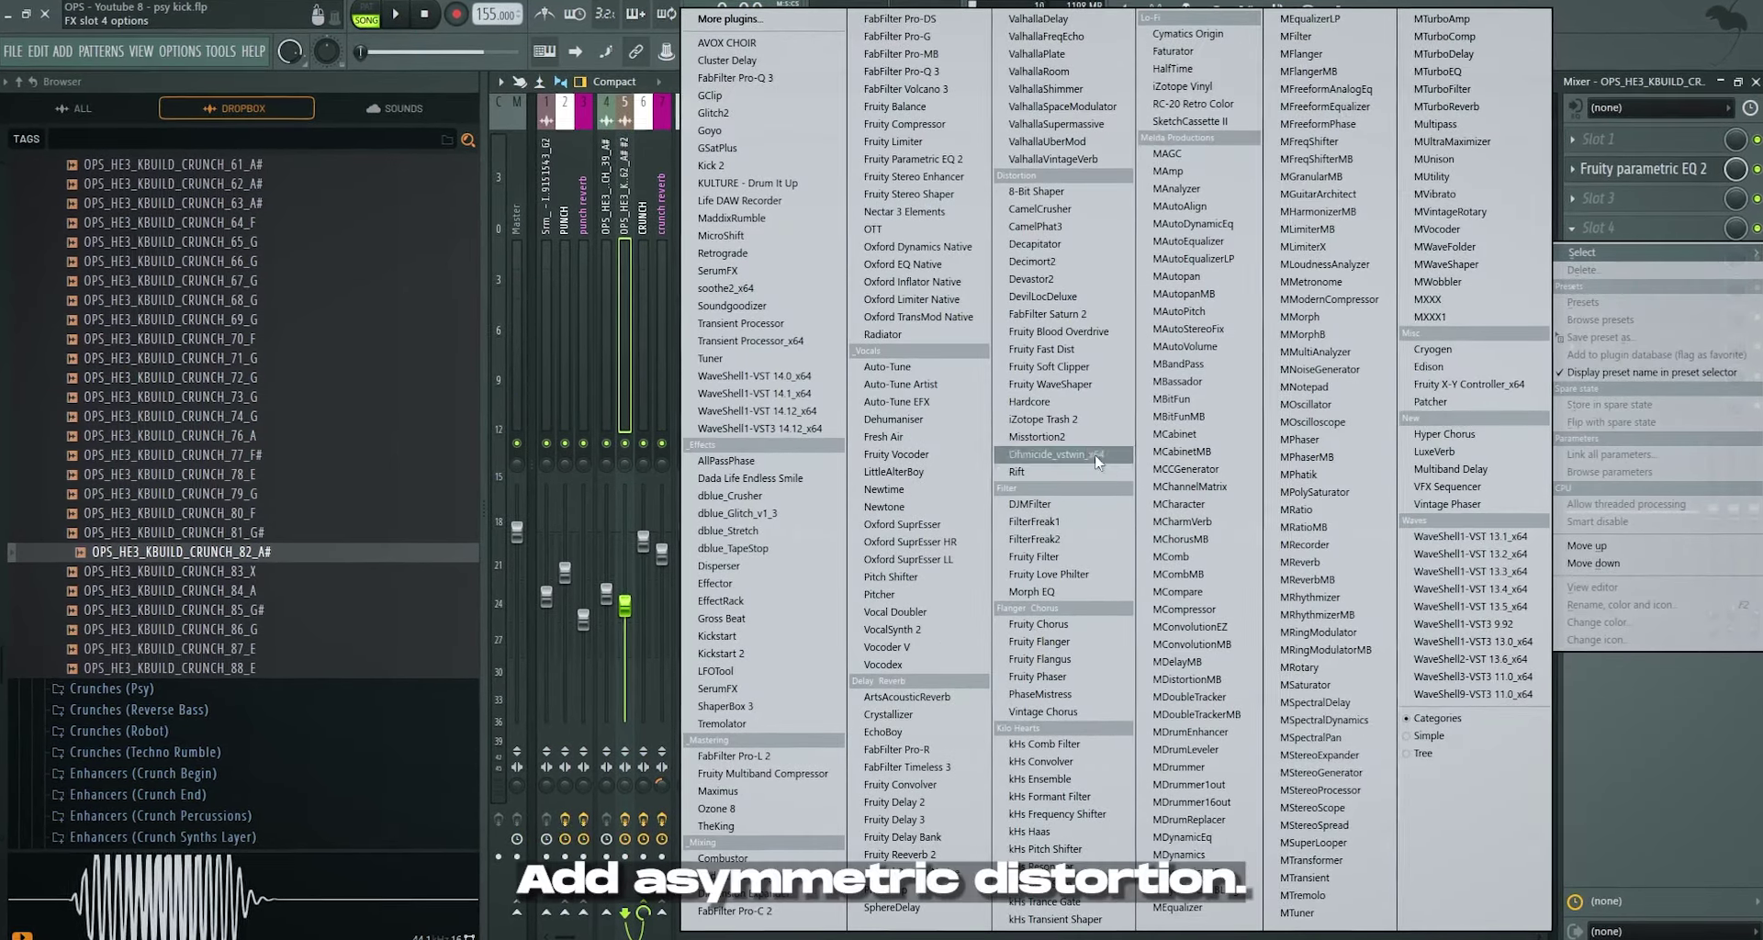
{"action": "left_click", "coordinate": [1037, 437]}
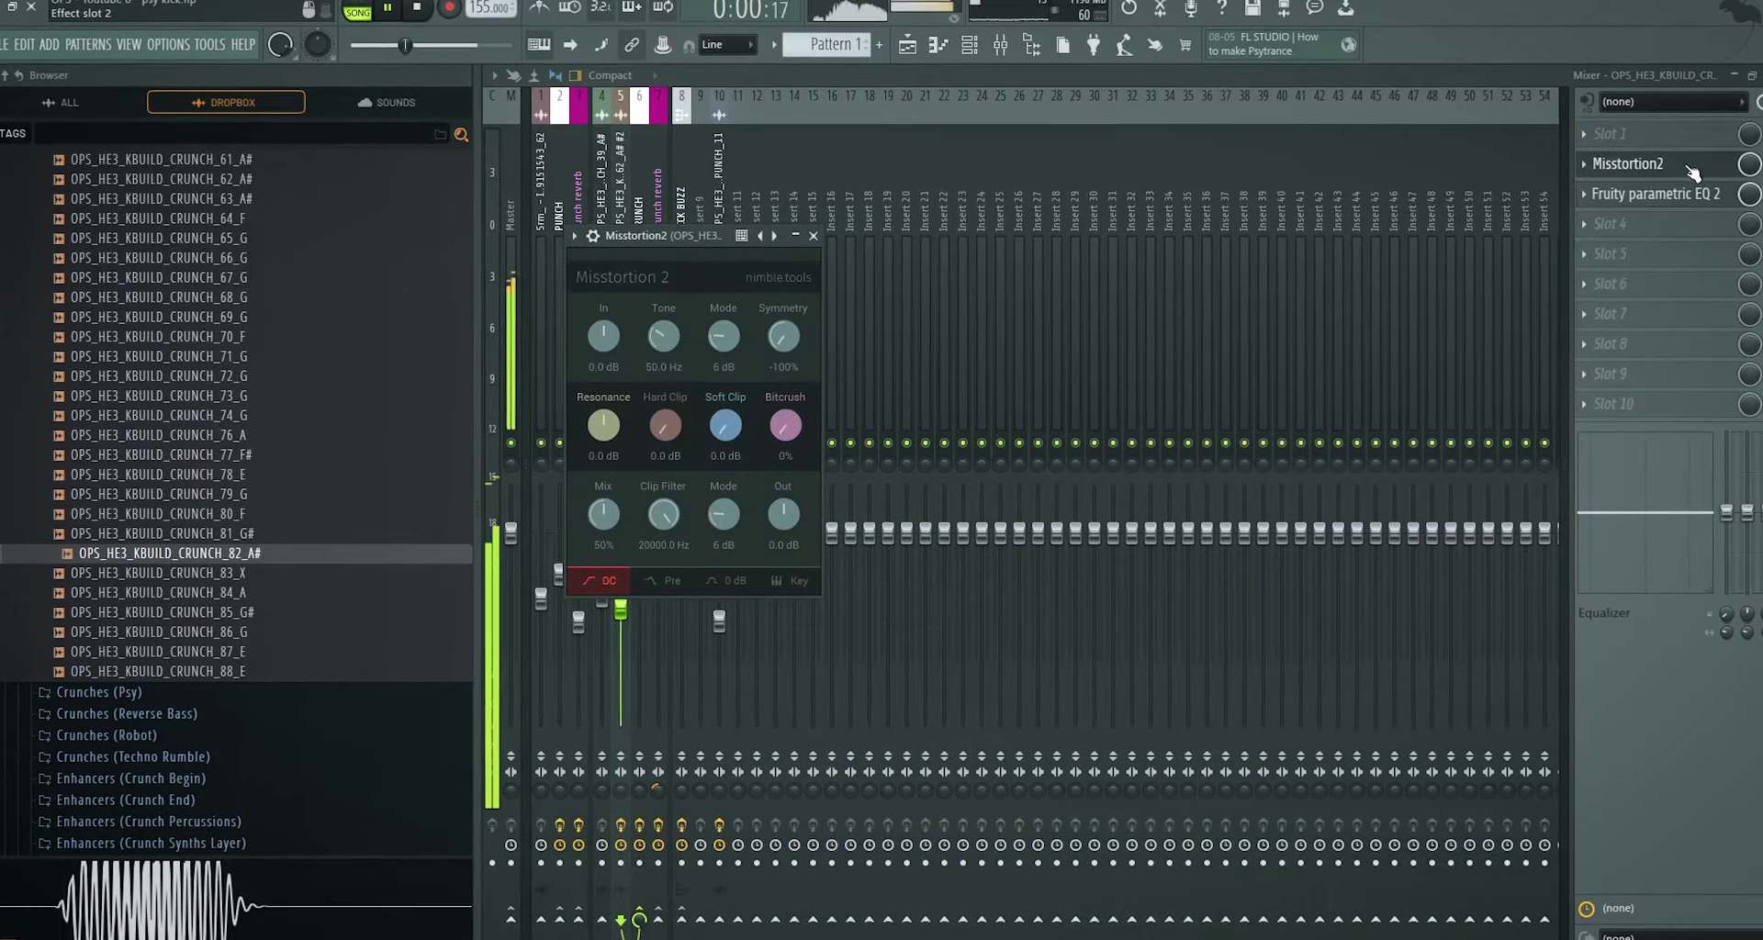
{"action": "left_click", "coordinate": [1676, 165]}
- Try a second Misstortion2 ahead of the EQ on the stretched crunch insert and audition the result
{"action": "left_click", "coordinate": [1596, 250]}
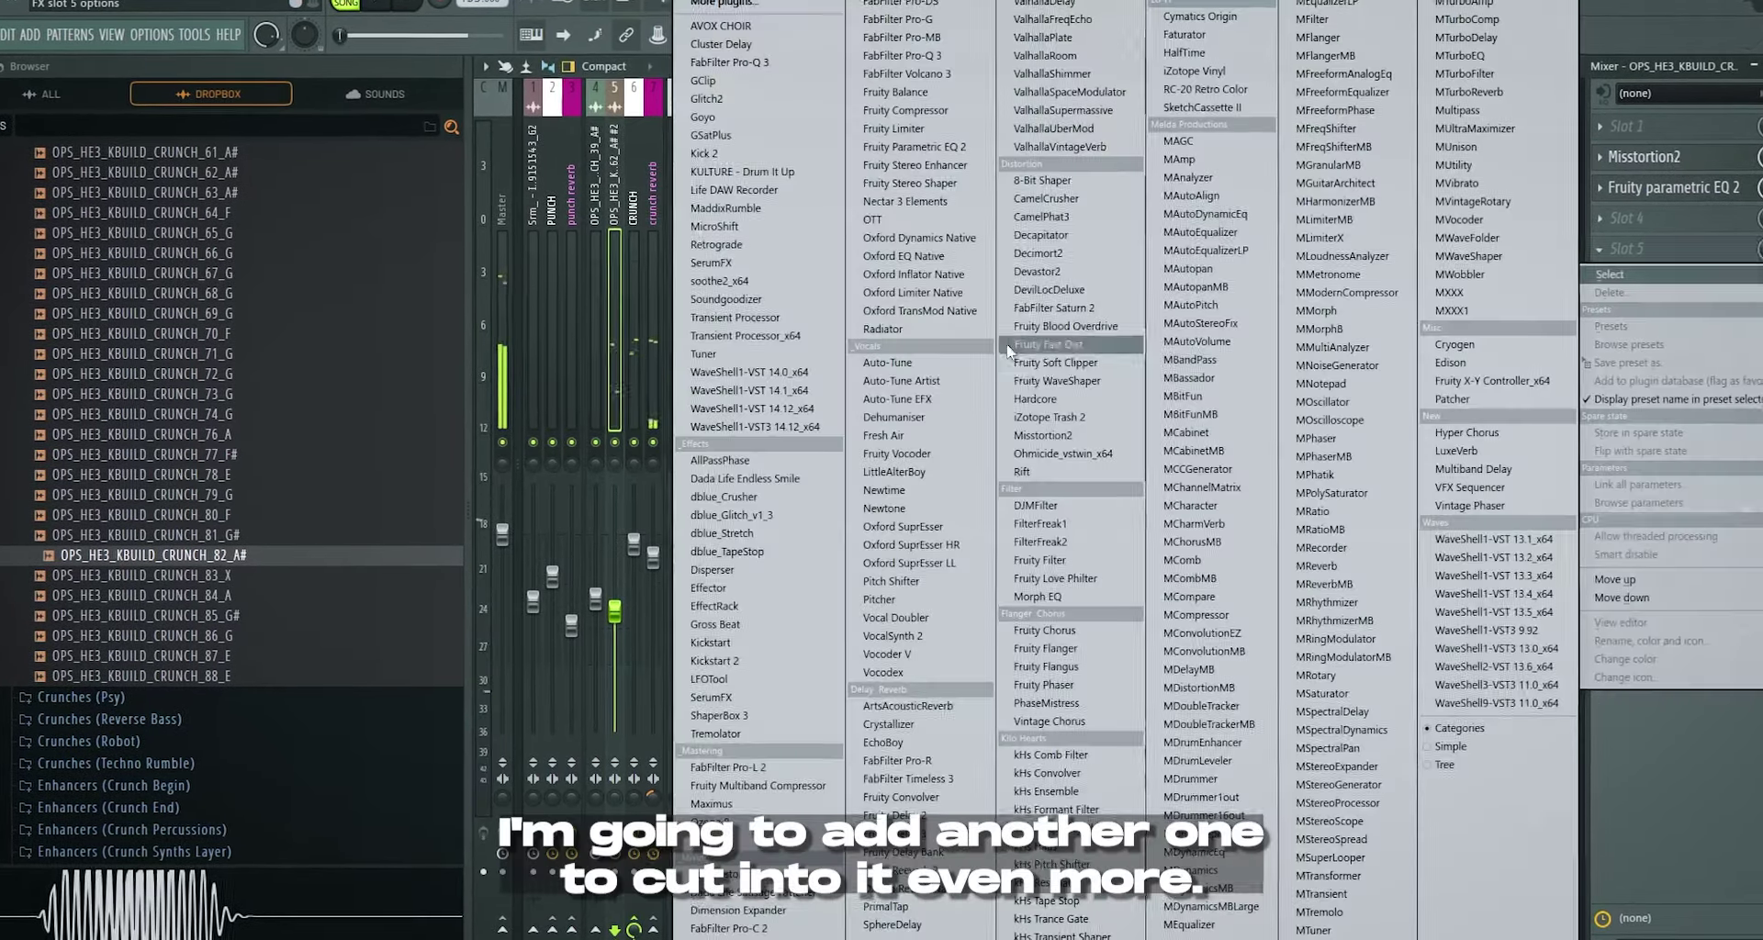
{"action": "left_click", "coordinate": [1047, 437]}
{"action": "left_click_drag", "start_coordinate": [1669, 262], "coordinate": [1706, 180]}
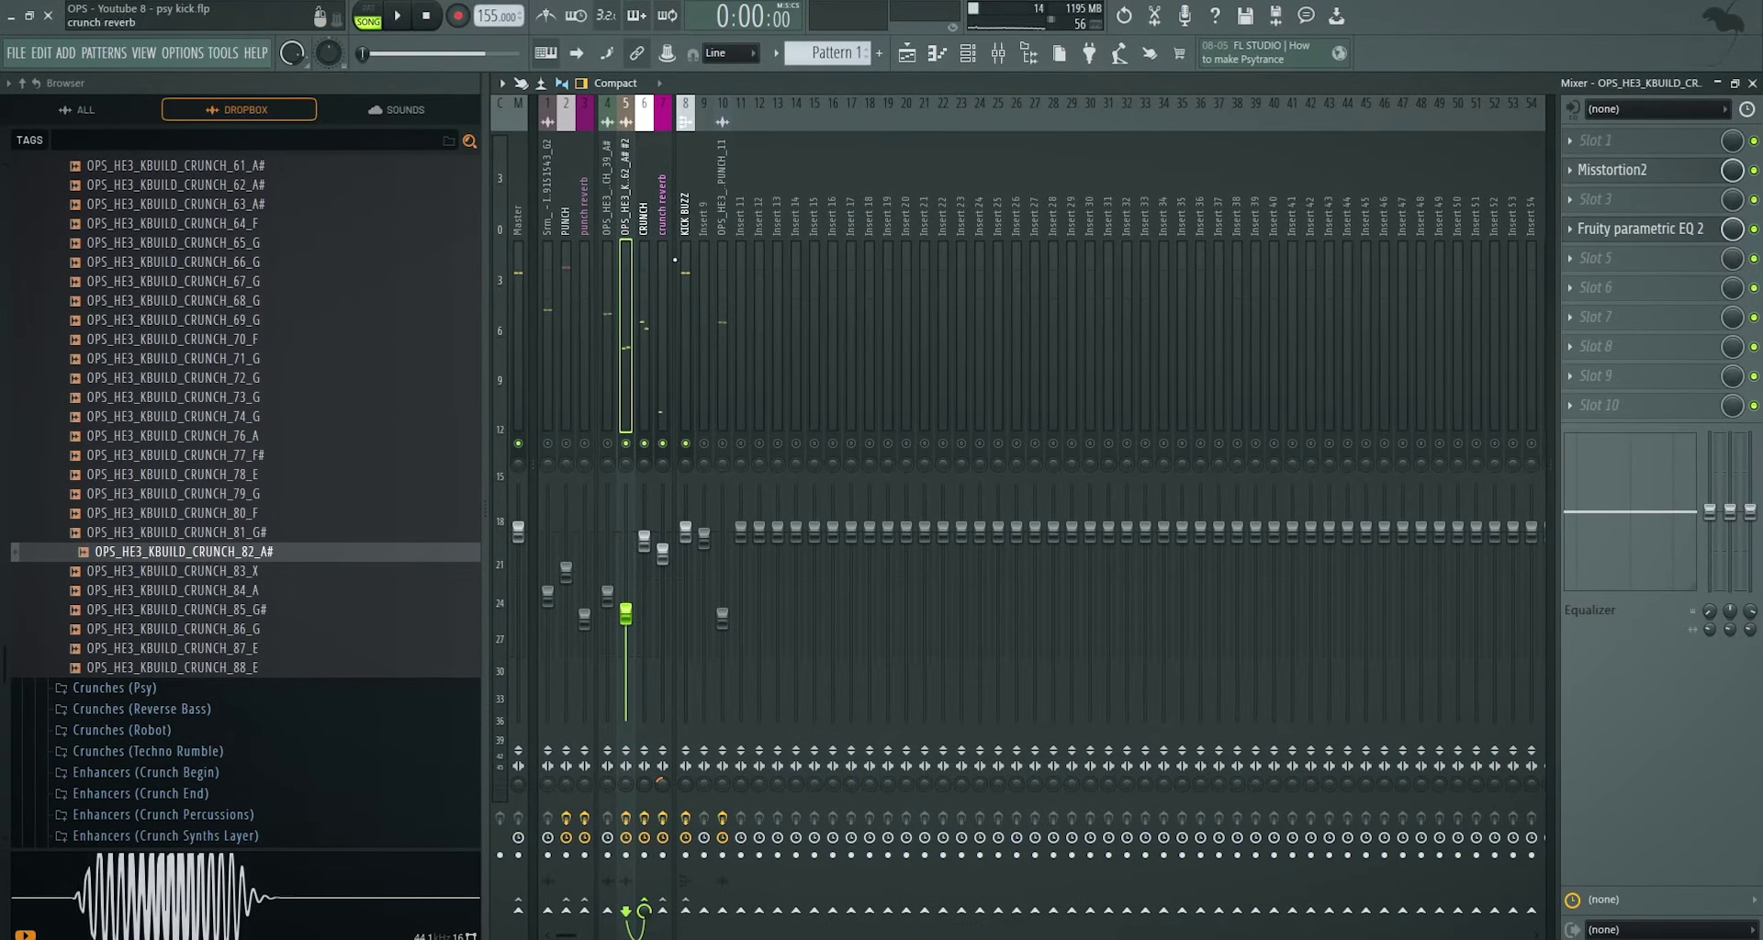
{"action": "left_click", "coordinate": [1644, 170]}
{"action": "key", "text": "space"}
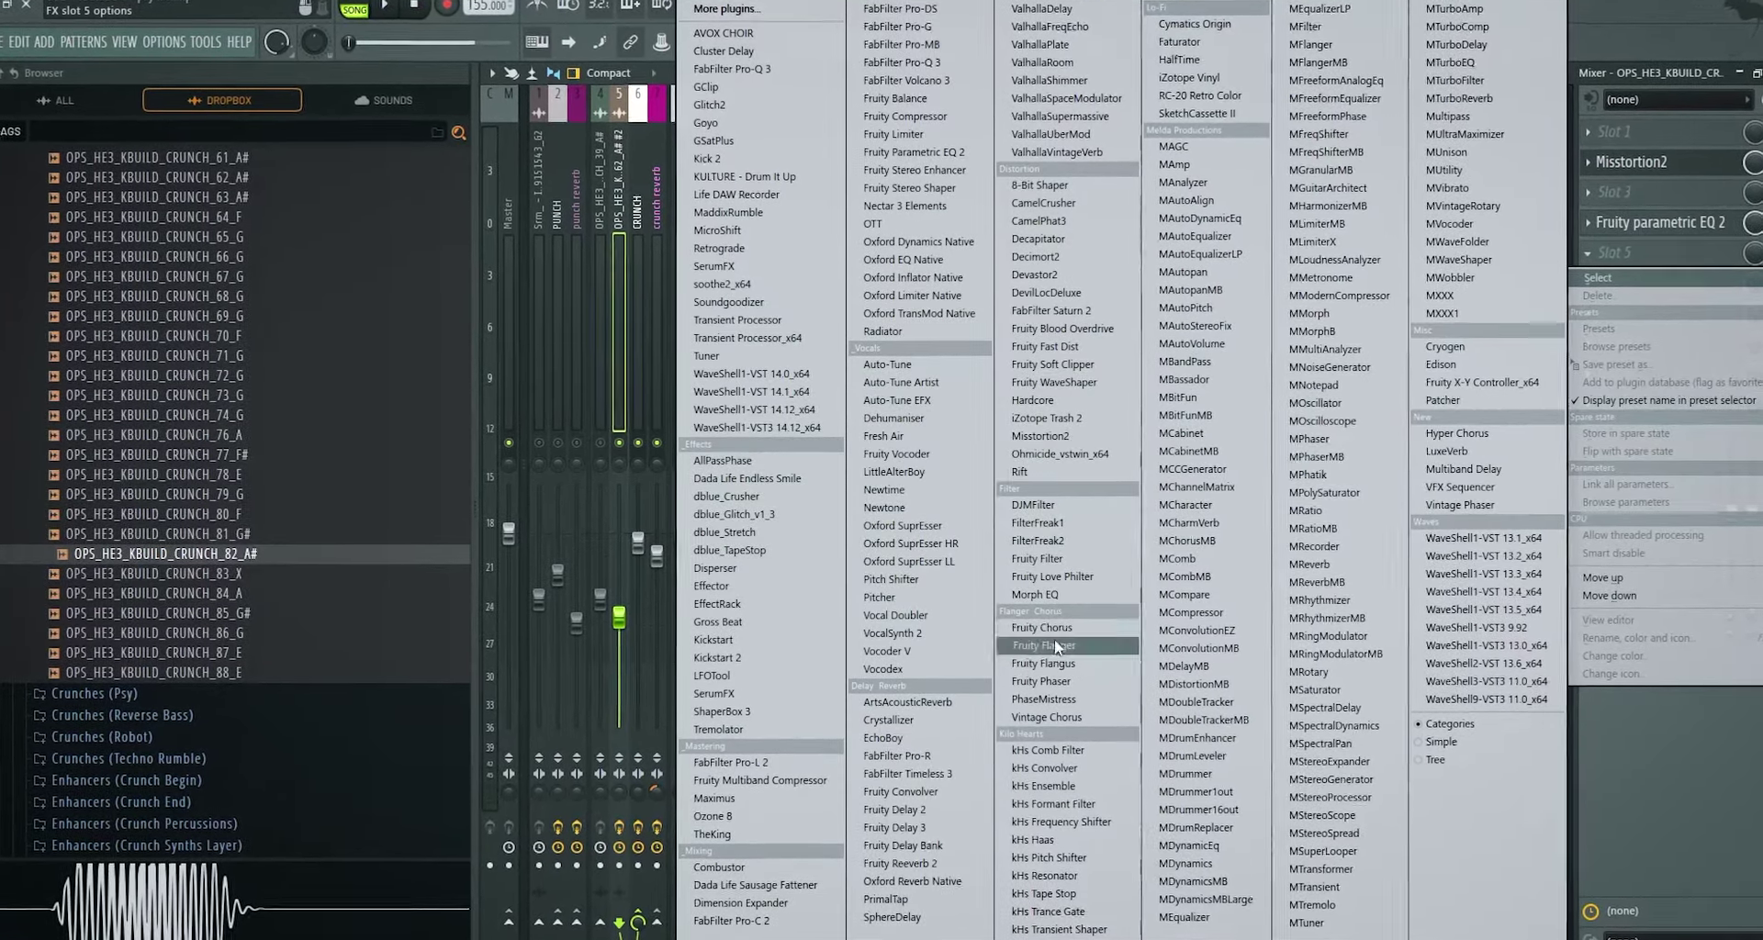
- Load Fruity Chorus after the EQ on the stretched crunch insert, replacing it with SerumFX
{"action": "left_click", "coordinate": [1040, 625]}
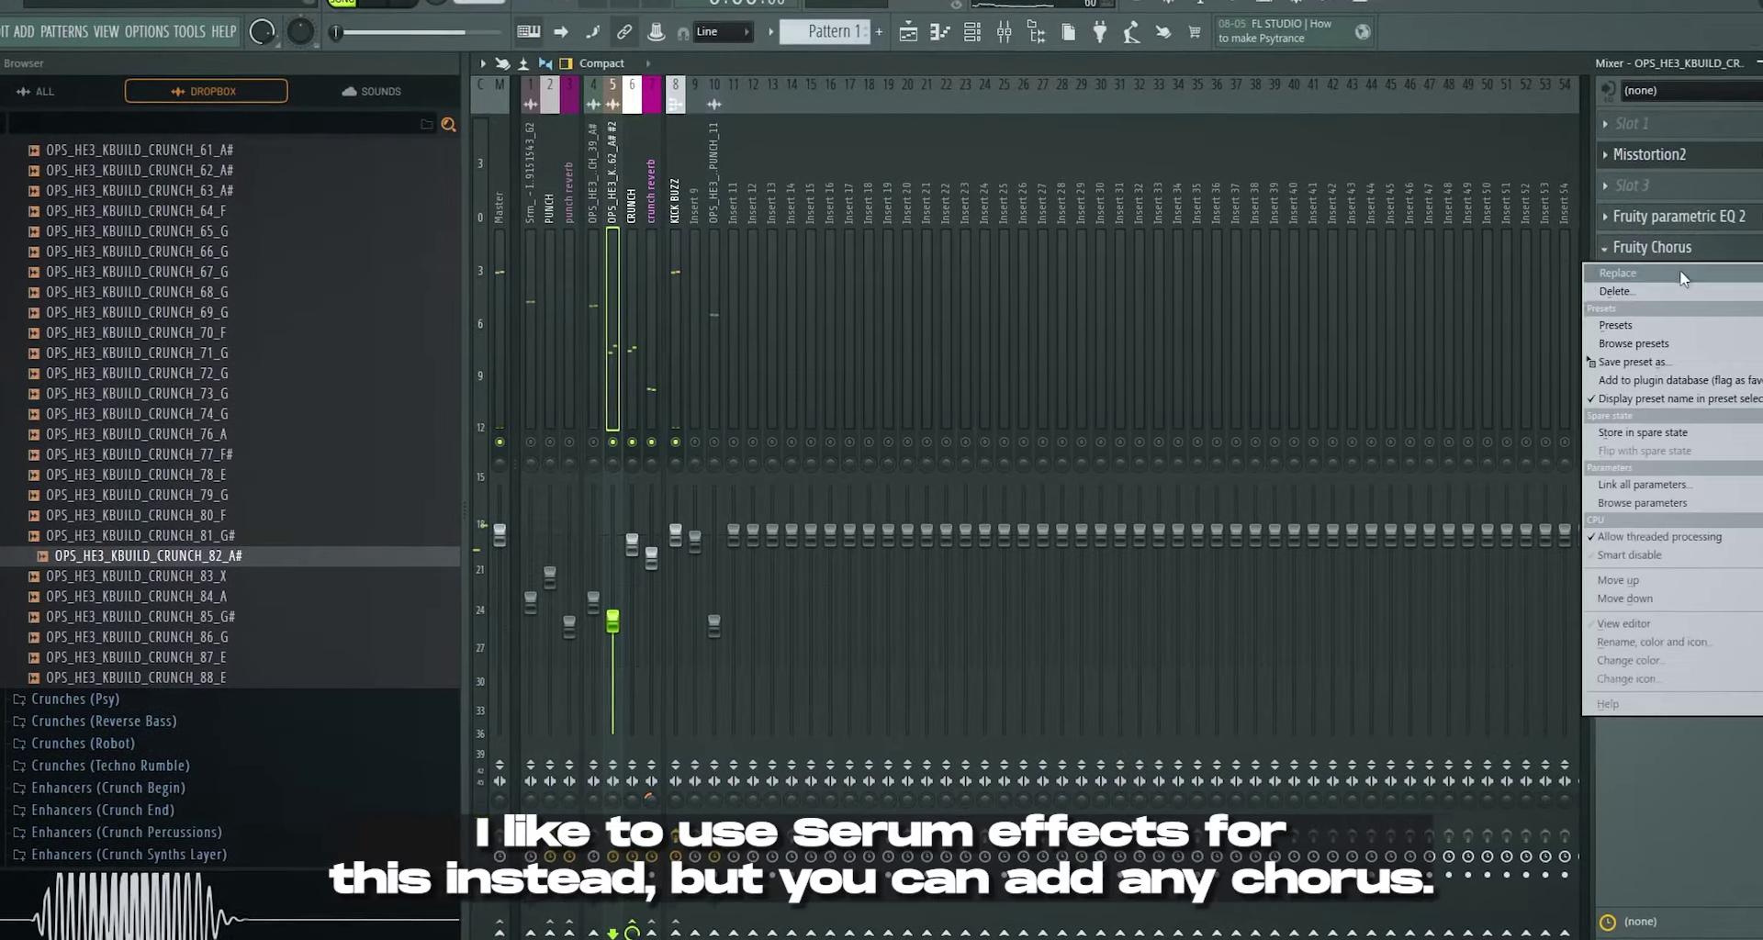
{"action": "mouse_move", "coordinate": [1671, 276]}
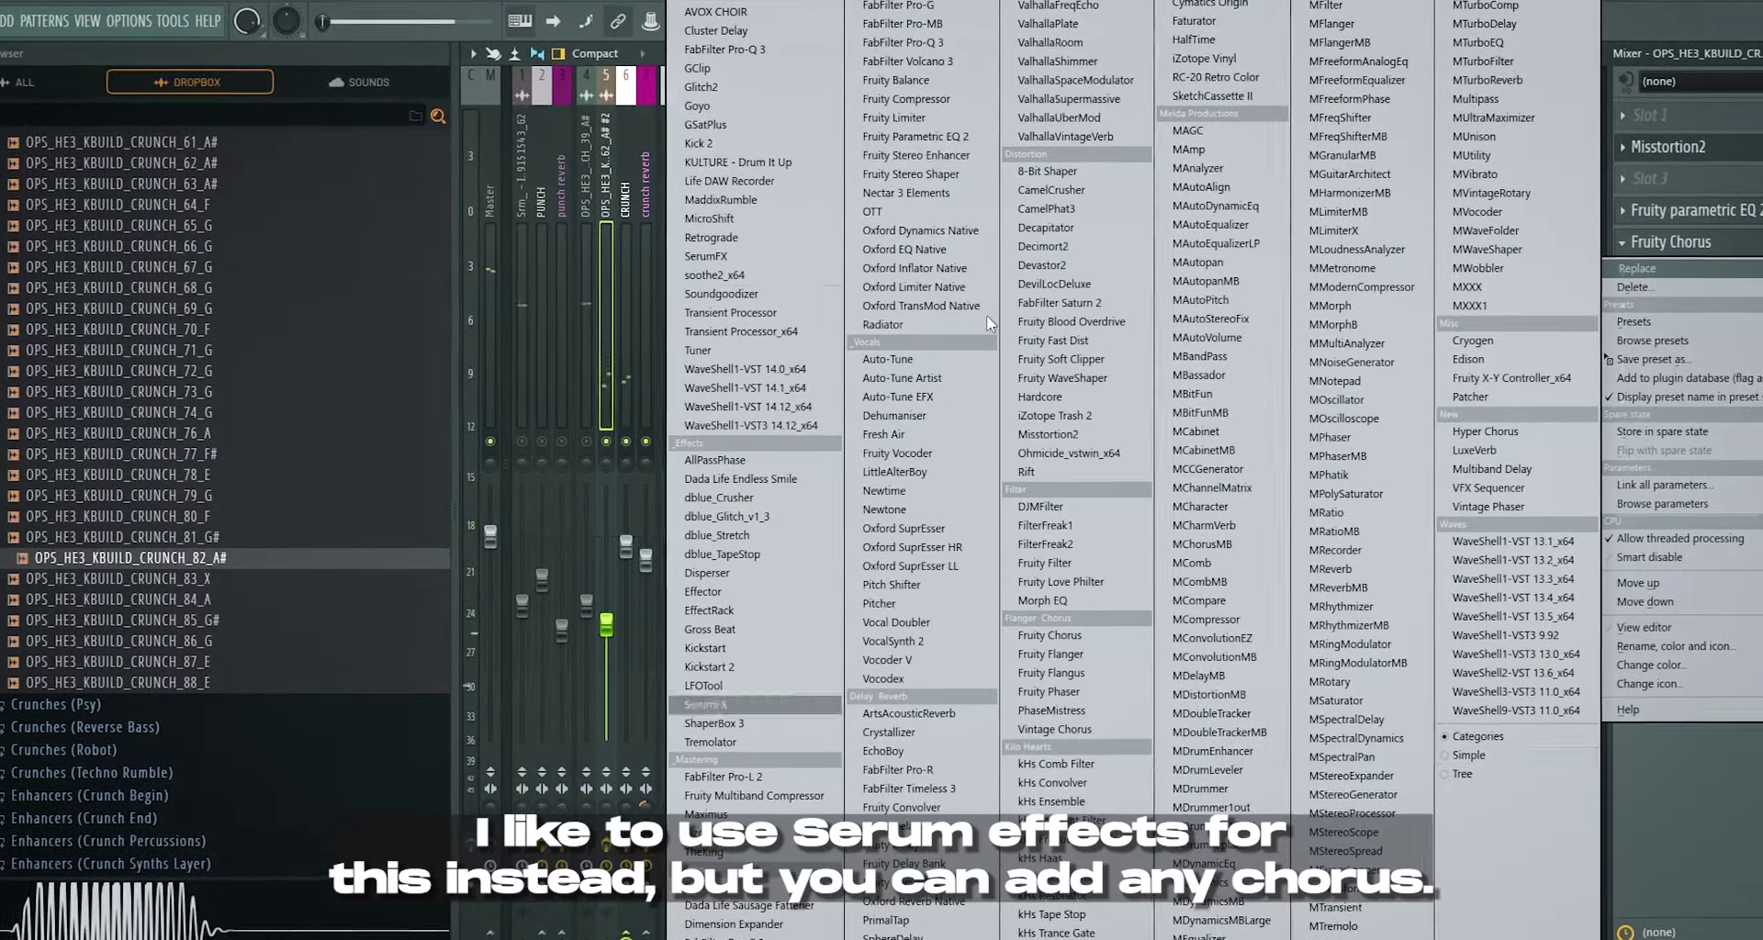
{"action": "left_click", "coordinate": [704, 705]}
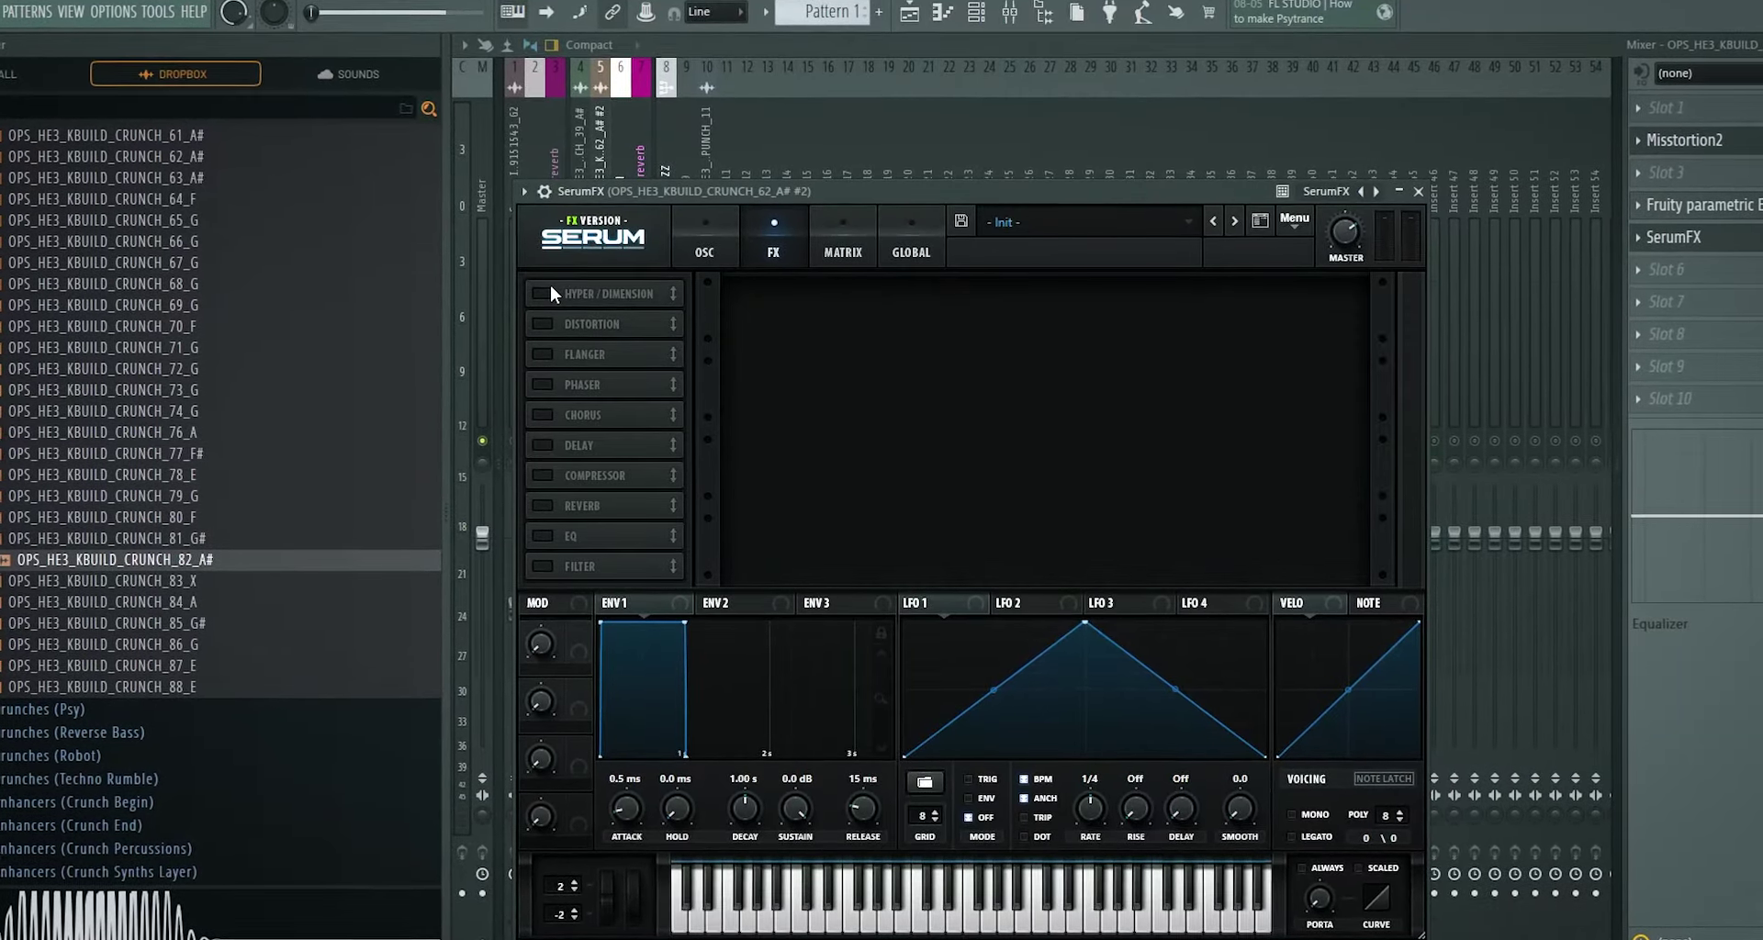
- Enable Hyper/Dimension in SerumFX and adjust its Dimension size and mix
{"action": "left_click", "coordinate": [546, 296]}
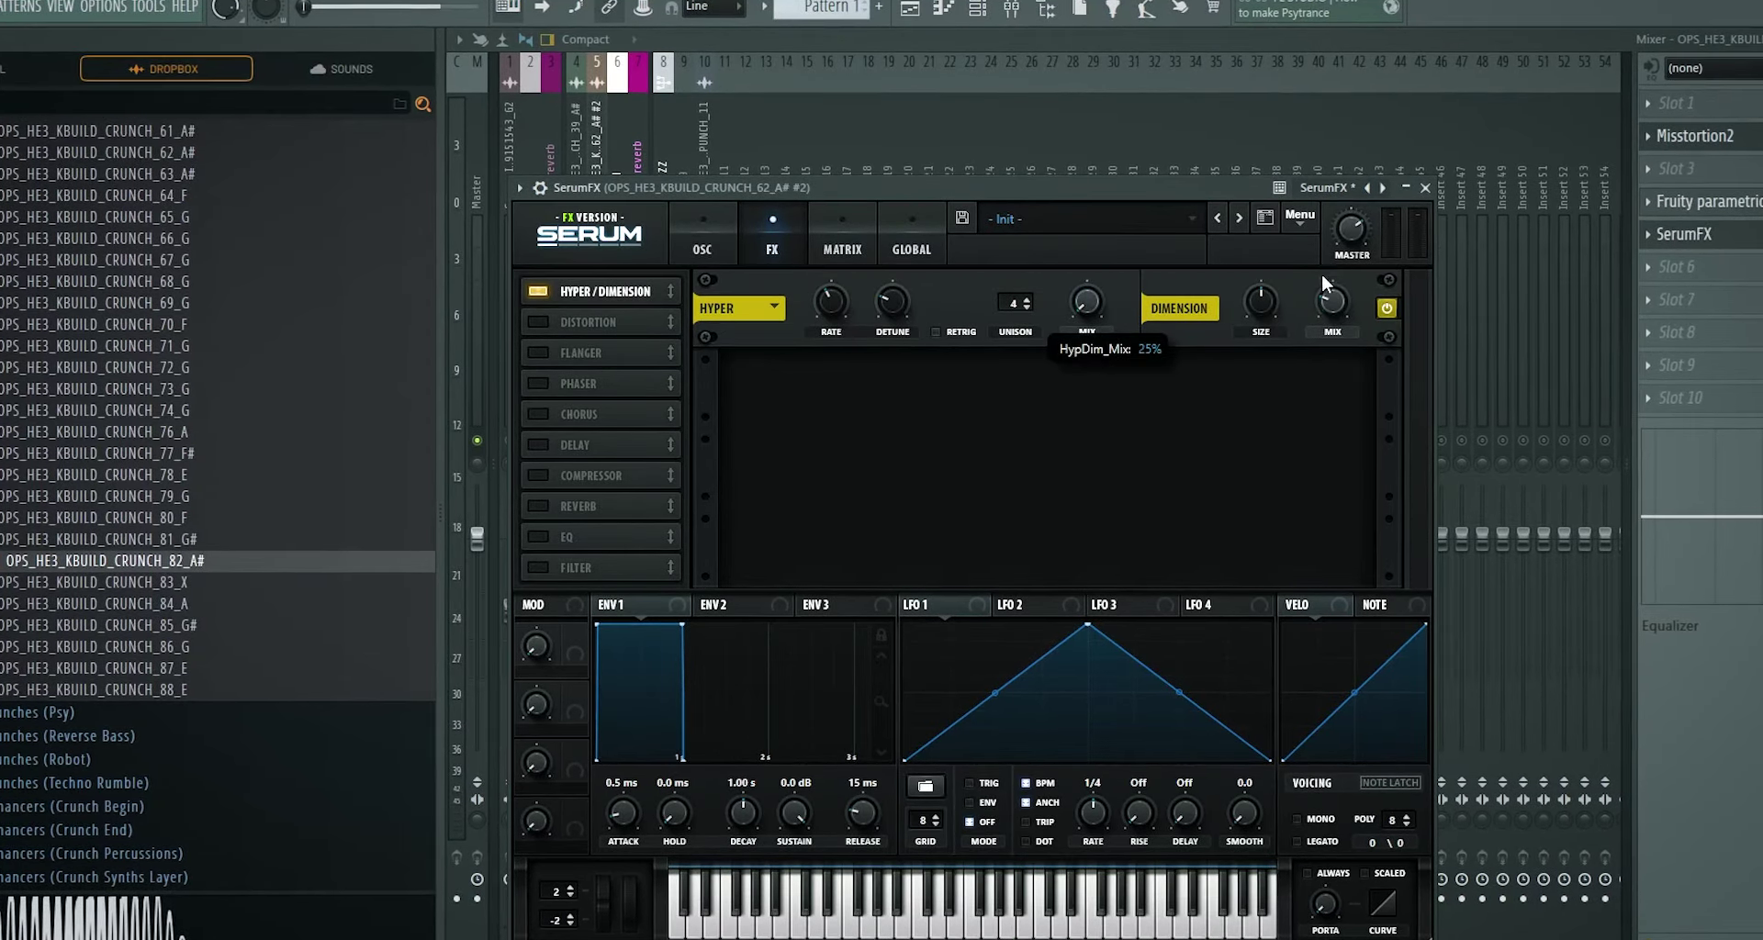
{"action": "left_click_drag", "start_coordinate": [1261, 299], "coordinate": [1261, 341]}
{"action": "left_click_drag", "start_coordinate": [1346, 301], "coordinate": [1347, 289]}
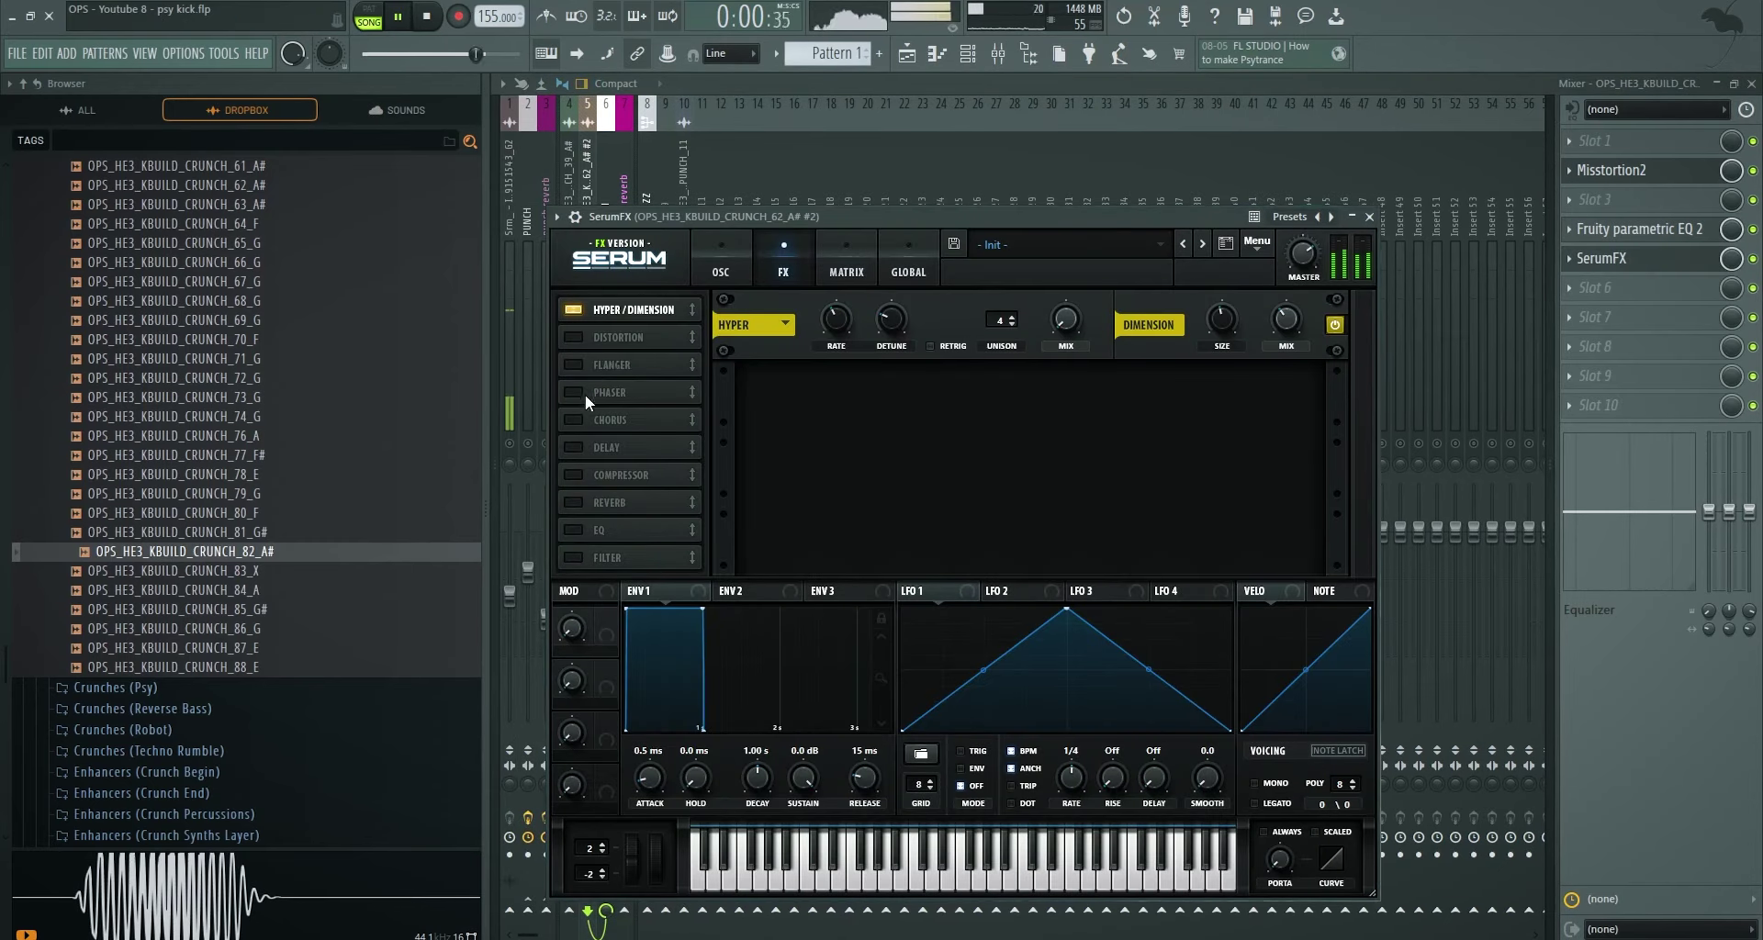
- Enable Chorus in SerumFX, raise its low-pass cutoff, adjust depth and feedback, and set its mix to 46%
{"action": "left_click", "coordinate": [659, 417]}
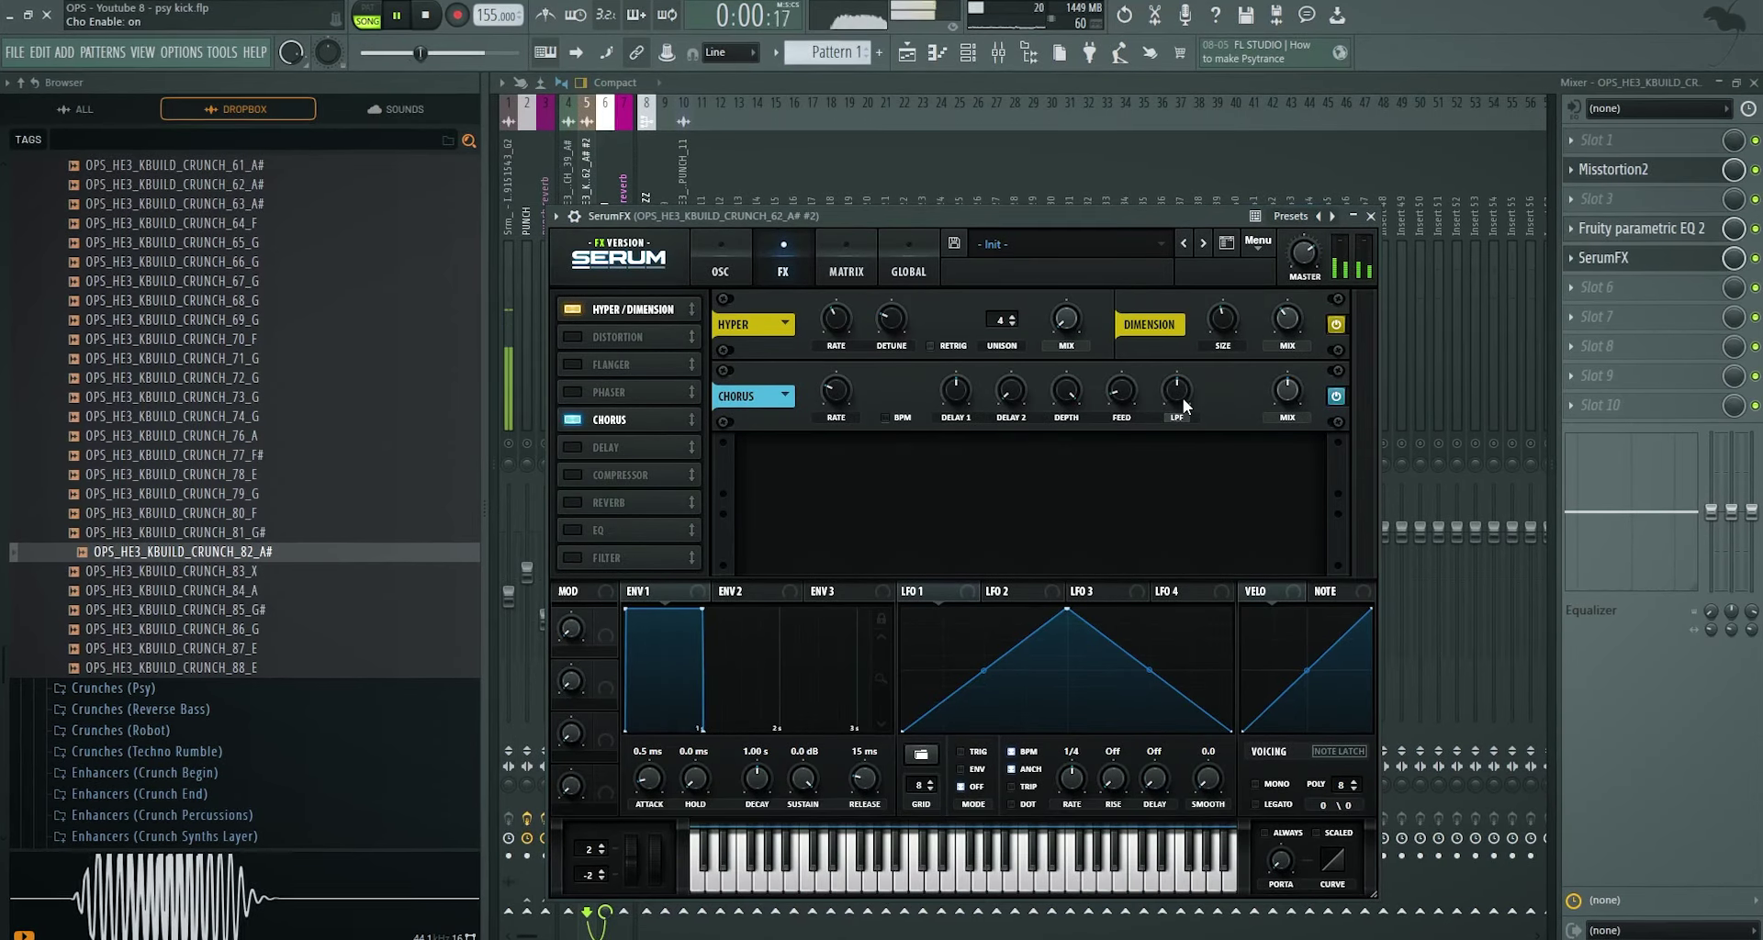
{"action": "left_click_drag", "start_coordinate": [1181, 398], "coordinate": [1179, 356]}
{"action": "left_click_drag", "start_coordinate": [1066, 393], "coordinate": [1066, 500]}
{"action": "left_click_drag", "start_coordinate": [1125, 393], "coordinate": [1129, 319]}
{"action": "left_click_drag", "start_coordinate": [1072, 393], "coordinate": [1072, 411]}
{"action": "left_click_drag", "start_coordinate": [1292, 395], "coordinate": [1291, 415]}
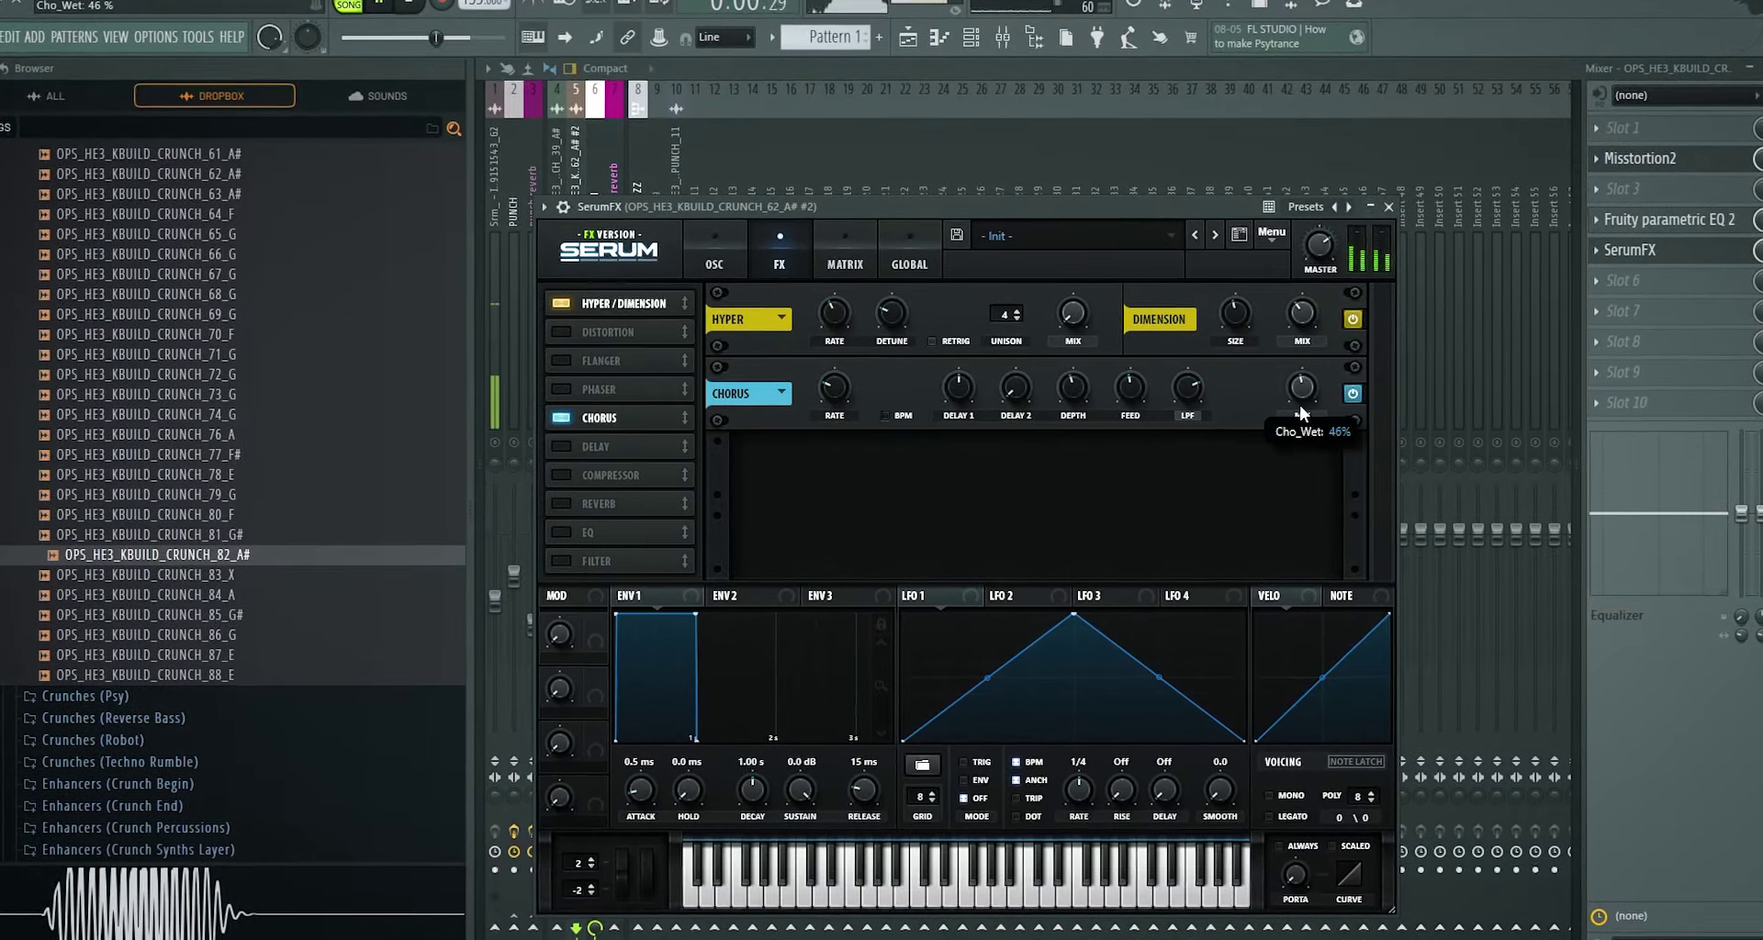
- Enable the Filter module in SerumFX, choose the Reverb filter type and adjust its cutoff
{"action": "left_click", "coordinate": [626, 560]}
{"action": "left_click", "coordinate": [839, 470]}
{"action": "mouse_move", "coordinate": [855, 561]}
{"action": "left_click", "coordinate": [995, 276]}
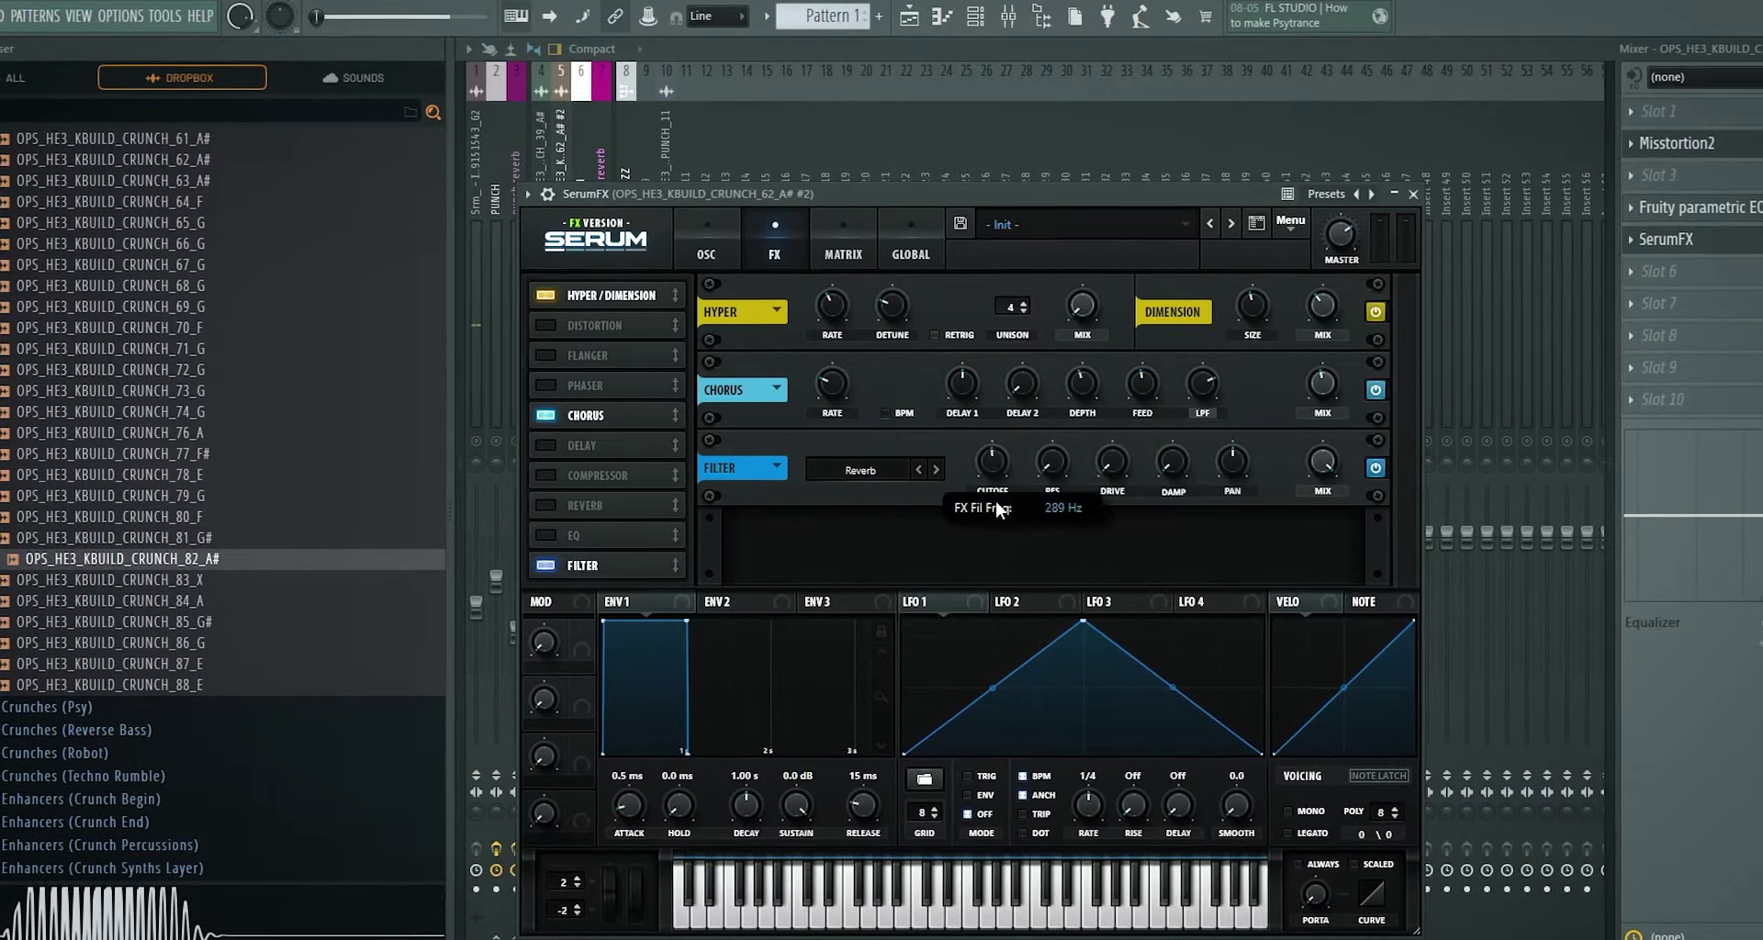
{"action": "left_click_drag", "start_coordinate": [994, 508], "coordinate": [994, 533]}
- Use the Combs filter type with raised damp and adjusted pan and cutoff, and lower the filter mix
{"action": "left_click_drag", "start_coordinate": [1173, 462], "coordinate": [1175, 349]}
{"action": "left_click_drag", "start_coordinate": [1231, 463], "coordinate": [1244, 400]}
{"action": "left_click_drag", "start_coordinate": [1245, 462], "coordinate": [1249, 510]}
{"action": "left_click_drag", "start_coordinate": [1003, 477], "coordinate": [1003, 495]}
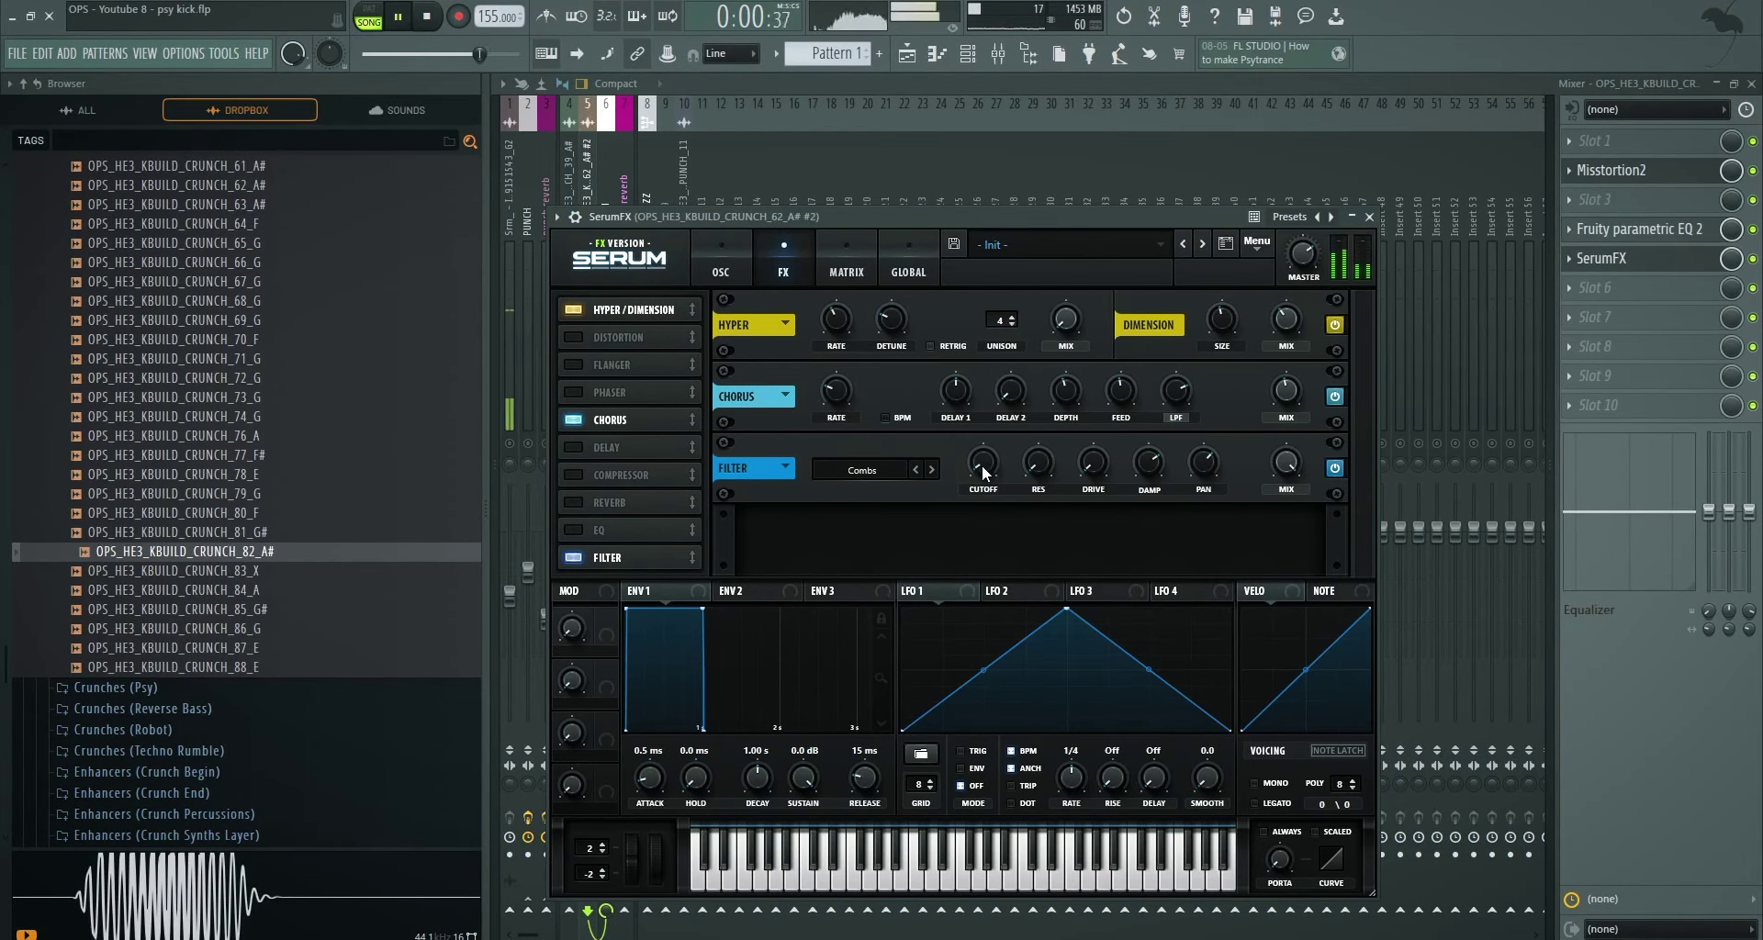
{"action": "left_click_drag", "start_coordinate": [983, 465], "coordinate": [982, 446]}
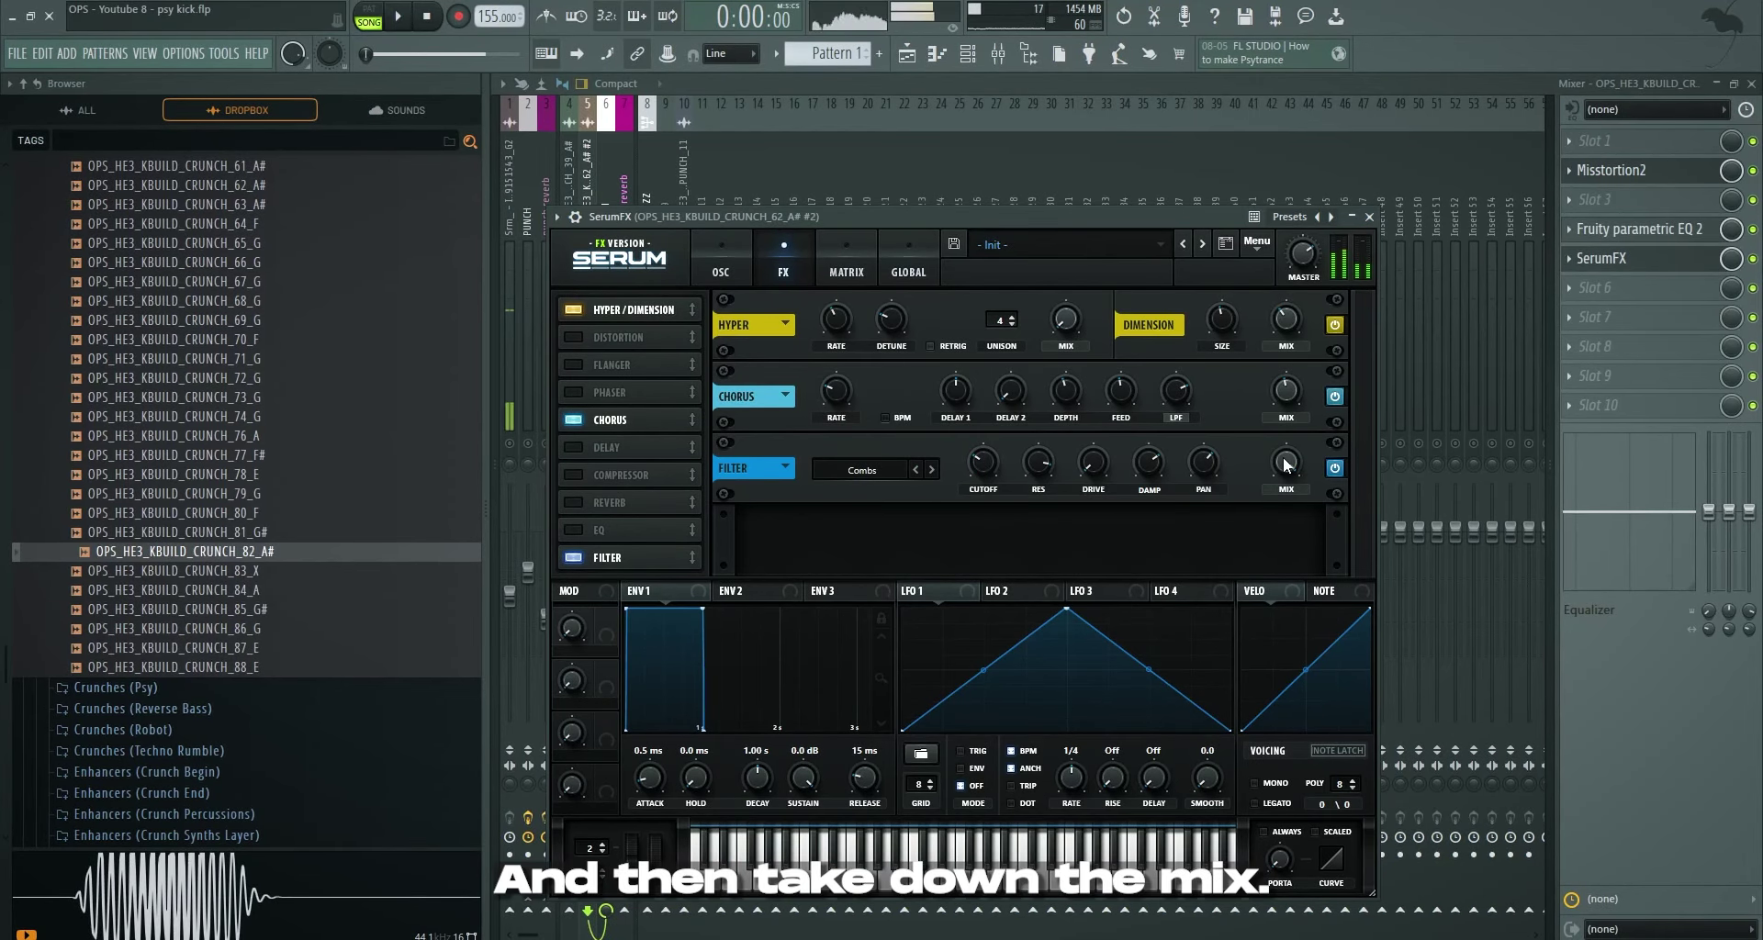
{"action": "left_click_drag", "start_coordinate": [1286, 465], "coordinate": [1284, 521]}
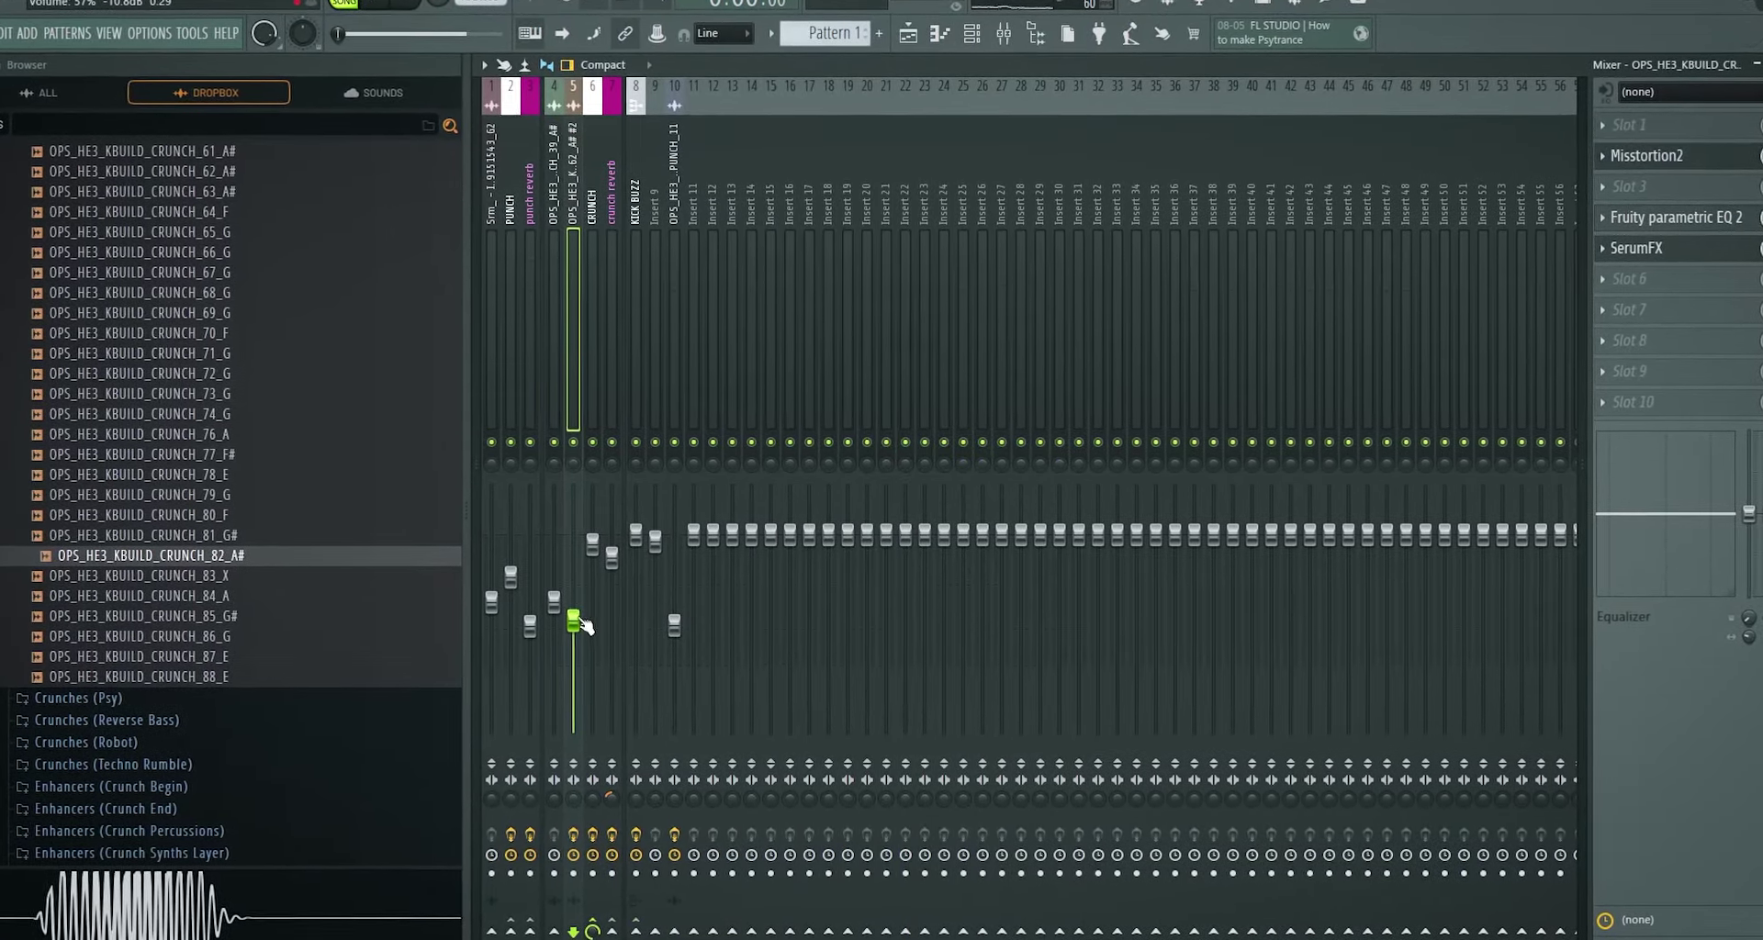
- Lower the stretched crunch insert's volume slightly and audition the full kick from the playlist
{"action": "mouse_move", "coordinate": [575, 620]}
{"action": "left_mouse_down"}
{"action": "mouse_move", "coordinate": [575, 597]}
{"action": "mouse_move", "coordinate": [574, 628]}
{"action": "left_mouse_up"}
{"action": "key", "text": "space"}
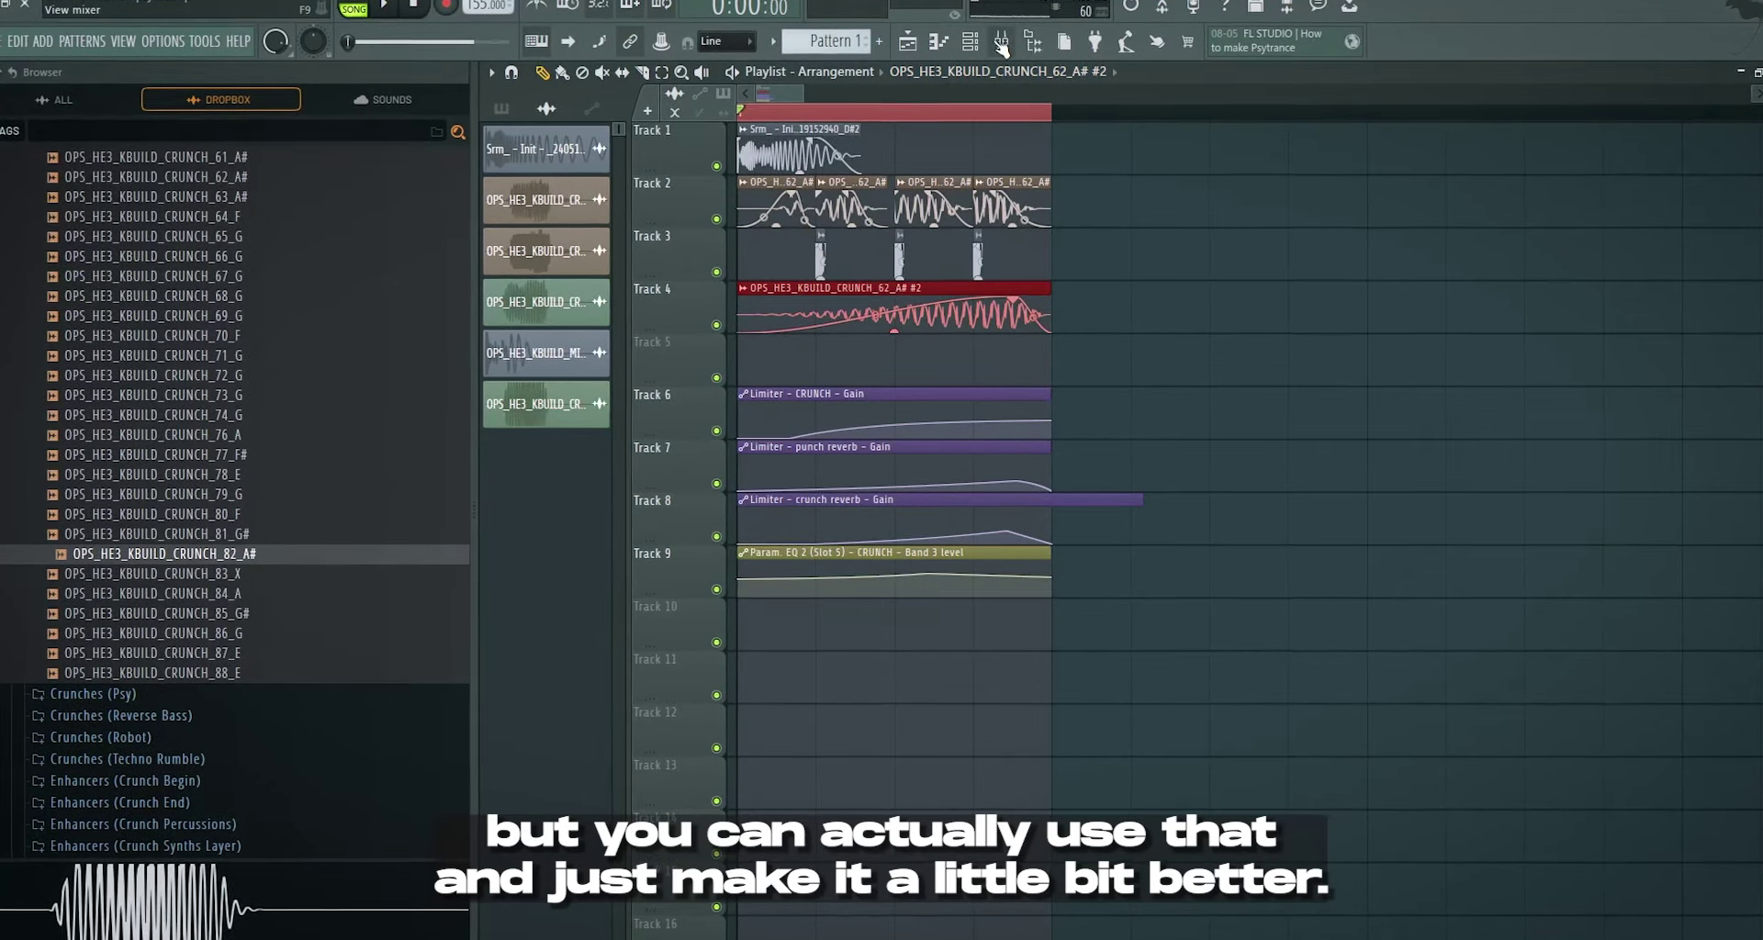
{"action": "key", "text": "space"}
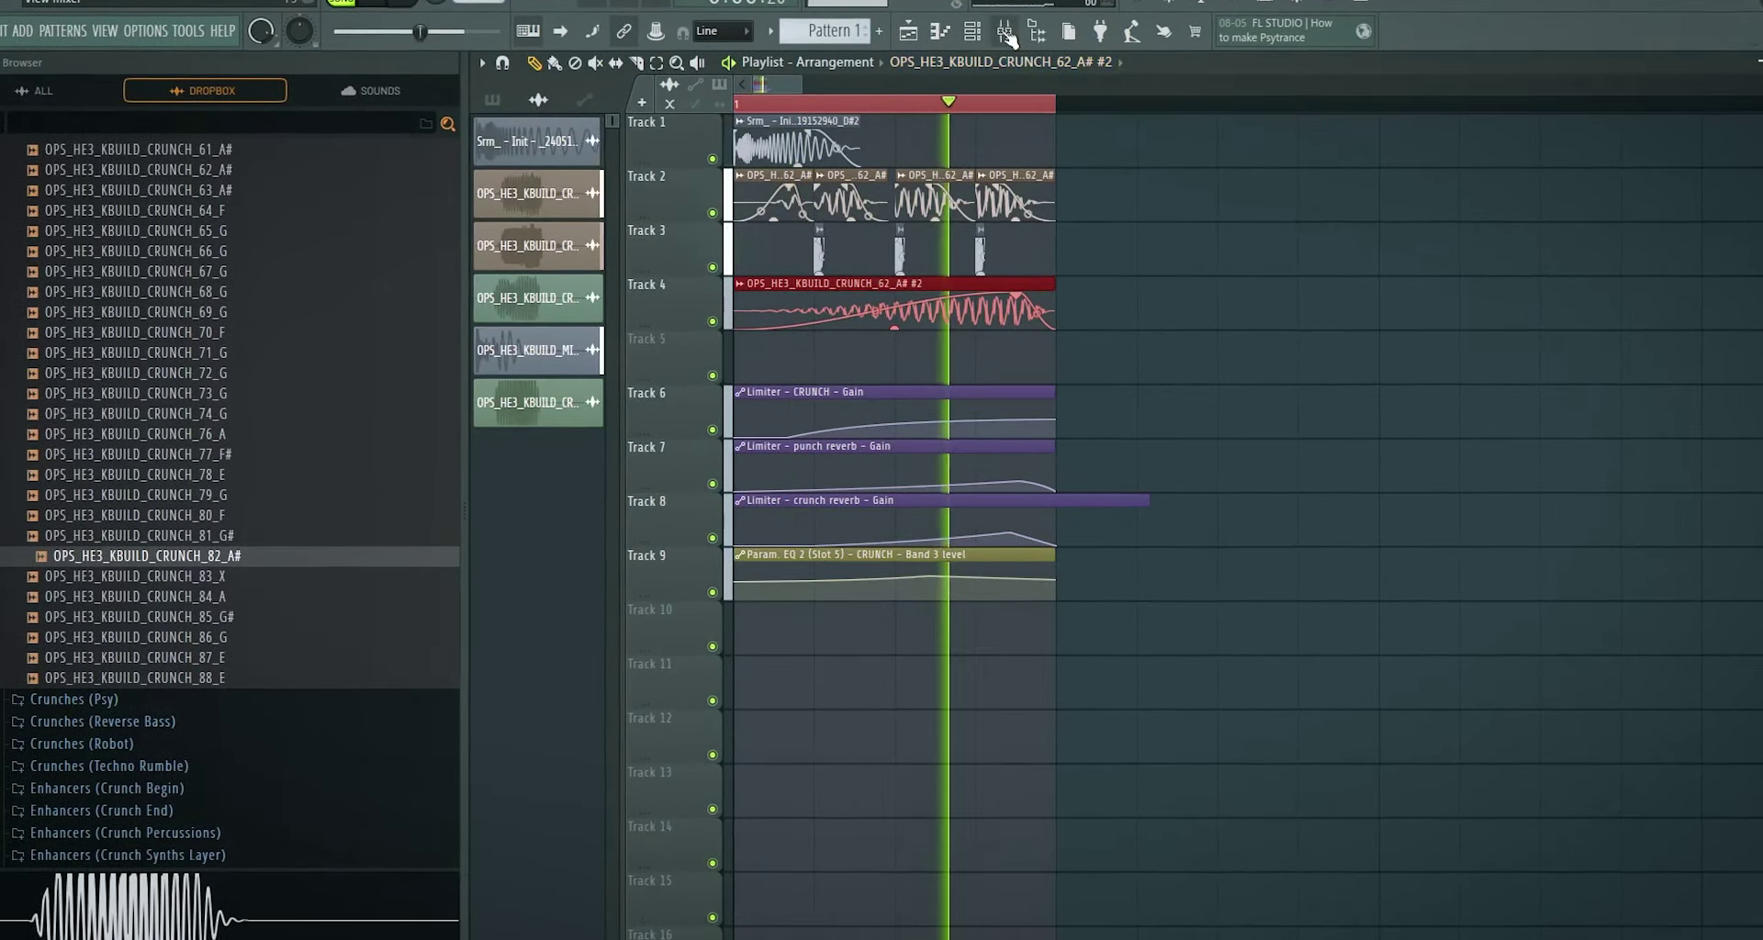
- Render the full kick to an audio clip on Track 1 after the original layers and audition it
{"action": "key", "text": "ctrl+a"}
{"action": "key", "text": "ctrl+Return"}
{"action": "key", "text": "F9"}
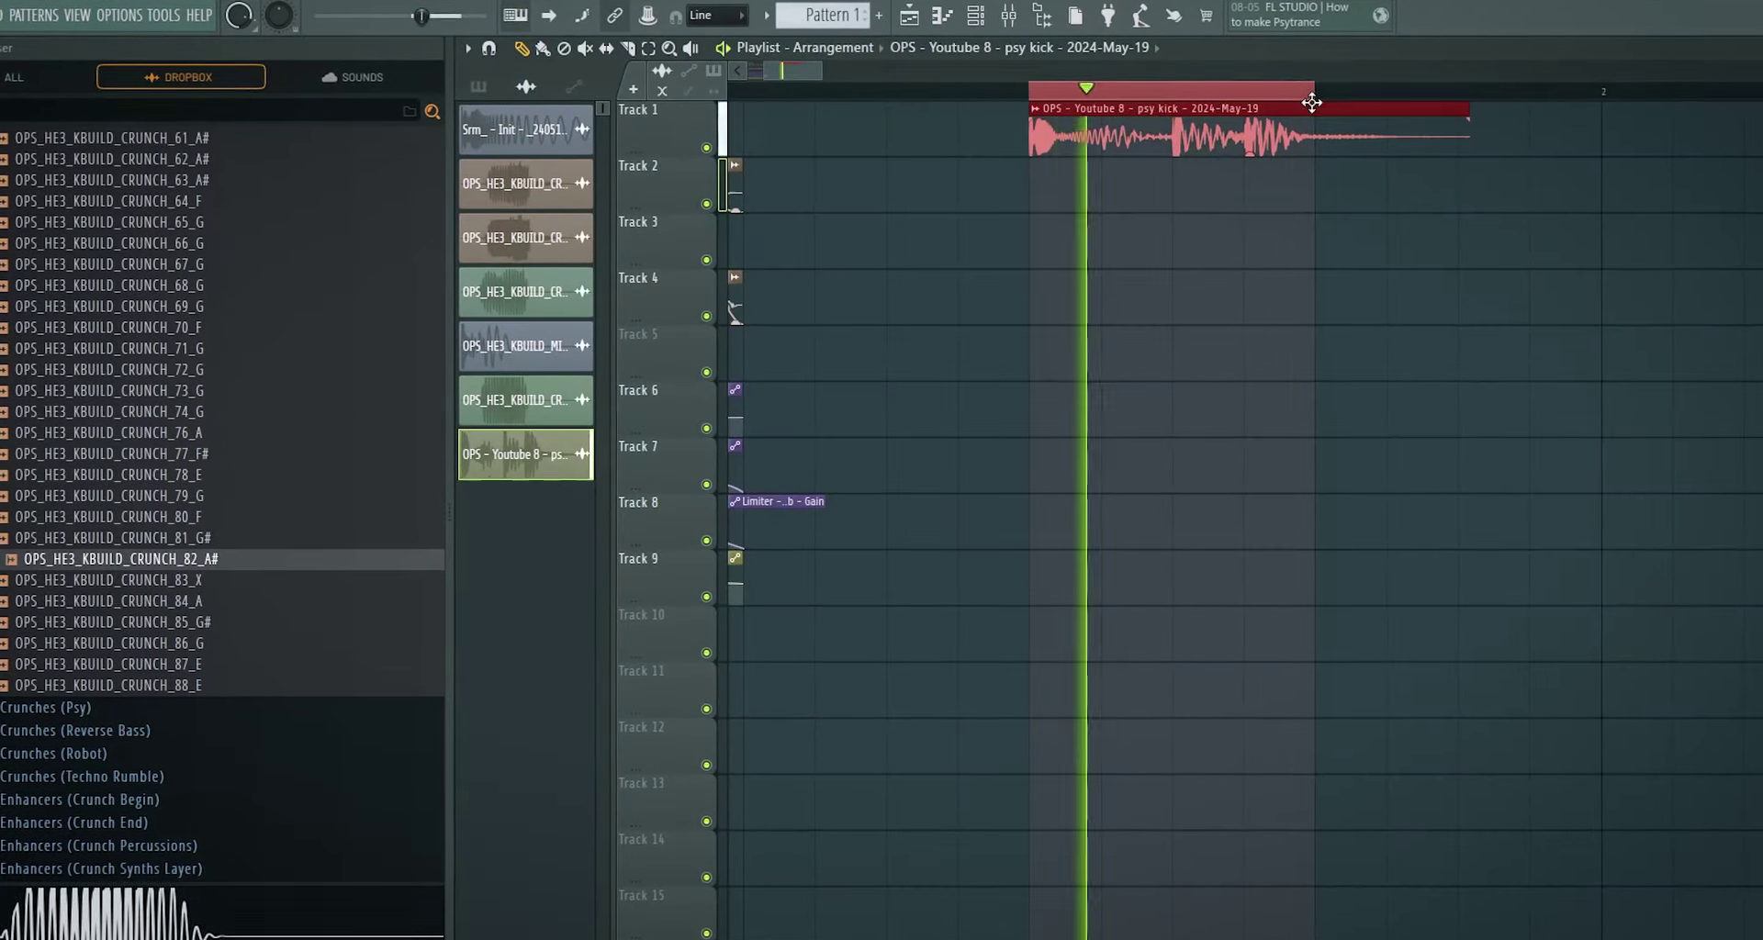
{"action": "scroll", "coordinate": [1117, 135], "scroll_direction": "down", "scroll_amount": 3}
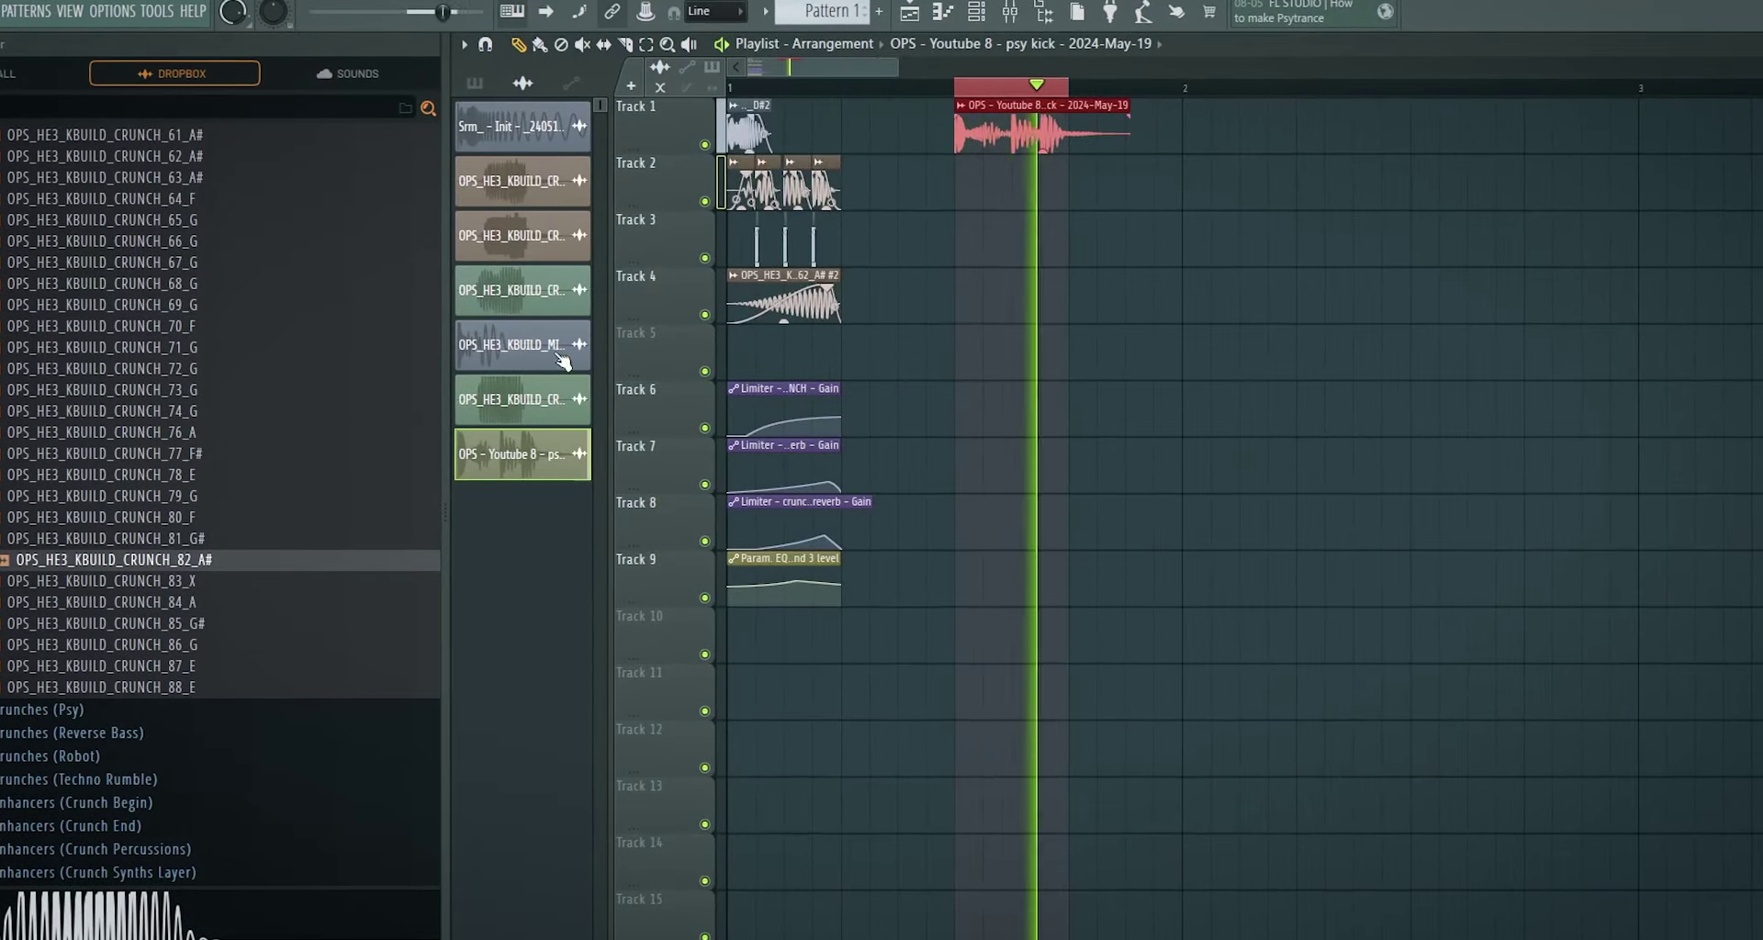
{"action": "scroll", "coordinate": [1050, 91], "scroll_direction": "up", "scroll_amount": 3}
{"action": "key", "text": "space"}
{"action": "left_click_drag", "start_coordinate": [1068, 88], "coordinate": [727, 87]}
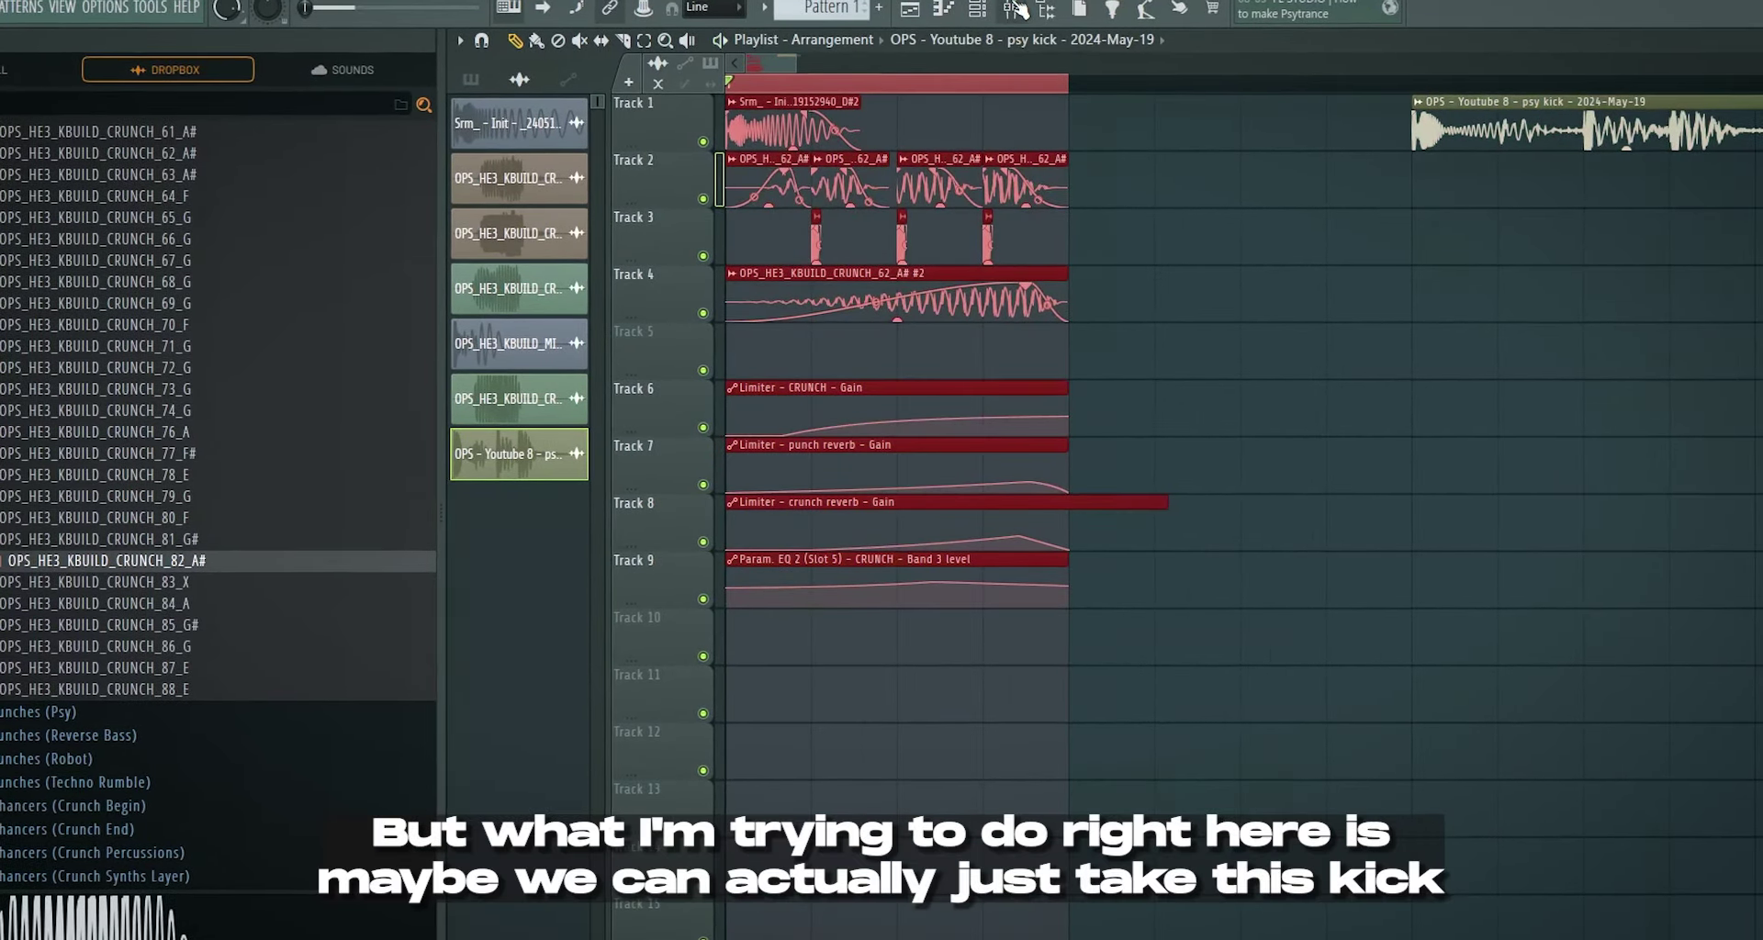
- Route the rendered kick's channel to mixer Insert 18
{"action": "left_click", "coordinate": [1012, 11]}
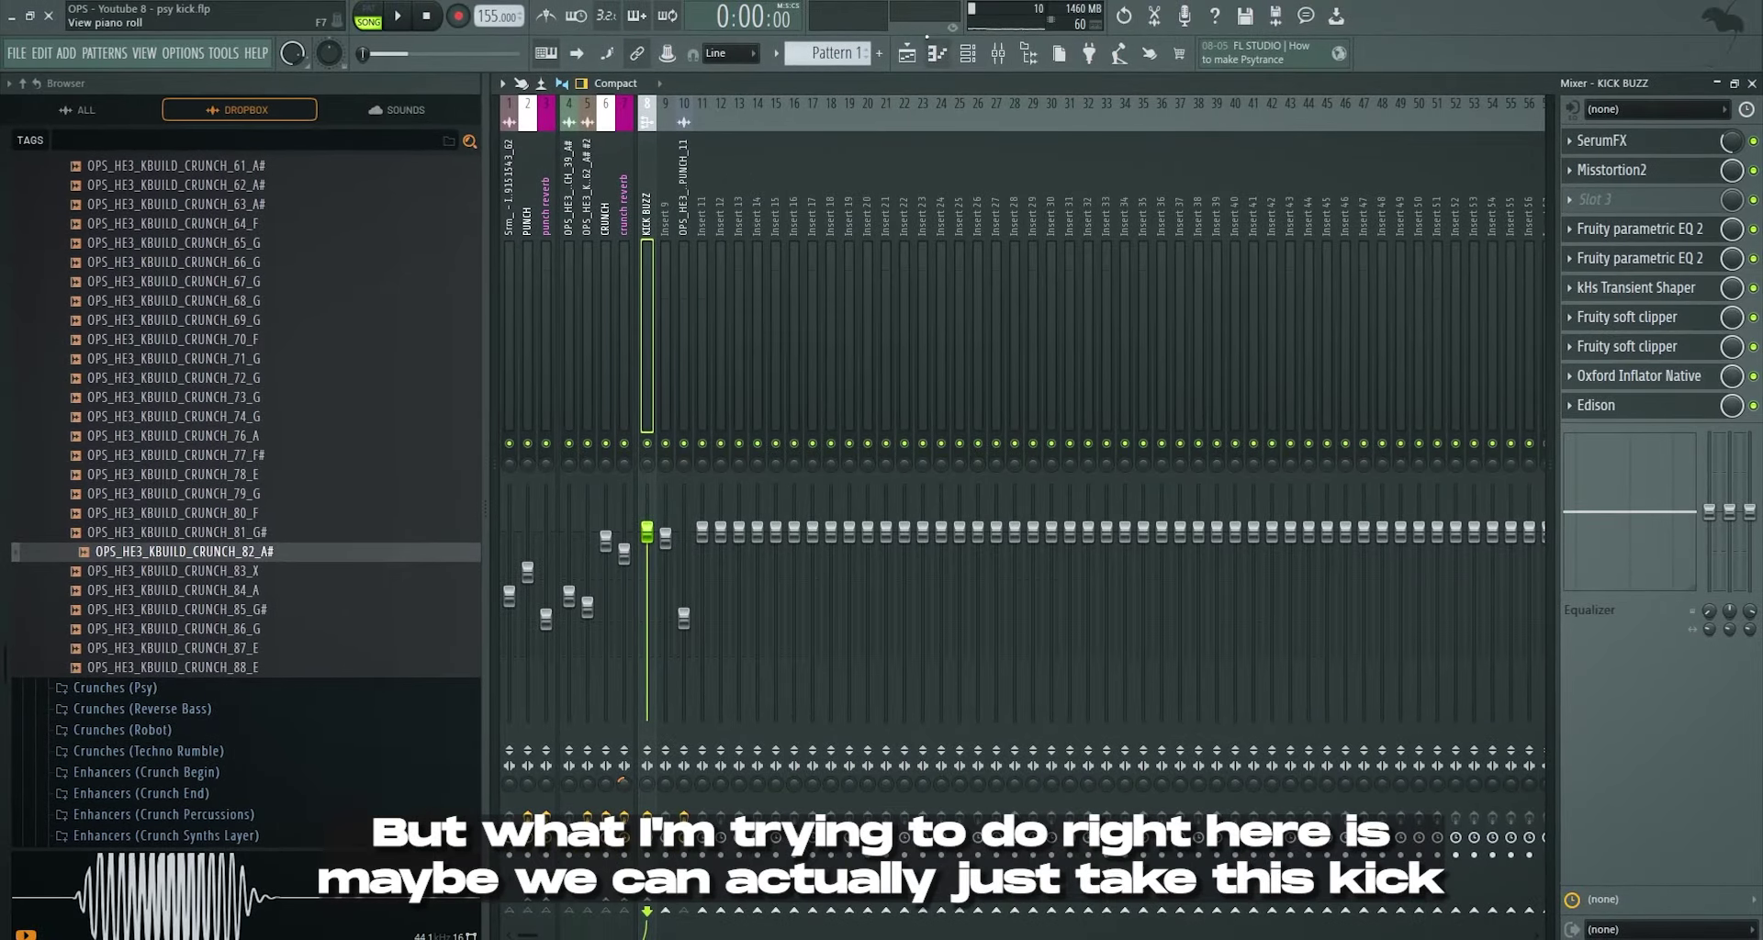
{"action": "left_click", "coordinate": [910, 8]}
{"action": "scroll", "coordinate": [909, 130], "scroll_direction": "down", "scroll_amount": 3}
{"action": "key", "text": "ctrl+d"}
{"action": "key", "text": "F9"}
{"action": "right_click", "coordinate": [831, 165]}
{"action": "left_click", "coordinate": [1102, 302]}
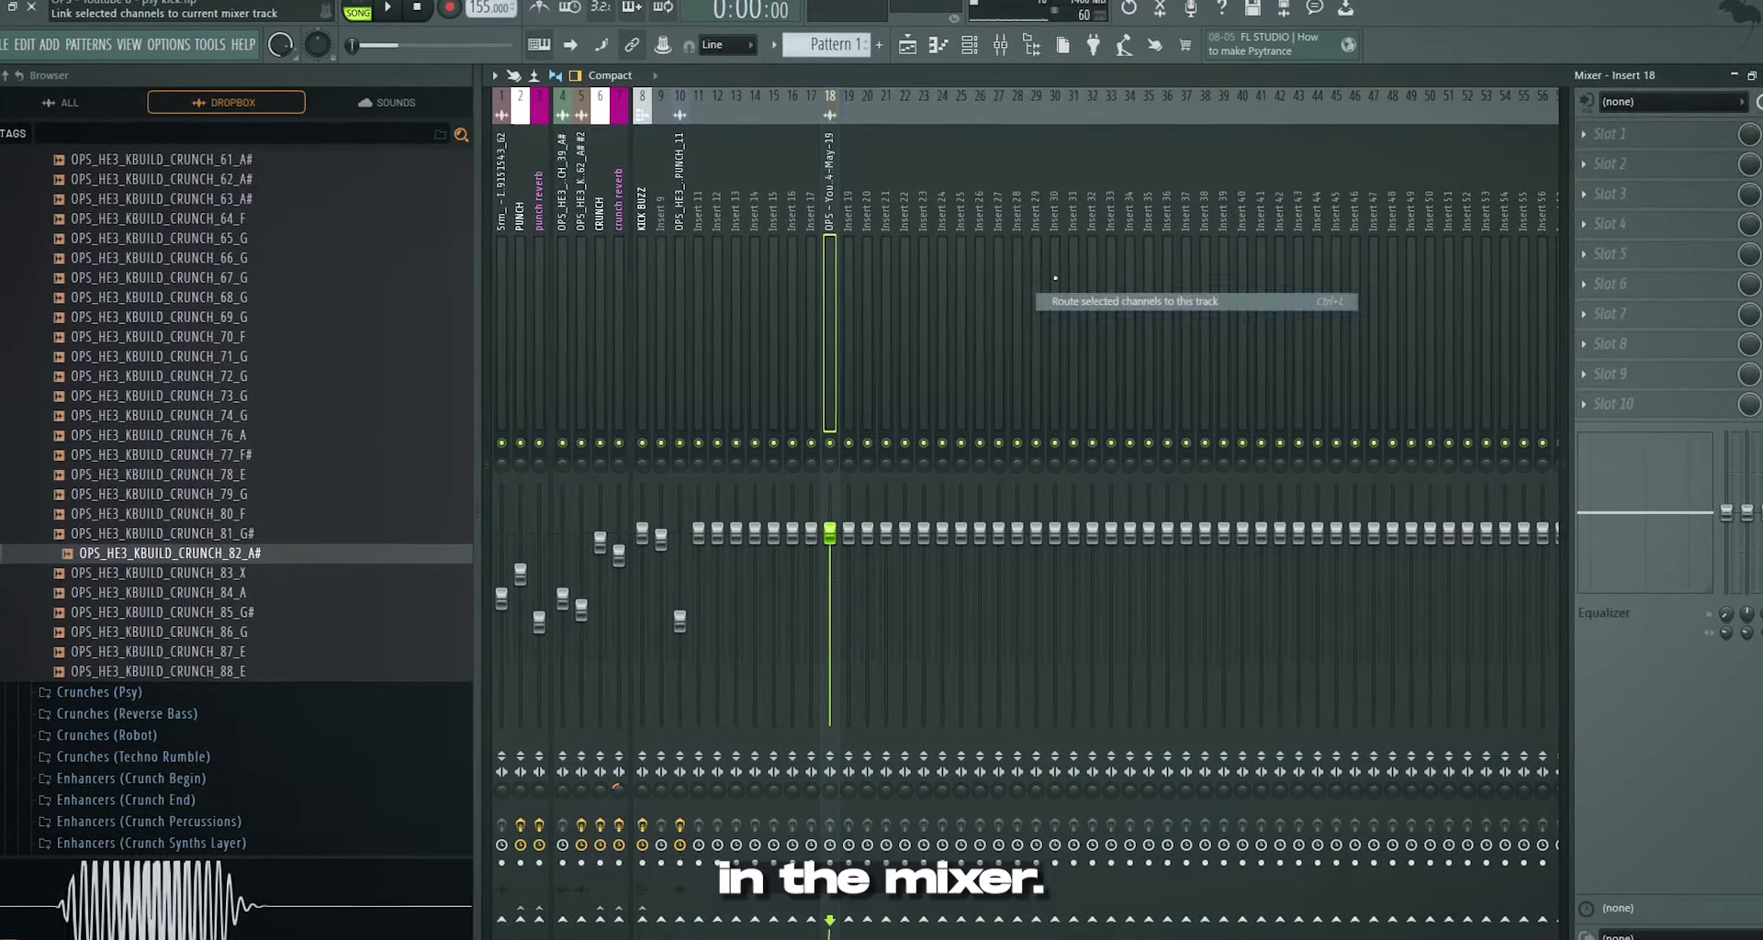
- Play the rendered kick in a loop and add Fruity parametric EQ 2 to slot 2 of its insert
{"action": "key", "text": "F9"}
{"action": "left_click_drag", "start_coordinate": [985, 120], "coordinate": [1108, 119]}
{"action": "key", "text": "space"}
{"action": "left_click", "coordinate": [1004, 29]}
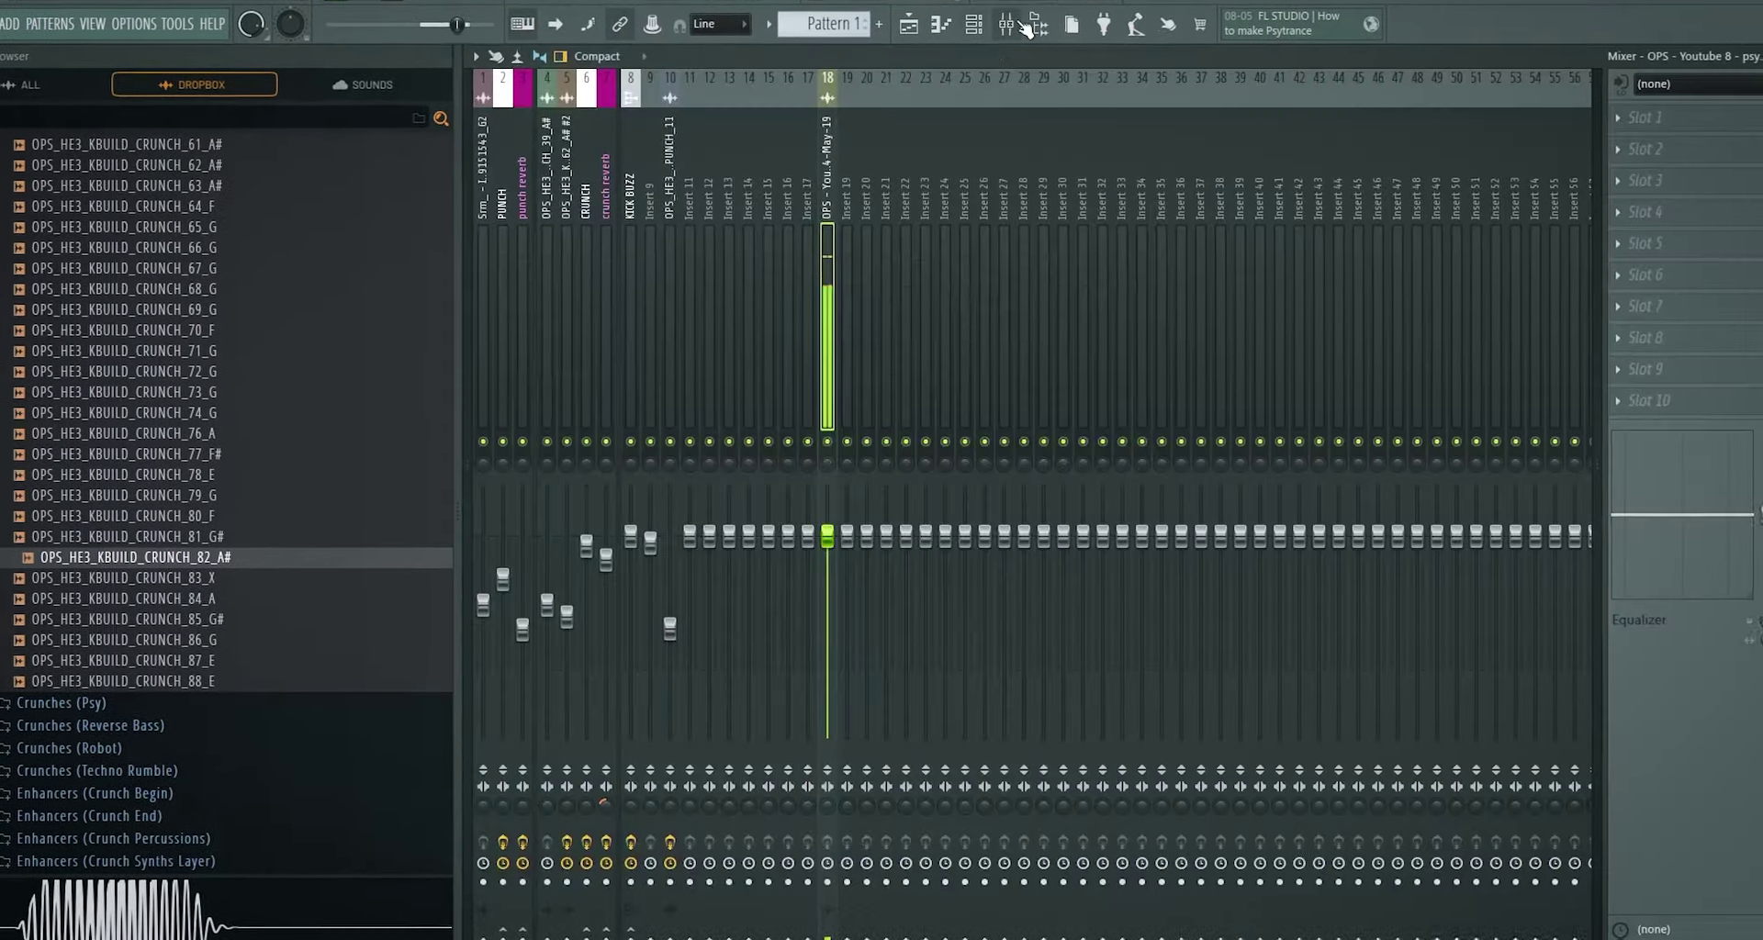
{"action": "left_click", "coordinate": [1639, 154]}
{"action": "mouse_move", "coordinate": [1660, 300]}
{"action": "left_click", "coordinate": [949, 144]}
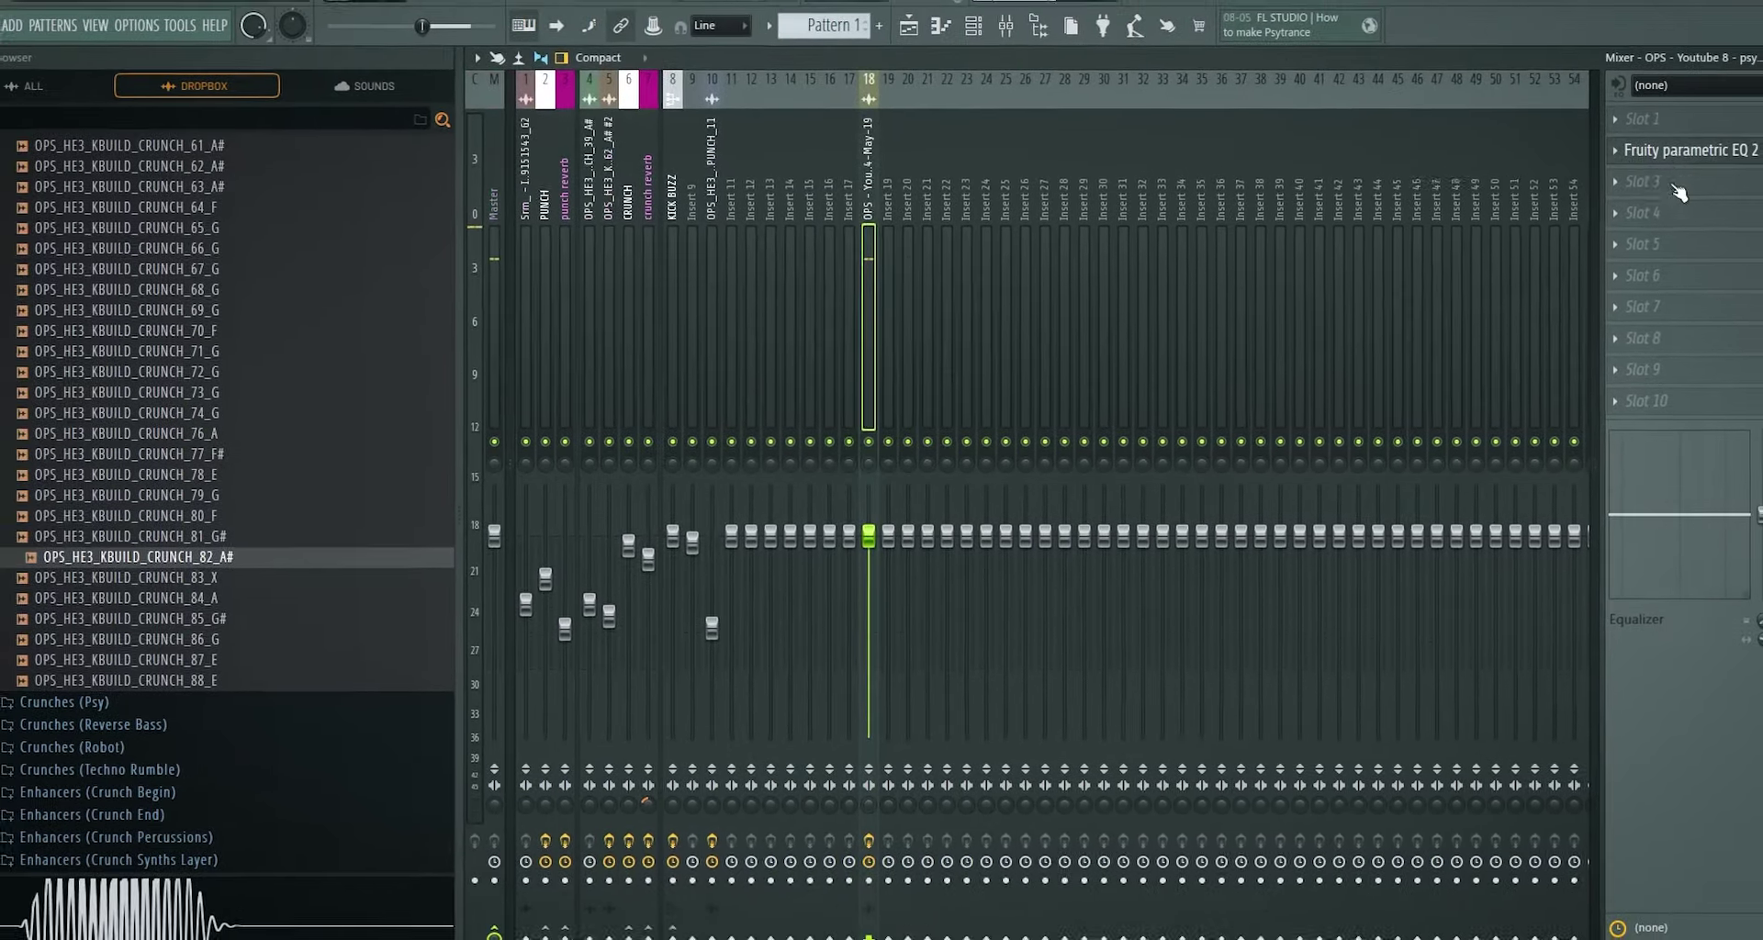
- Add Oxford Inflator Native to slot 4 of the rendered kick's insert and check it alongside the parametric EQ
{"action": "left_click", "coordinate": [1668, 204]}
{"action": "mouse_move", "coordinate": [1668, 231]}
{"action": "left_click", "coordinate": [972, 285]}
{"action": "left_click", "coordinate": [1641, 228]}
{"action": "left_click_drag", "start_coordinate": [615, 195], "coordinate": [1001, 231]}
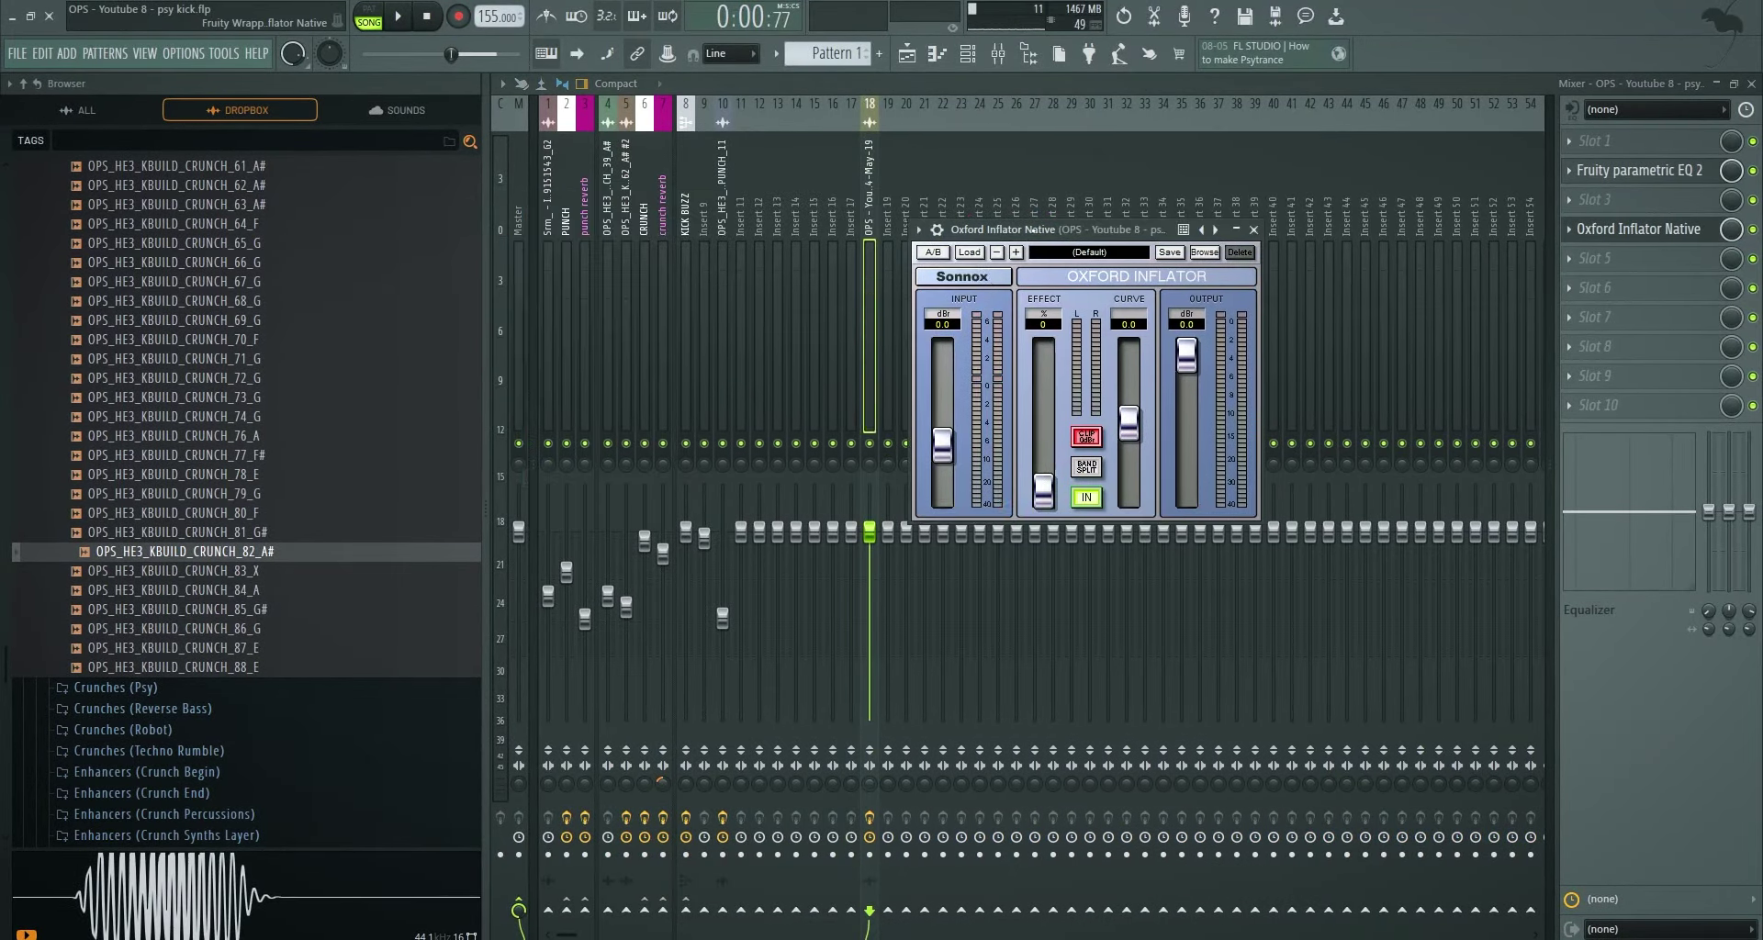
{"action": "left_click", "coordinate": [1643, 229]}
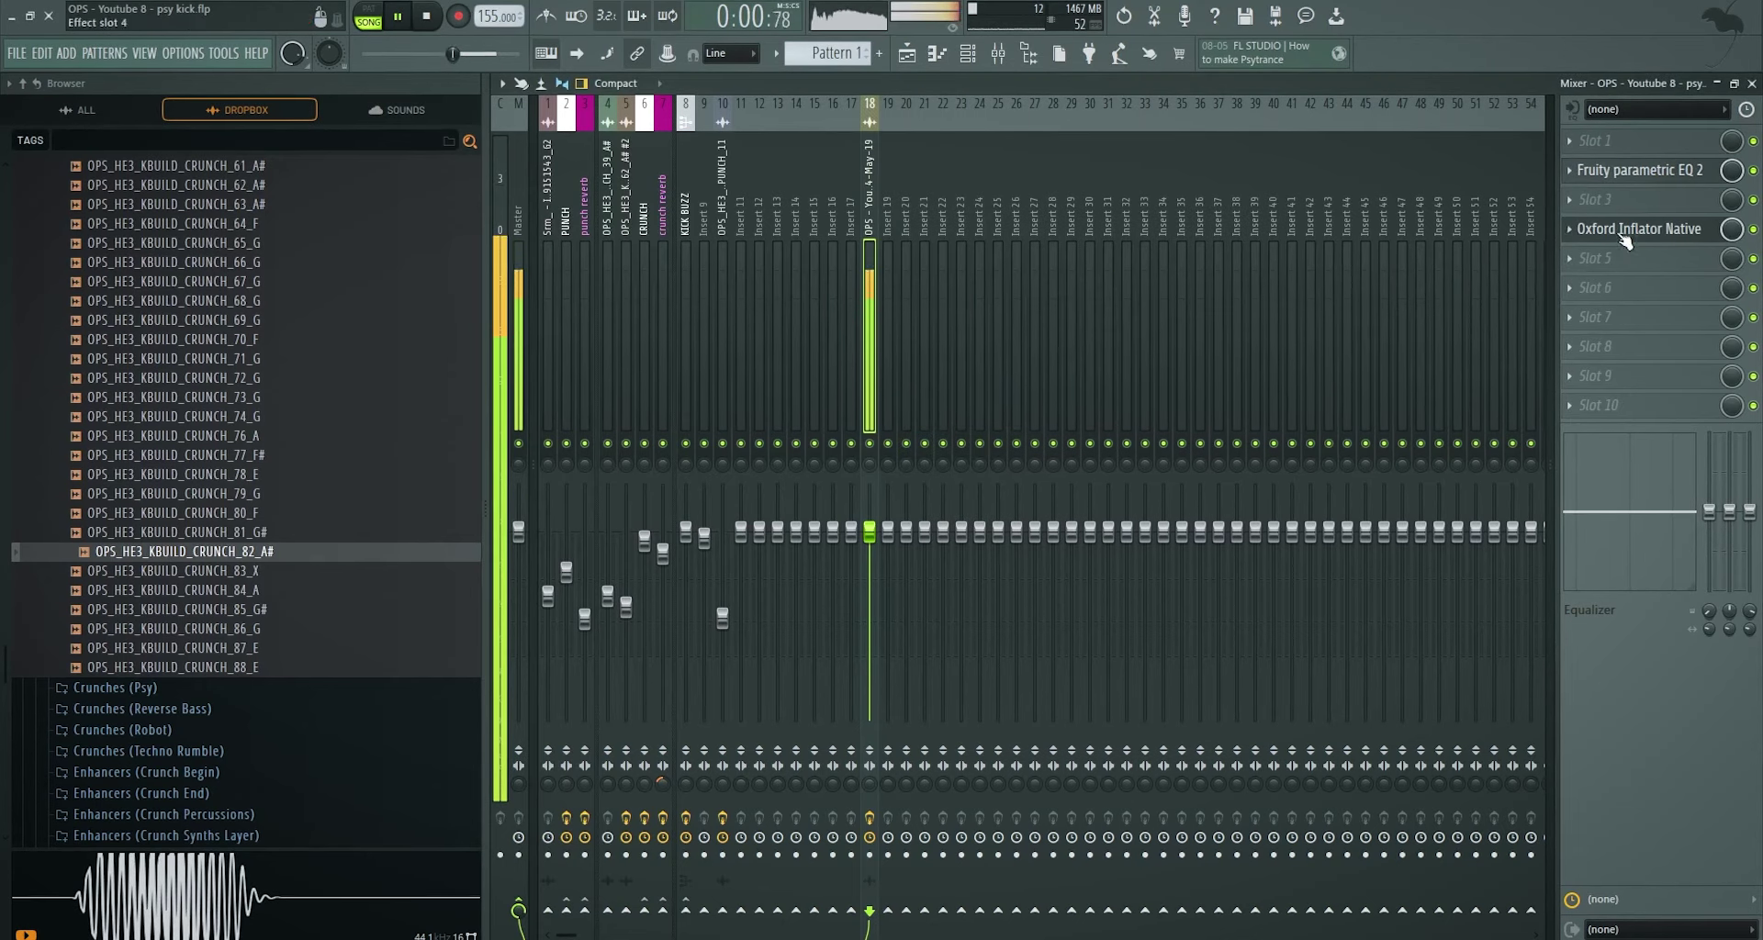
{"action": "left_click", "coordinate": [1644, 170]}
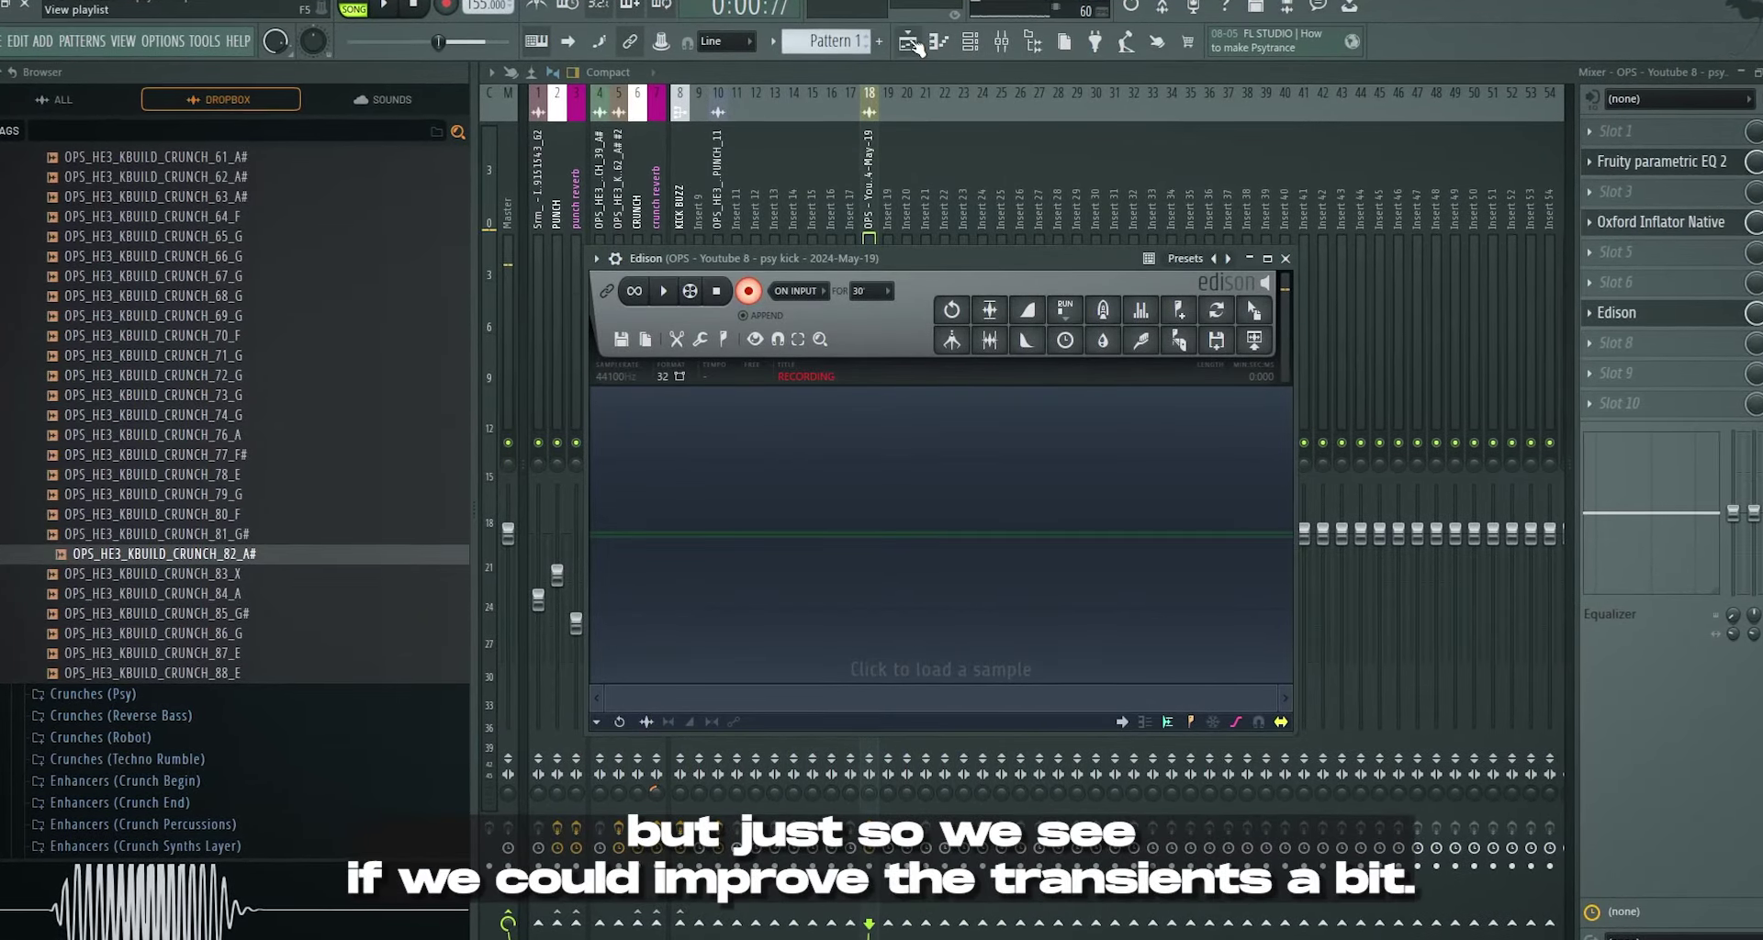
- Record the processed kick from its insert into Edison, using On Input recording
{"action": "left_click", "coordinate": [909, 42]}
{"action": "key", "text": "F9"}
{"action": "left_click", "coordinate": [1695, 317]}
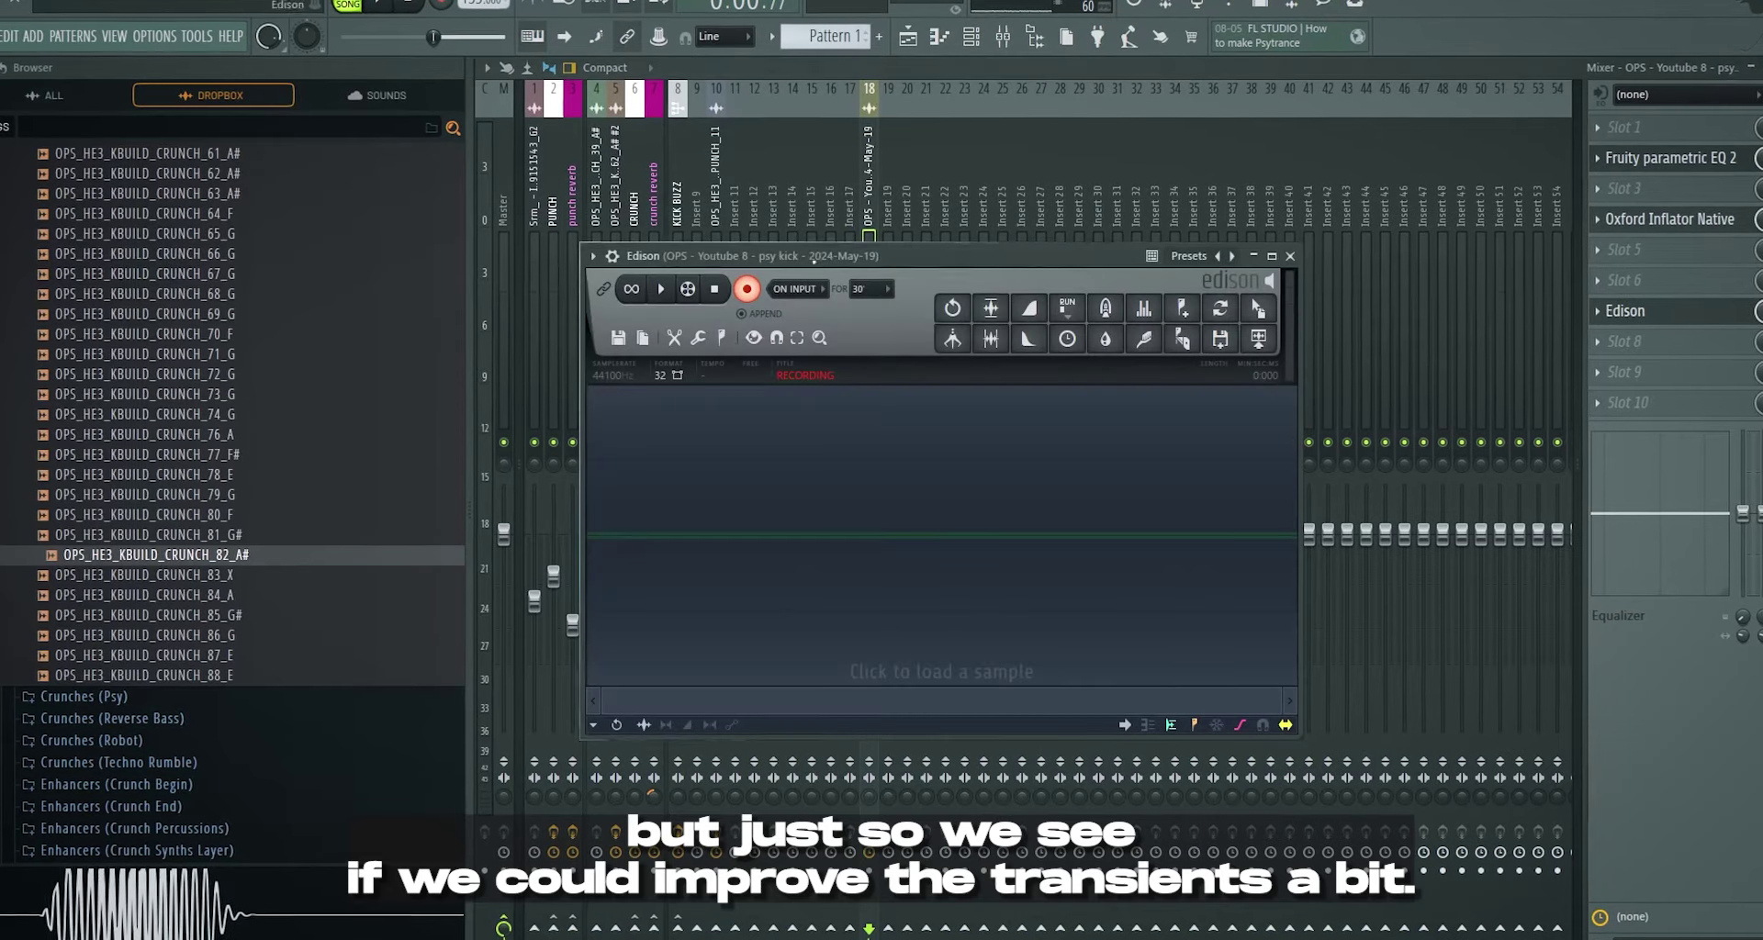
{"action": "left_click", "coordinate": [382, 4]}
{"action": "left_click", "coordinate": [401, 6]}
{"action": "left_click", "coordinate": [746, 288]}
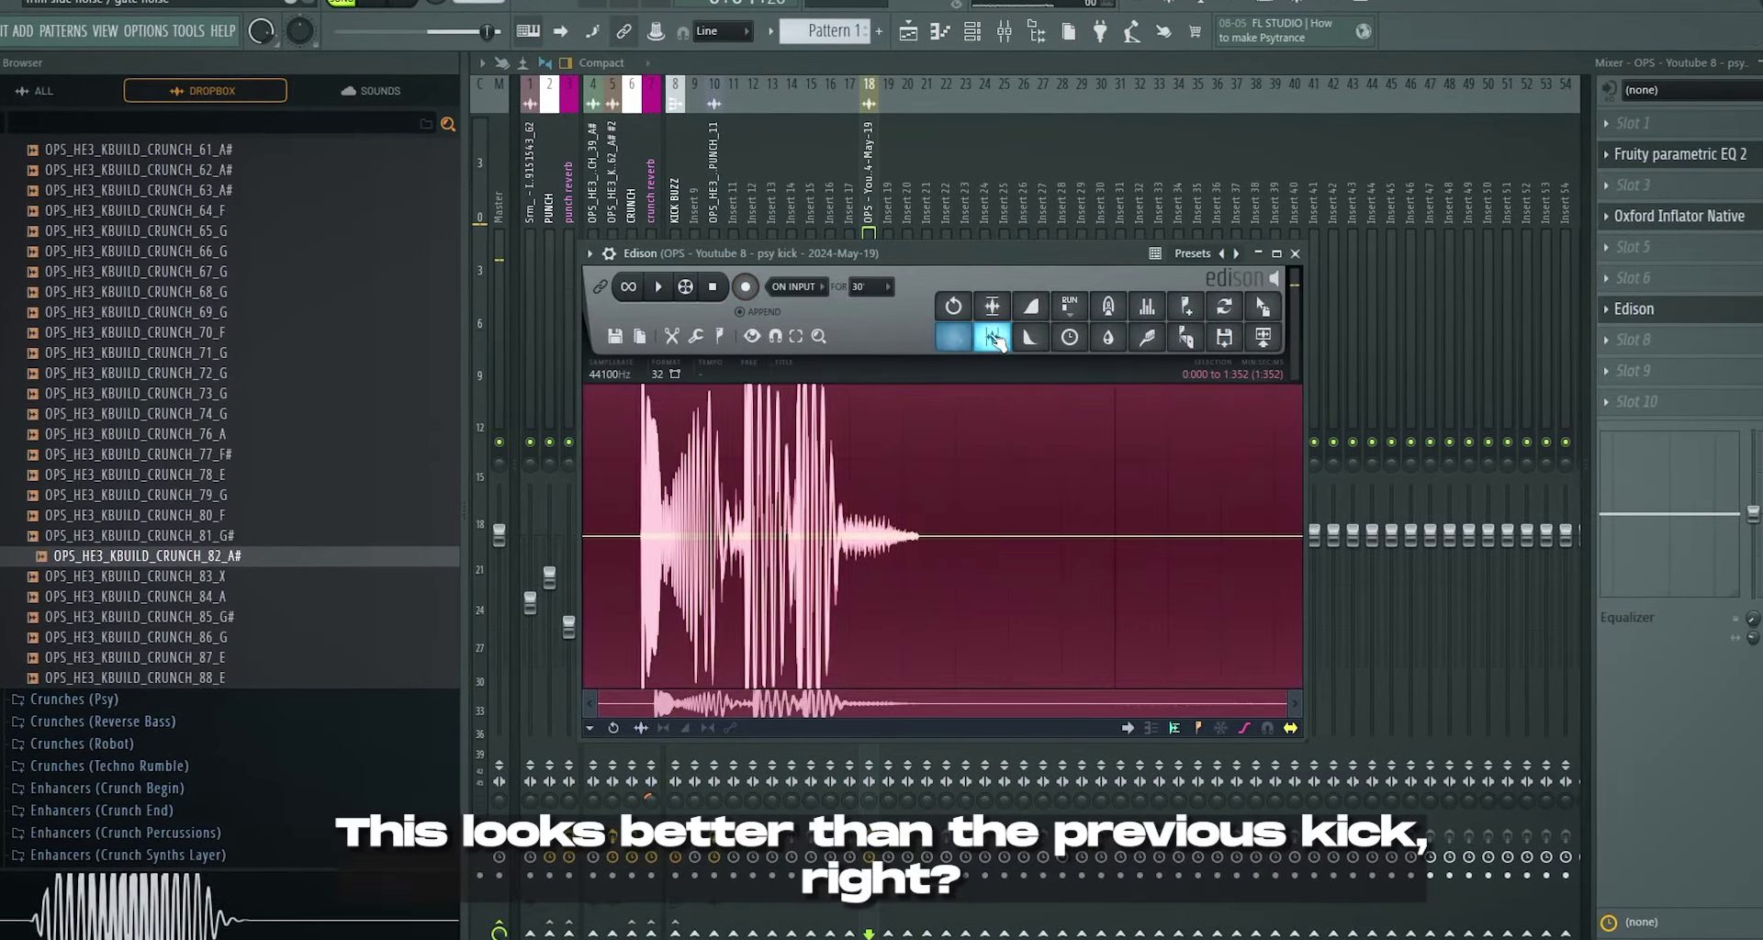
- Trim the side noise from the Edison recording and send it to the playlist as an audio clip
{"action": "left_click", "coordinate": [990, 337]}
{"action": "left_click", "coordinate": [990, 307]}
{"action": "left_click", "coordinate": [1260, 338]}
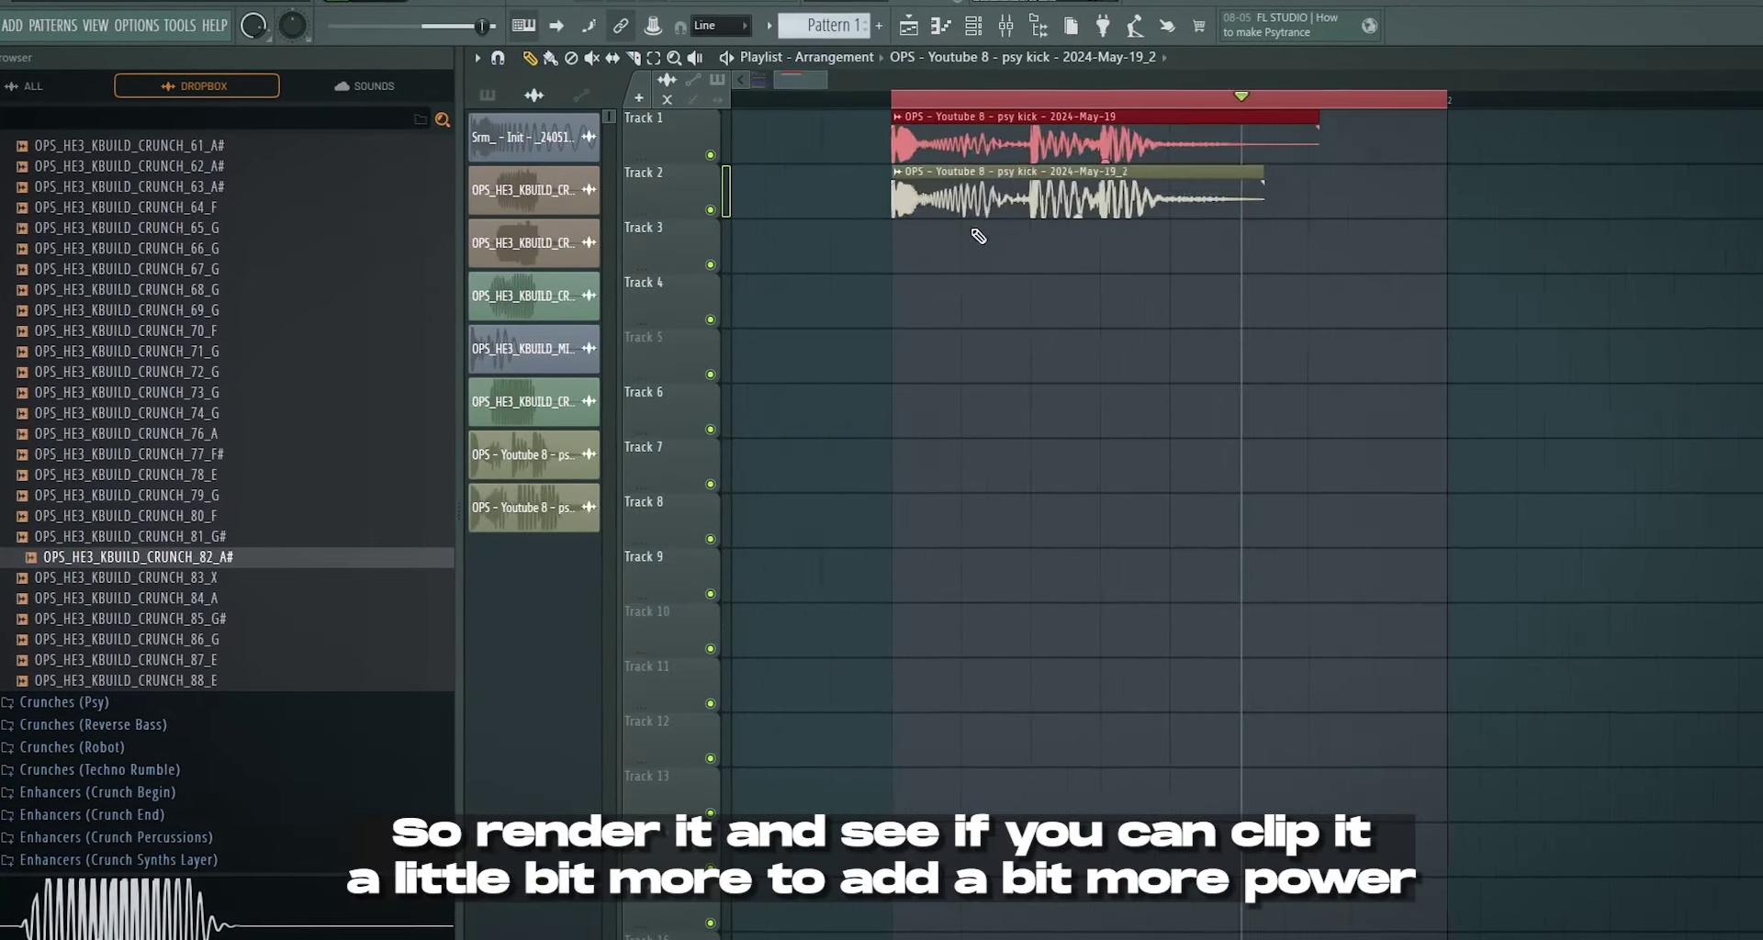
- Move the newly recorded kick clip from Track 2 to Track 3, aligned with the first render
{"action": "left_click_drag", "start_coordinate": [976, 220], "coordinate": [882, 267]}
{"action": "left_click_drag", "start_coordinate": [781, 185], "coordinate": [945, 310]}
{"action": "scroll", "coordinate": [944, 310], "scroll_direction": "down", "scroll_amount": 3}
{"action": "left_click", "coordinate": [880, 93]}
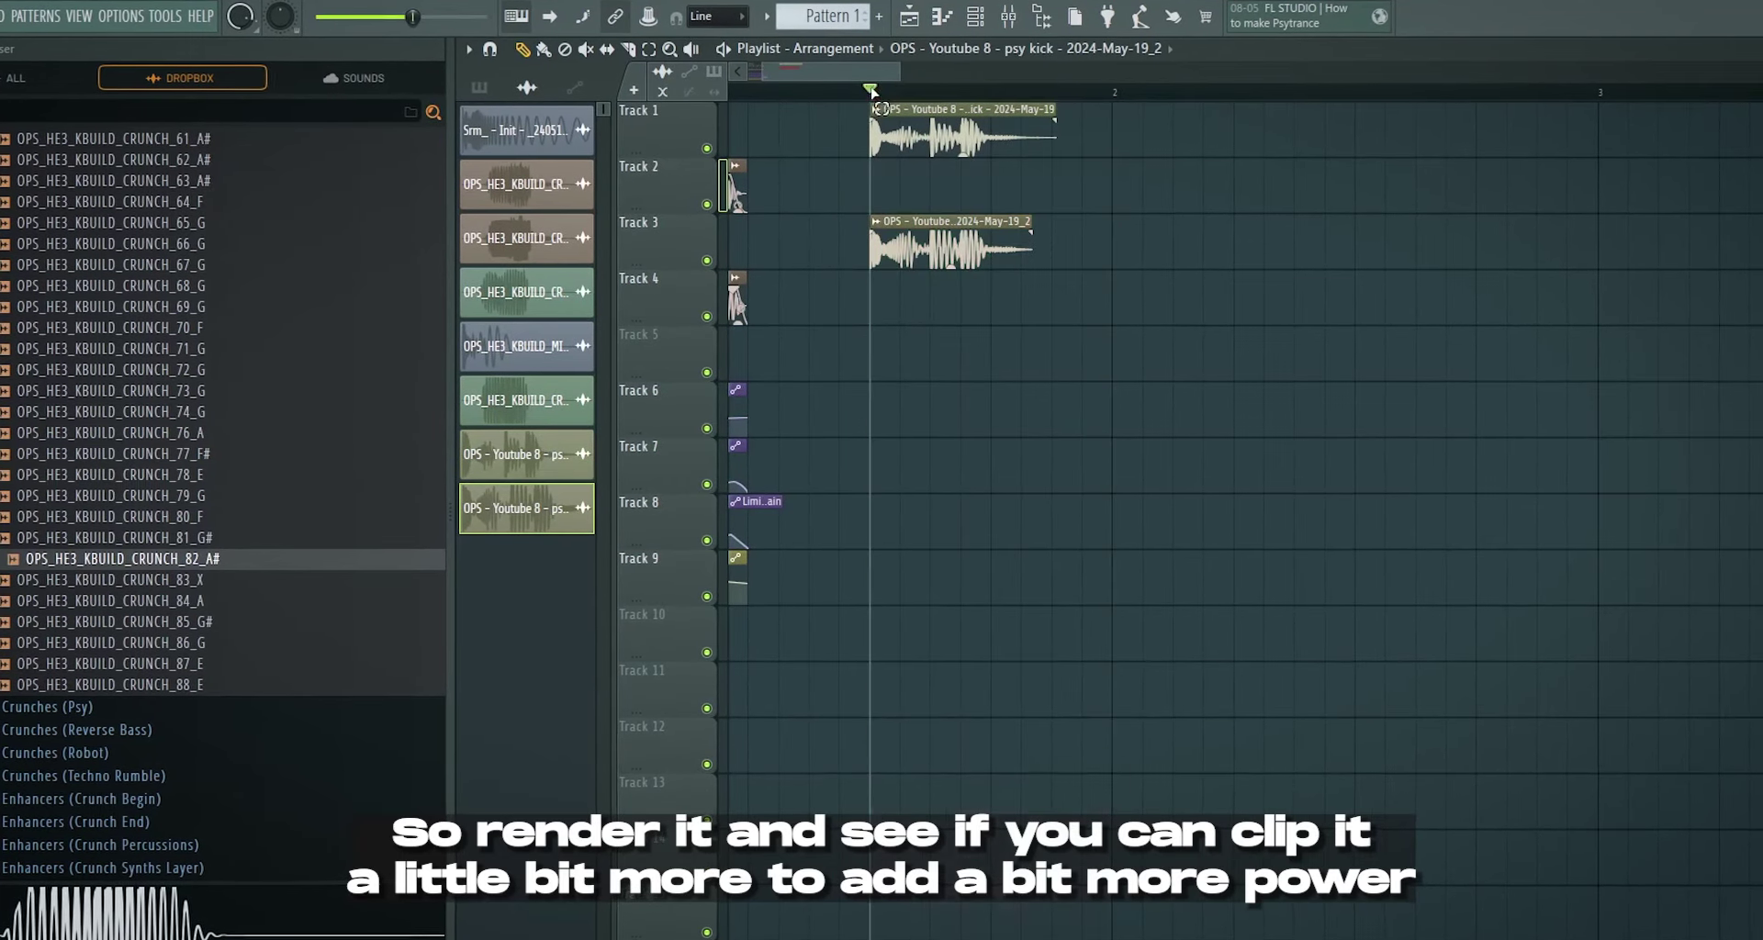
- Solo Track 3 and loop the kick's length to audition the new render
{"action": "right_click", "coordinate": [707, 261]}
{"action": "key", "text": "space"}
{"action": "left_click_drag", "start_coordinate": [870, 89], "coordinate": [992, 89]}
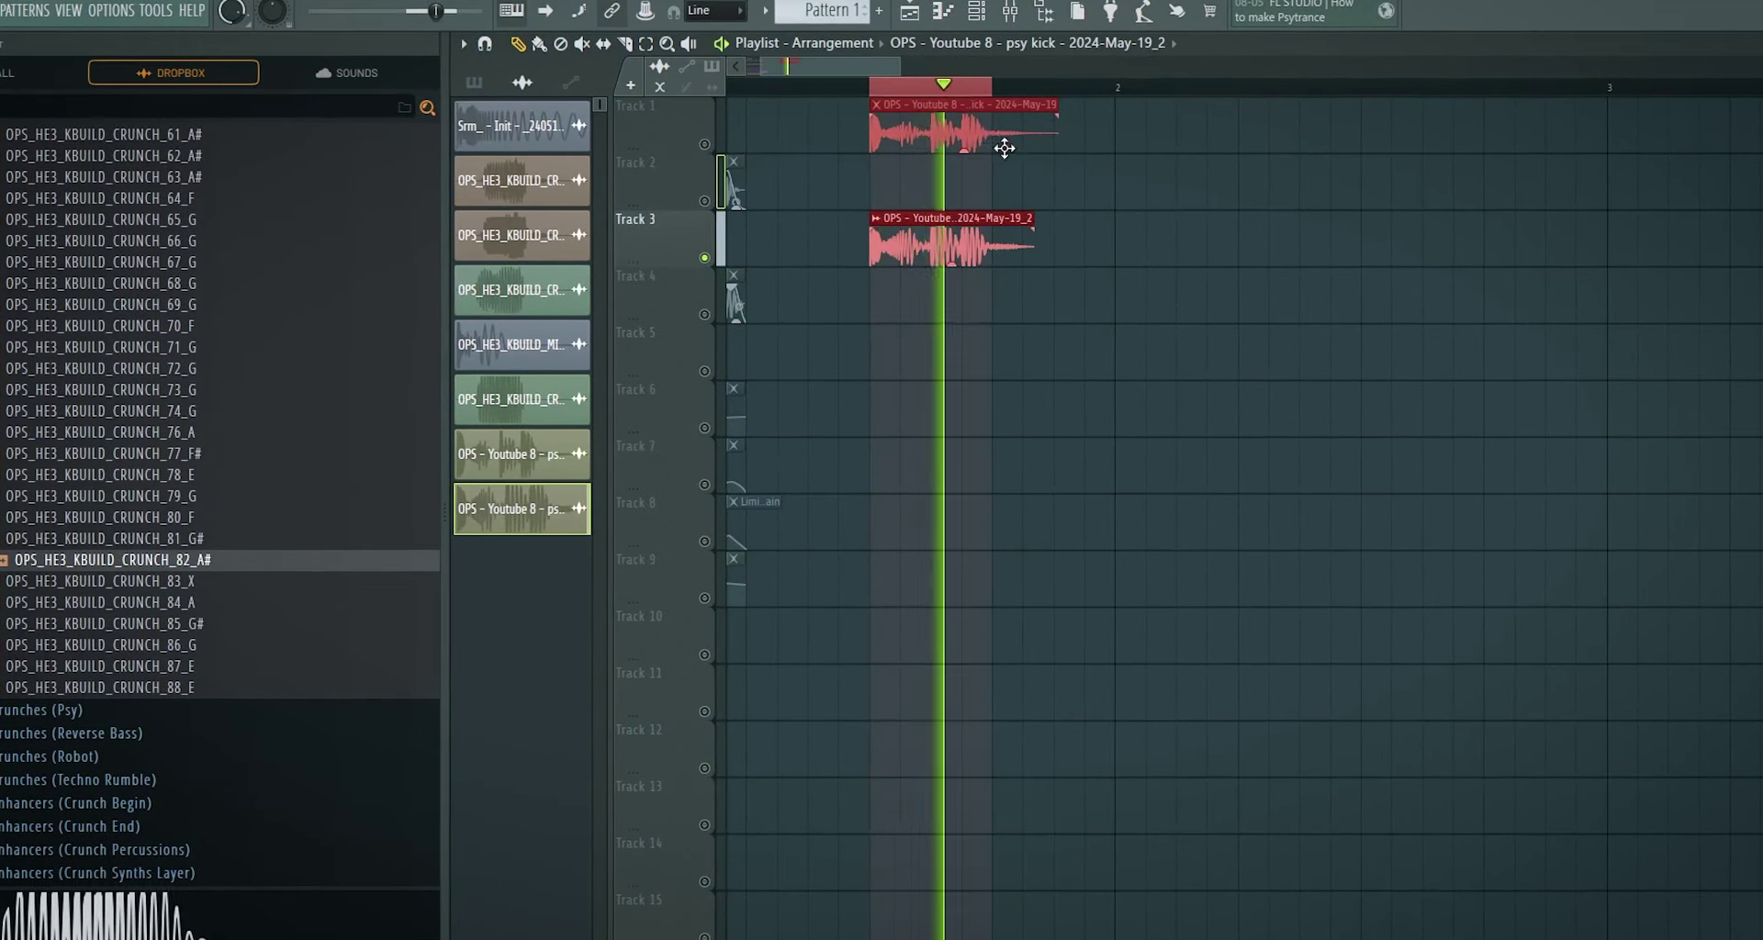